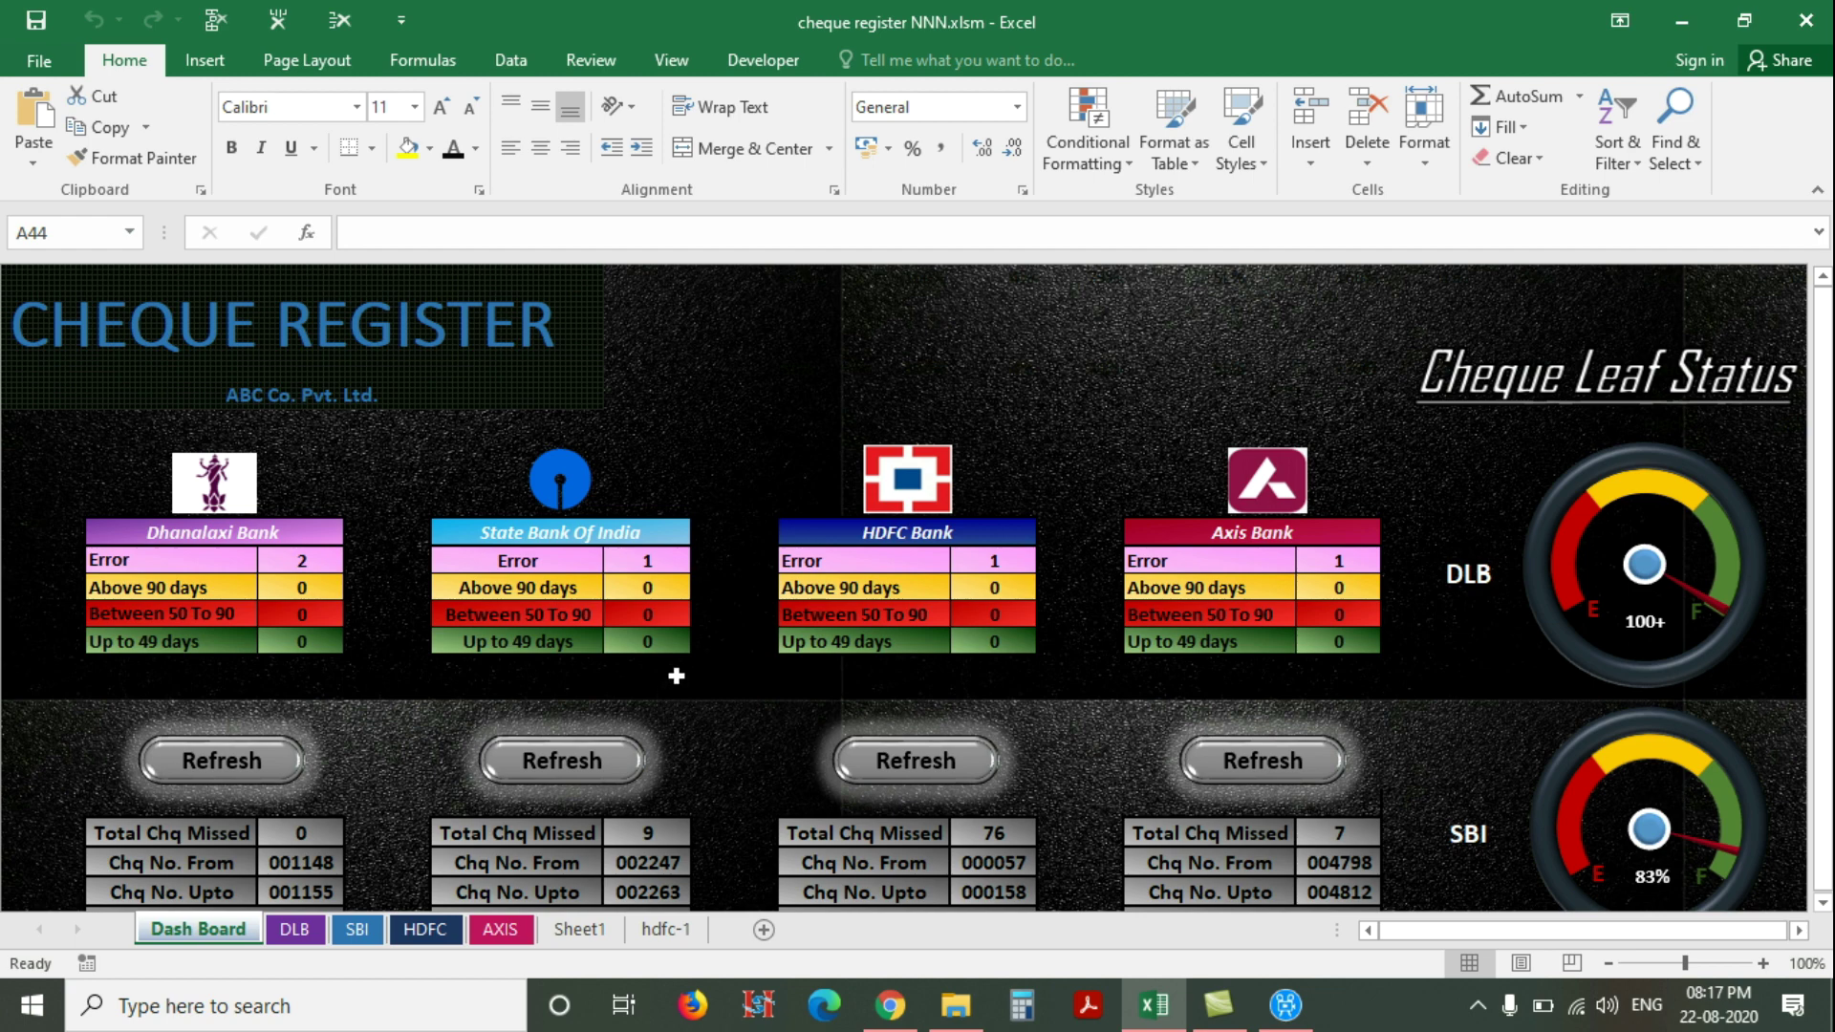
# Examine the Dash Board's missed cheque number lists and the cheque leaf status gauges for each bank
pyautogui.scroll(-5, 677, 671)
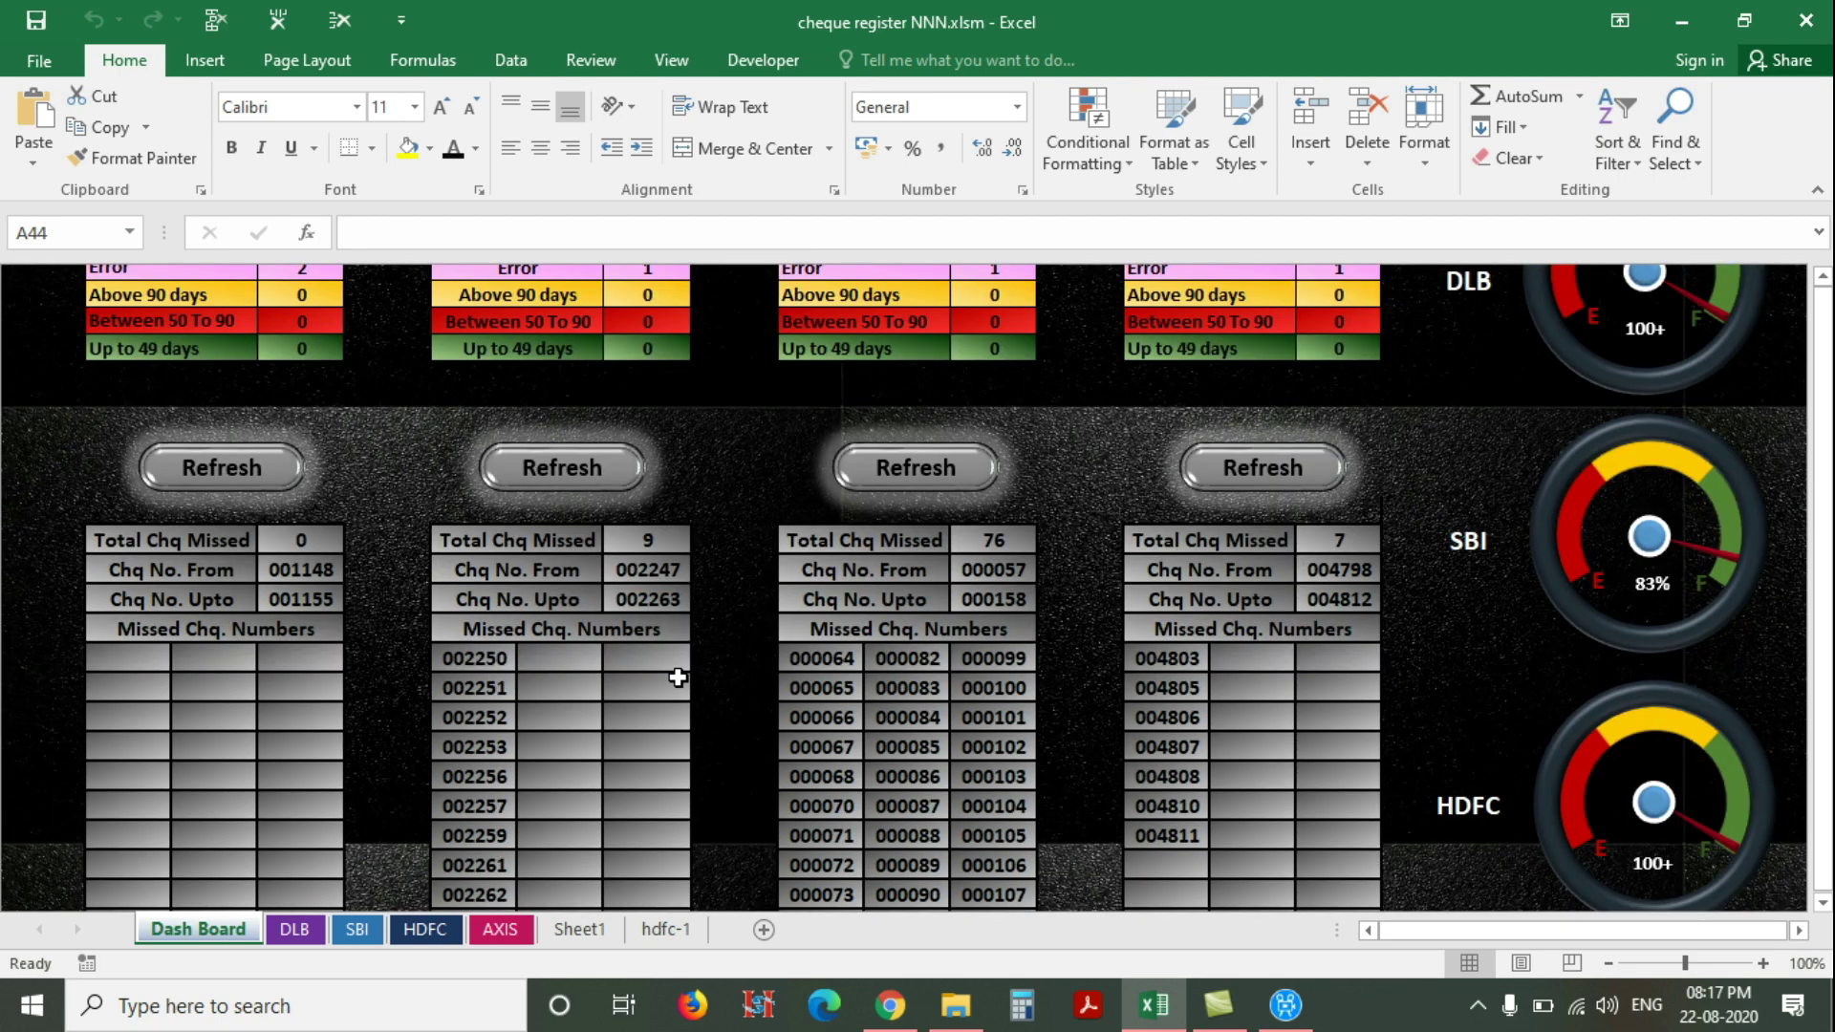
pyautogui.scroll(5, 678, 668)
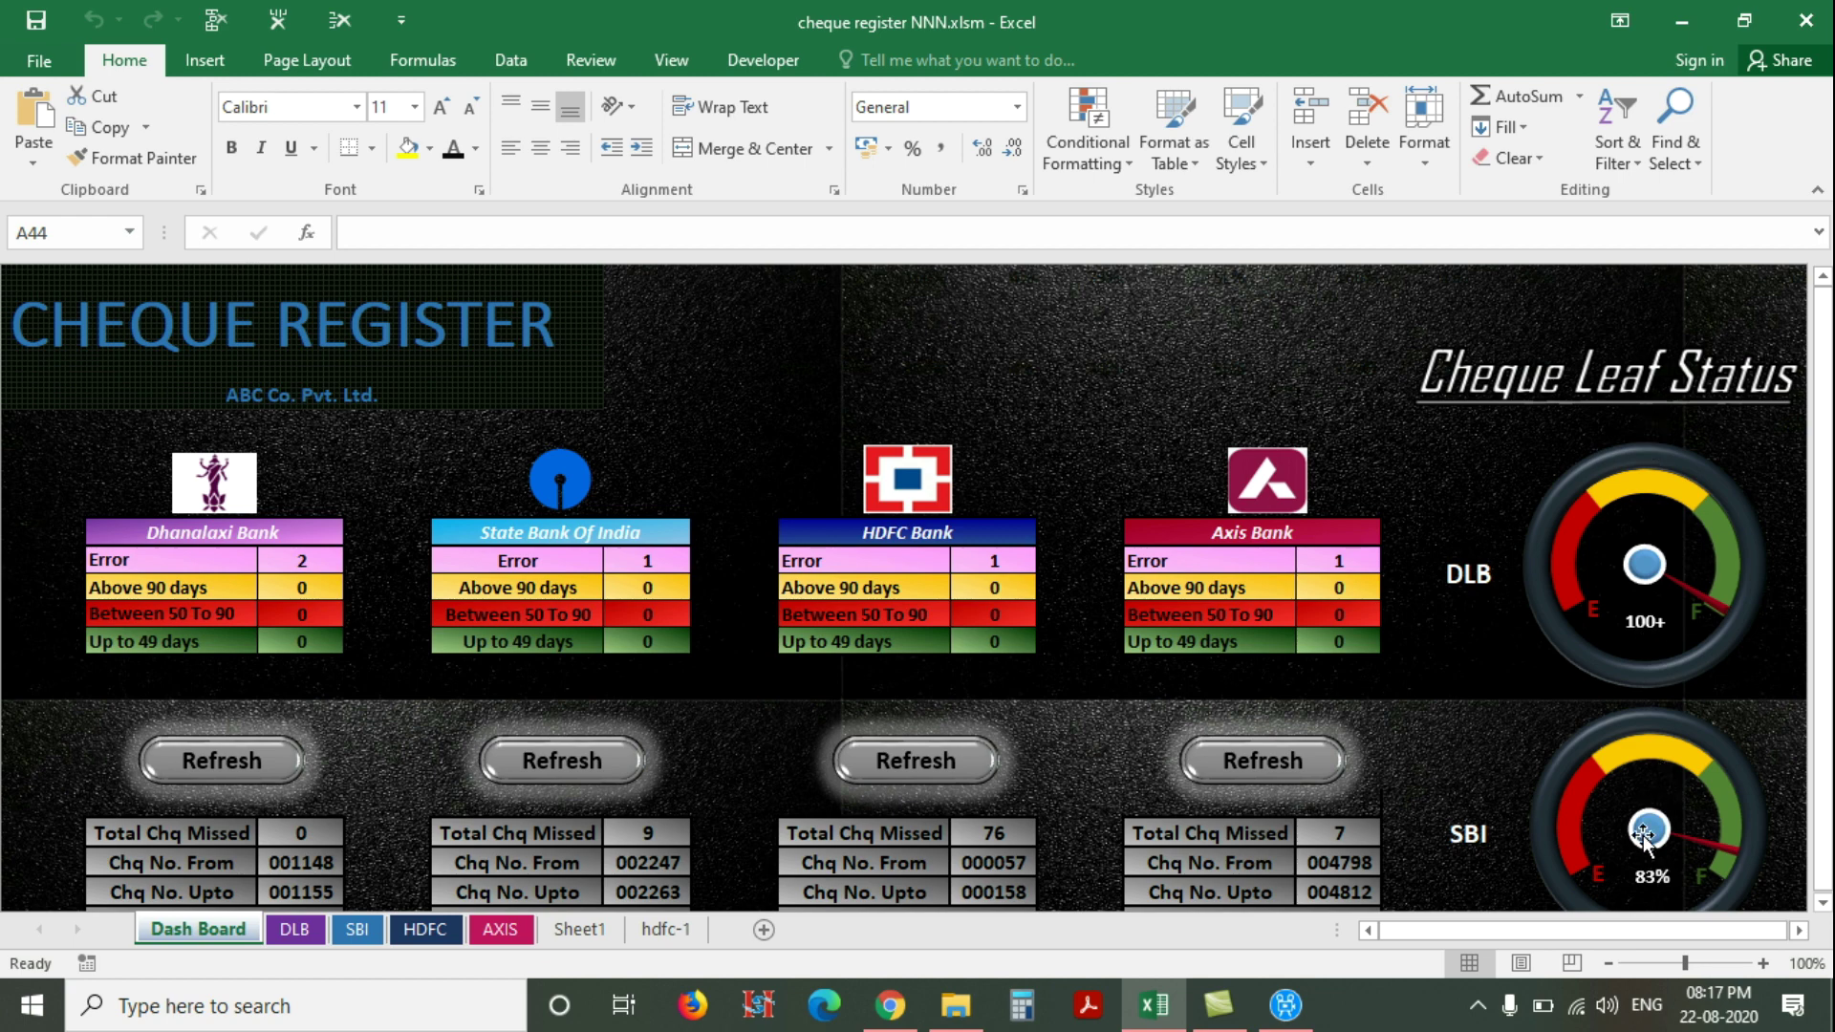
pyautogui.scroll(-3, 913, 688)
pyautogui.scroll(-2, 791, 449)
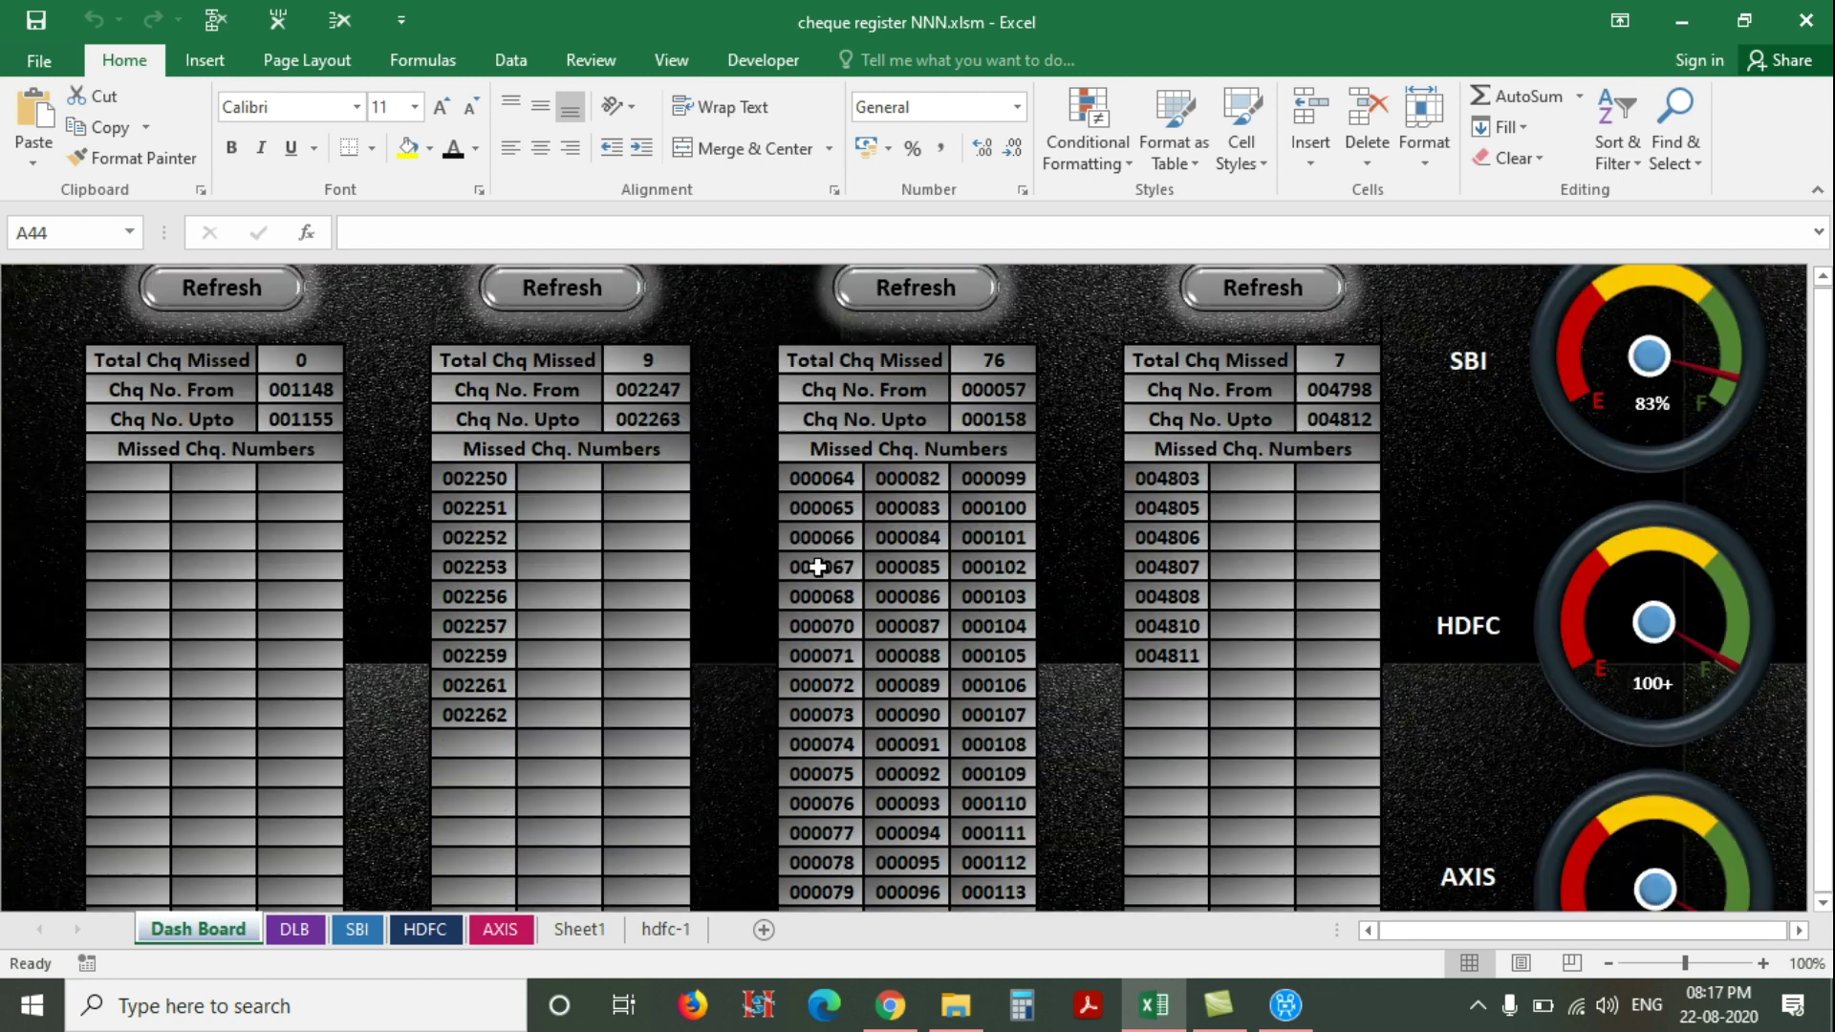
pyautogui.moveTo(806, 478); pyautogui.dragTo(1307, 872)
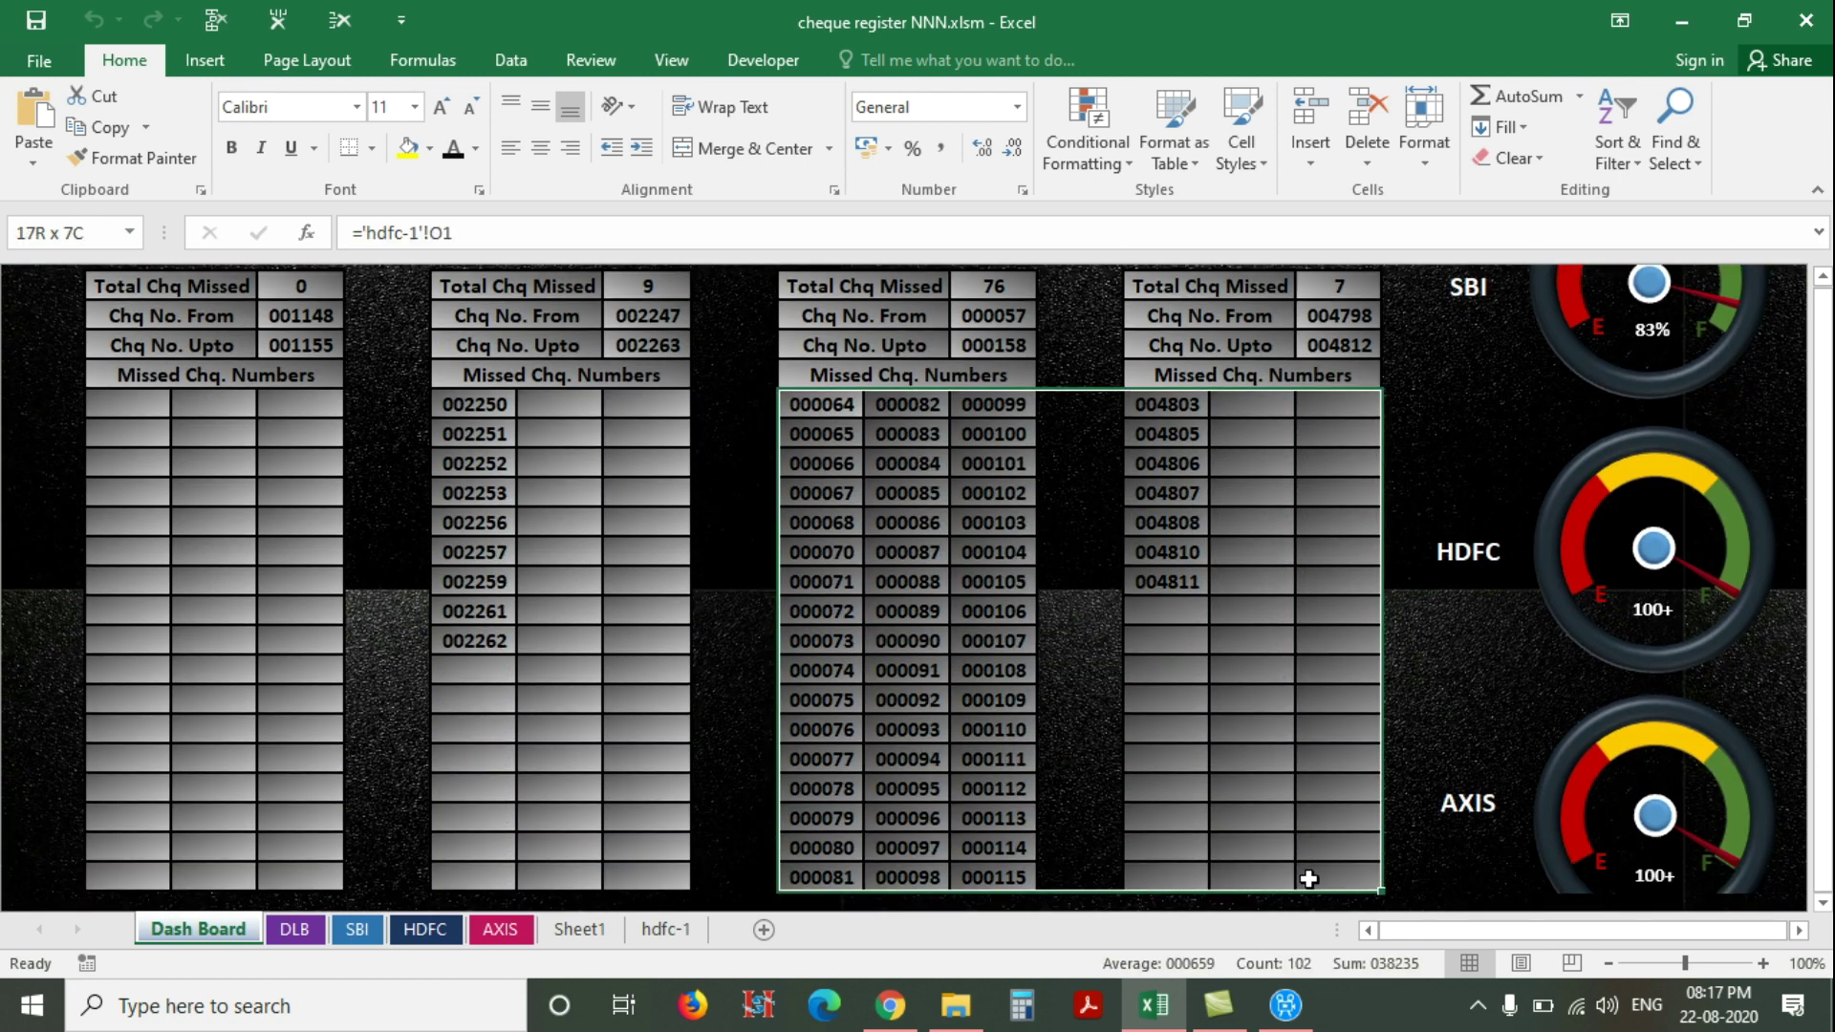
pyautogui.scroll(3, 1507, 481)
pyautogui.moveTo(1452, 287); pyautogui.dragTo(1751, 945)
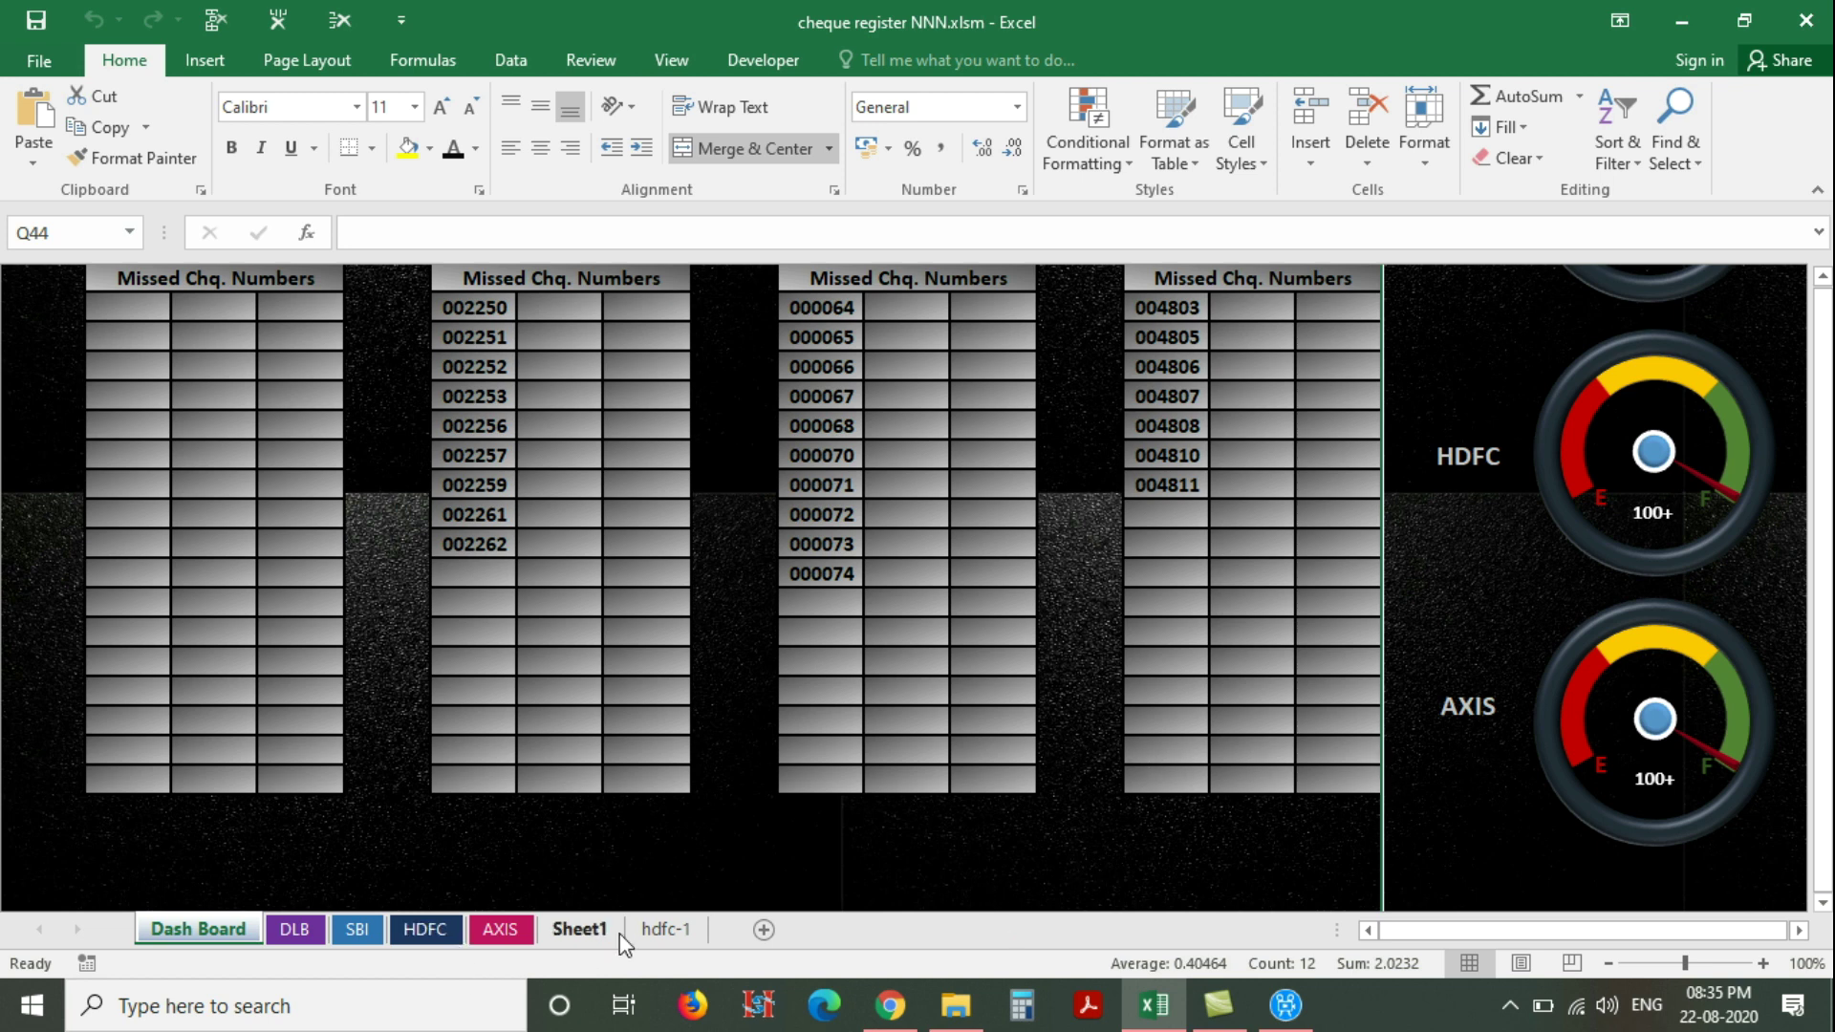
# Open the hdfc-1 sheet and examine its cheque book table and the helper columns F to O
pyautogui.click(669, 935)
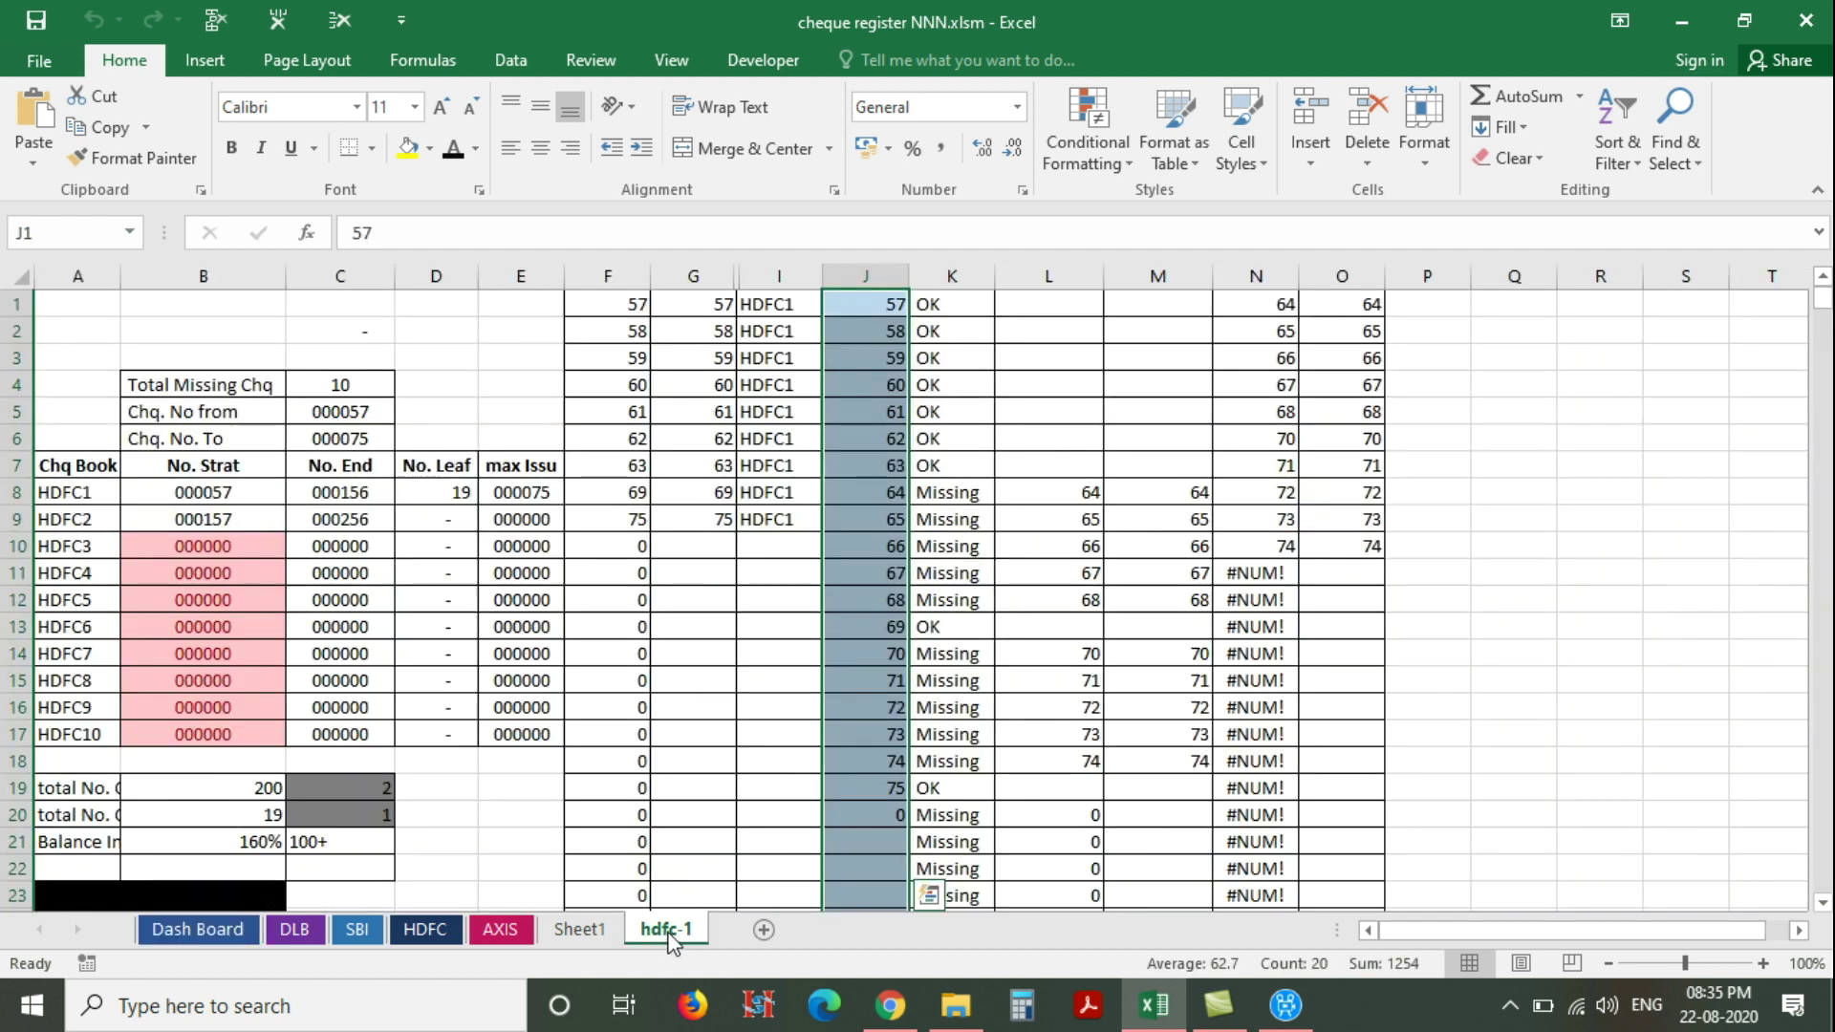
pyautogui.click(571, 434)
pyautogui.moveTo(49, 374); pyautogui.dragTo(516, 732)
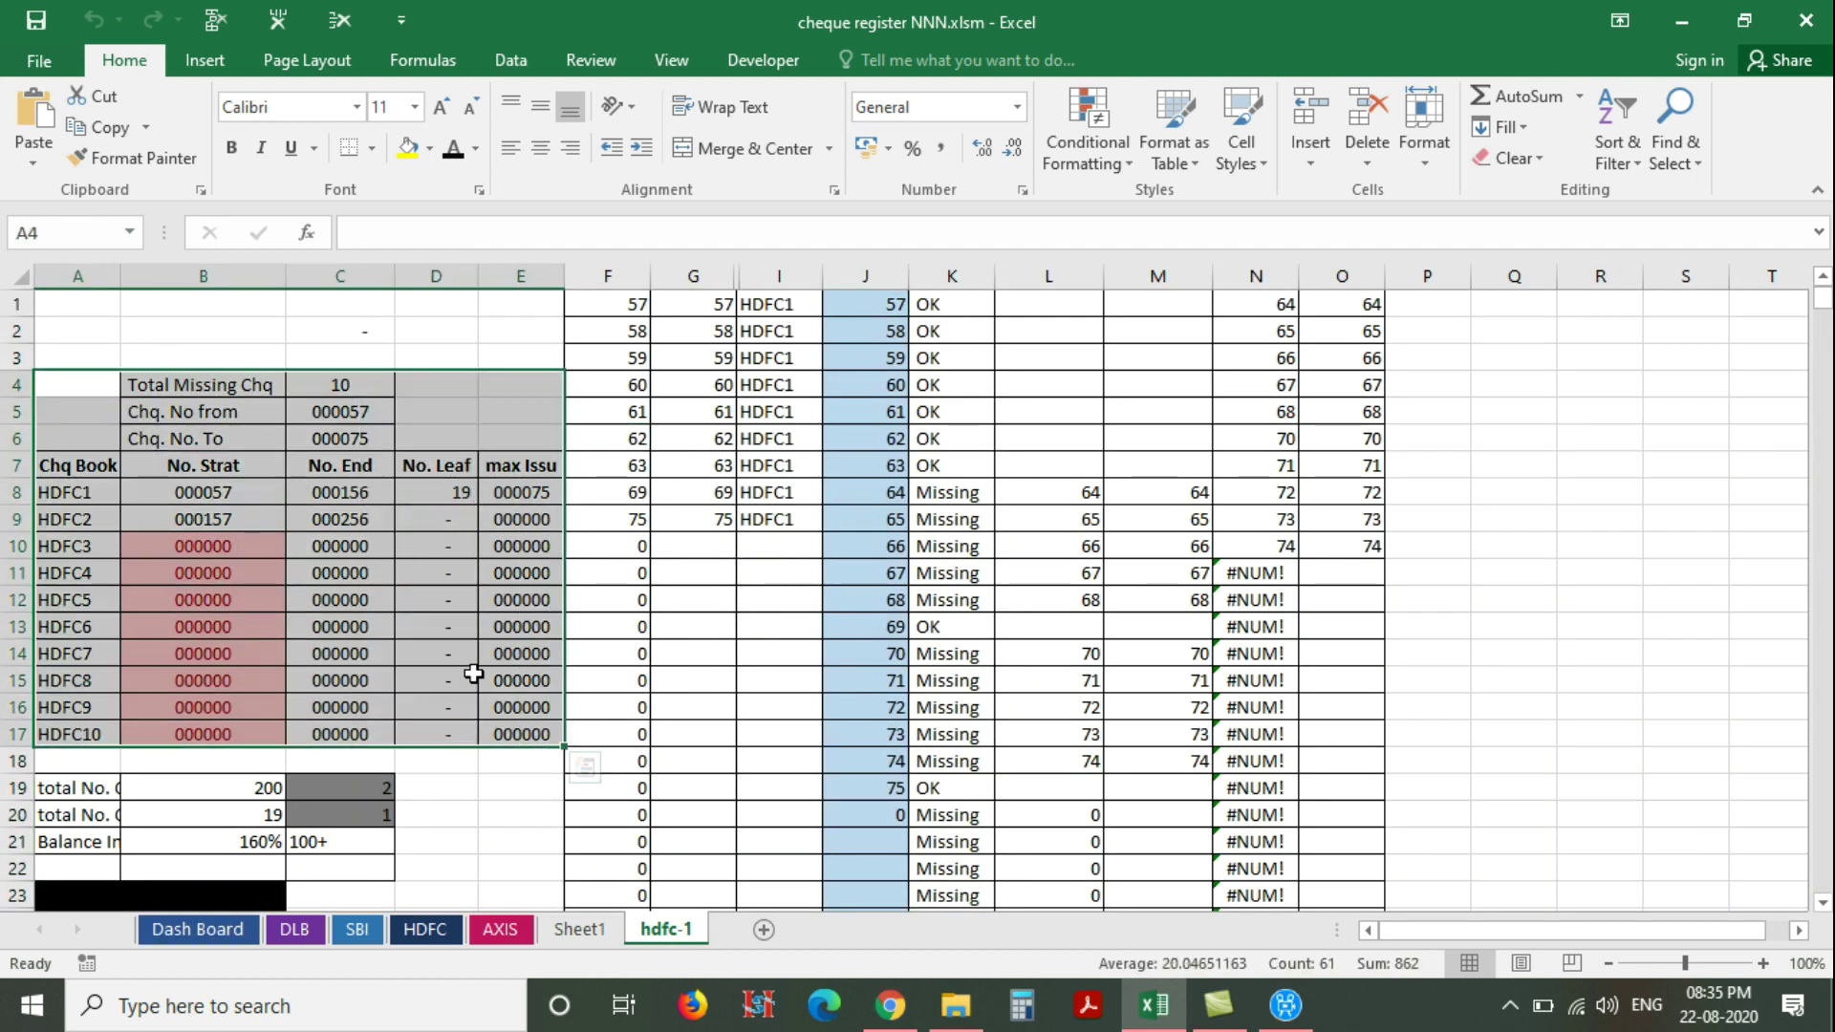
pyautogui.moveTo(594, 301); pyautogui.dragTo(1352, 742)
pyautogui.click(594, 520)
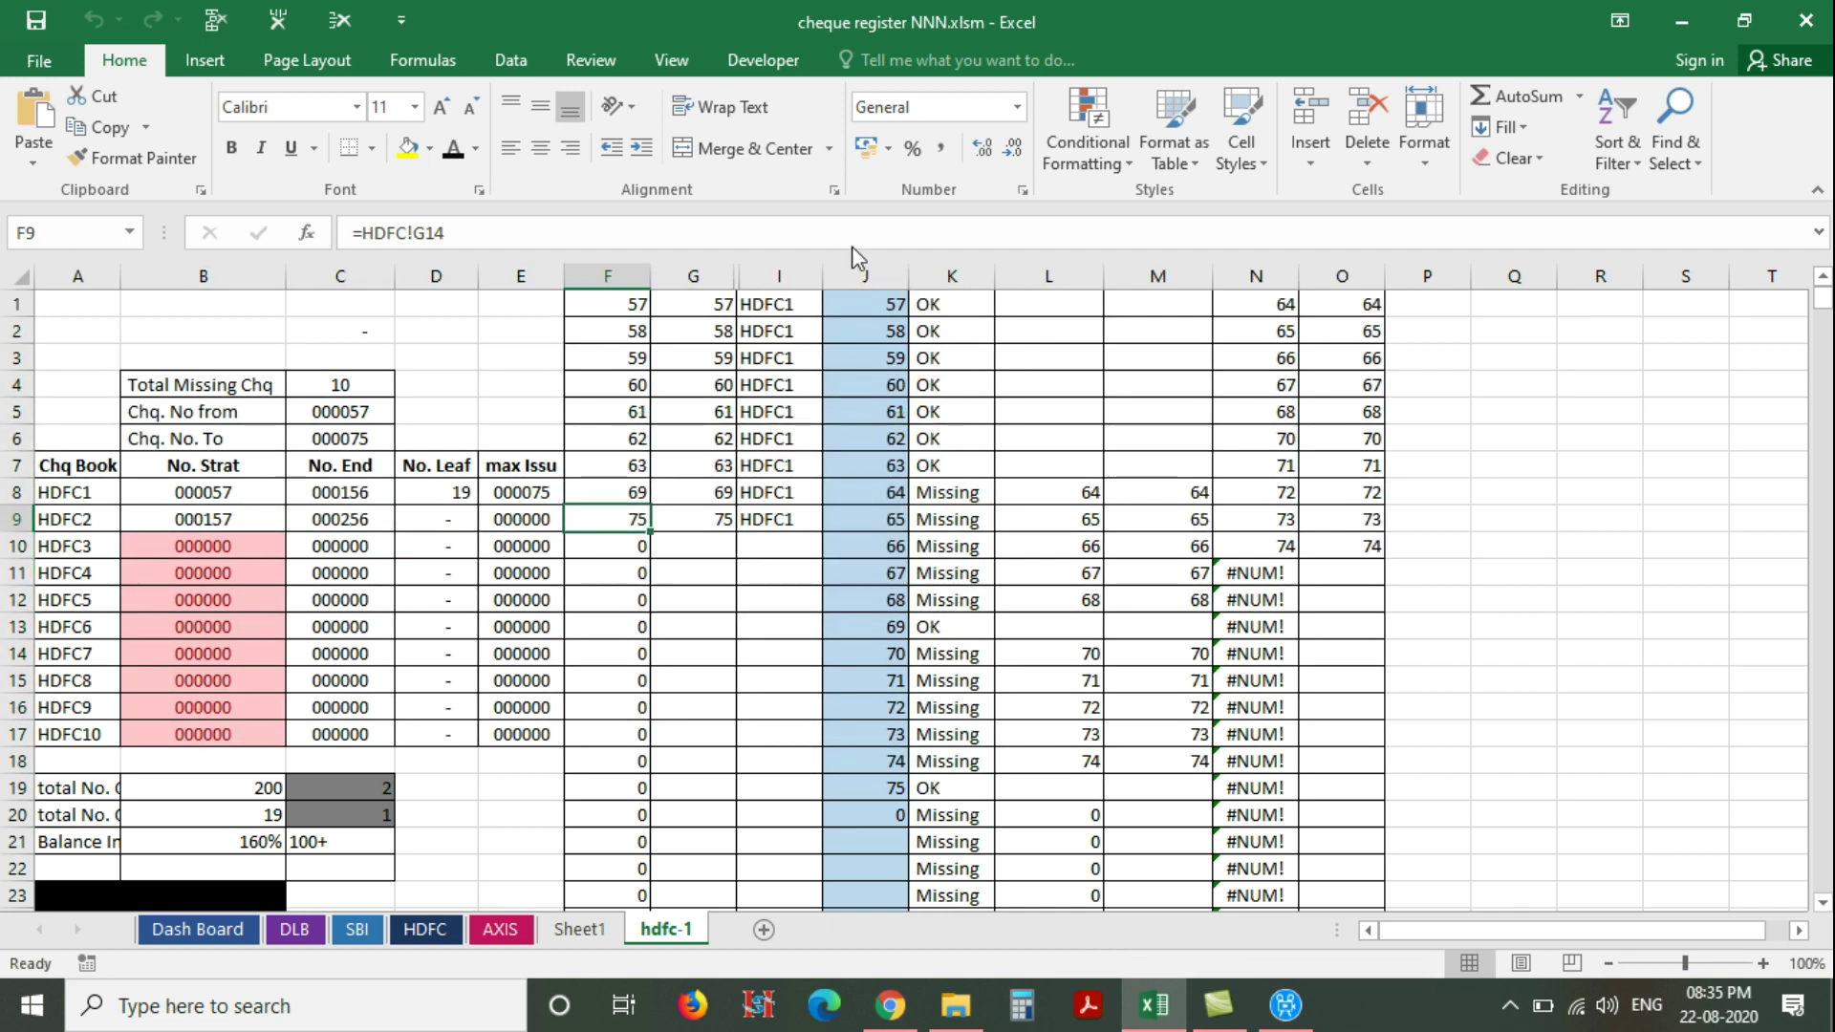
# Inspect the cheque number series in column J, from its first number in J1 to its last in J19
pyautogui.click(866, 276)
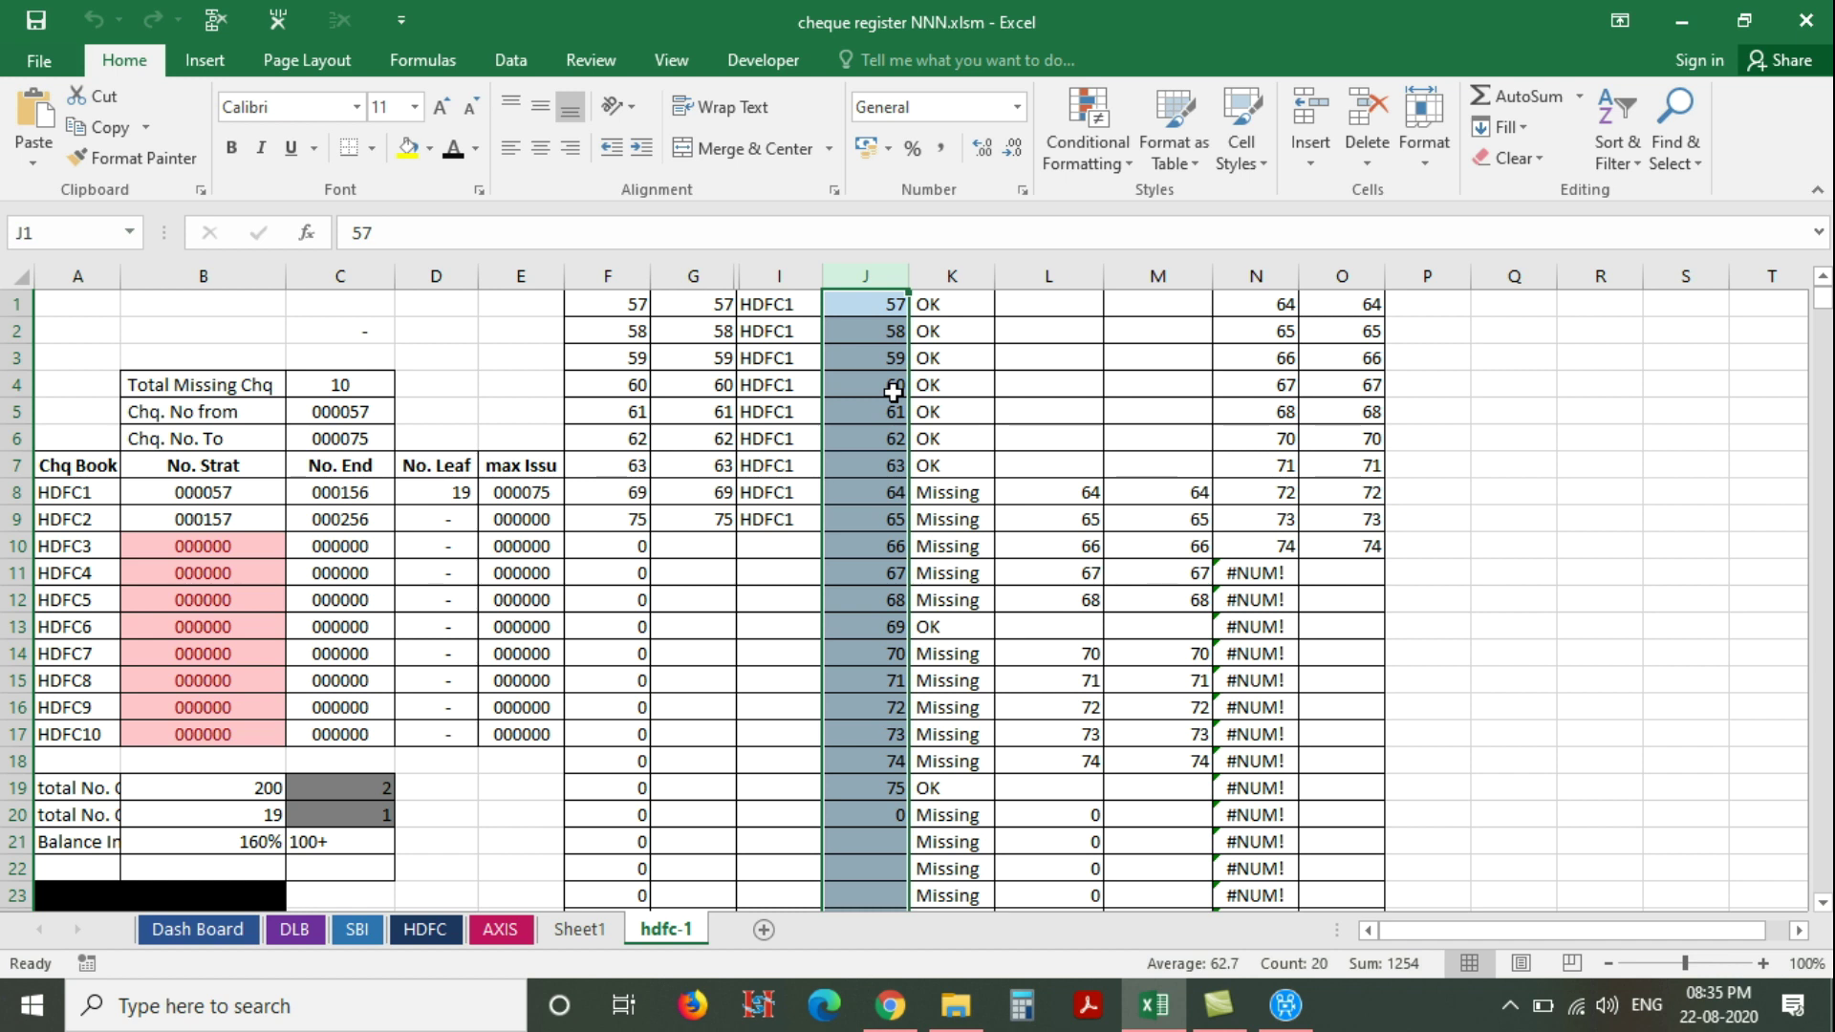
pyautogui.press('Return')
pyautogui.press('Return')
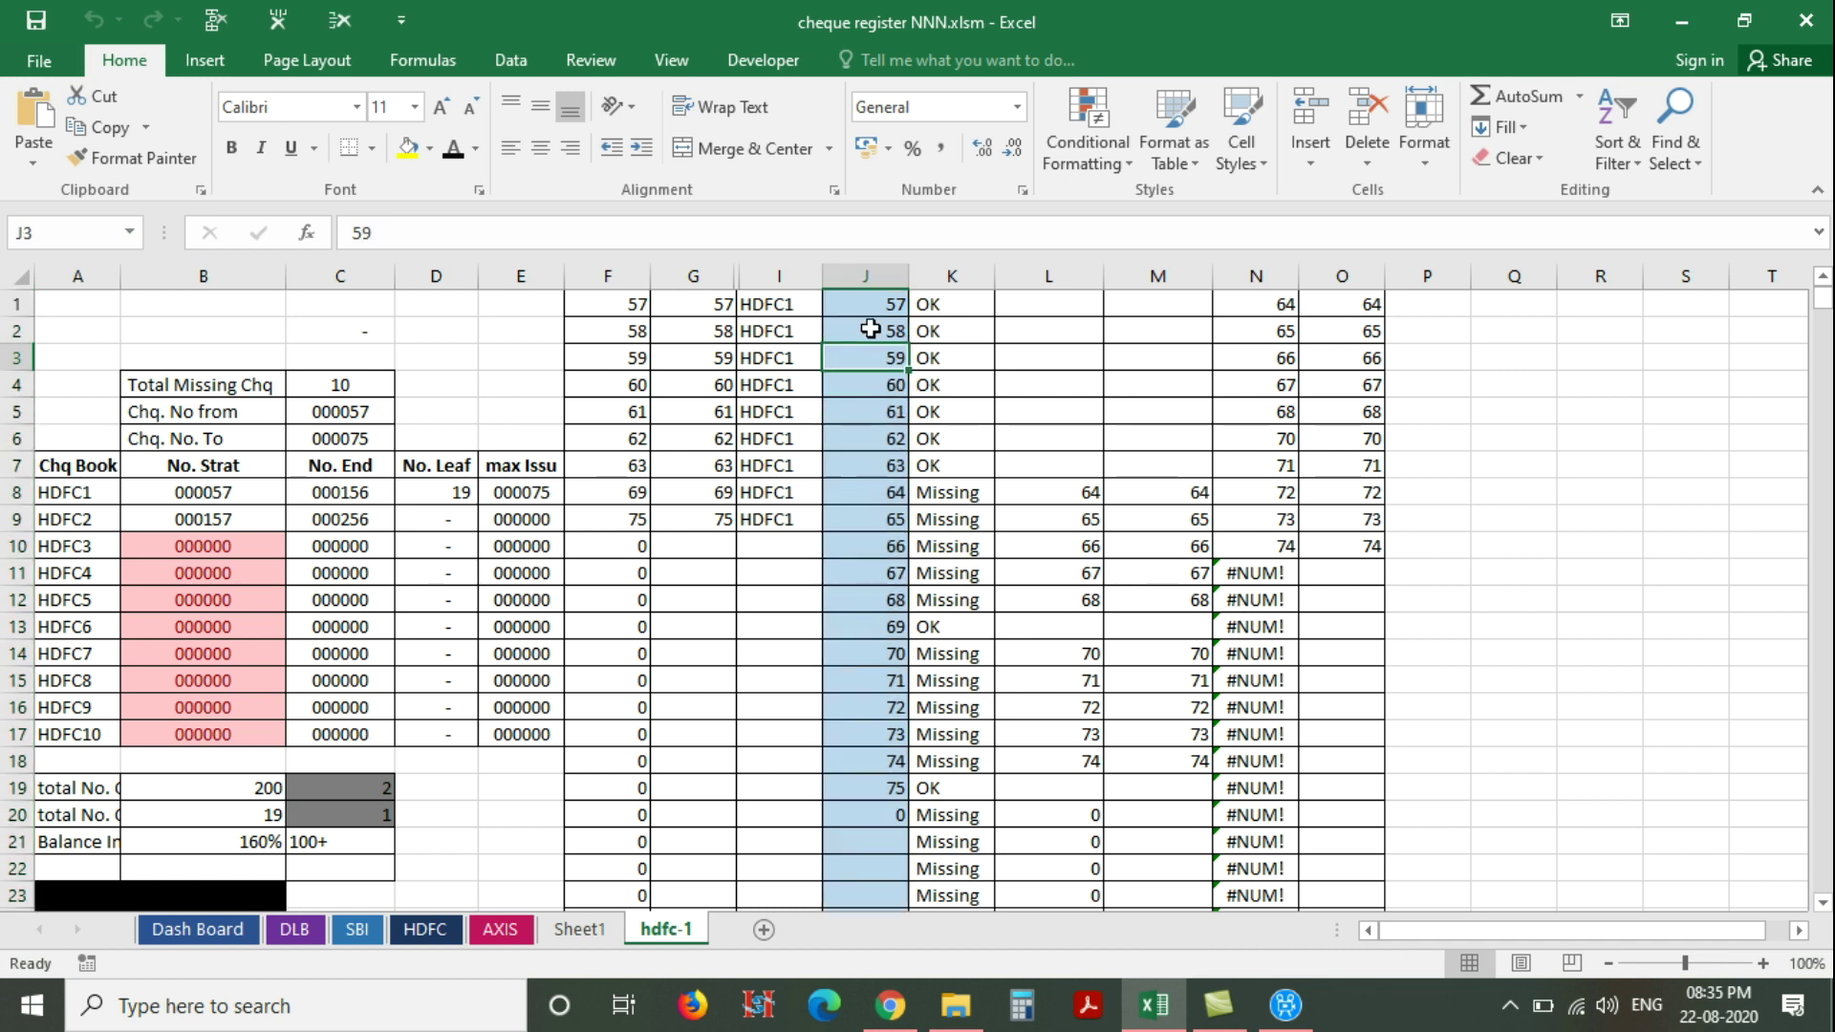
pyautogui.keyDown('ctrl'); pyautogui.click(860, 304); pyautogui.keyUp('ctrl')
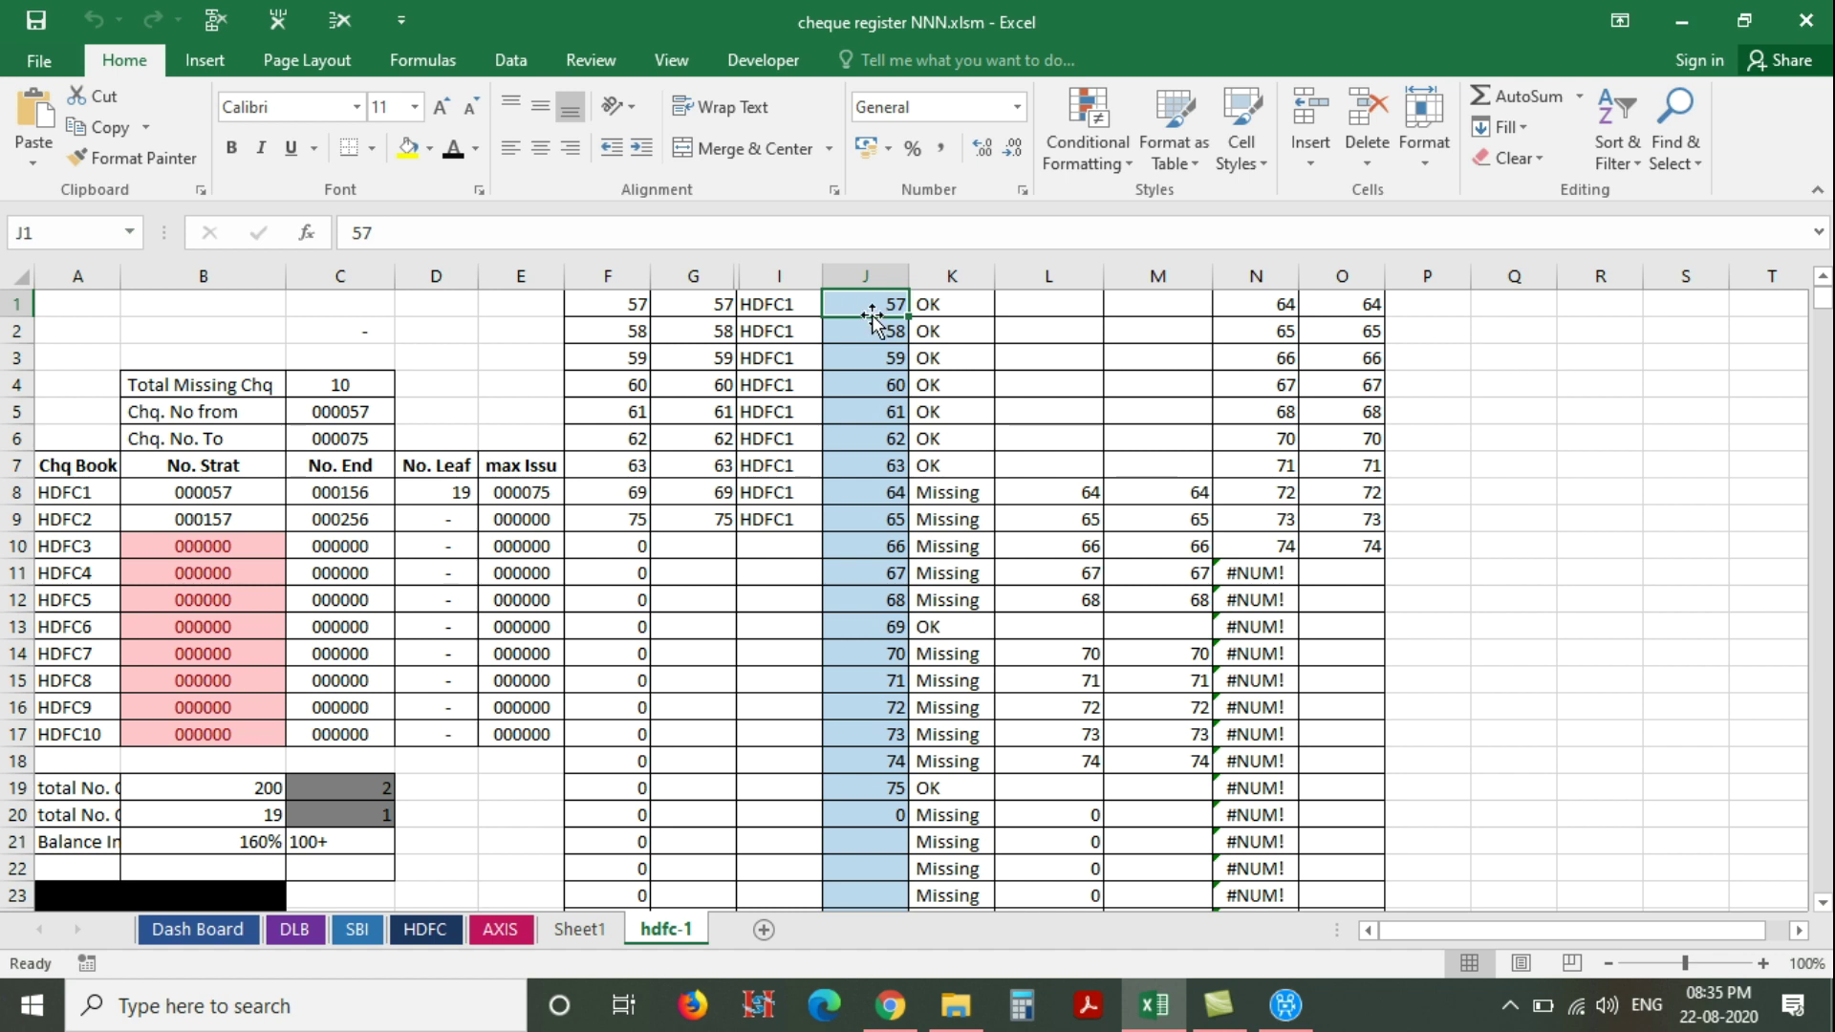
pyautogui.keyDown('ctrl'); pyautogui.click(876, 790); pyautogui.keyUp('ctrl')
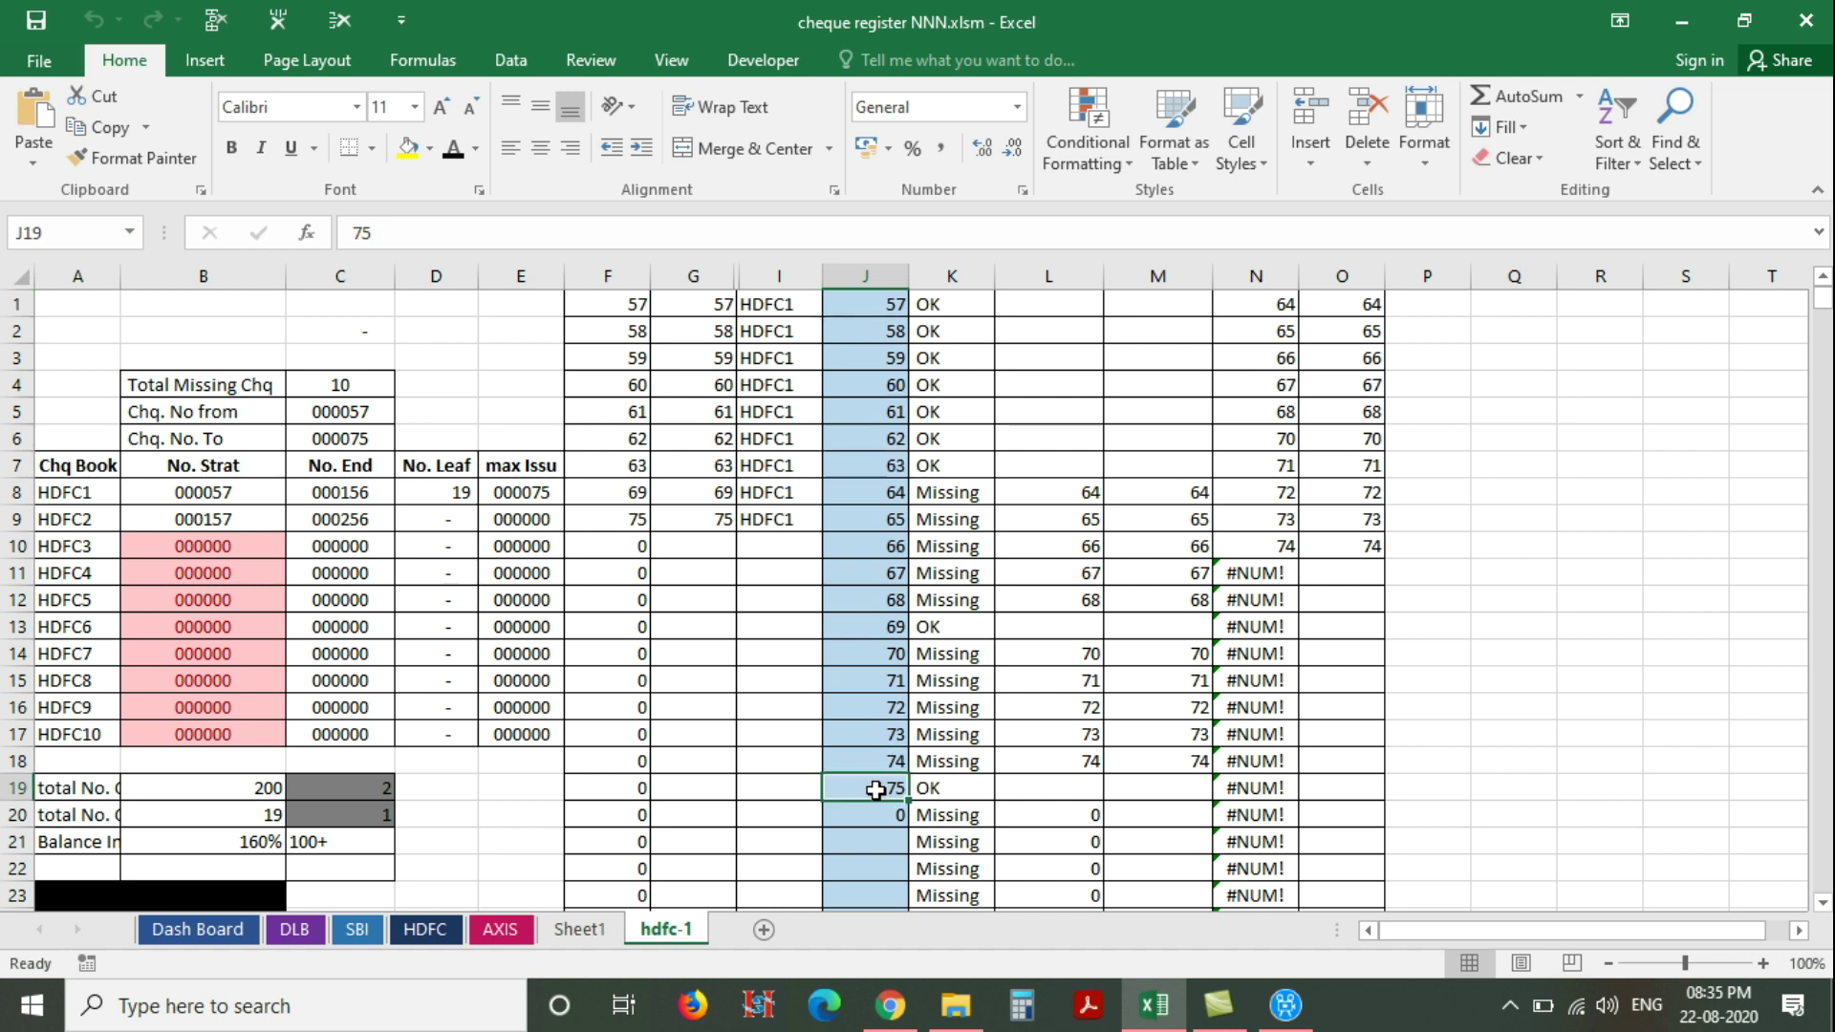
# Compare HDFC1's start number in B8 and maximum issued number in E8 with the ends of the column J series
pyautogui.click(186, 490)
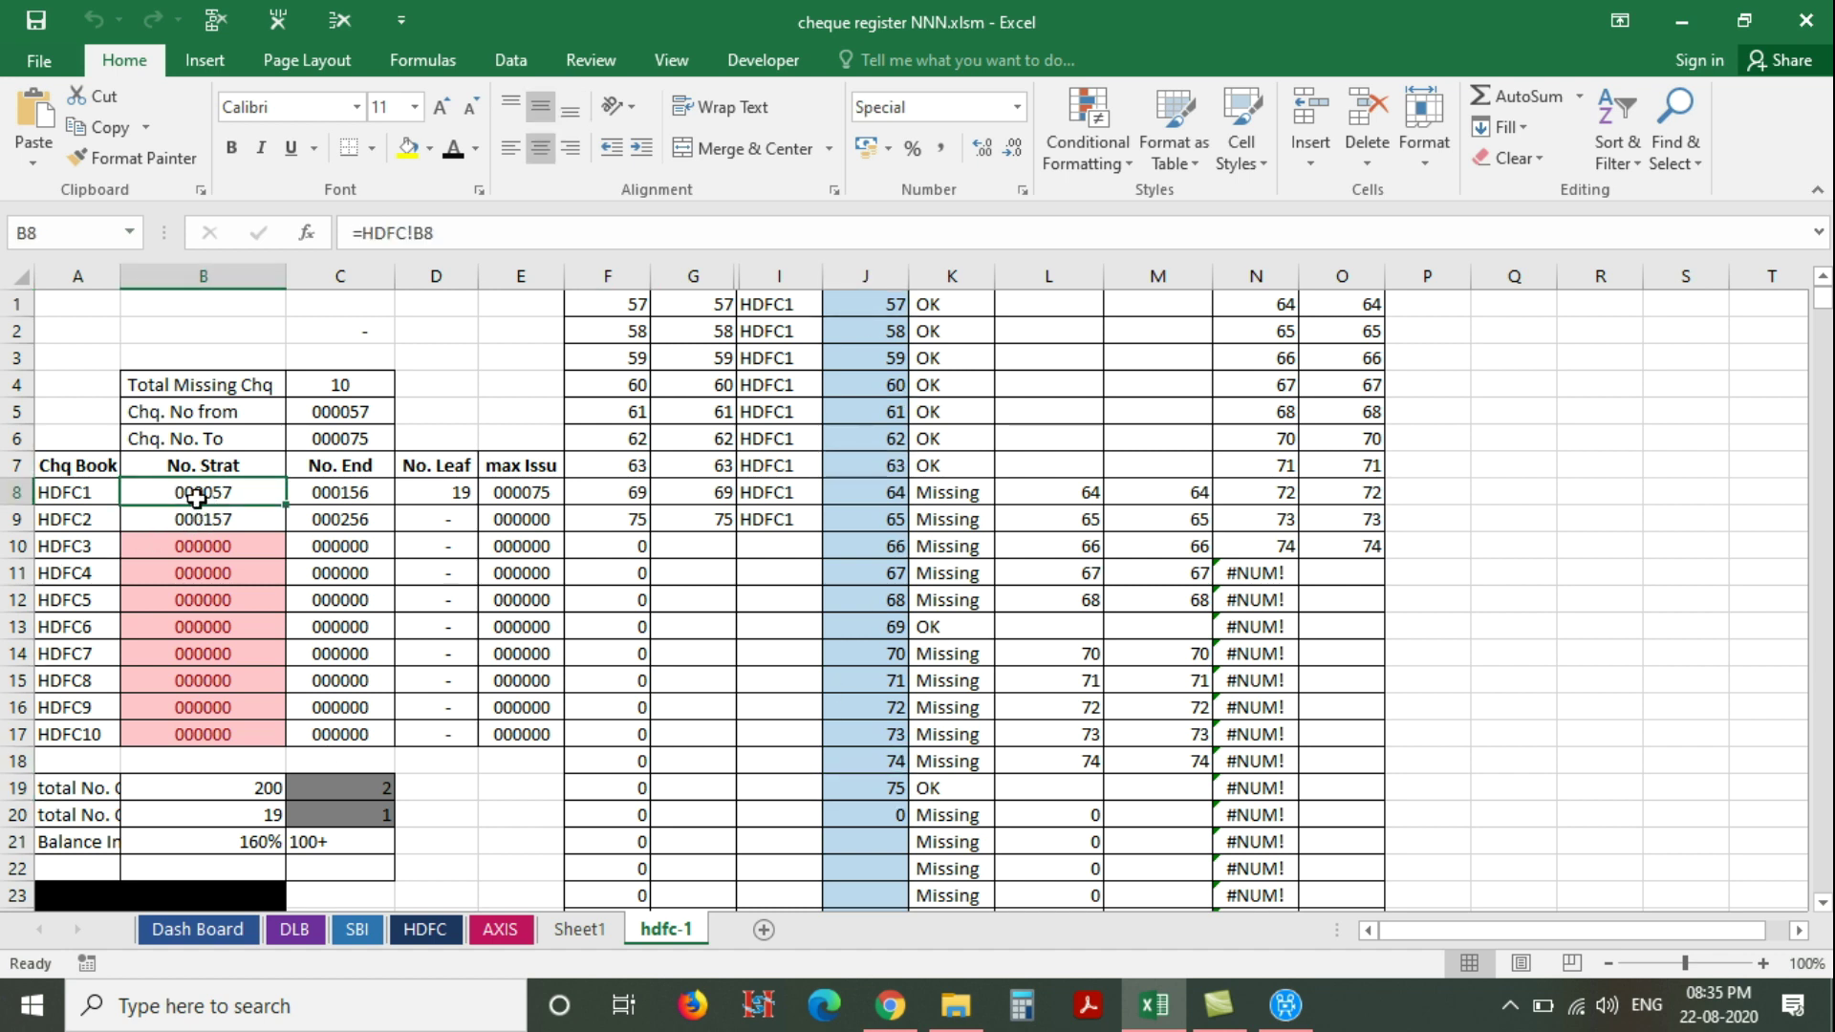
pyautogui.click(554, 492)
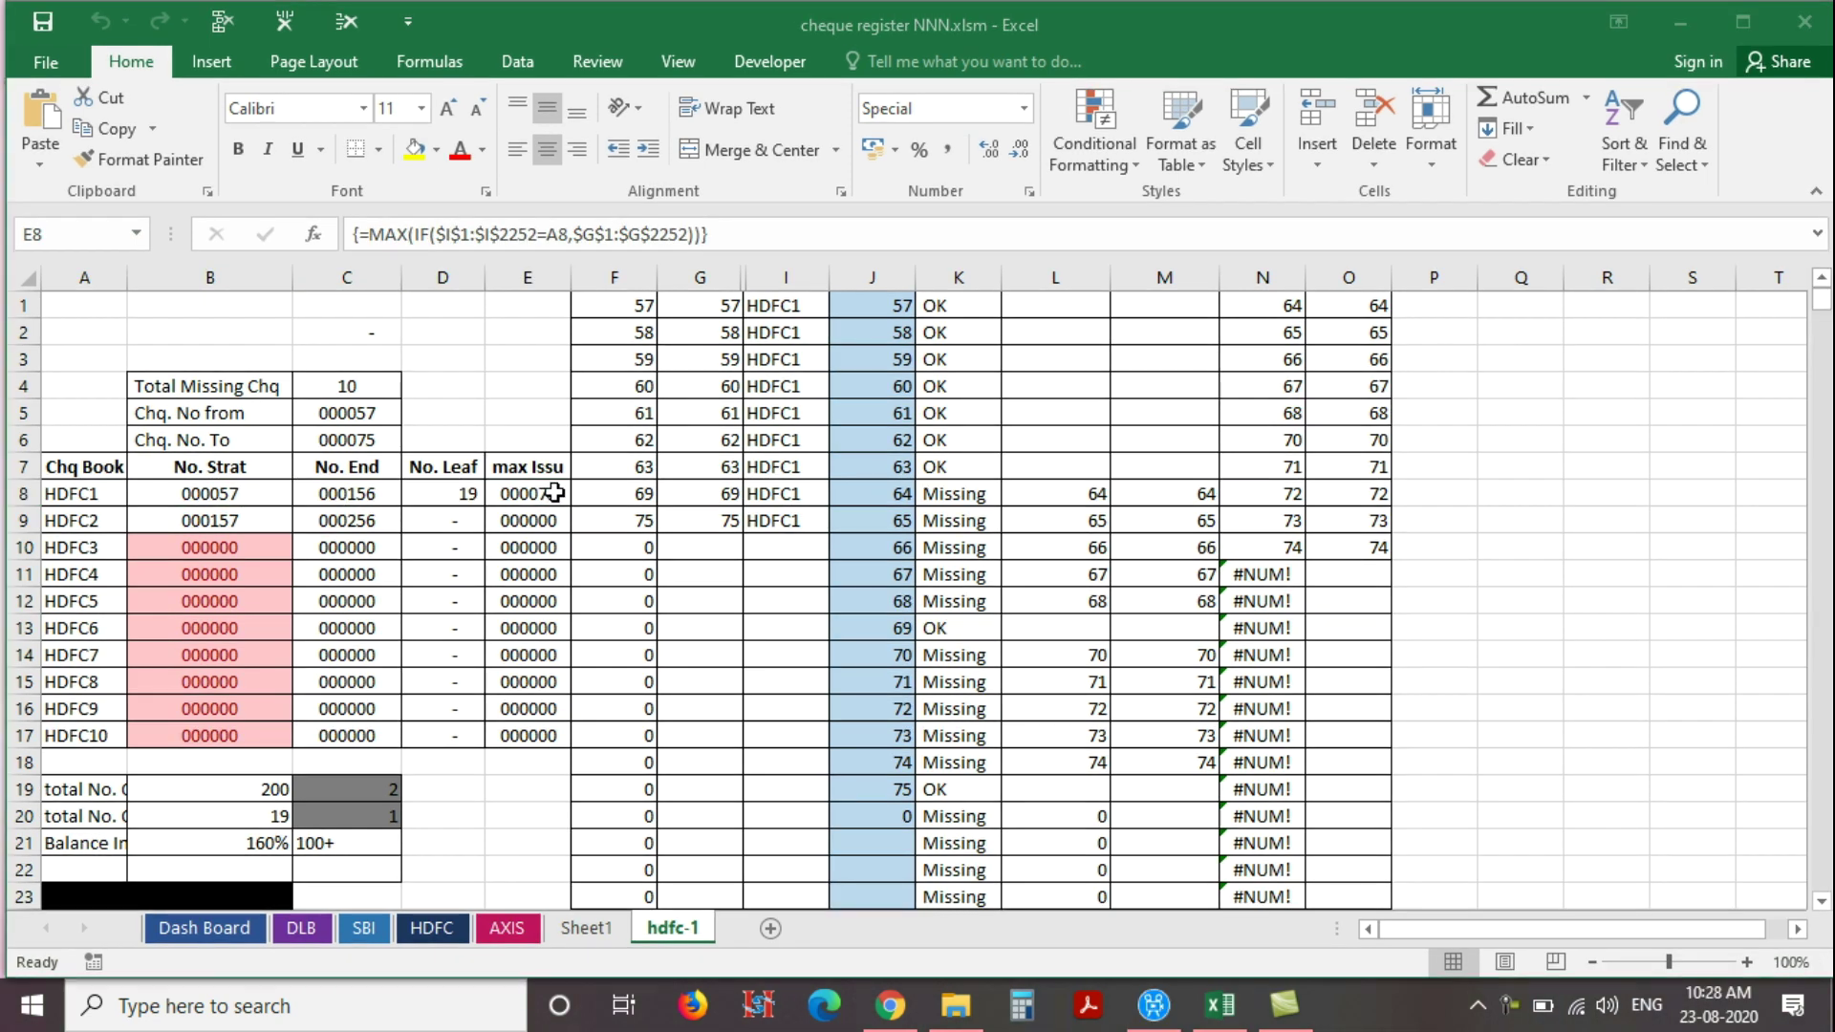
pyautogui.click(555, 492)
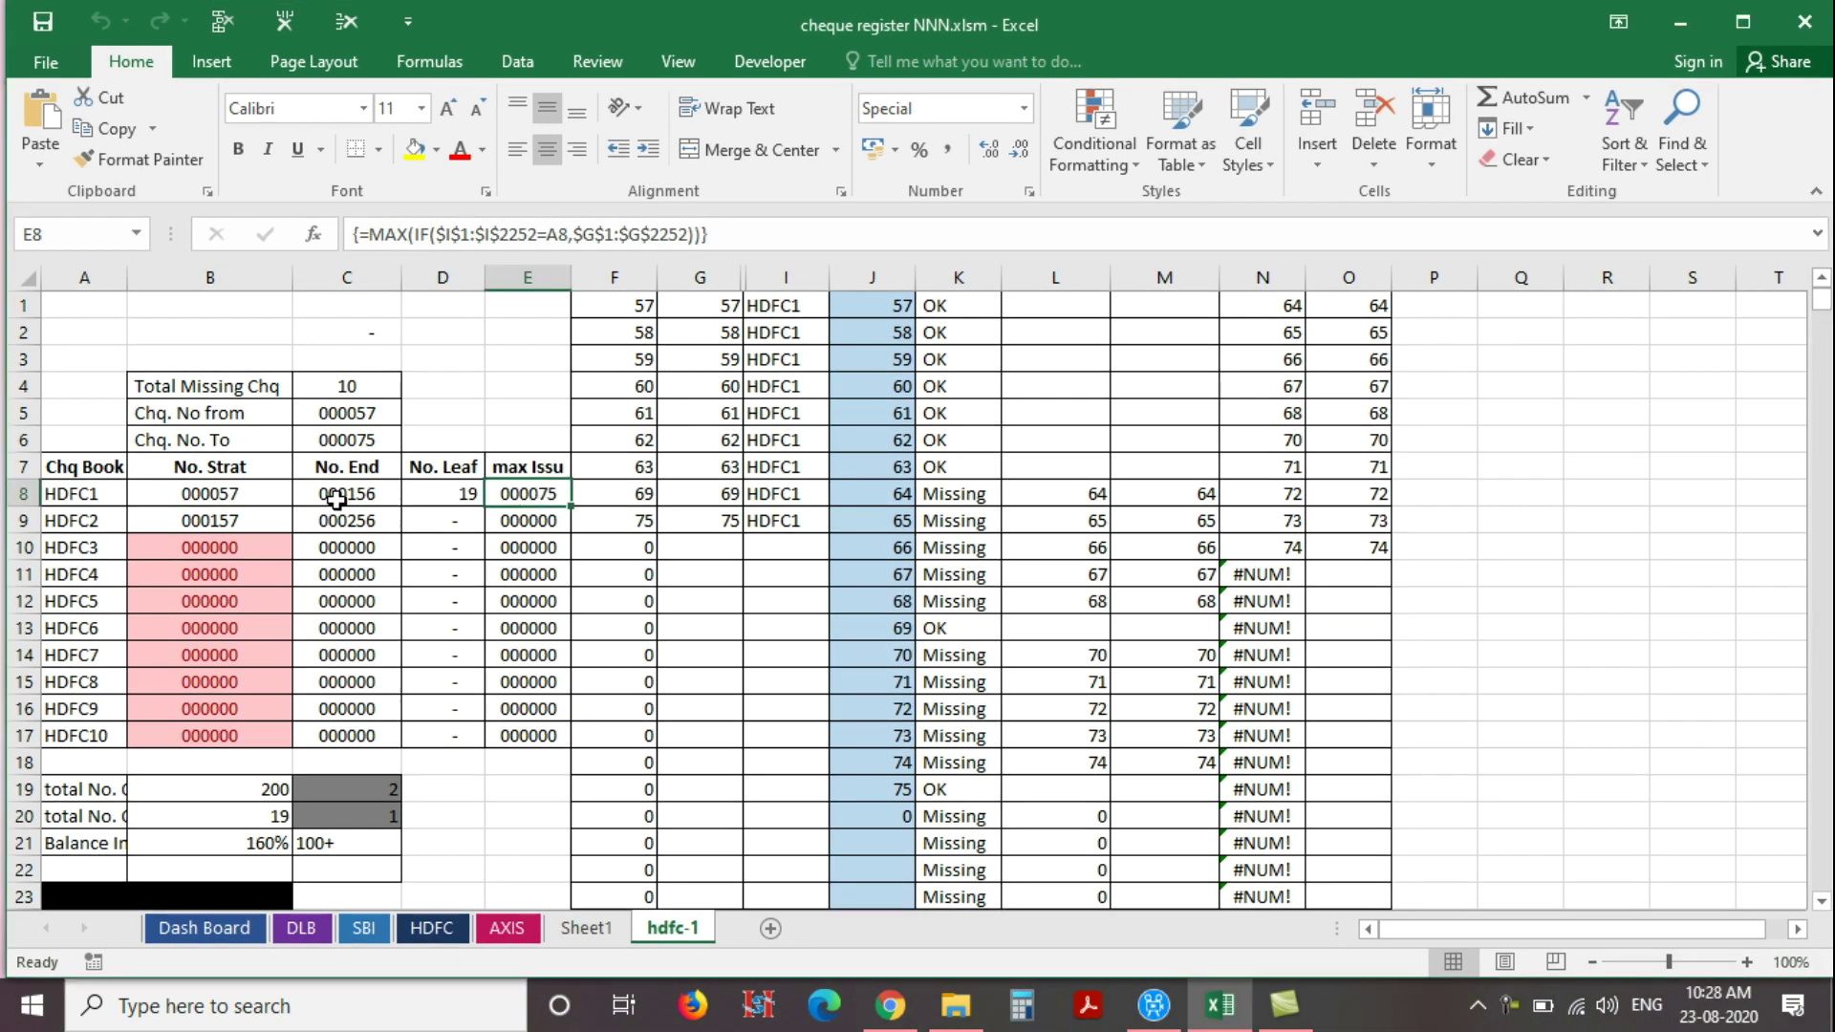
pyautogui.click(230, 495)
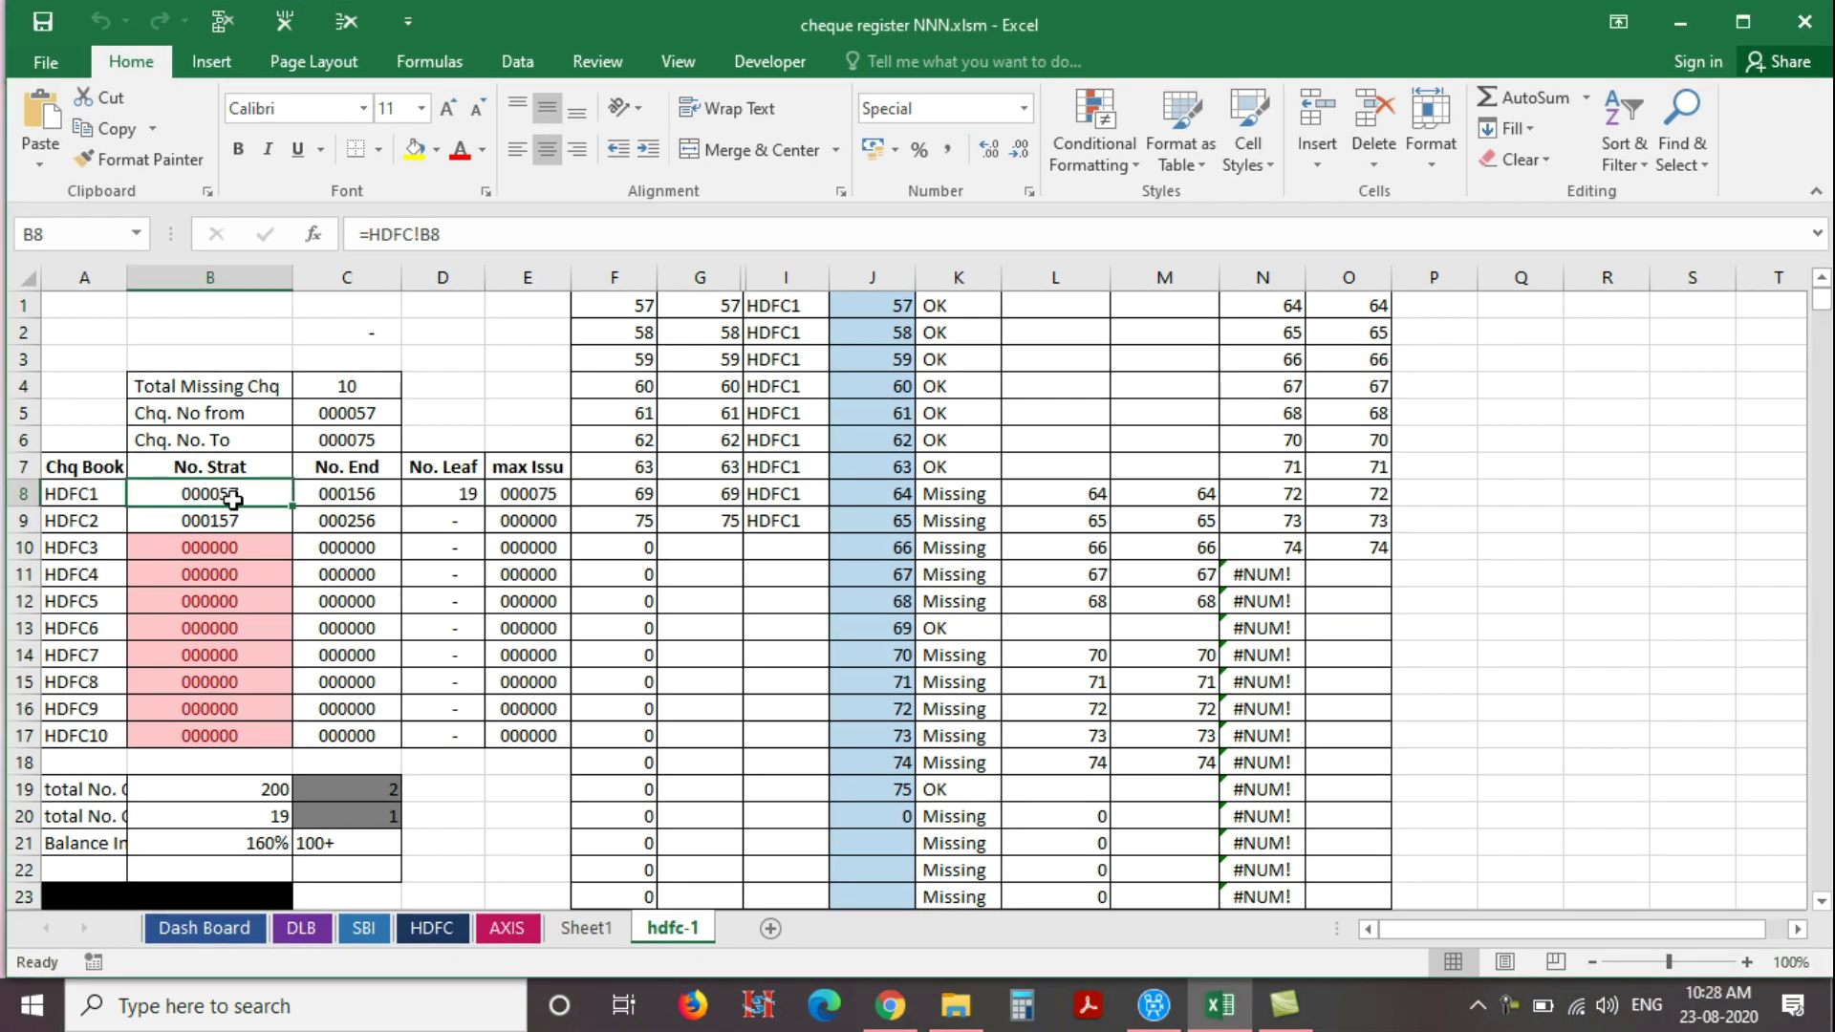
pyautogui.click(541, 495)
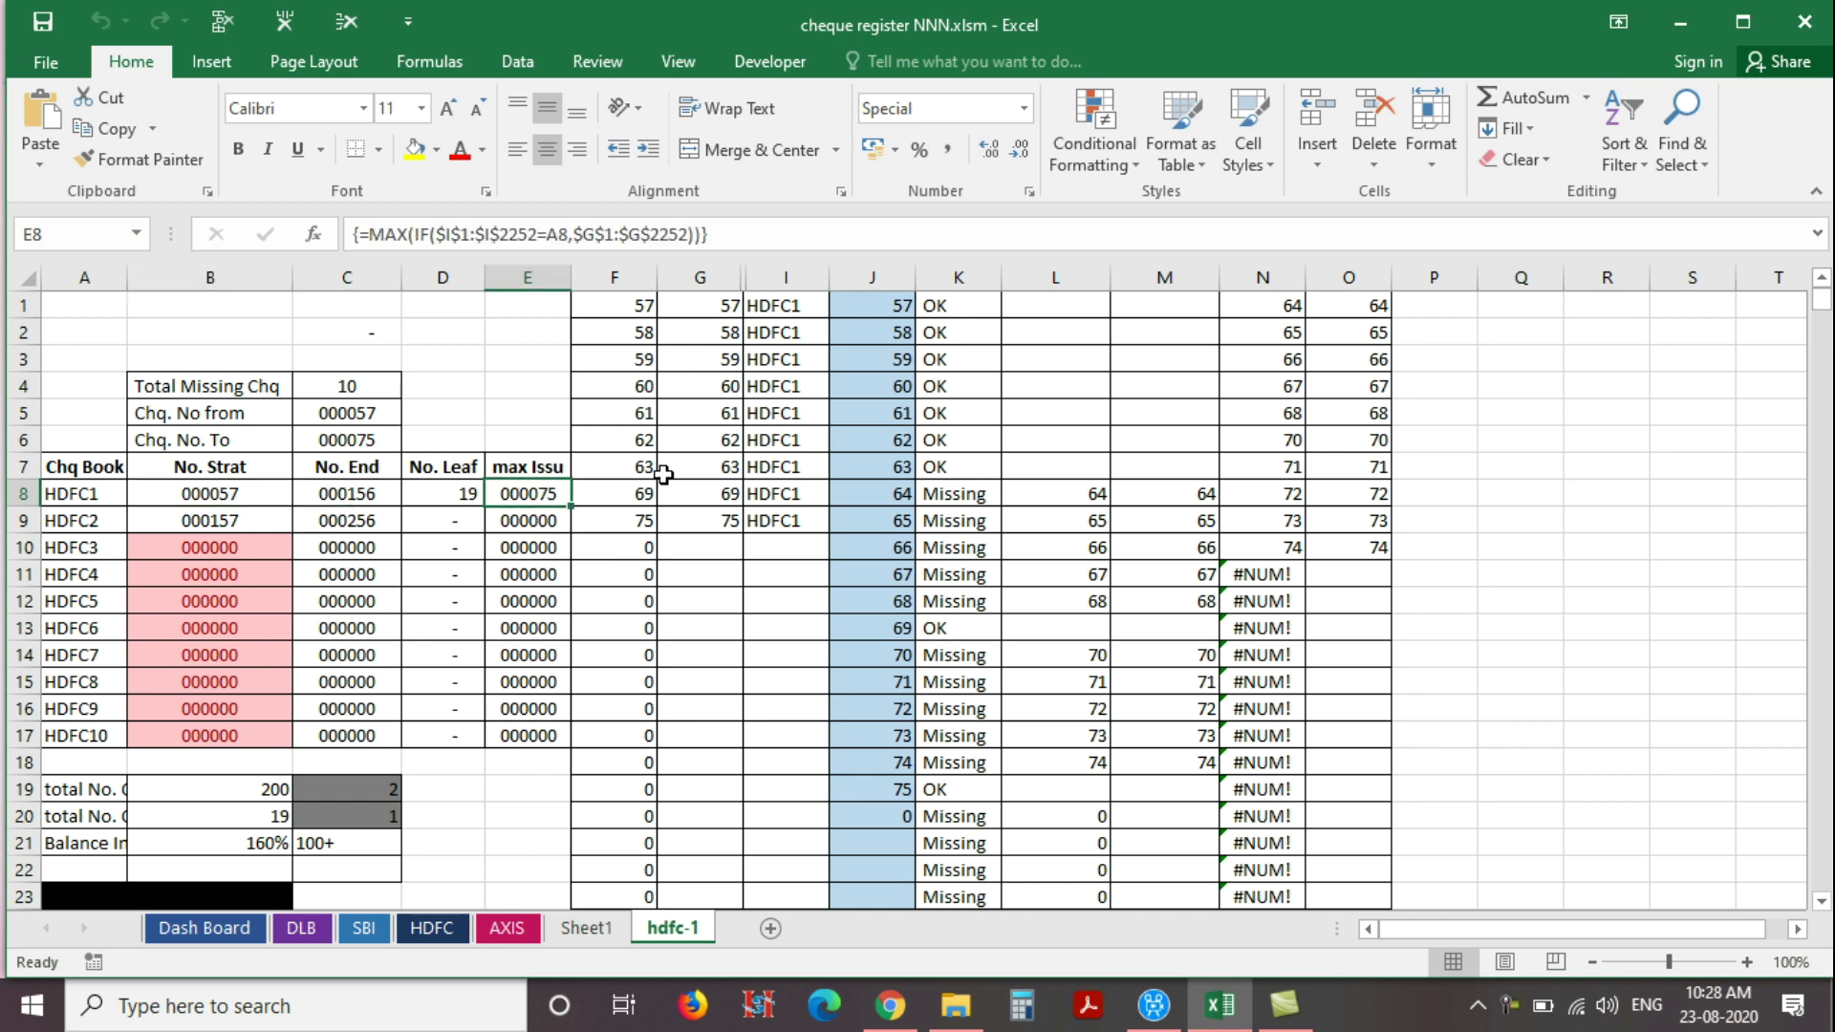
pyautogui.moveTo(903, 305); pyautogui.dragTo(880, 817)
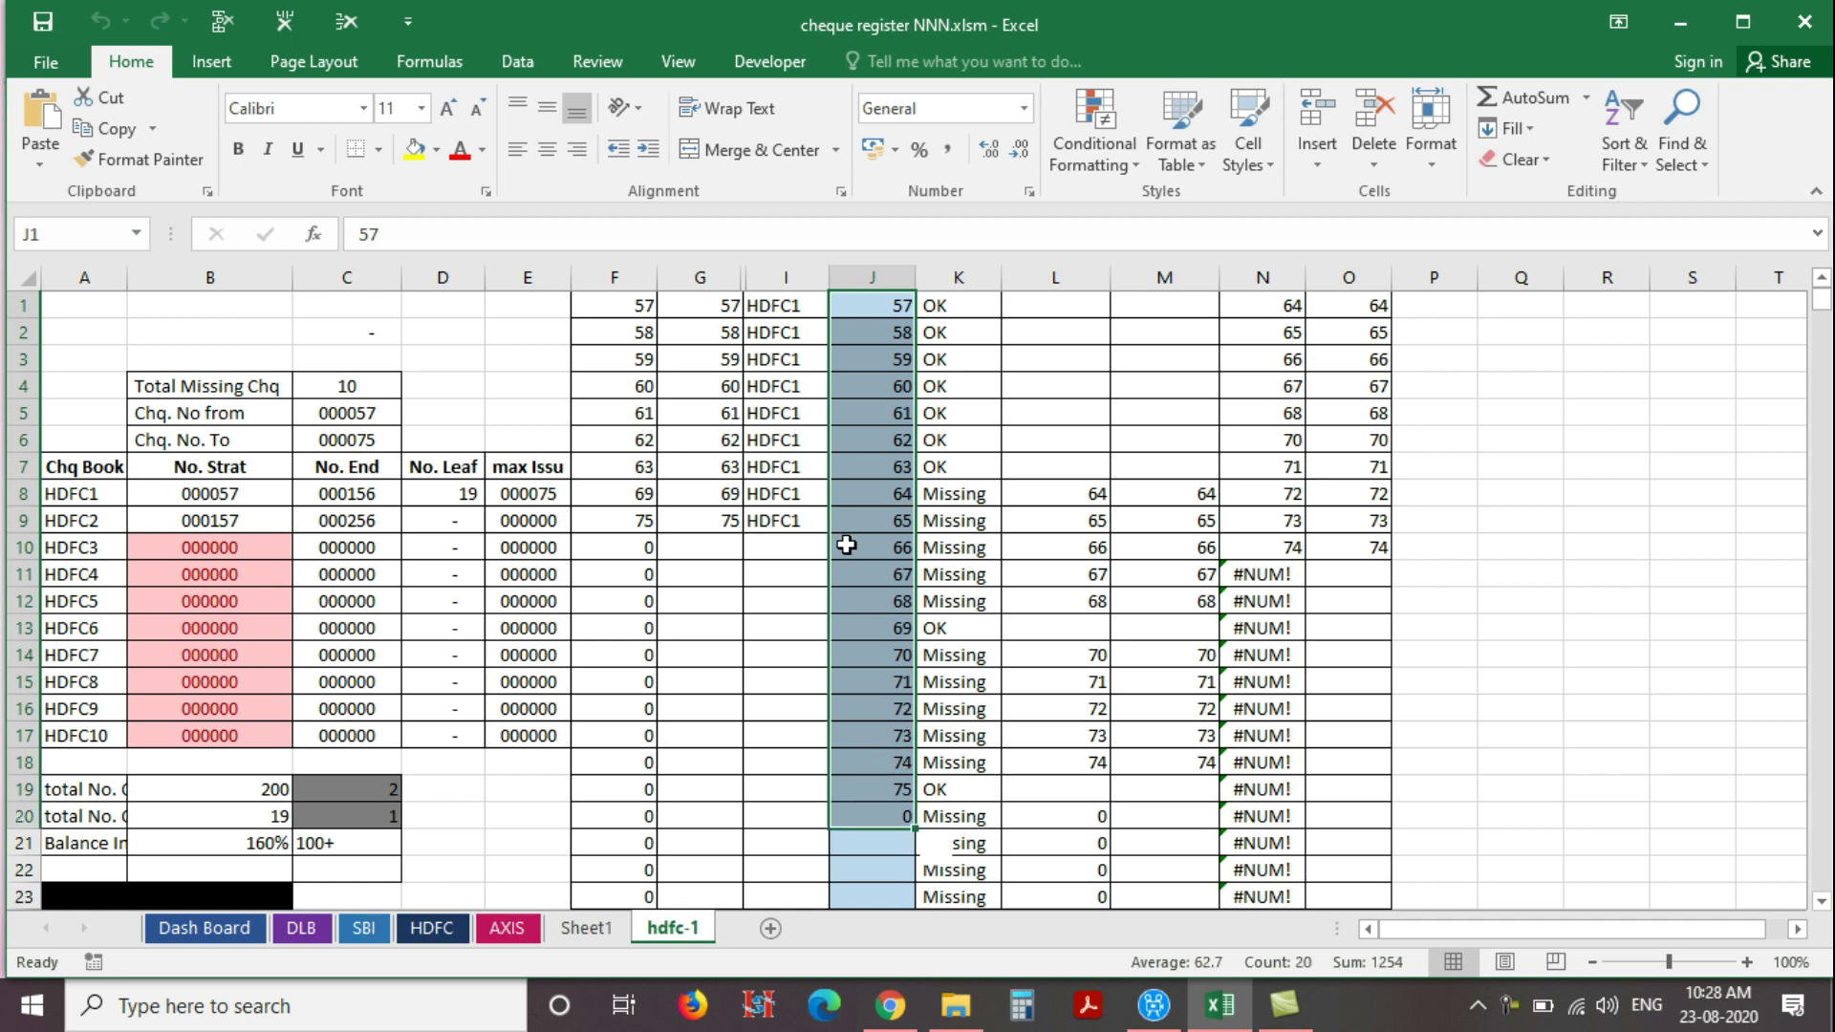
pyautogui.click(887, 306)
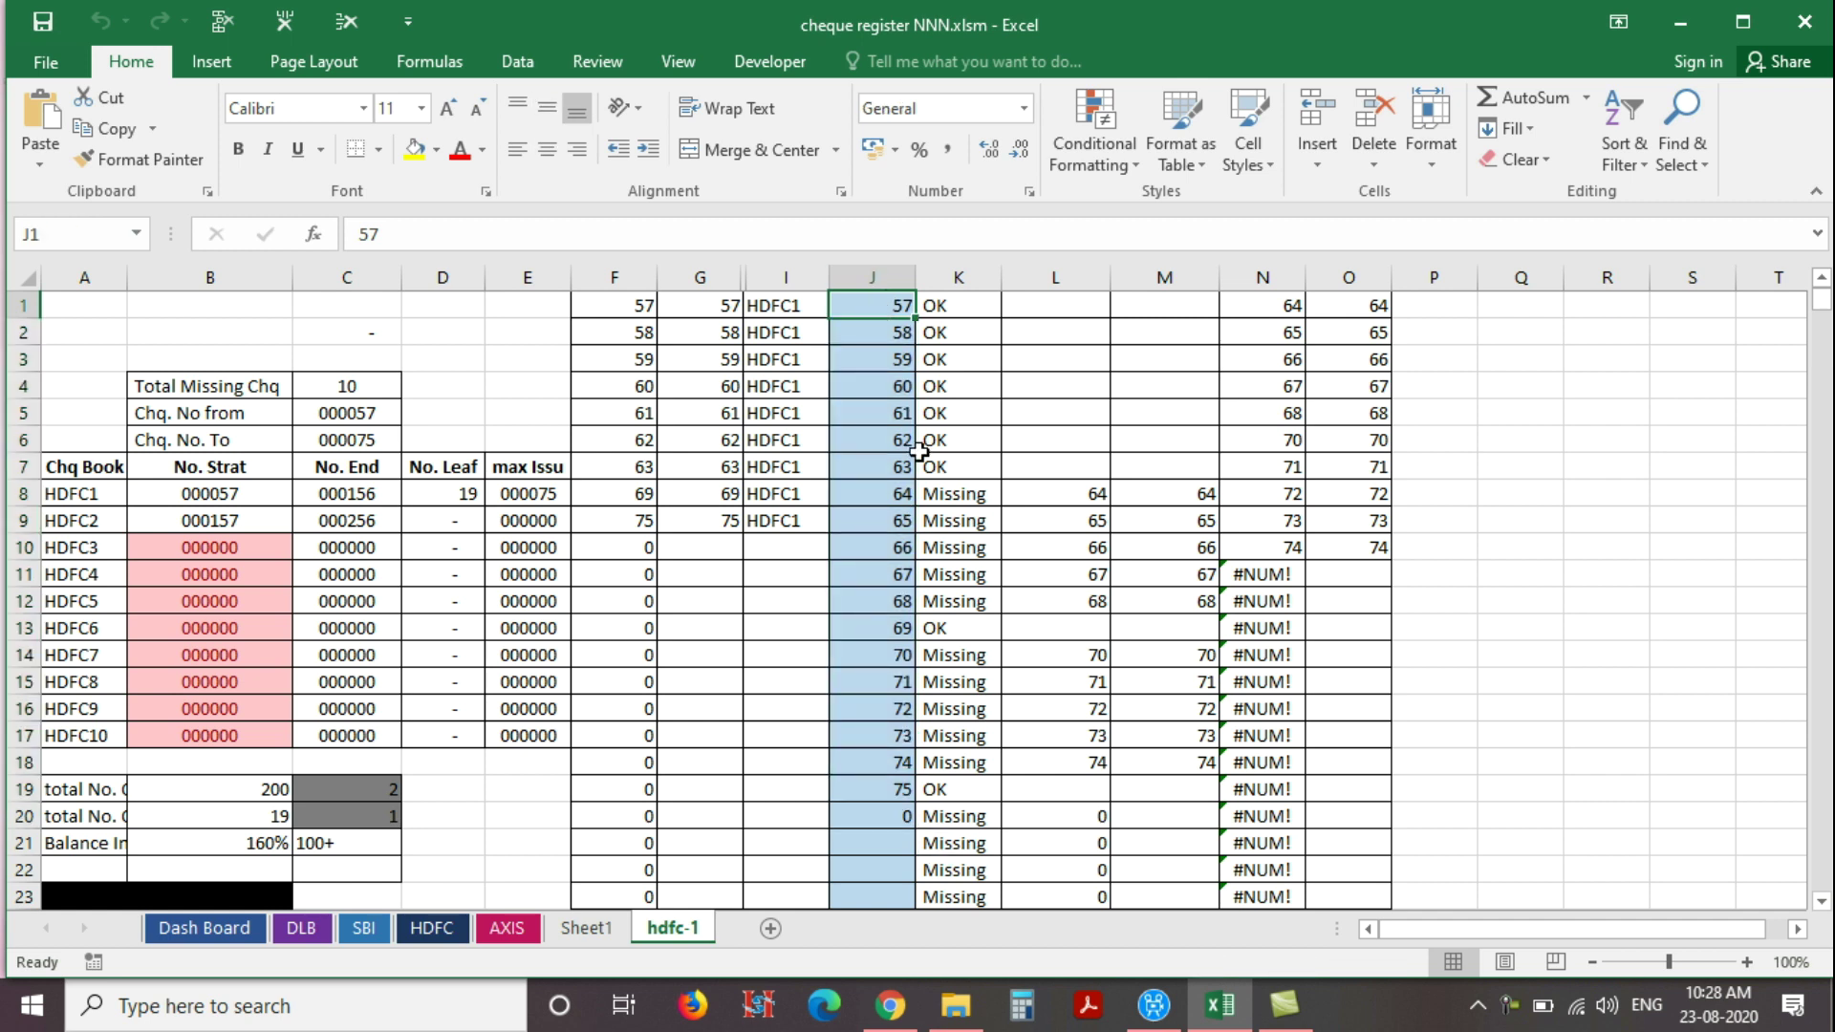
pyautogui.click(876, 785)
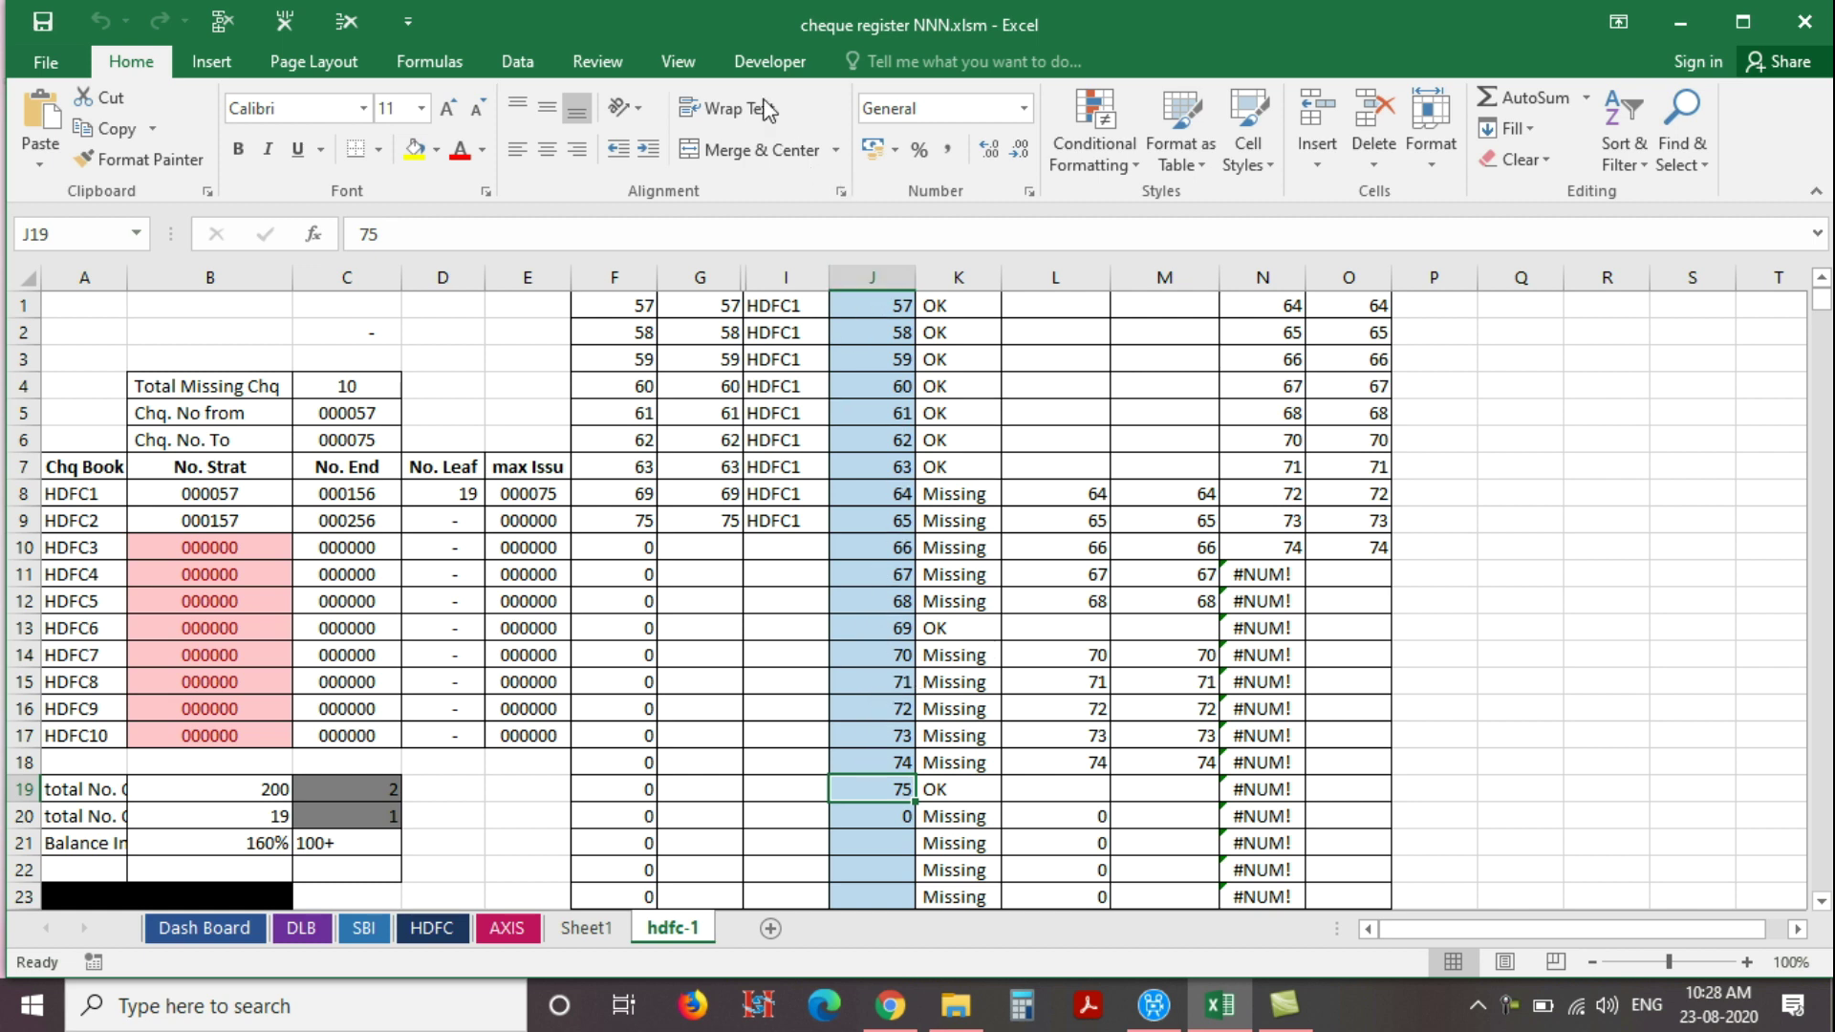
# Open the workbook's Visual Basic editor and insert a new standard module
pyautogui.click(773, 64)
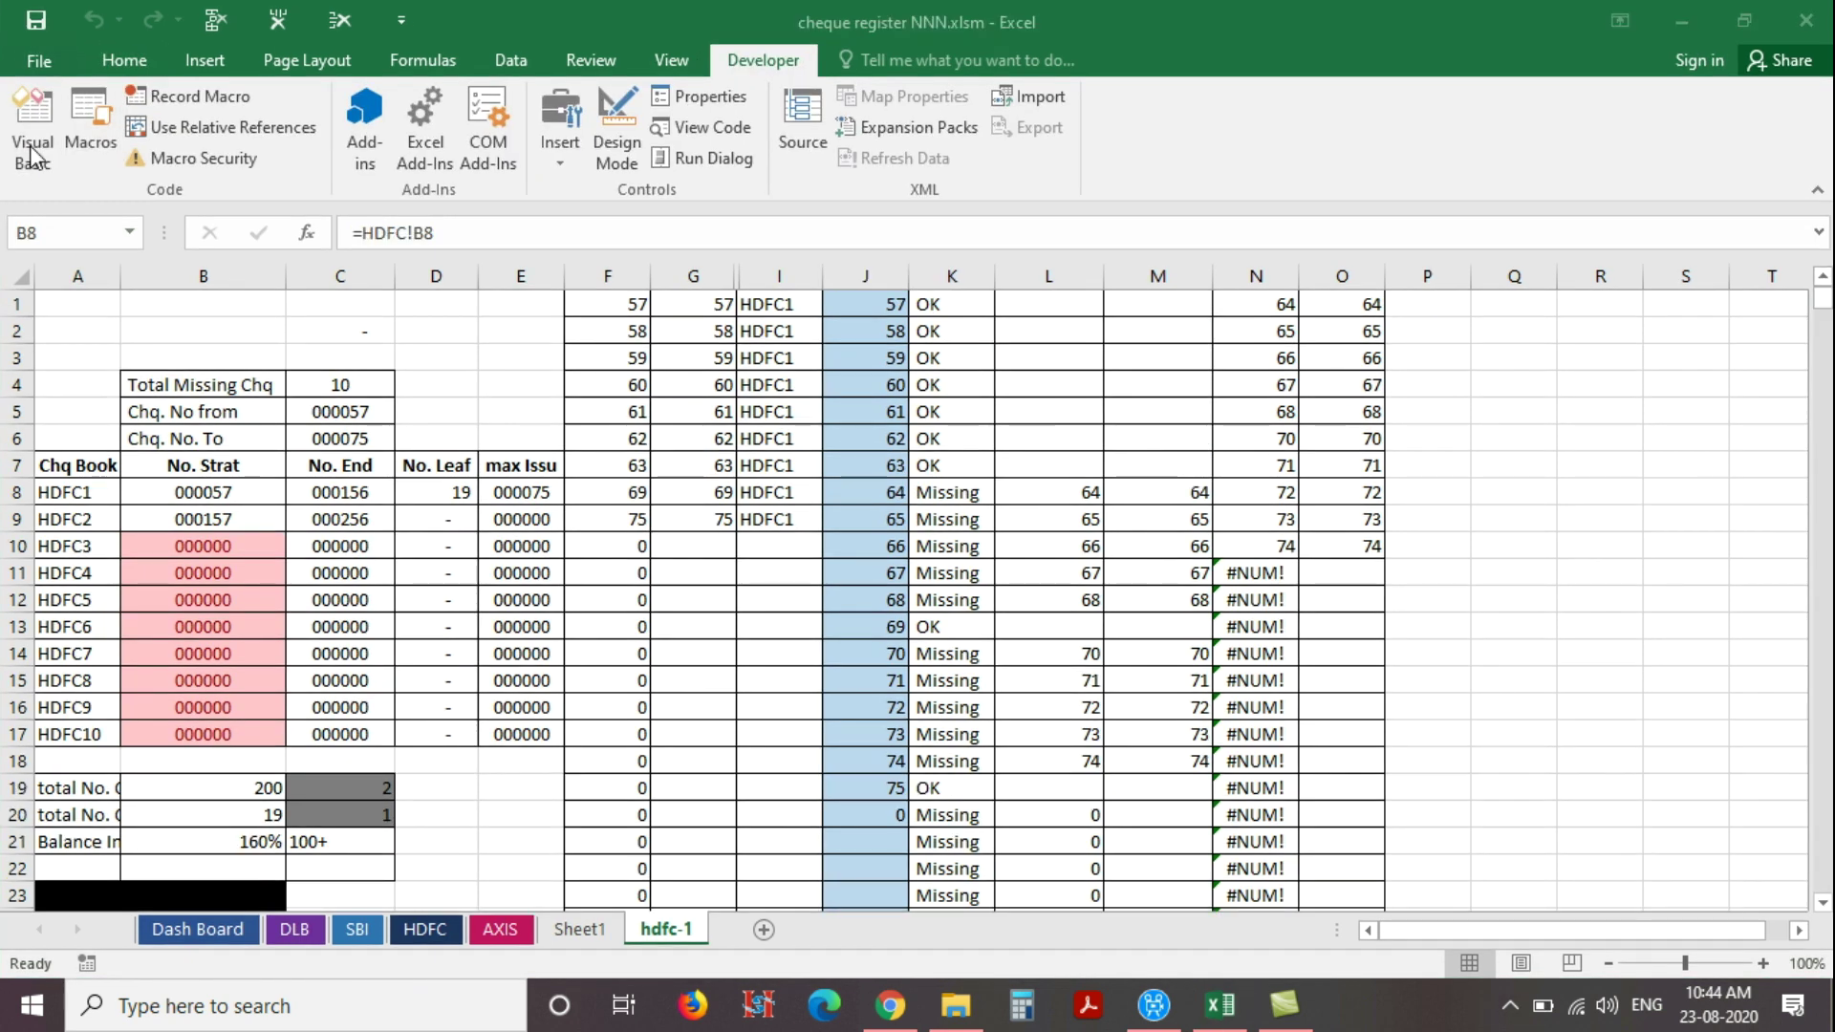
pyautogui.click(34, 153)
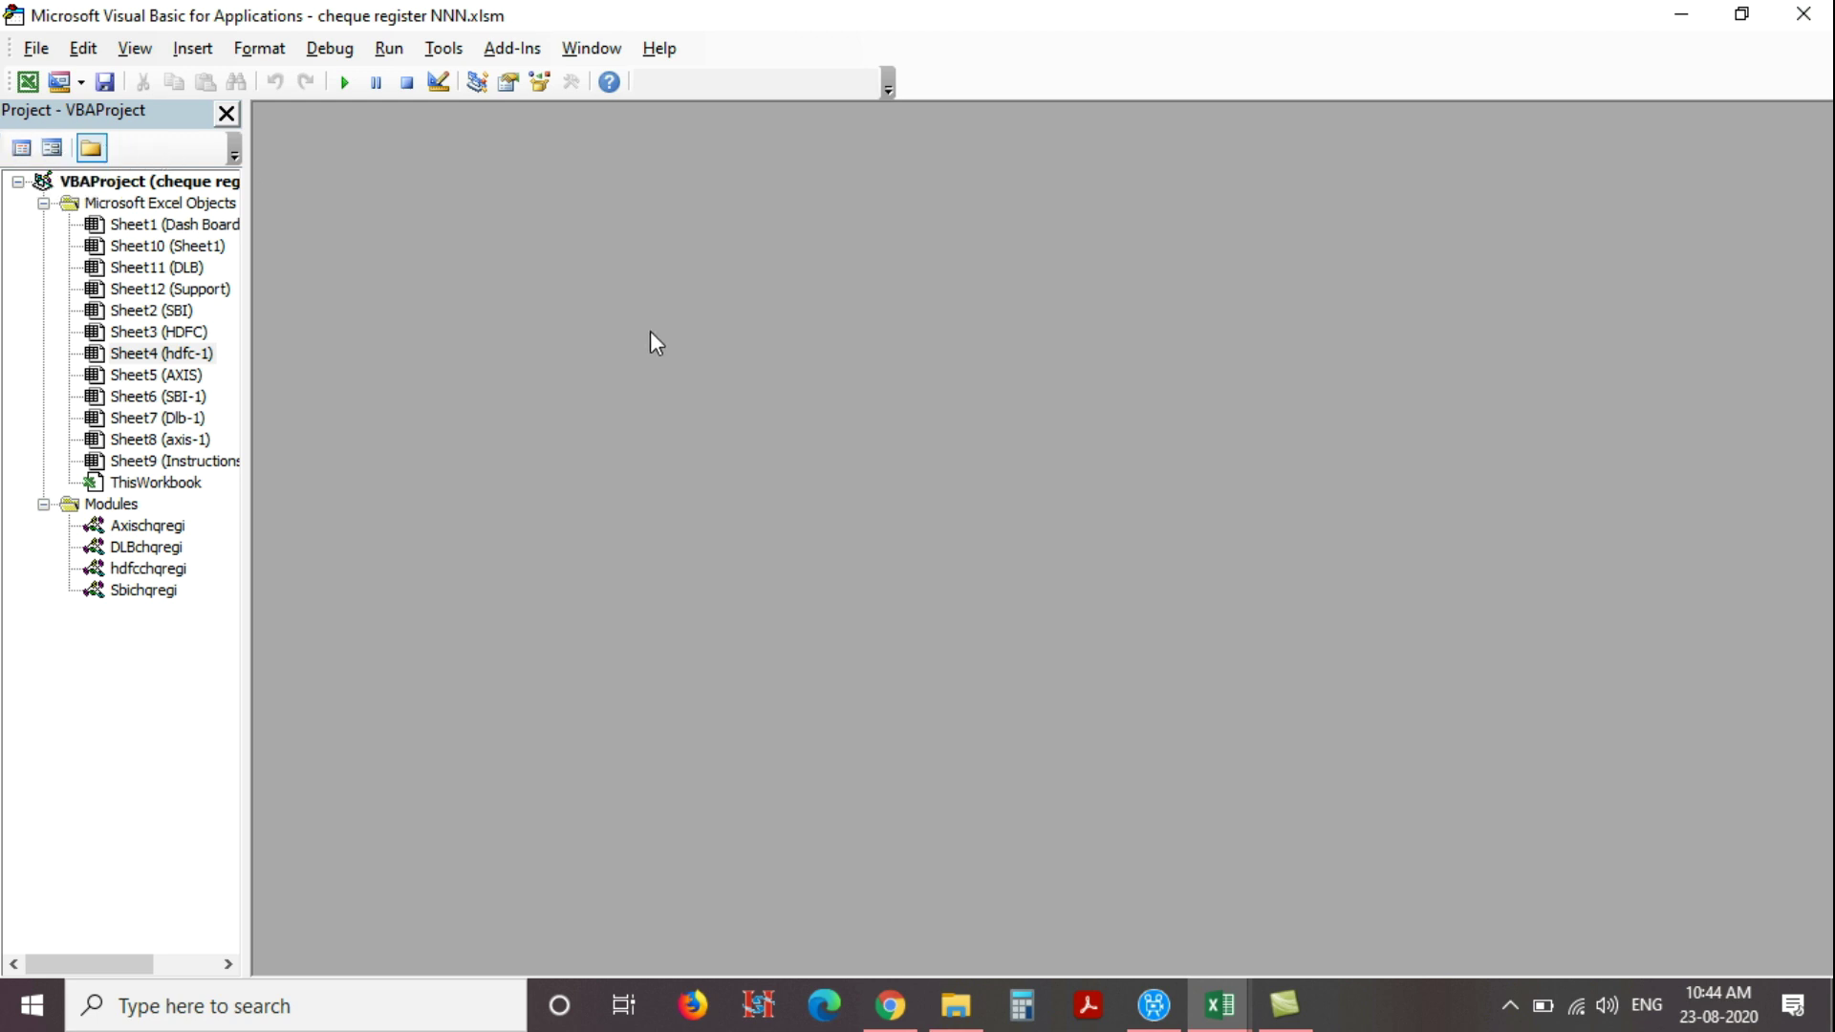
pyautogui.click(193, 48)
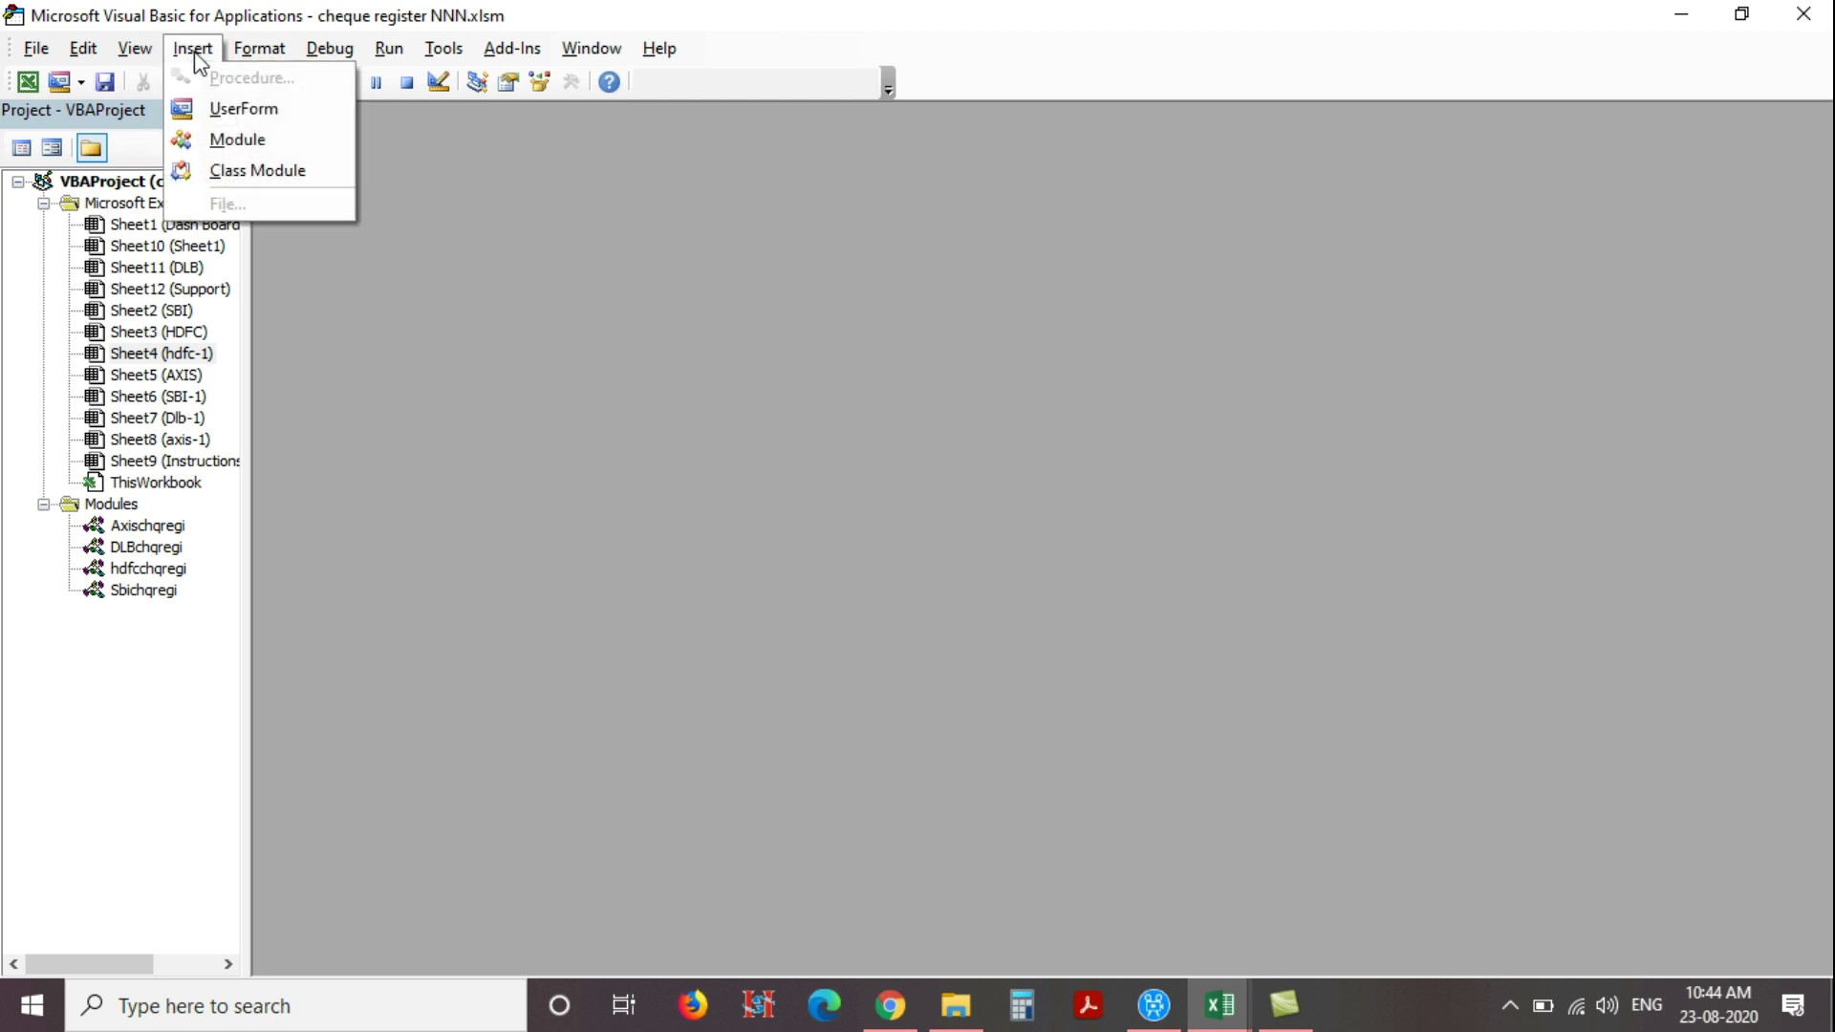
pyautogui.click(205, 134)
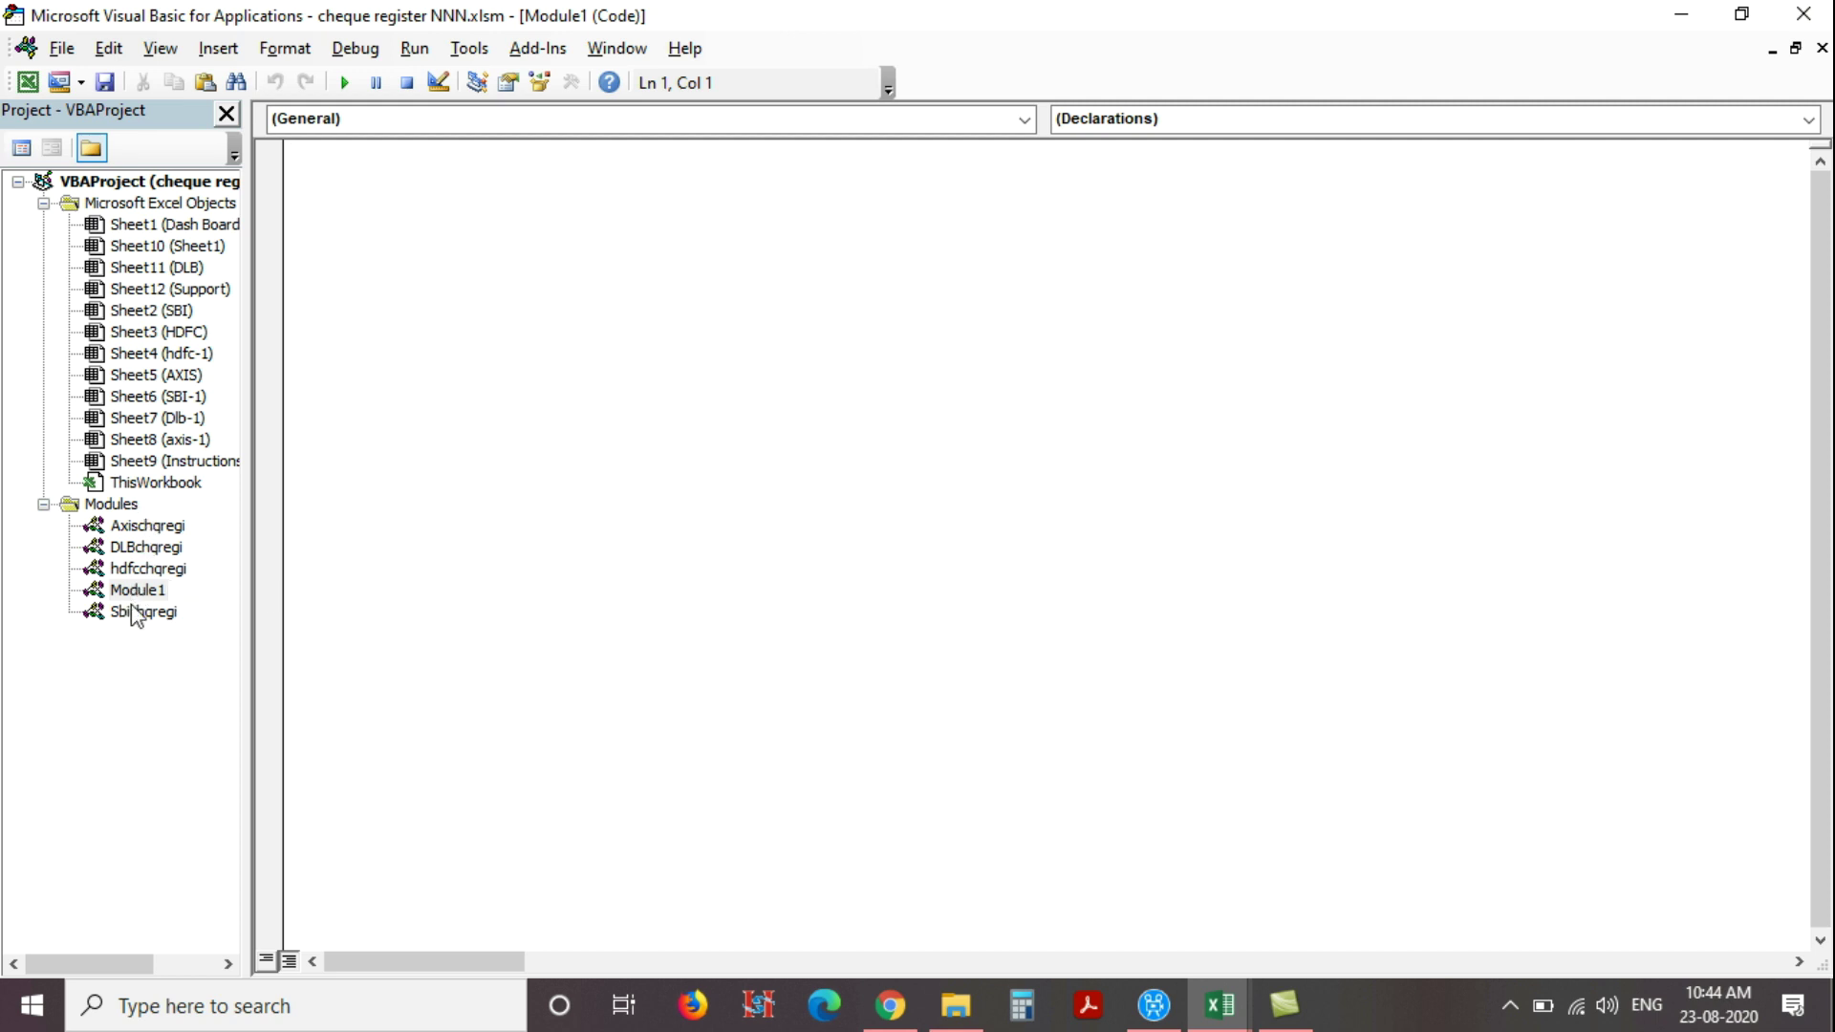
# Copy all the code from the hdfcchqregi module into the empty Module1
pyautogui.doubleClick(180, 574)
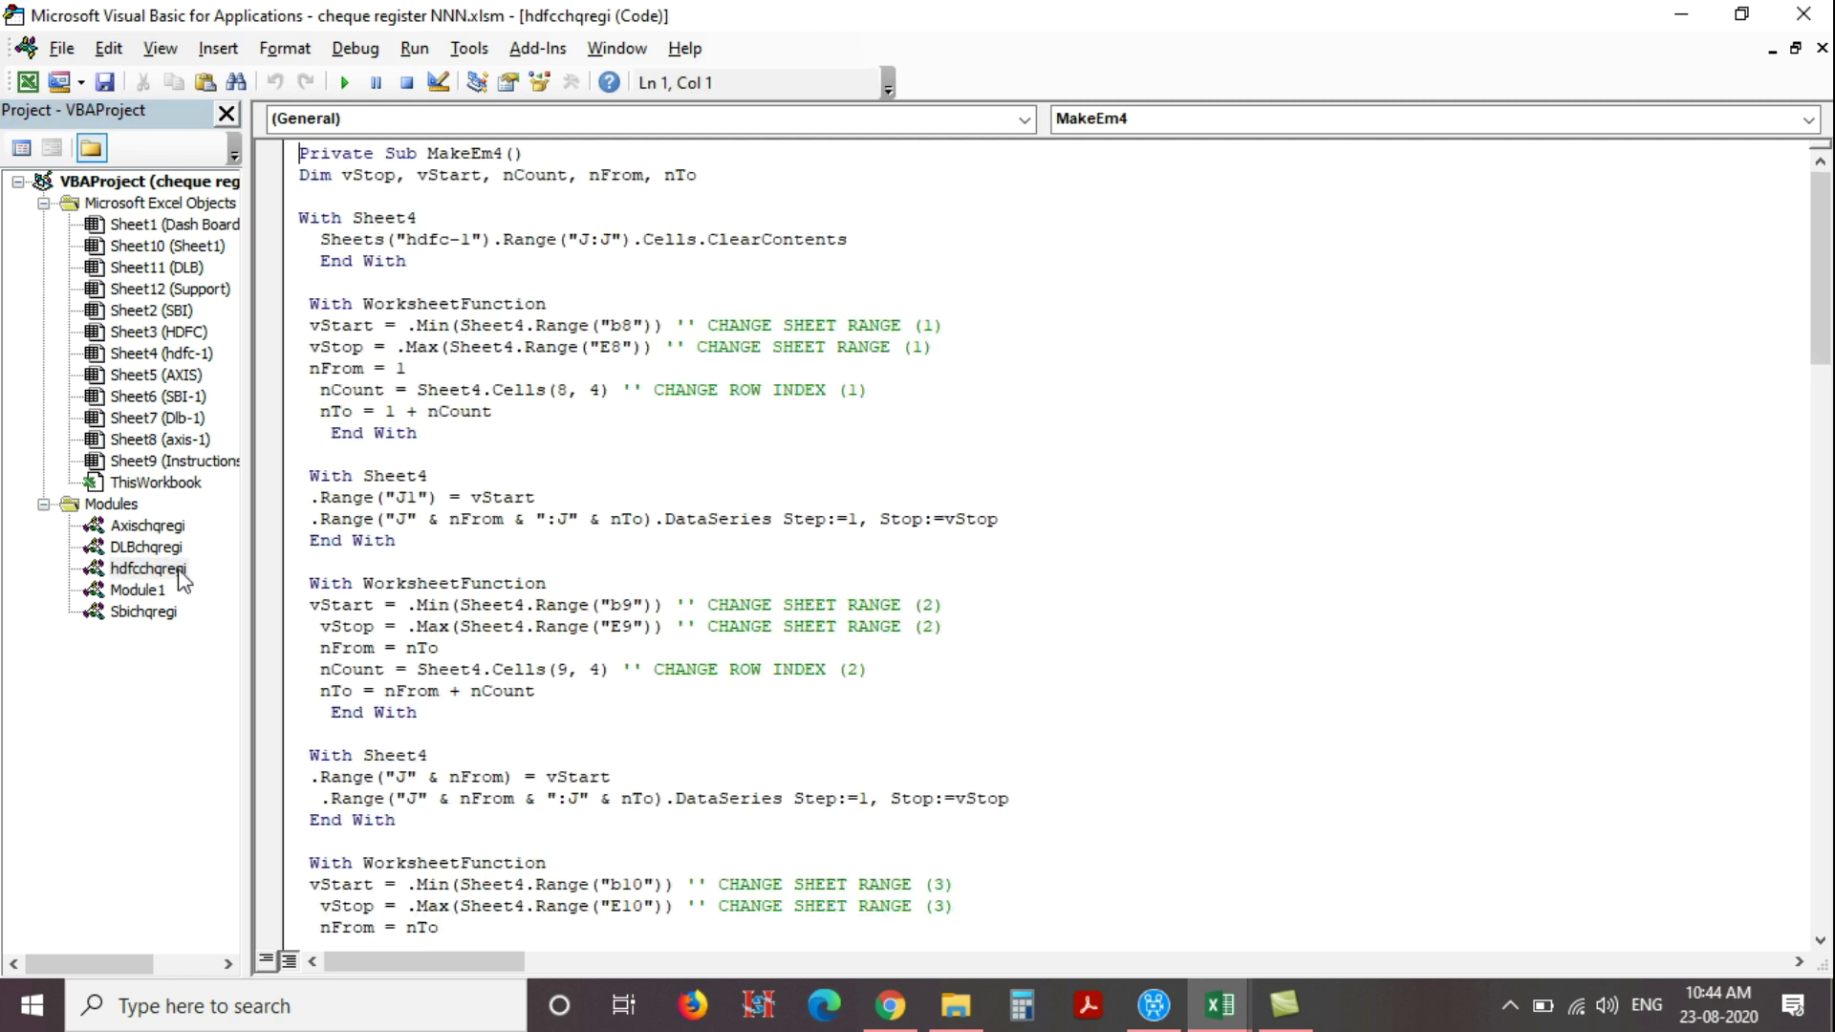
pyautogui.hotkey('ctrl', 'a')
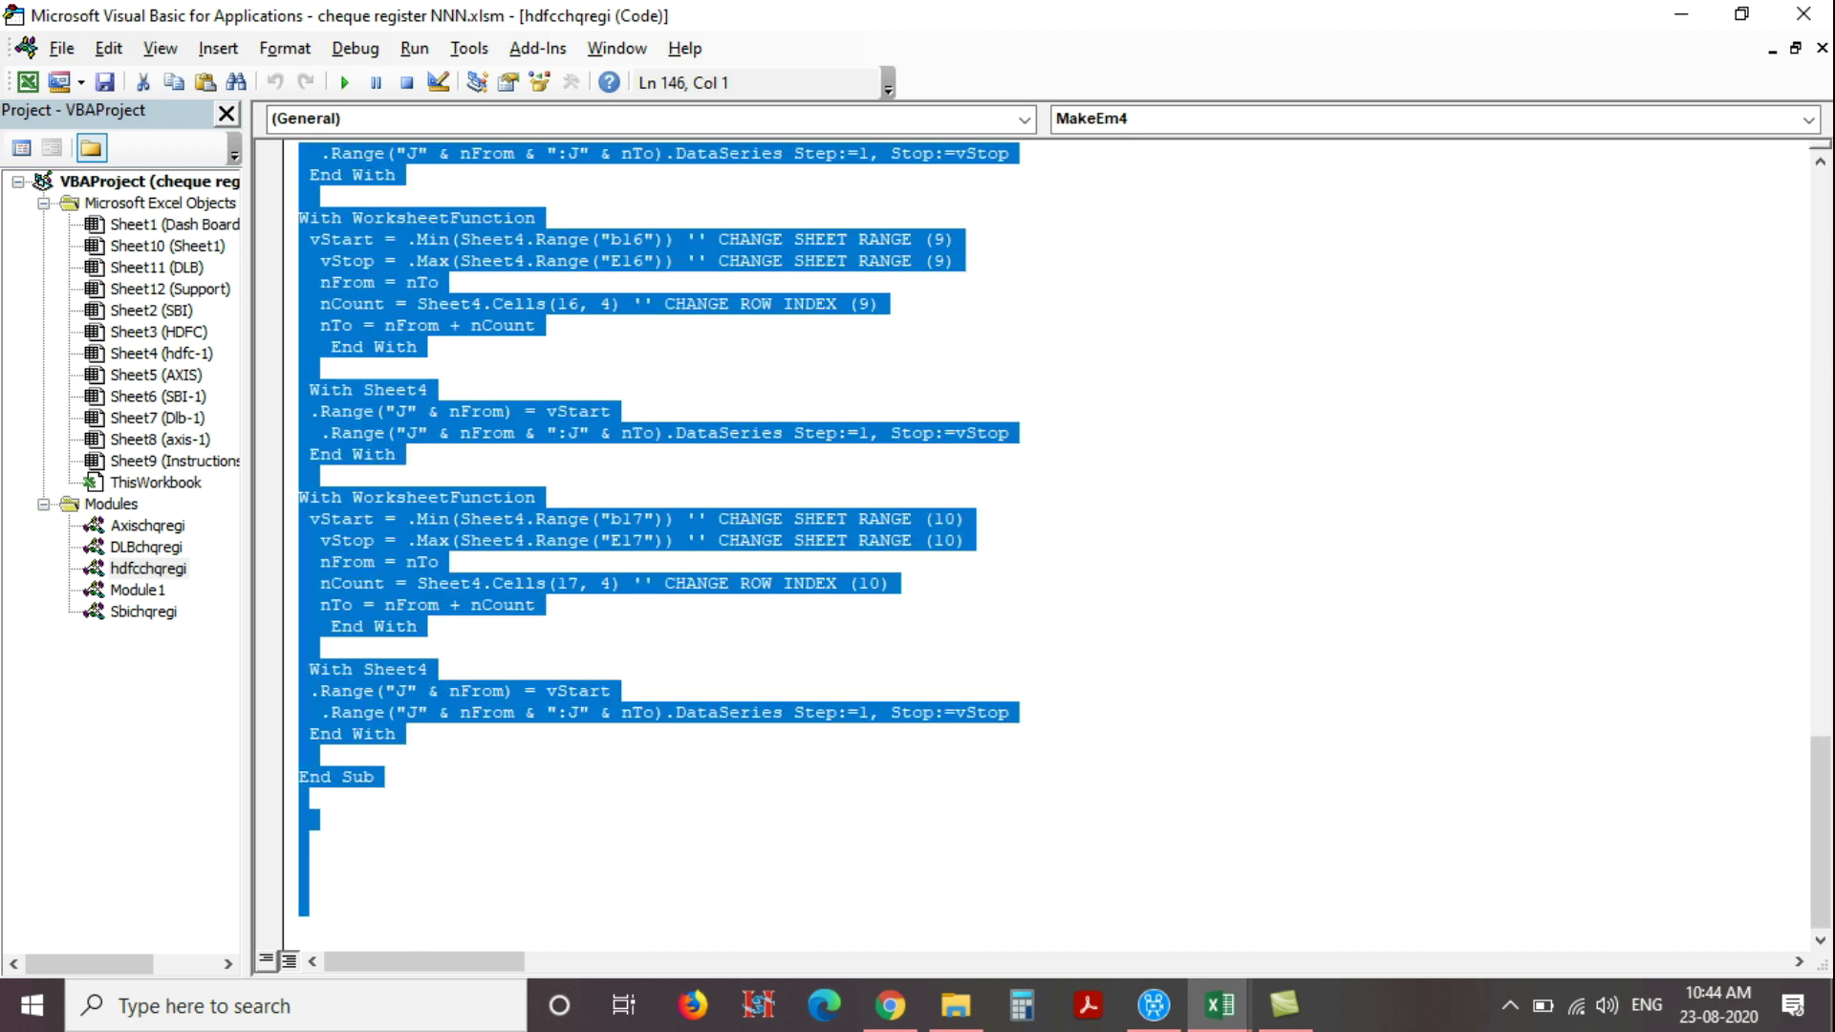
pyautogui.click(1822, 48)
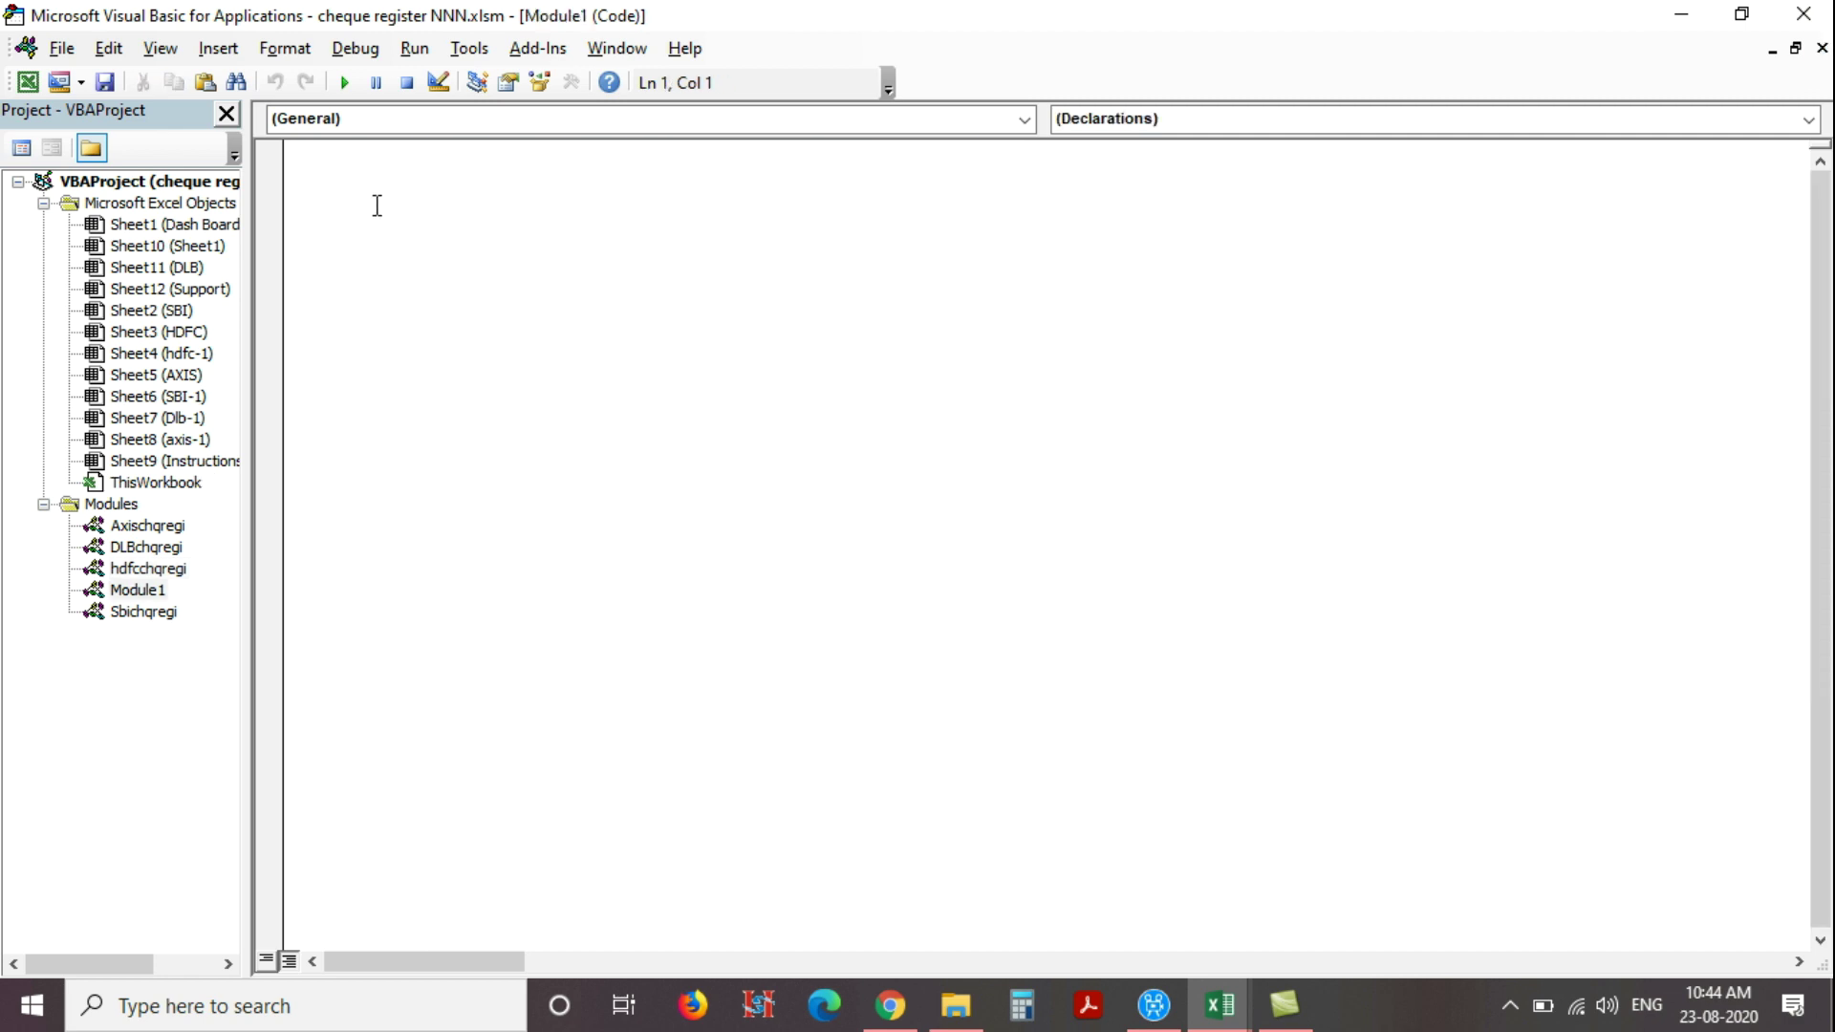
pyautogui.hotkey('ctrl', 'v')
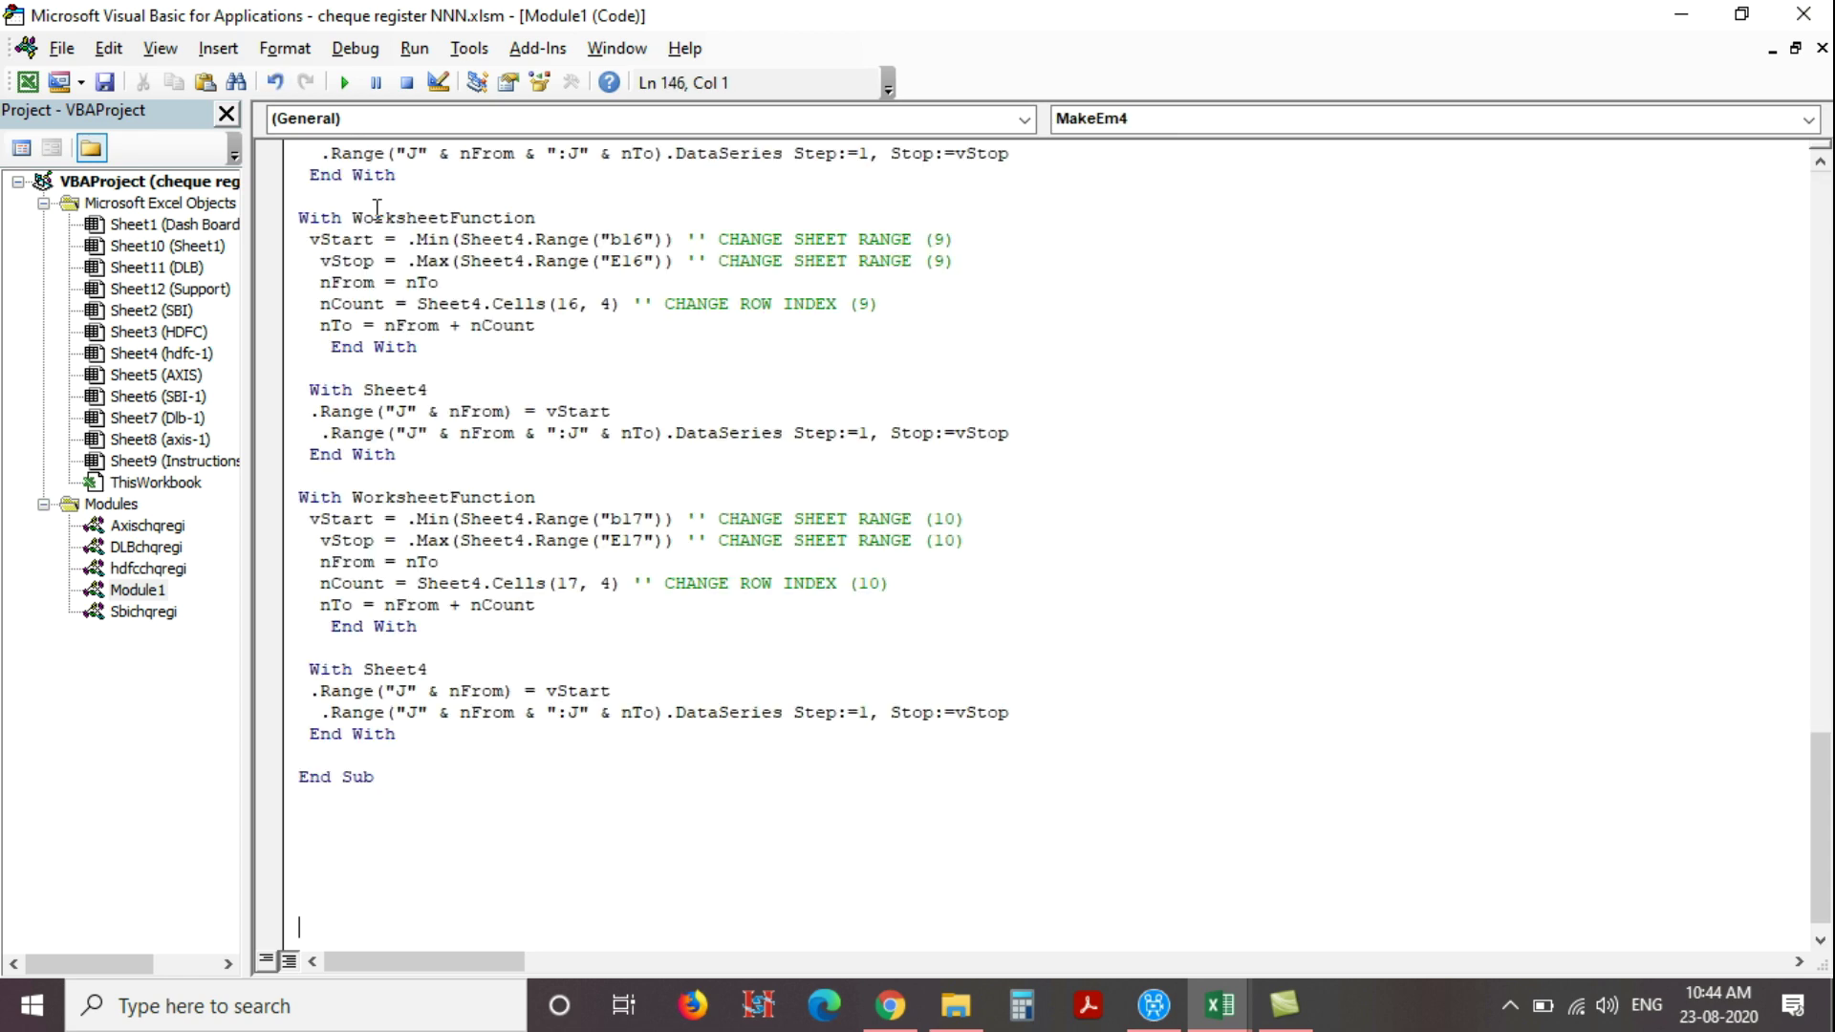
pyautogui.scroll(20, 735, 414)
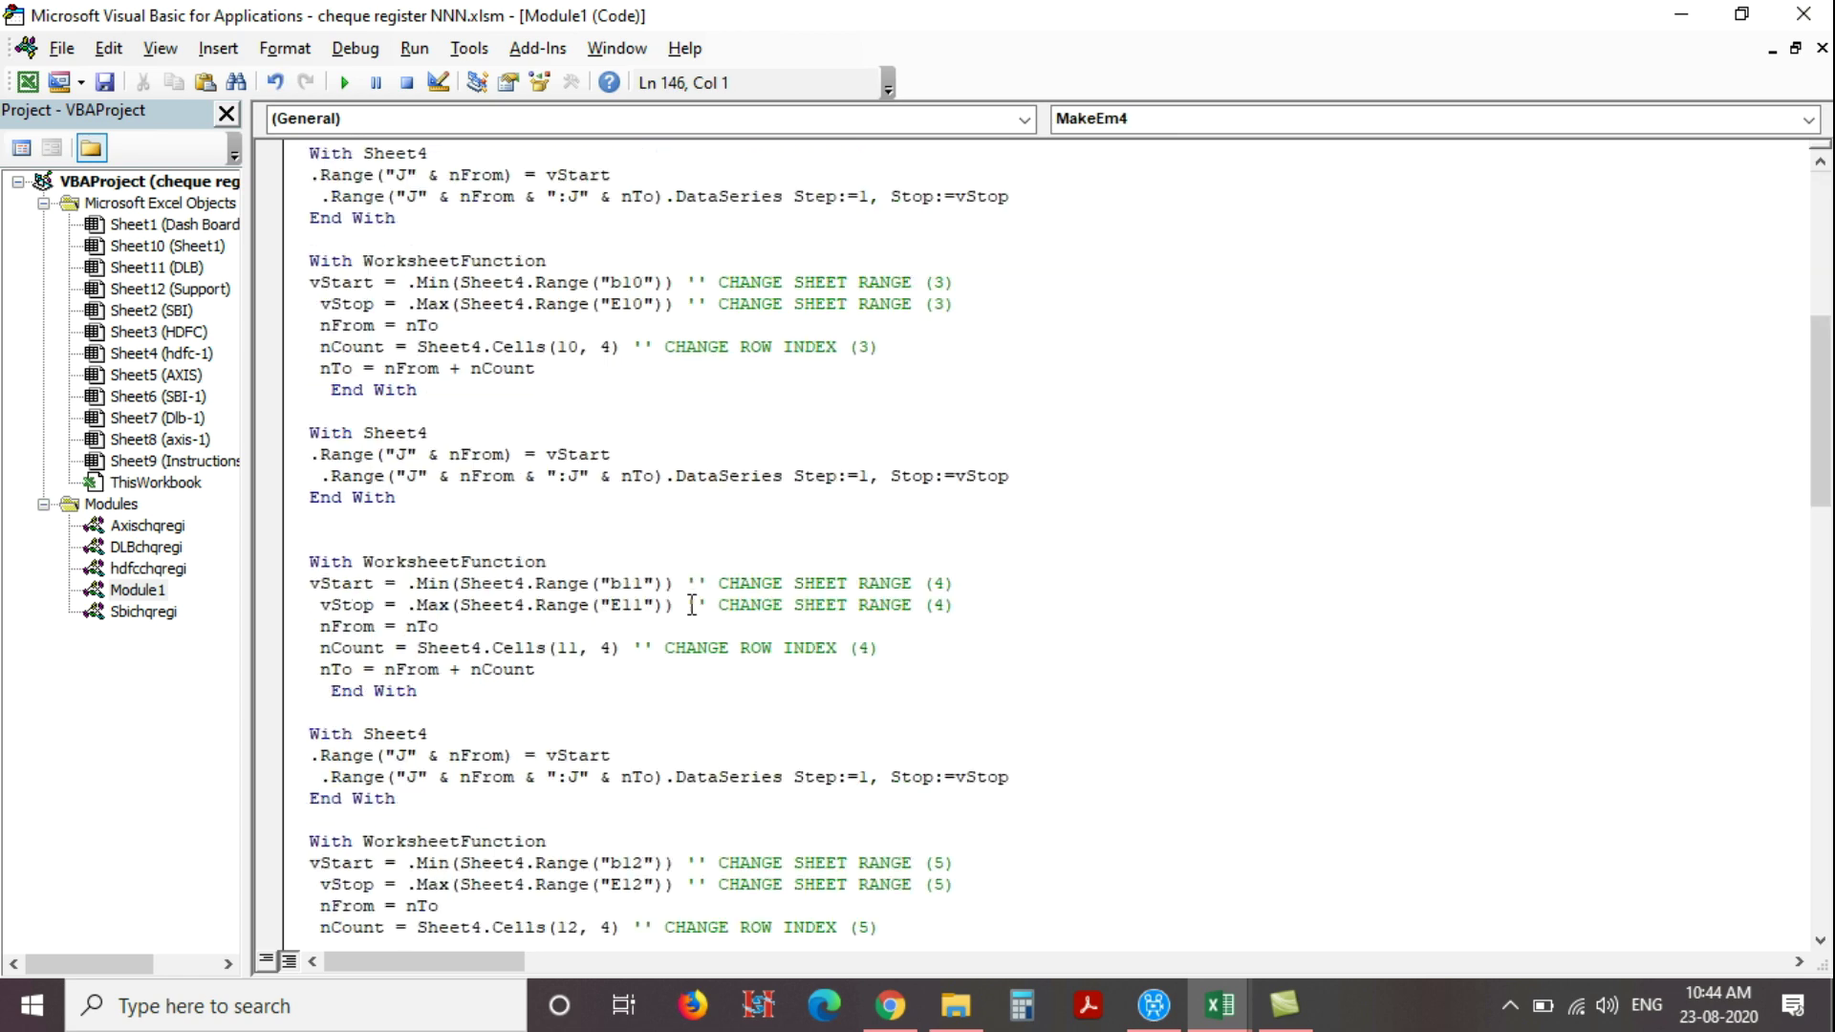
pyautogui.scroll(3, 663, 597)
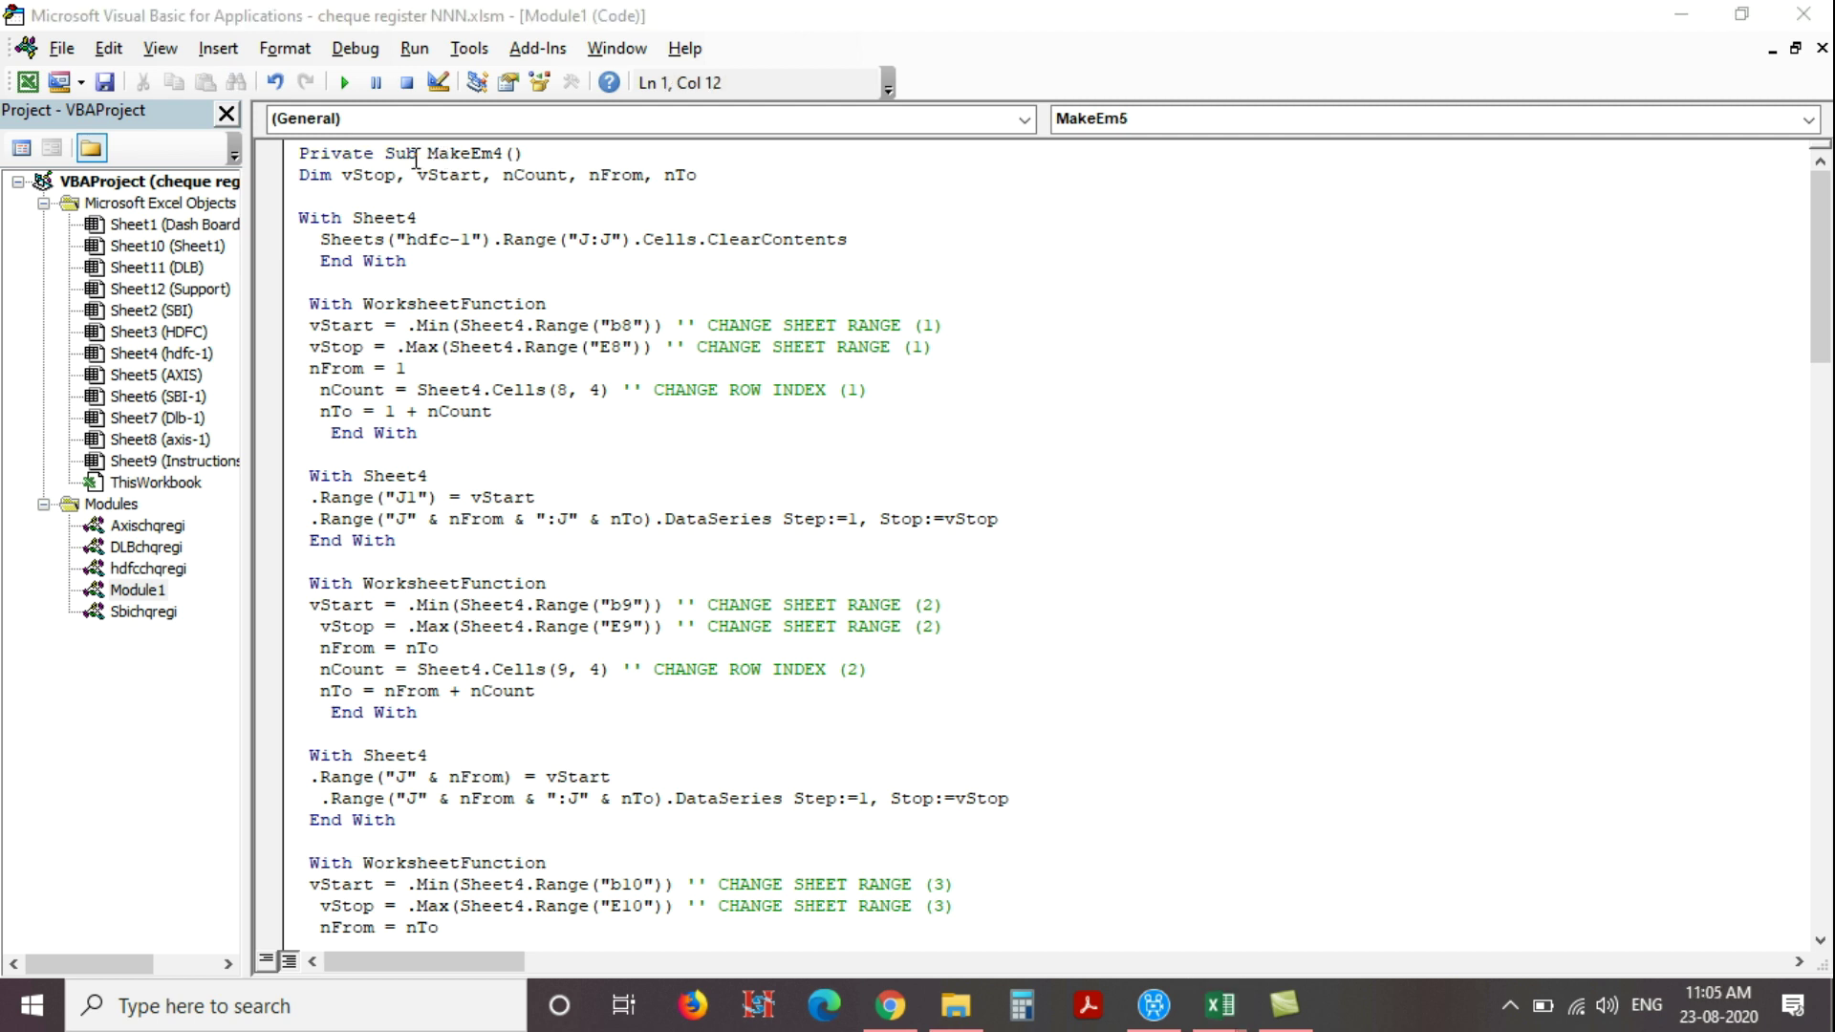
# Rename the copied procedure in Module1 to MakeEm5
pyautogui.click(419, 155)
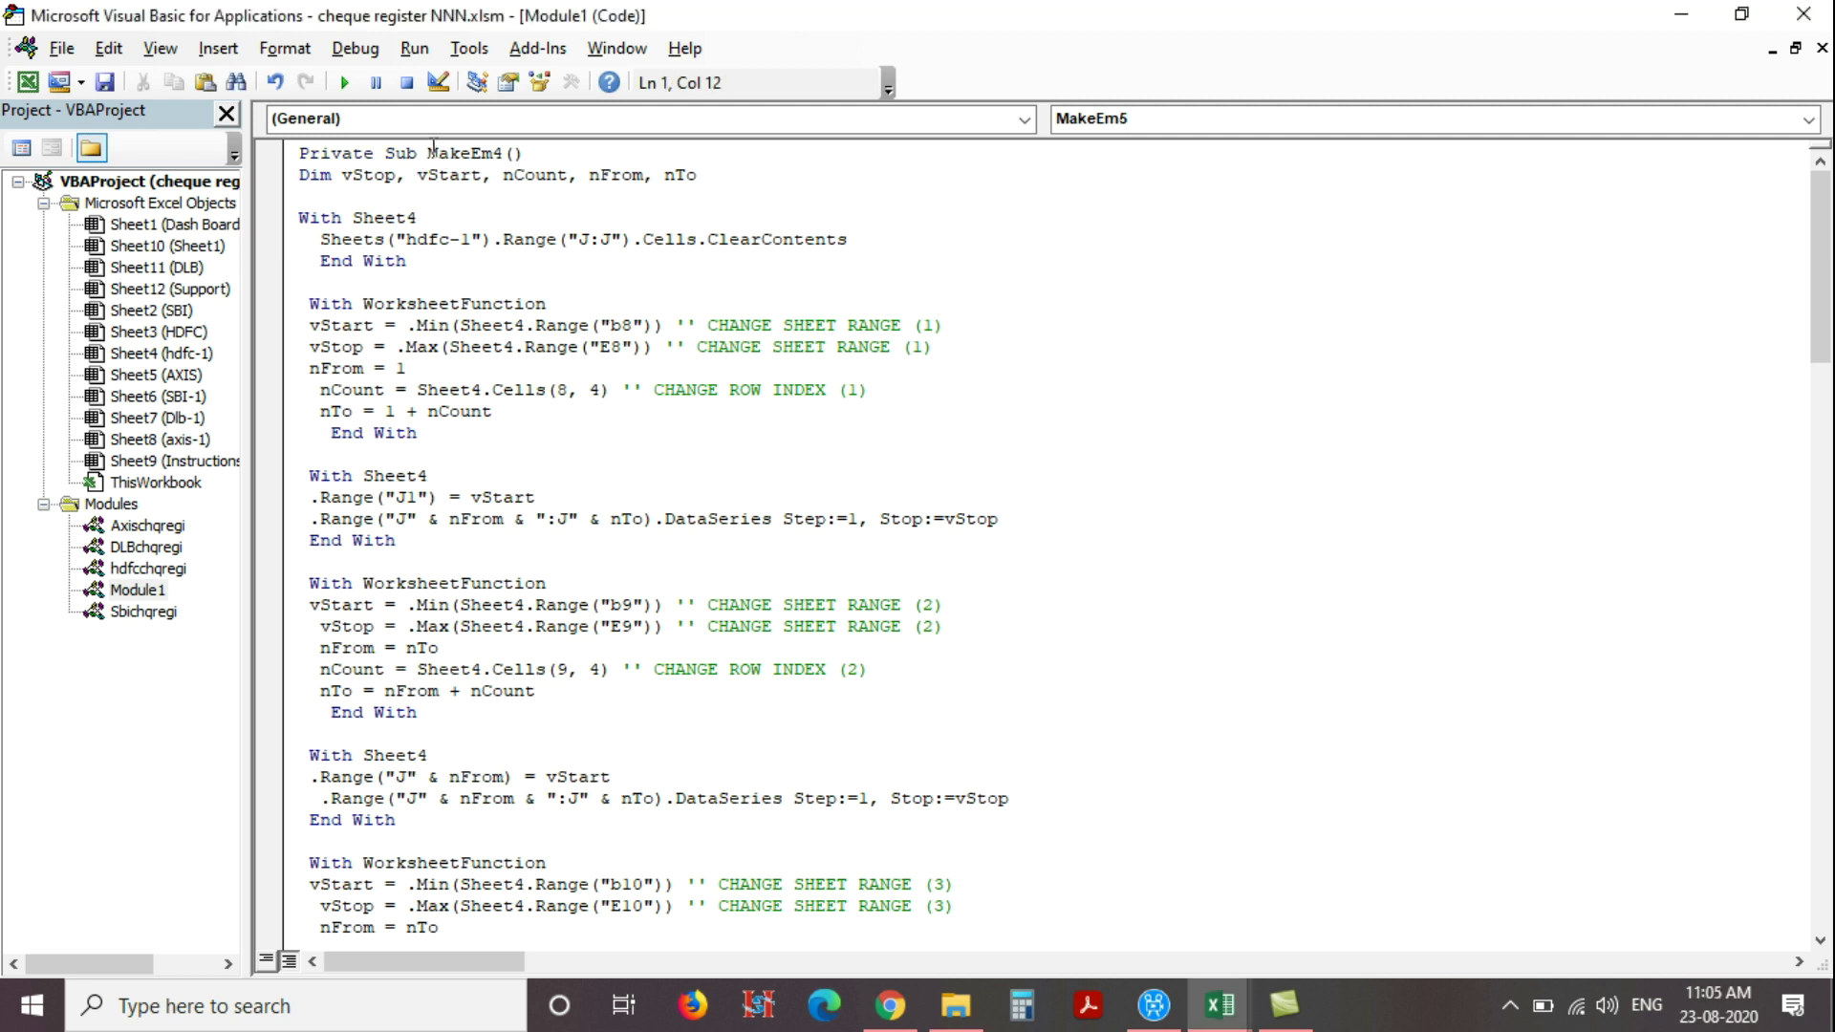
pyautogui.moveTo(501, 156); pyautogui.dragTo(448, 153)
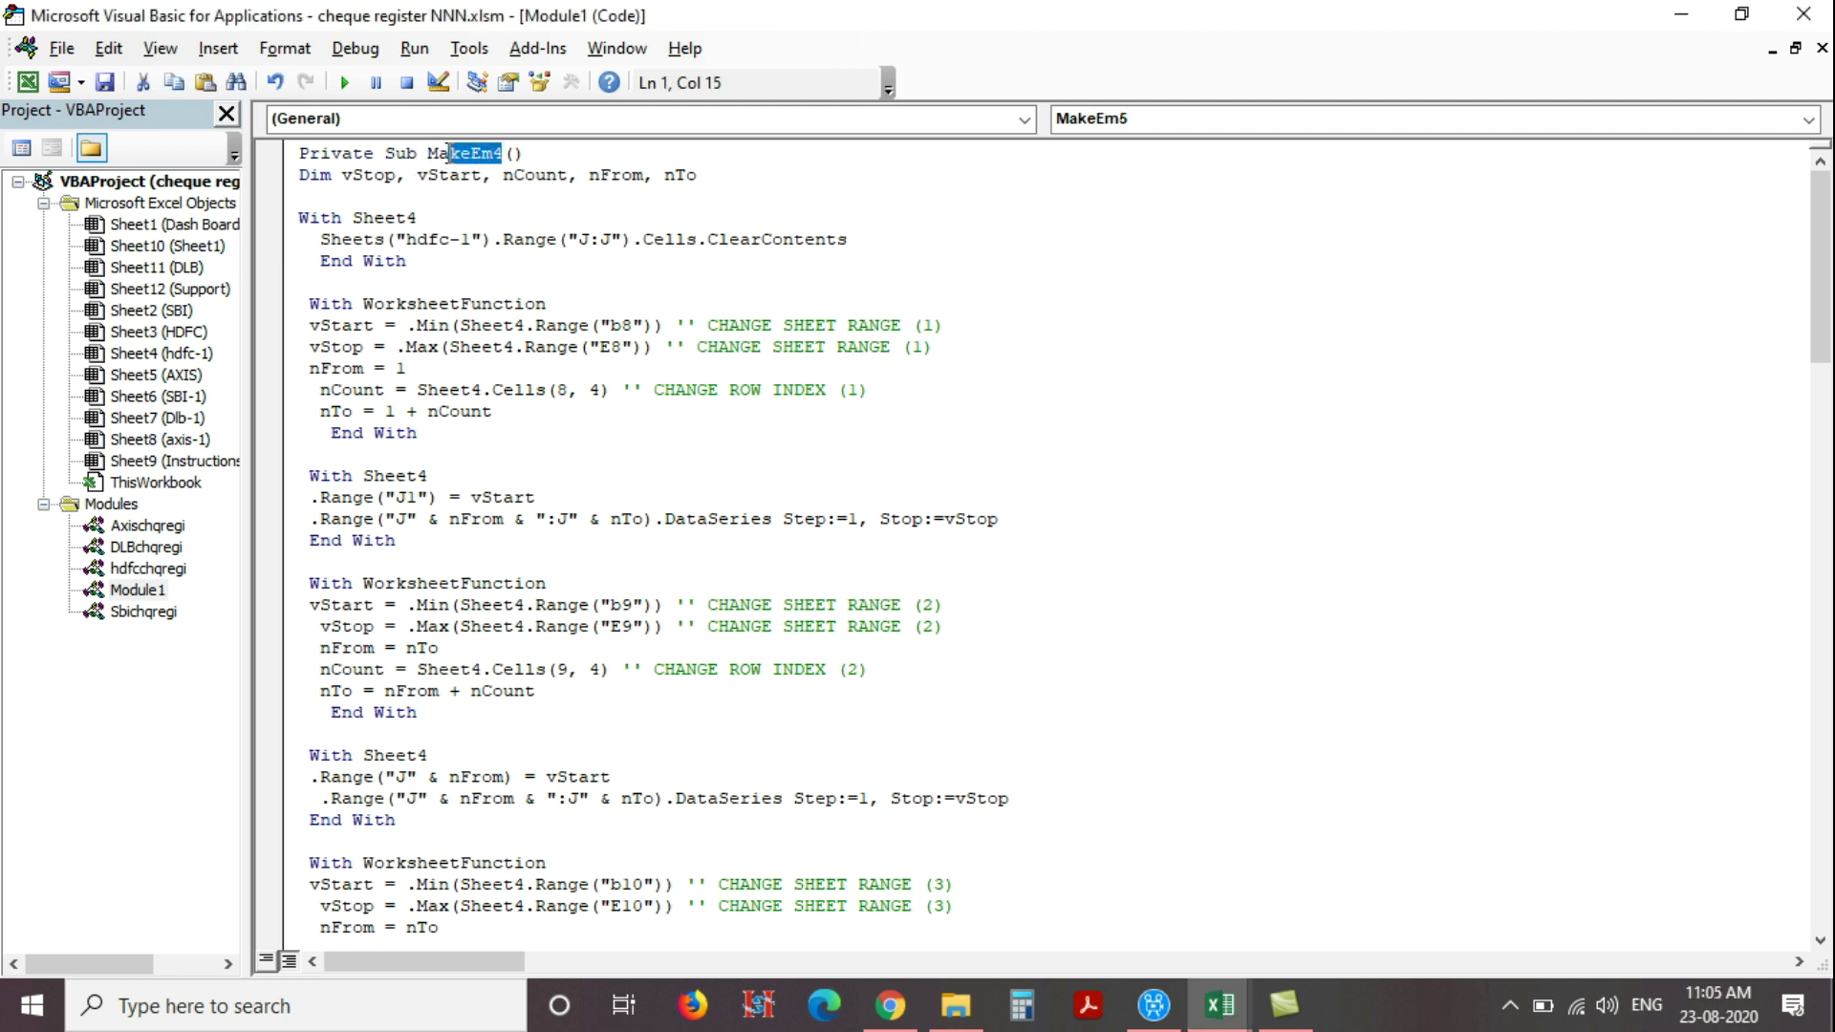
pyautogui.click(505, 153)
pyautogui.press('BackSpace')
pyautogui.write('5')
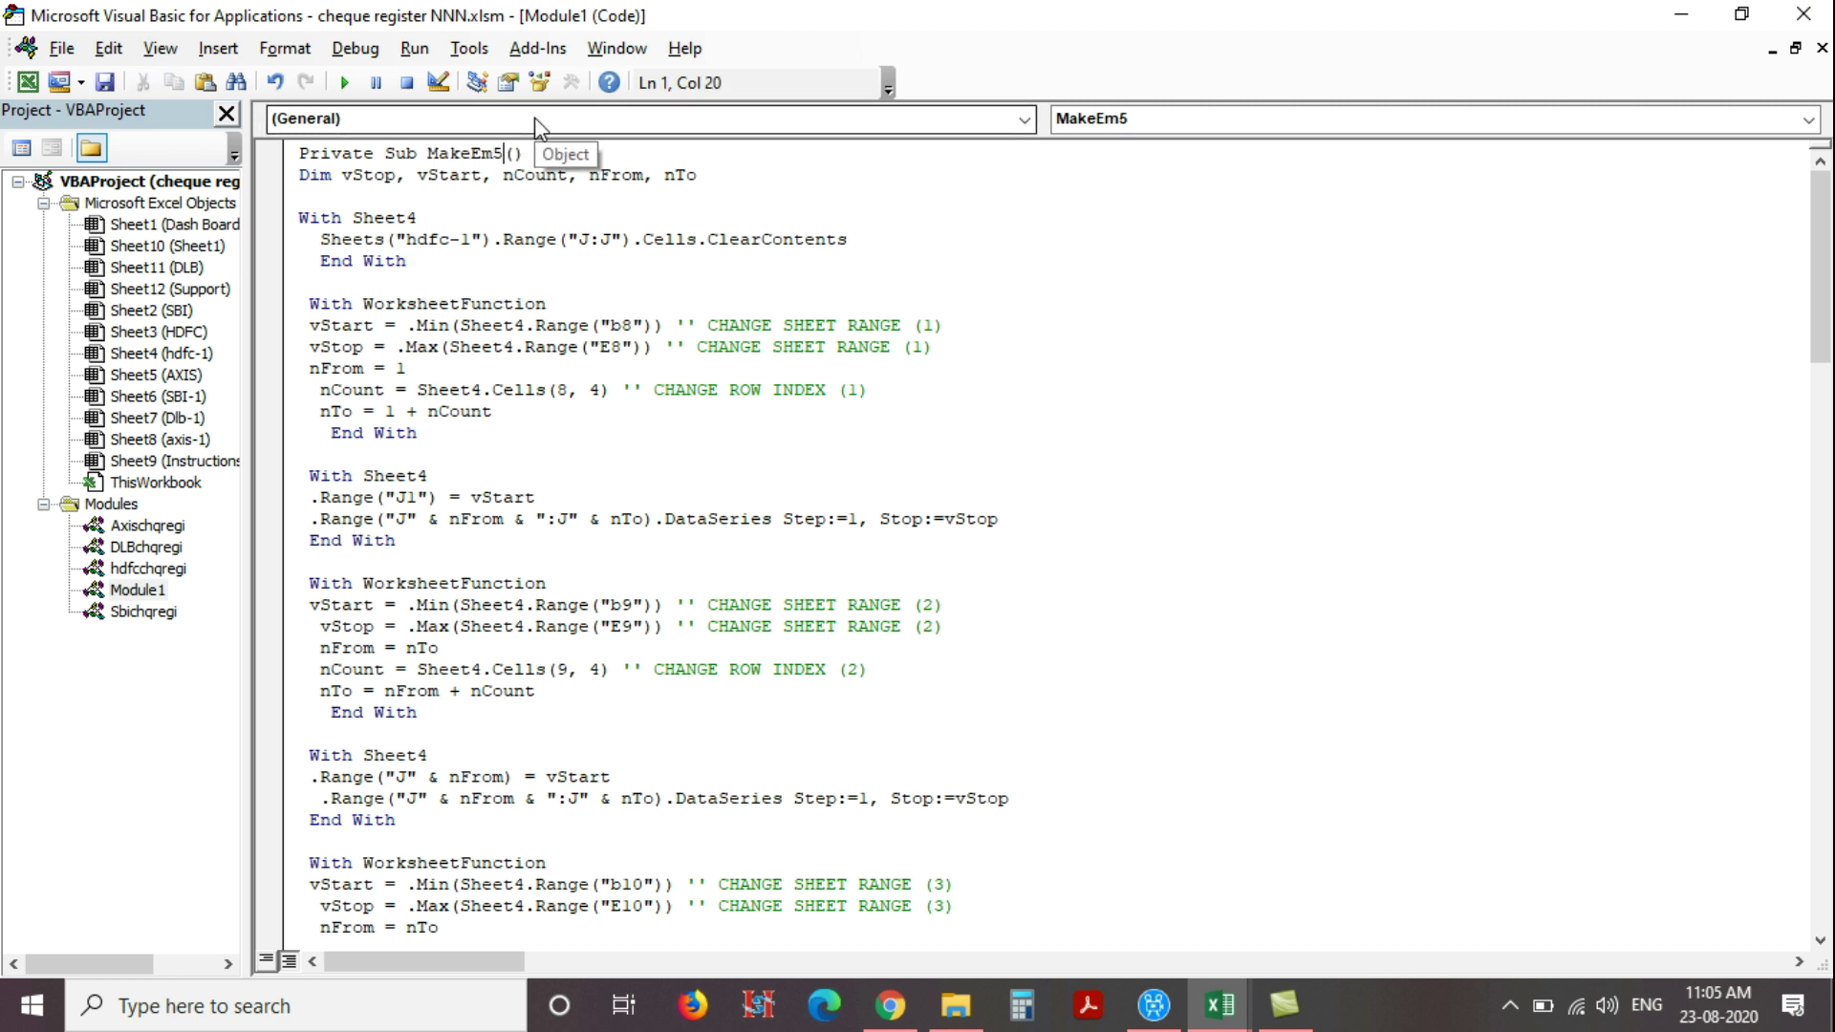
# Review MakeEm5's variable declarations and the Sheet4 block that clears column J, matching its sheet references to the hdfc-1 sheet in the project
pyautogui.click(501, 169)
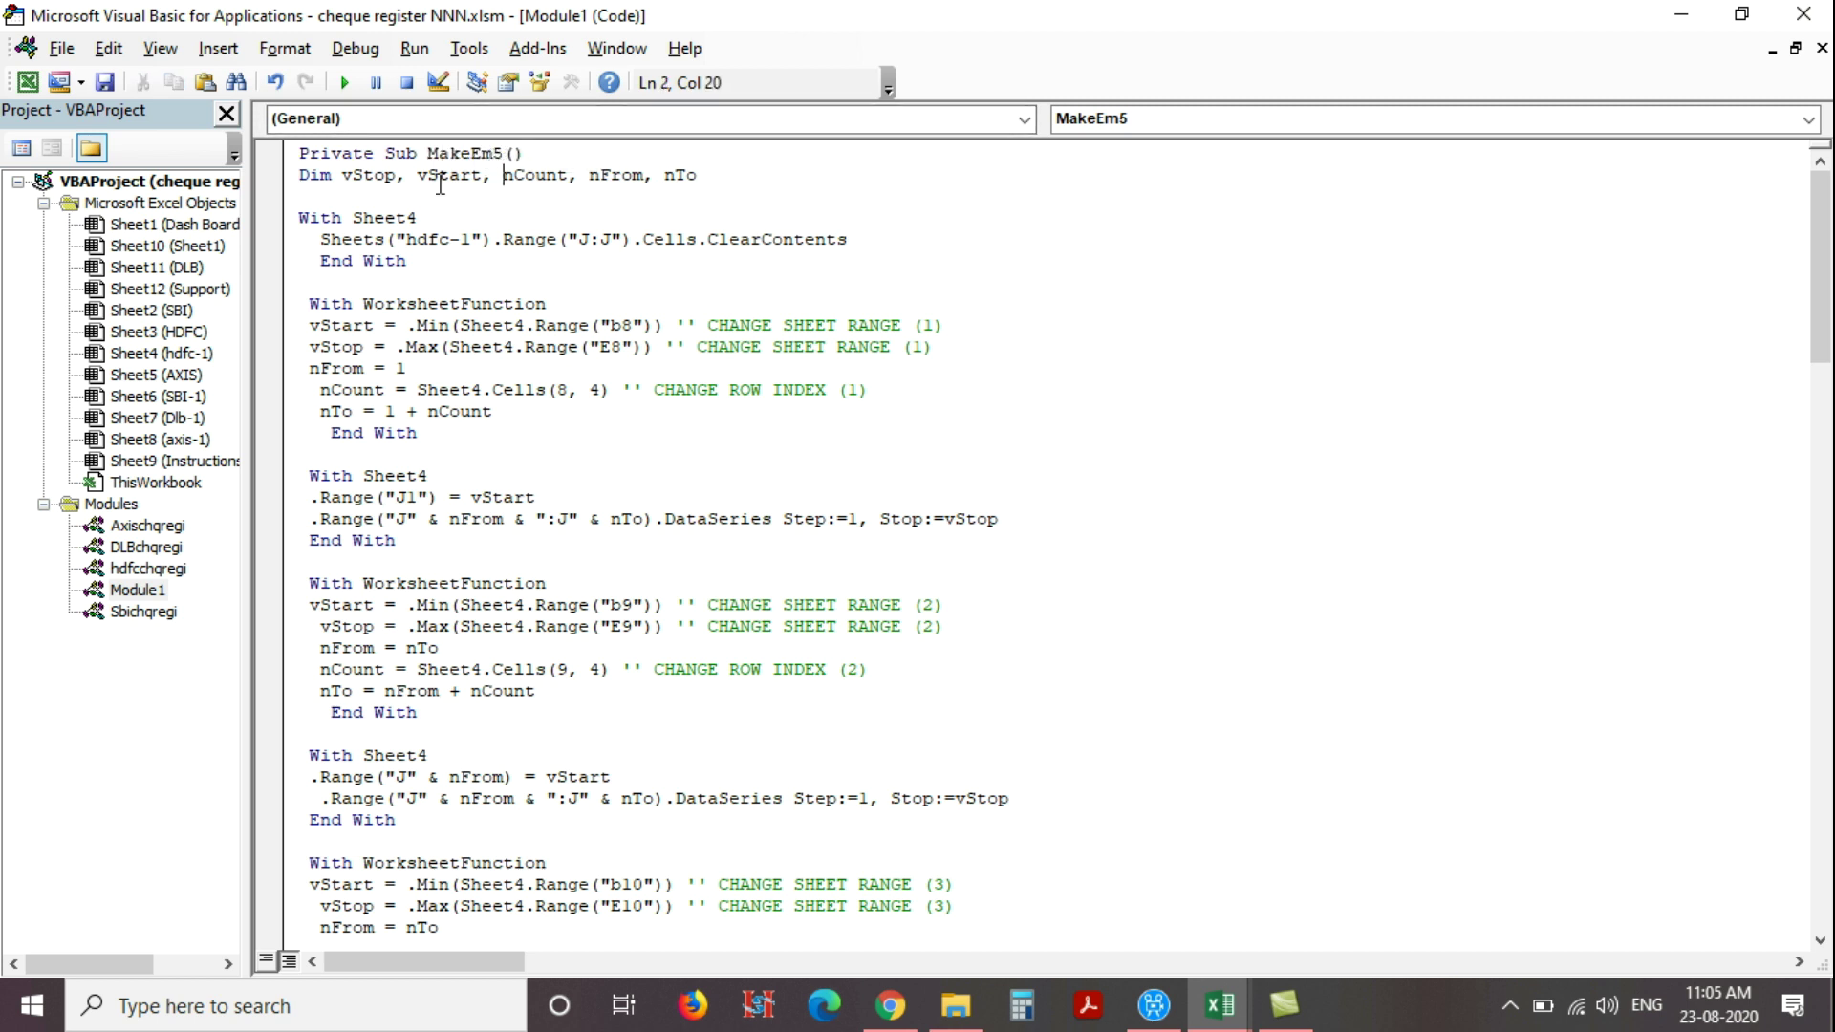
pyautogui.moveTo(304, 217); pyautogui.dragTo(409, 263)
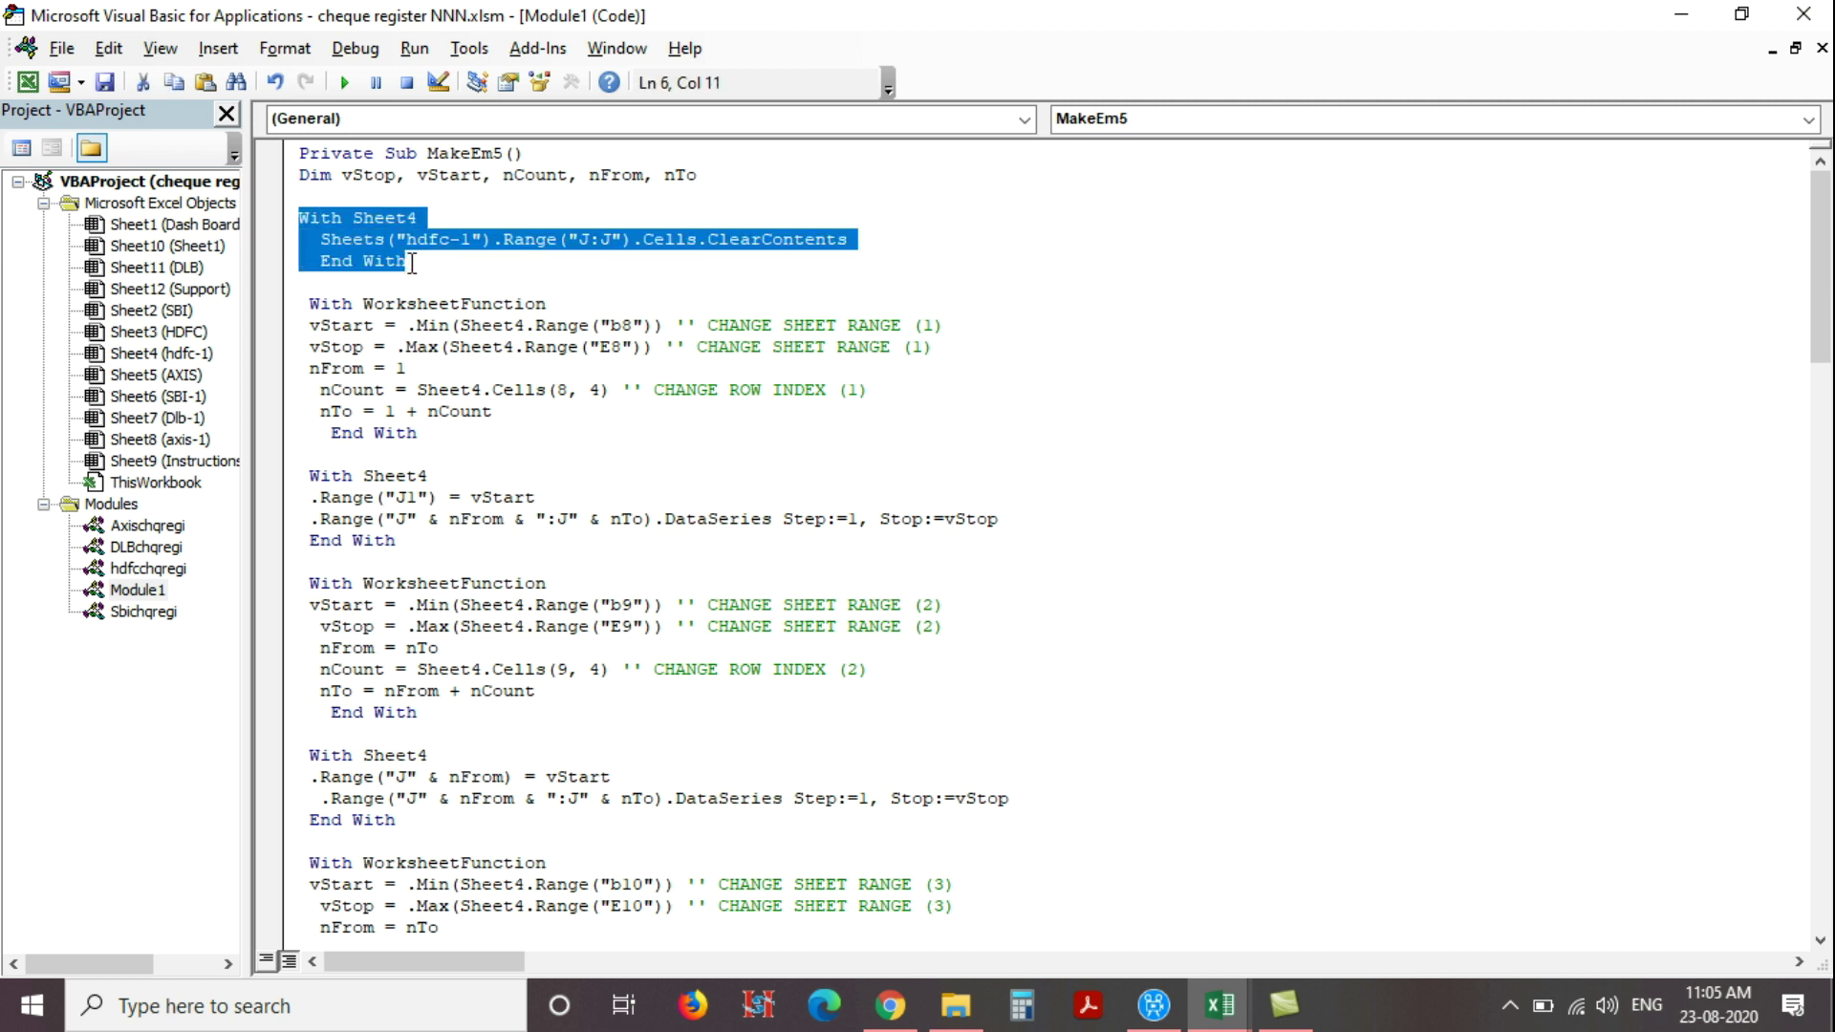
pyautogui.click(441, 270)
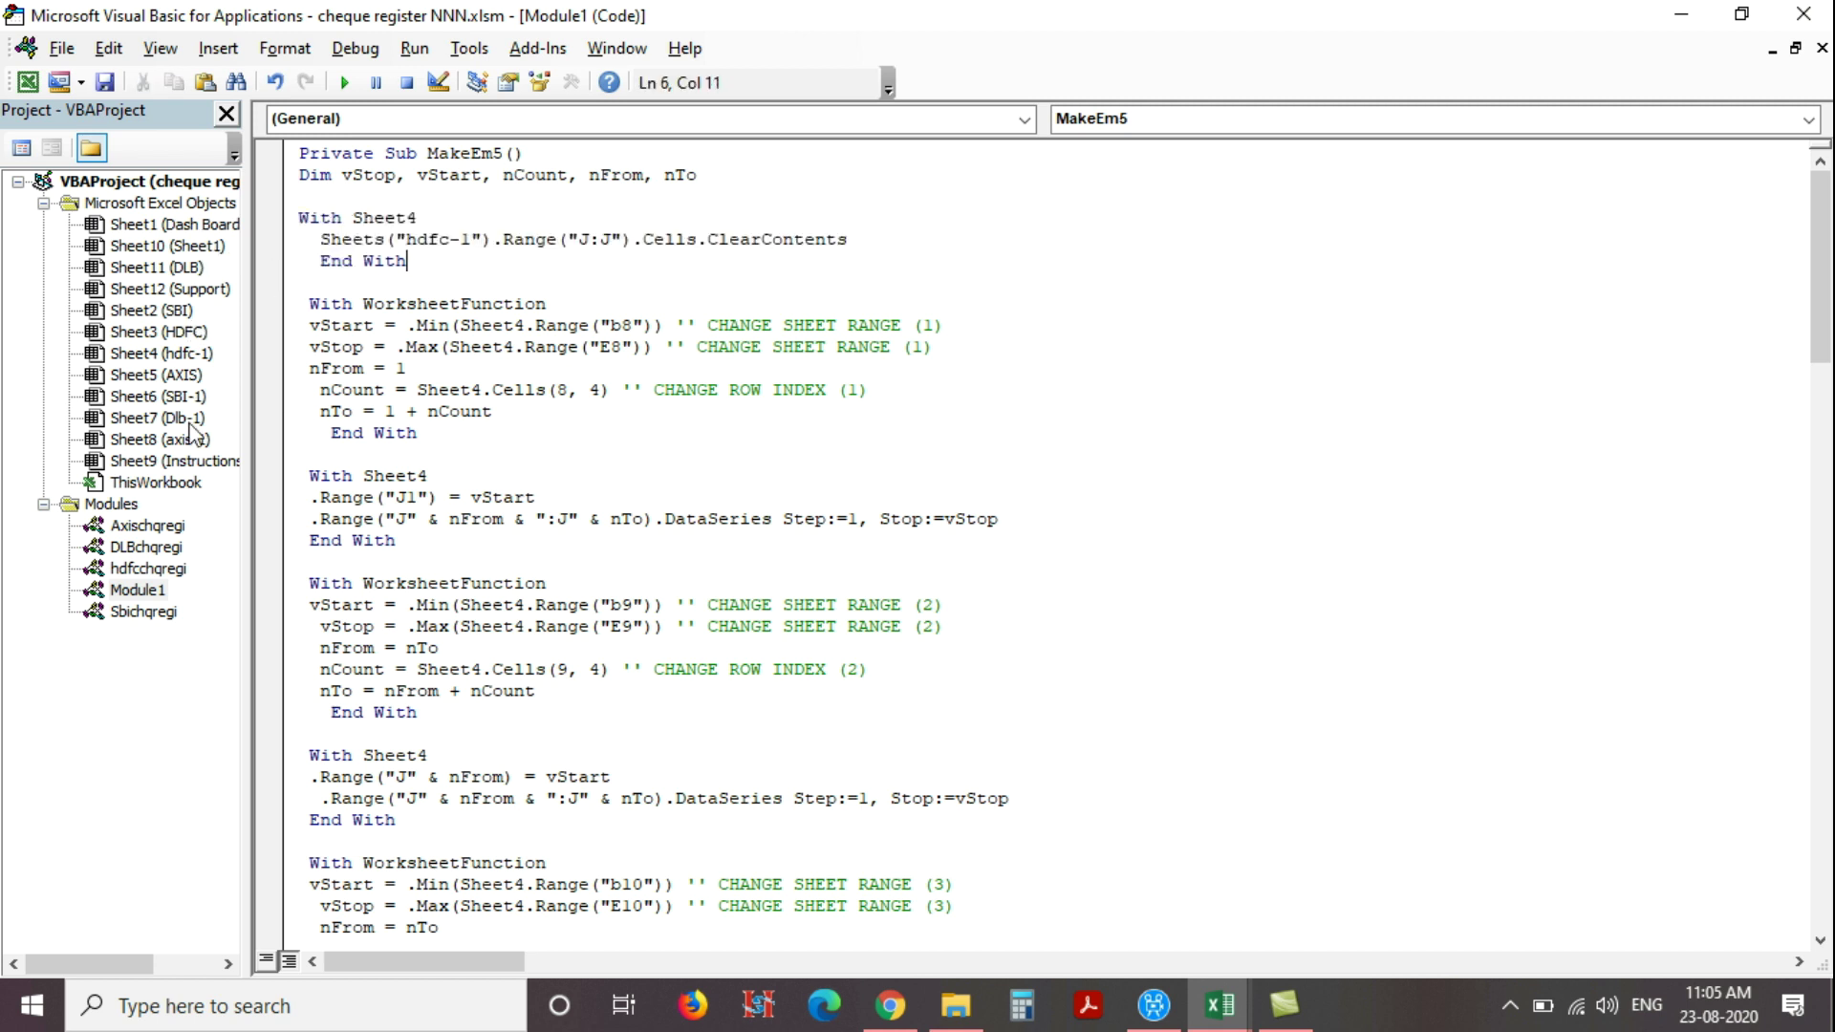
pyautogui.click(158, 354)
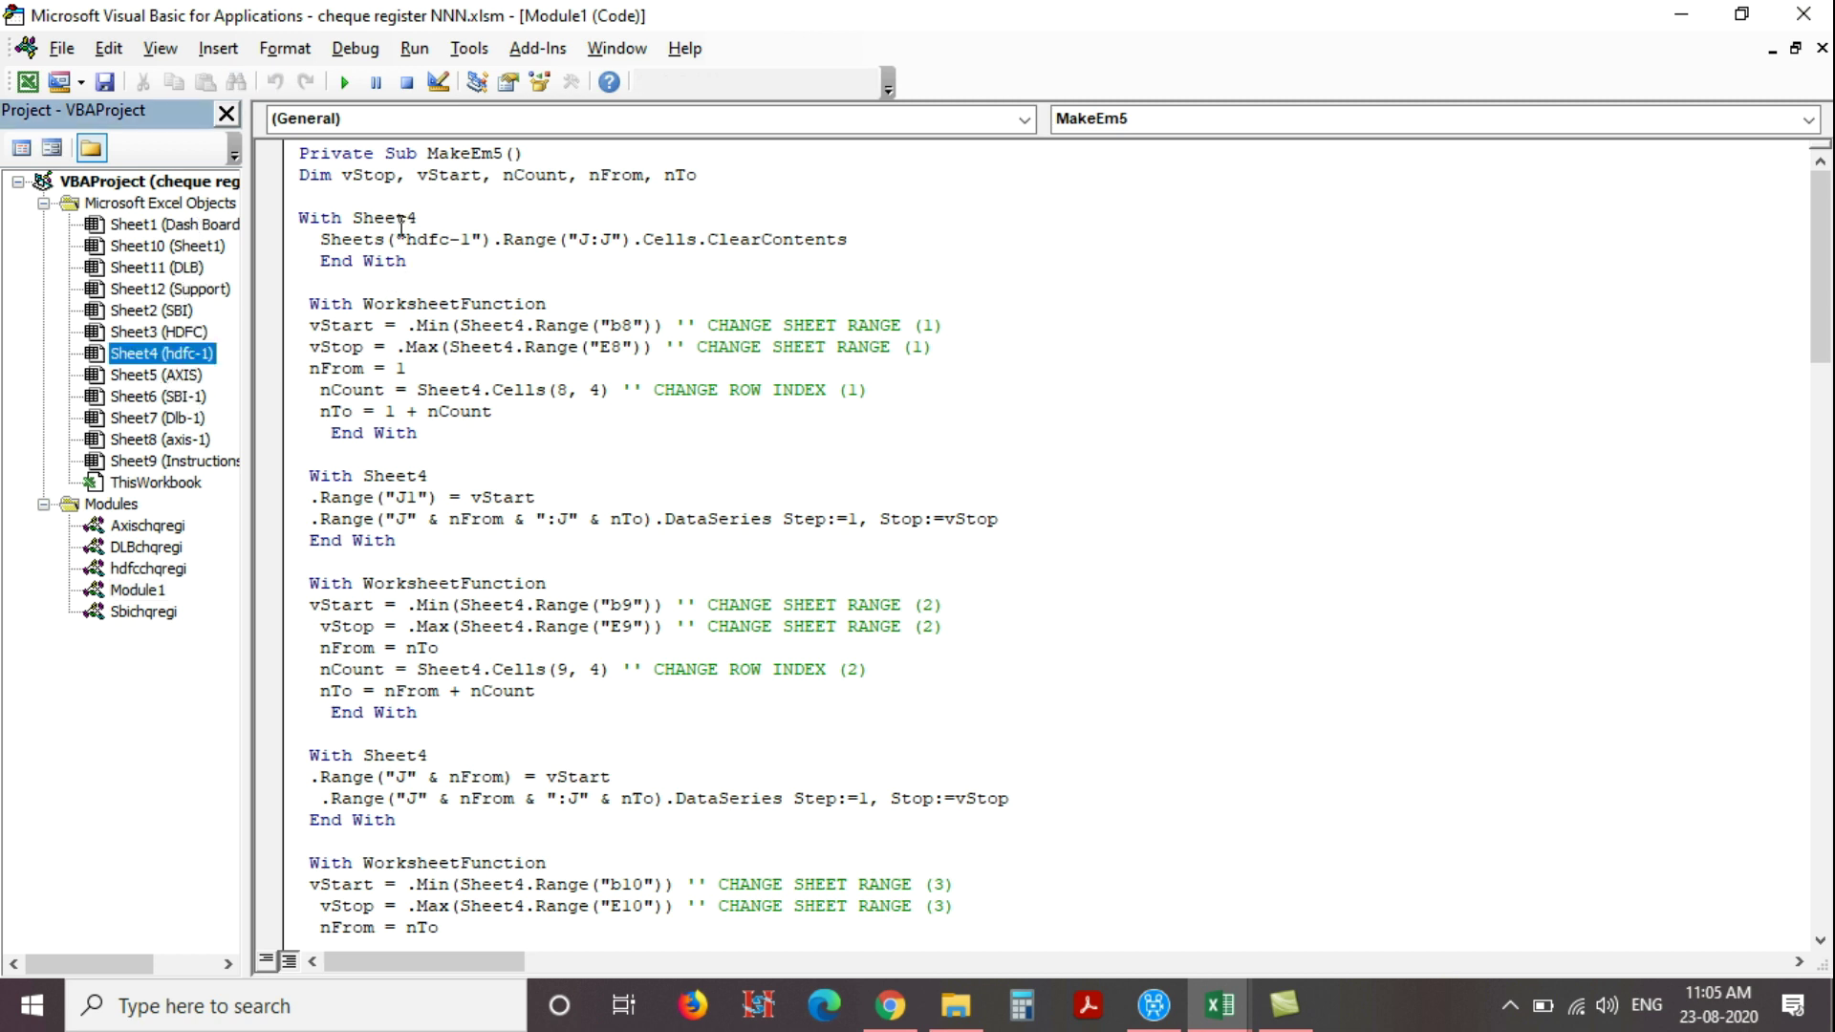
pyautogui.moveTo(354, 218); pyautogui.dragTo(472, 246)
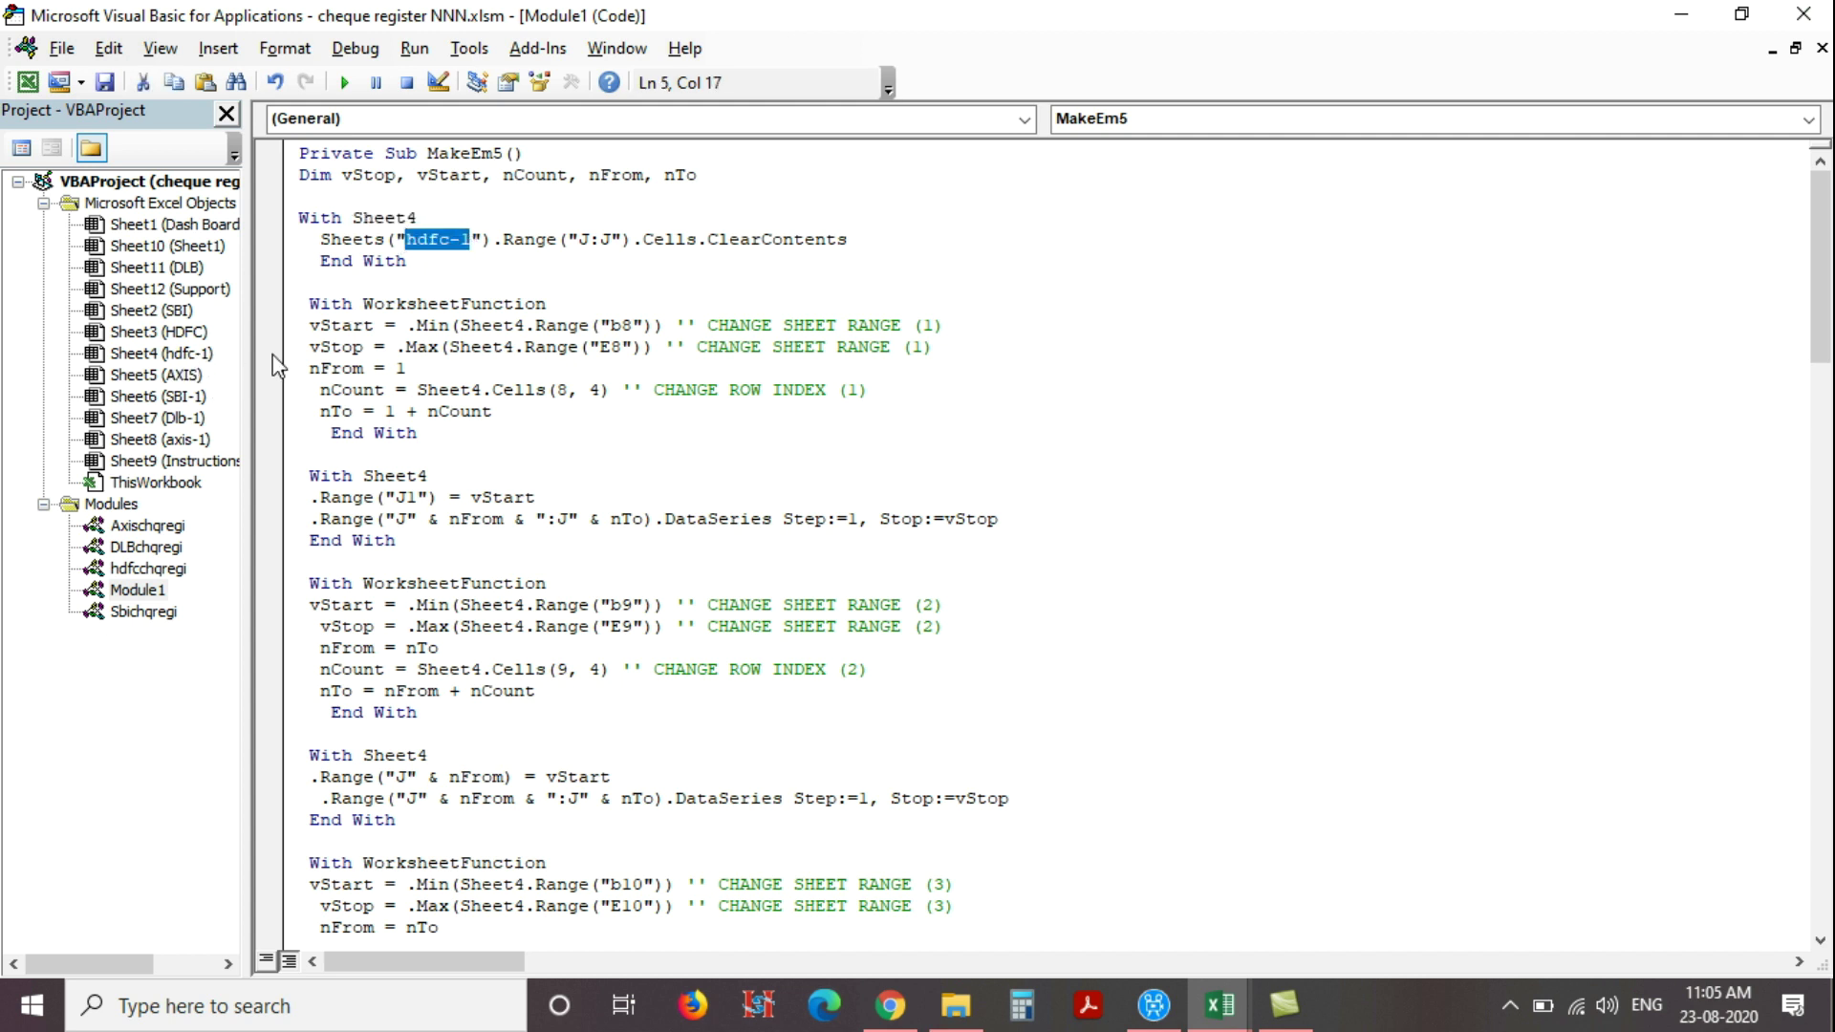
pyautogui.moveTo(581, 240); pyautogui.dragTo(608, 248)
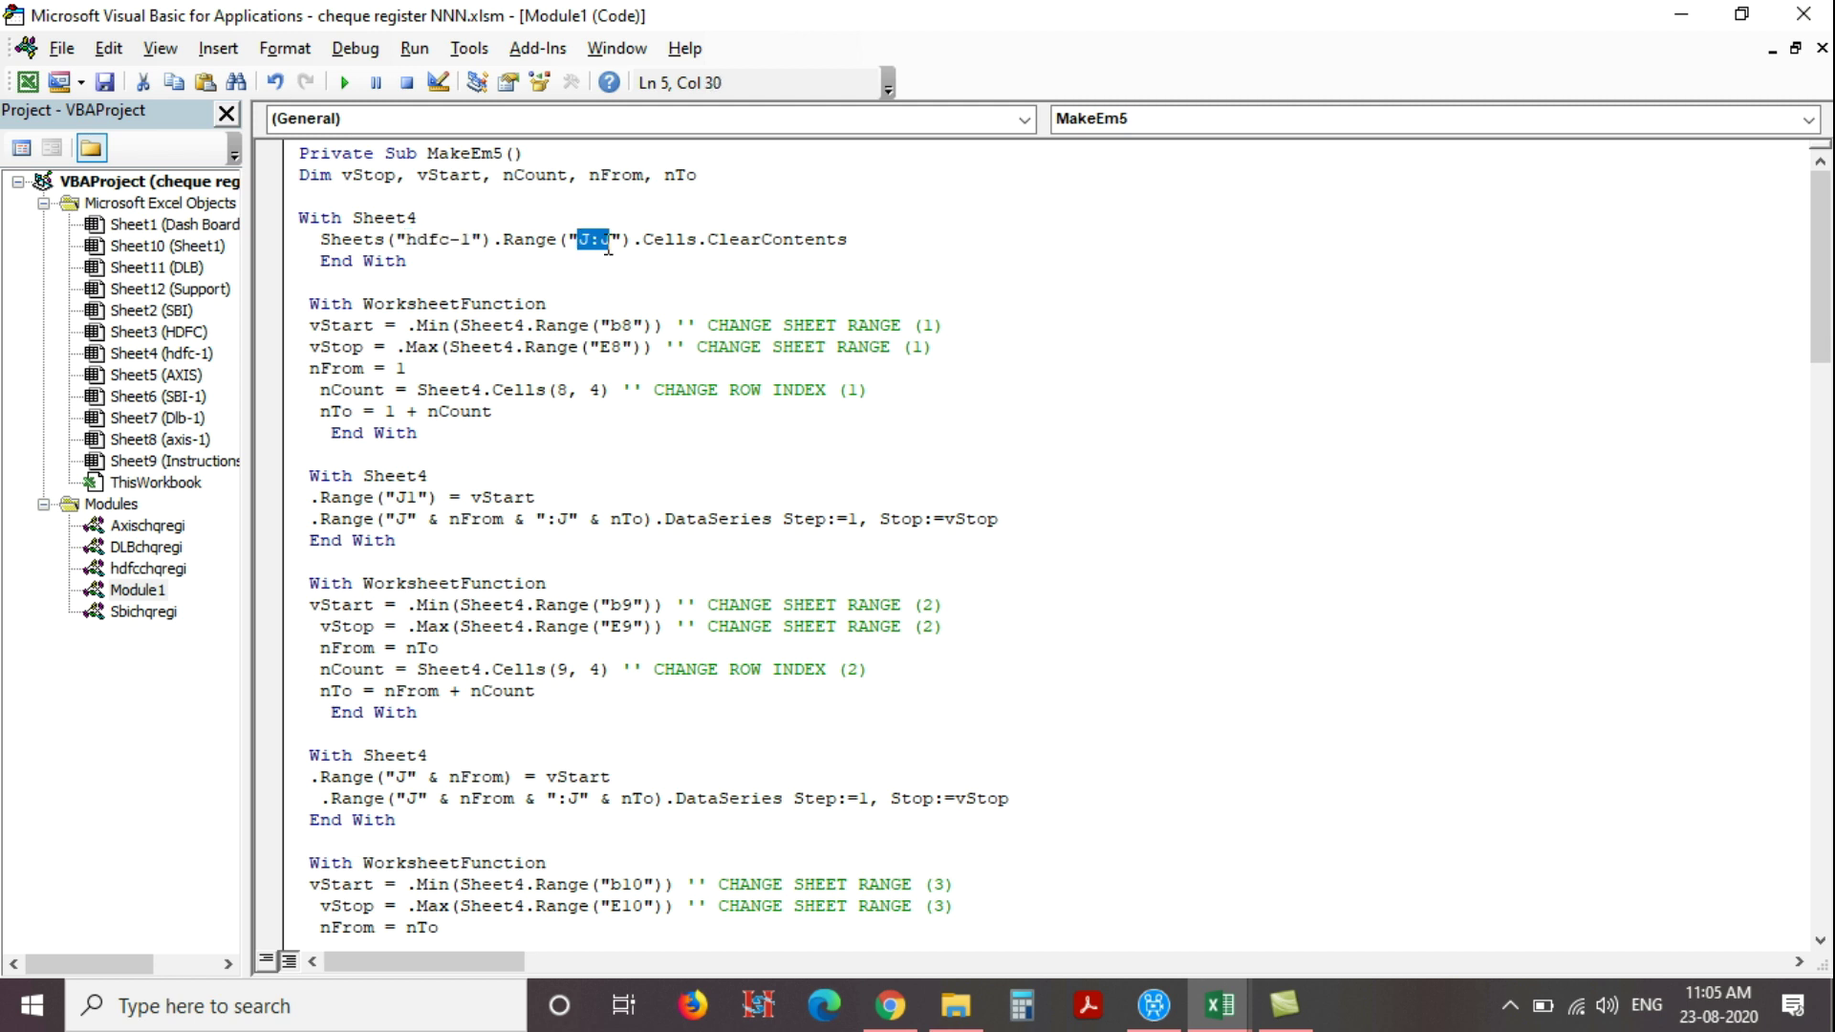
pyautogui.click(432, 272)
pyautogui.keyDown('shift'); pyautogui.click(311, 216); pyautogui.keyUp('shift')
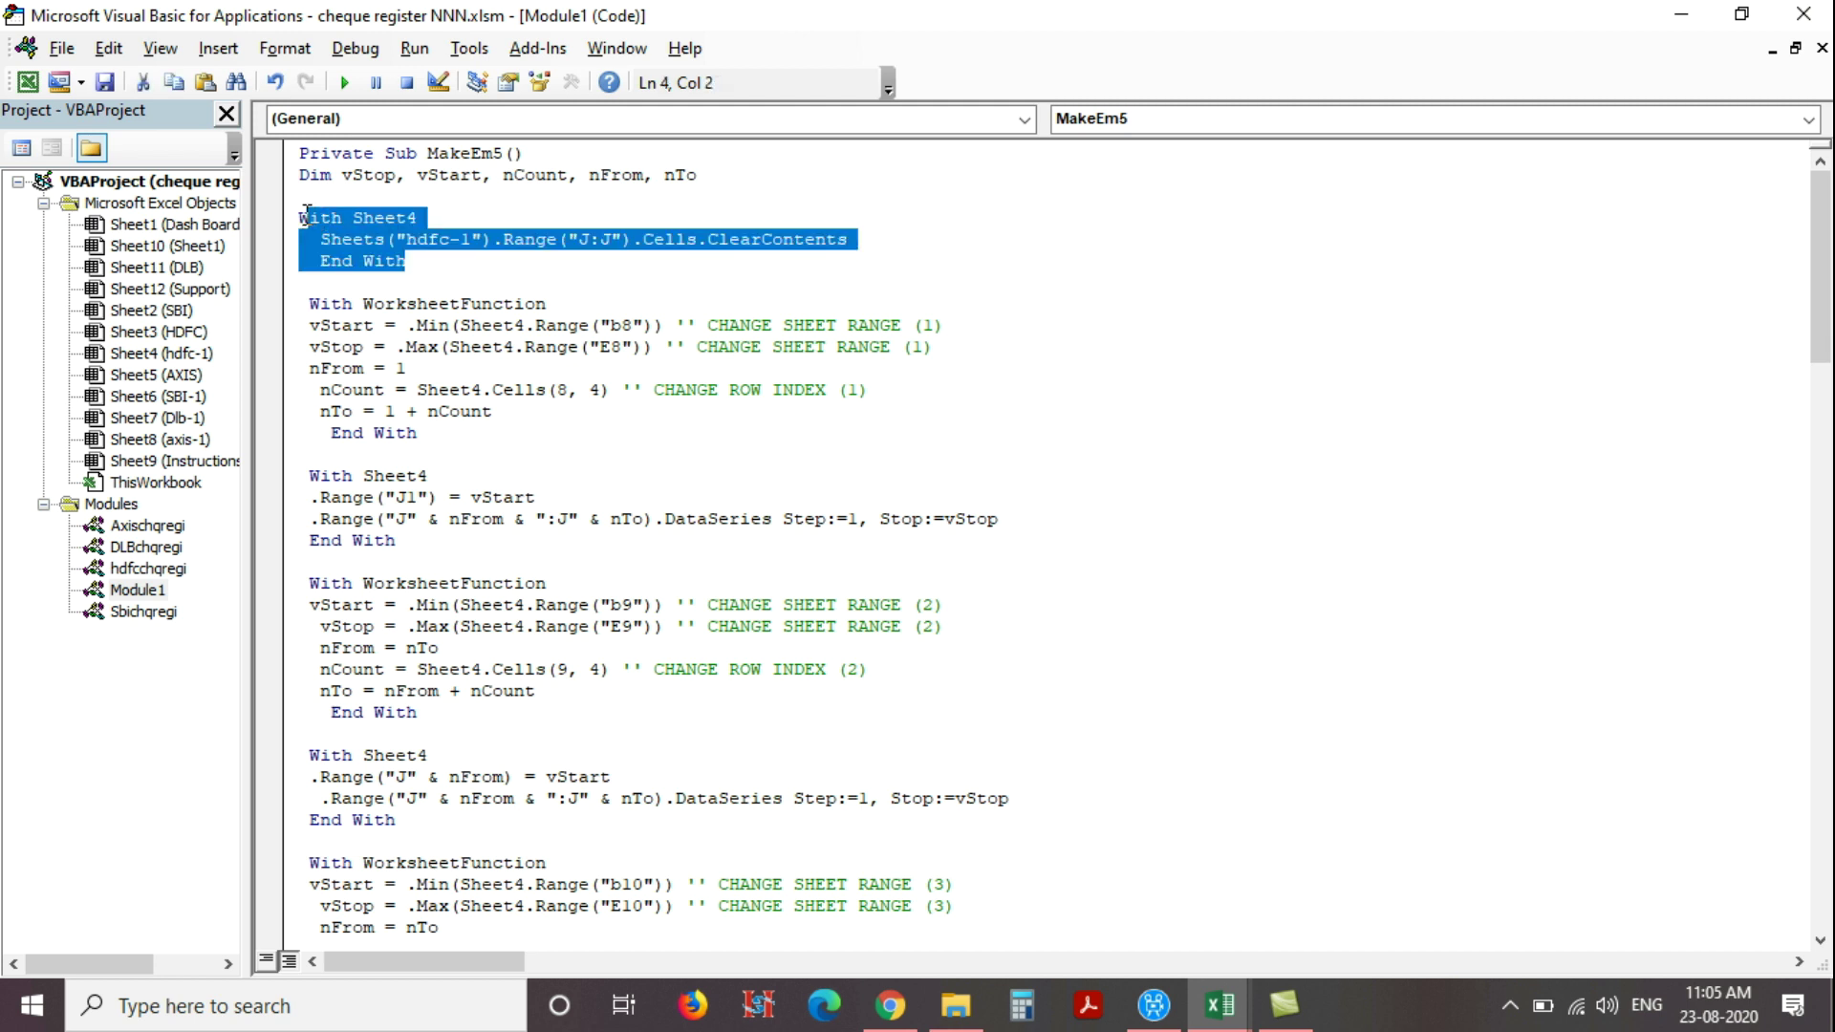
# Review the first cheque book's code block and match its vStart reference b8 to cell B8 on the hdfc-1 sheet
pyautogui.click(396, 303)
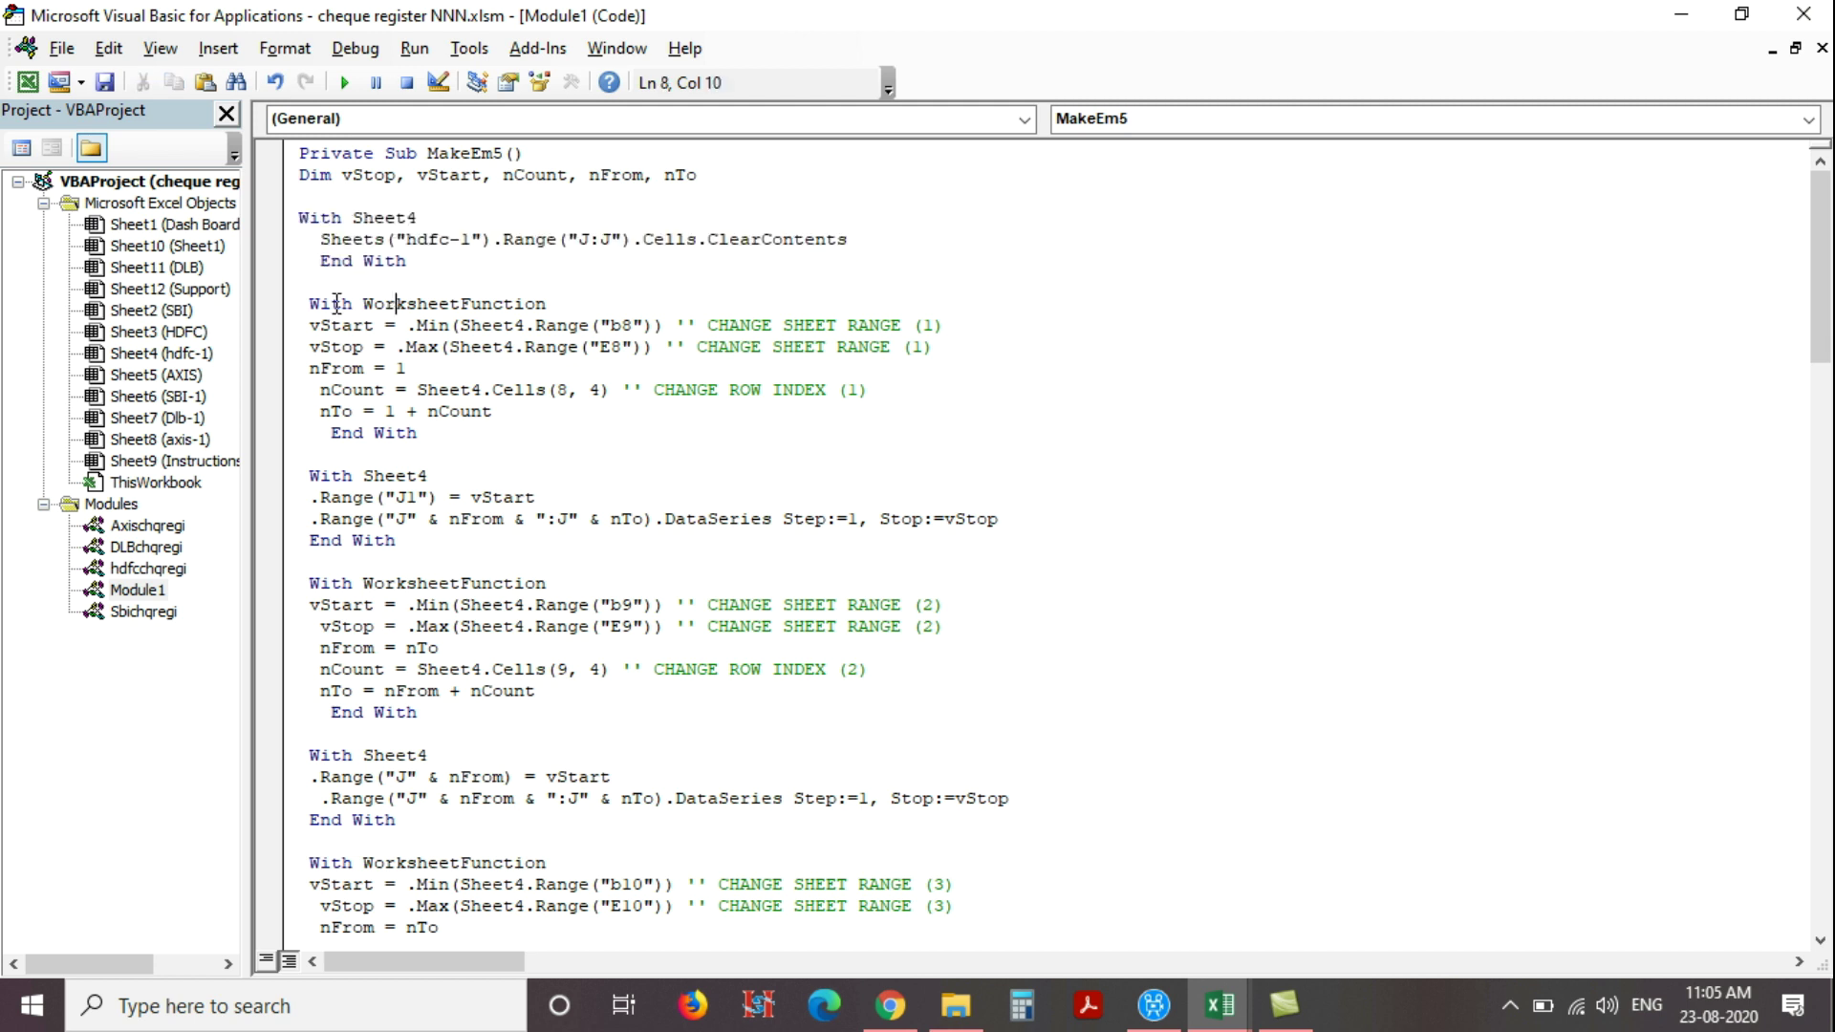
pyautogui.moveTo(312, 302); pyautogui.dragTo(421, 541)
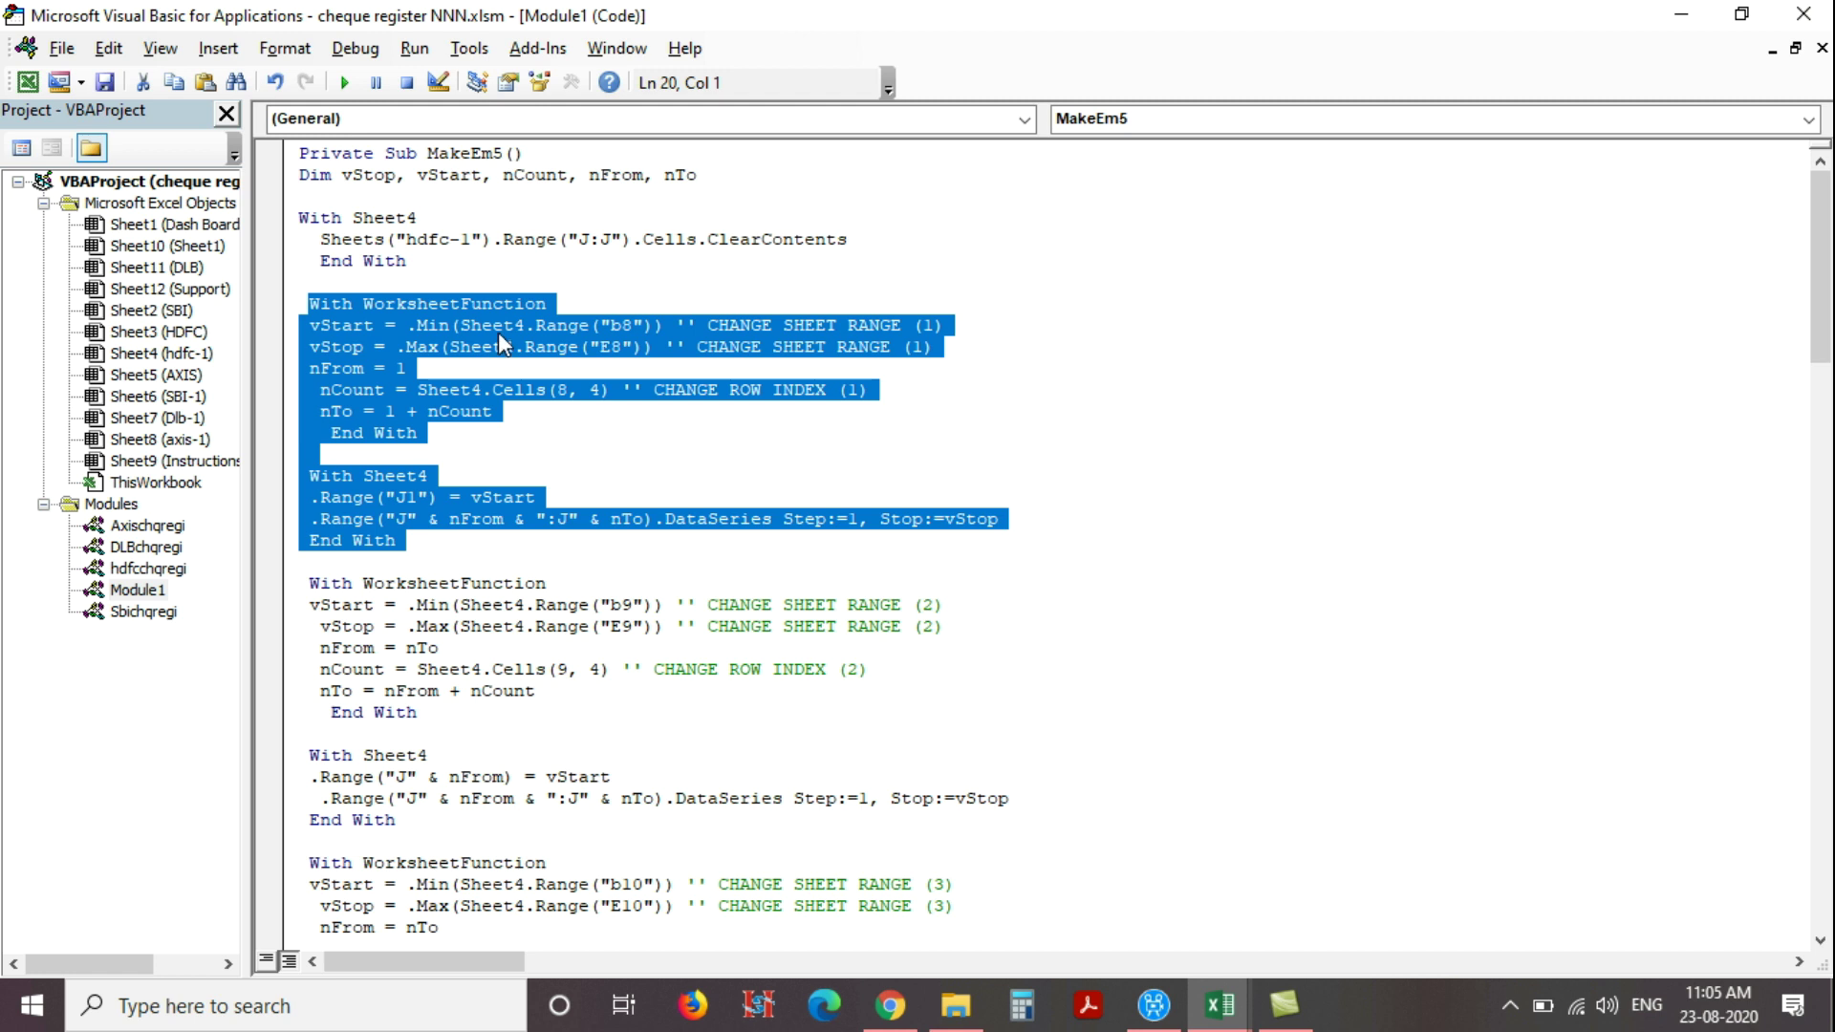
pyautogui.click(678, 292)
pyautogui.doubleClick(621, 326)
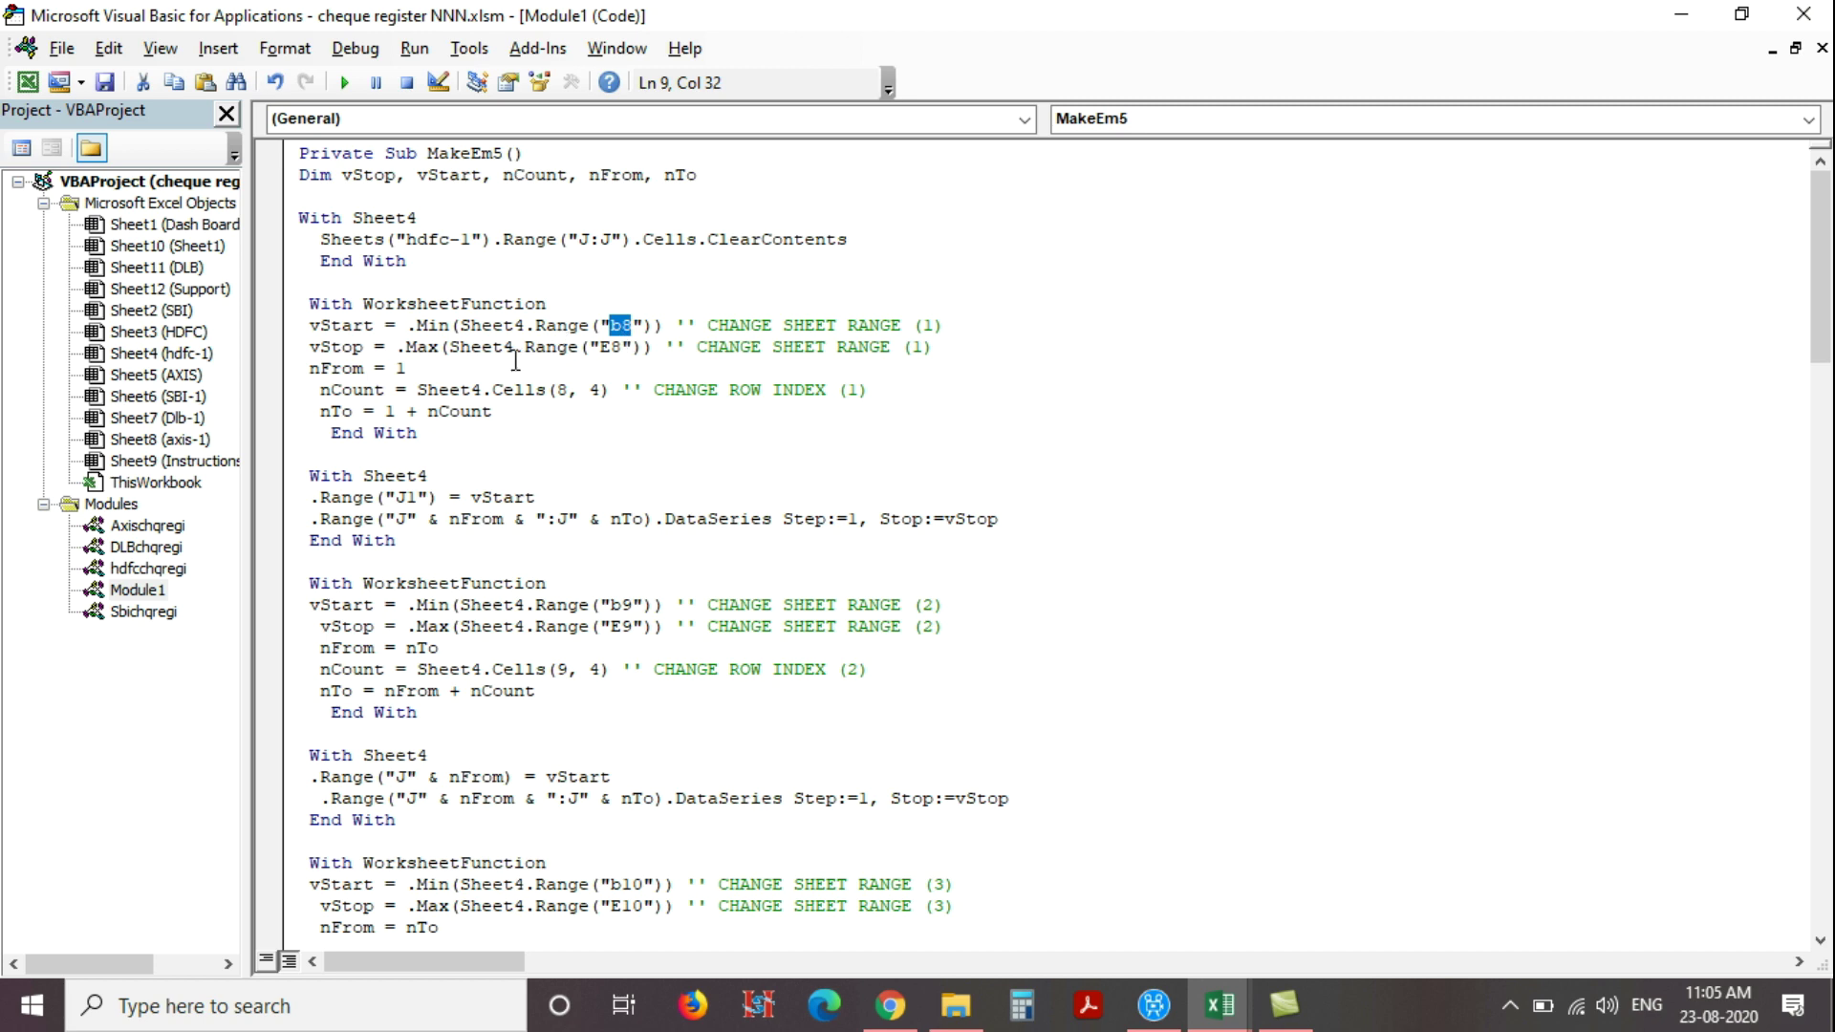
pyautogui.hotkey('alt', 'F11')
pyautogui.click(201, 497)
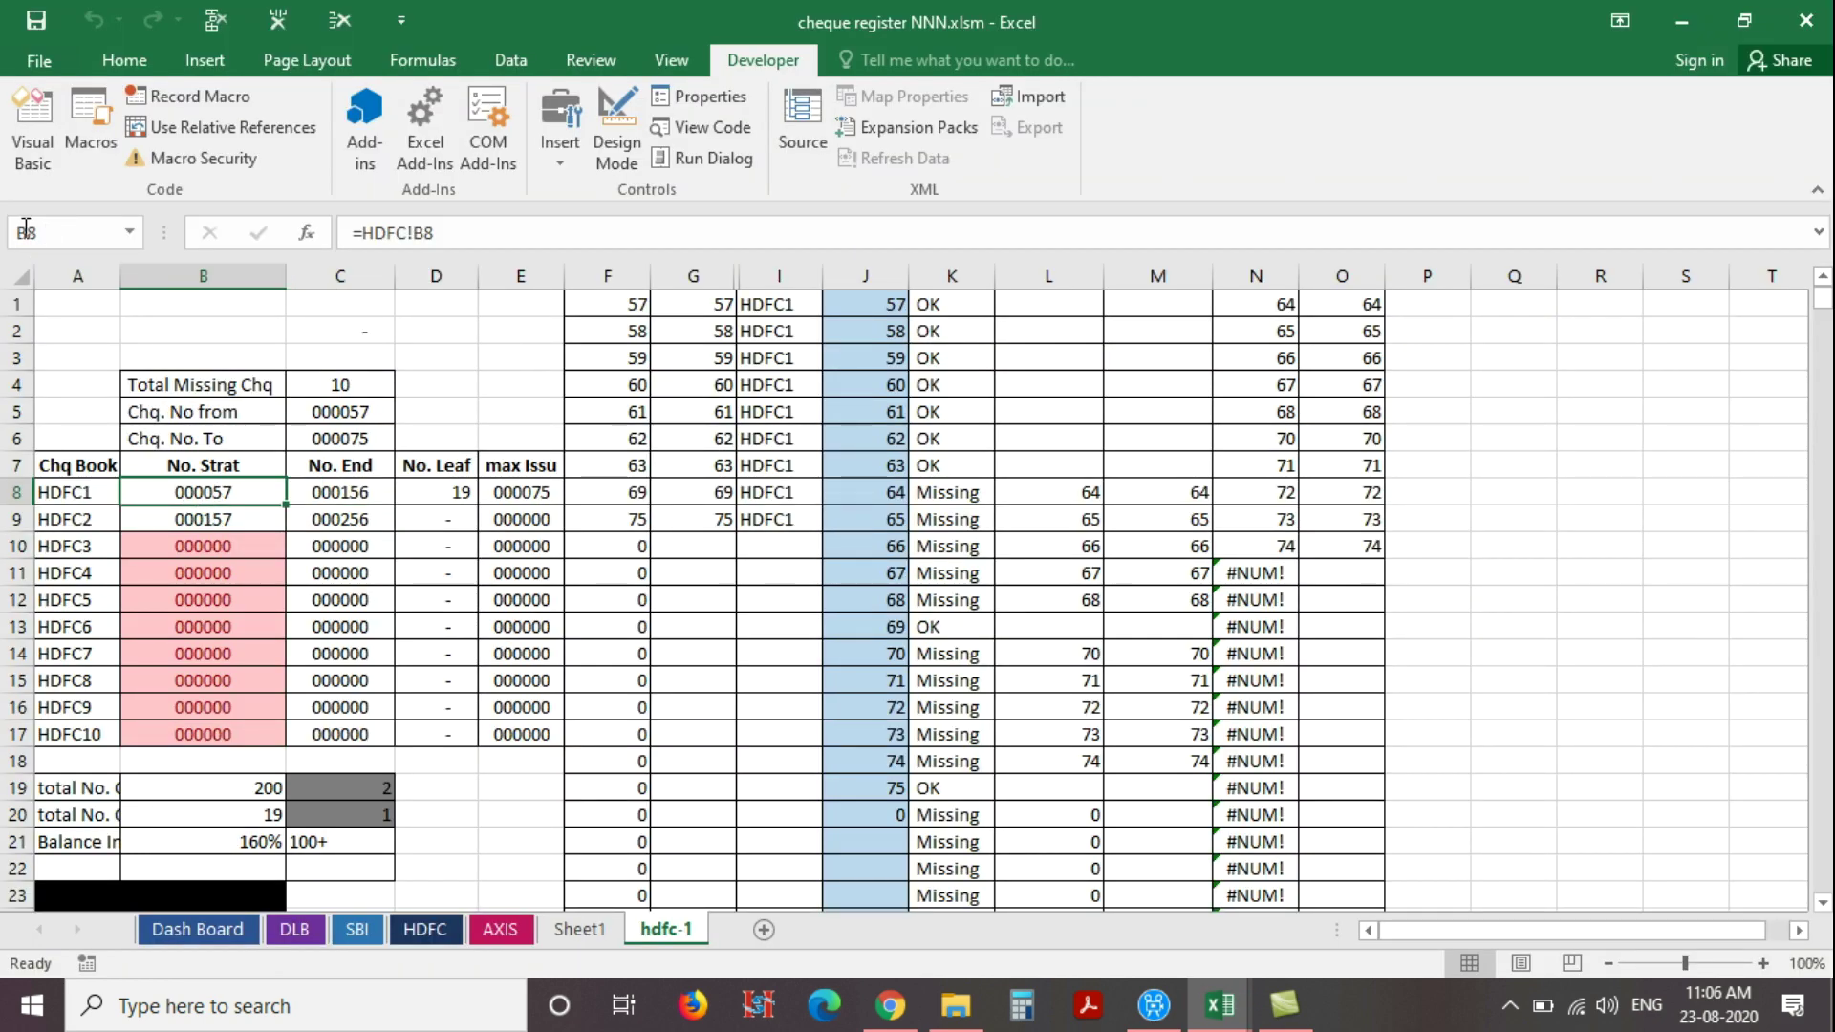
pyautogui.hotkey('alt', 'Tab')
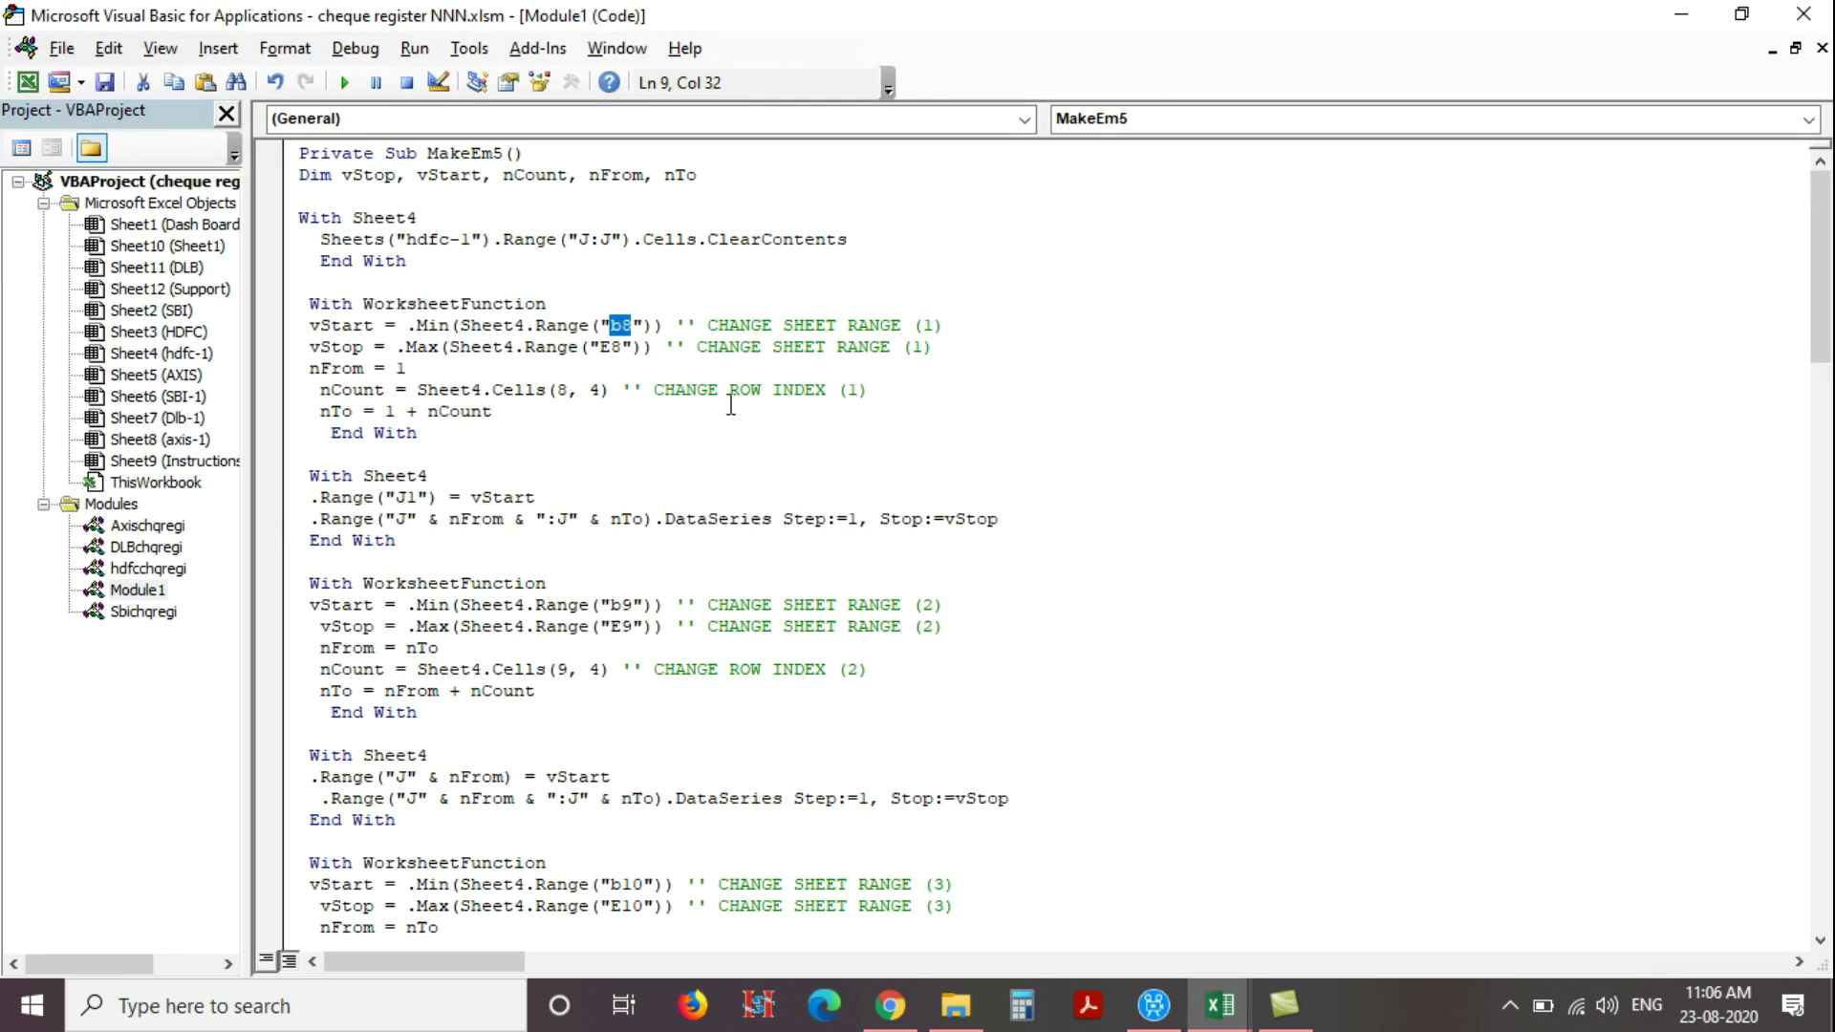
# Match the first block's vStop reference E8 and nCount reference Cells(8, 4) to cells E8 and D8 on the hdfc-1 sheet
pyautogui.doubleClick(611, 347)
pyautogui.hotkey('alt', 'Tab')
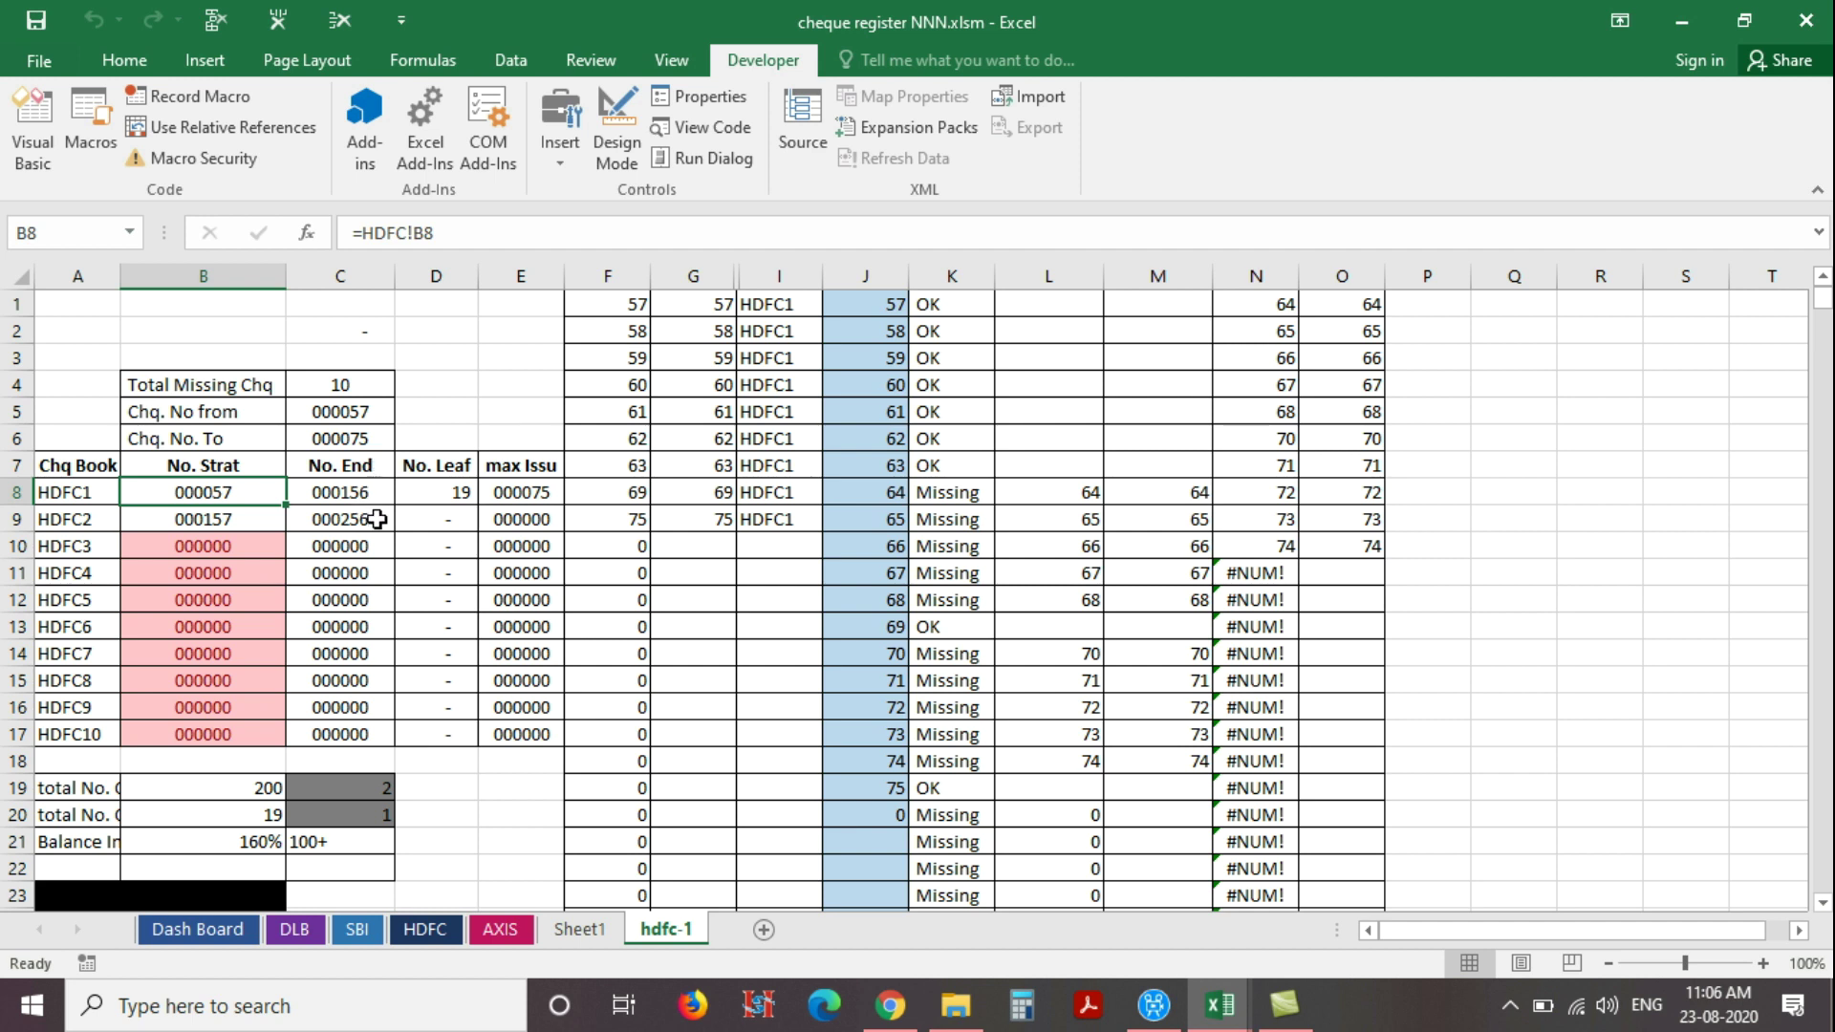
pyautogui.click(492, 497)
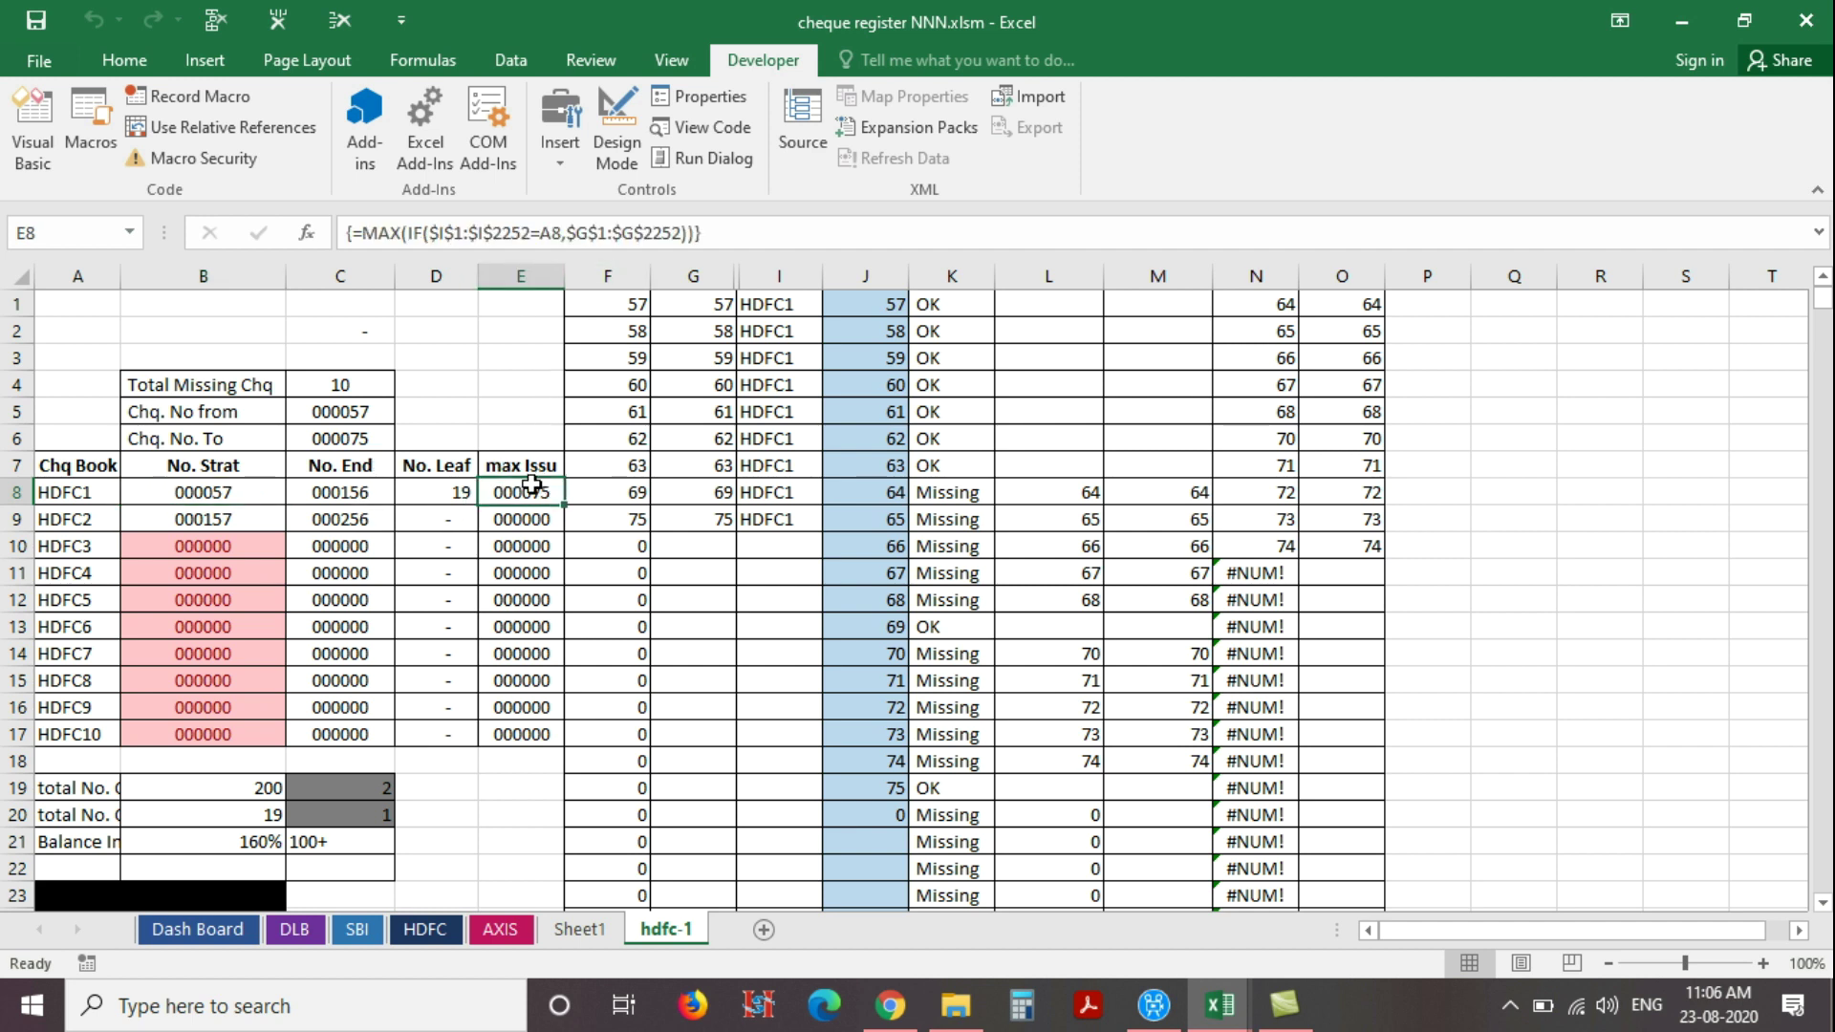
pyautogui.hotkey('alt', 'Tab')
pyautogui.moveTo(558, 390); pyautogui.dragTo(600, 410)
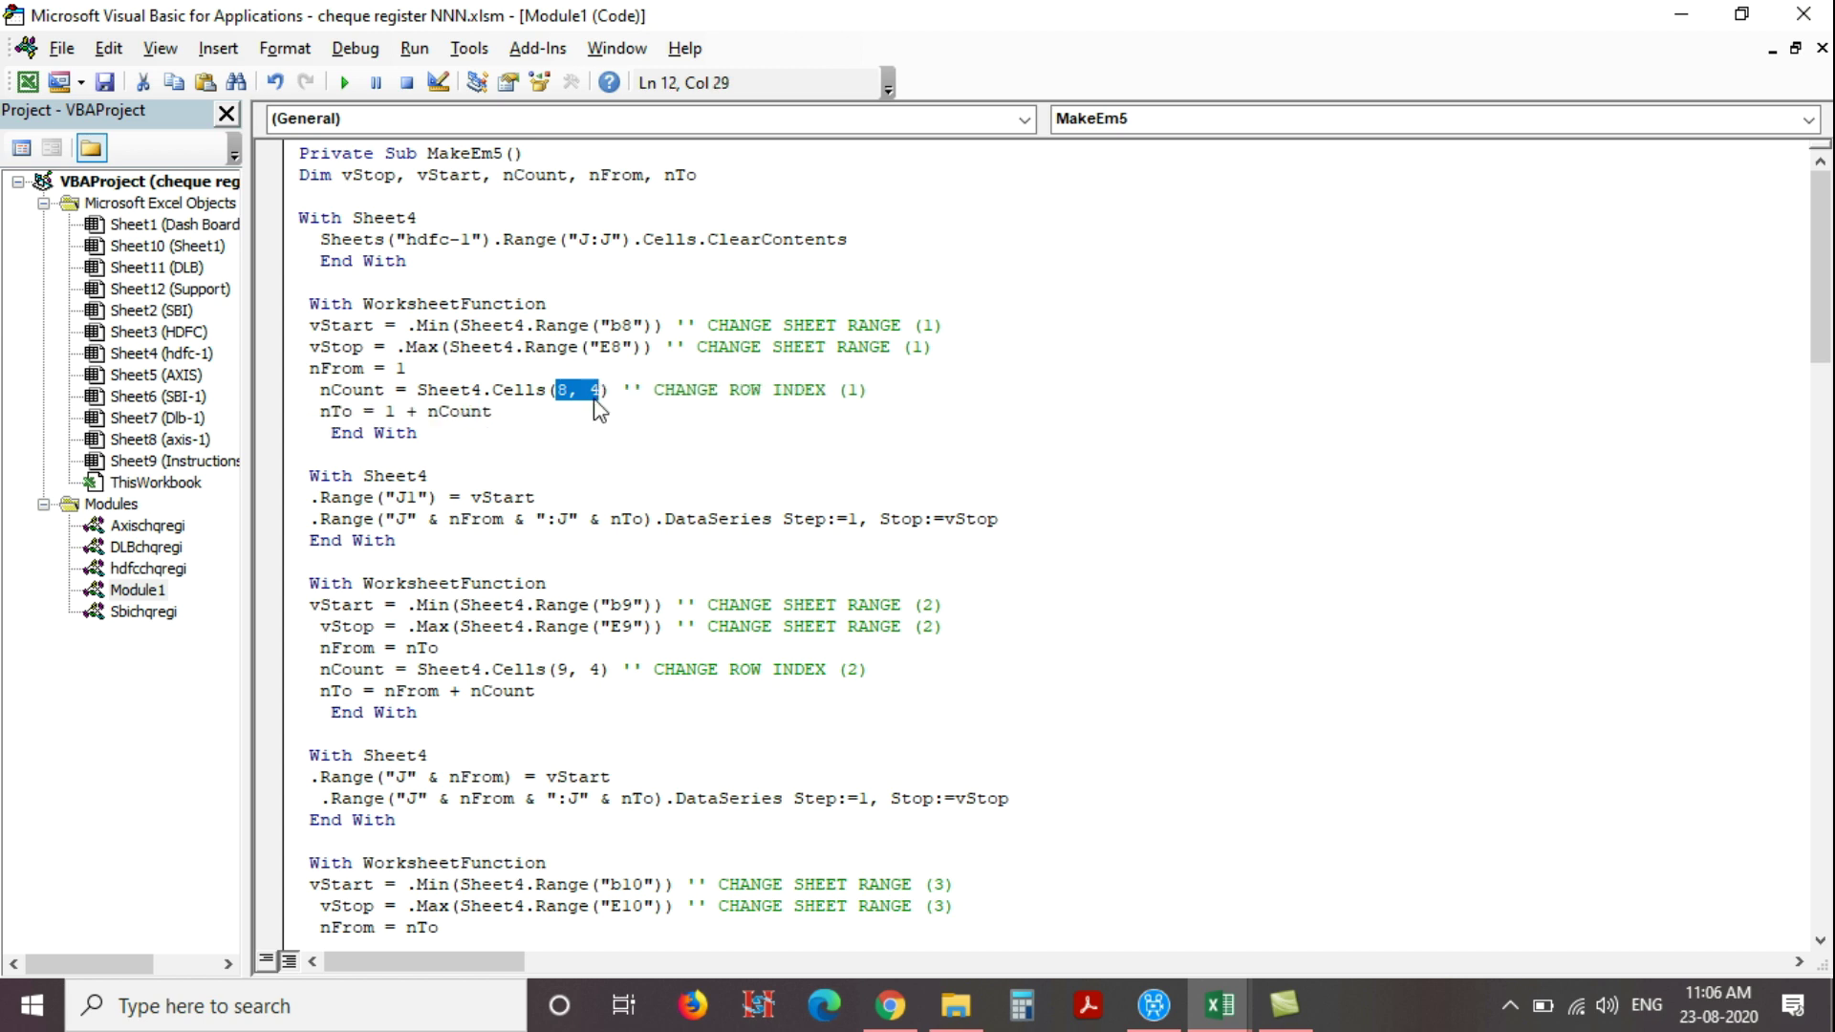
pyautogui.hotkey('alt', 'Tab')
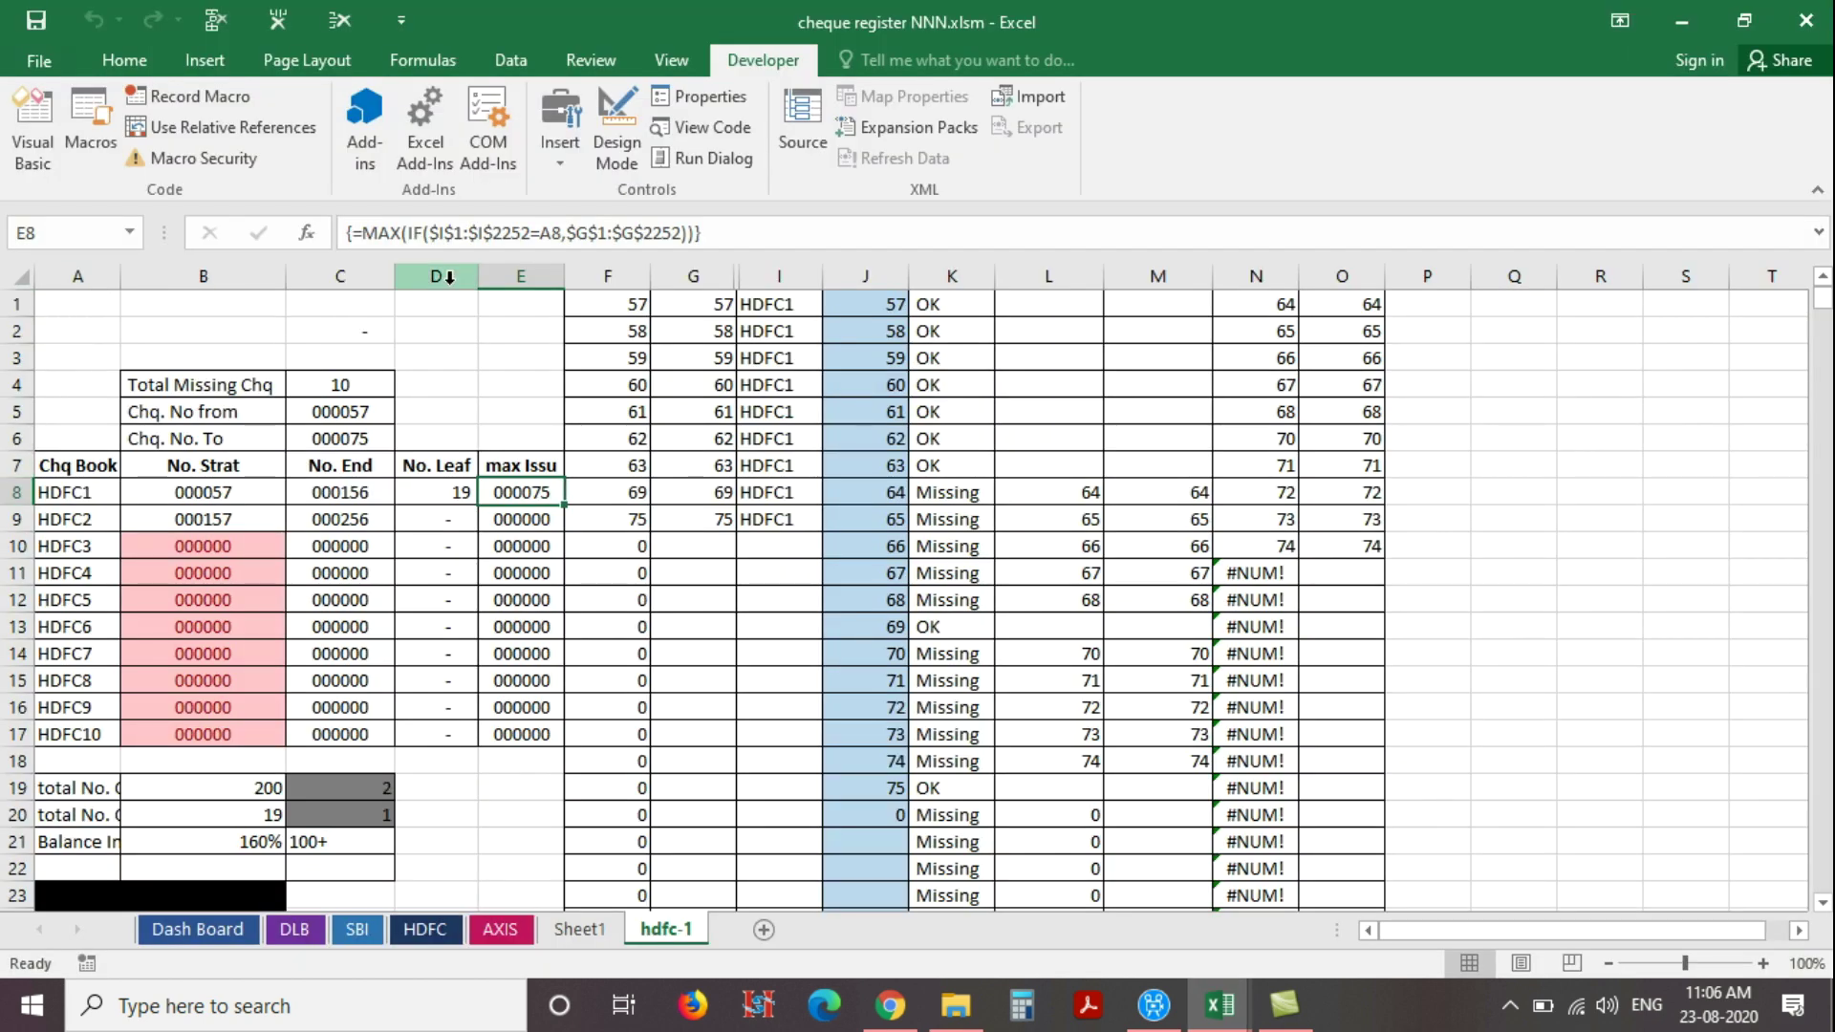
pyautogui.click(442, 489)
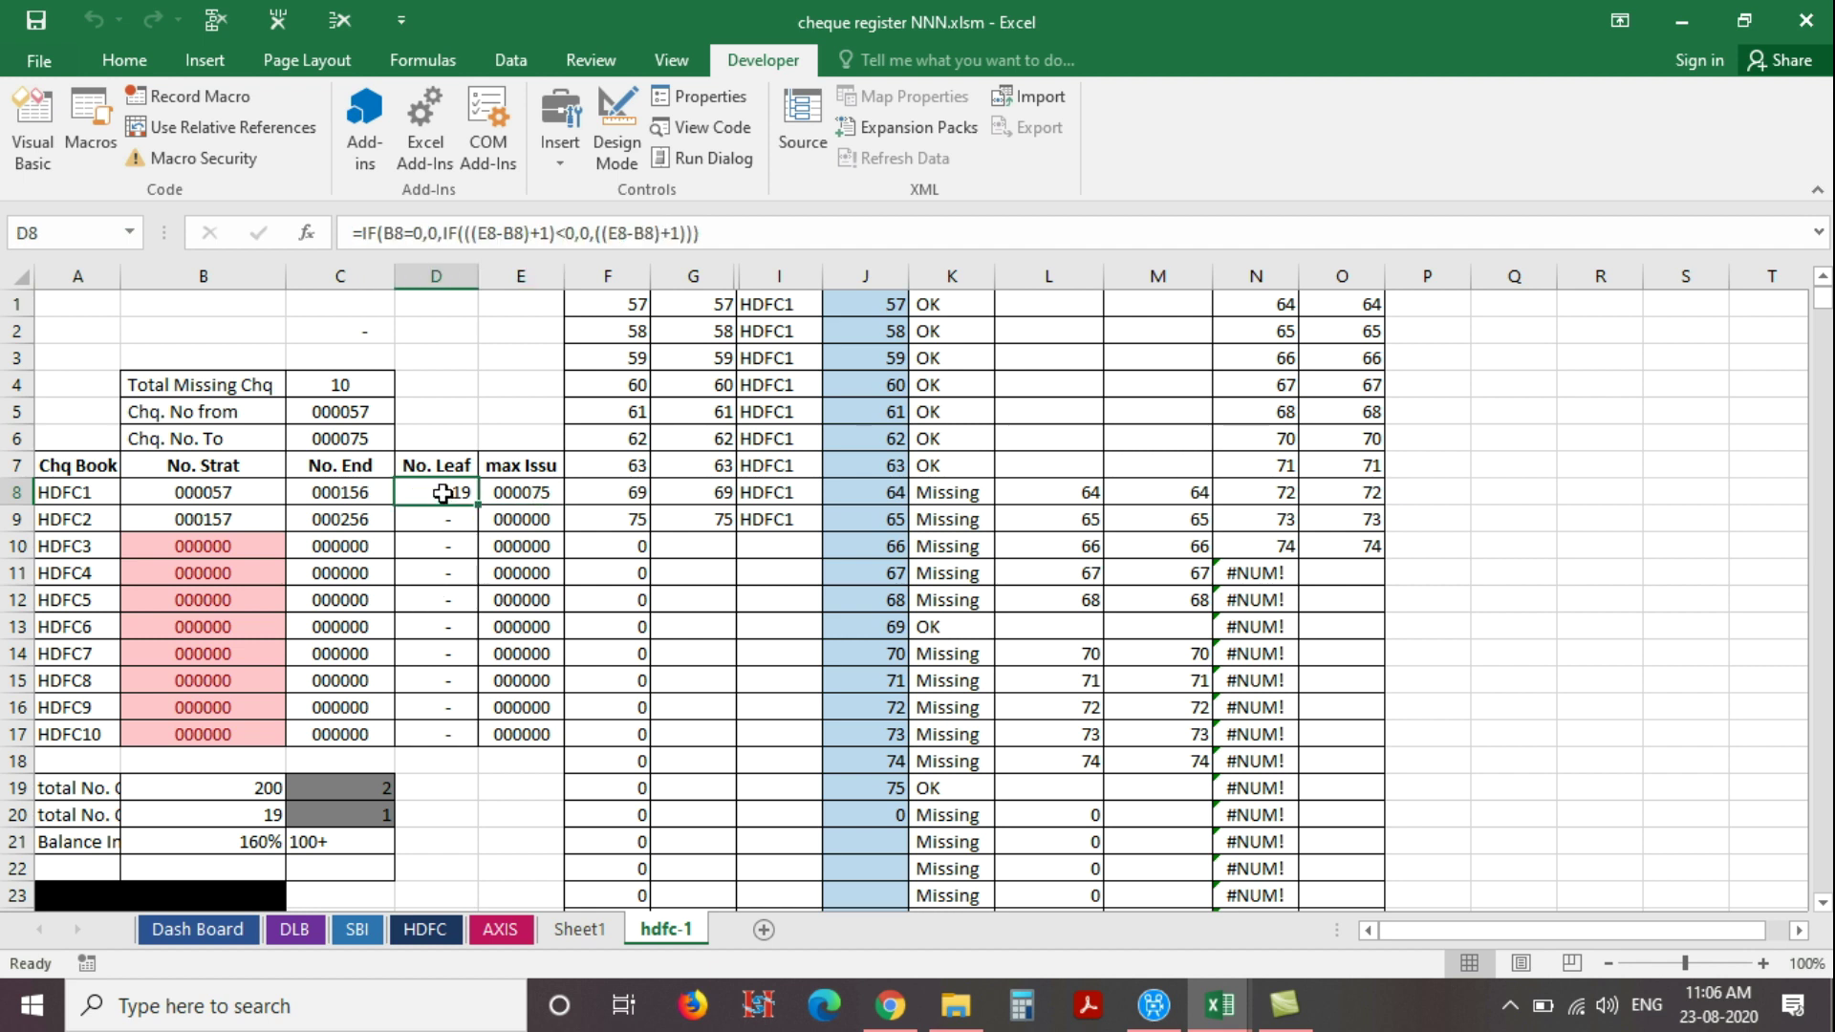
pyautogui.hotkey('alt', 'Tab')
pyautogui.click(765, 446)
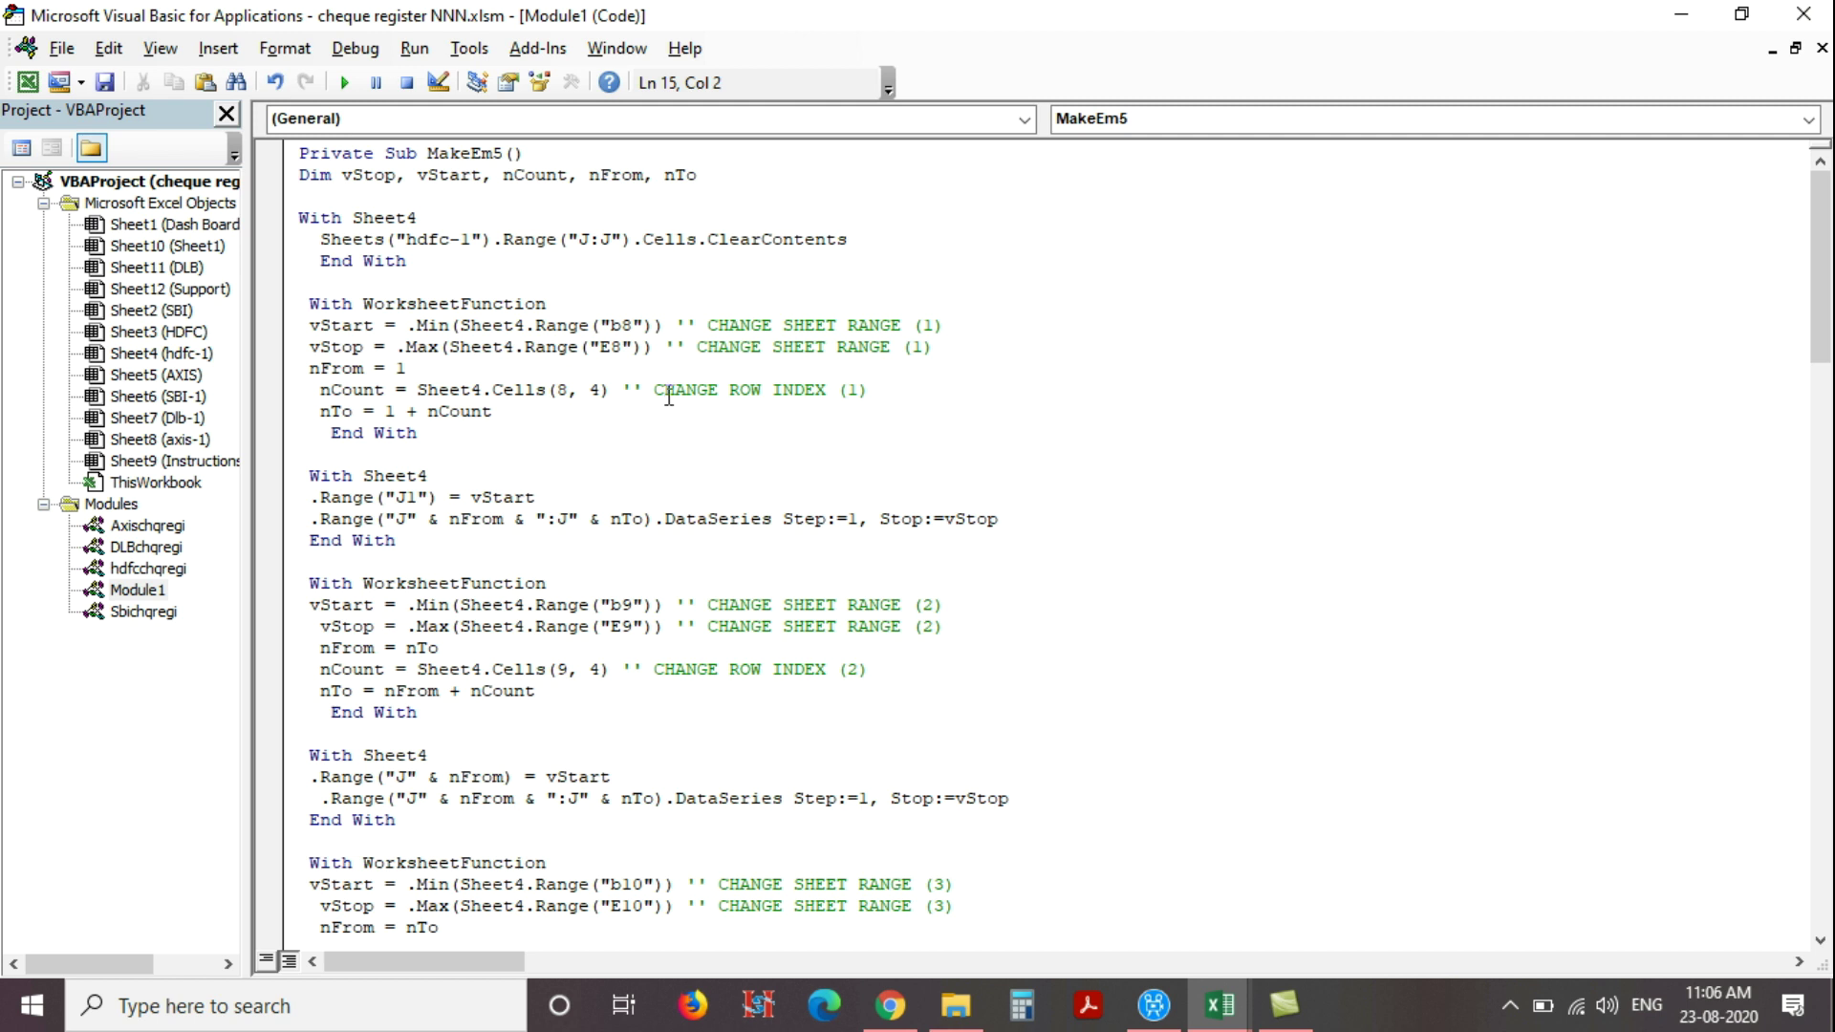
# Examine the J1 start cell and DataSeries lines that complete the first cheque book's code block
pyautogui.scroll(-1, 689, 414)
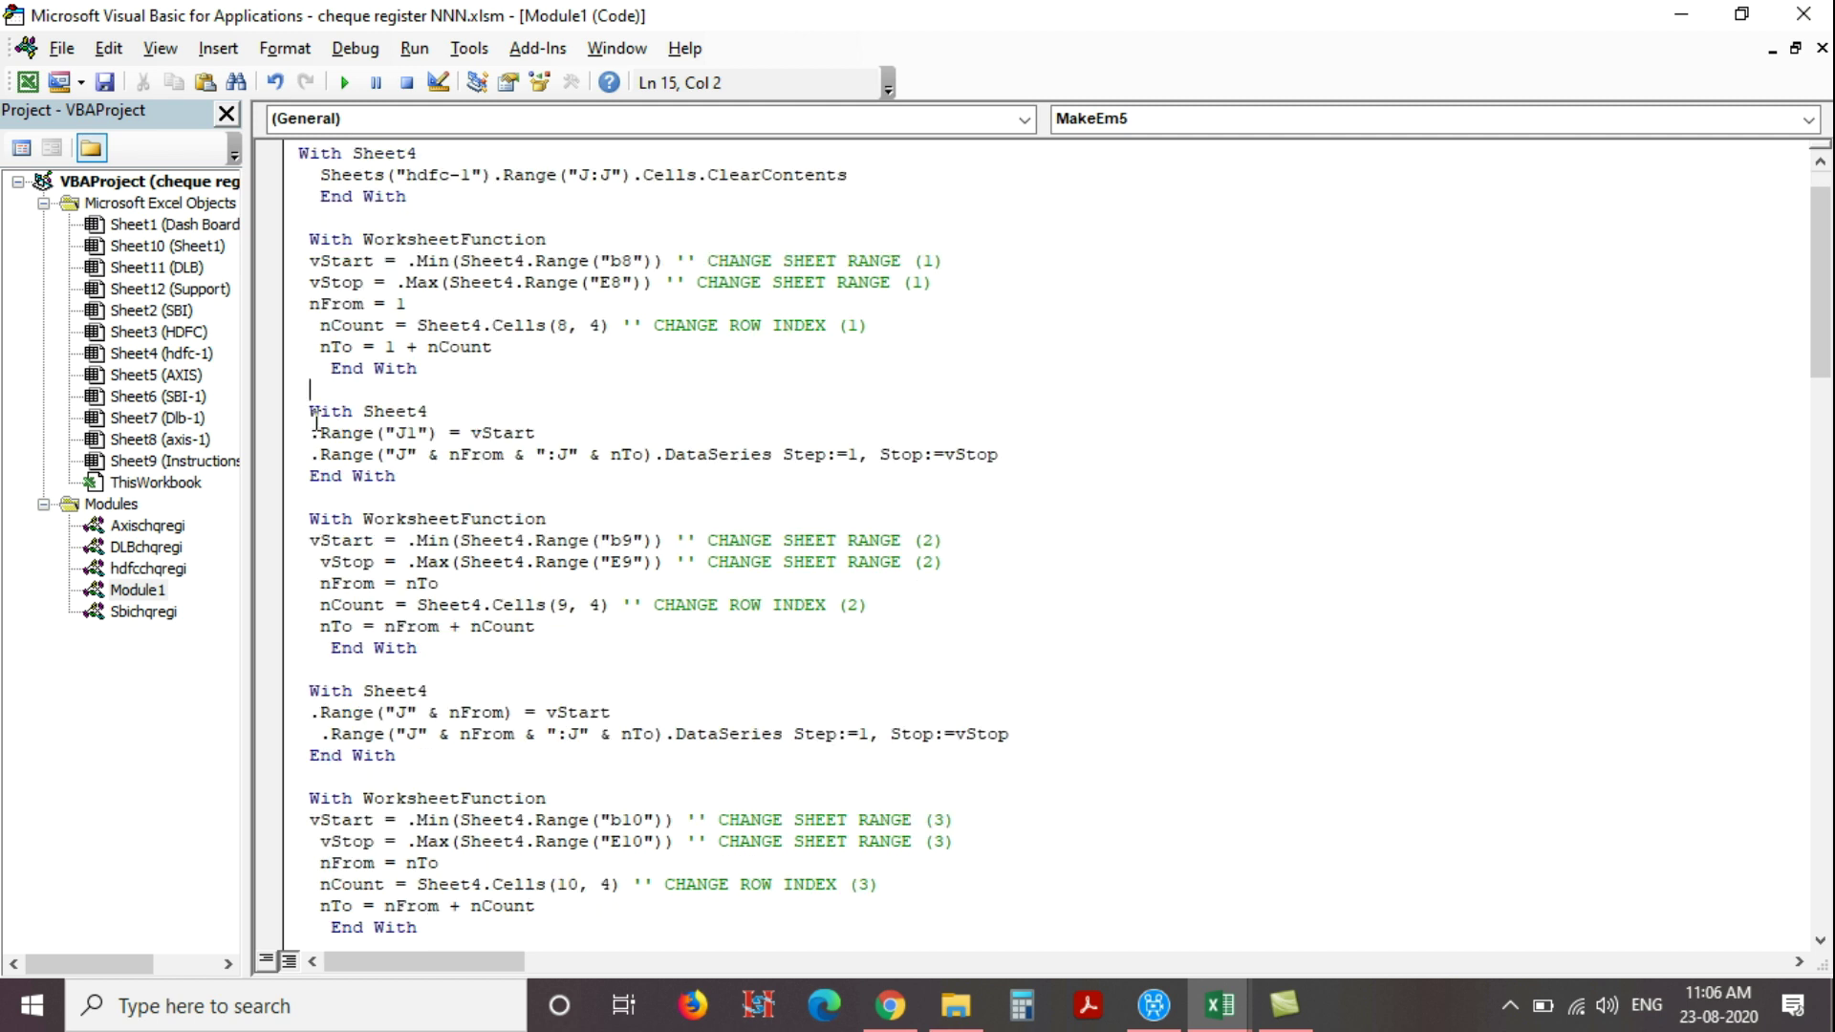
pyautogui.click(395, 432)
pyautogui.doubleClick(400, 431)
pyautogui.moveTo(417, 481); pyautogui.dragTo(302, 249)
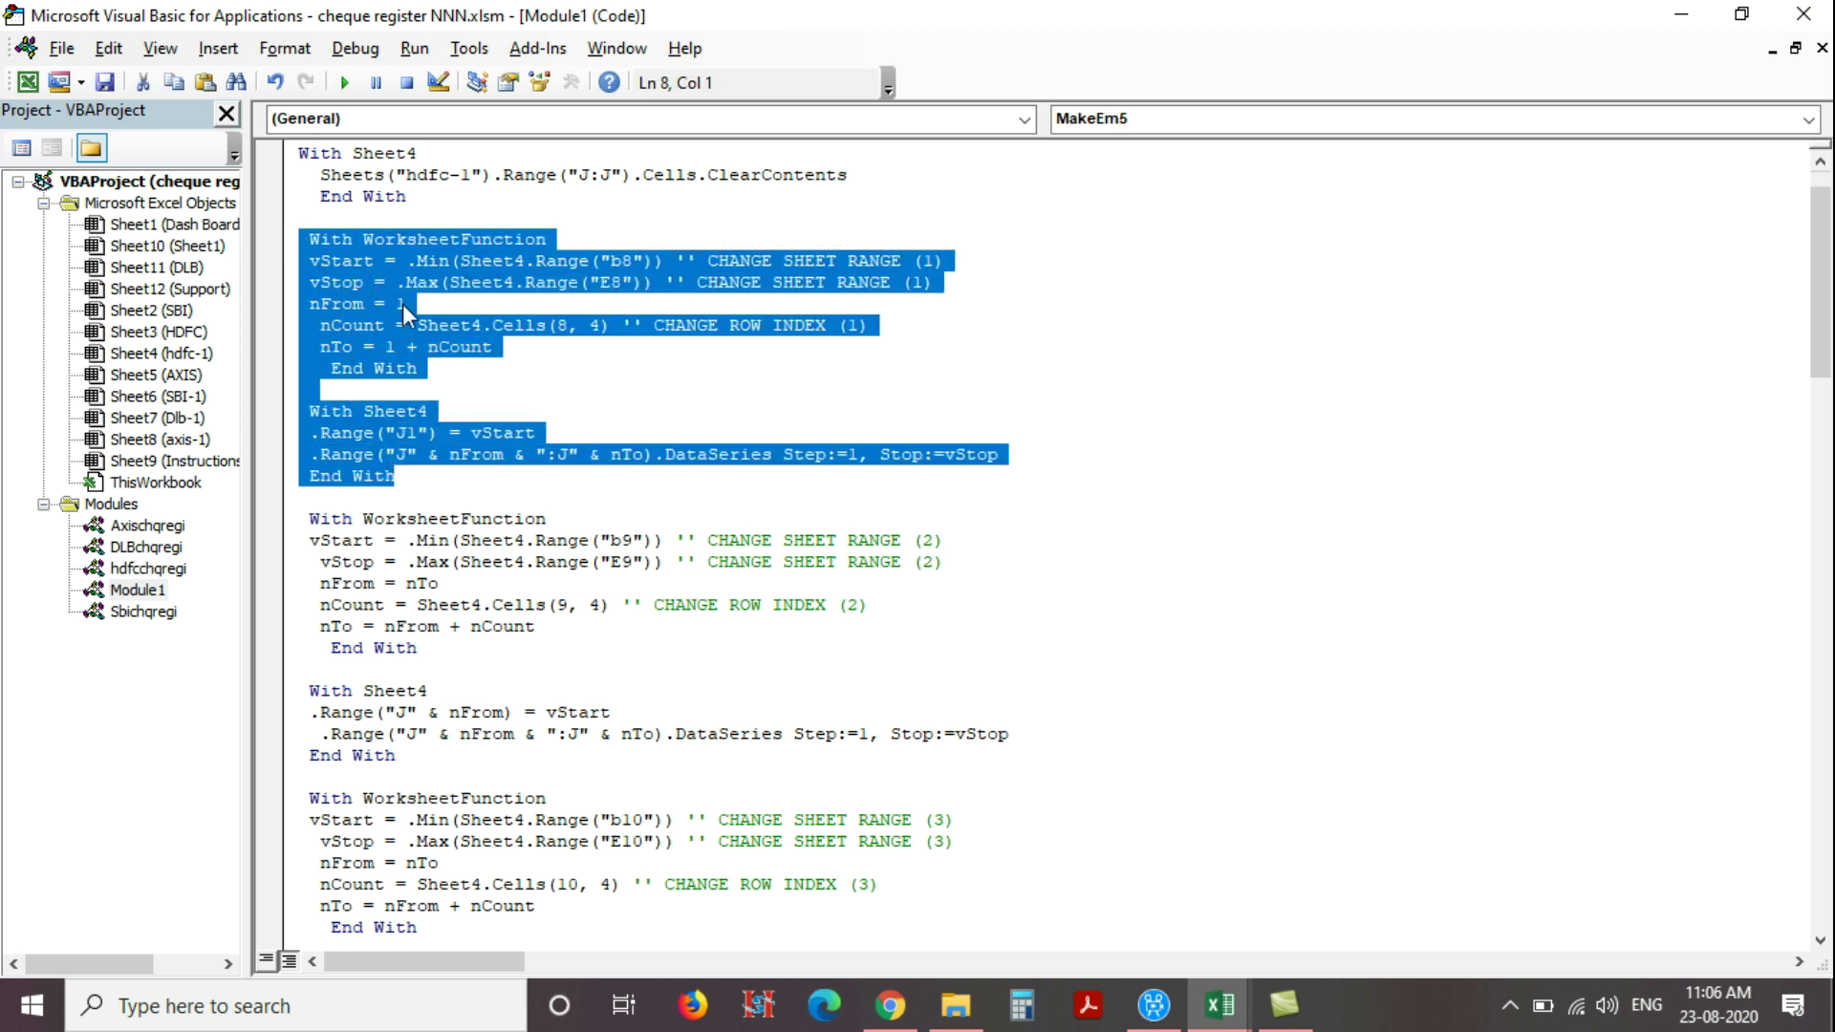
# Review the second cheque book's code block and match its vStart reference b9 to cell B9 on the hdfc-1 sheet
pyautogui.scroll(-2, 404, 304)
pyautogui.moveTo(299, 392); pyautogui.dragTo(439, 623)
pyautogui.moveTo(613, 511); pyautogui.dragTo(612, 495)
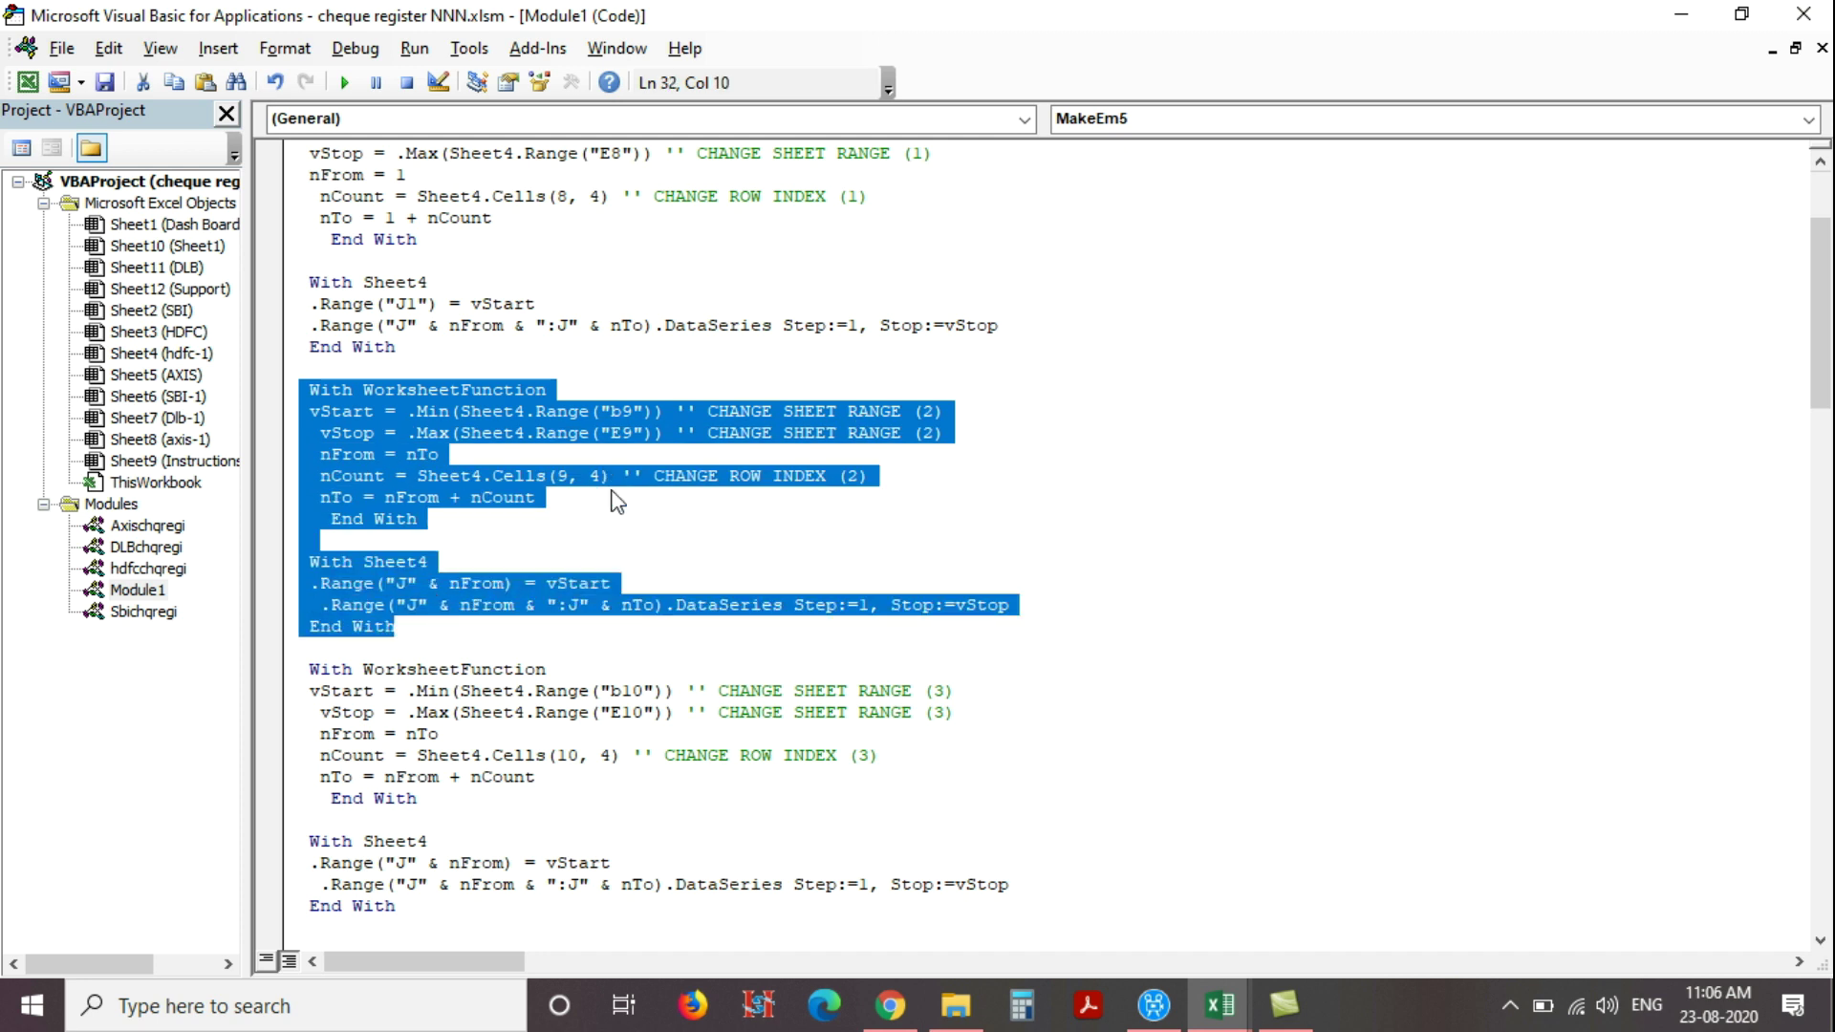
pyautogui.click(668, 368)
pyautogui.doubleClick(619, 411)
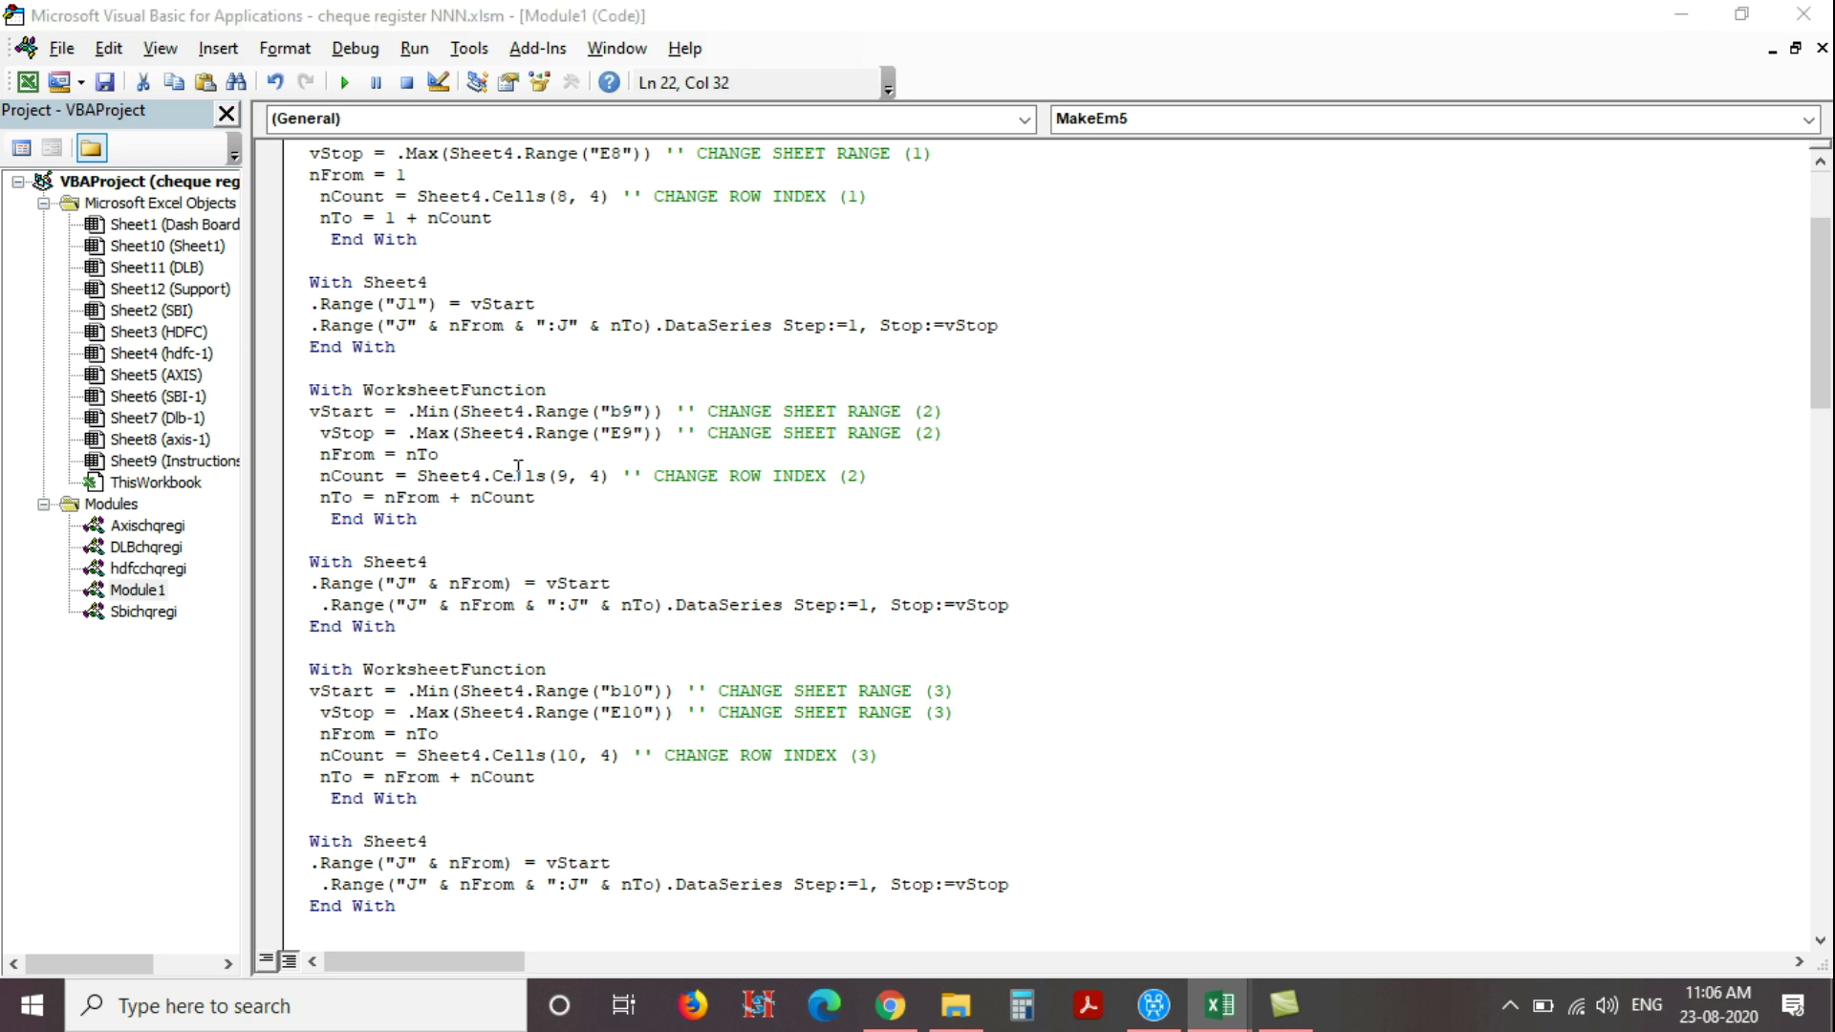
pyautogui.hotkey('alt', 'F11')
pyautogui.click(223, 522)
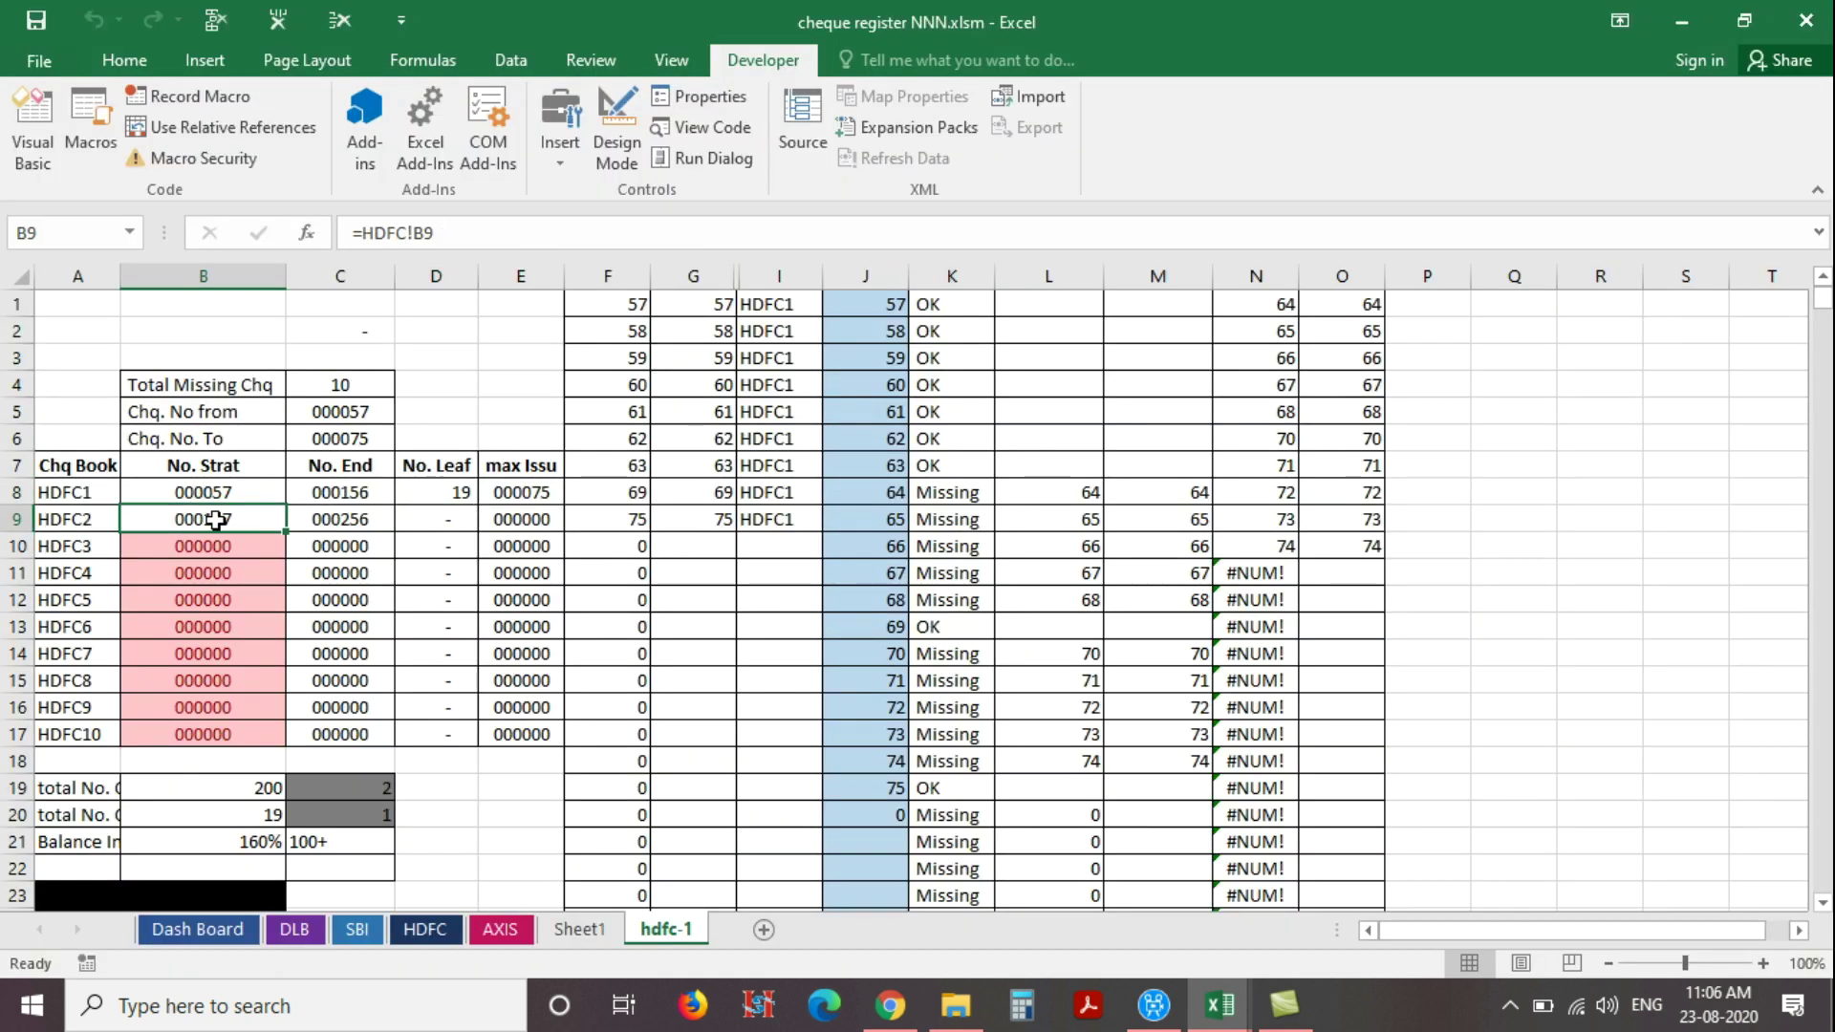
pyautogui.hotkey('alt', 'F11')
# Compare the second block's vStop reference E9 and nCount reference Cells(9, 4) with row 9 of the hdfc-1 sheet
pyautogui.moveTo(612, 436); pyautogui.dragTo(630, 455)
pyautogui.hotkey('alt', 'F11')
pyautogui.click(527, 495)
pyautogui.click(524, 517)
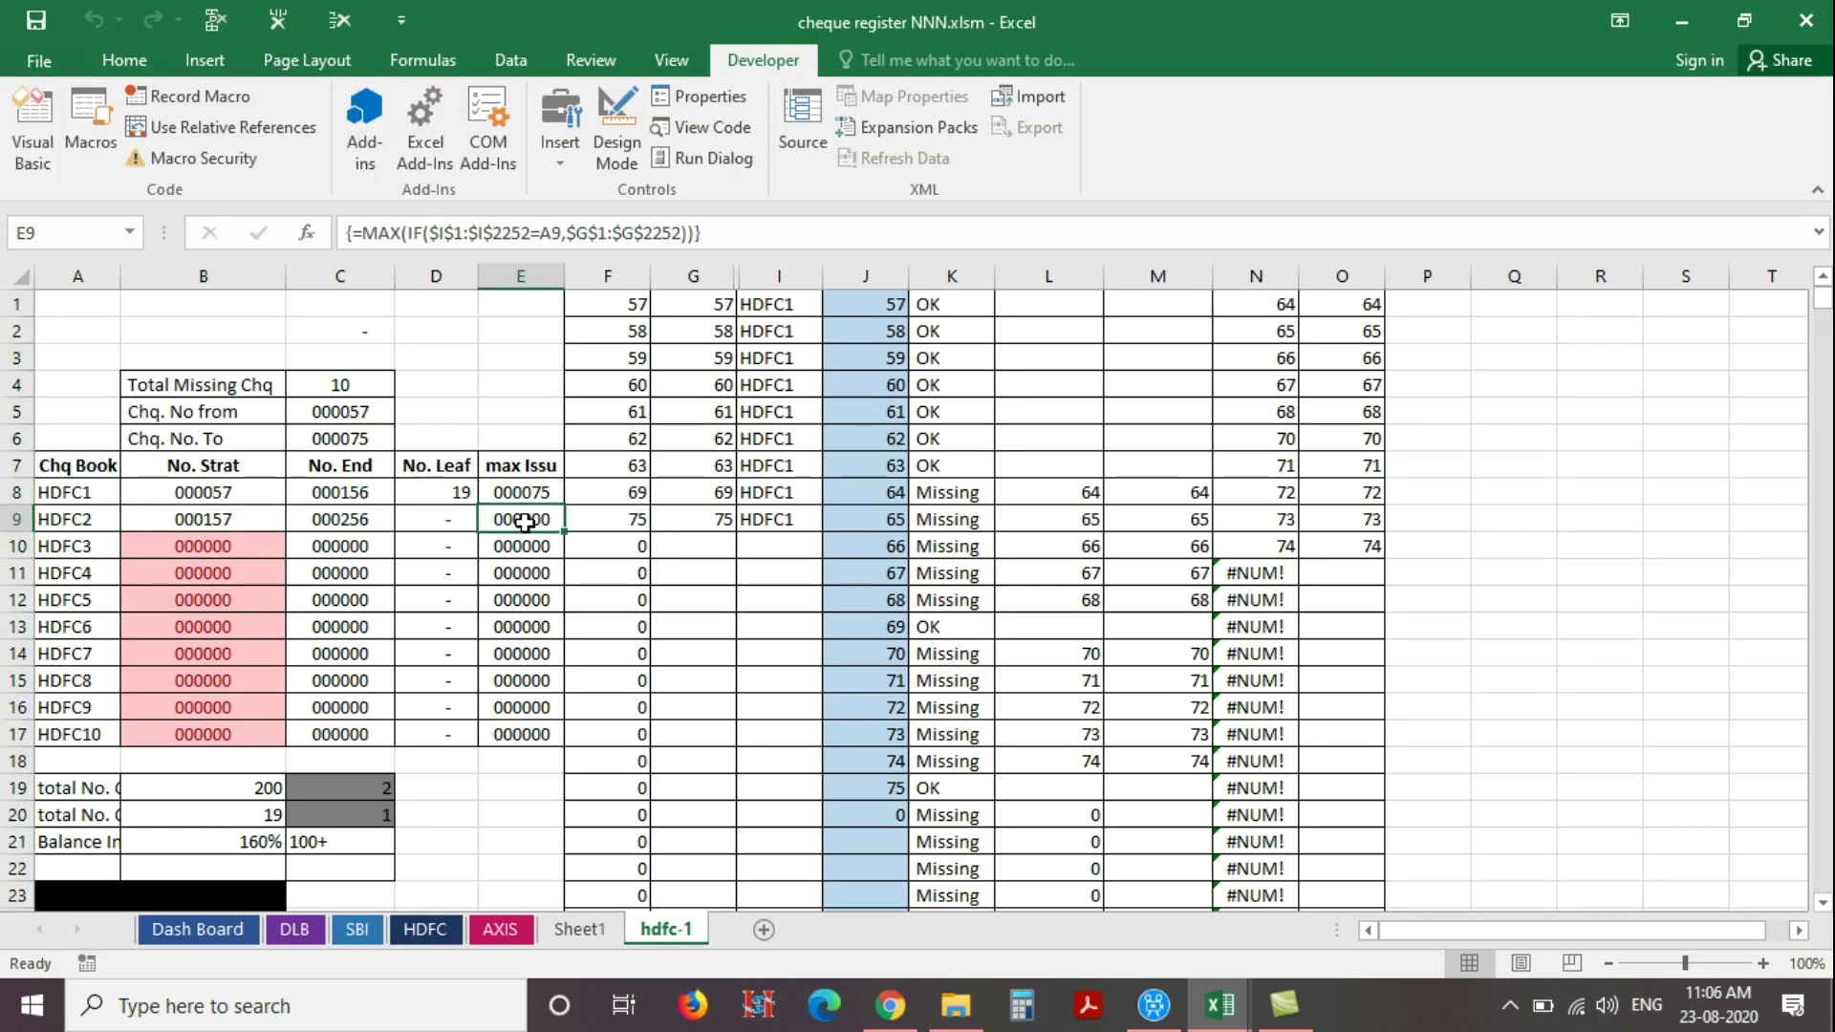
pyautogui.hotkey('alt', 'F11')
pyautogui.click(614, 474)
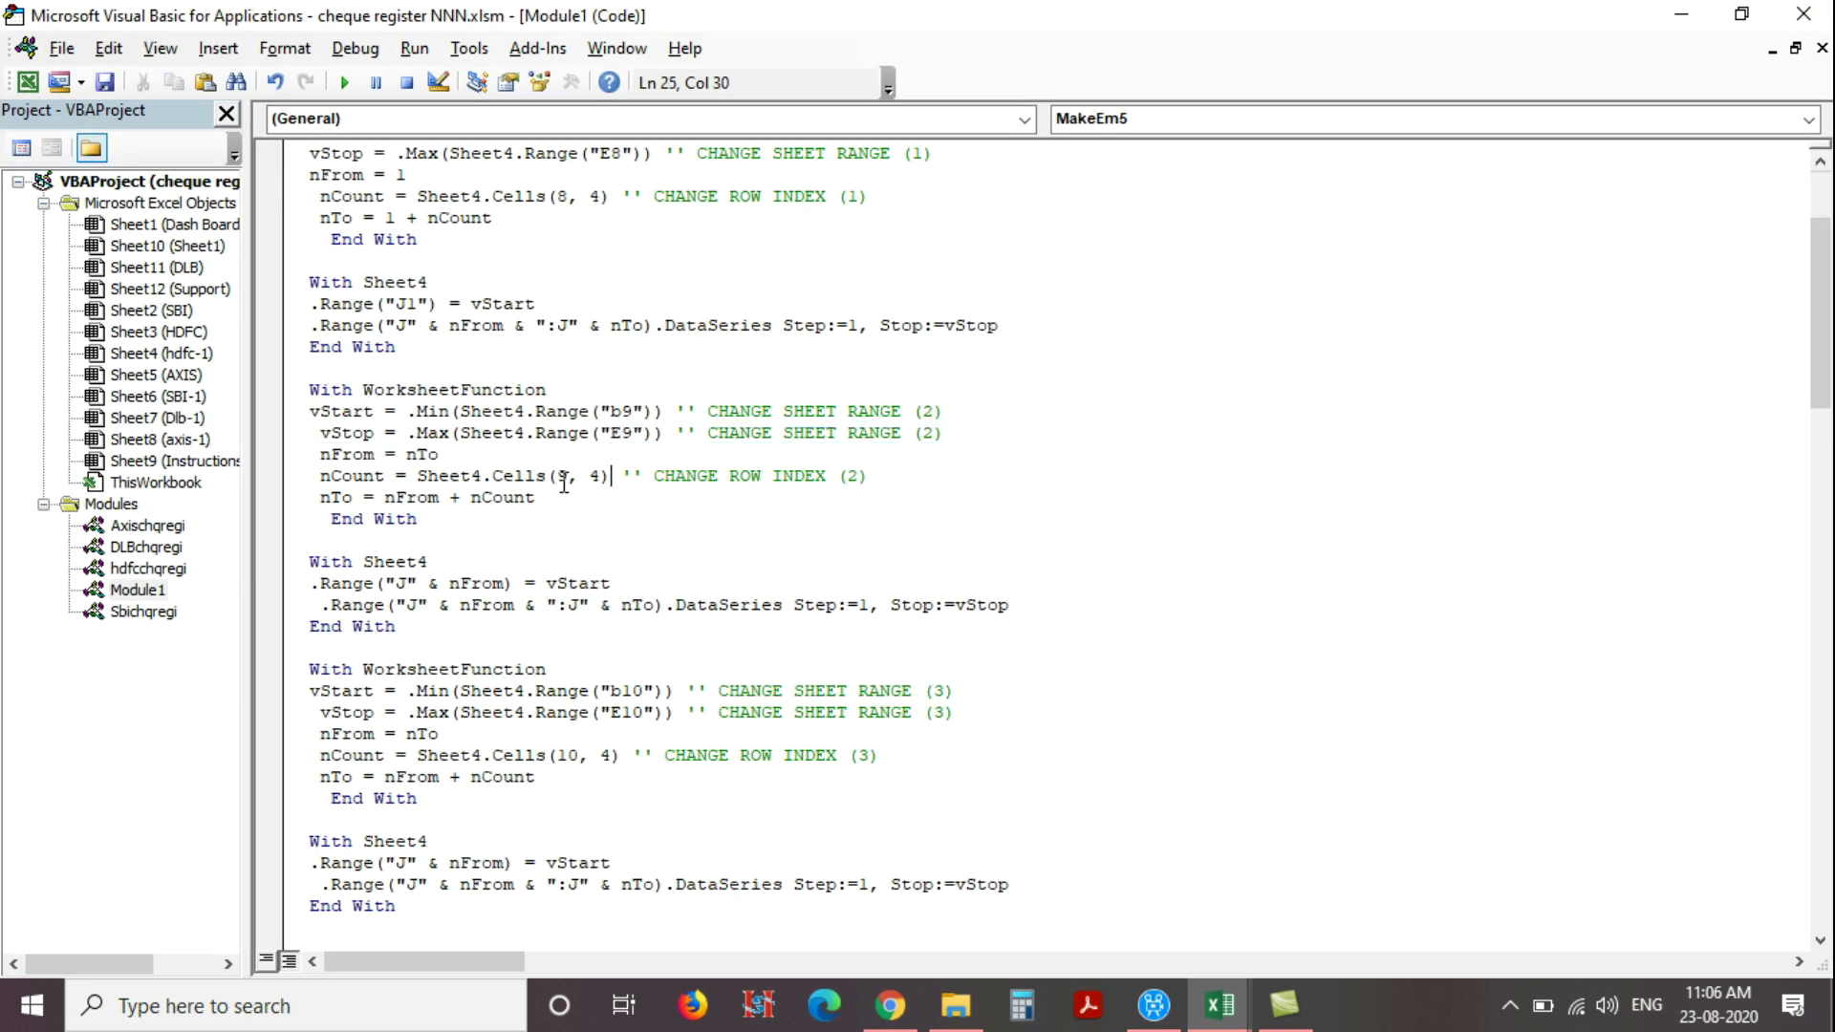
pyautogui.hotkey('alt', 'F11')
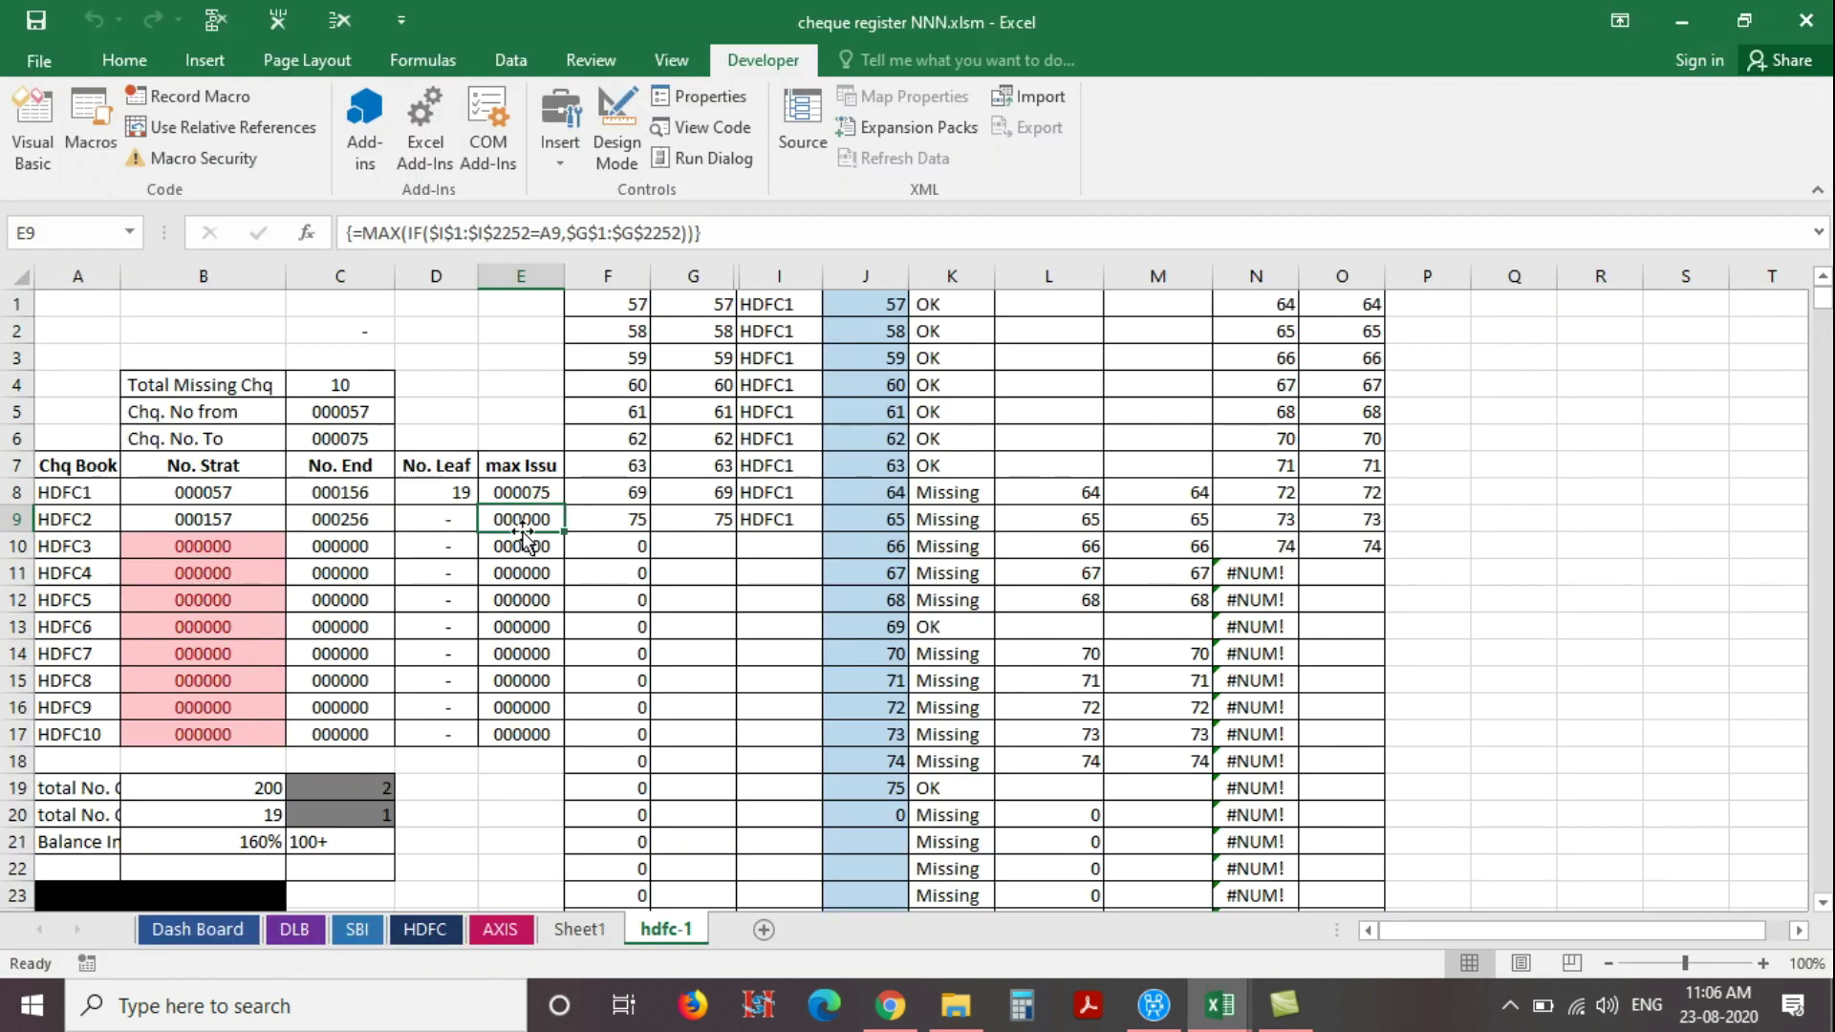
pyautogui.hotkey('alt', 'F11')
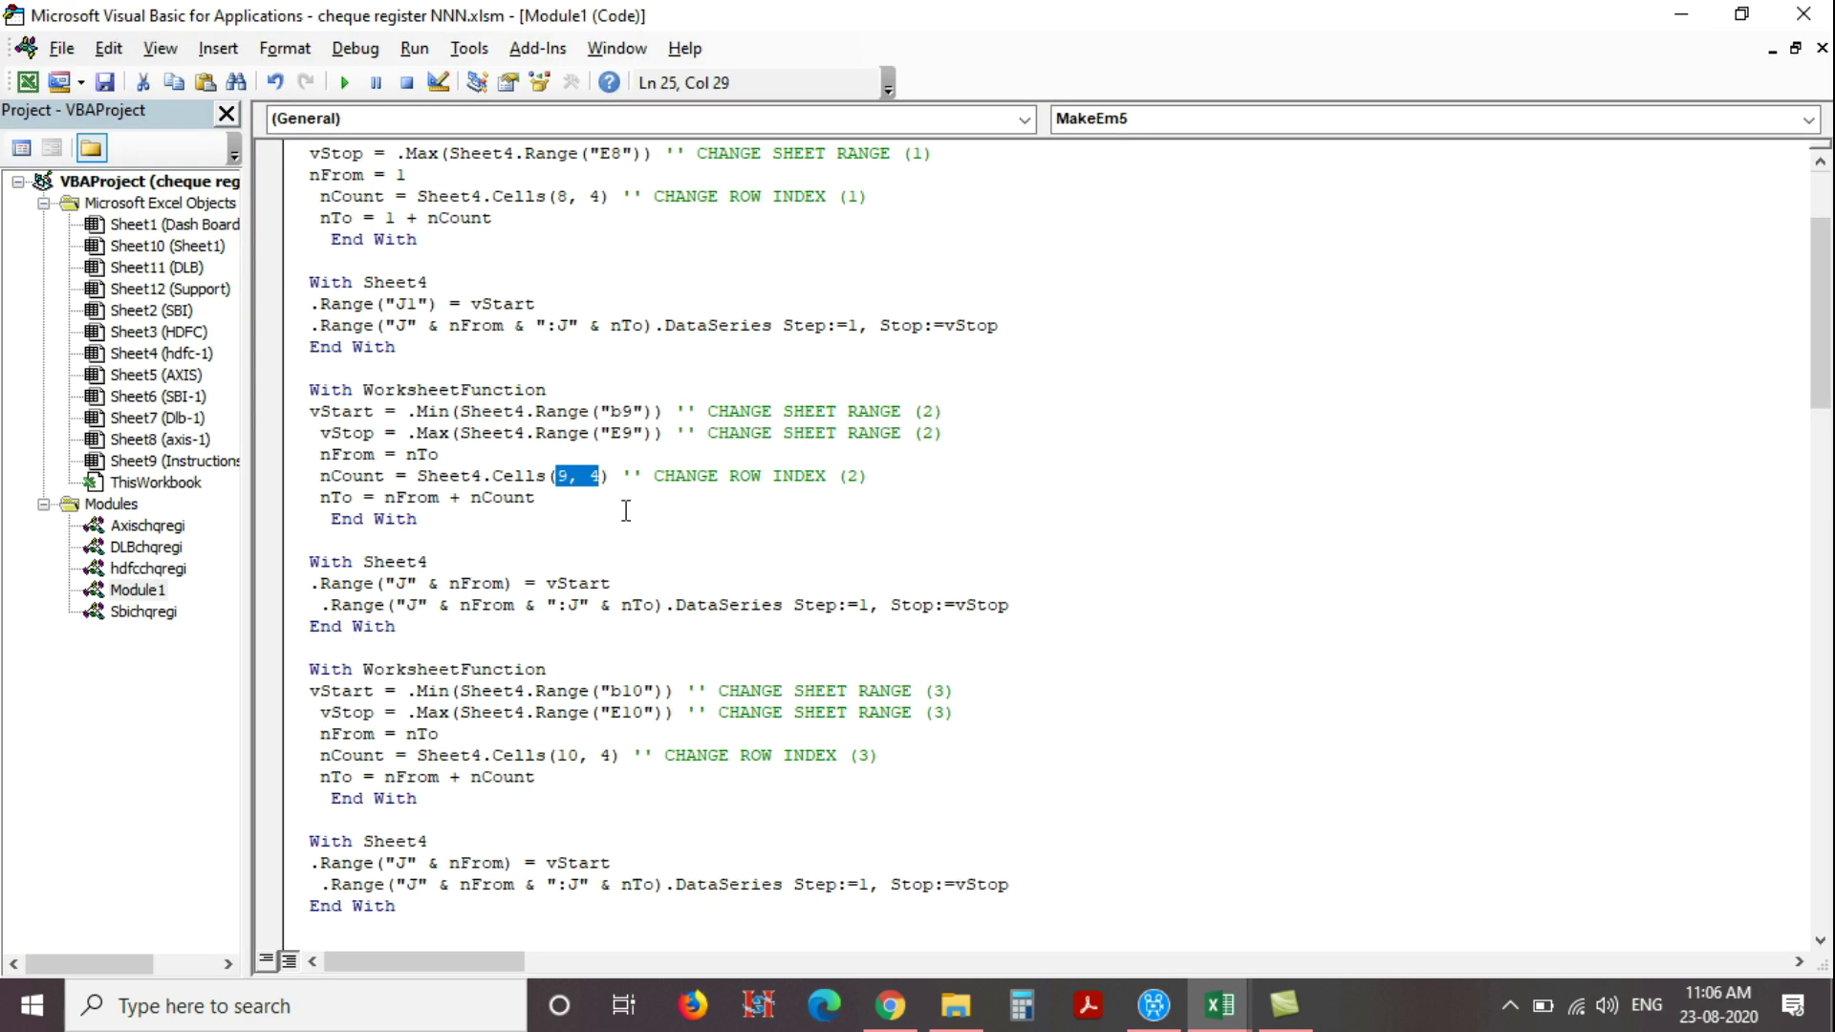
# Examine how nFrom sets the second block's start row, and read through the remaining cheque book blocks down to End Sub
pyautogui.scroll(-1, 584, 501)
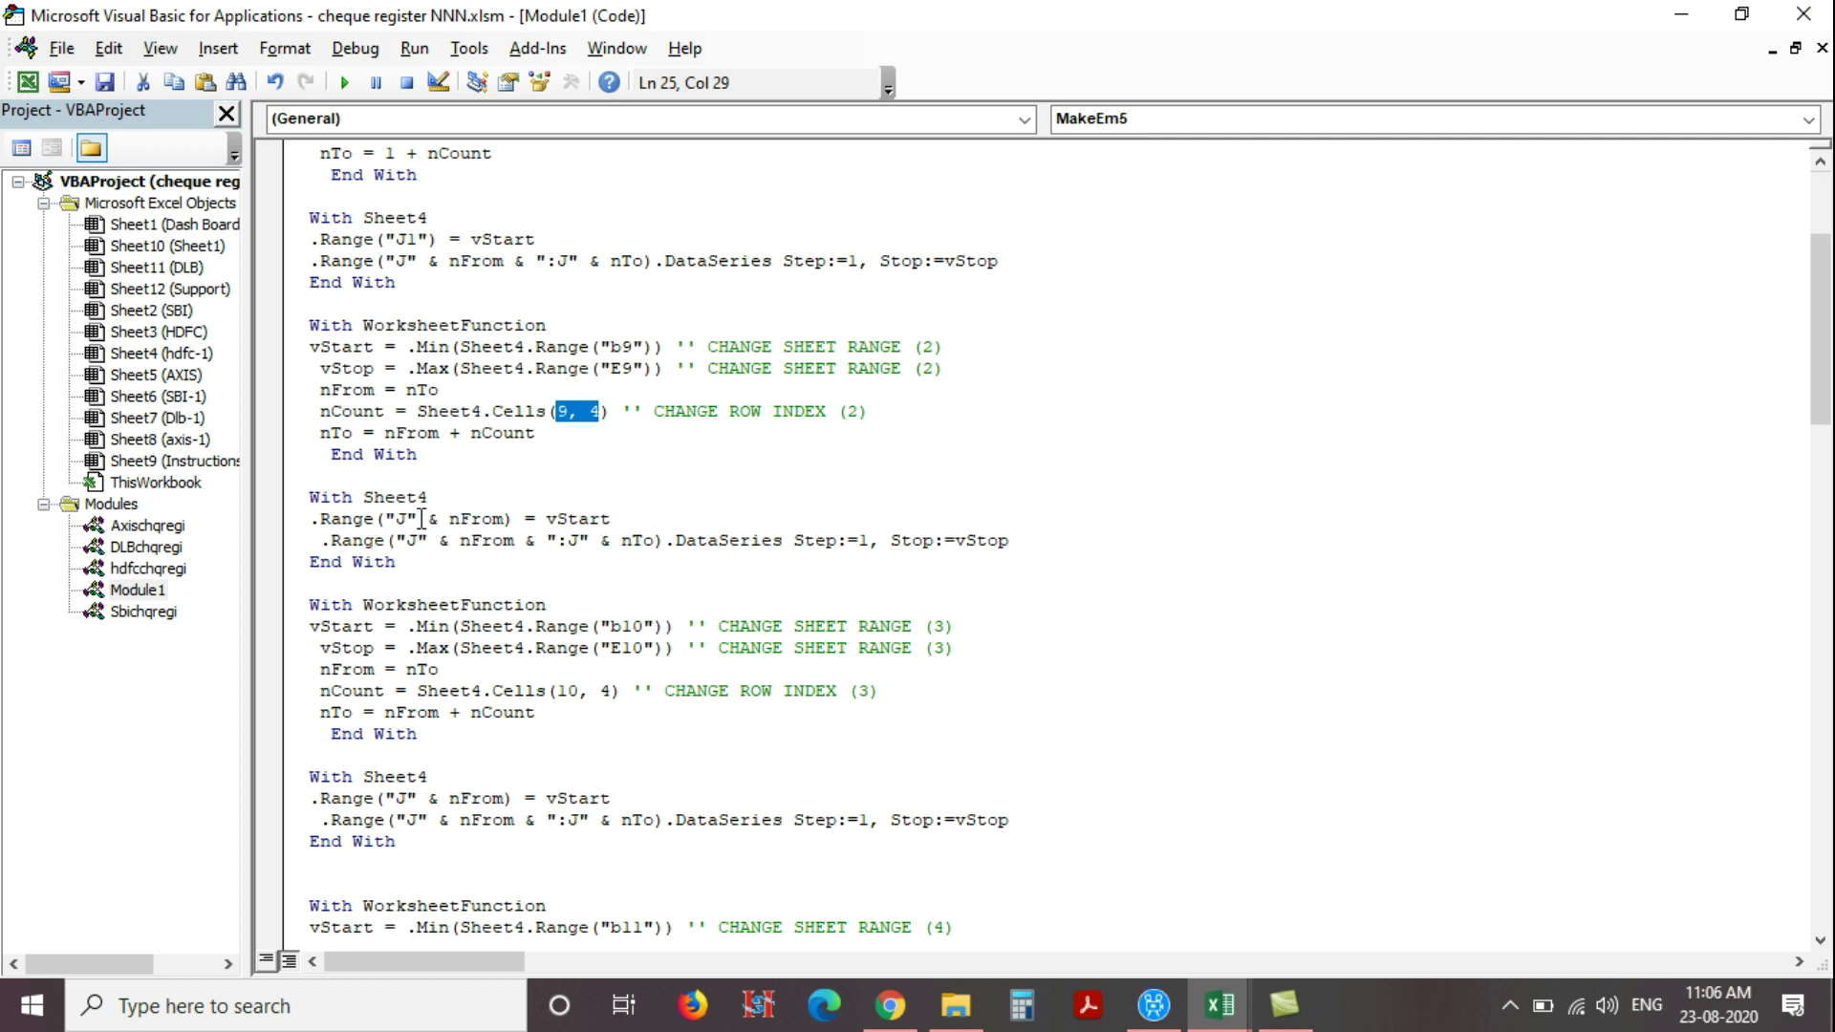
pyautogui.moveTo(448, 519); pyautogui.dragTo(491, 519)
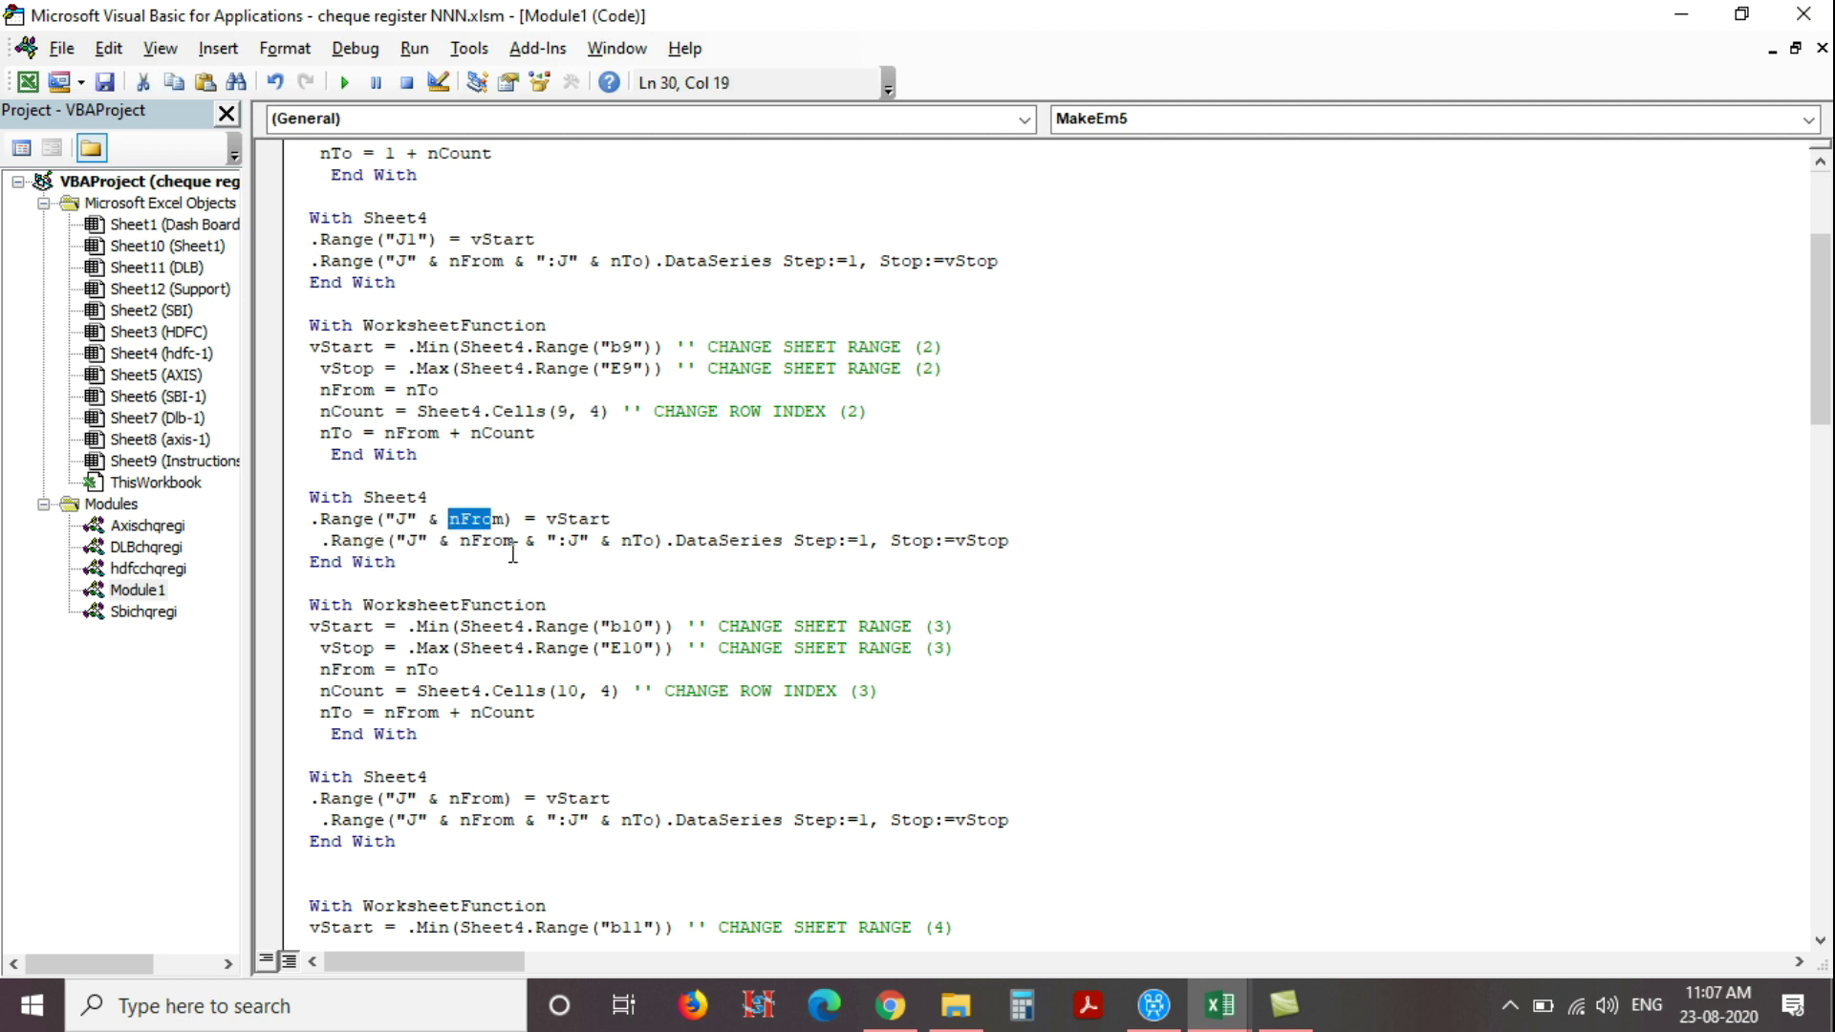
pyautogui.scroll(-2, 518, 558)
pyautogui.scroll(2, 582, 400)
pyautogui.scroll(-15, 585, 411)
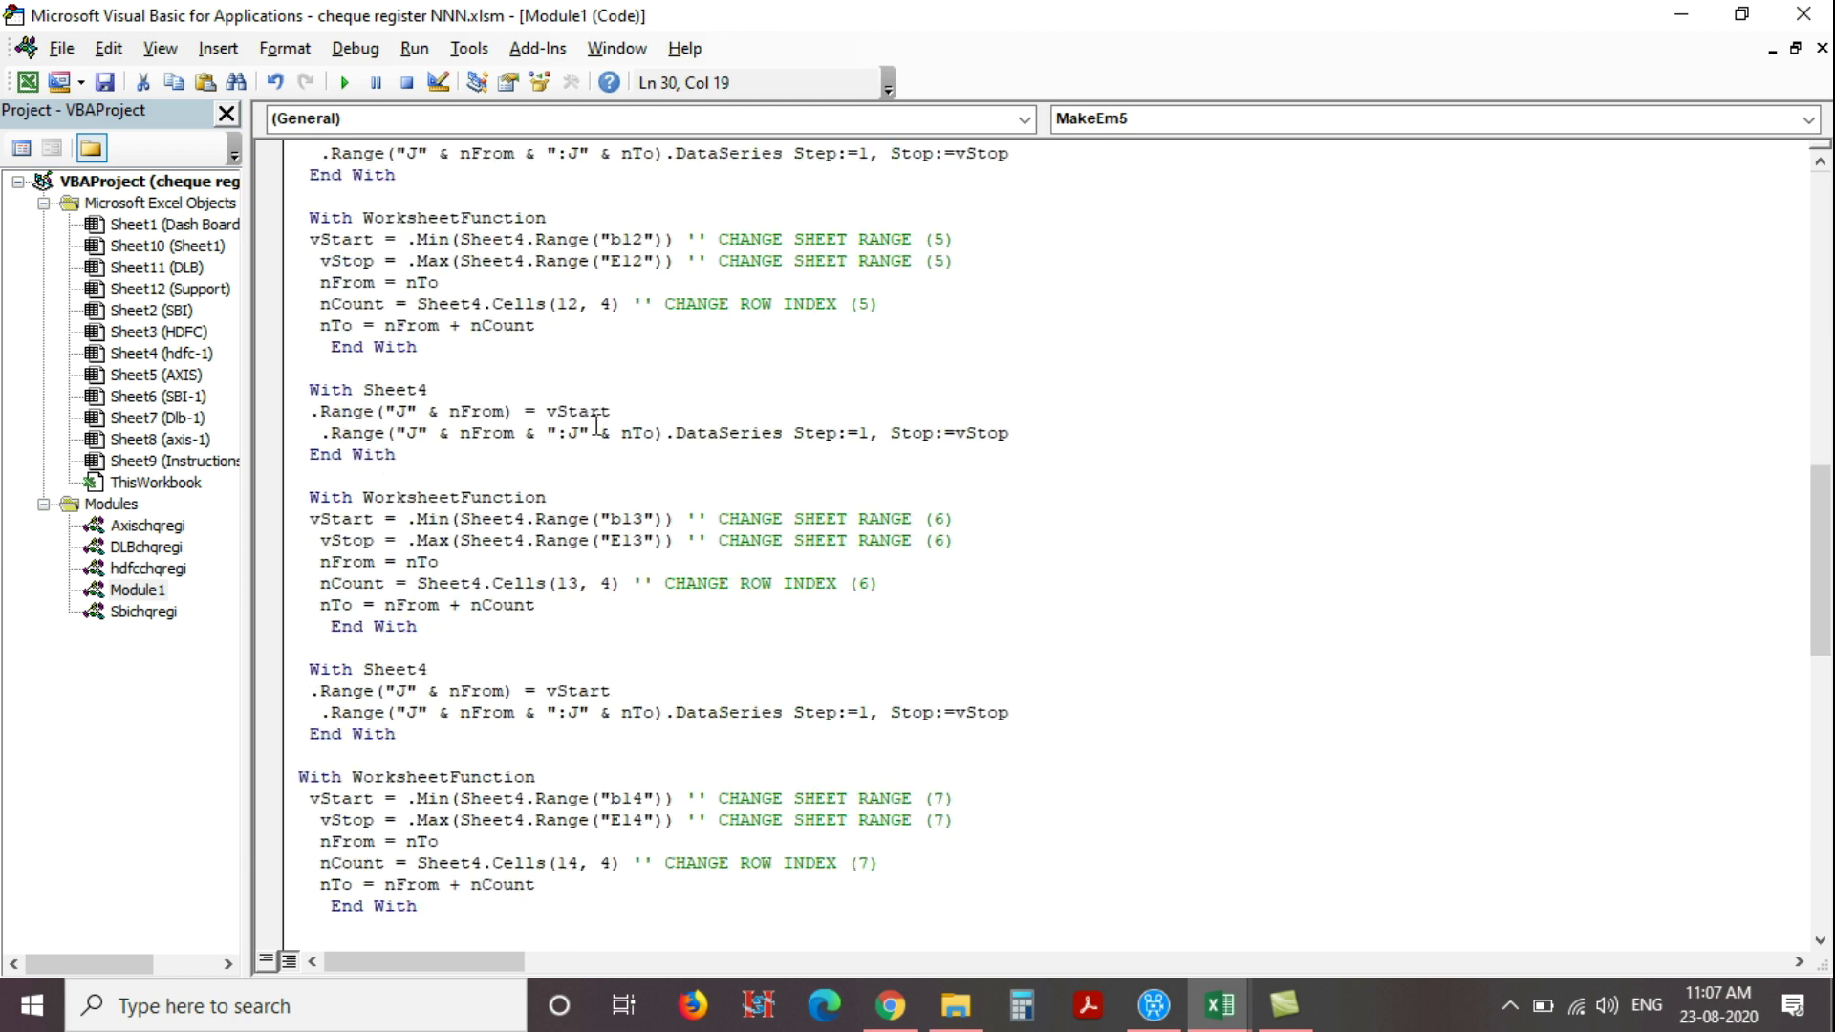
pyautogui.scroll(-17, 596, 432)
pyautogui.moveTo(434, 749); pyautogui.dragTo(302, 738)
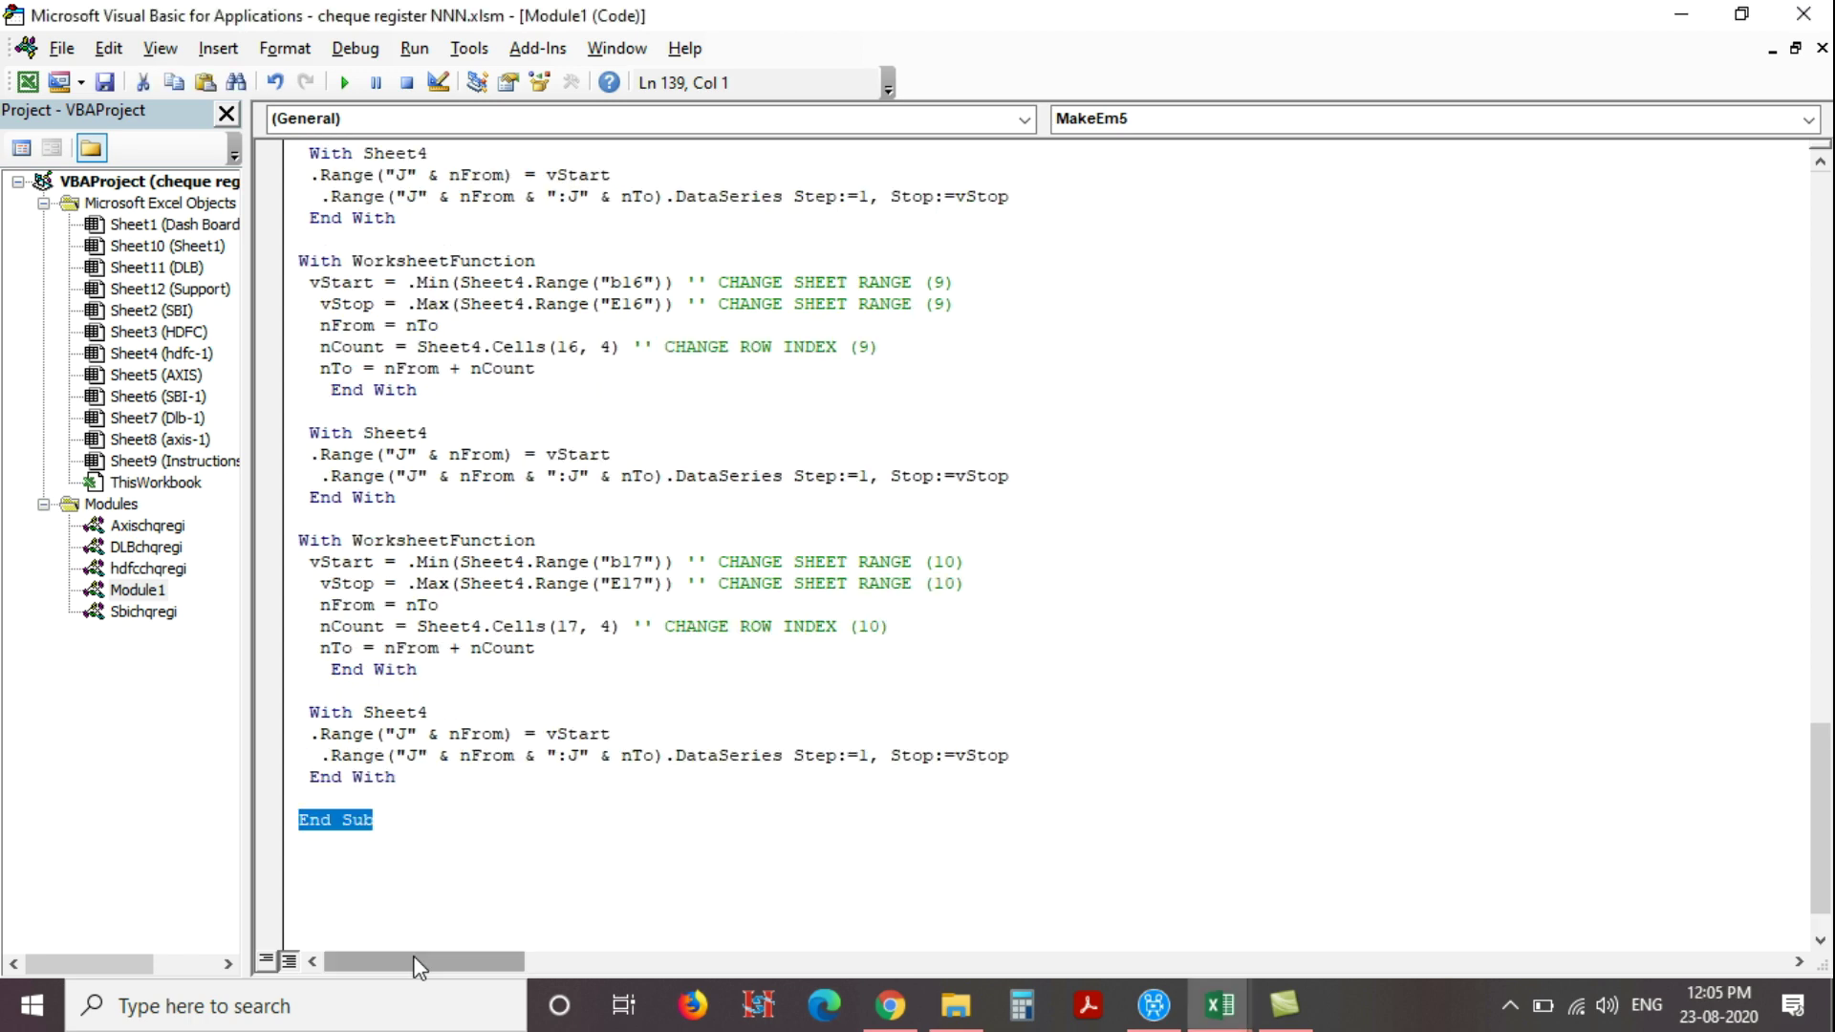
# Enter cheque number 170 in G15 of the HDFC sheet and check it against HDFC2's number range in B9:C9
pyautogui.hotkey('alt', 'F11')
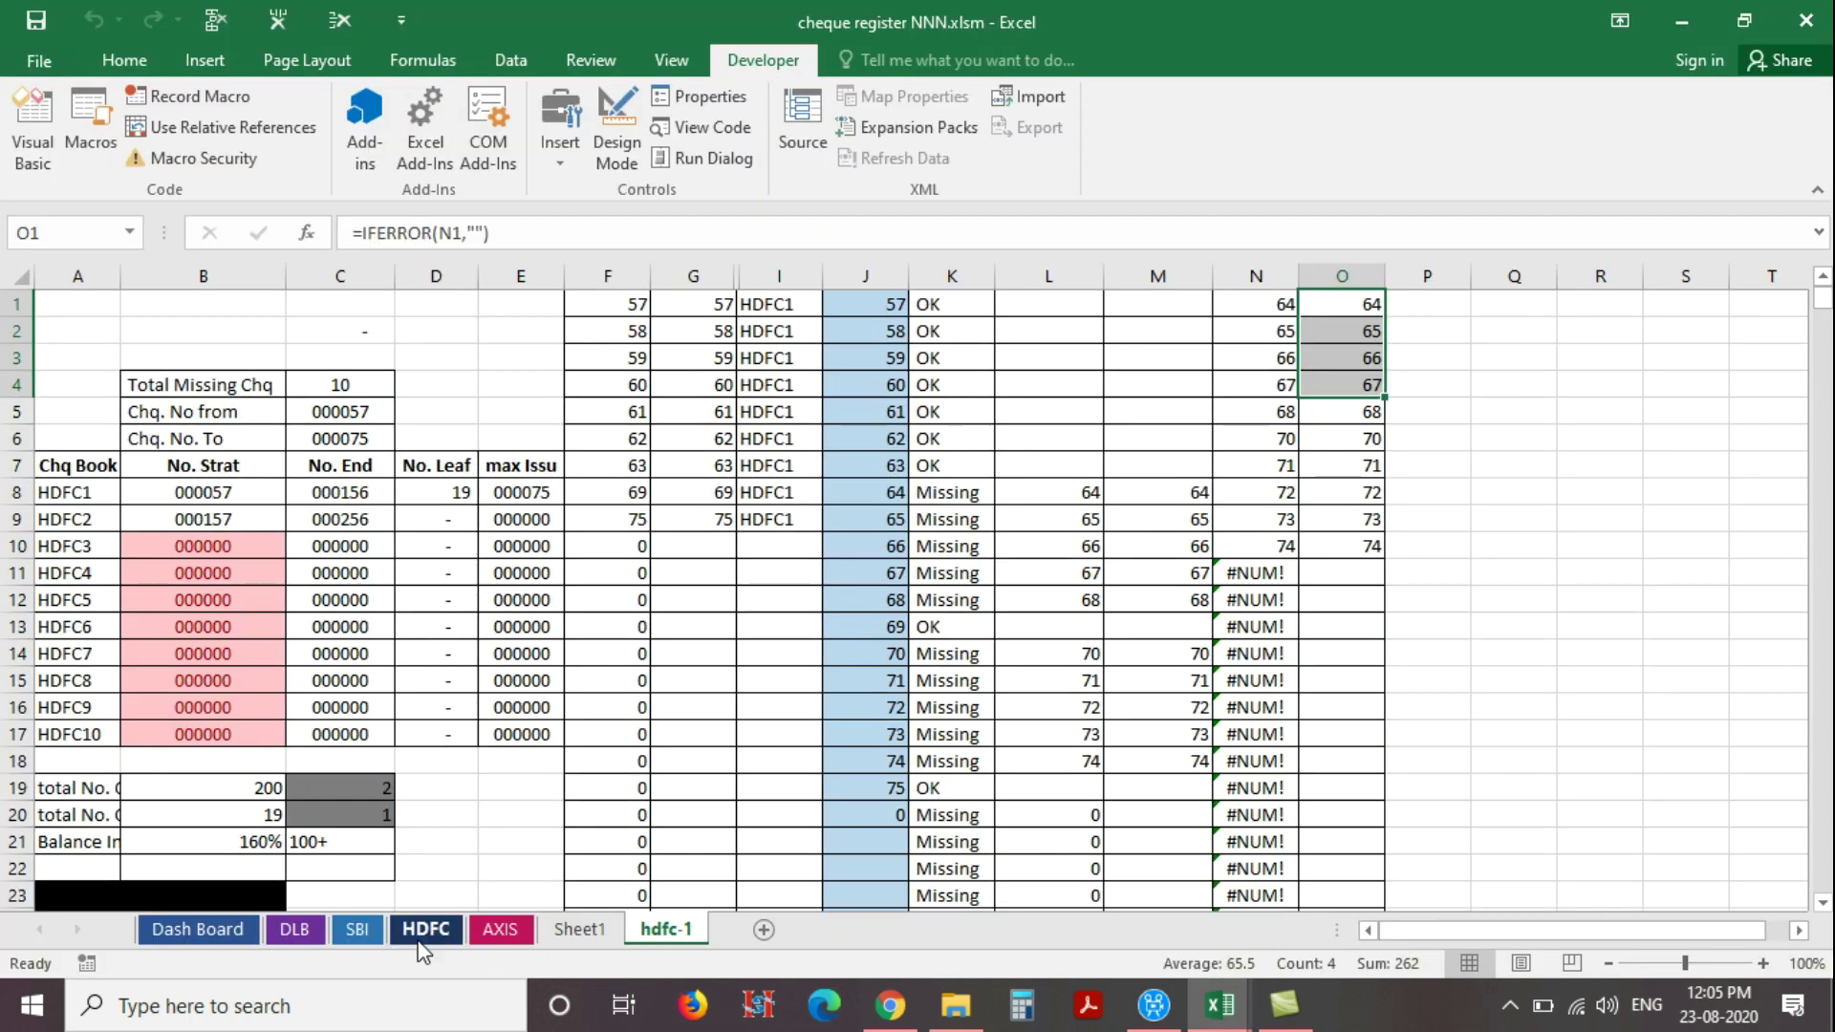
pyautogui.click(427, 931)
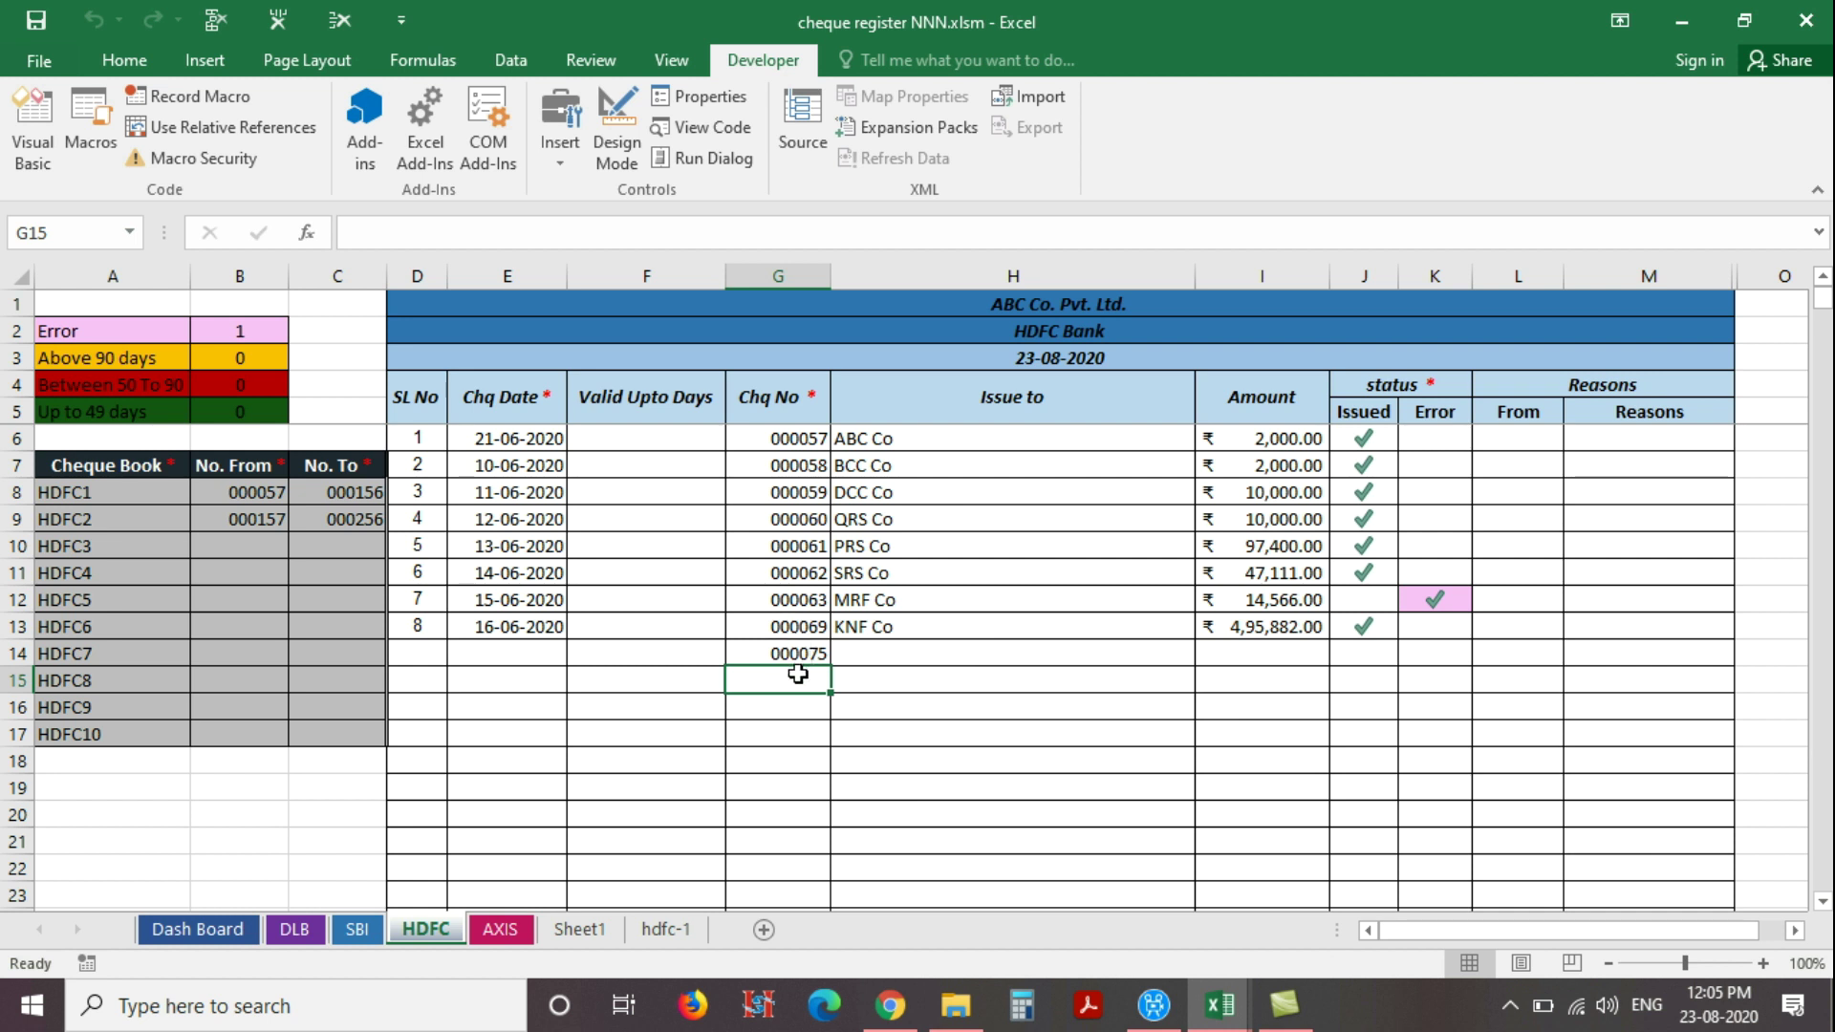
pyautogui.write('170')
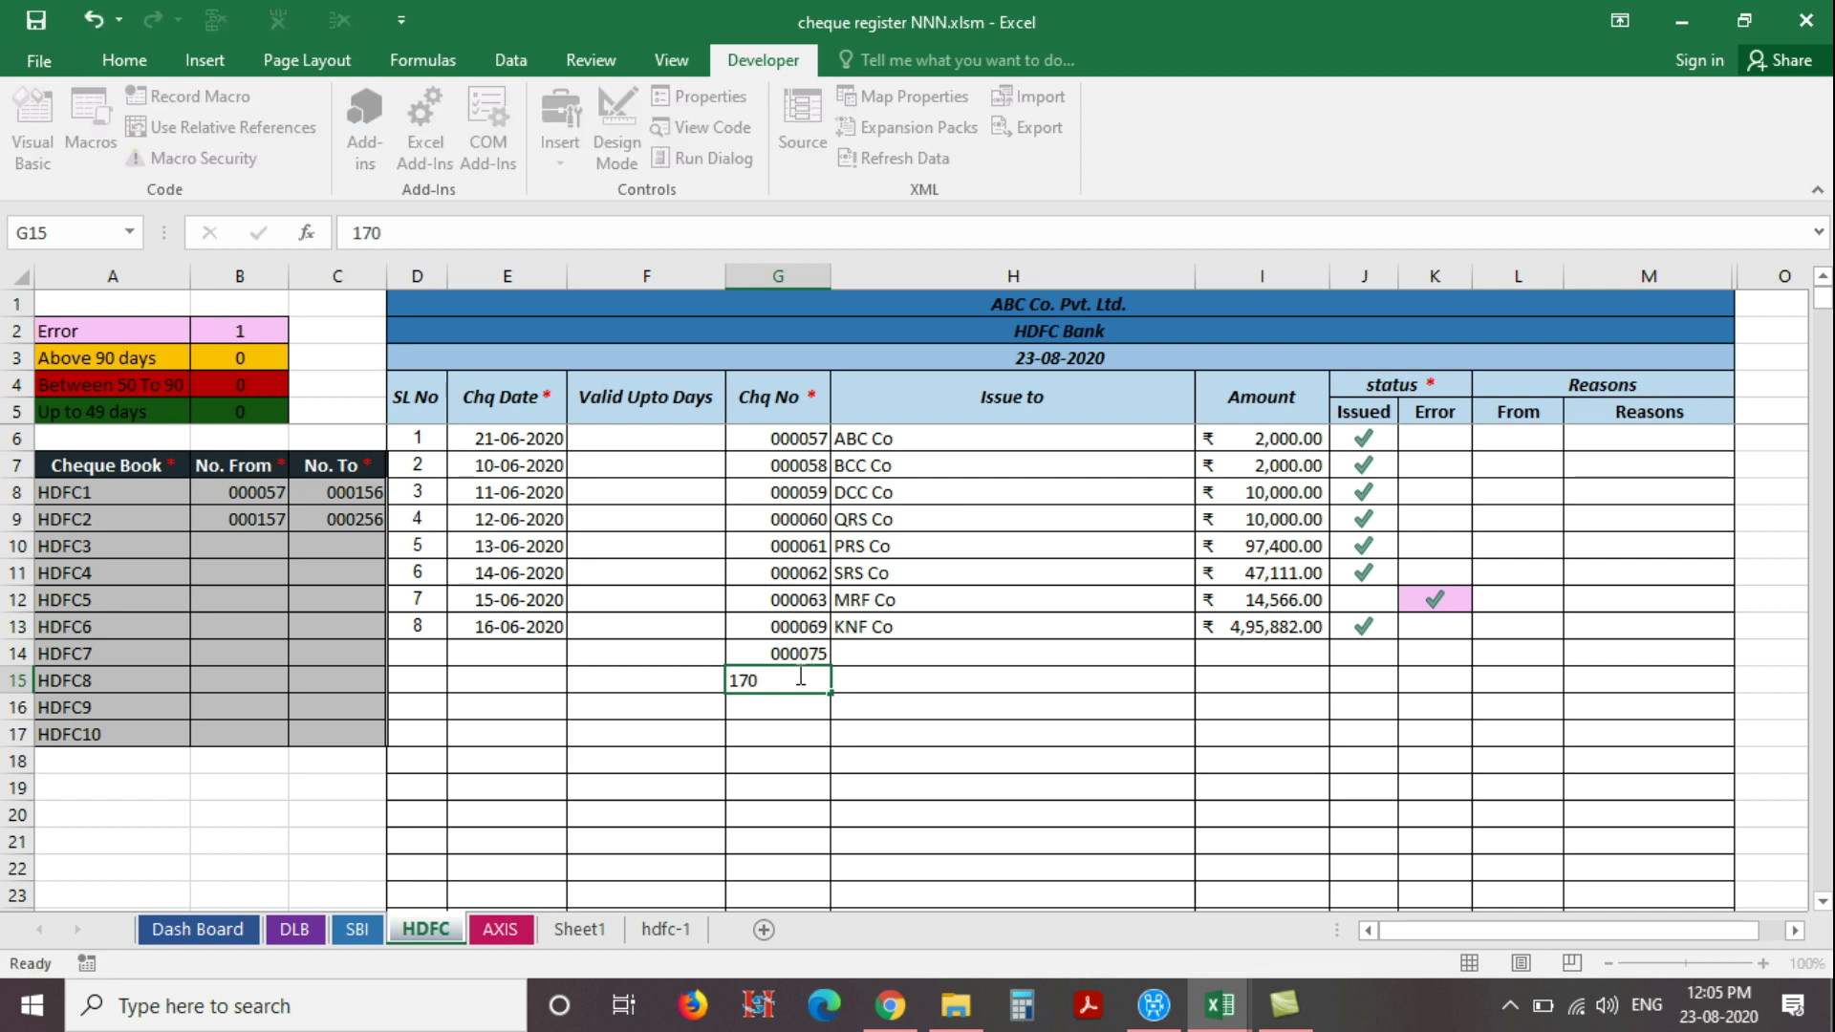
pyautogui.press('Return')
pyautogui.moveTo(267, 519); pyautogui.dragTo(327, 519)
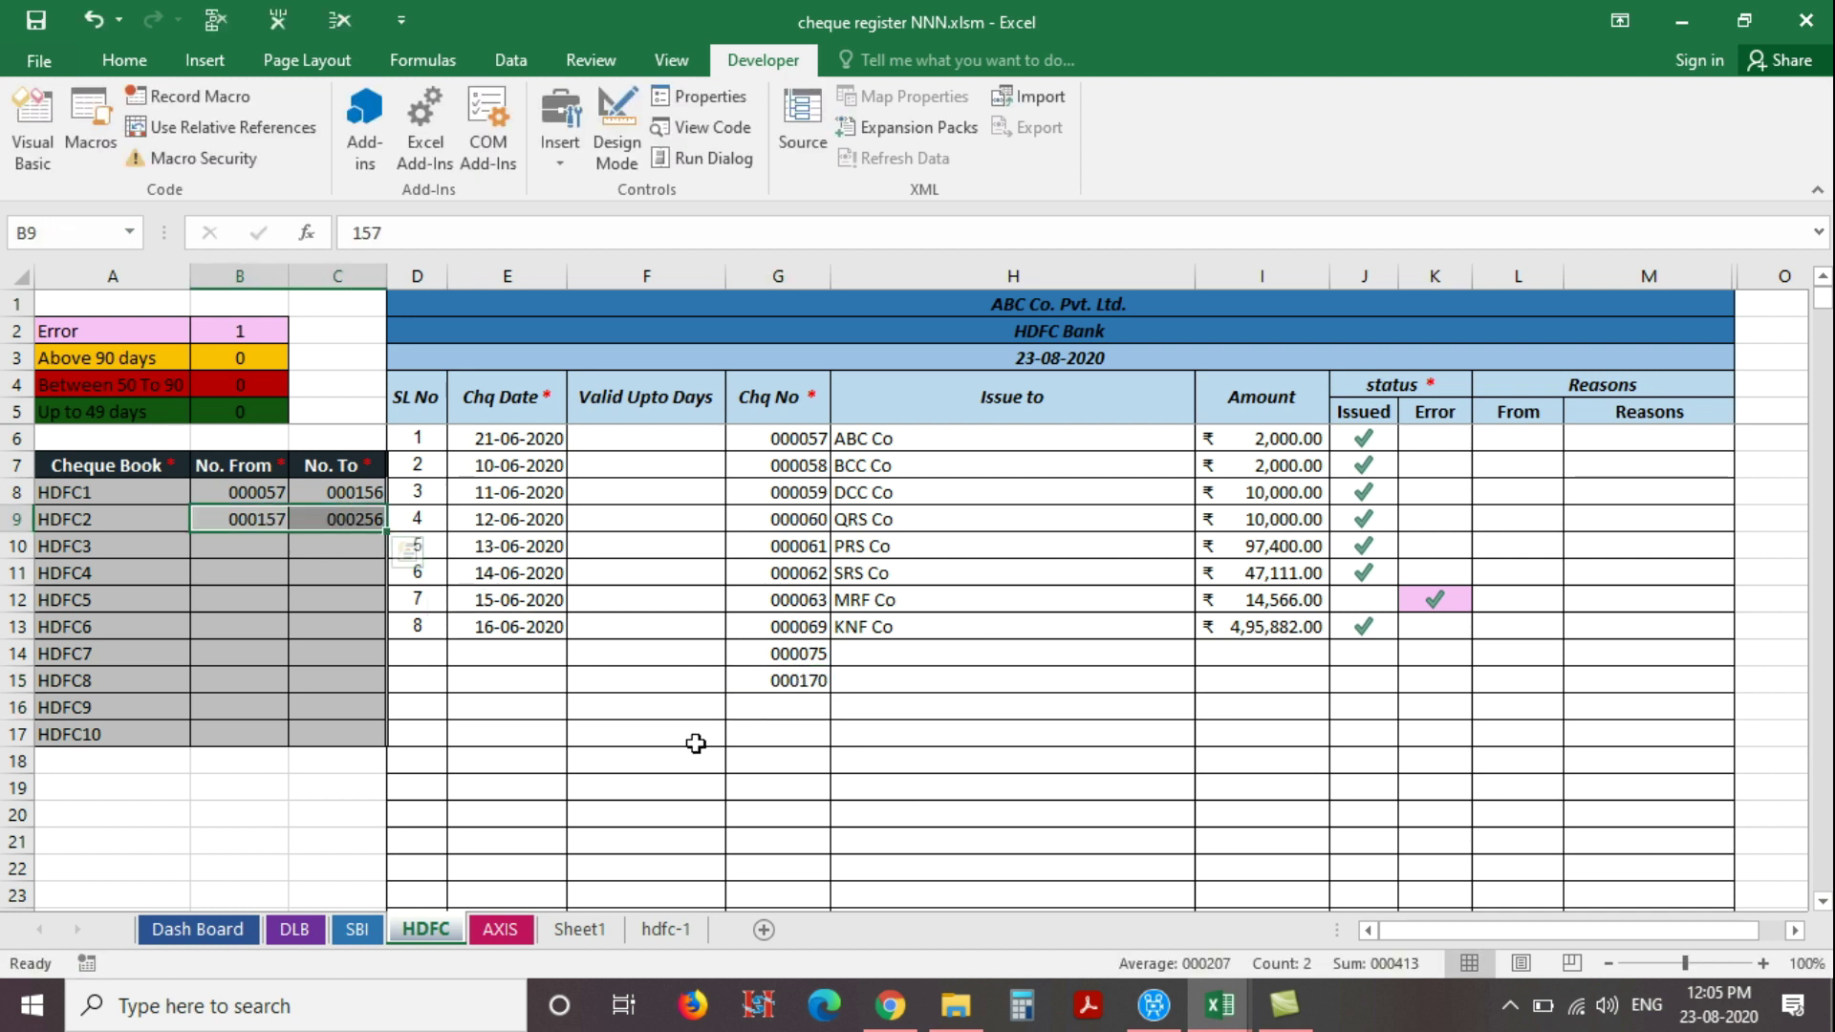
# Run the MakeEm5 macro from the VBA editor and return to the workbook
pyautogui.click(795, 712)
pyautogui.hotkey('alt', 'F11')
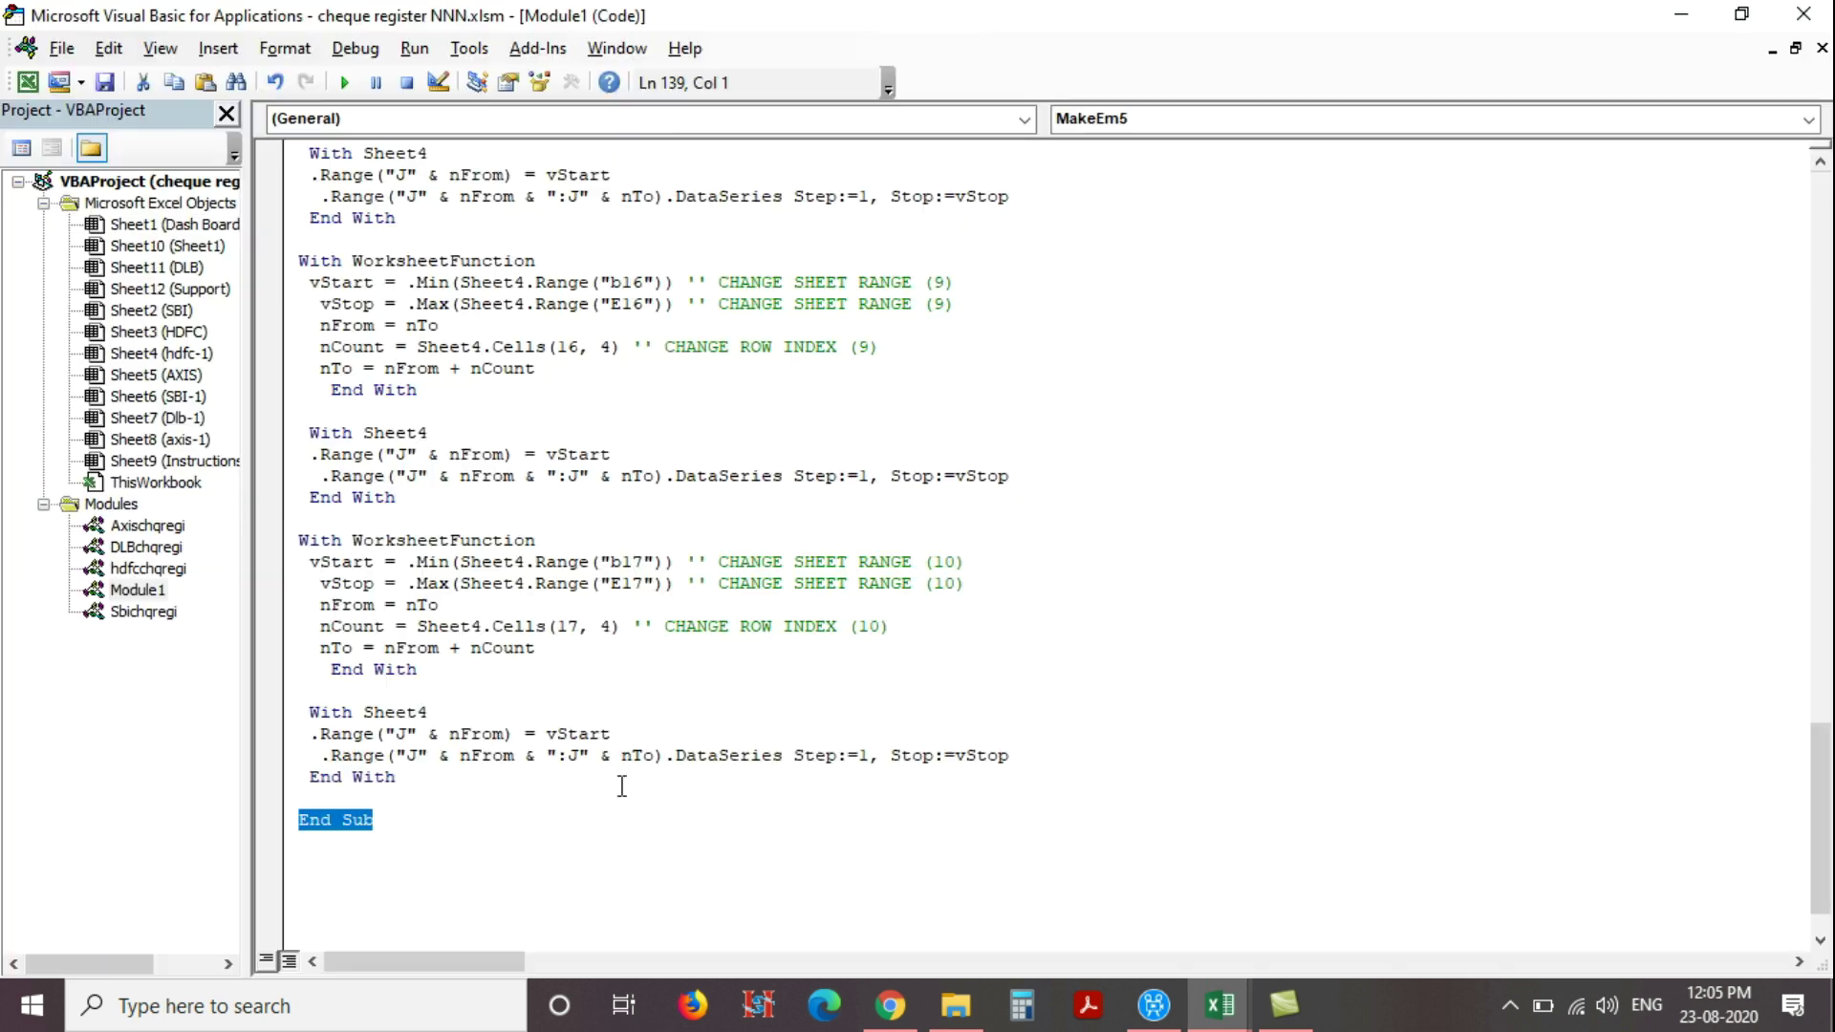
pyautogui.click(346, 83)
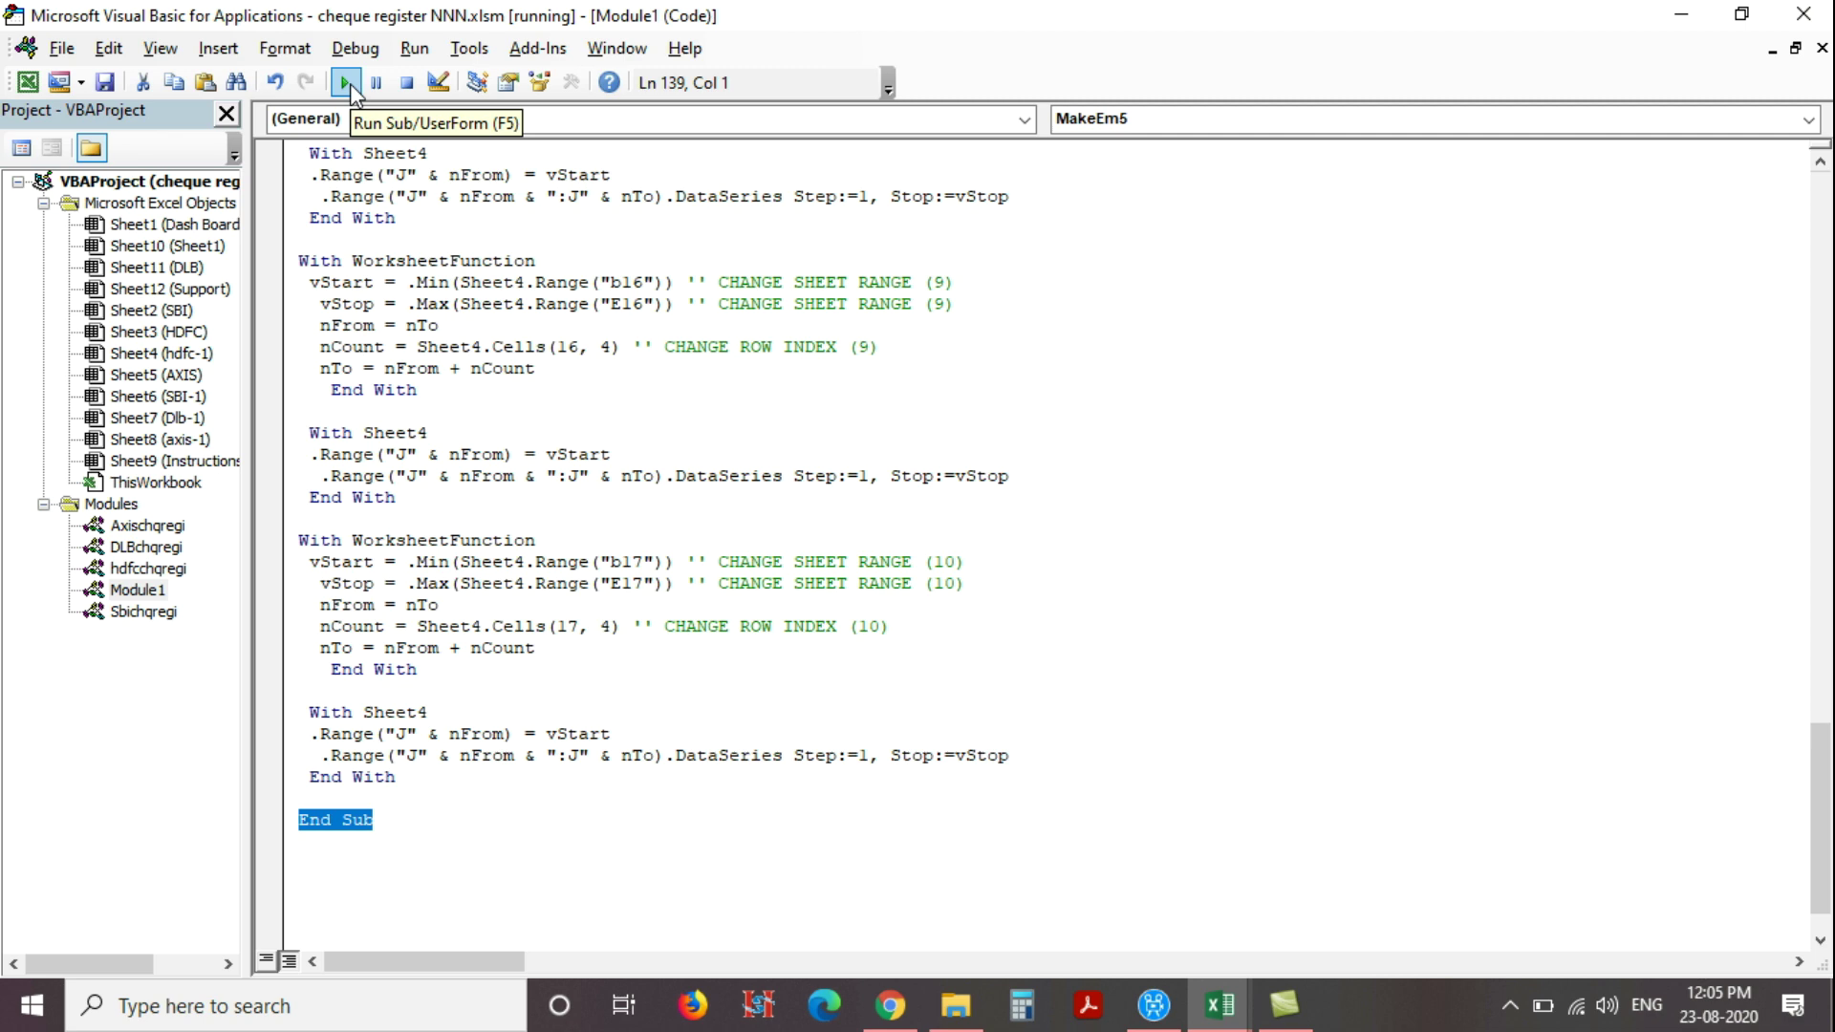
pyautogui.hotkey('alt', 'F11')
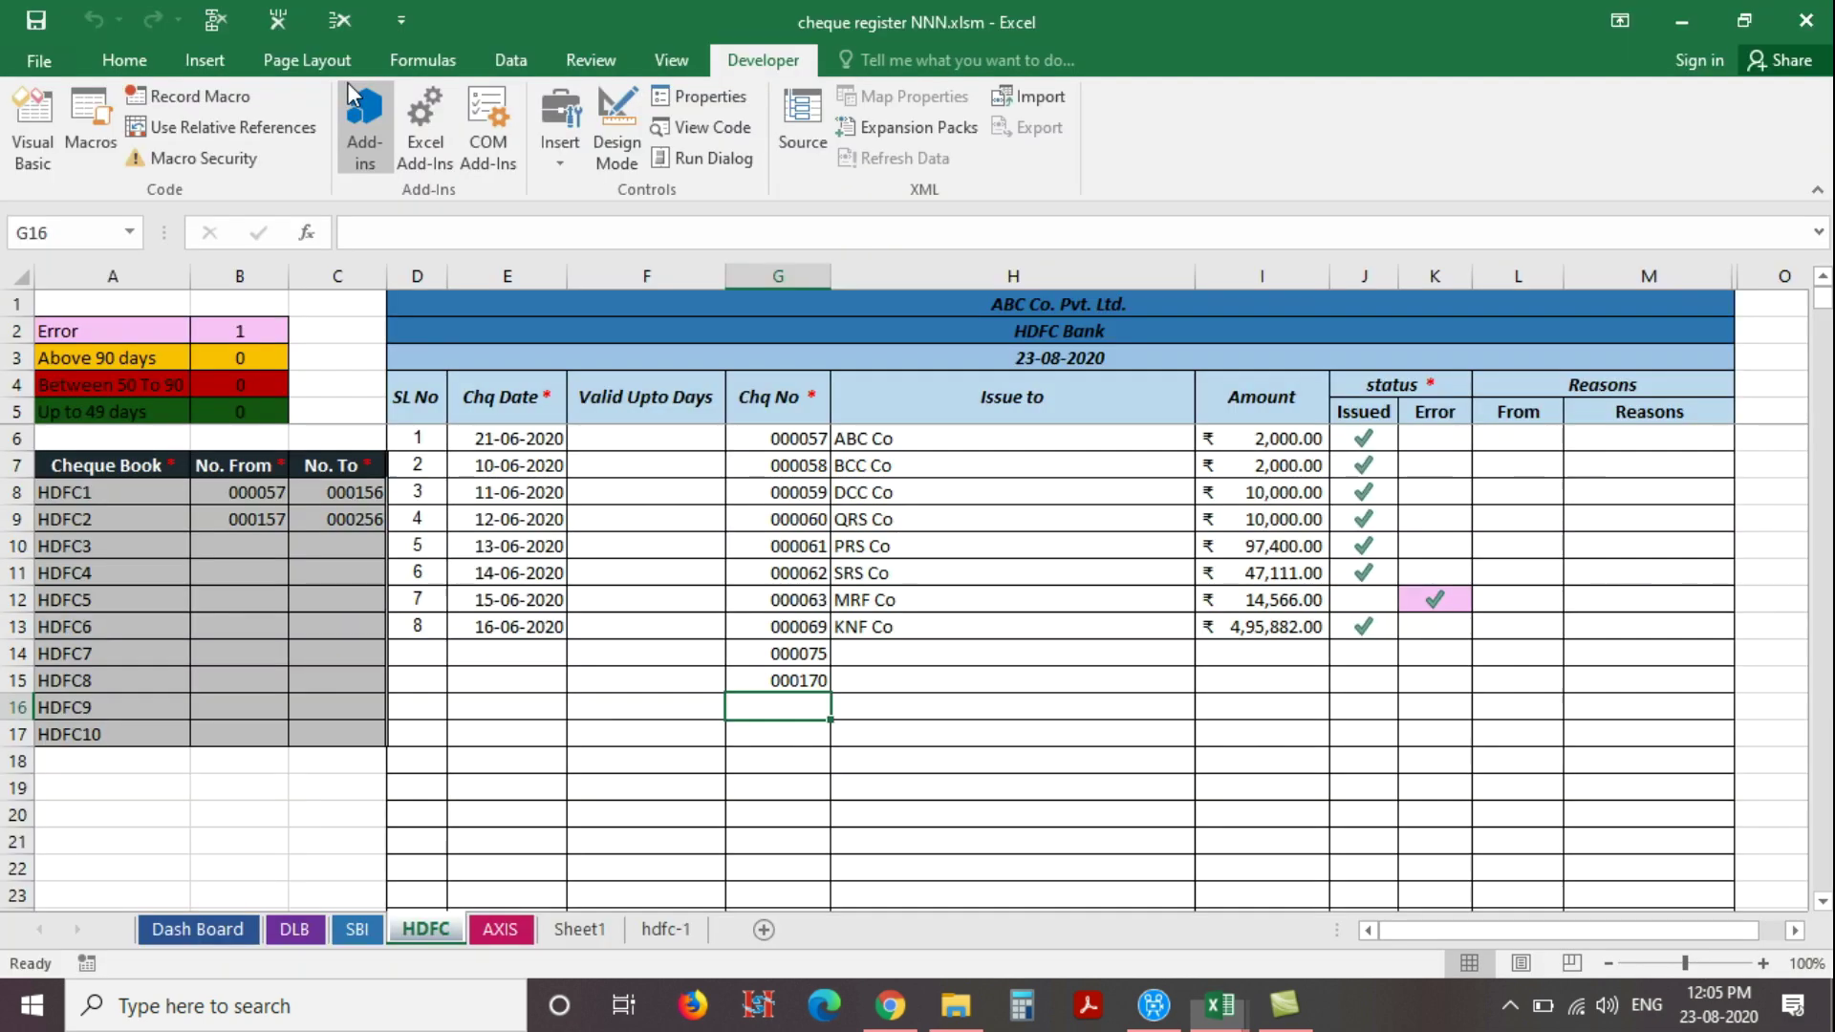
# Check the second book's generated series in J20:J33 and the missing cheque list in column O on the hdfc-1 sheet
pyautogui.click(665, 928)
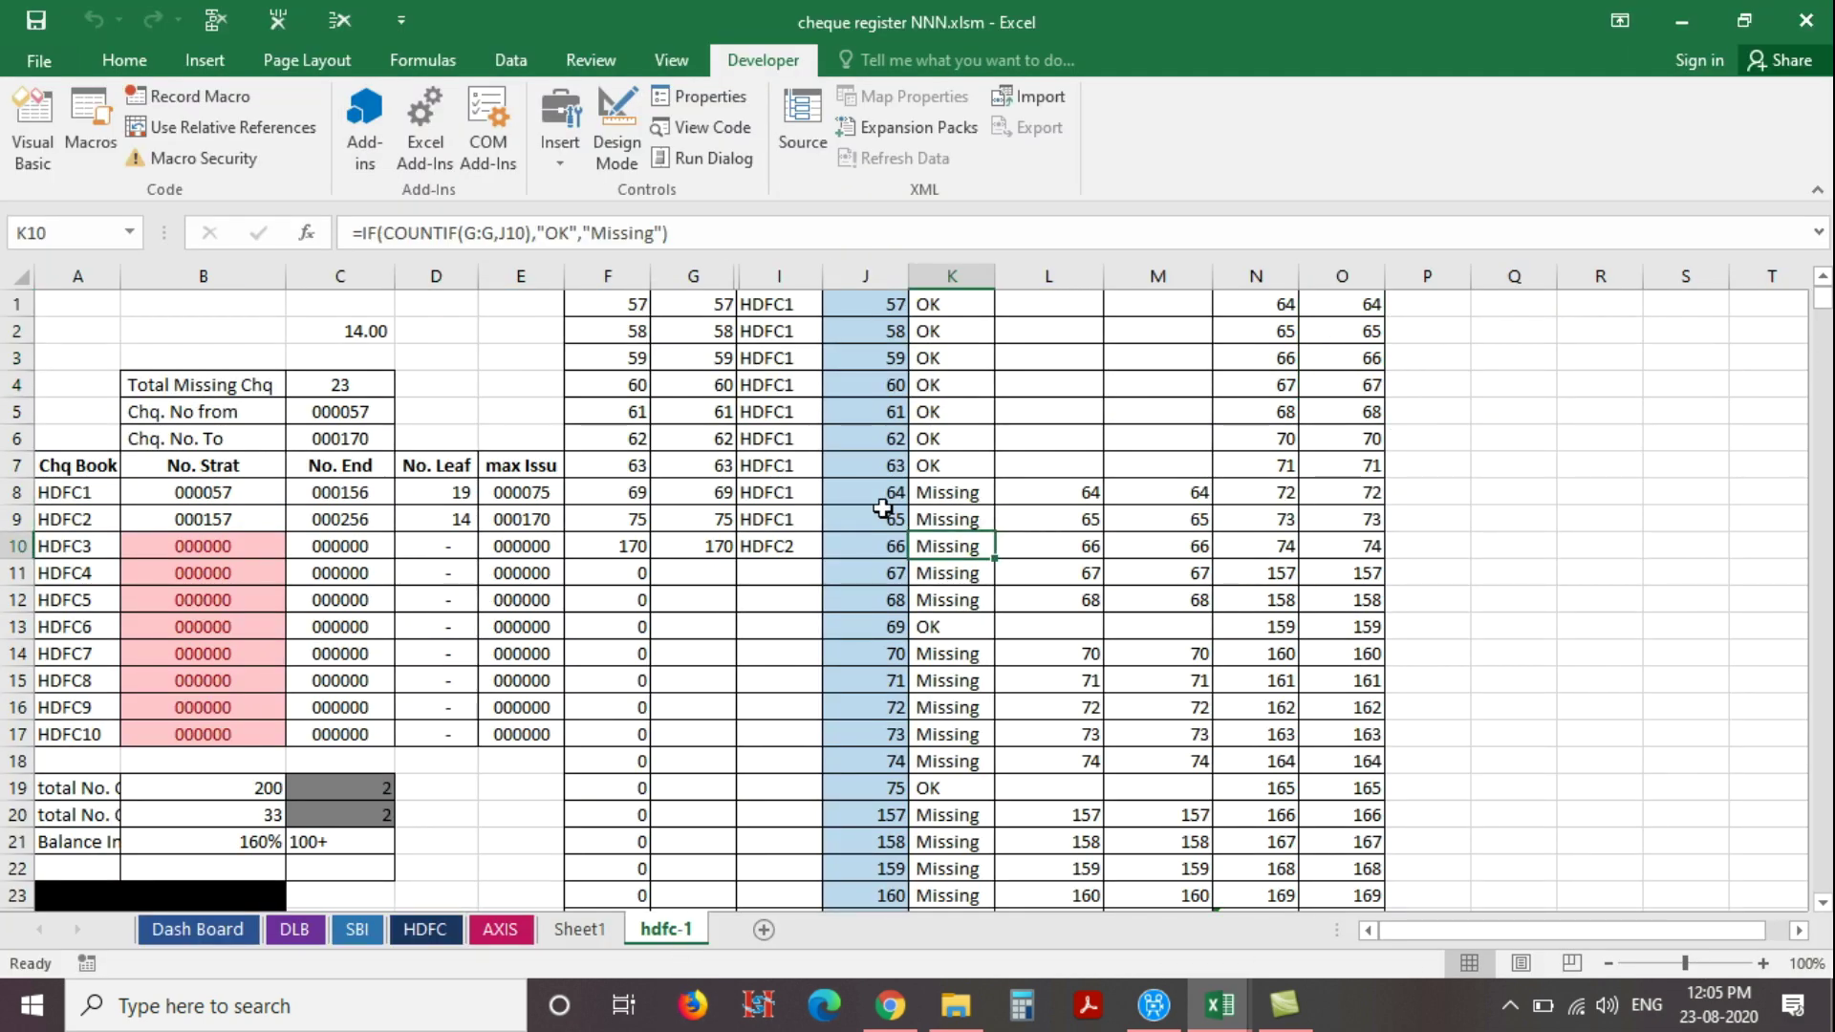
pyautogui.scroll(-4, 917, 525)
pyautogui.moveTo(888, 503); pyautogui.dragTo(882, 841)
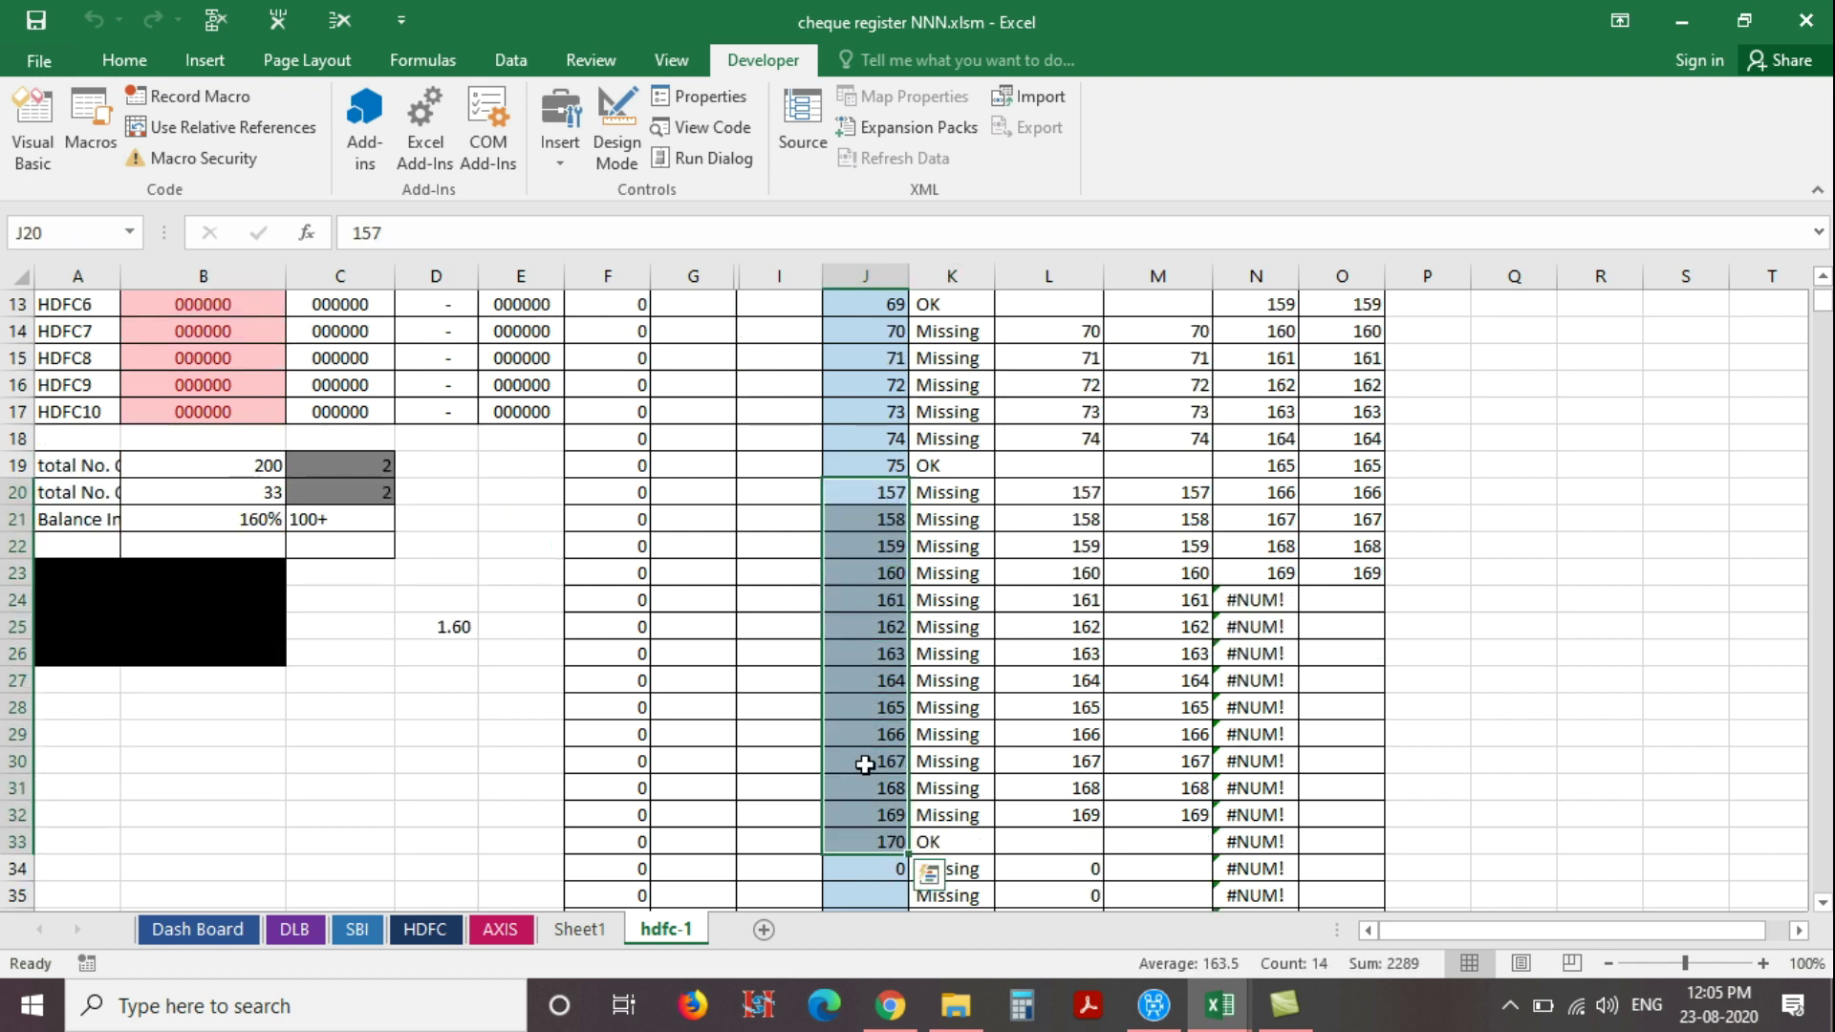
pyautogui.scroll(2, 864, 794)
pyautogui.scroll(2, 865, 814)
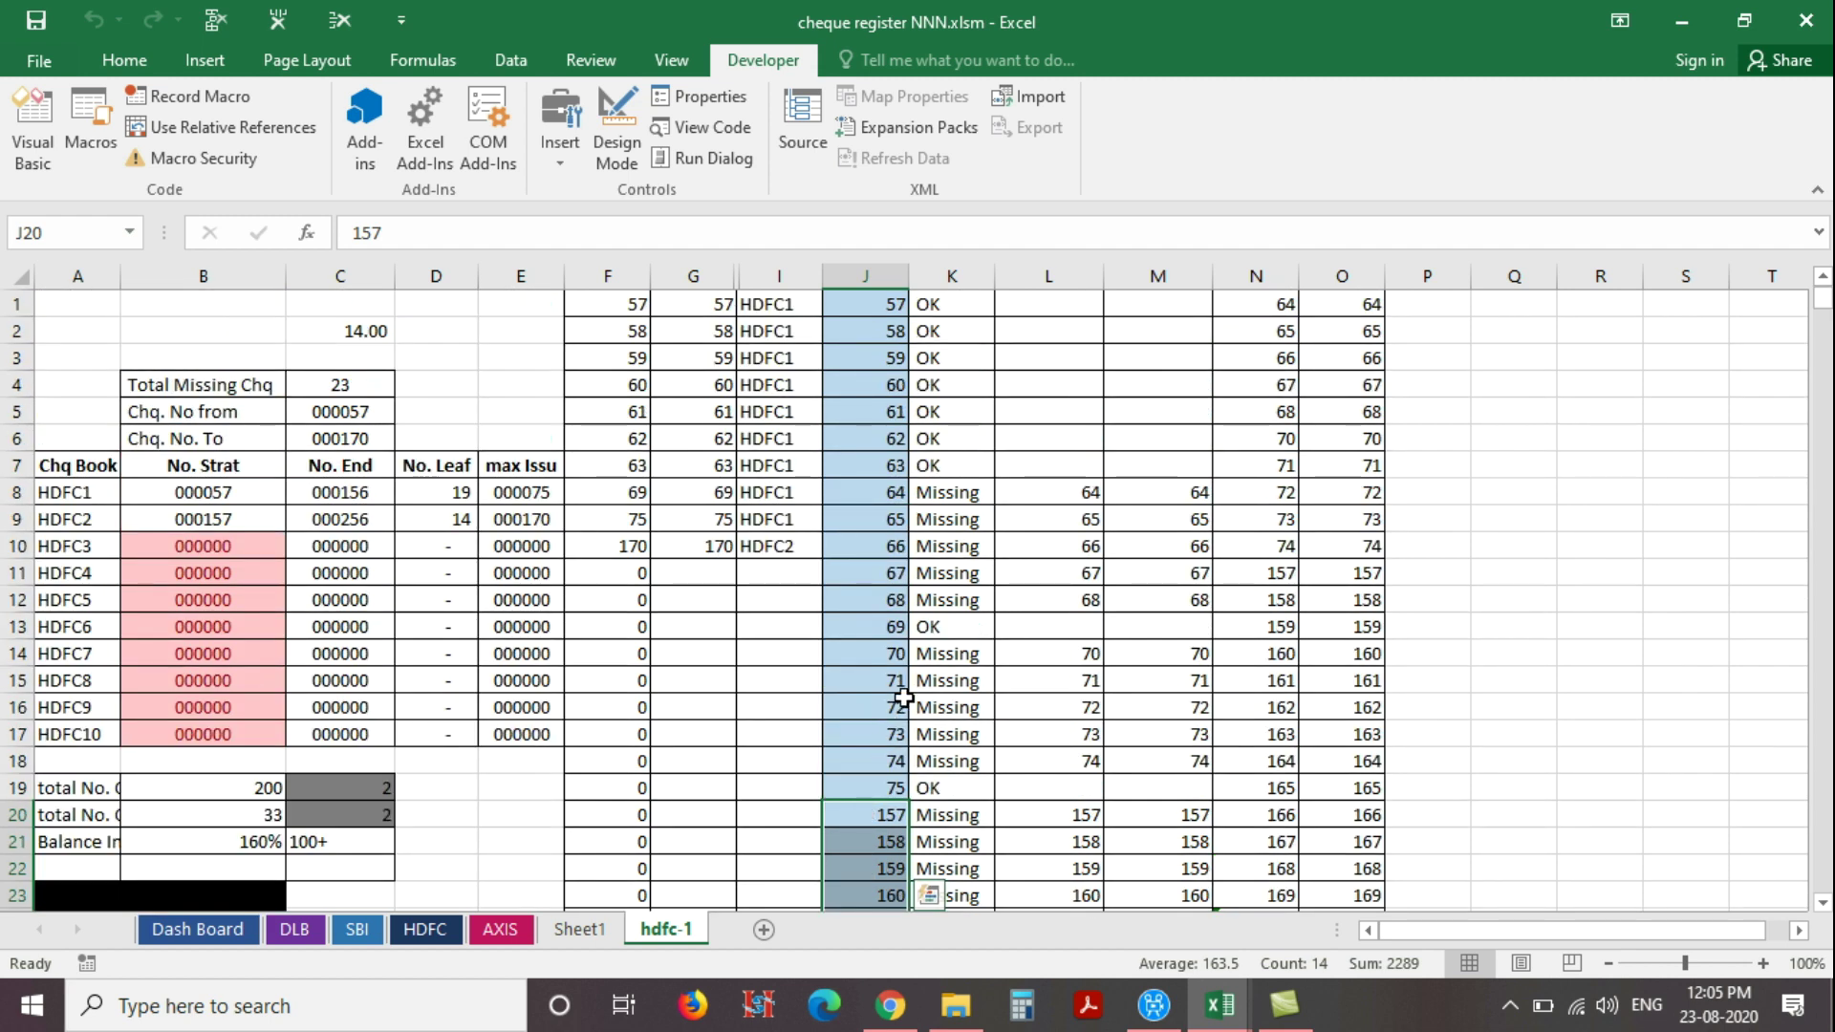
pyautogui.click(1377, 306)
pyautogui.moveTo(1363, 365); pyautogui.dragTo(1359, 761)
pyautogui.scroll(2, 1362, 671)
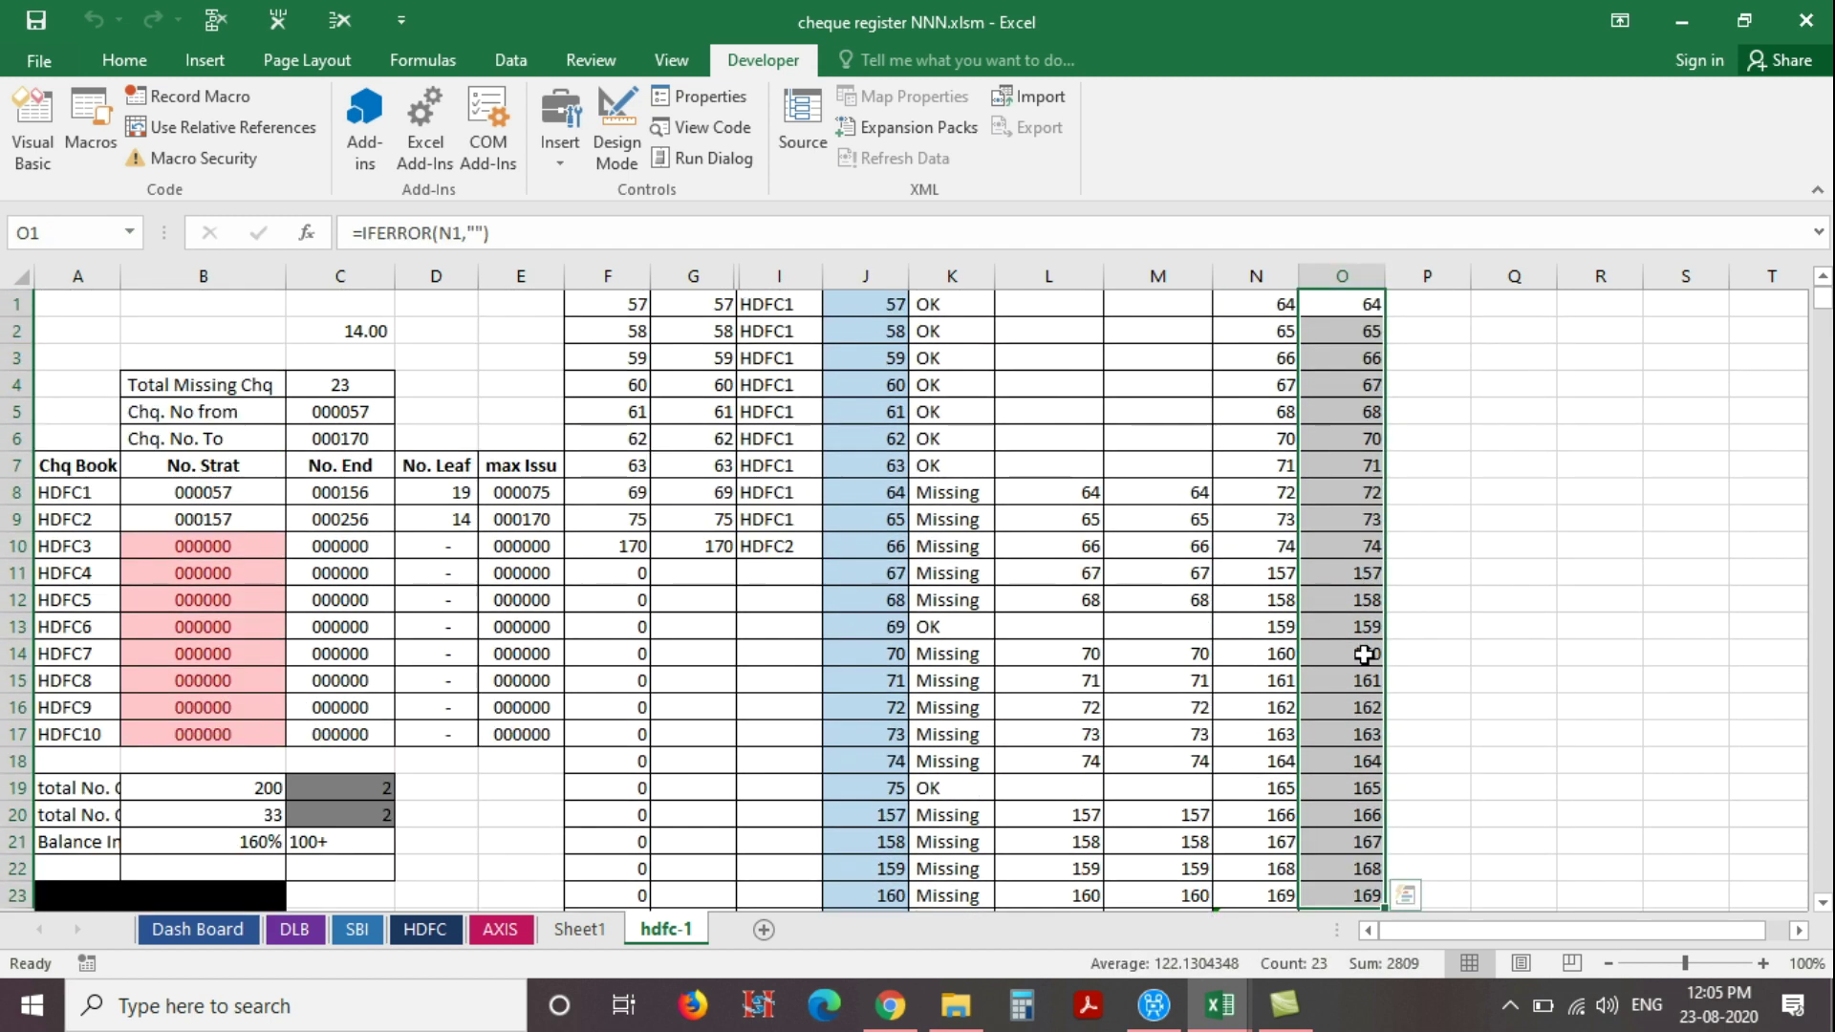
# Paste hdfc-1 cells O1:O5 as links into Sheet1 from J23 under HDFC's missed cheque numbers, and fill the formulas down to J39
pyautogui.click(1360, 466)
pyautogui.moveTo(1342, 314); pyautogui.dragTo(1361, 413)
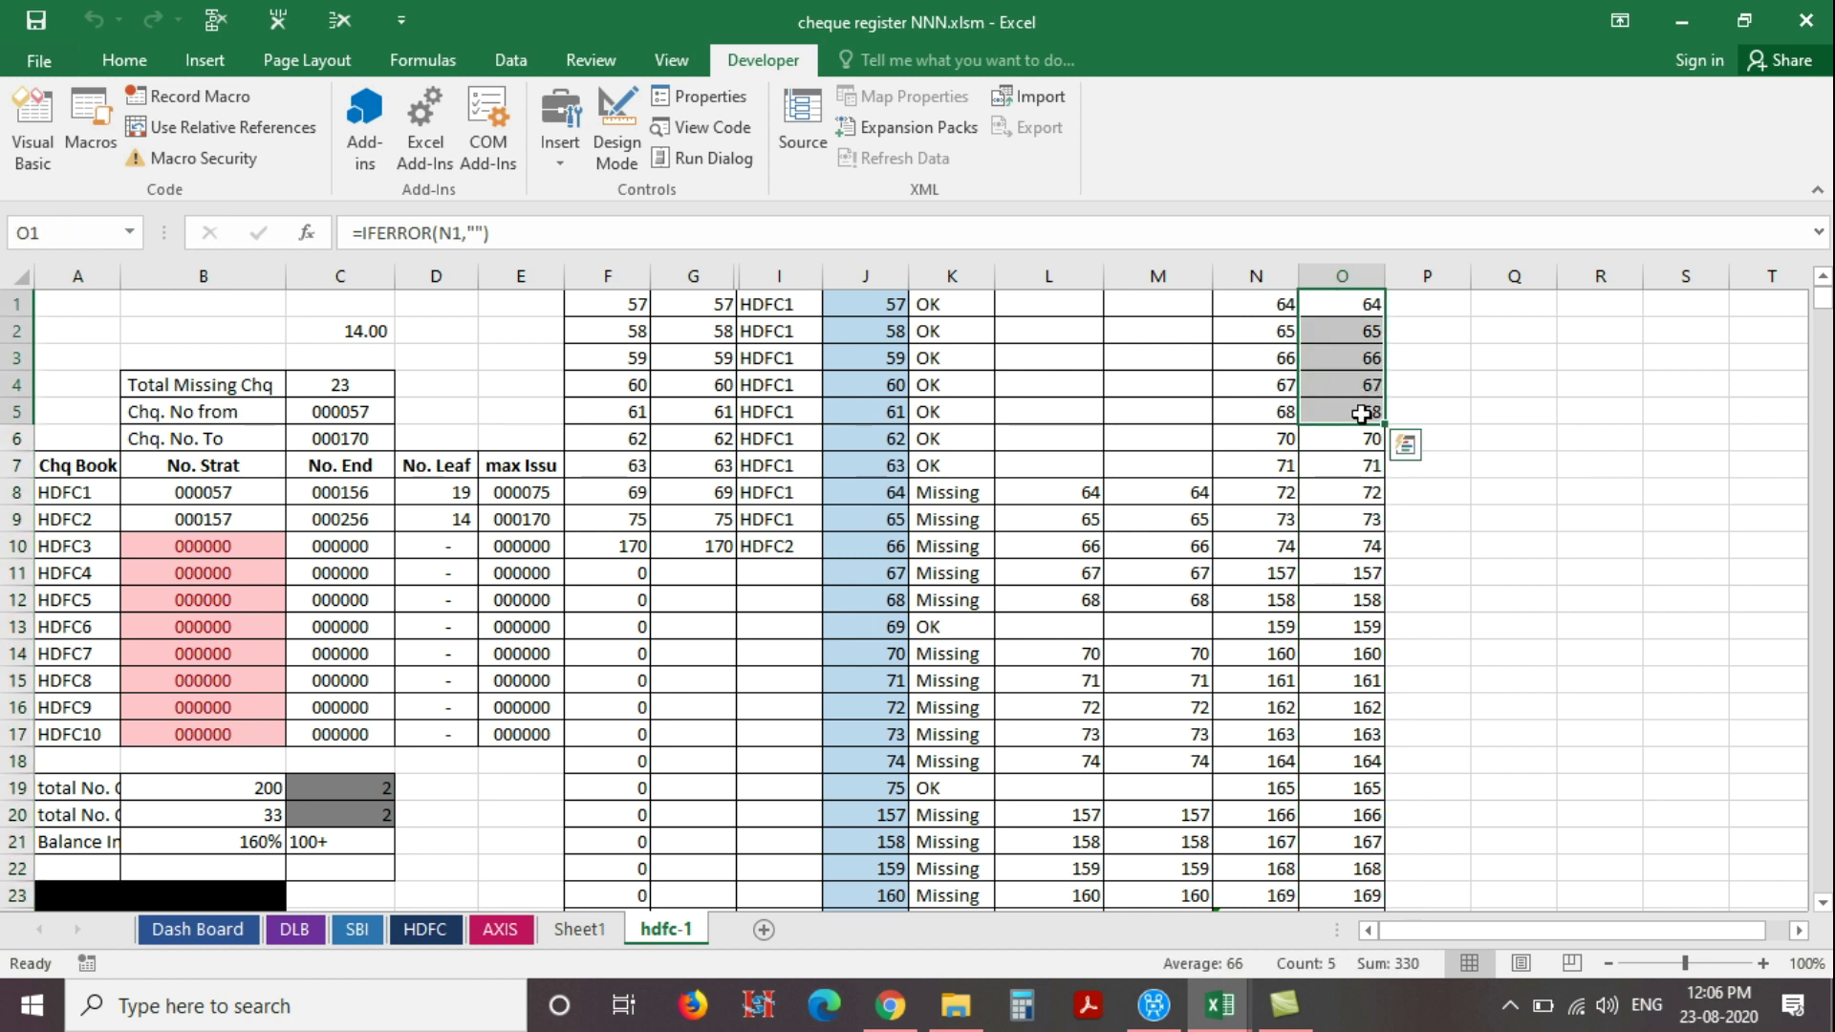
pyautogui.hotkey('ctrl', 'c')
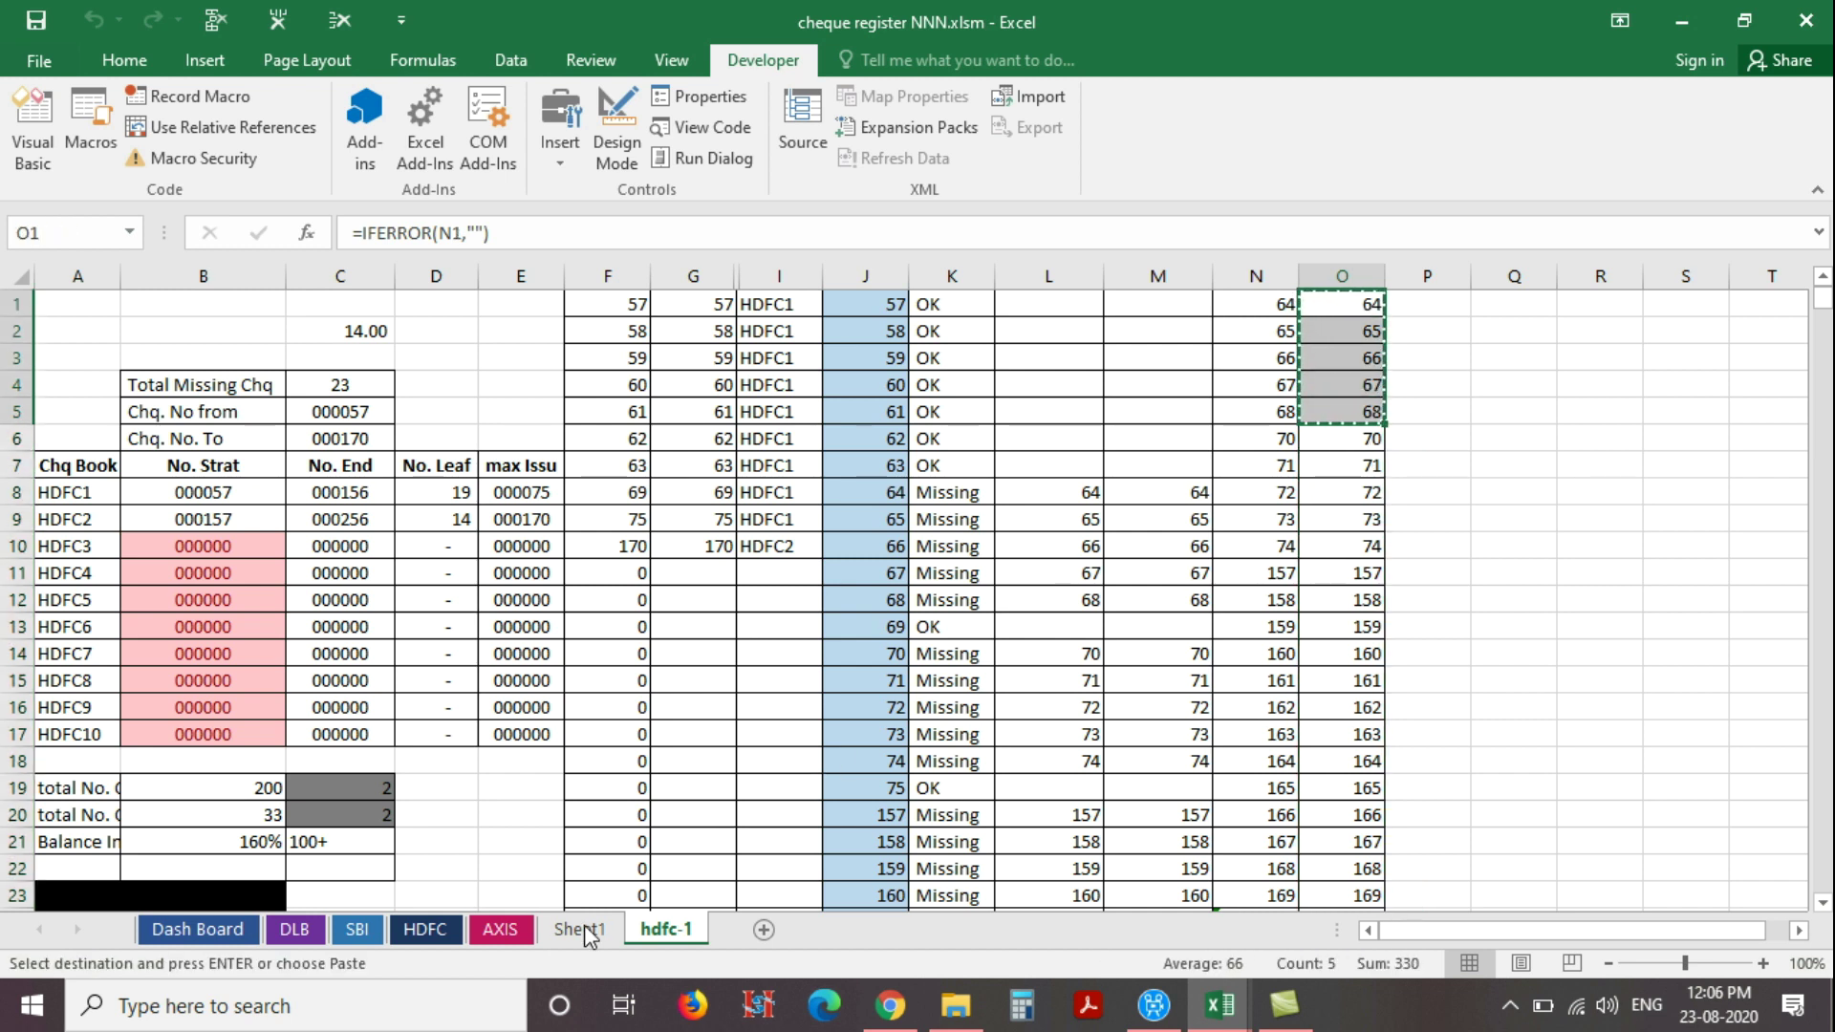
pyautogui.click(573, 932)
pyautogui.rightClick(871, 505)
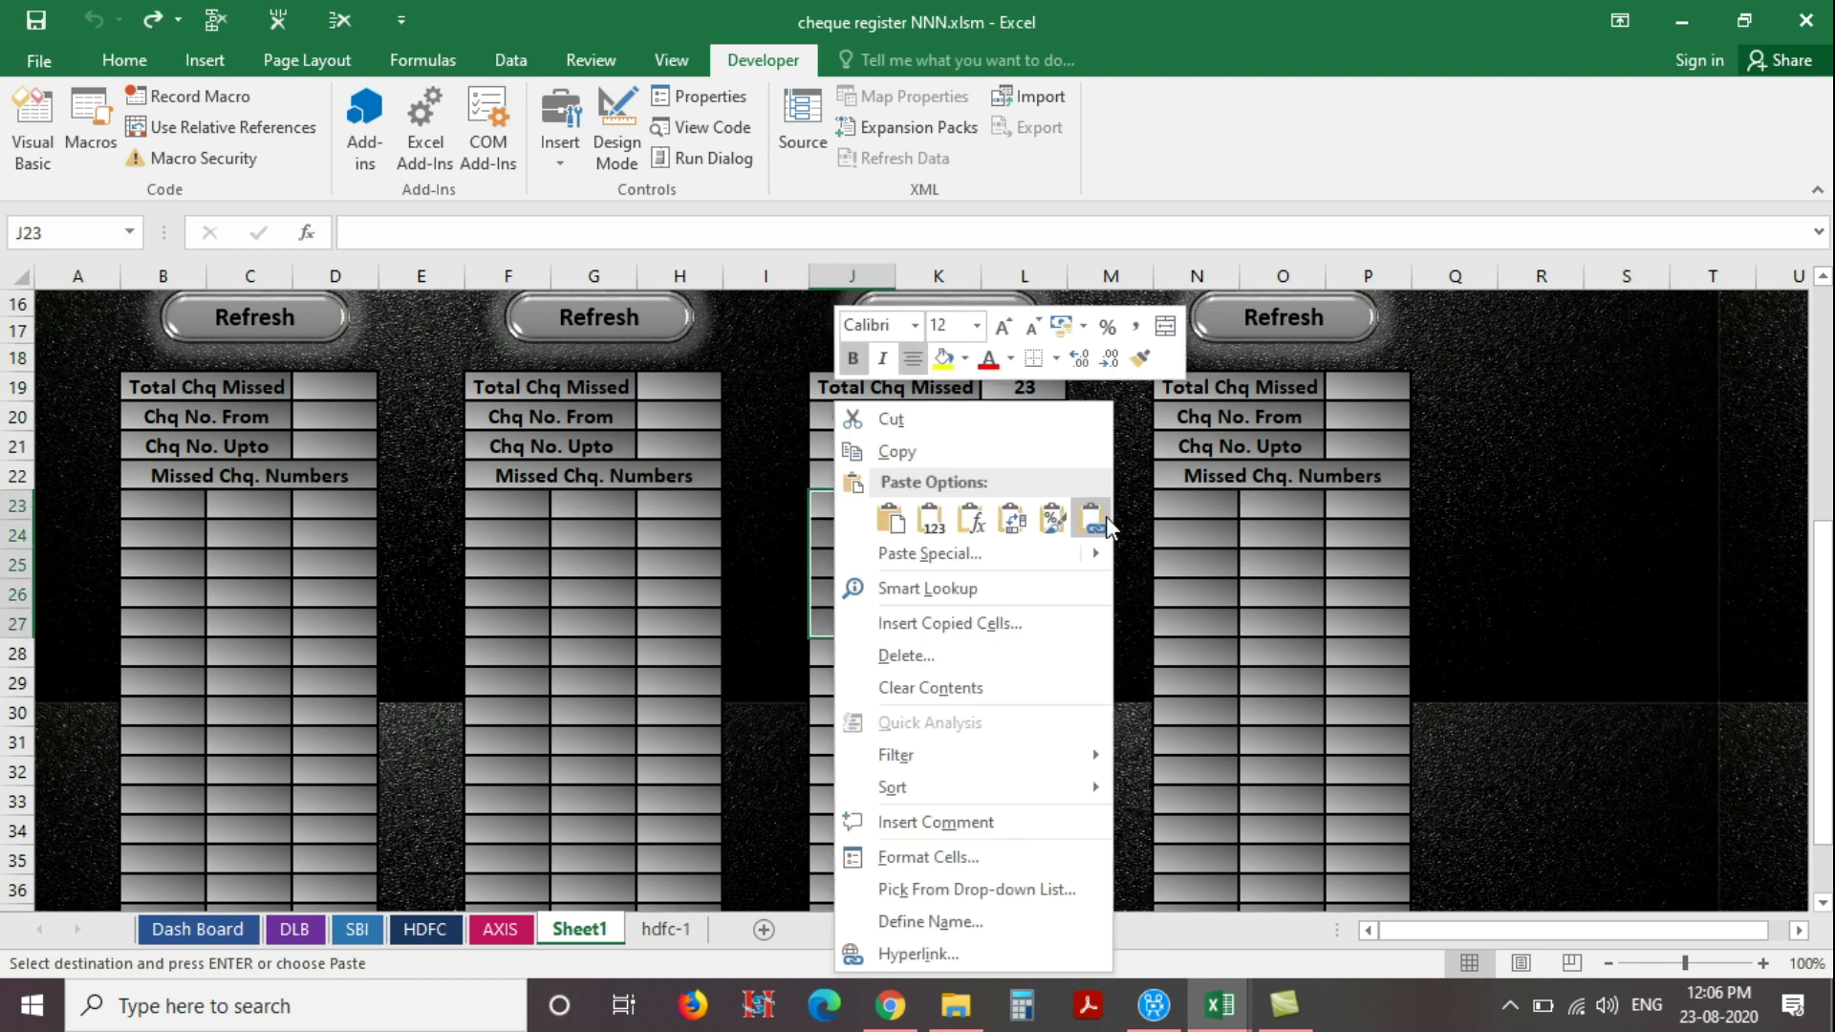
pyautogui.click(1090, 518)
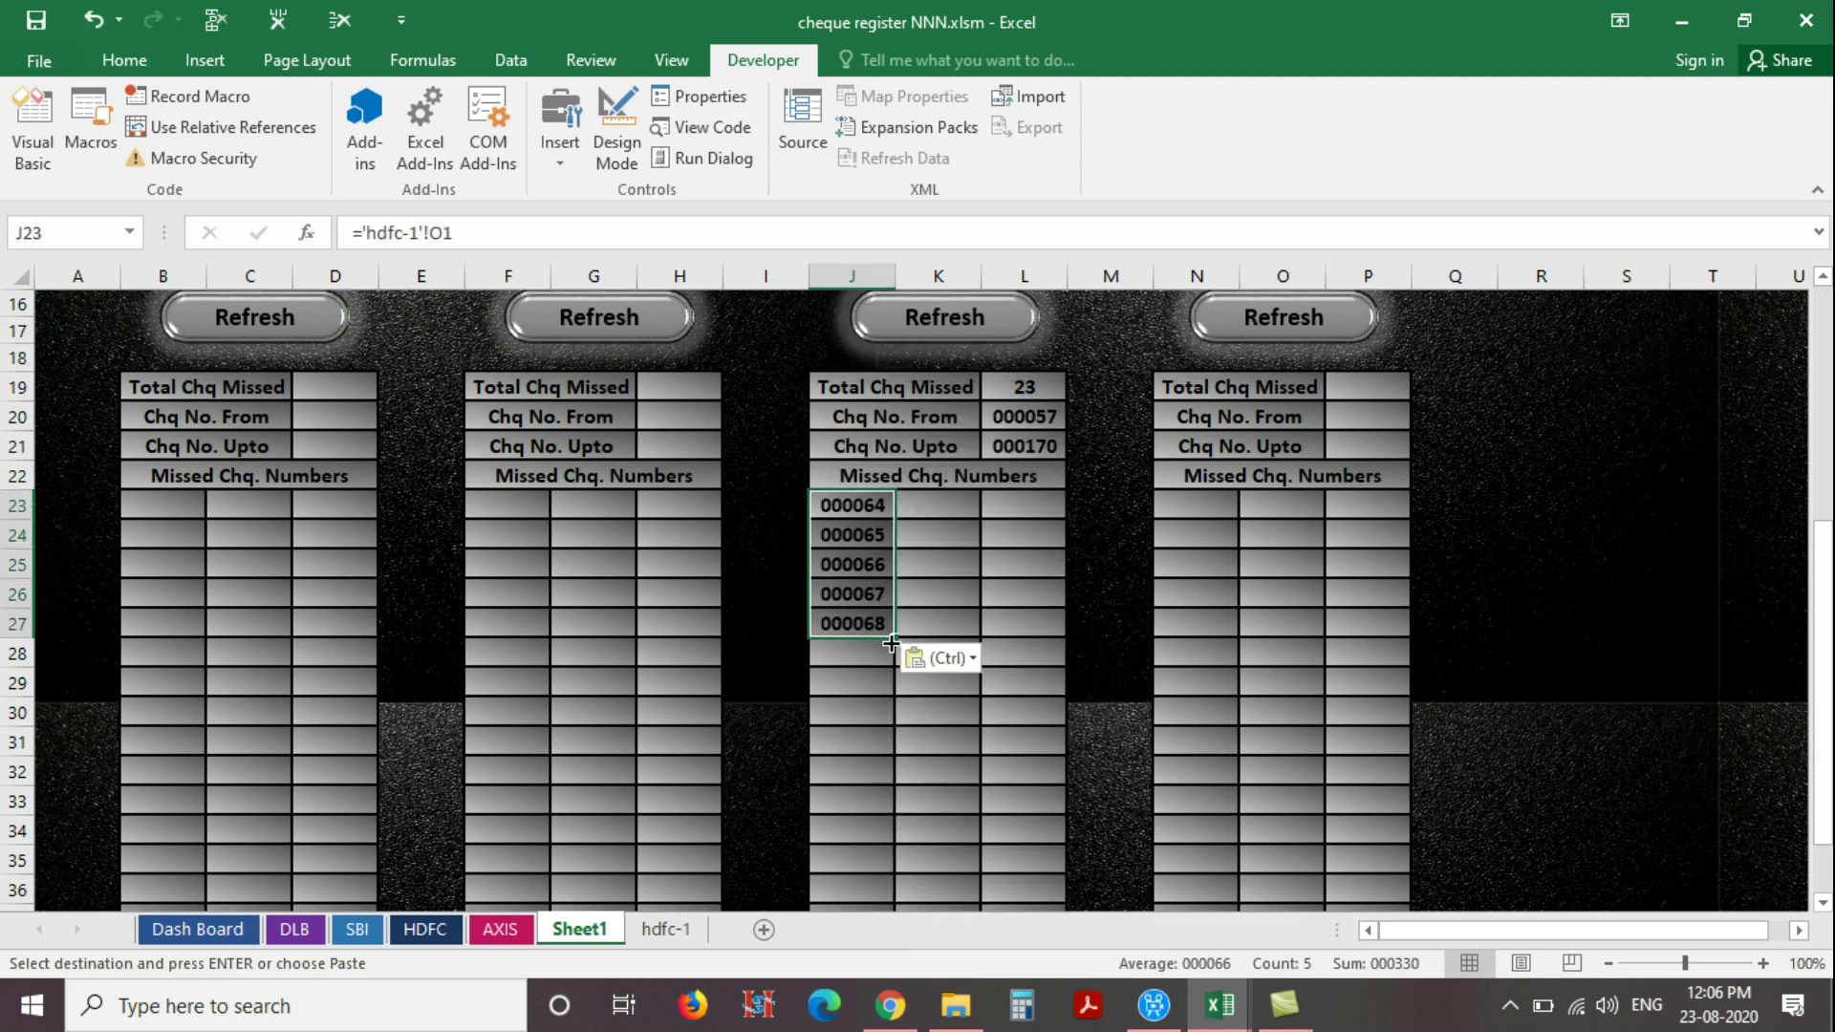
pyautogui.moveTo(895, 636); pyautogui.dragTo(885, 865)
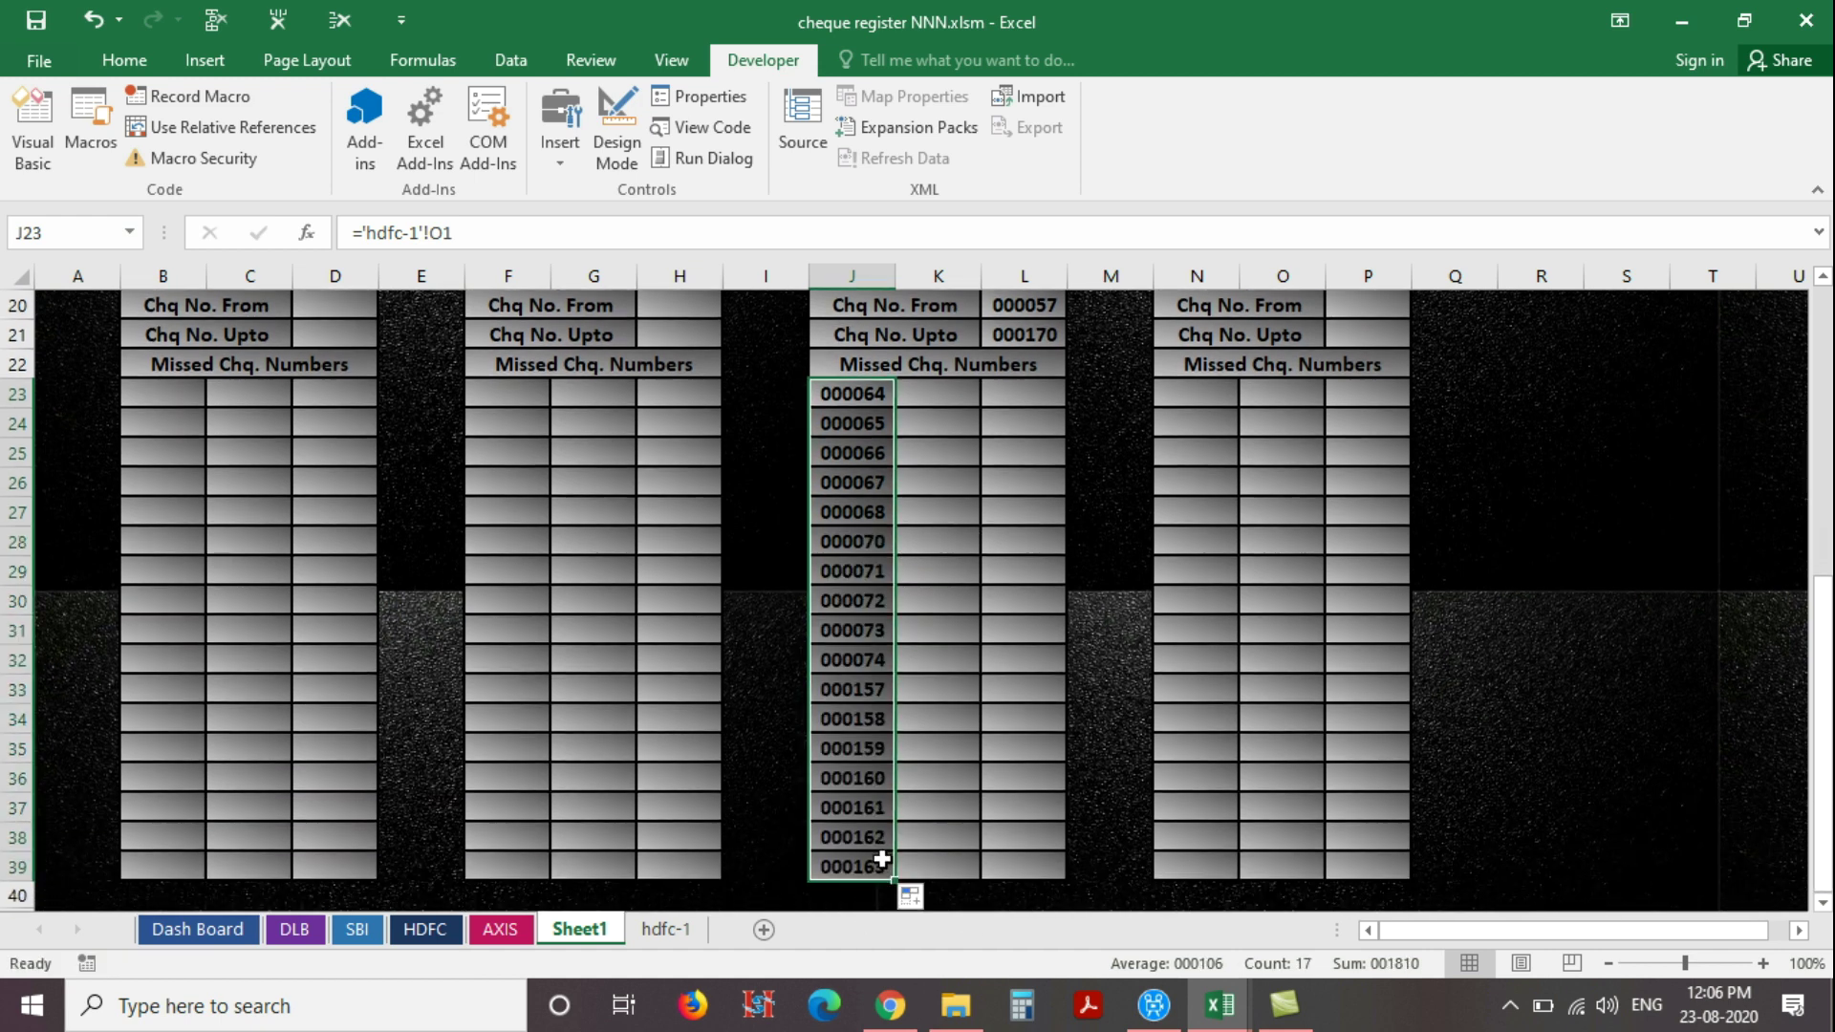
# Continue the missed cheque list by entering ='hdfc-1'!O18 in K23, based on J39's formula, and fill it down to K39
pyautogui.doubleClick(878, 865)
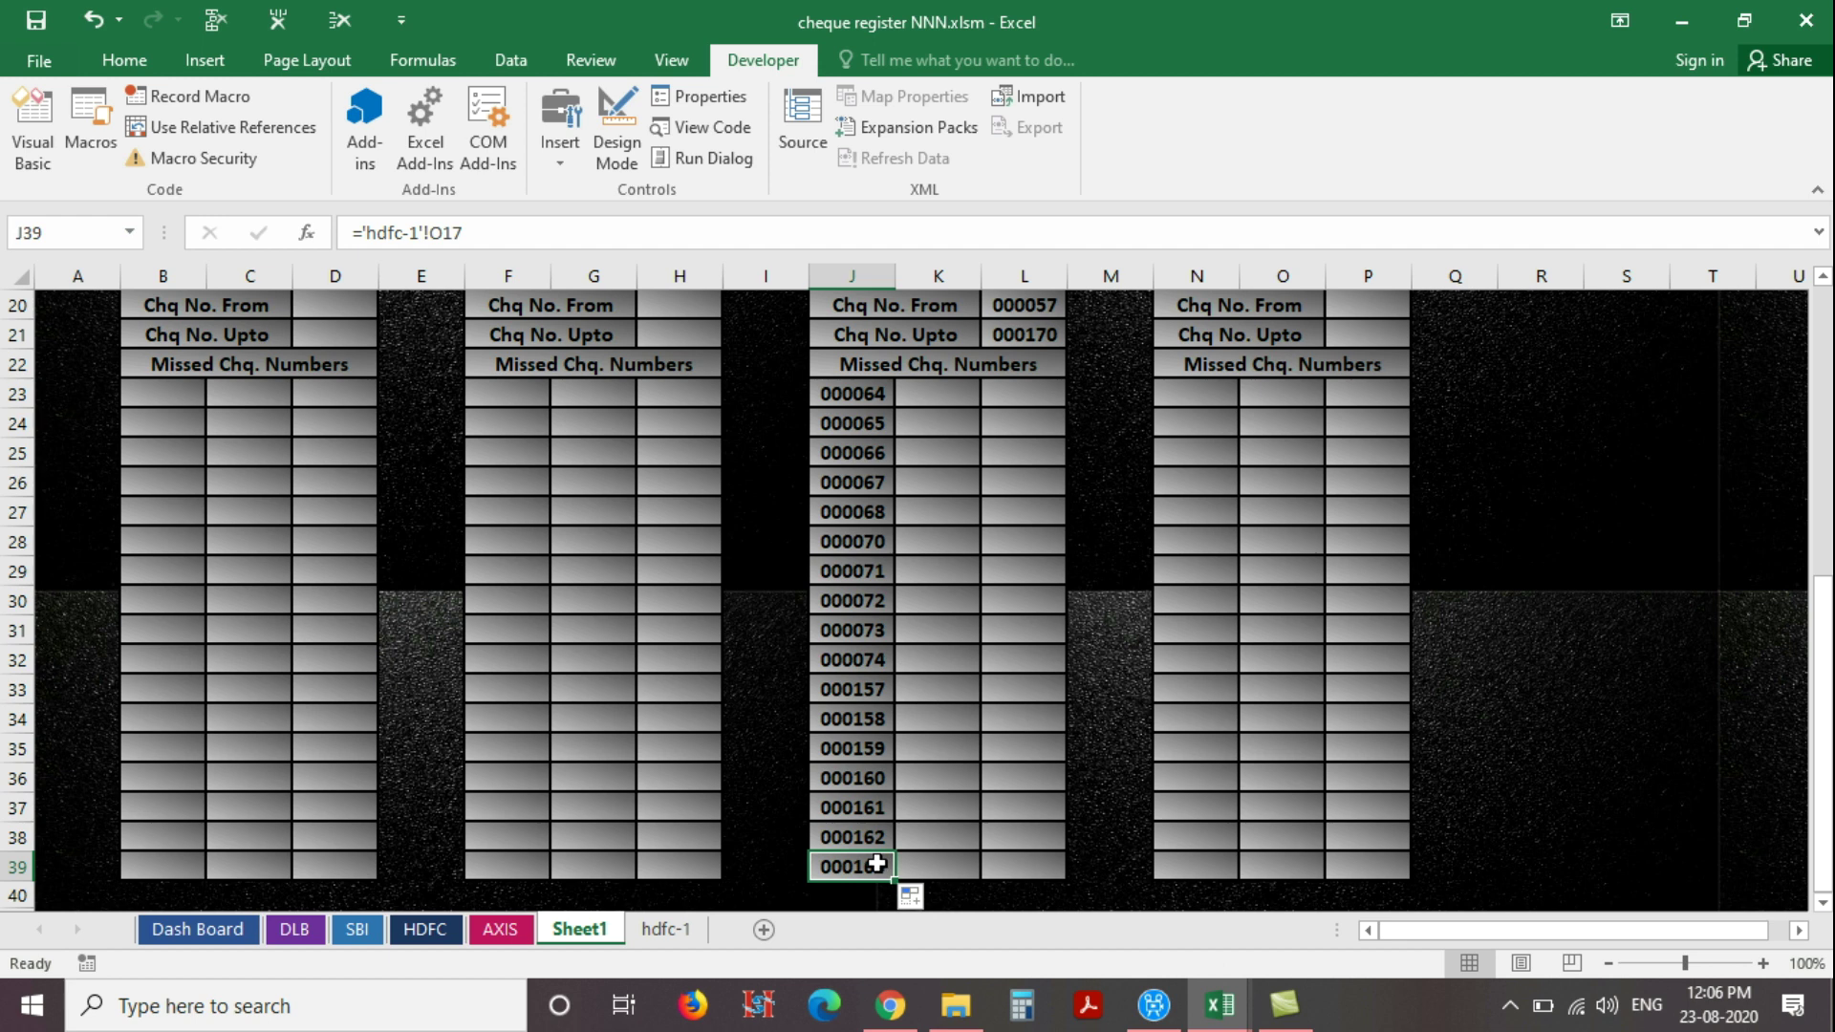
pyautogui.moveTo(910, 867); pyautogui.dragTo(791, 873)
pyautogui.hotkey('ctrl', 'c')
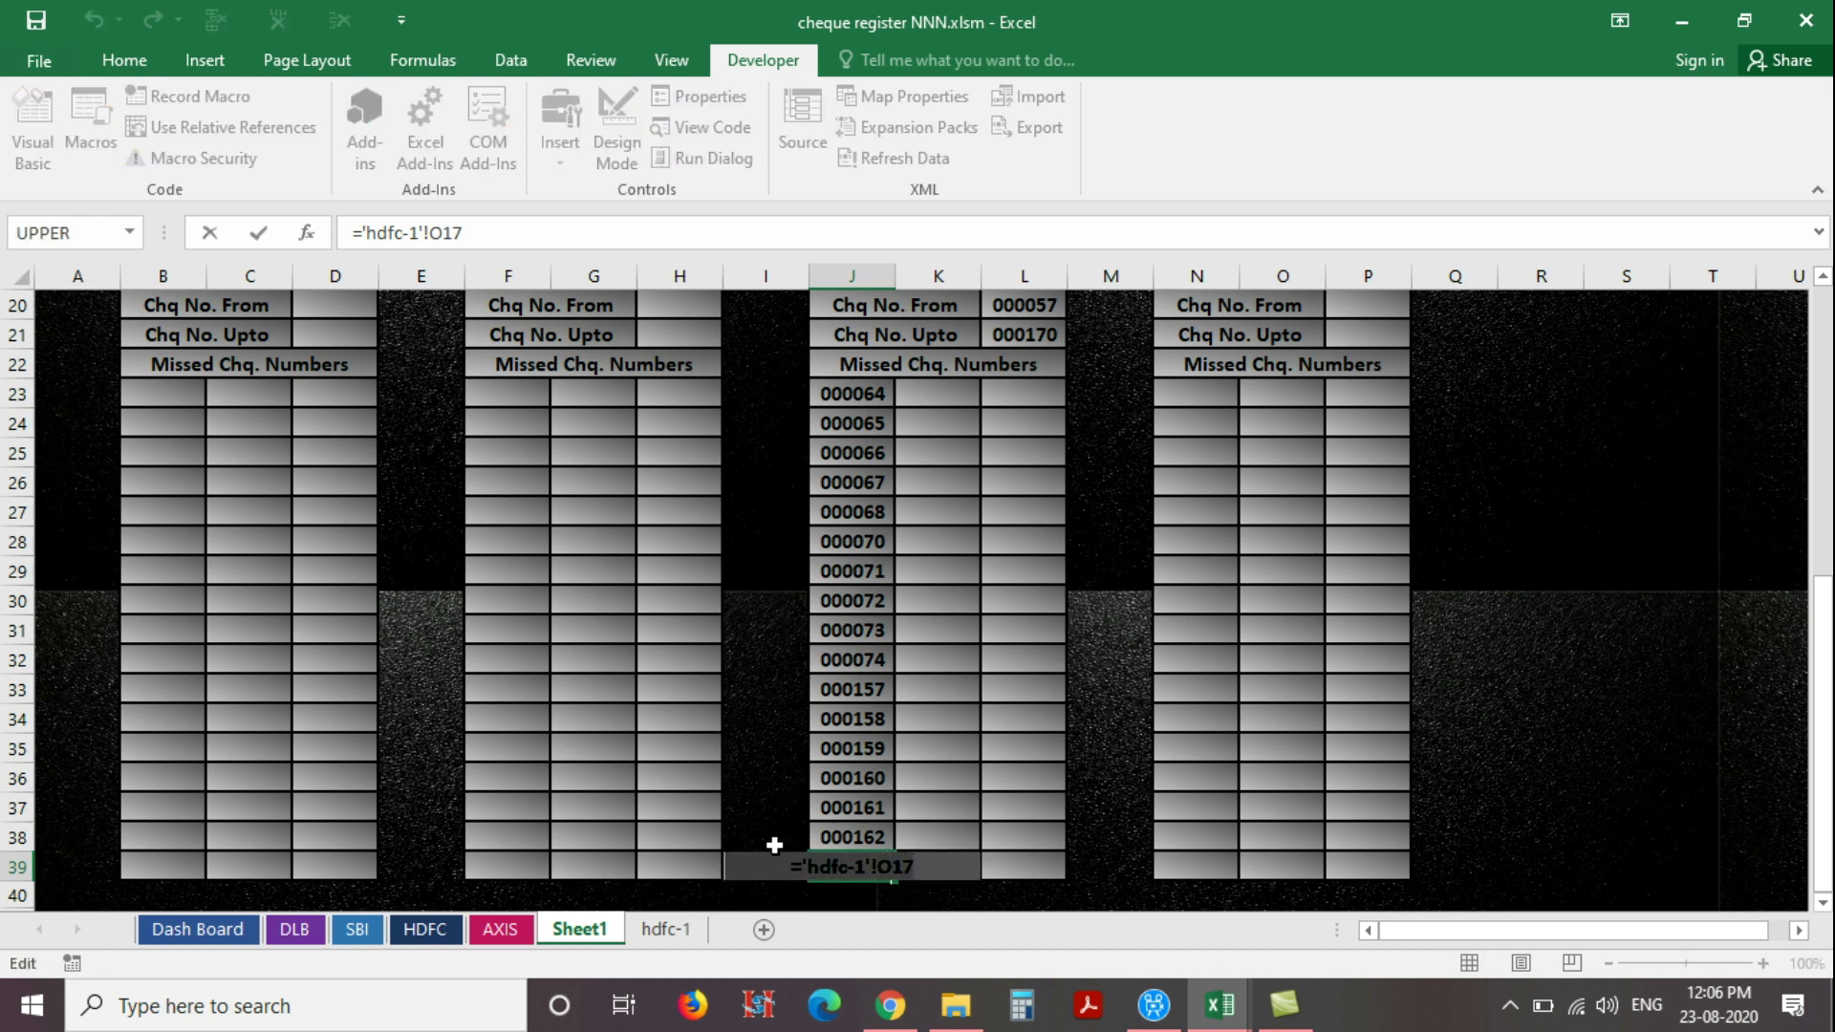
pyautogui.press('Escape')
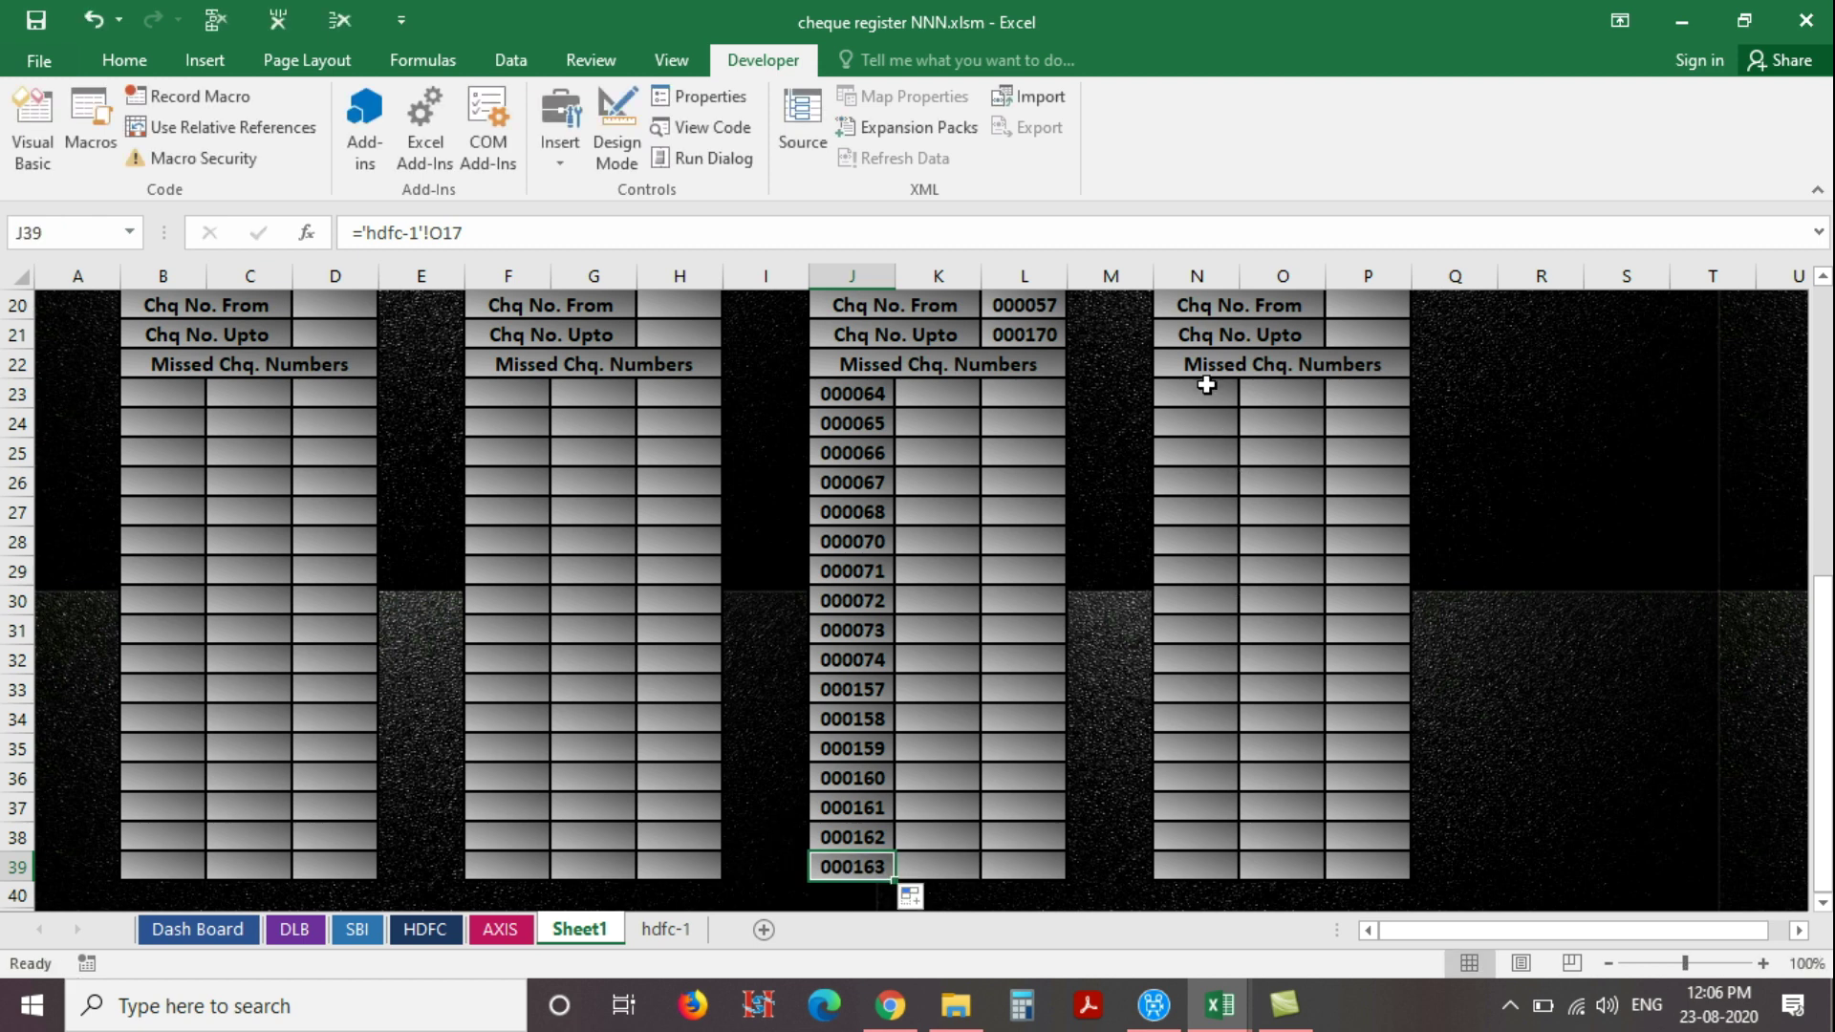
pyautogui.doubleClick(970, 390)
pyautogui.hotkey('ctrl', 'v')
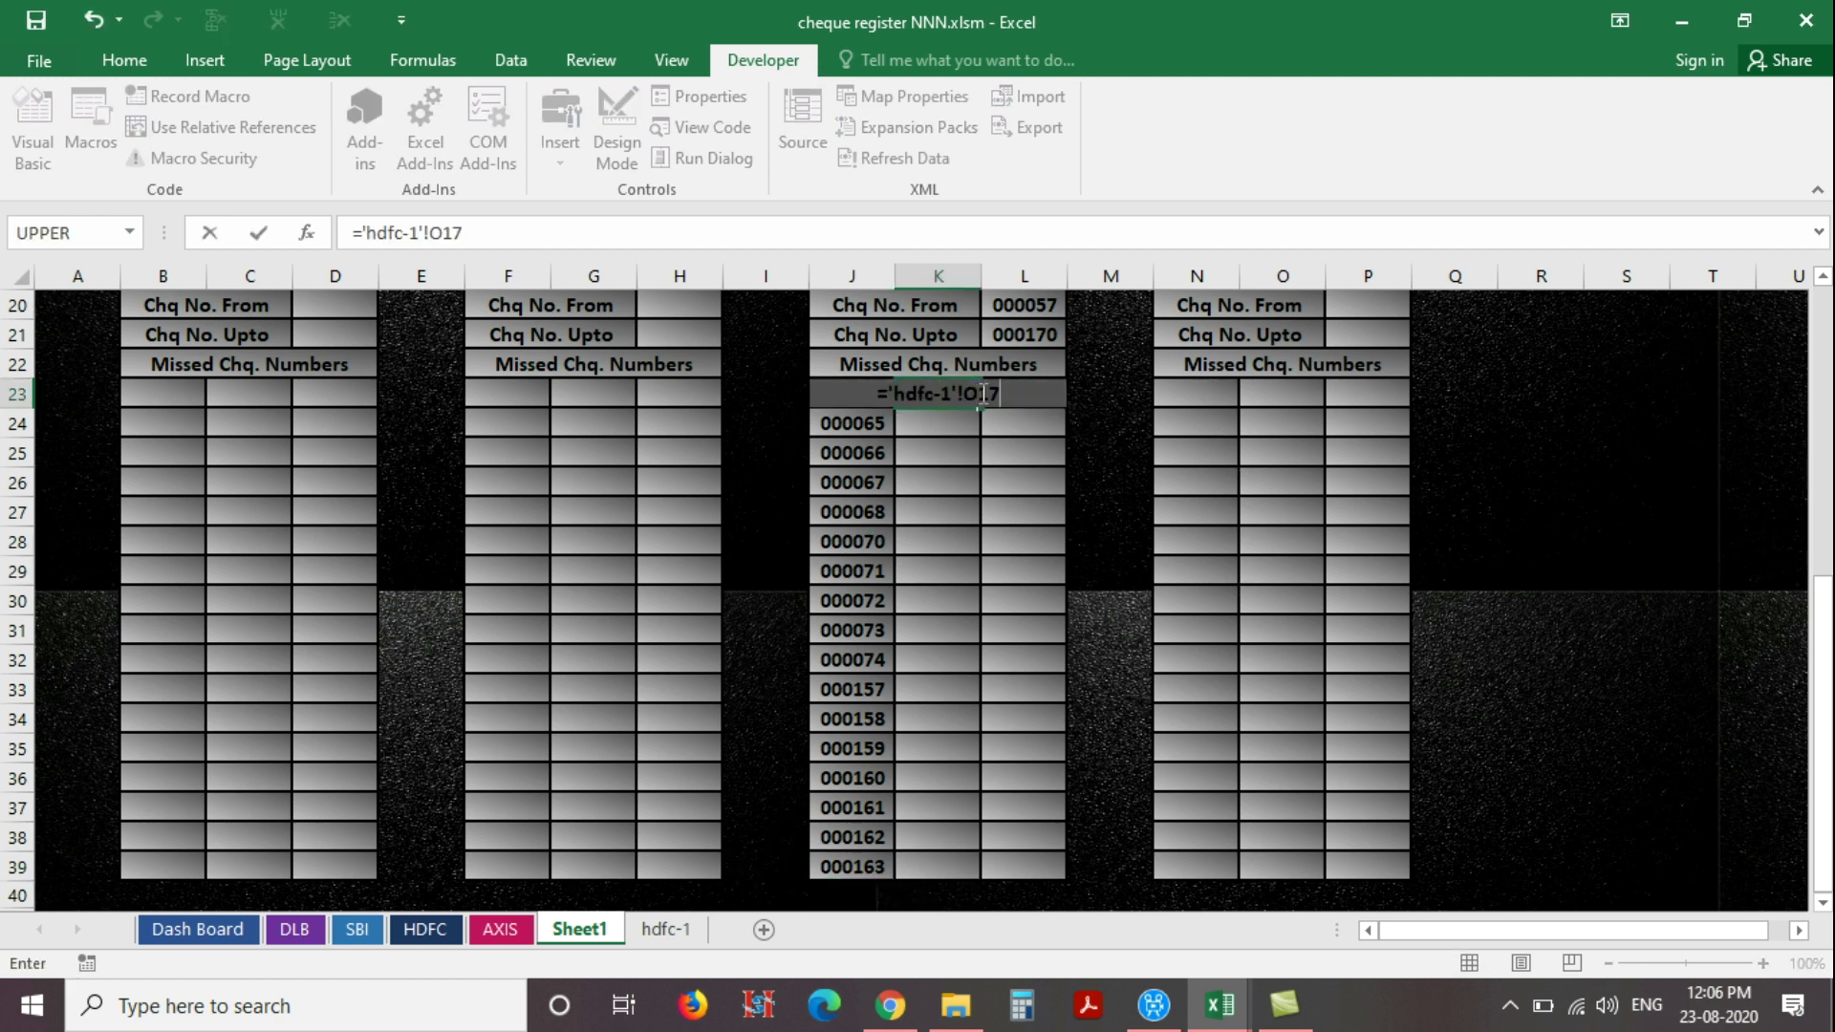
pyautogui.press('BackSpace')
pyautogui.write('8')
pyautogui.hotkey('ctrl', 'Return')
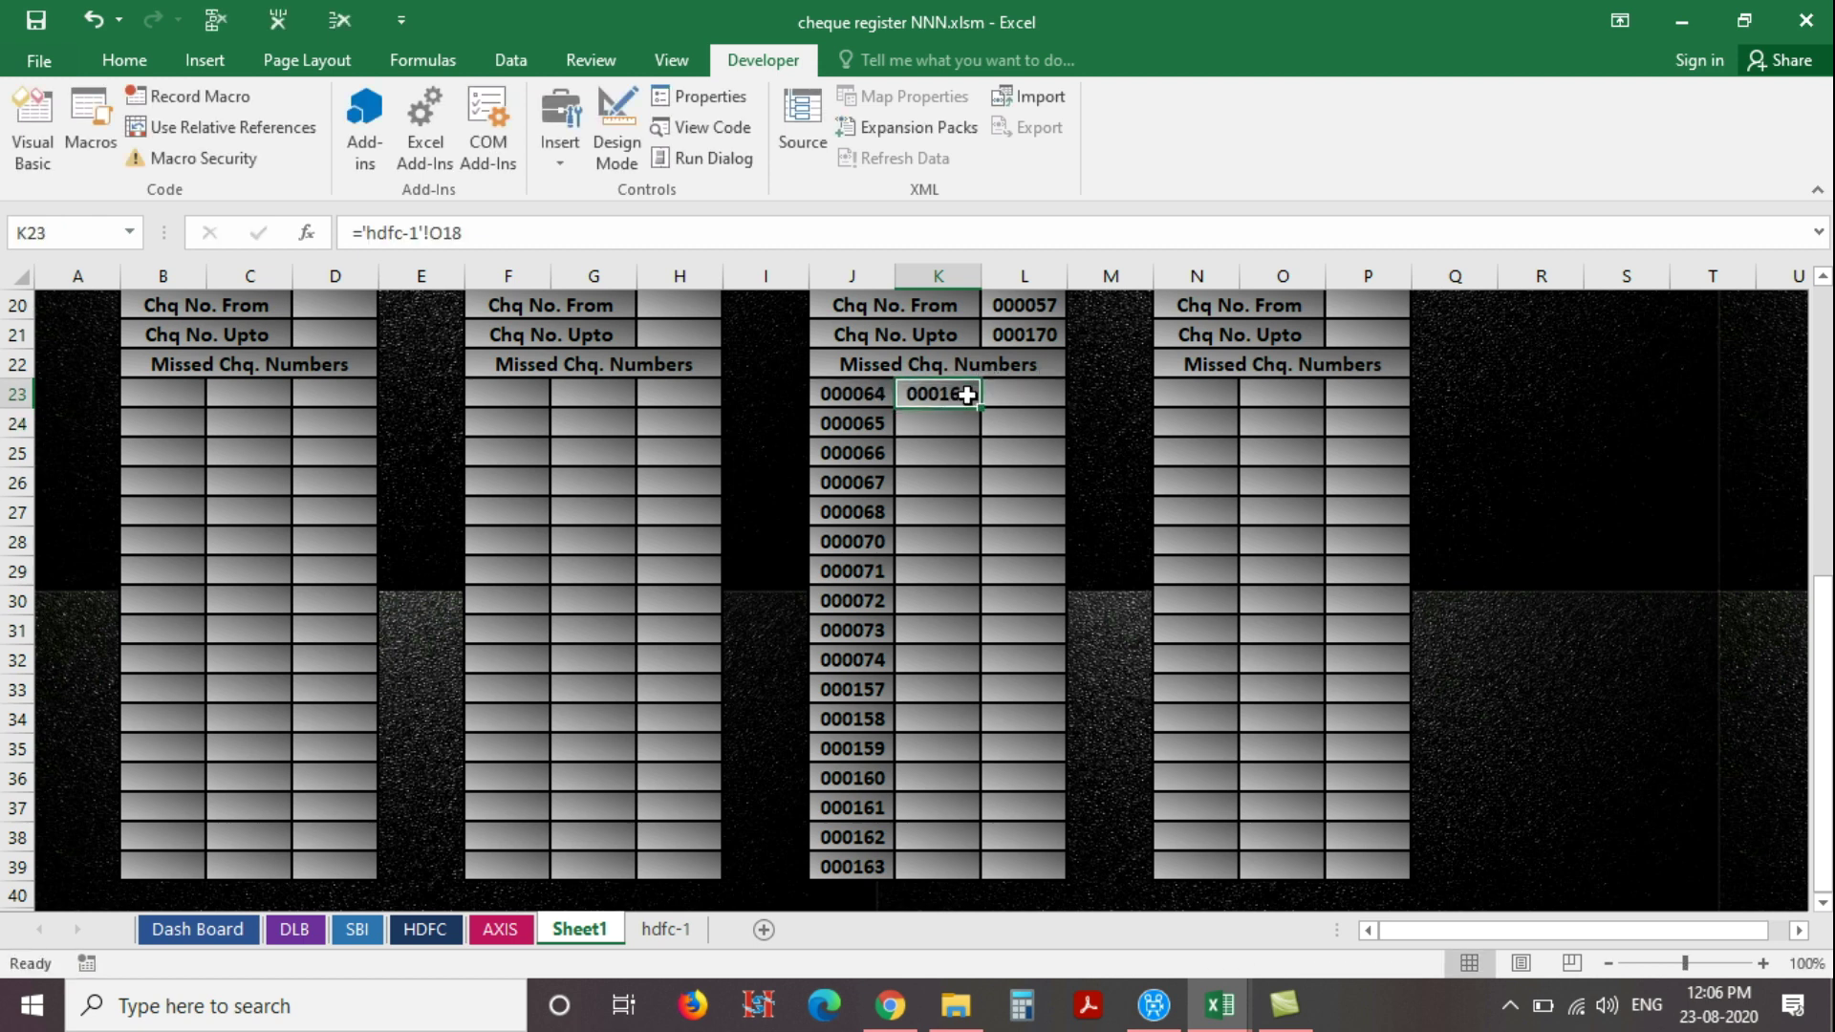
pyautogui.moveTo(982, 404); pyautogui.dragTo(928, 865)
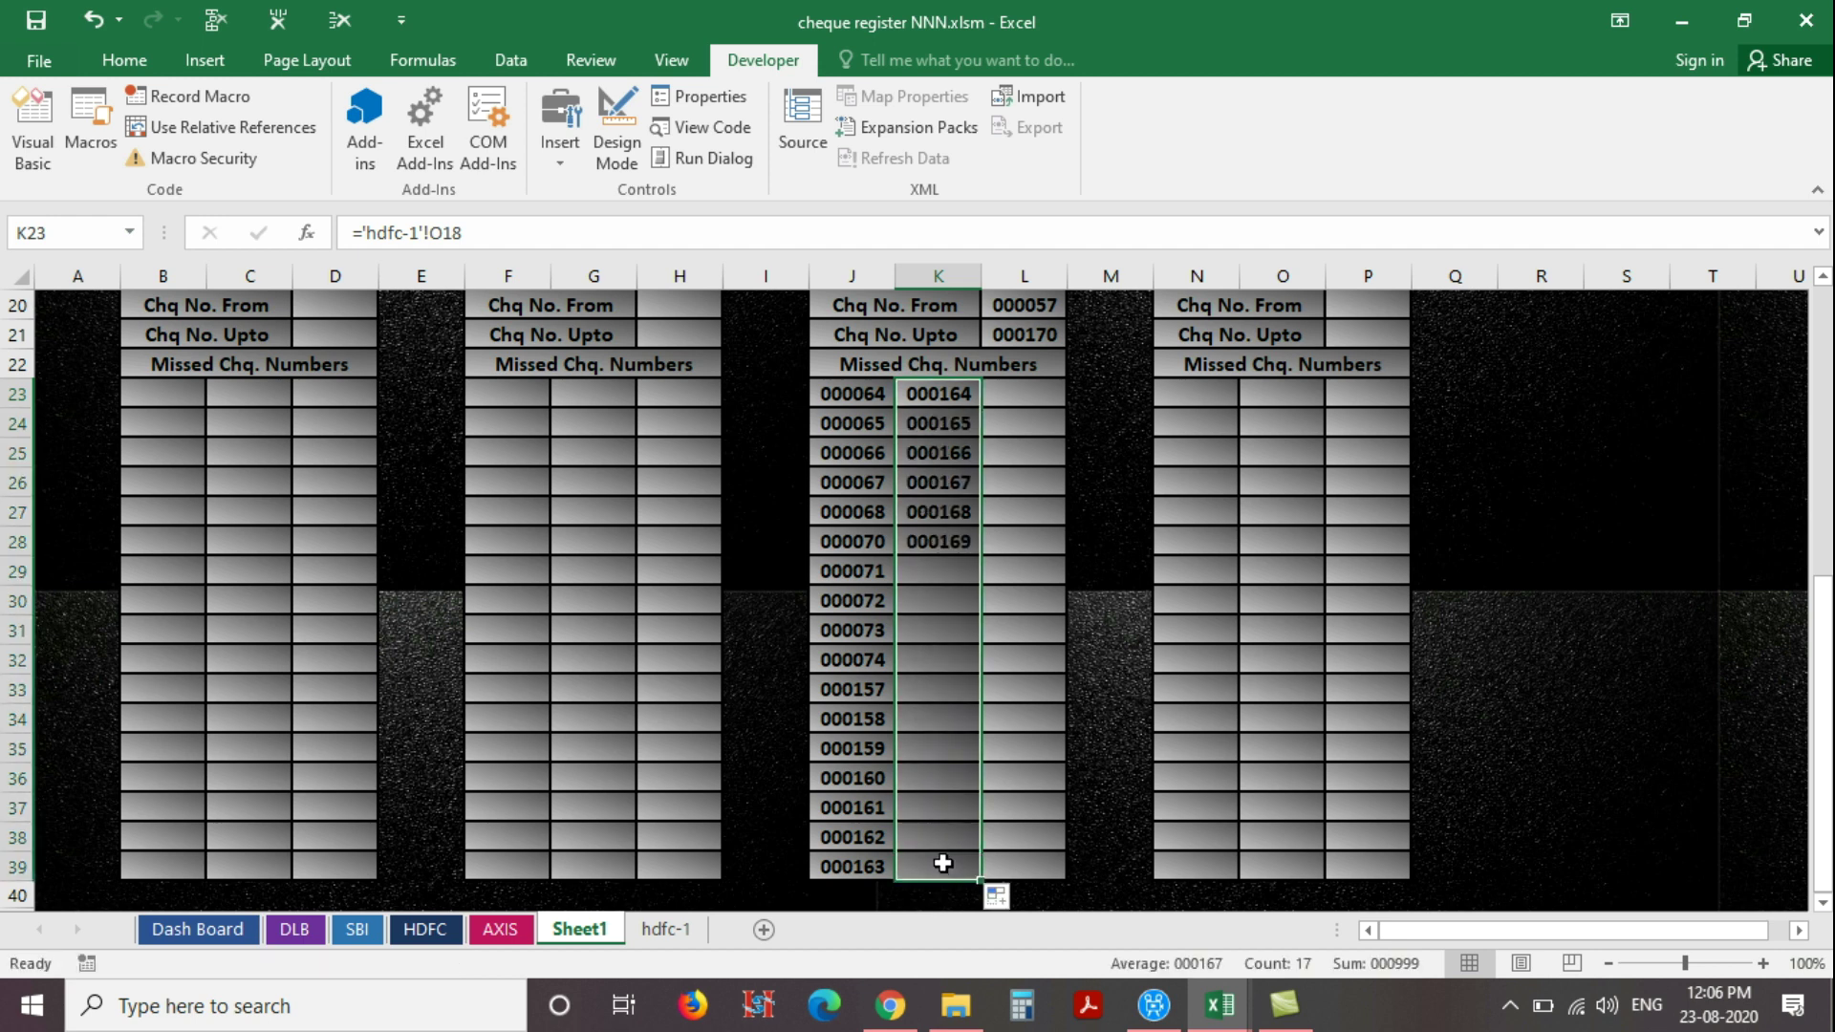
# Enter ='hdfc-1'!O35 in L23, based on K39's formula, and fill it down to L39
pyautogui.doubleClick(956, 865)
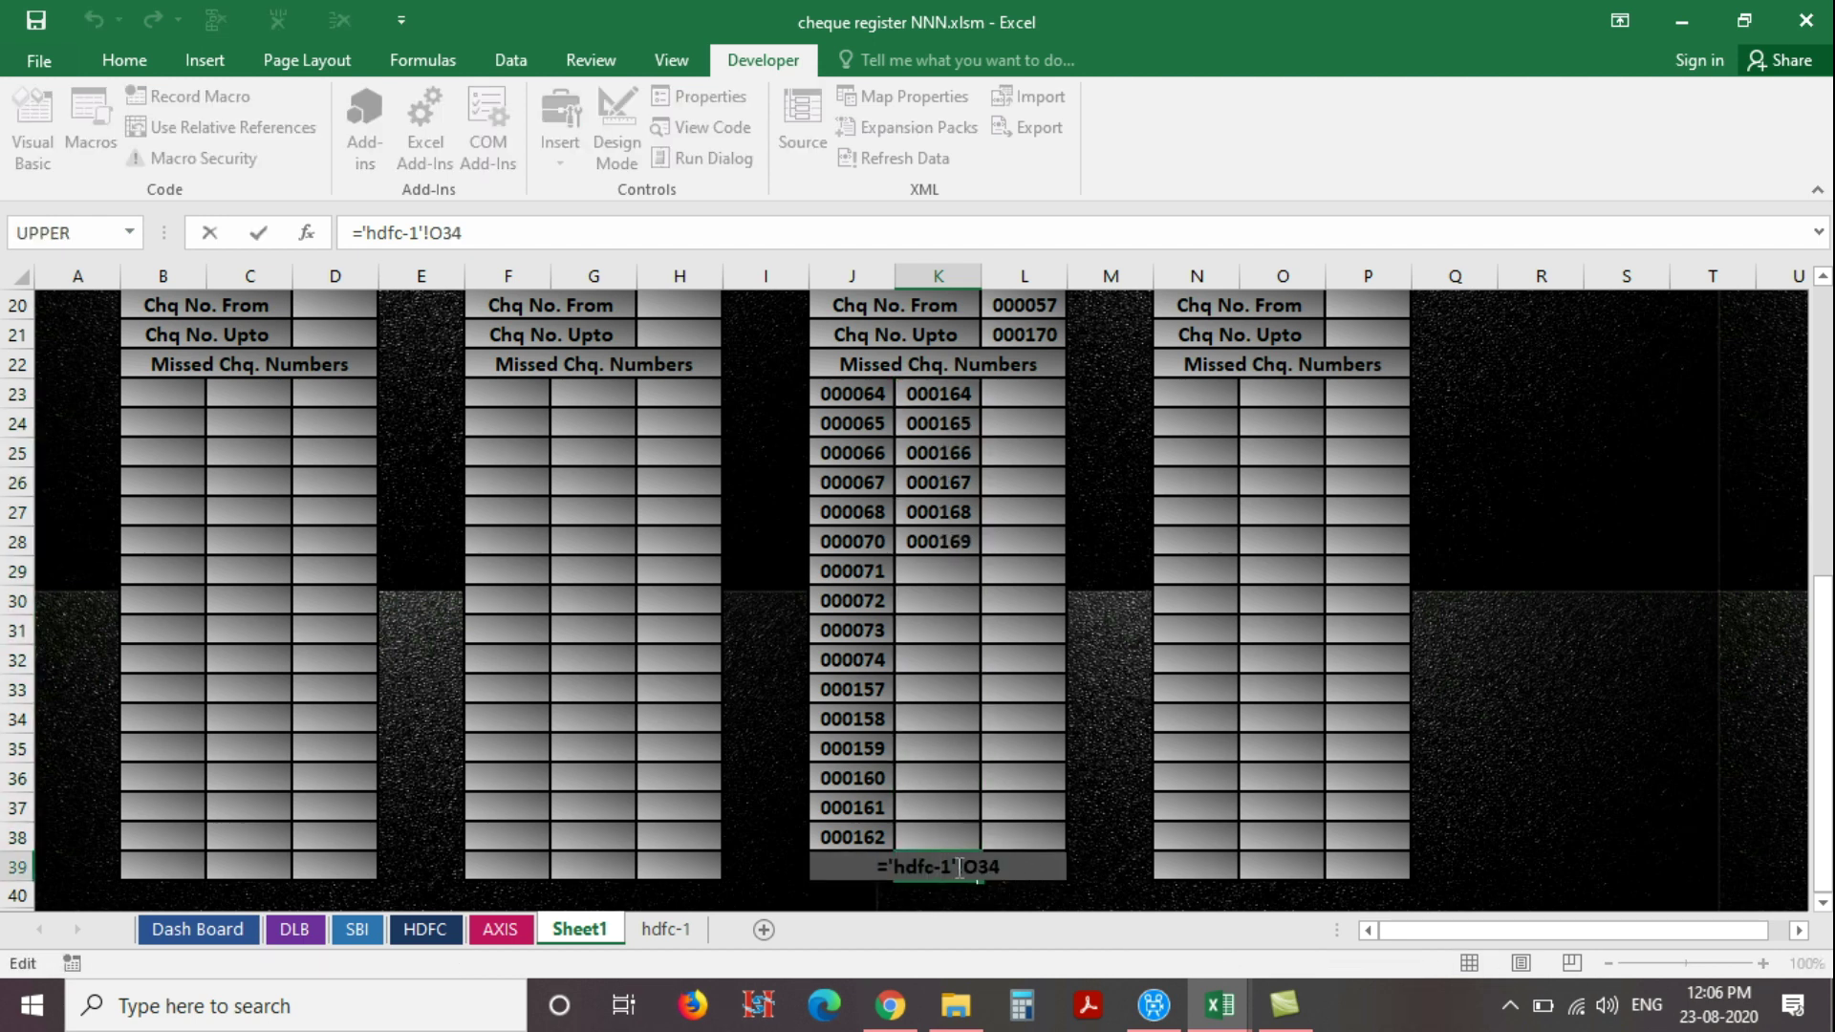
pyautogui.moveTo(1000, 866); pyautogui.dragTo(872, 866)
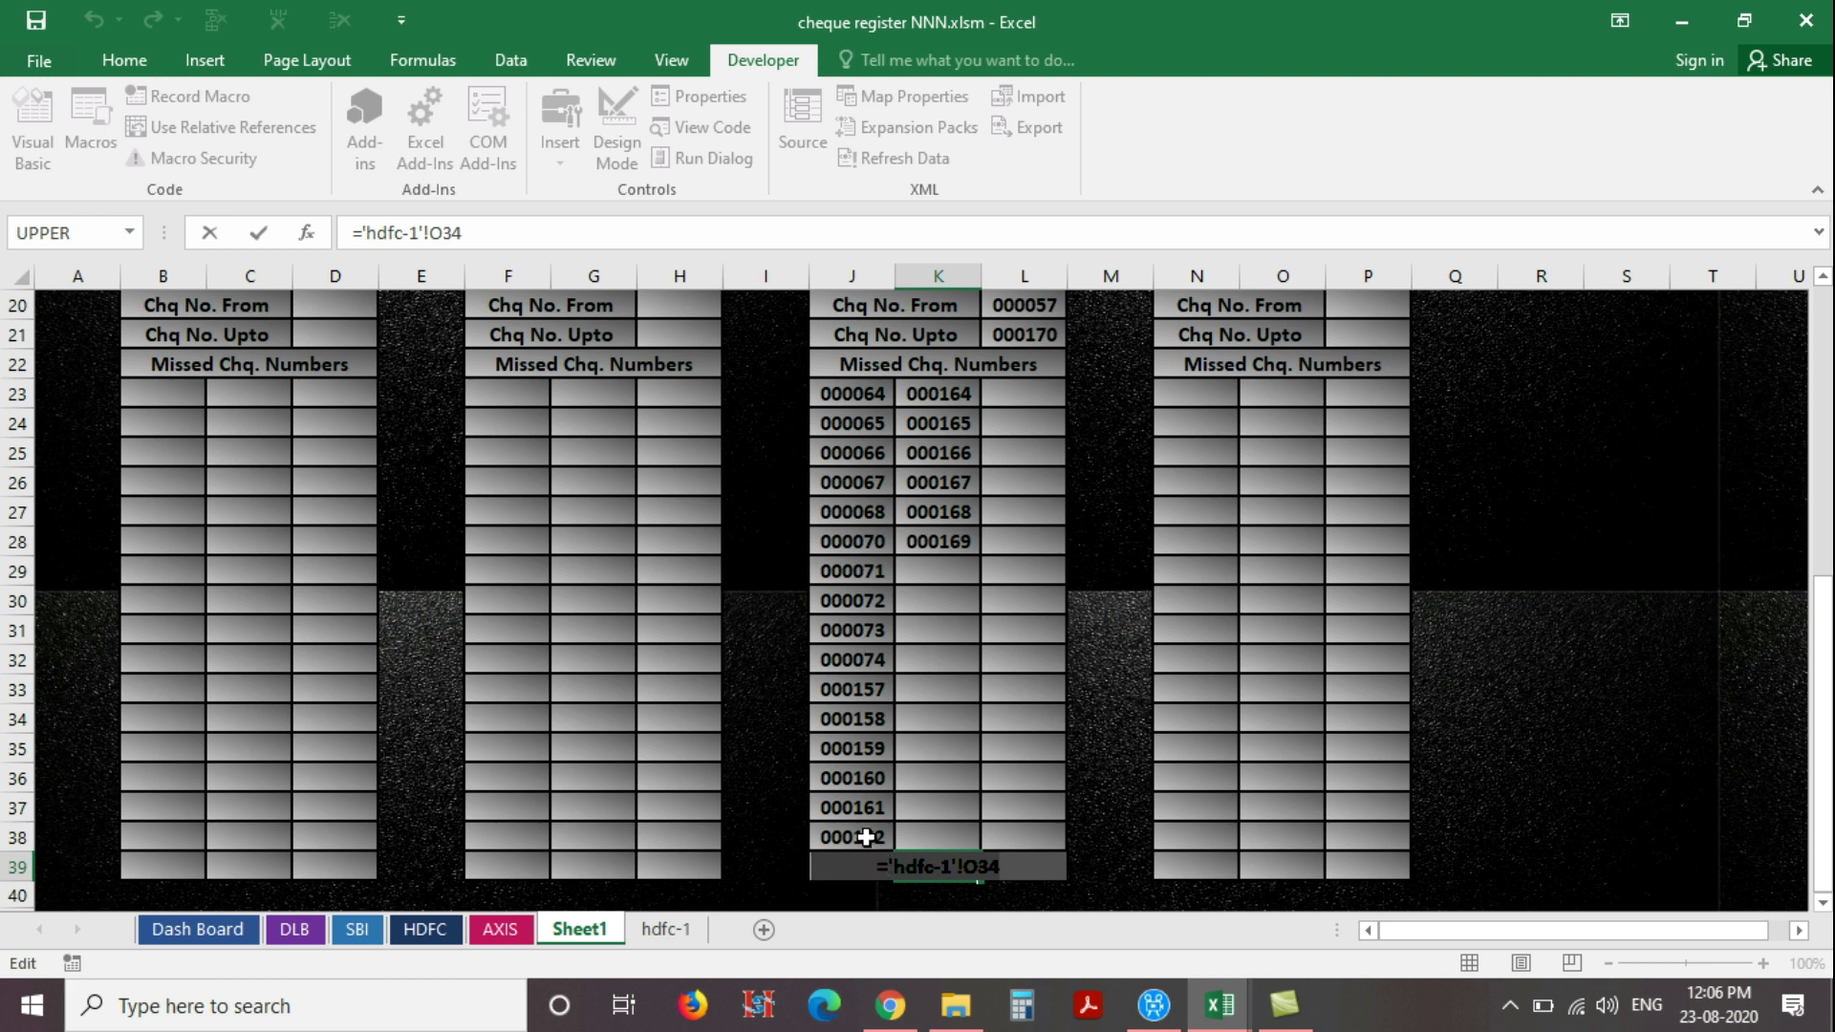
pyautogui.hotkey('ctrl', 'c')
pyautogui.press('Escape')
pyautogui.hotkey('ctrl', 'v')
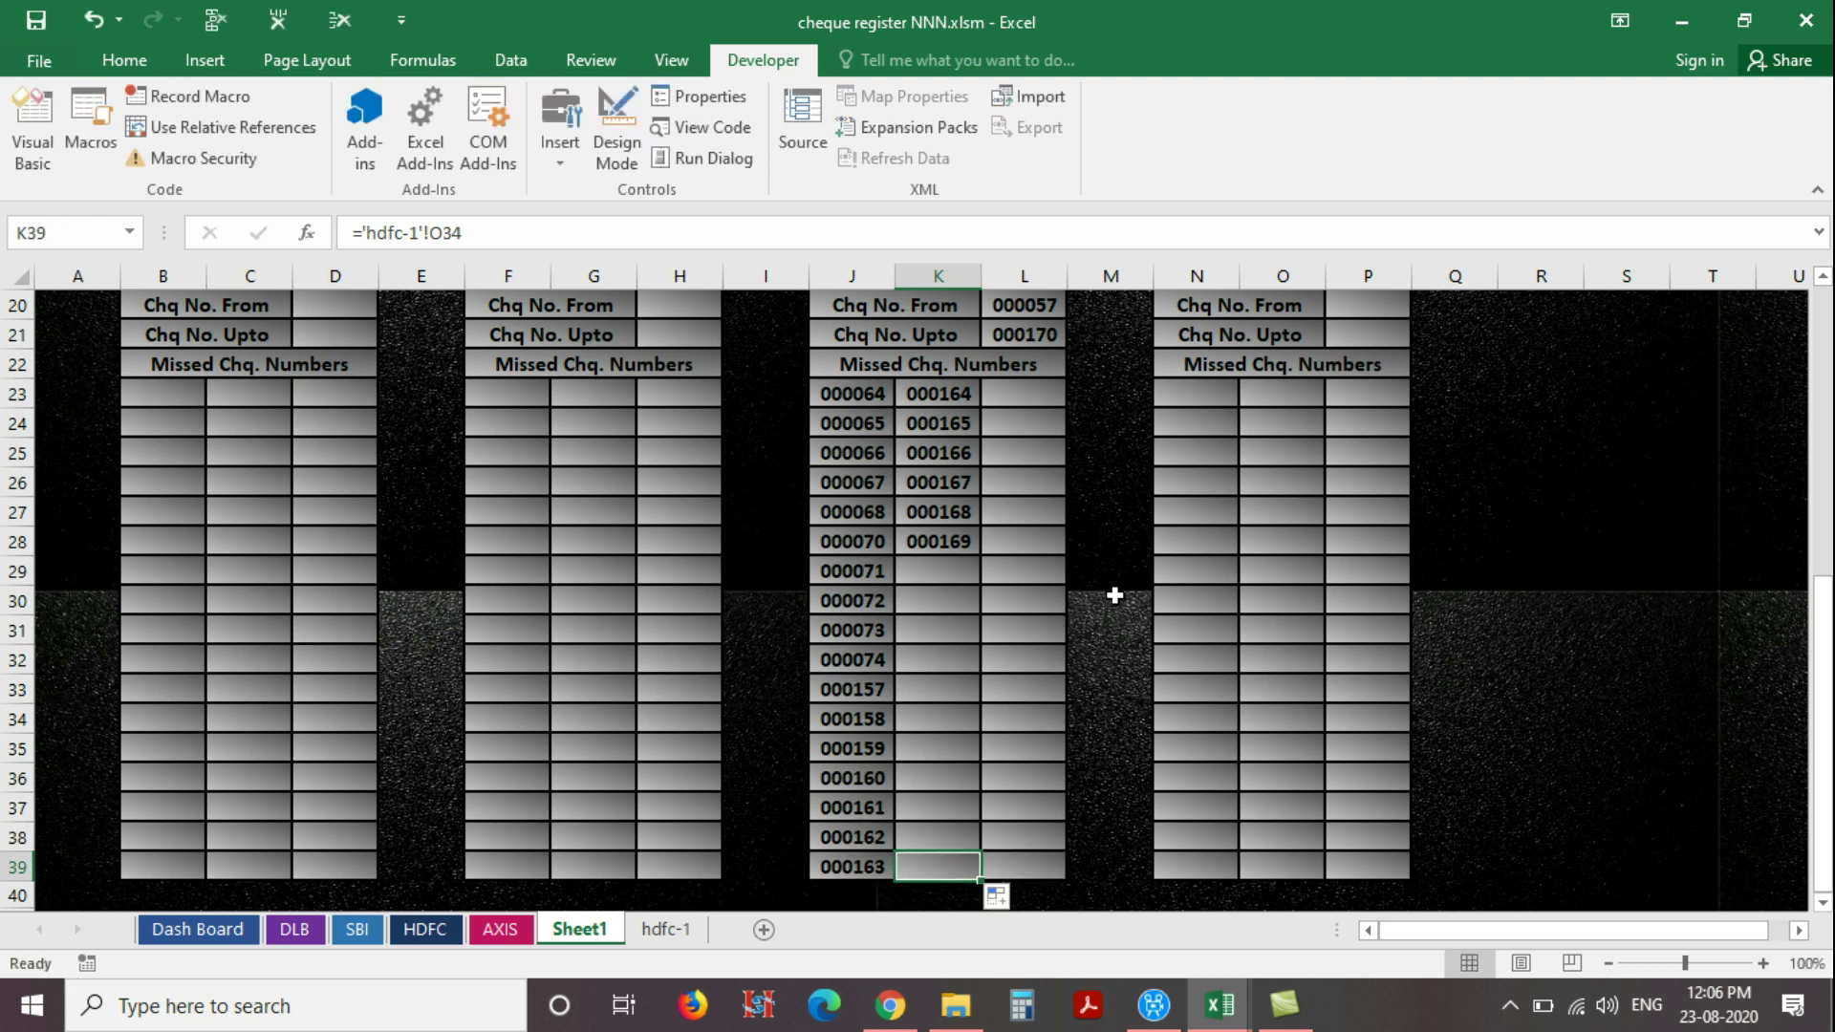
pyautogui.doubleClick(1034, 392)
pyautogui.hotkey('ctrl', 'v')
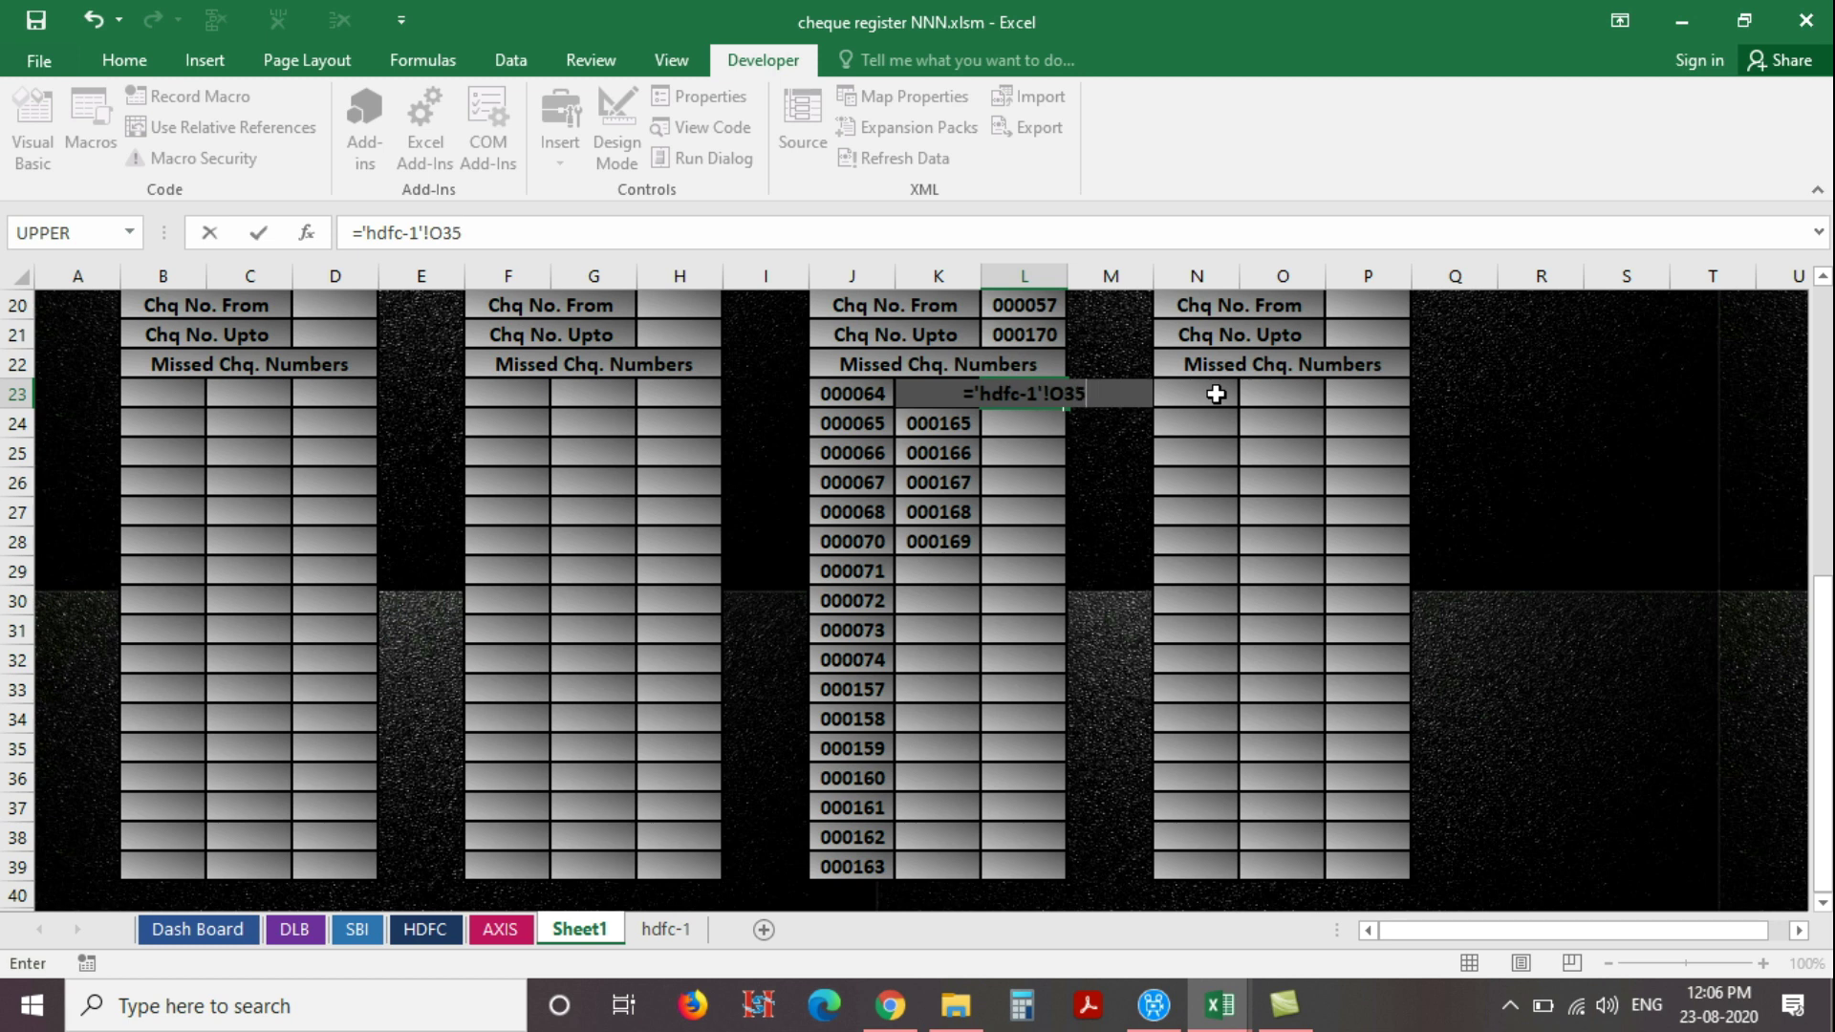
pyautogui.press('Return')
pyautogui.click(1025, 391)
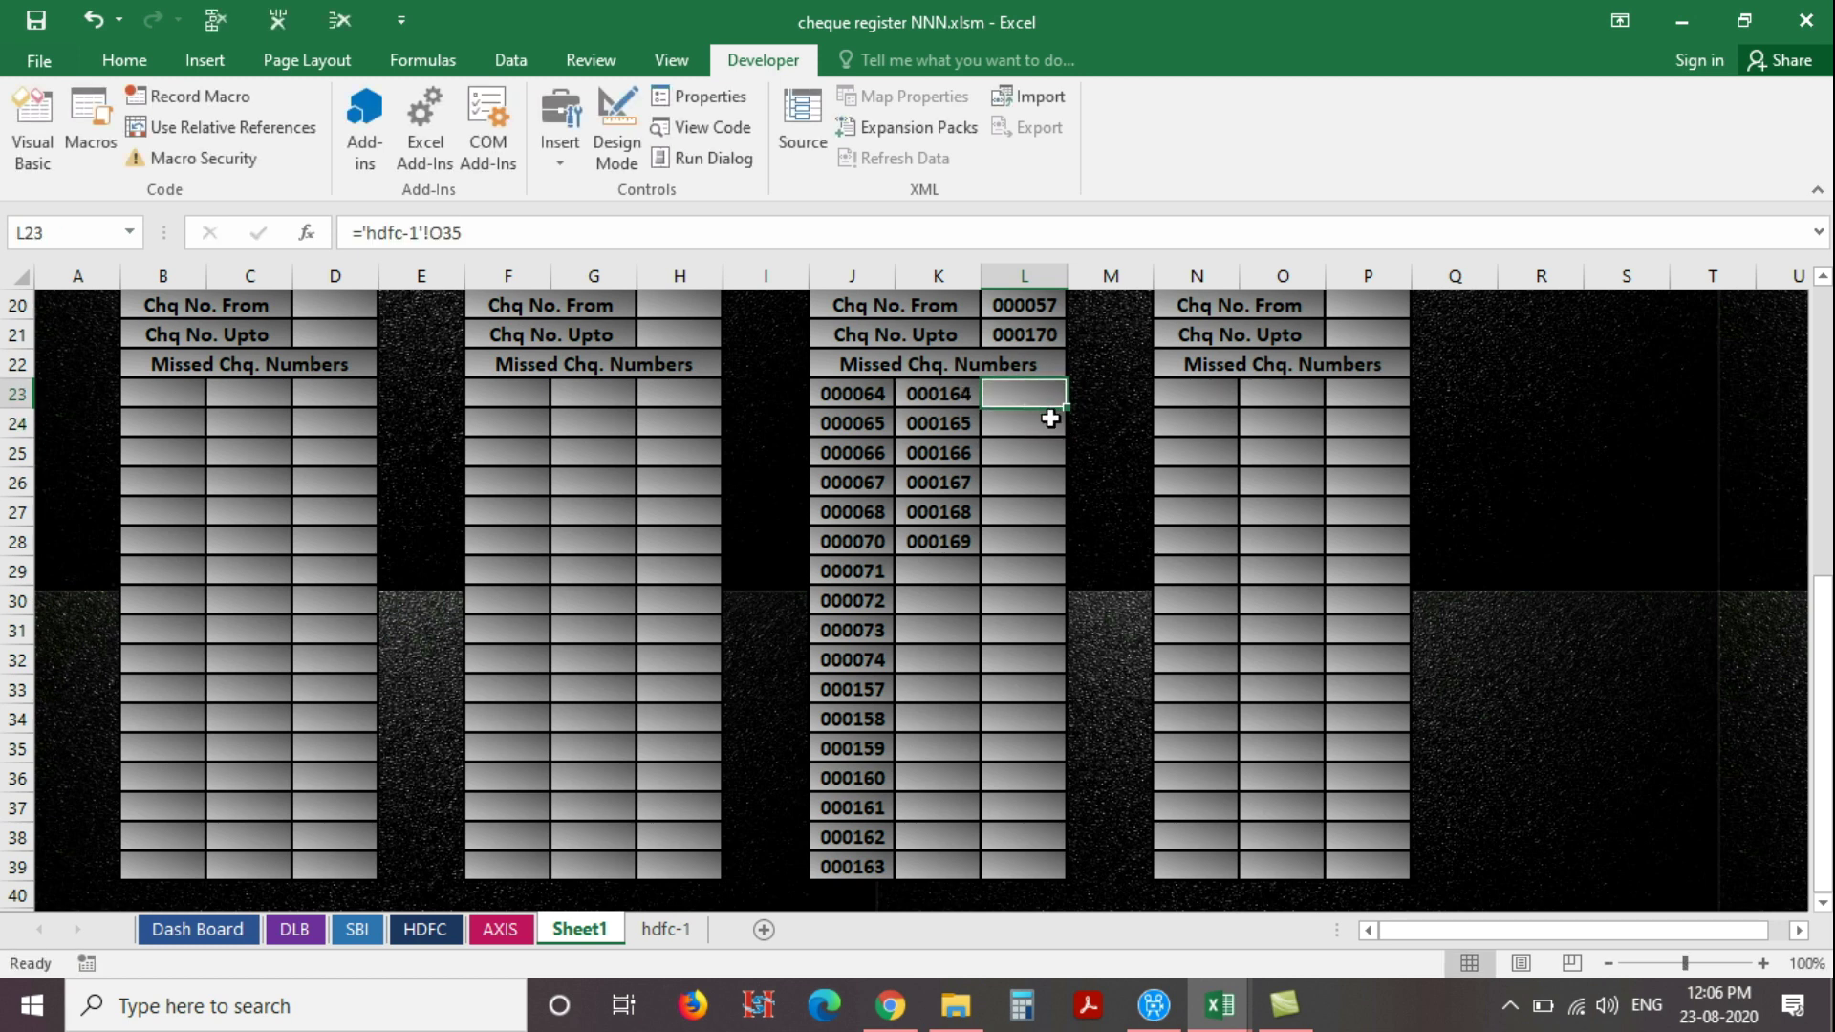
pyautogui.moveTo(1068, 406); pyautogui.dragTo(1004, 860)
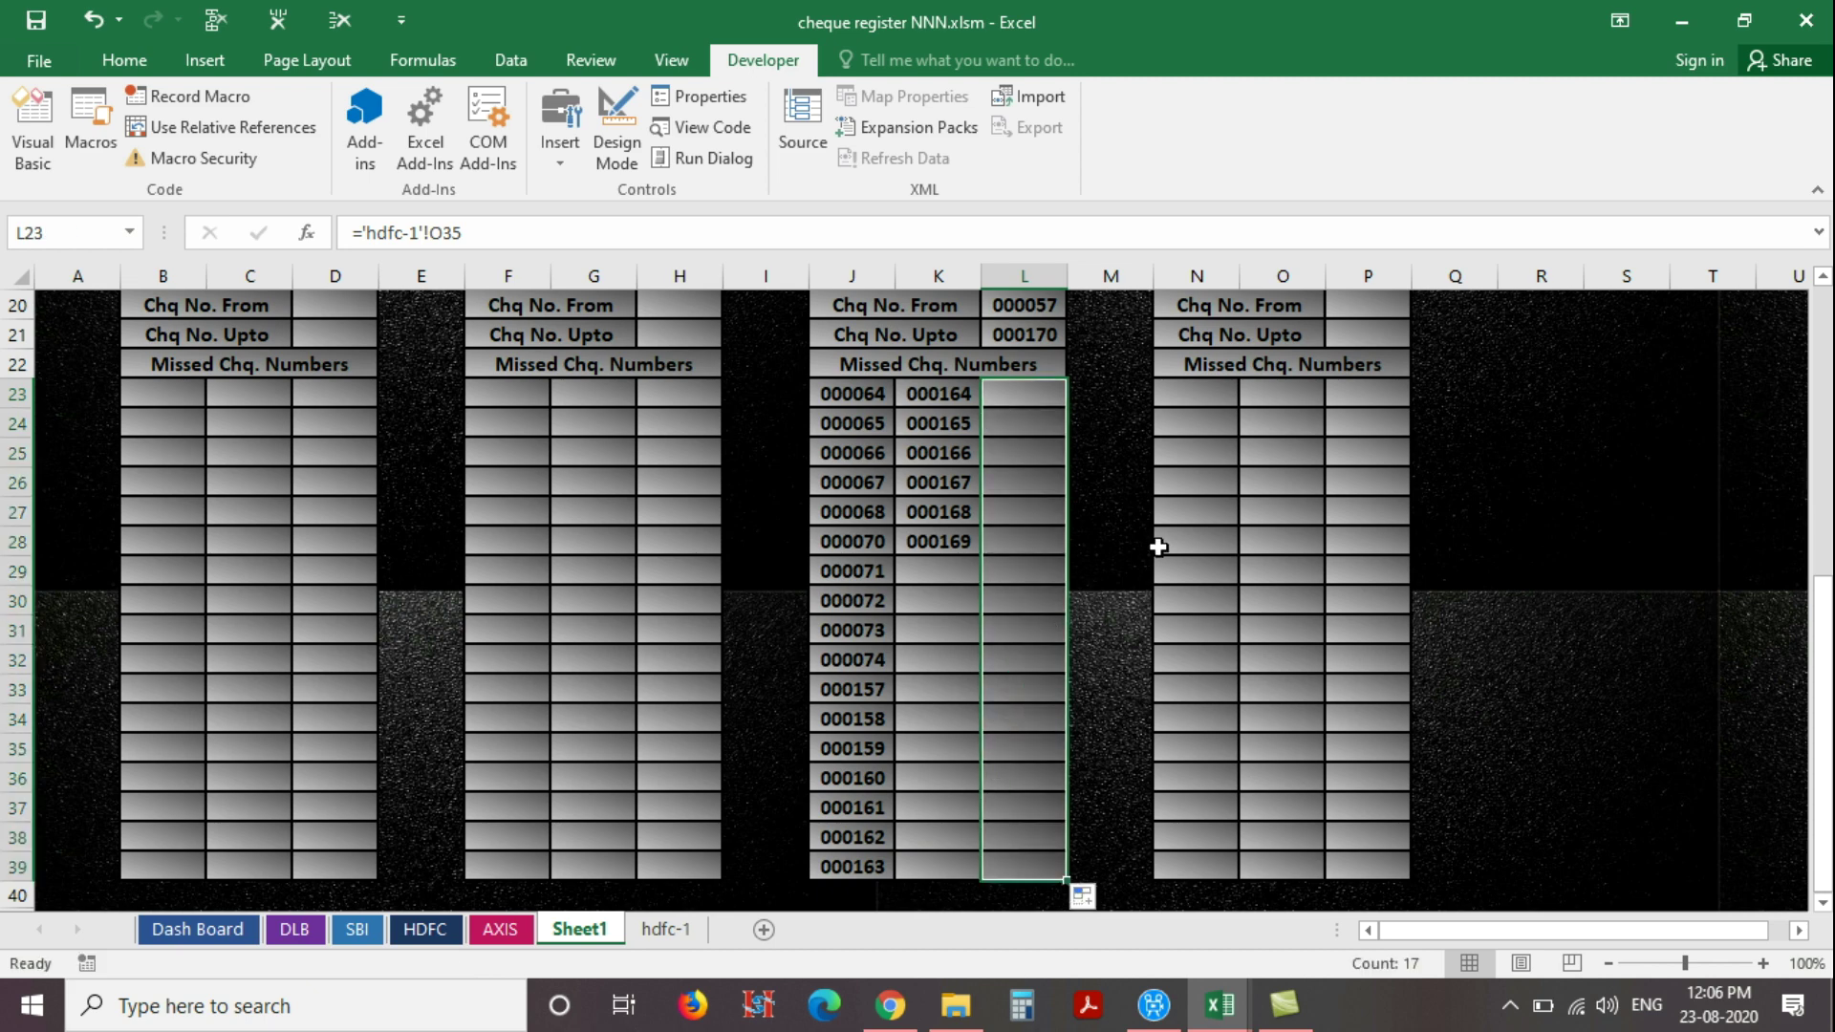
# Copy the procedure name MakeEm5 from the first line of Module1's code
pyautogui.click(1092, 508)
pyautogui.scroll(1, 1095, 483)
pyautogui.scroll(5, 1094, 484)
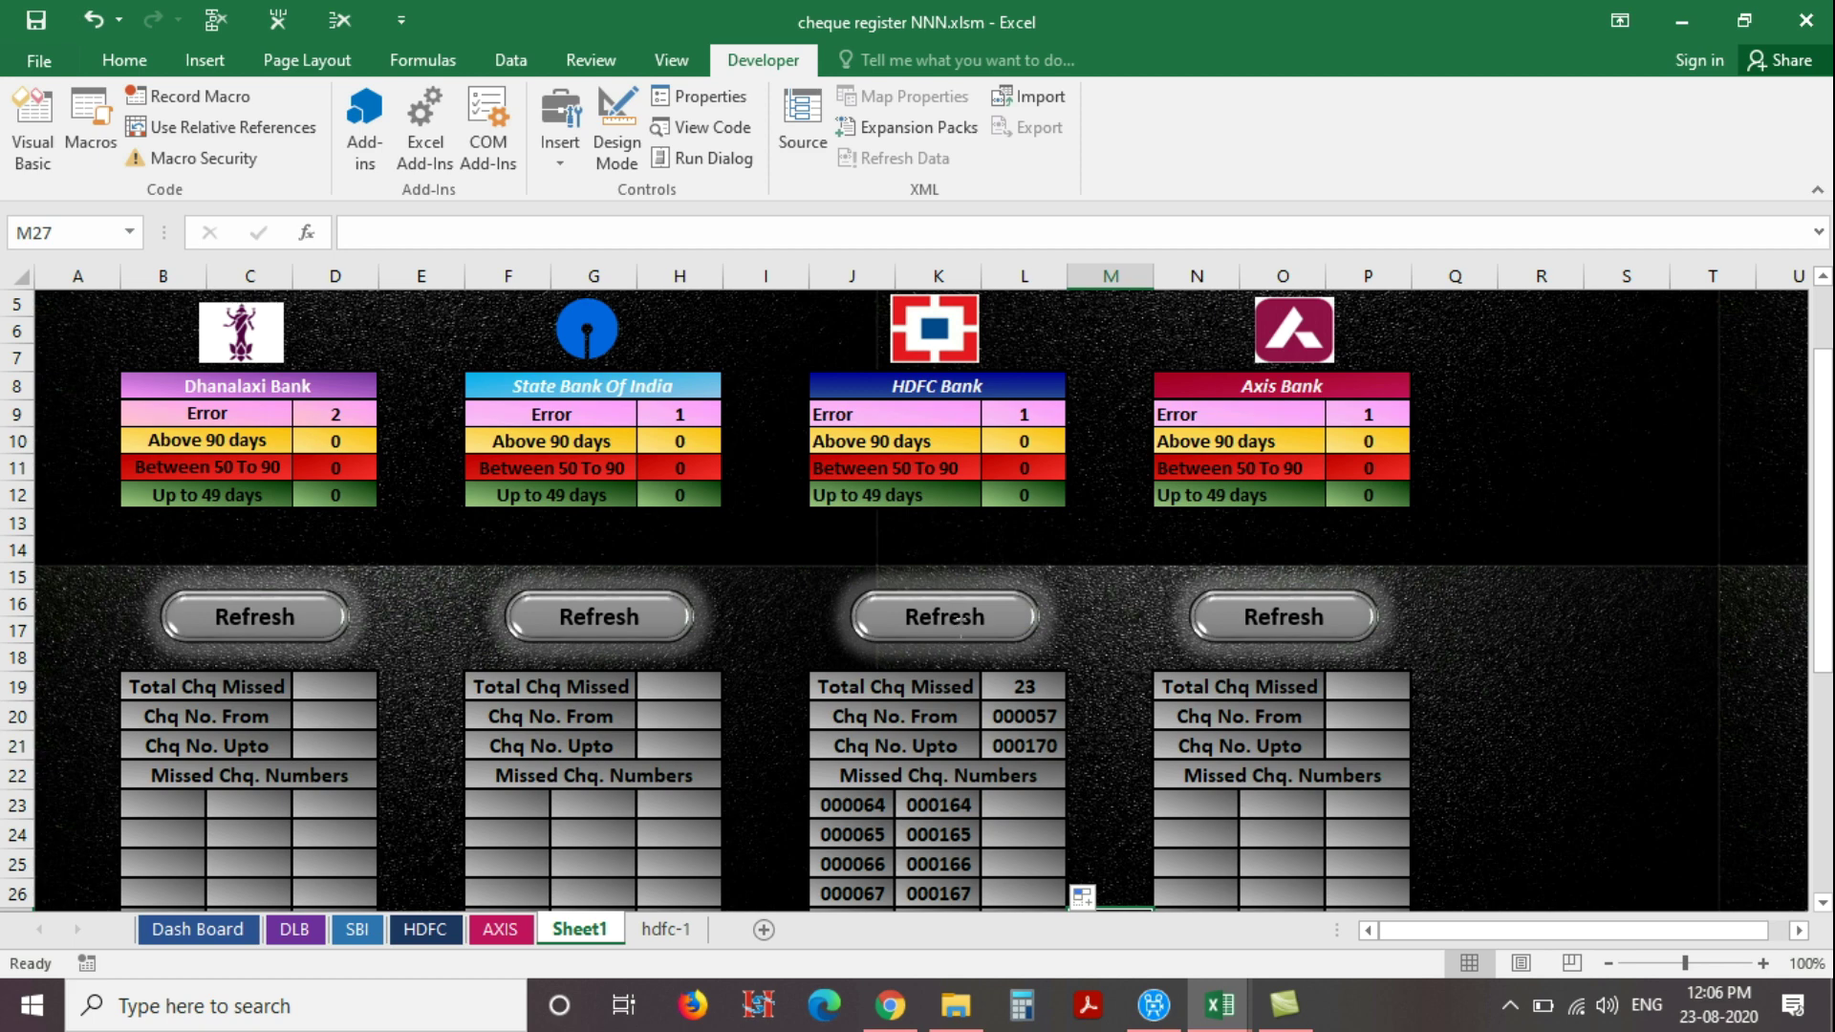
pyautogui.click(1116, 579)
pyautogui.hotkey('alt', 'F11')
pyautogui.scroll(20, 926, 545)
pyautogui.scroll(13, 738, 623)
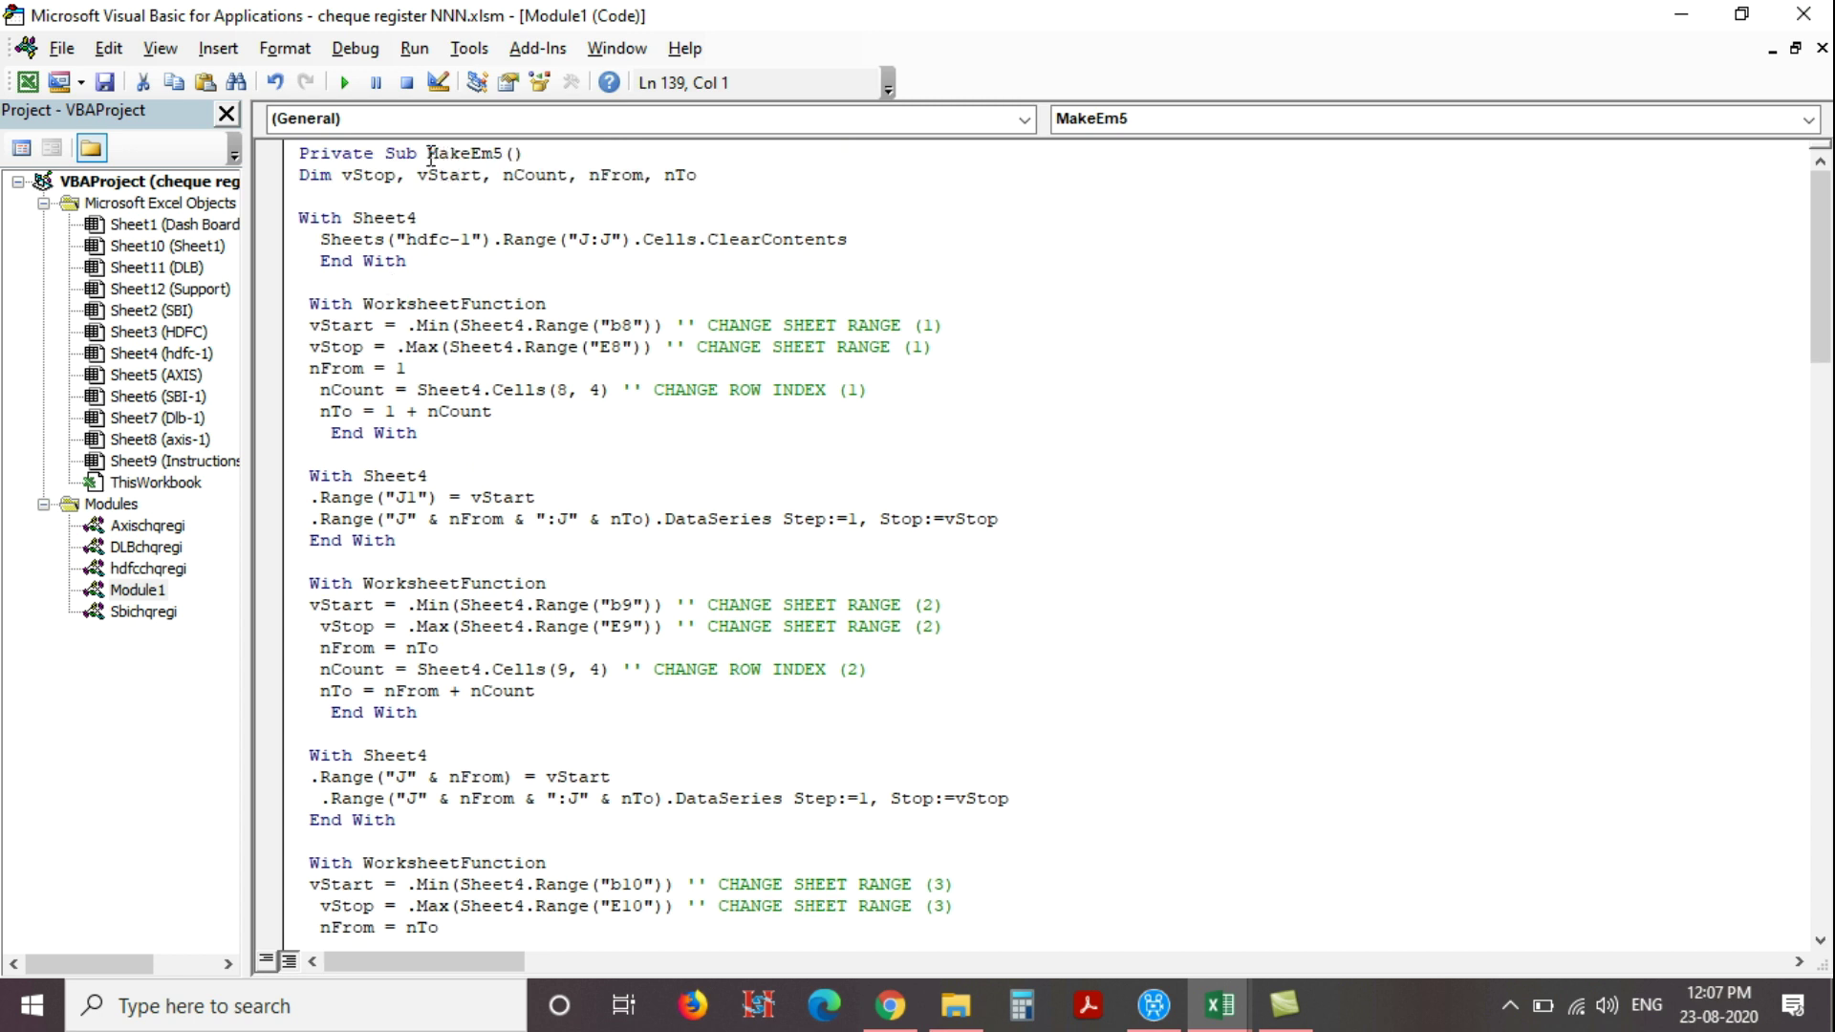
pyautogui.moveTo(430, 153); pyautogui.dragTo(501, 165)
pyautogui.hotkey('ctrl', 'c')
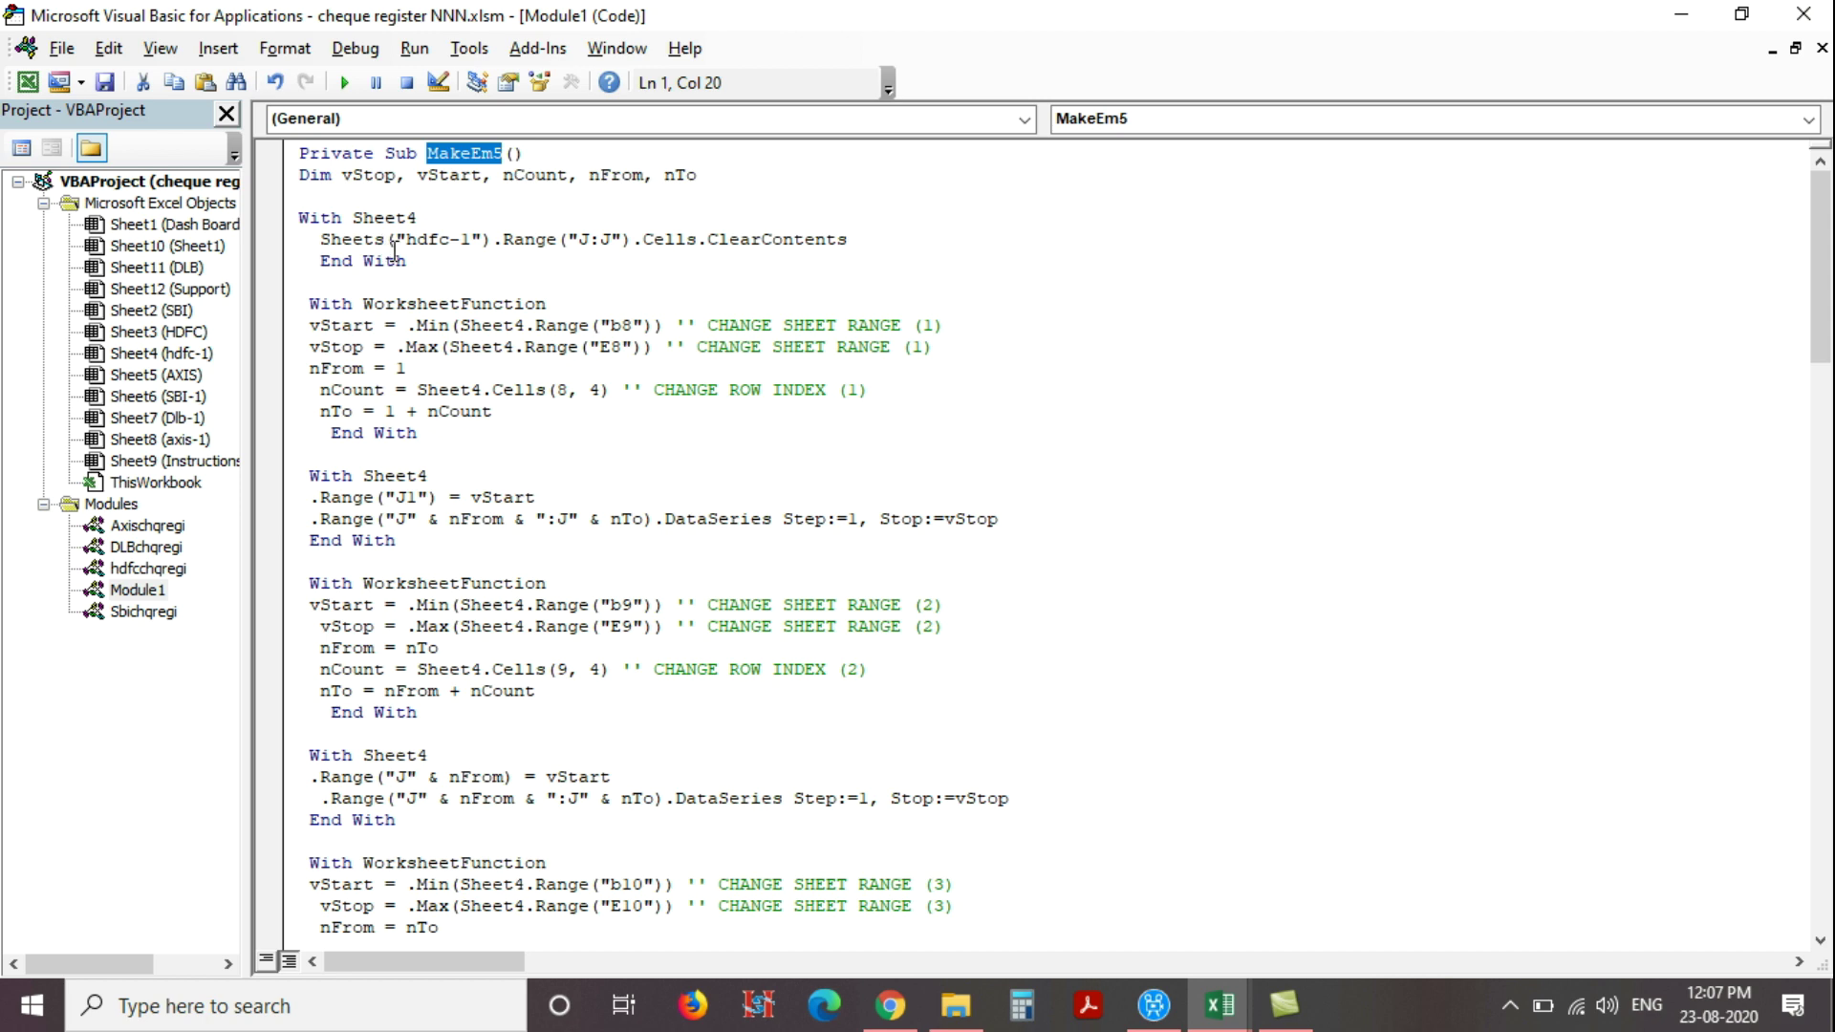
# Assign the MakeEm5 macro to the HDFC Bank Refresh shape on Sheet1 and run it from there
pyautogui.hotkey('alt', 'F11')
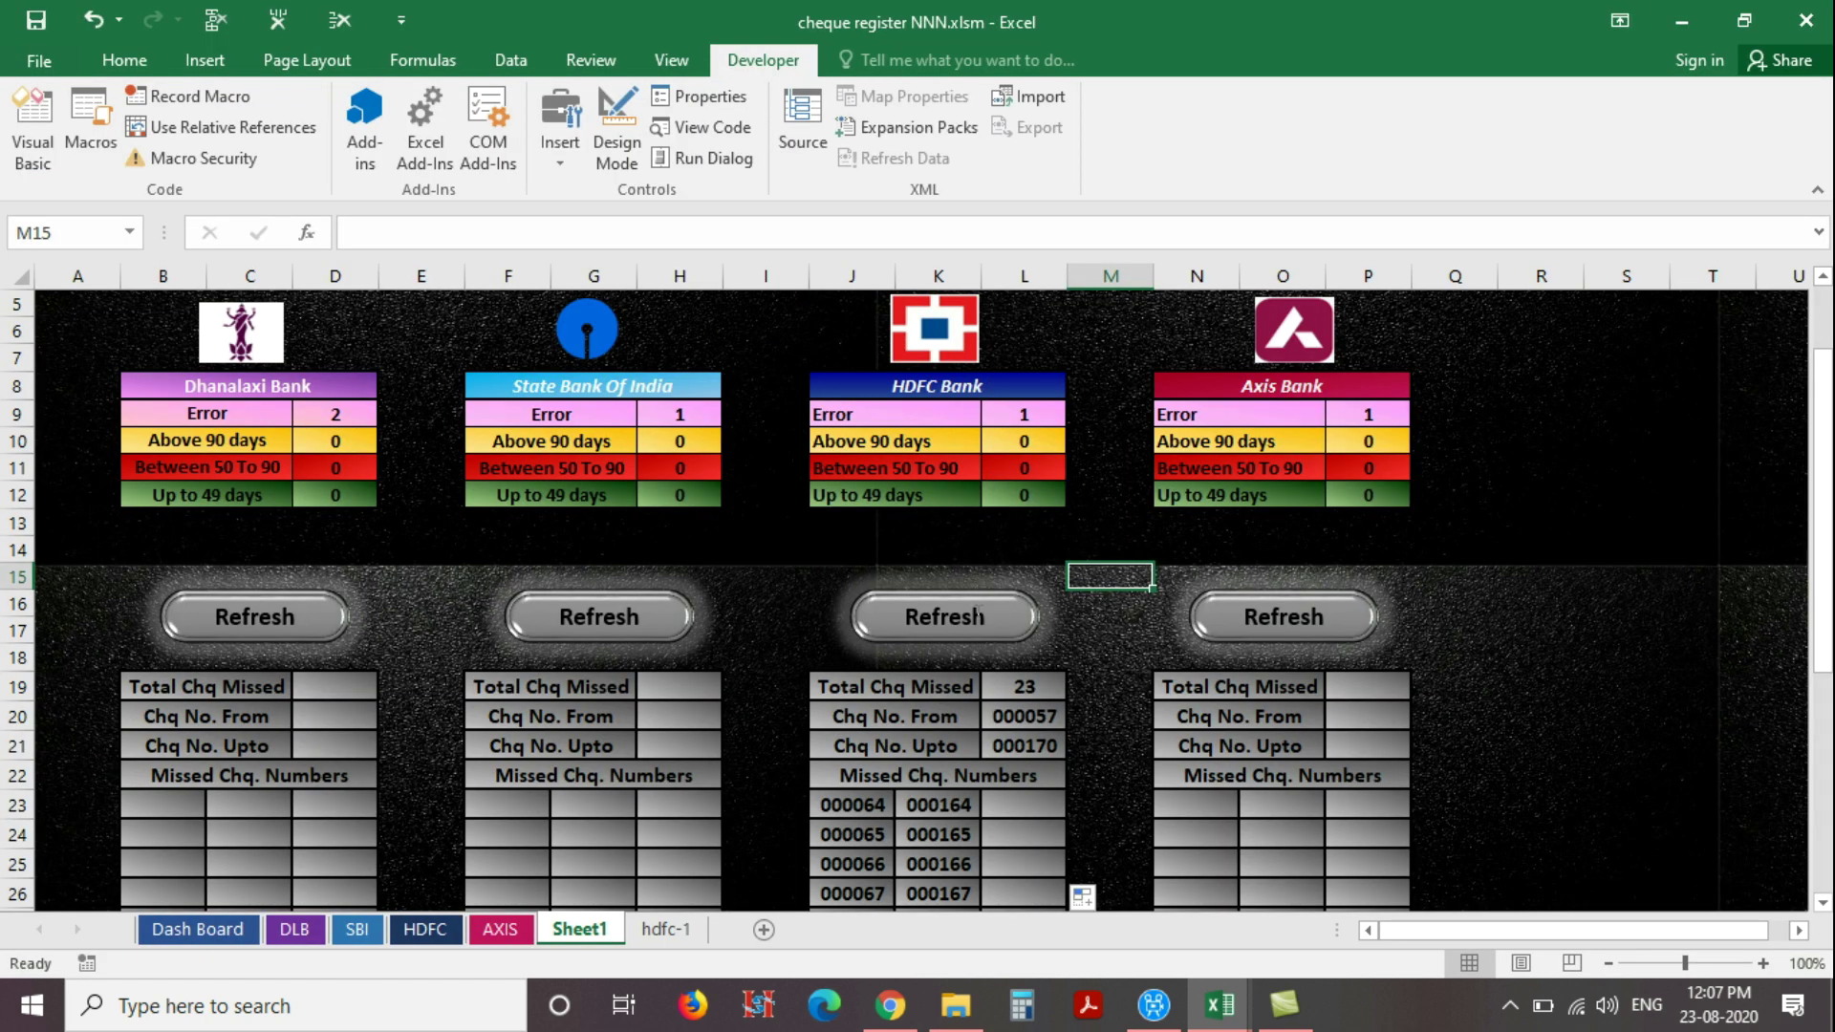
pyautogui.rightClick(977, 611)
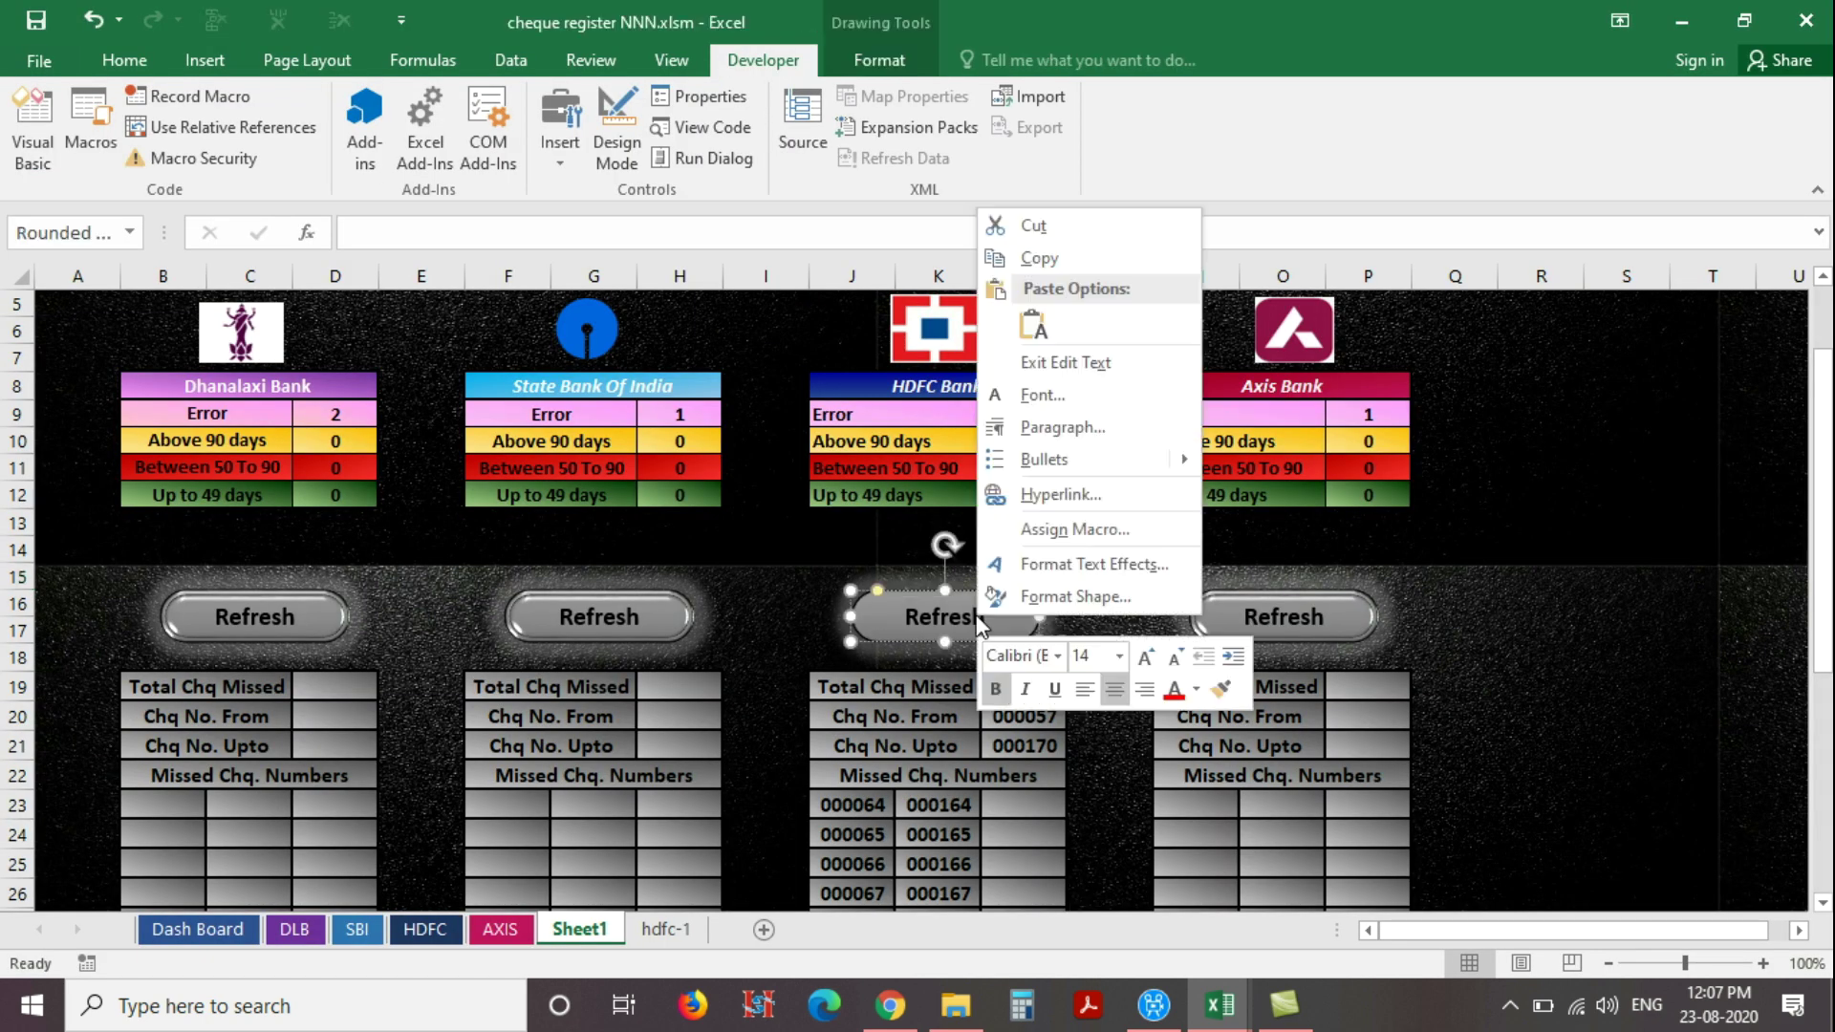
pyautogui.click(1034, 532)
pyautogui.doubleClick(880, 363)
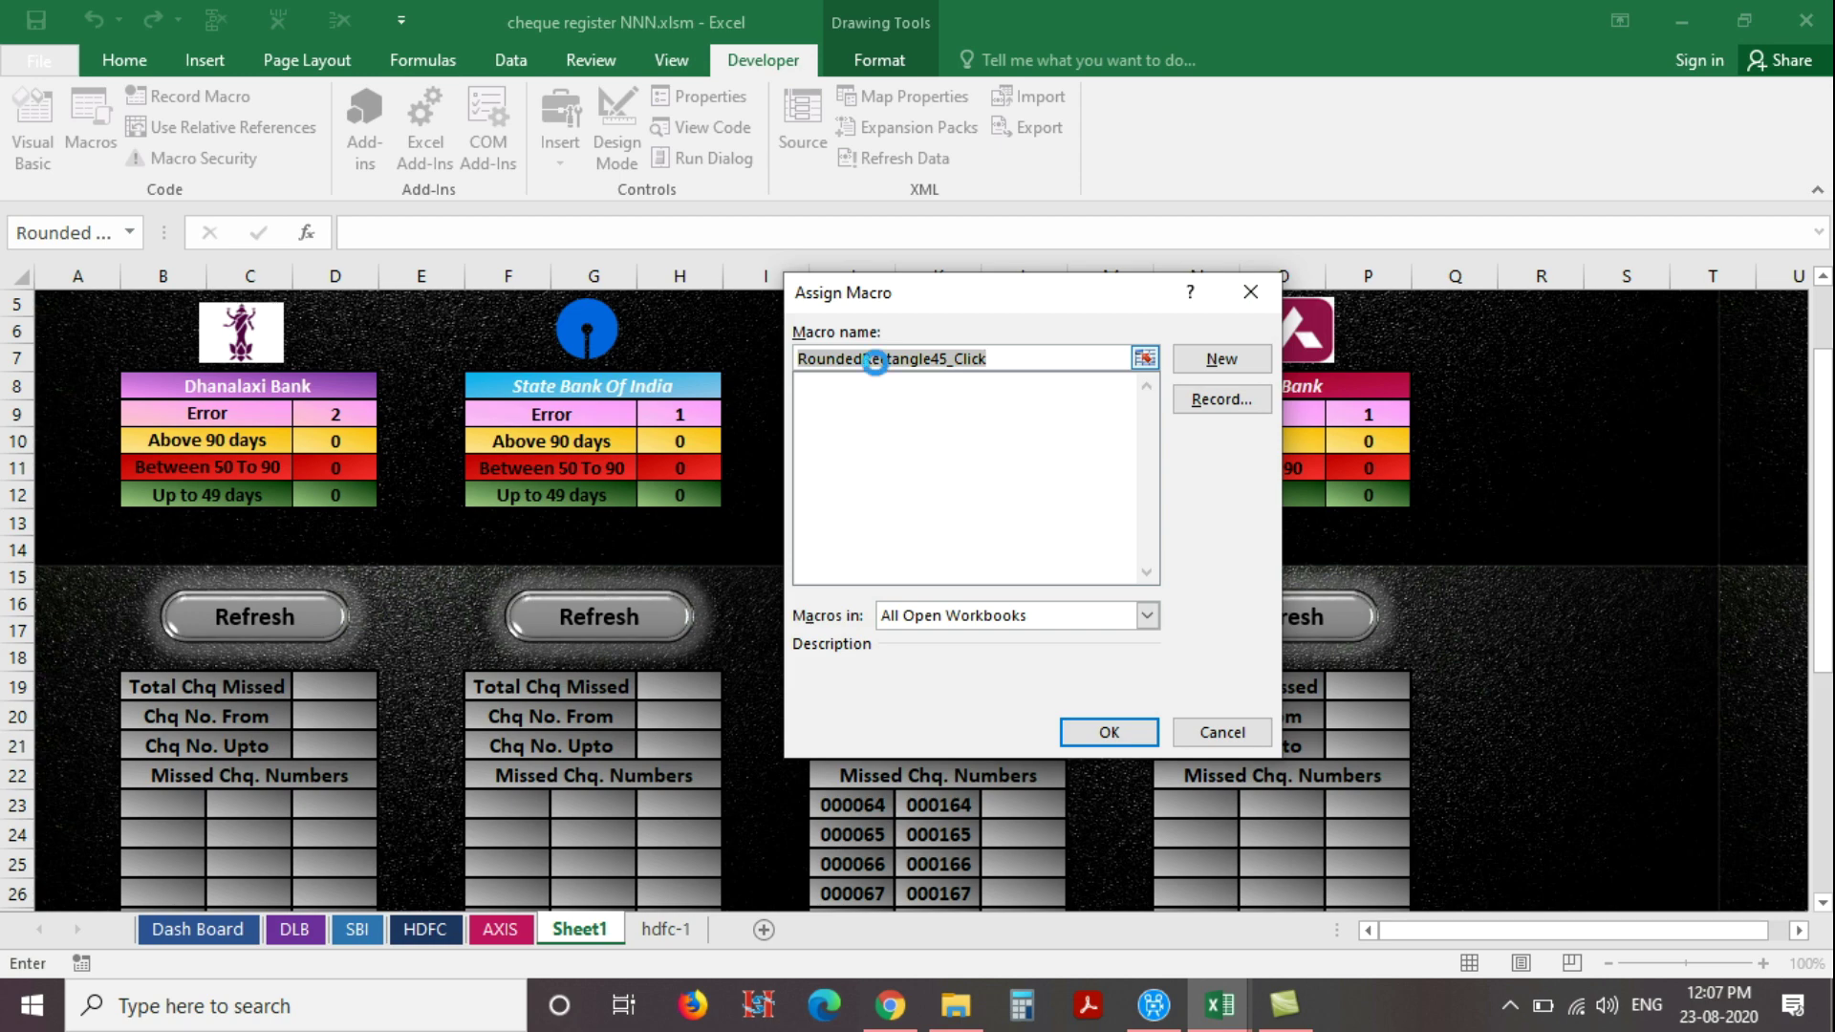
pyautogui.hotkey('ctrl', 'v')
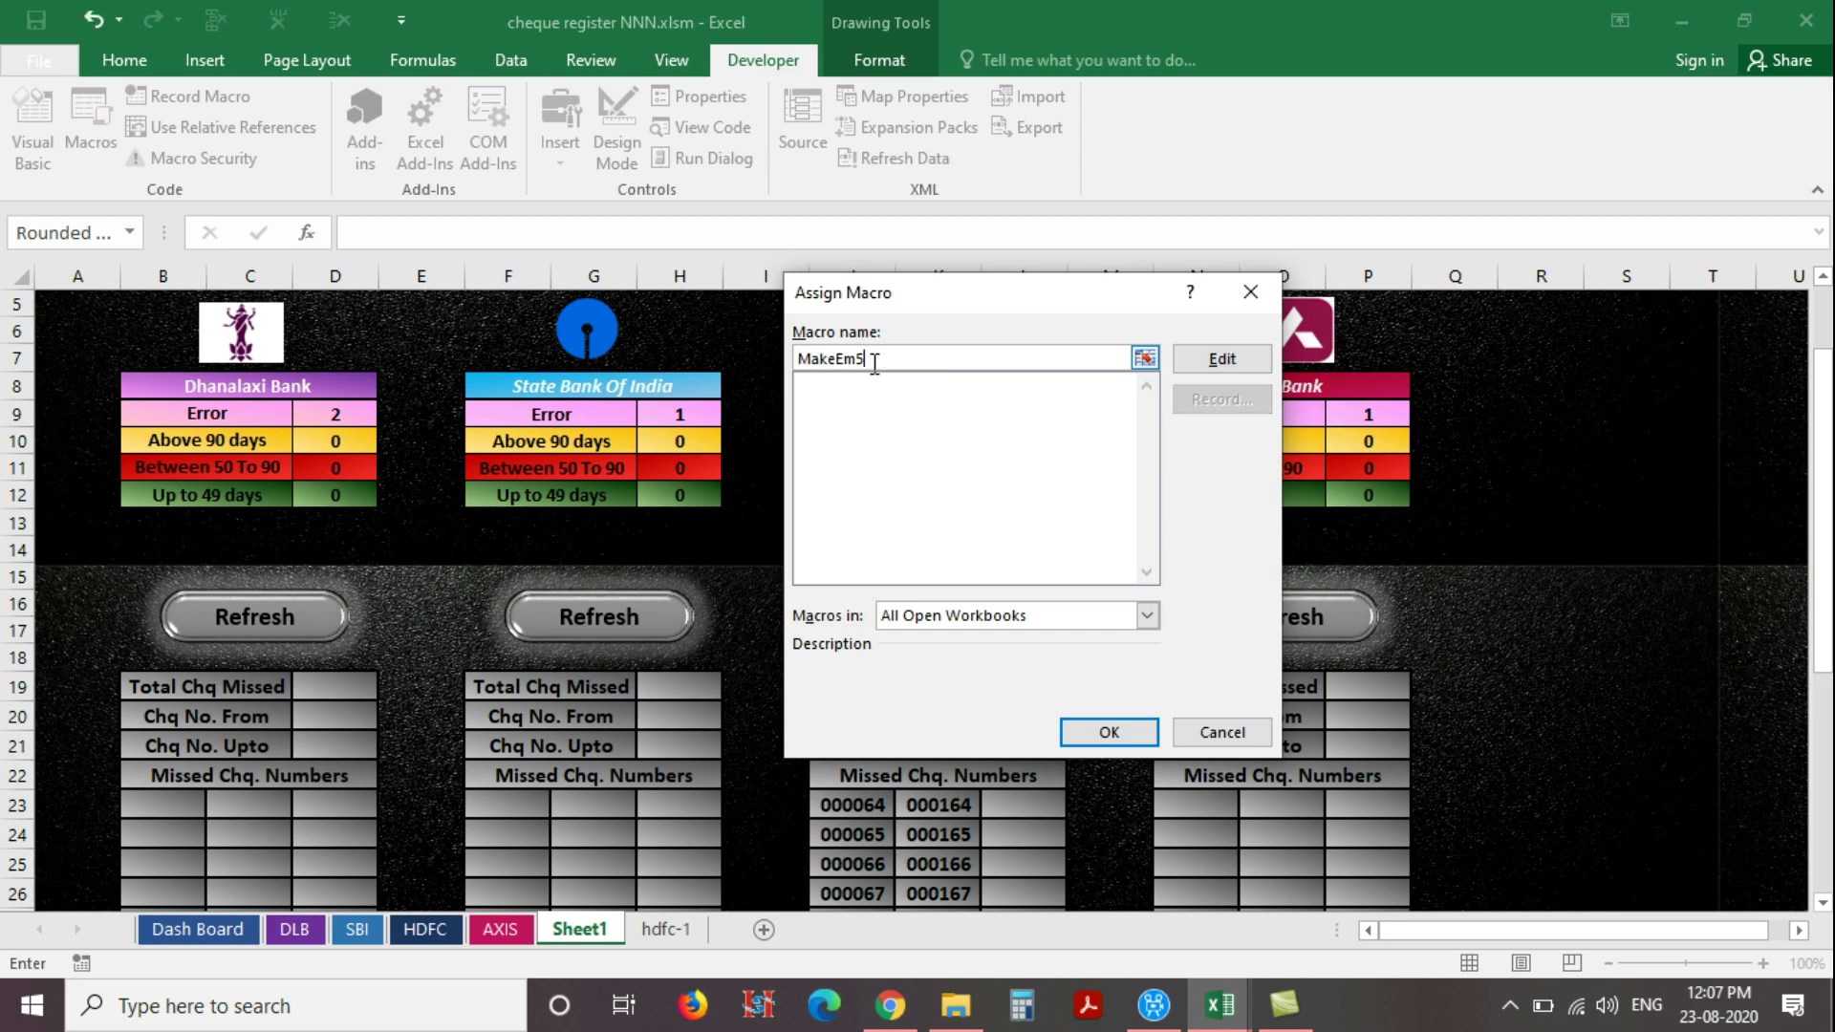
pyautogui.click(1099, 732)
pyautogui.click(1551, 650)
pyautogui.scroll(-2, 1500, 564)
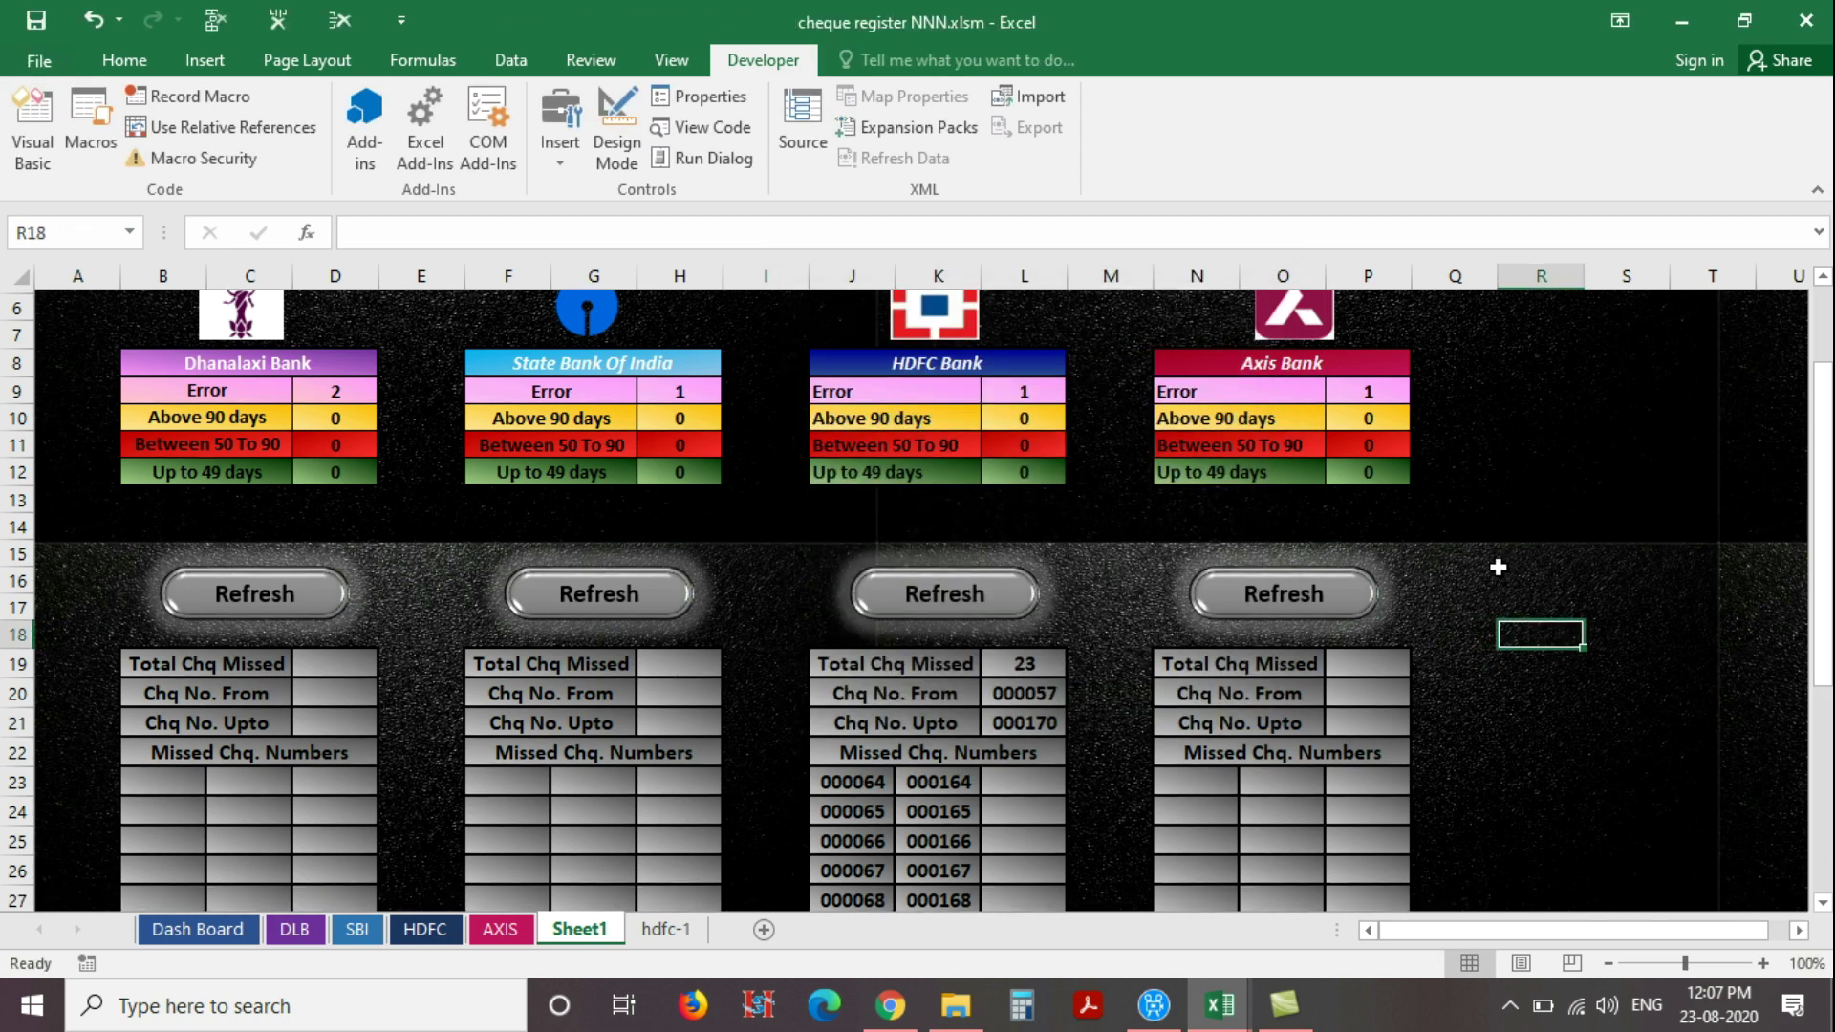
pyautogui.click(892, 451)
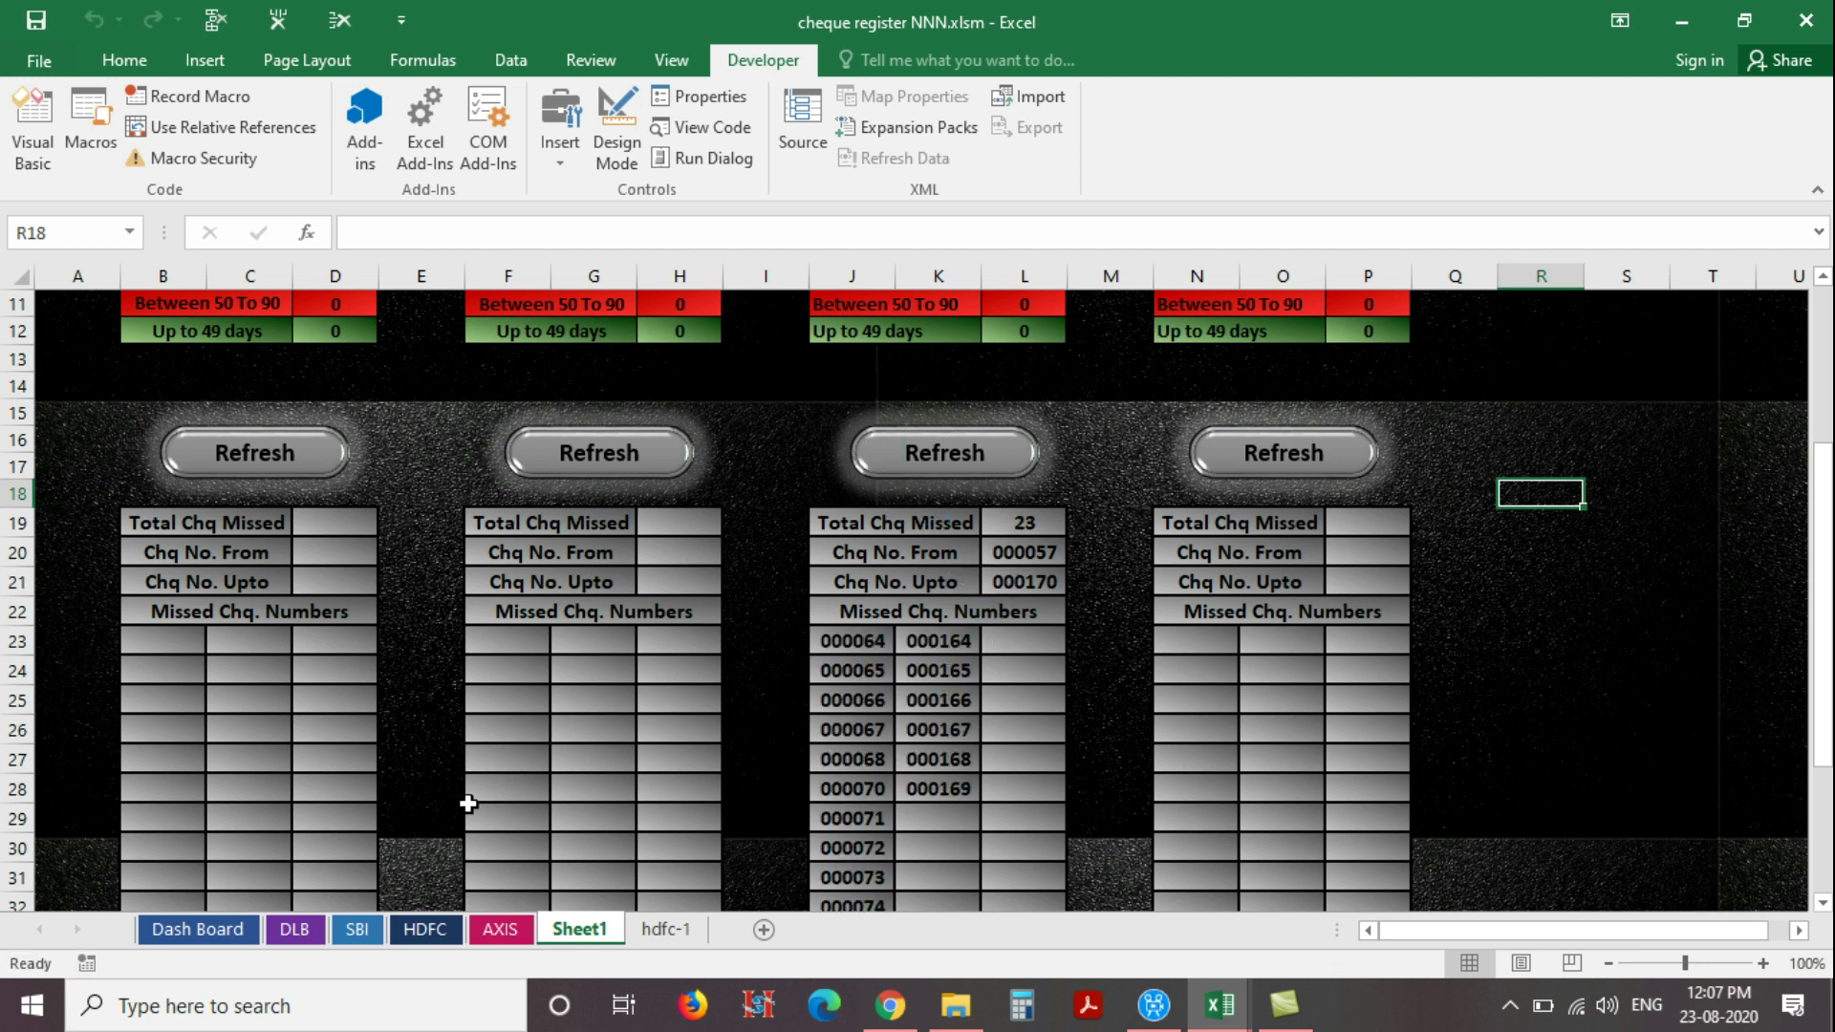
# Delete cheque number 170 from G15 on the HDFC sheet
pyautogui.click(425, 929)
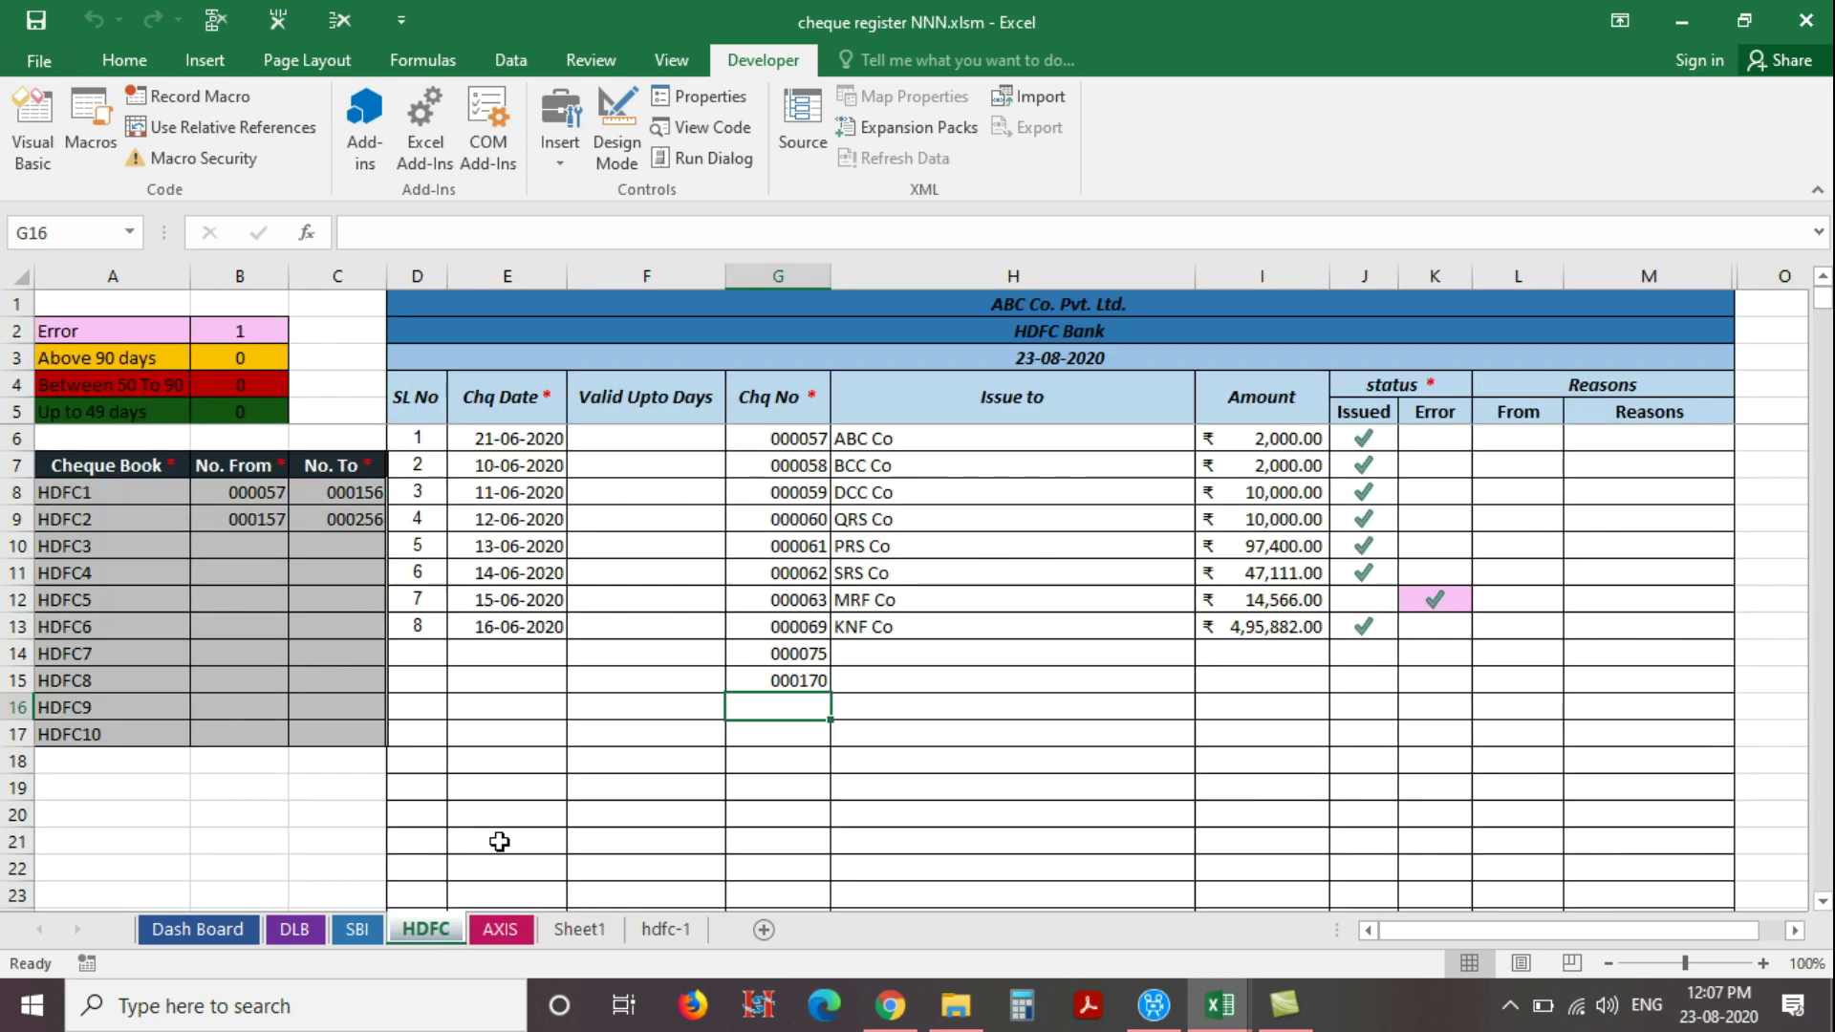
pyautogui.click(820, 683)
pyautogui.press('Delete')
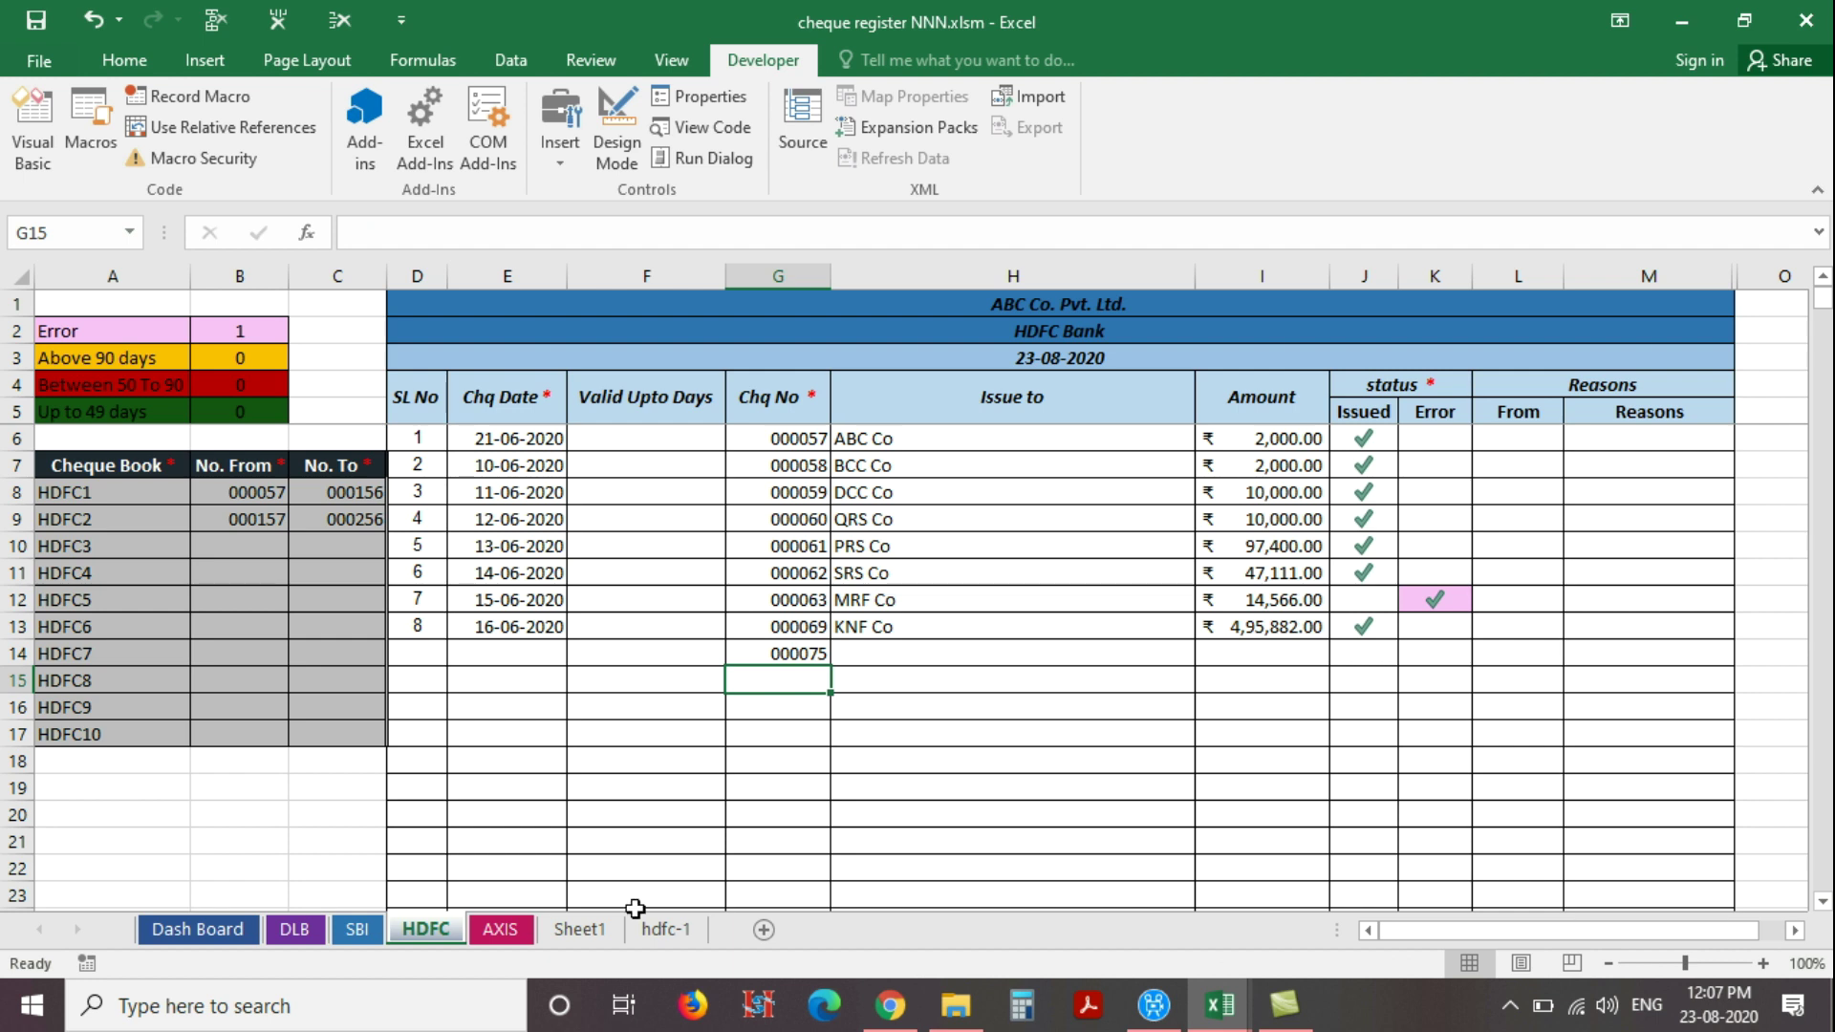
# Run the HDFC Bank Refresh on Sheet1 to update its missed cheque numbers
pyautogui.click(583, 929)
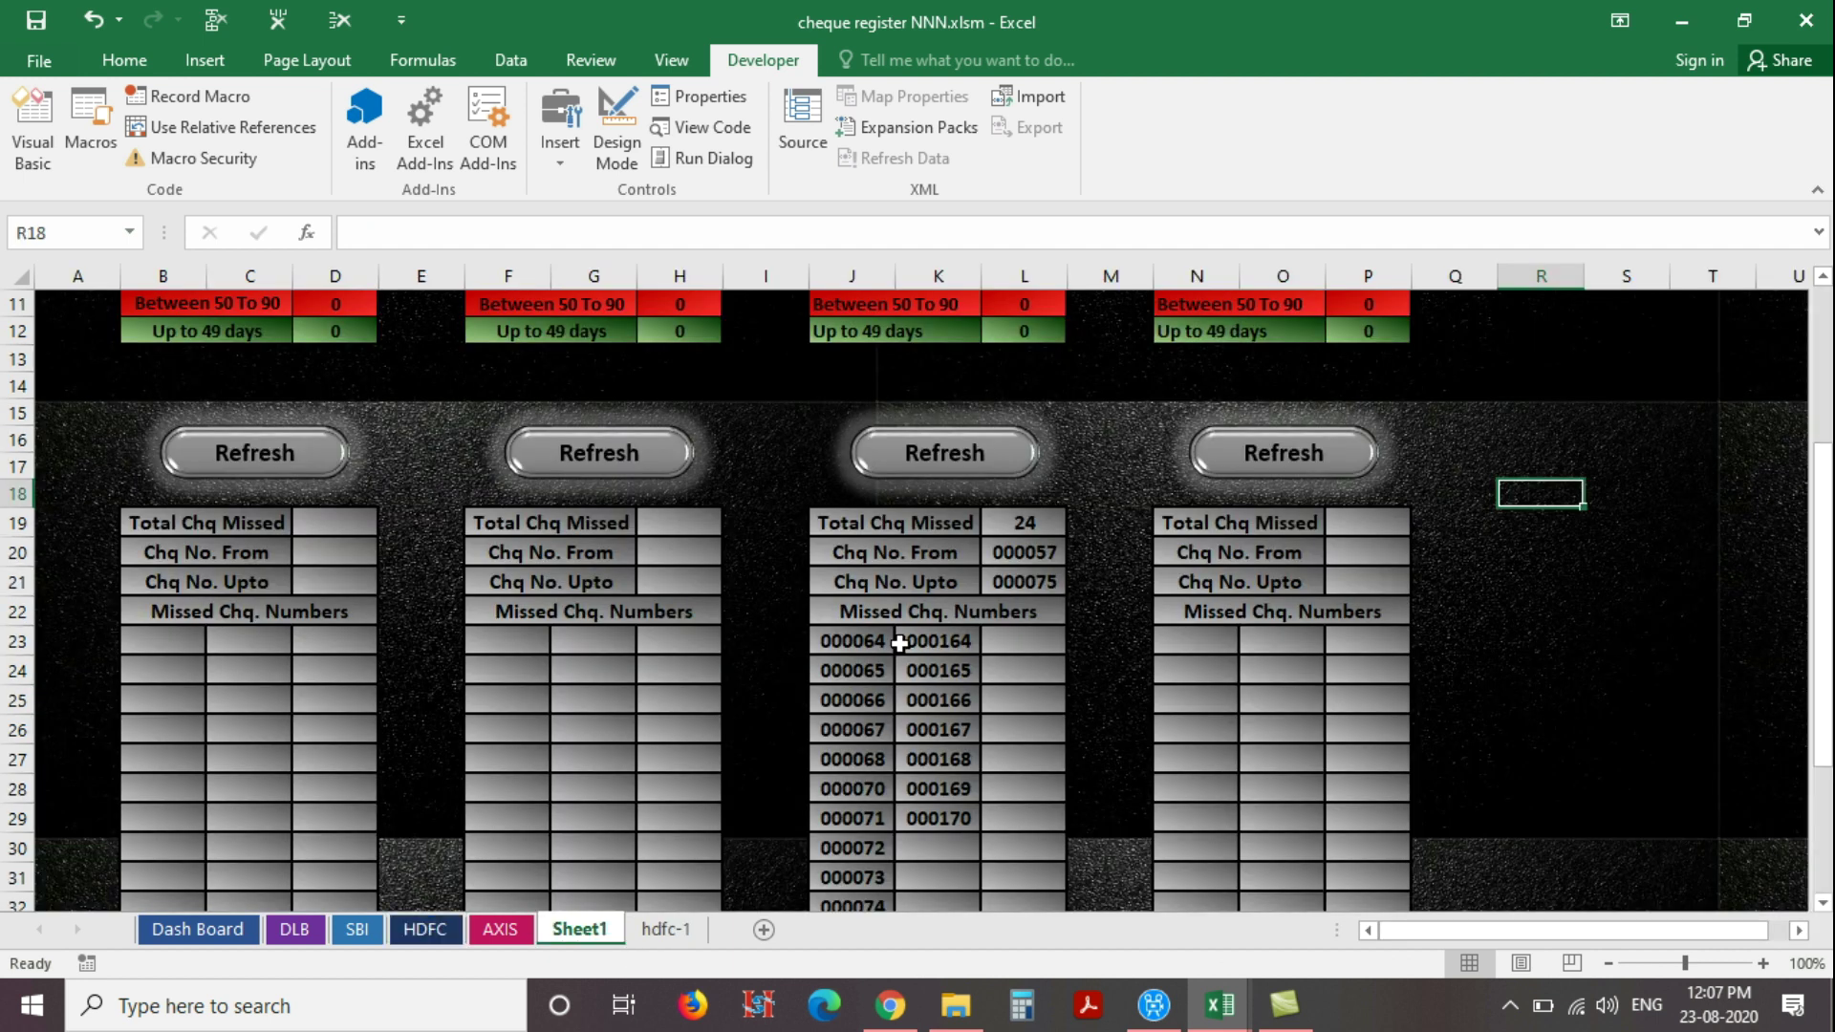
pyautogui.scroll(-1, 943, 547)
pyautogui.scroll(-1, 943, 546)
pyautogui.click(942, 373)
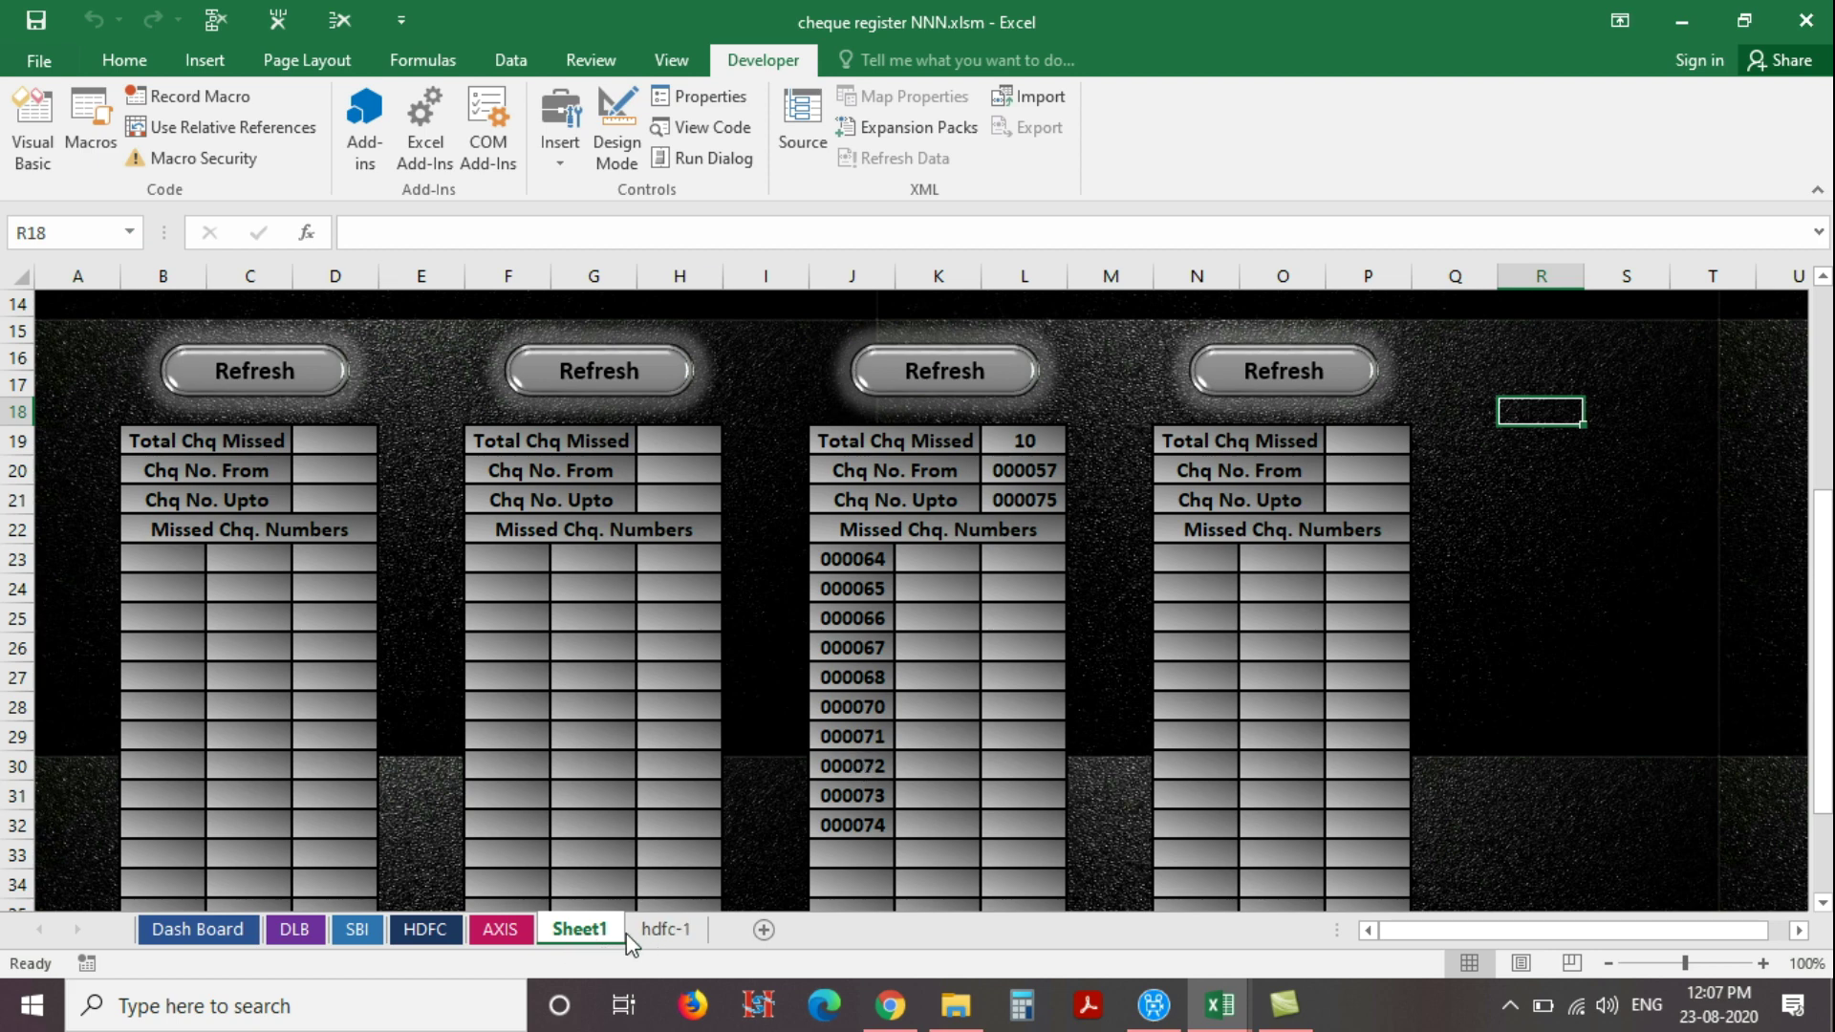
# Enter cheque number 200 in G15 on the HDFC sheet
pyautogui.click(666, 929)
pyautogui.click(579, 929)
pyautogui.click(424, 929)
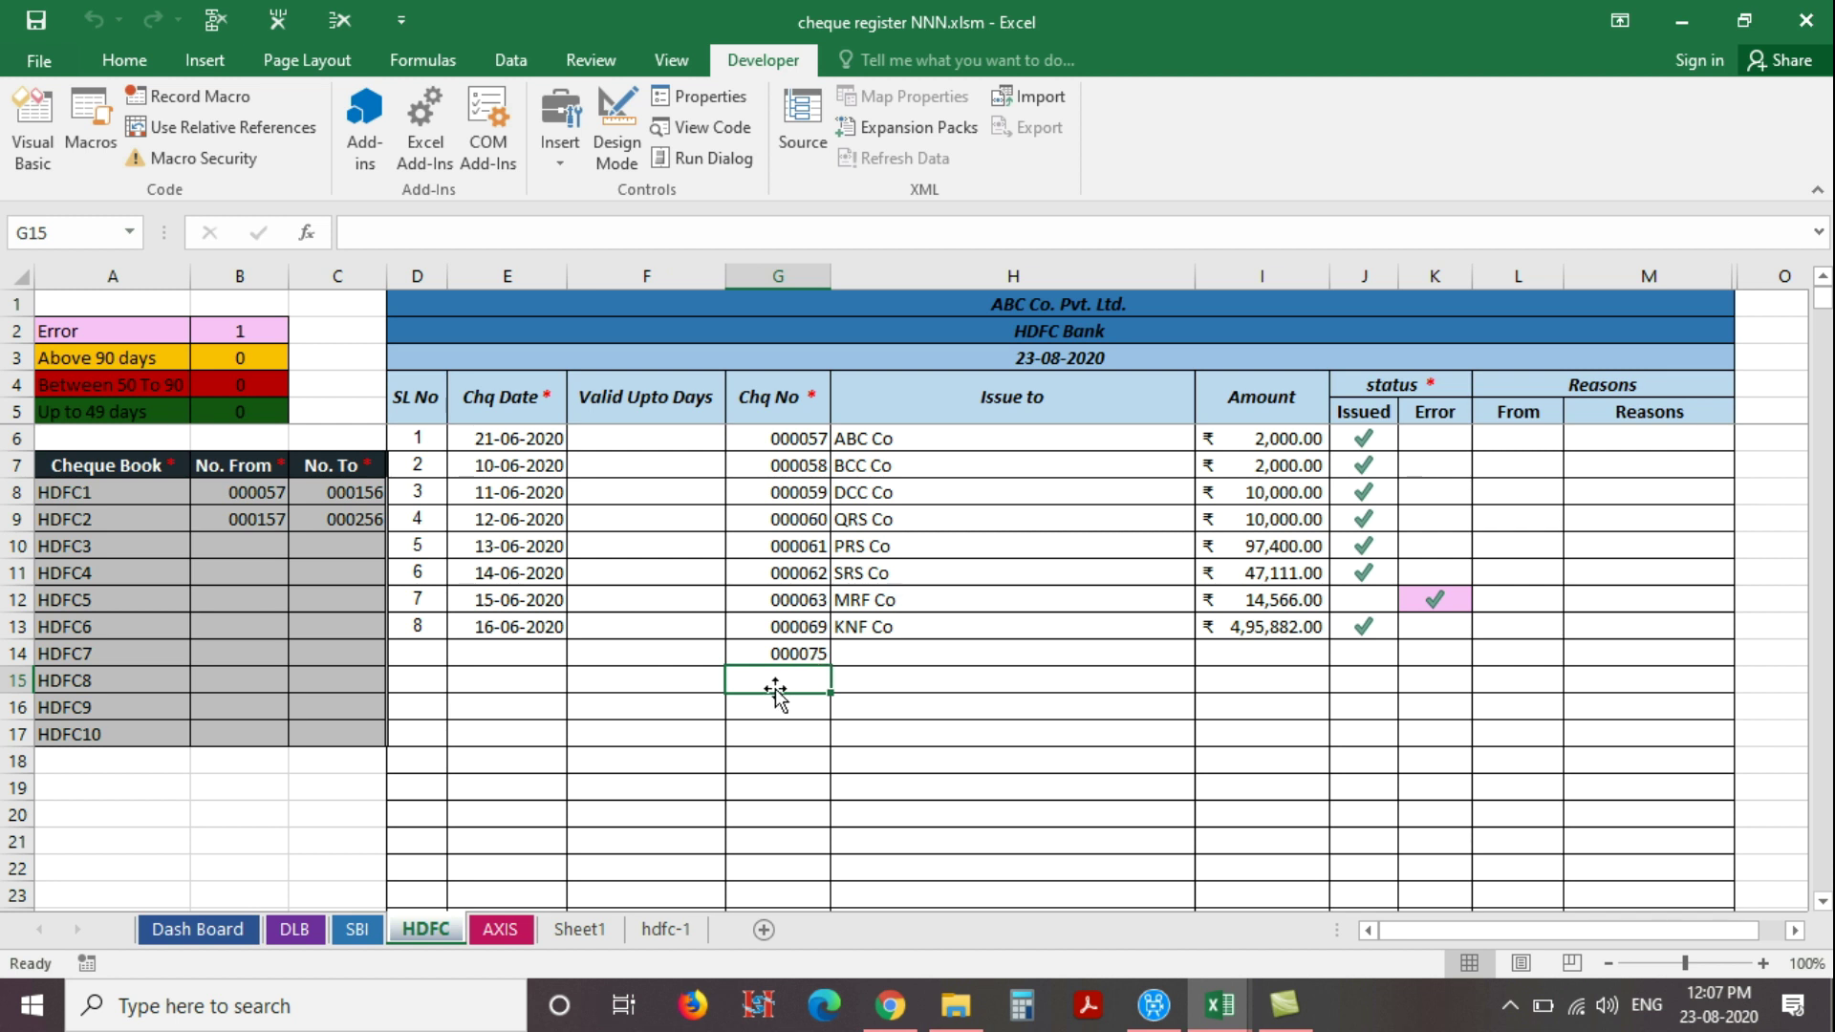
pyautogui.write('200')
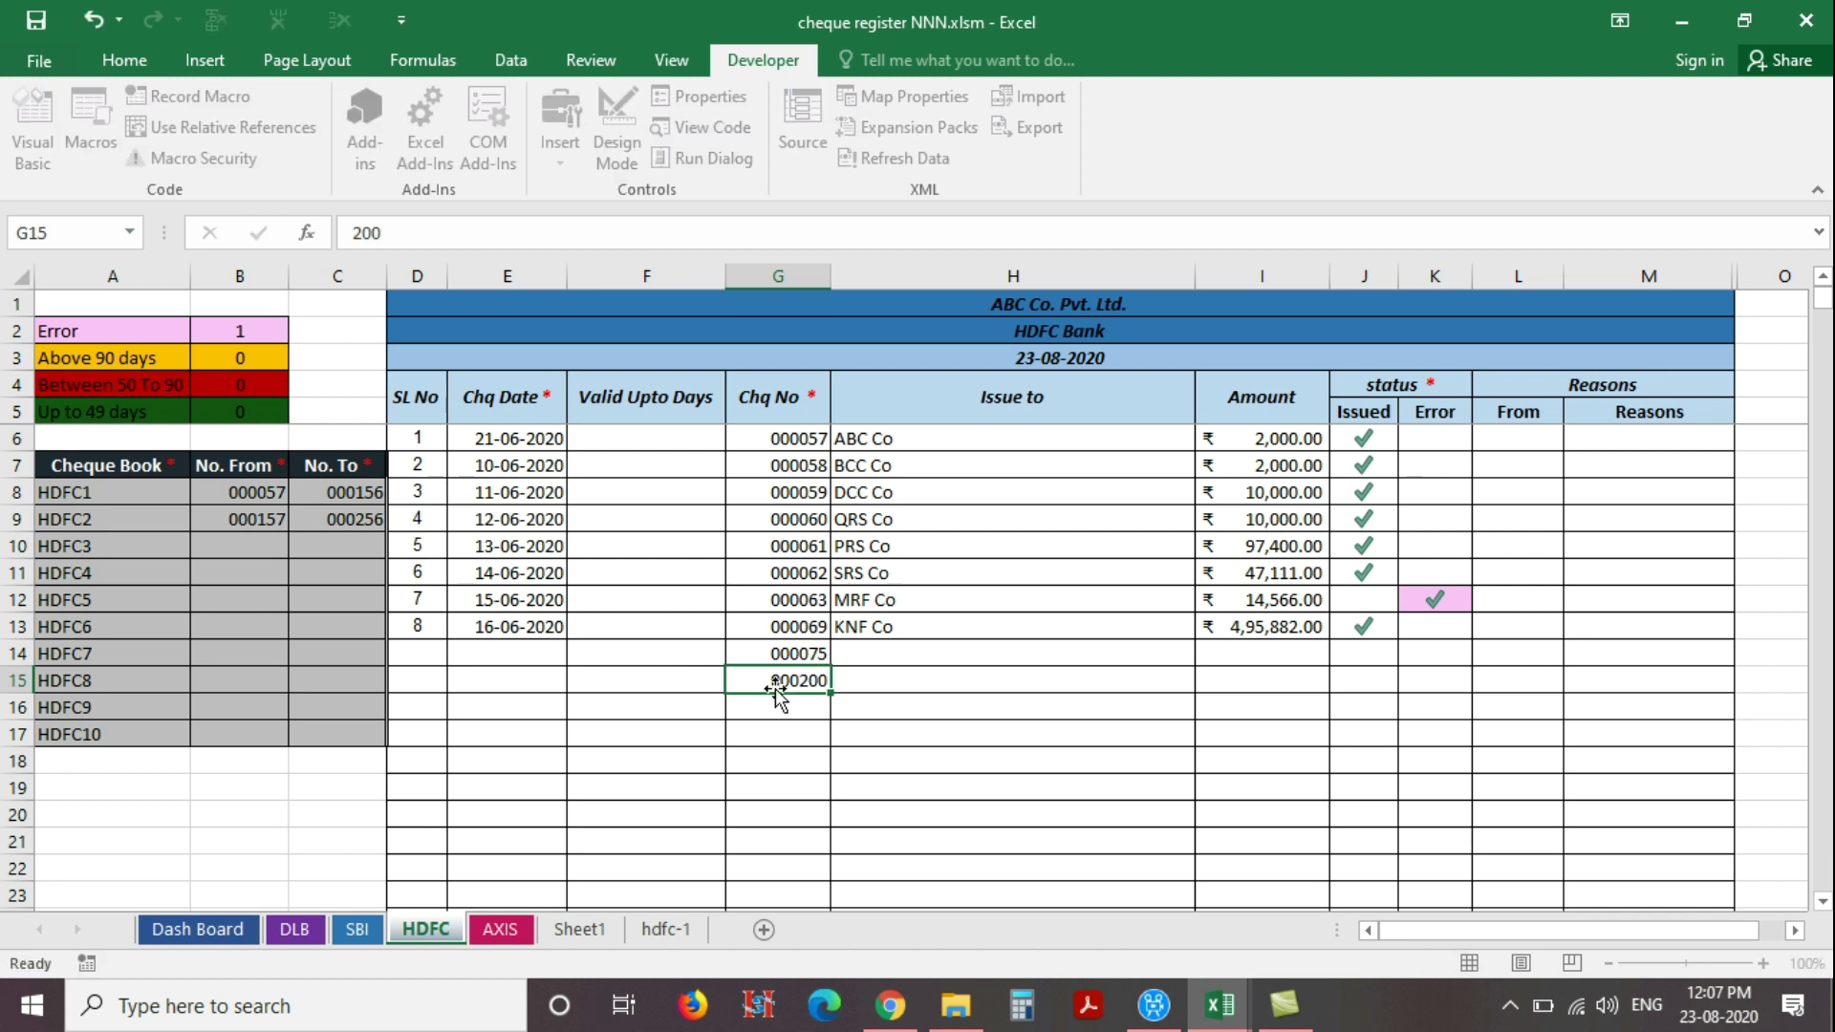
pyautogui.press('Return')
# Rerun the HDFC Bank Refresh on Sheet1 and review the missed cheque numbers down to row 39
pyautogui.click(616, 928)
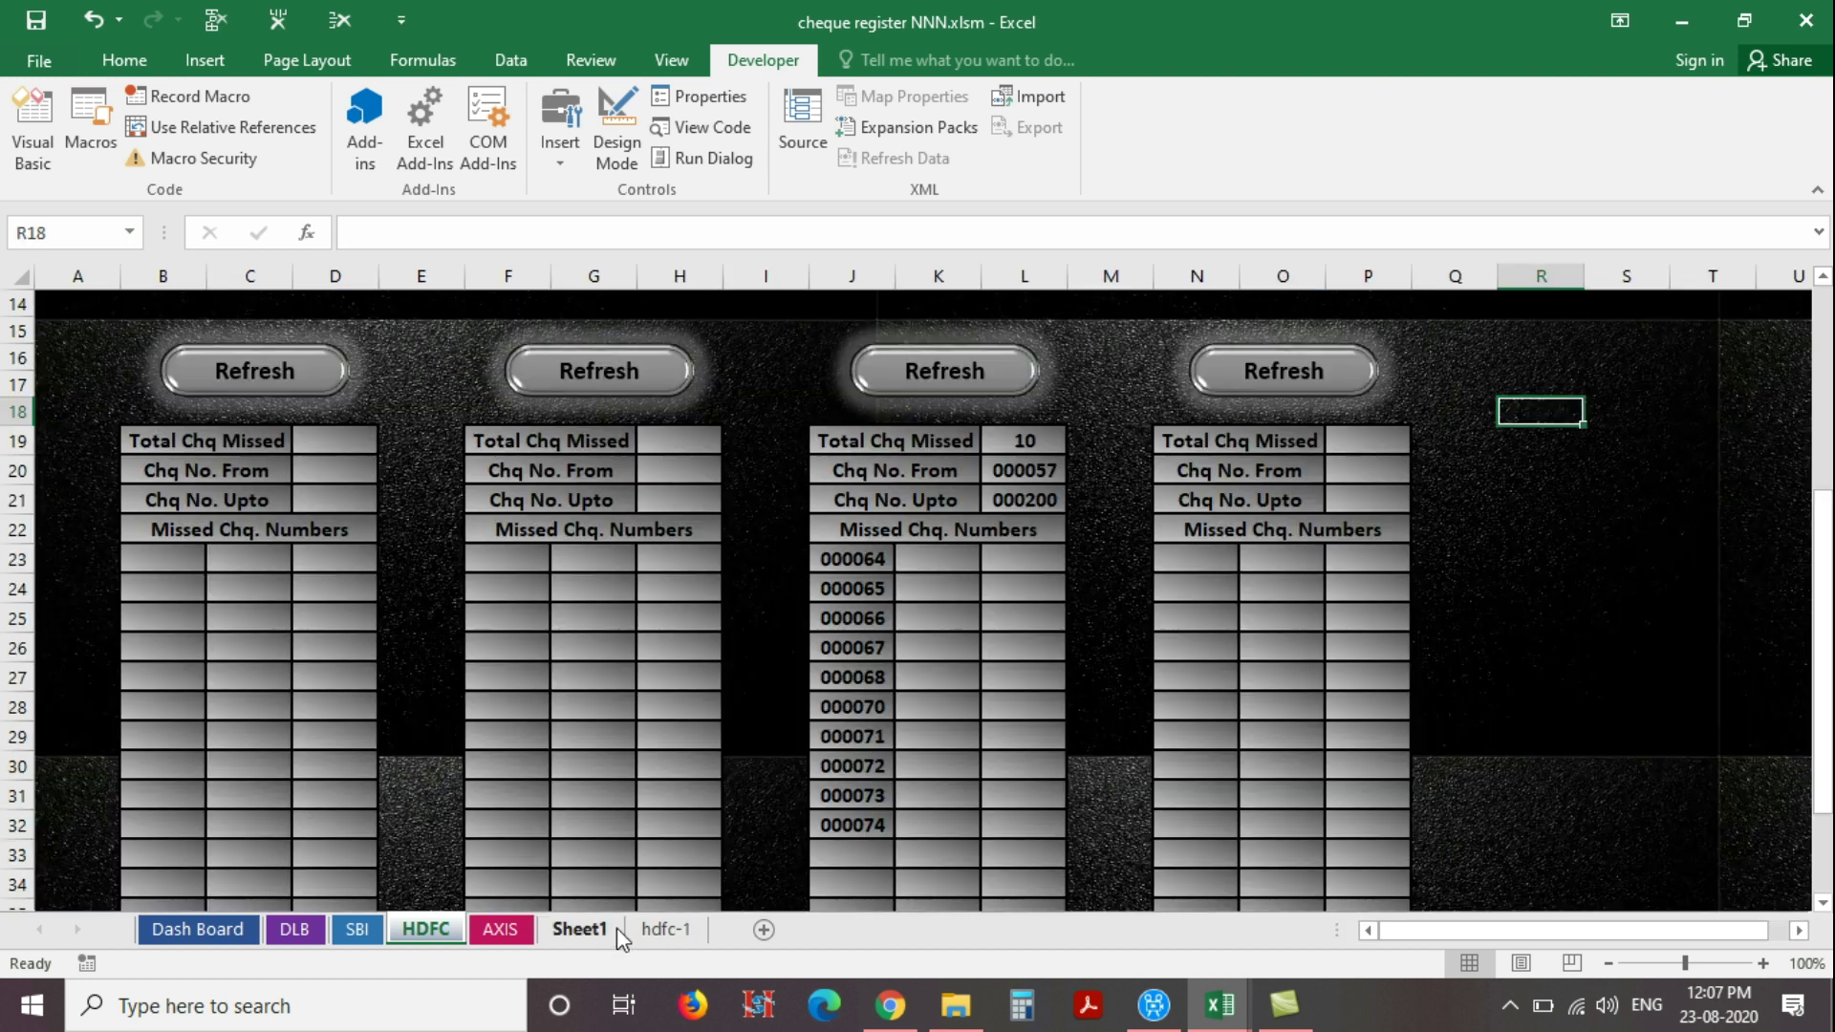
pyautogui.click(953, 370)
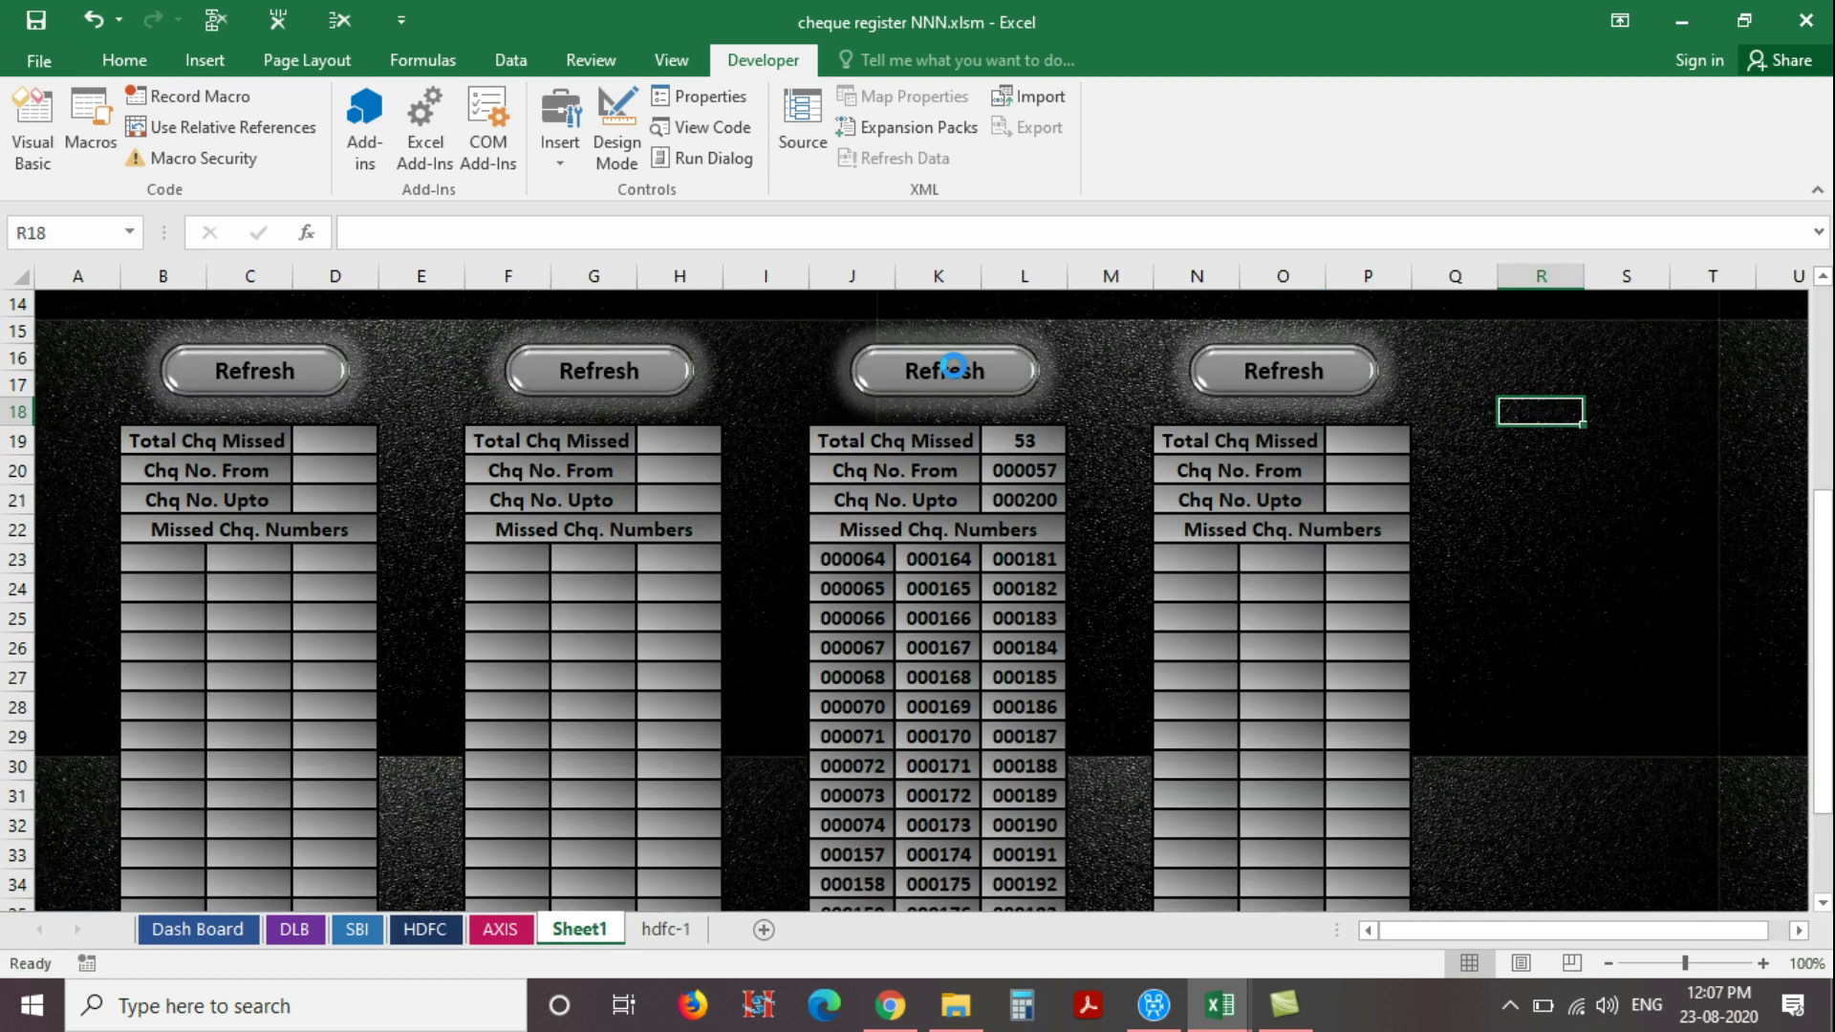
pyautogui.scroll(-4, 1037, 650)
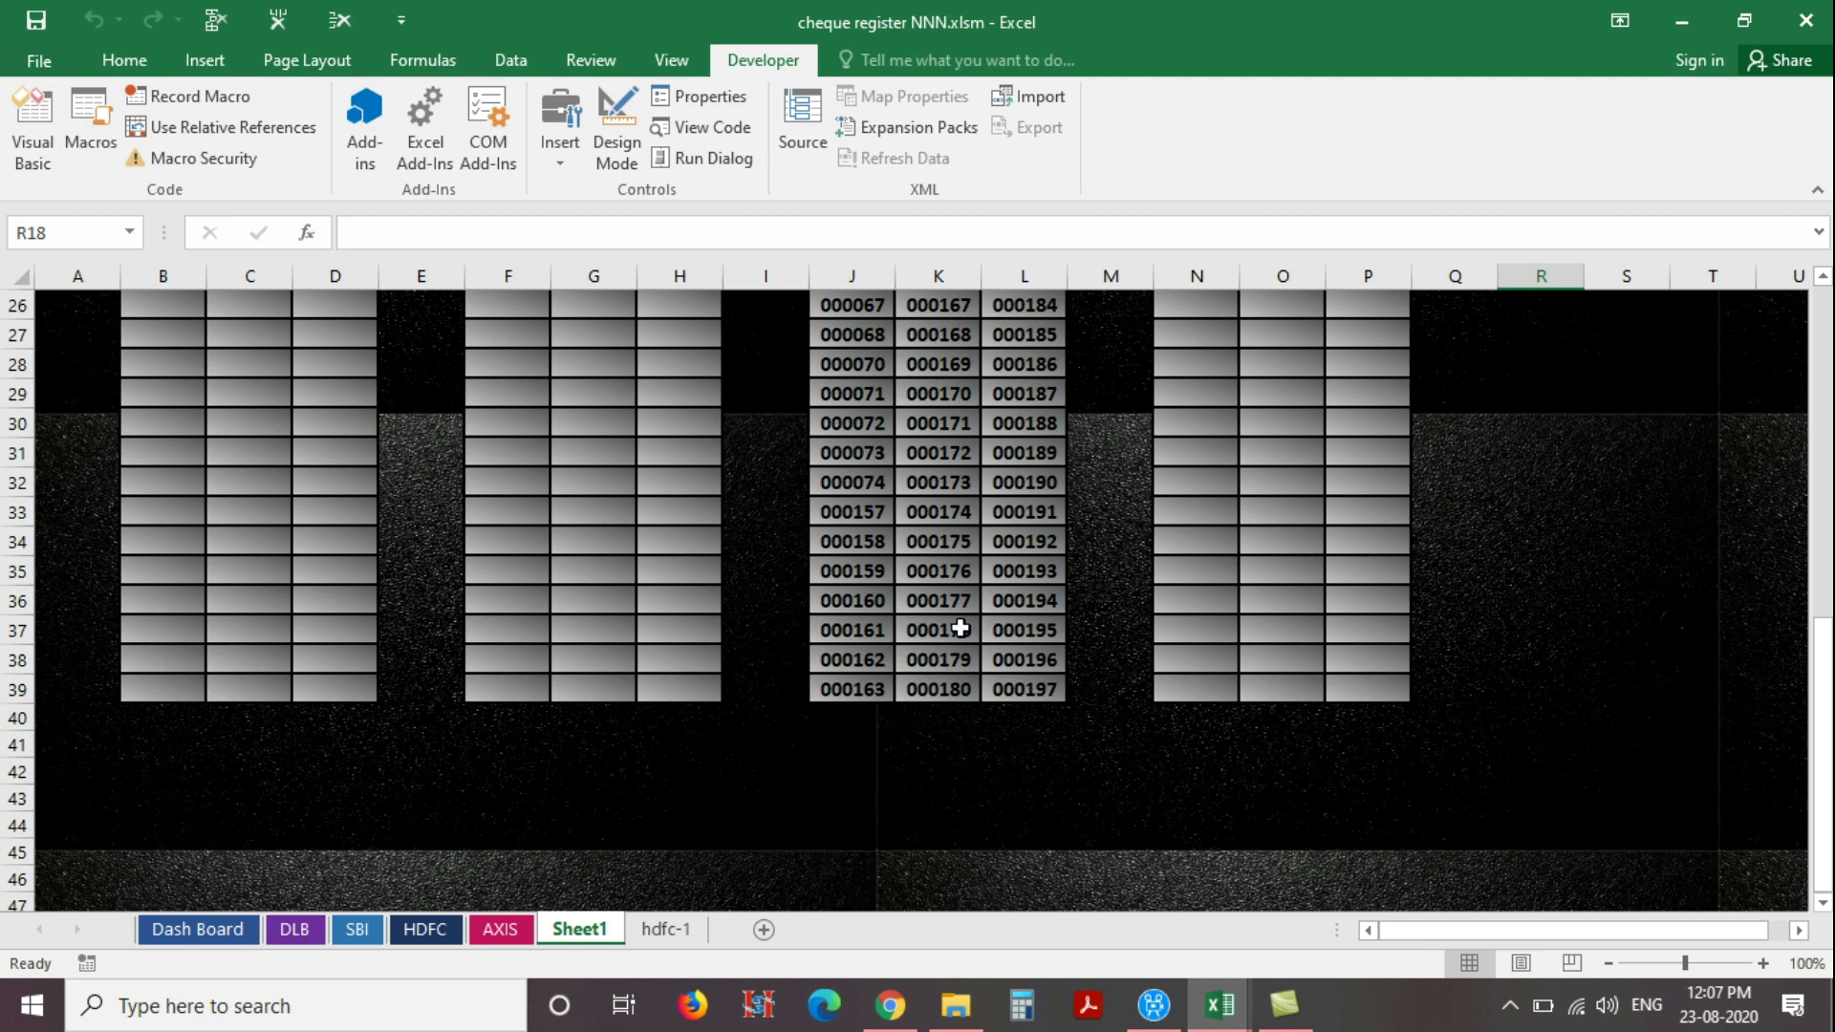
pyautogui.scroll(3, 951, 585)
pyautogui.scroll(1, 965, 490)
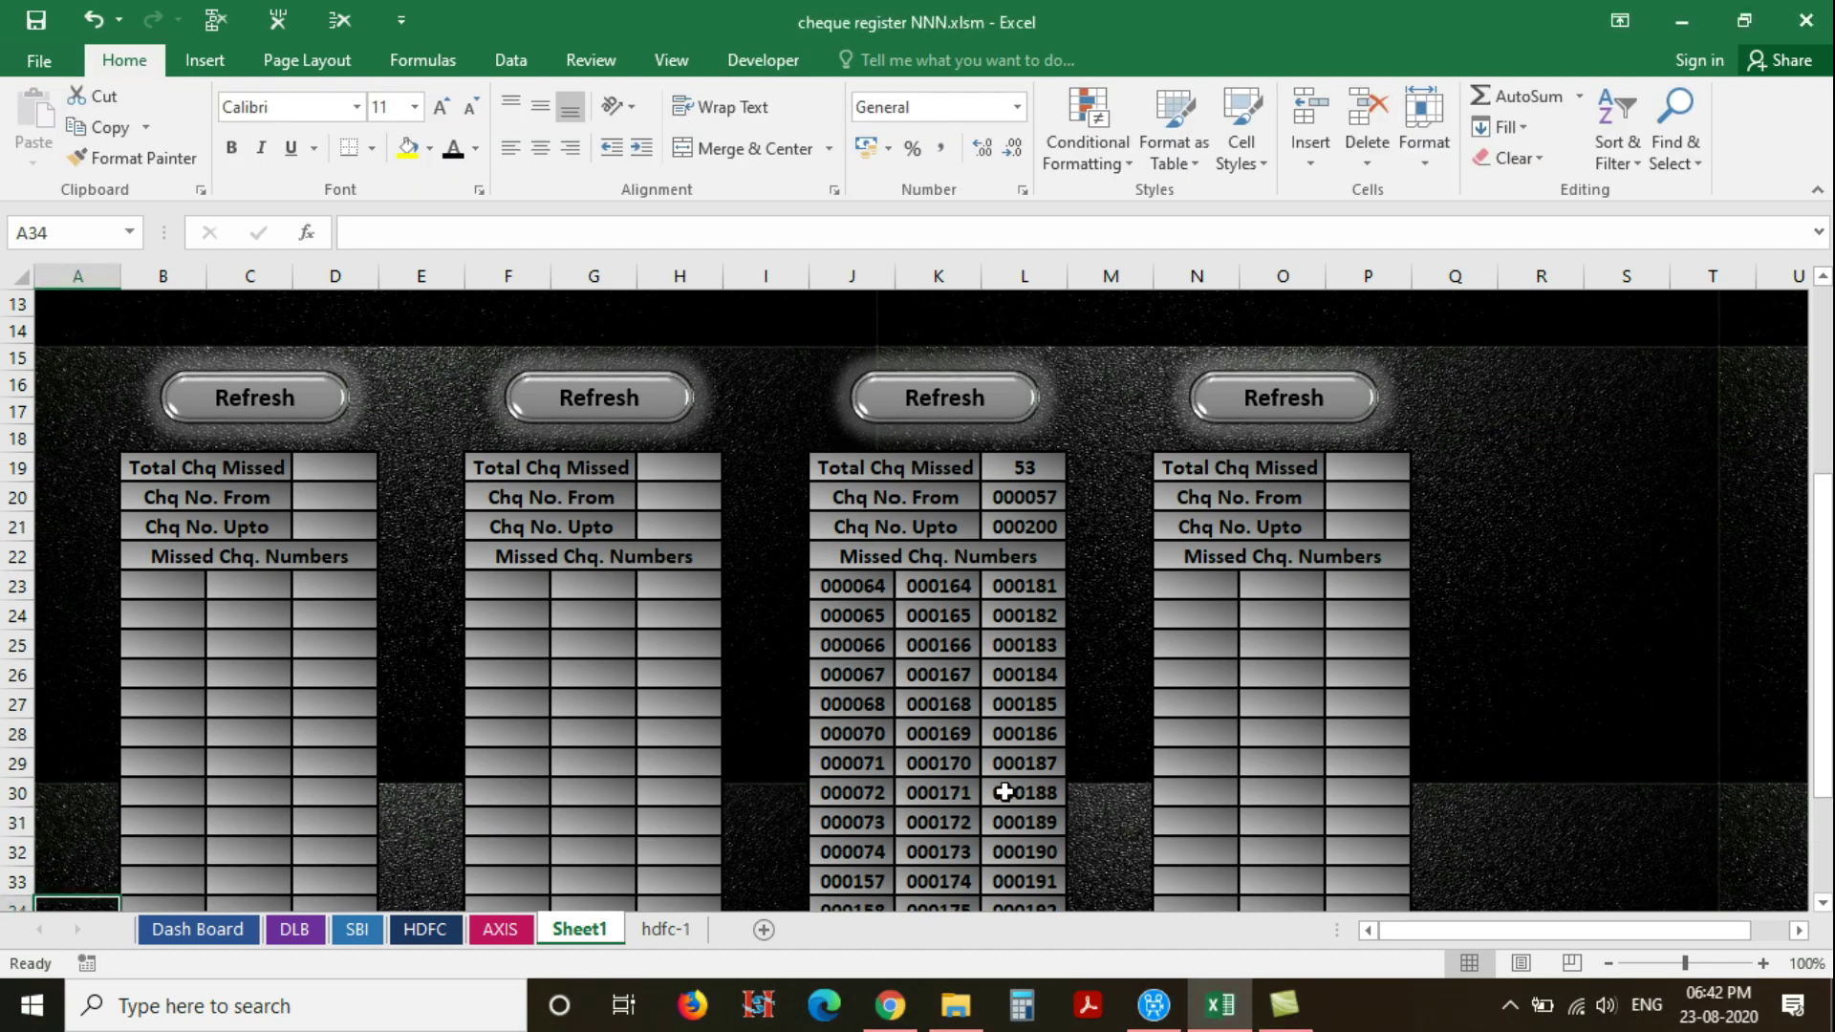
pyautogui.scroll(4, 1109, 754)
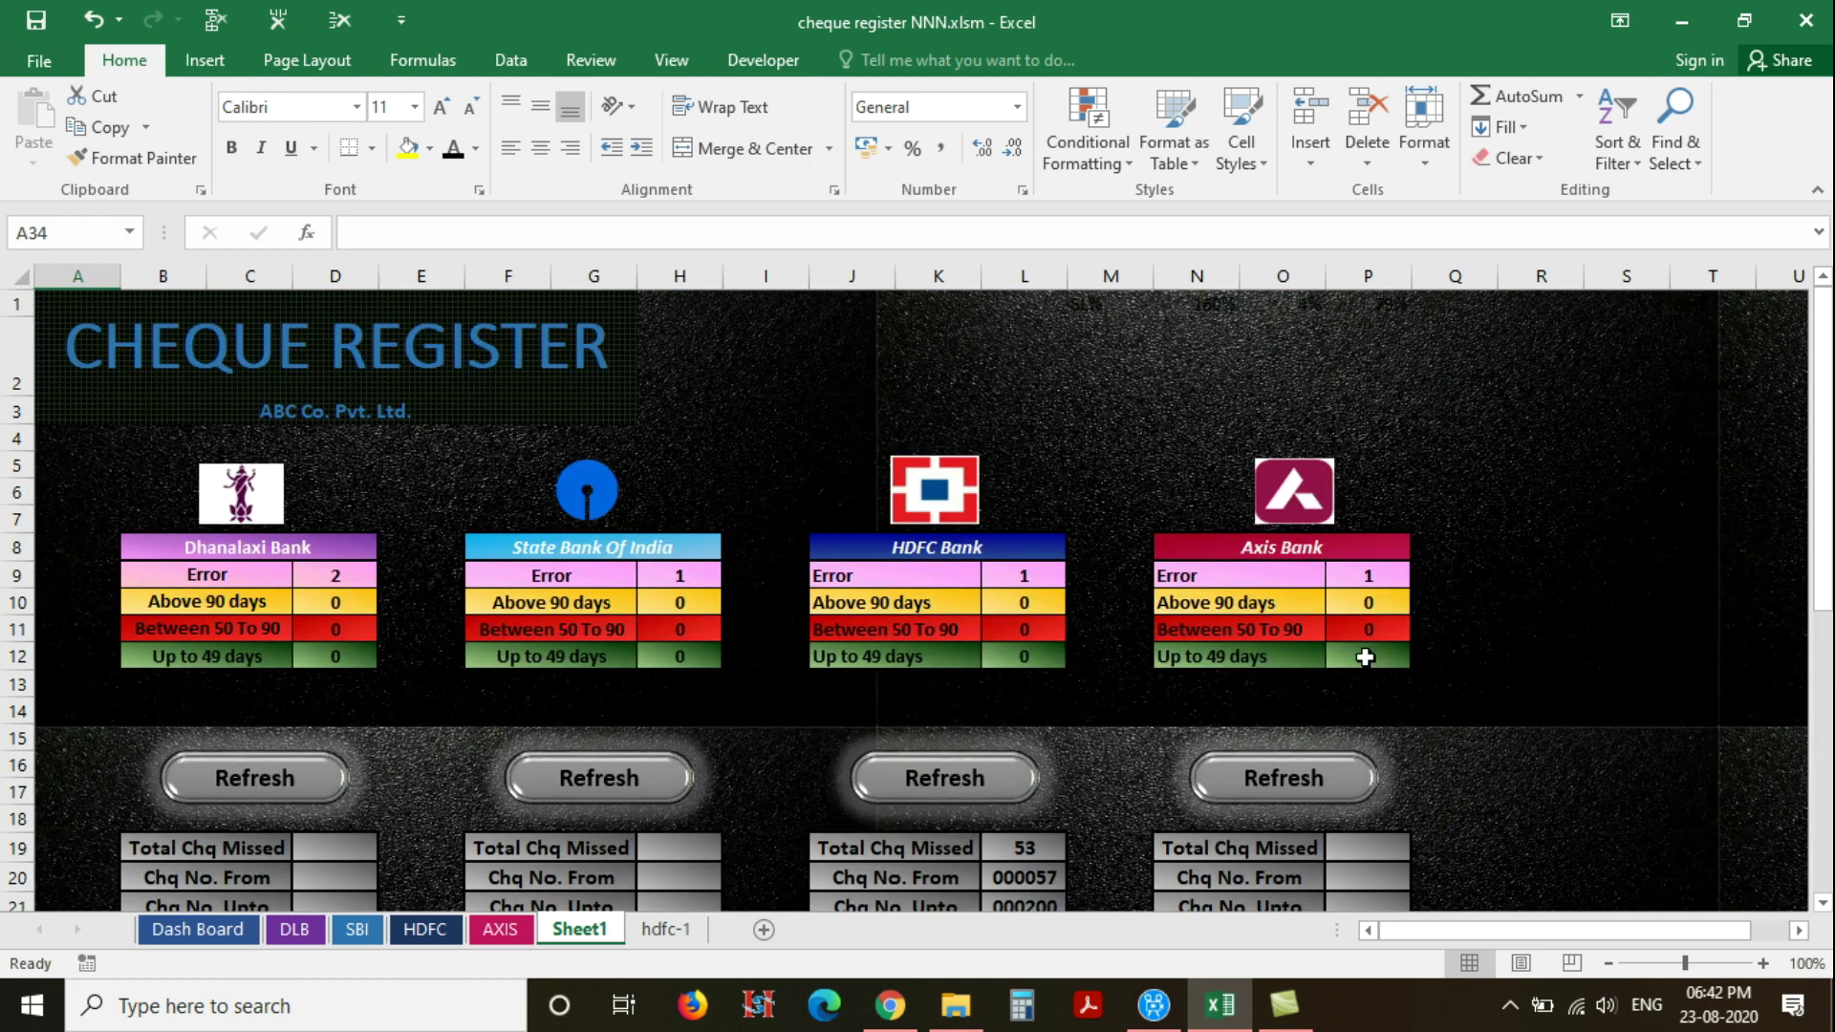
# Make the hidden entries in T1:U5 on Sheet1 readable by setting their font colour to white
pyautogui.click(1716, 304)
pyautogui.moveTo(1716, 304); pyautogui.dragTo(1716, 468)
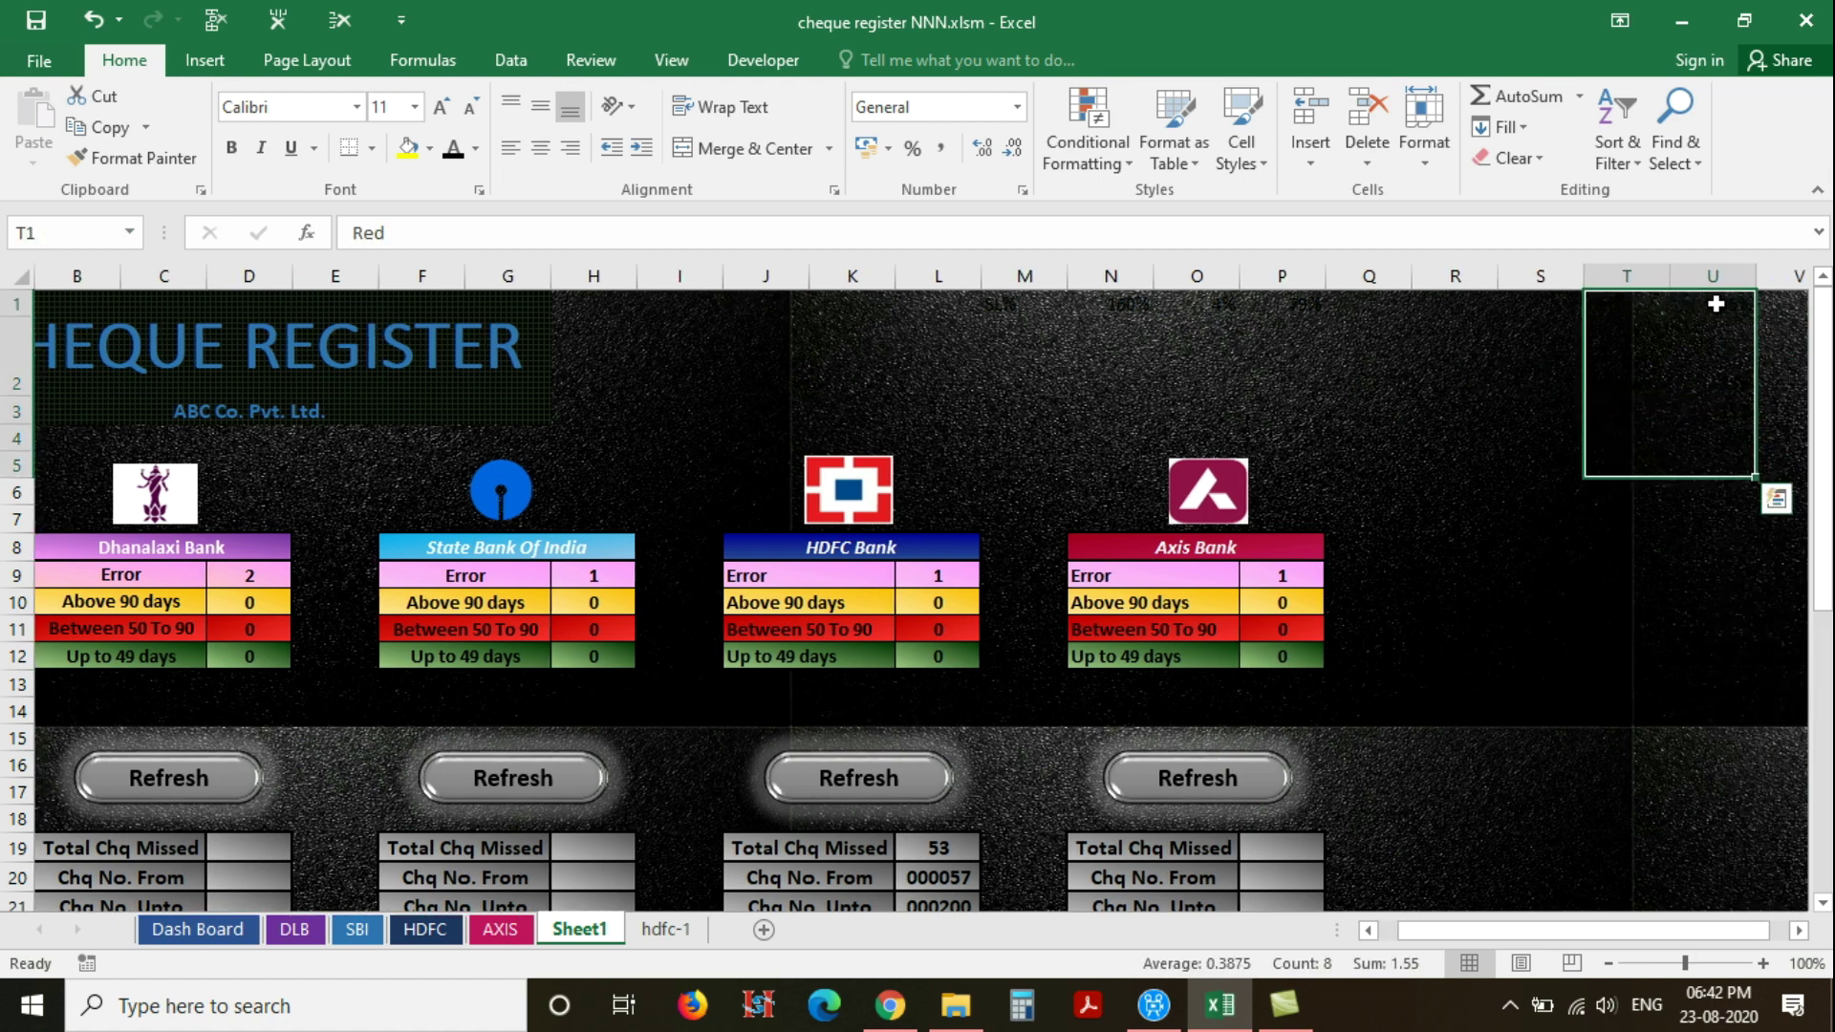
pyautogui.click(475, 148)
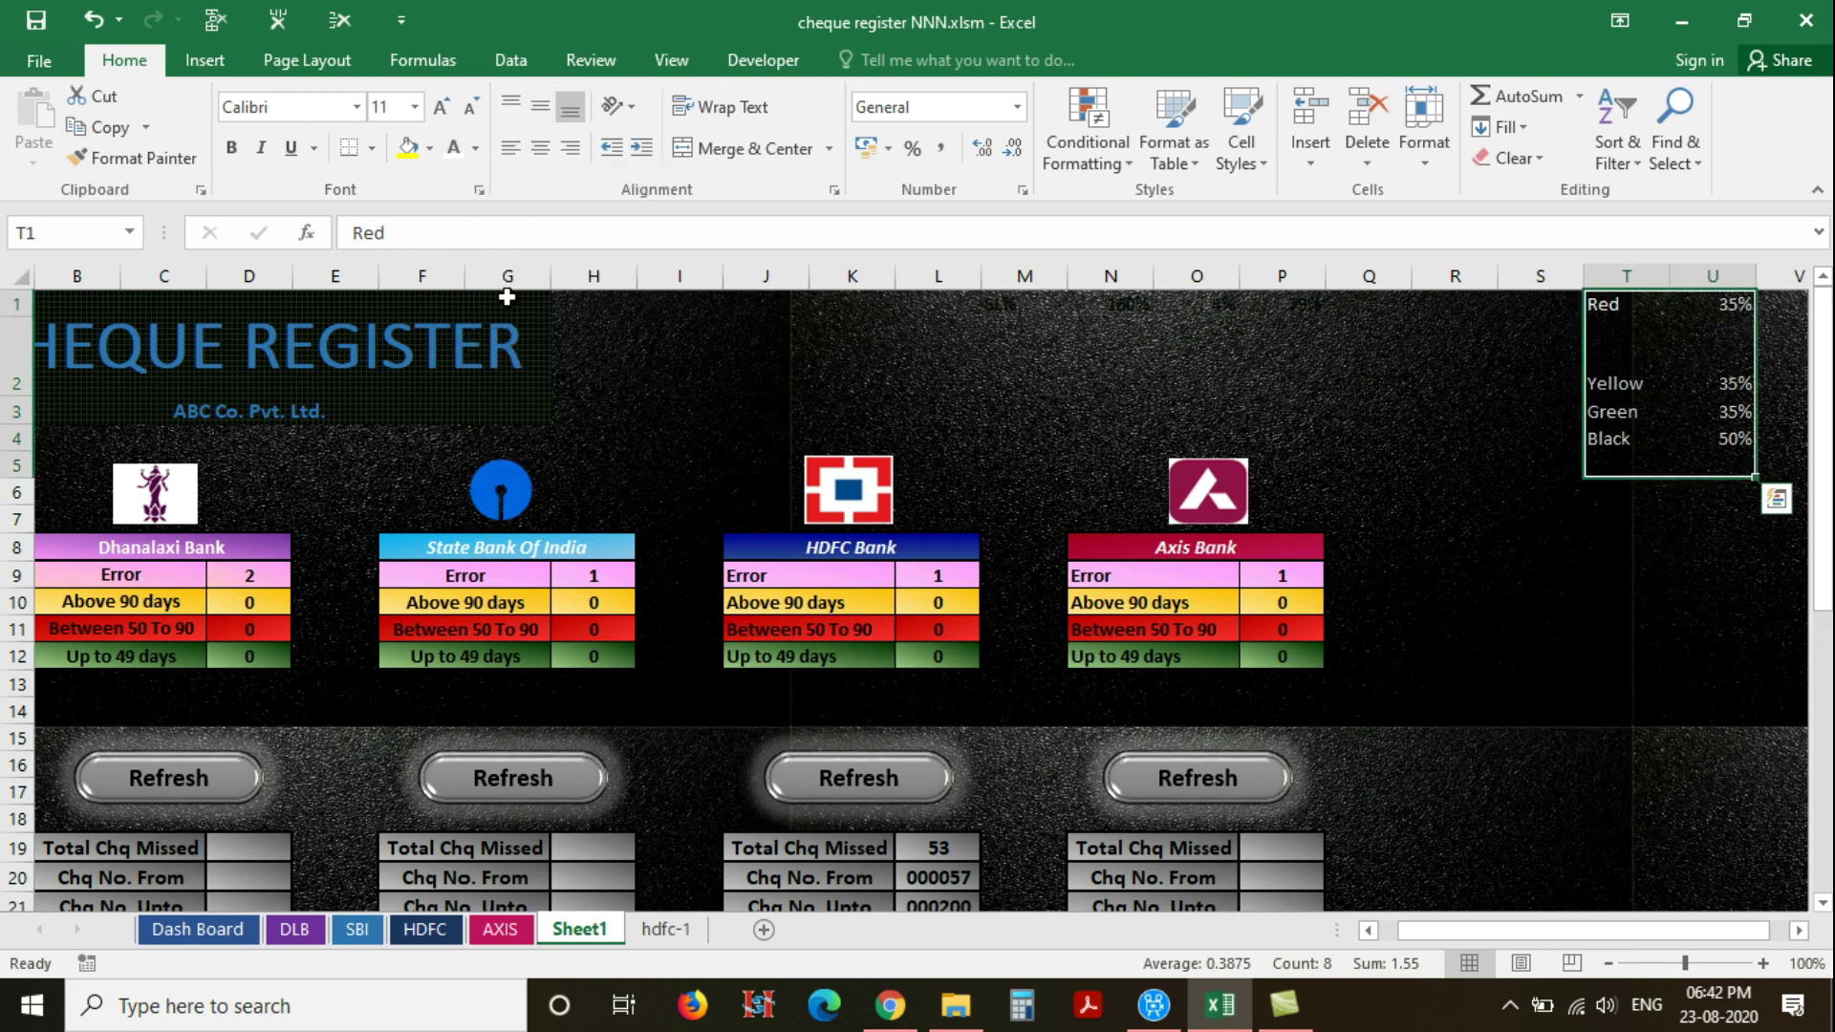
# Examine the colour labels and percentages in T1:U4 at 200% zoom, and return to 100% with that range selected
pyautogui.hotkey('alt', 'w')
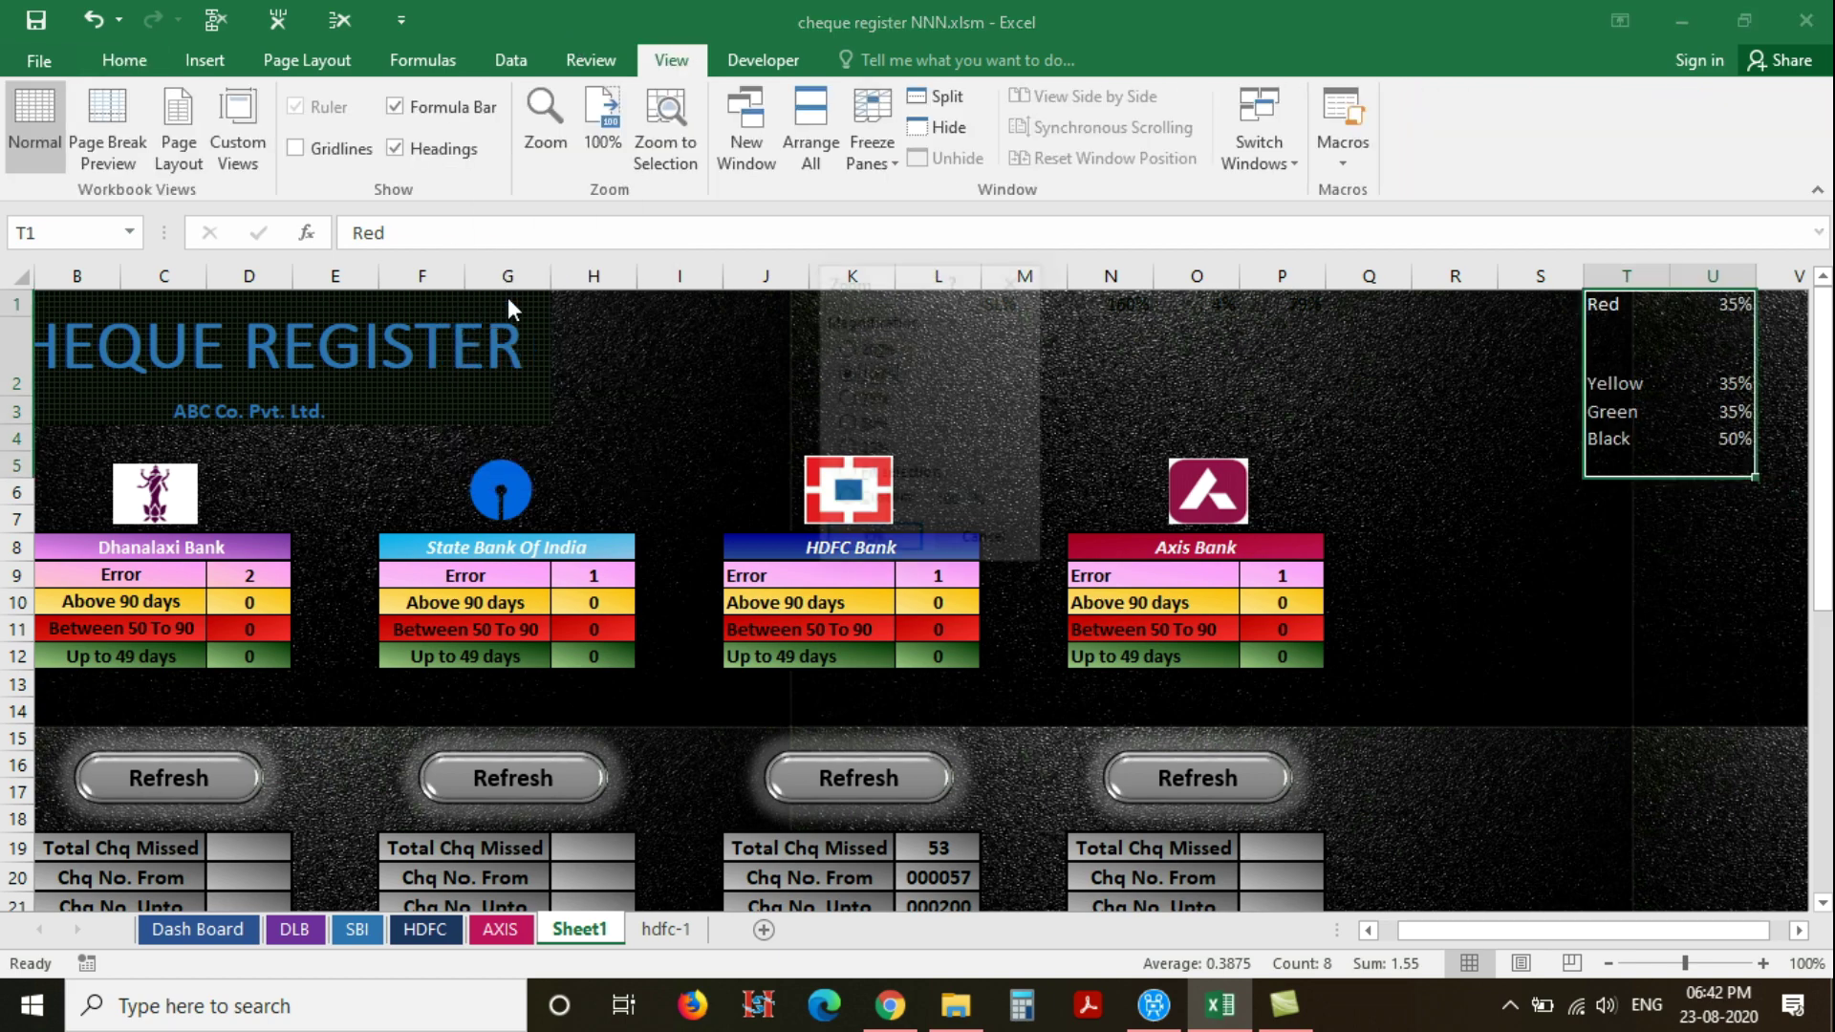
pyautogui.press('q')
pyautogui.press('Return')
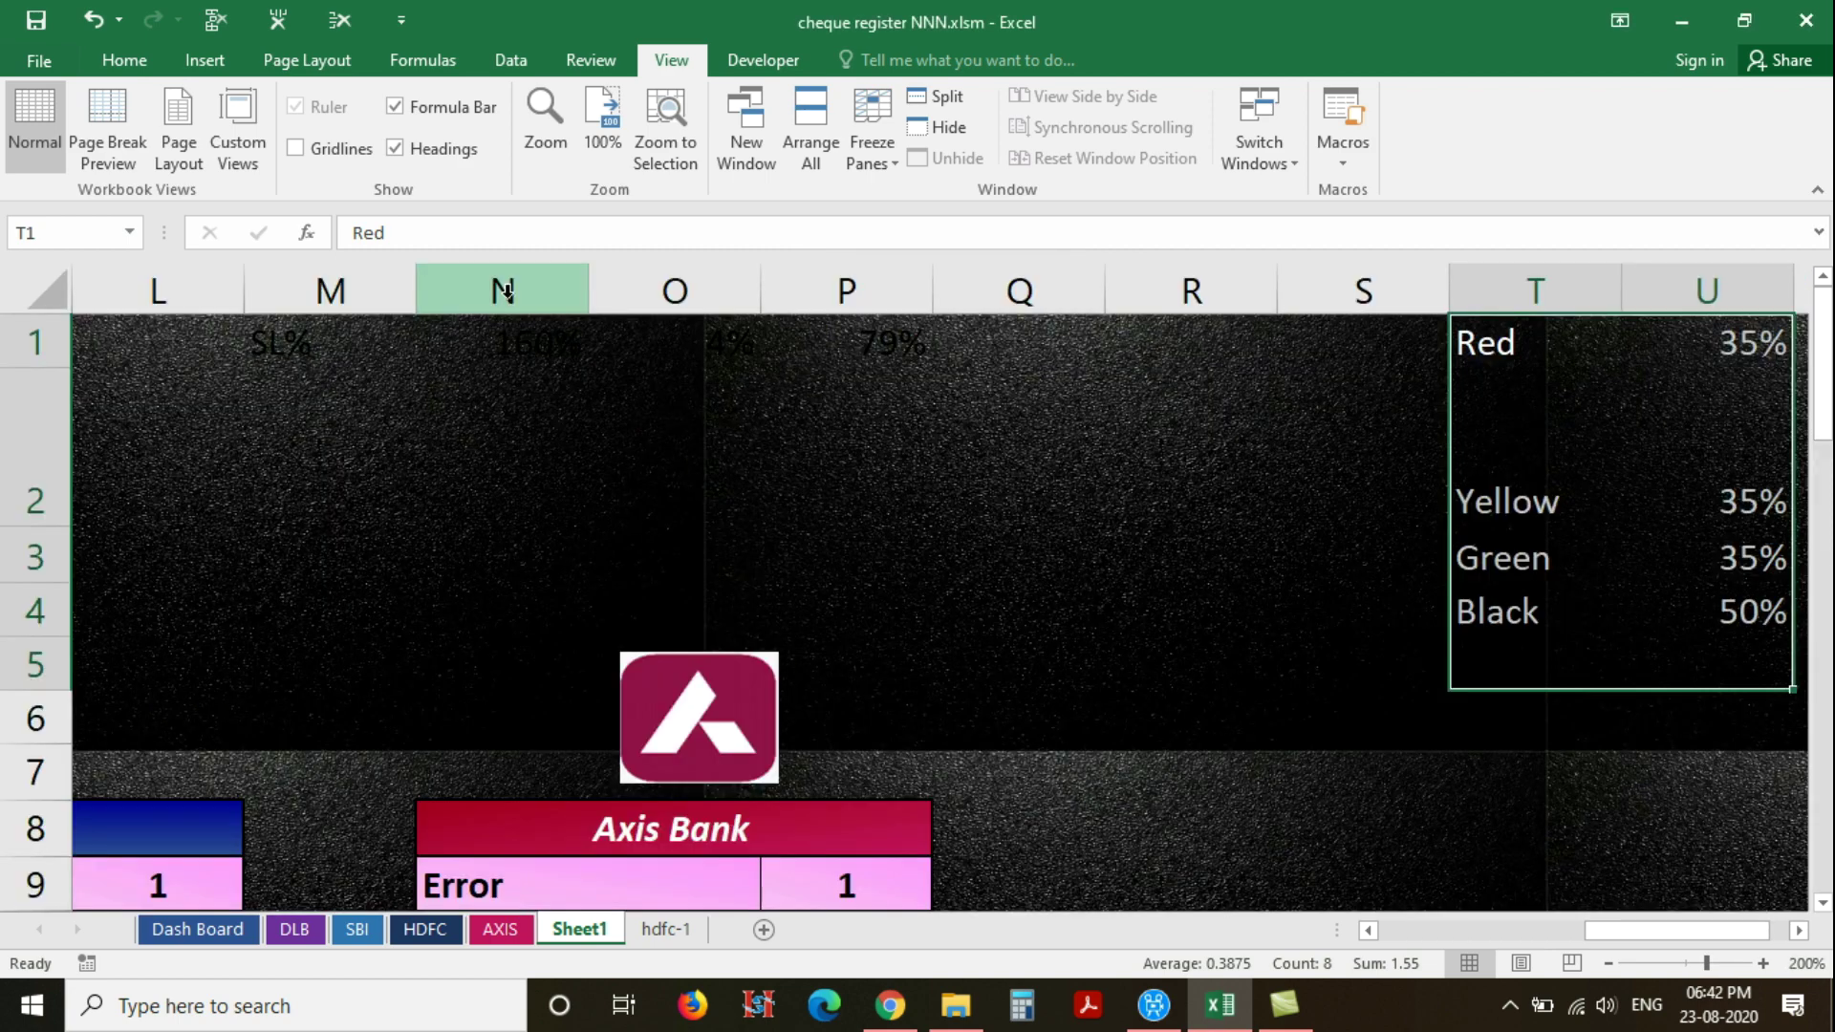
pyautogui.click(1561, 376)
pyautogui.moveTo(1529, 344); pyautogui.dragTo(1568, 602)
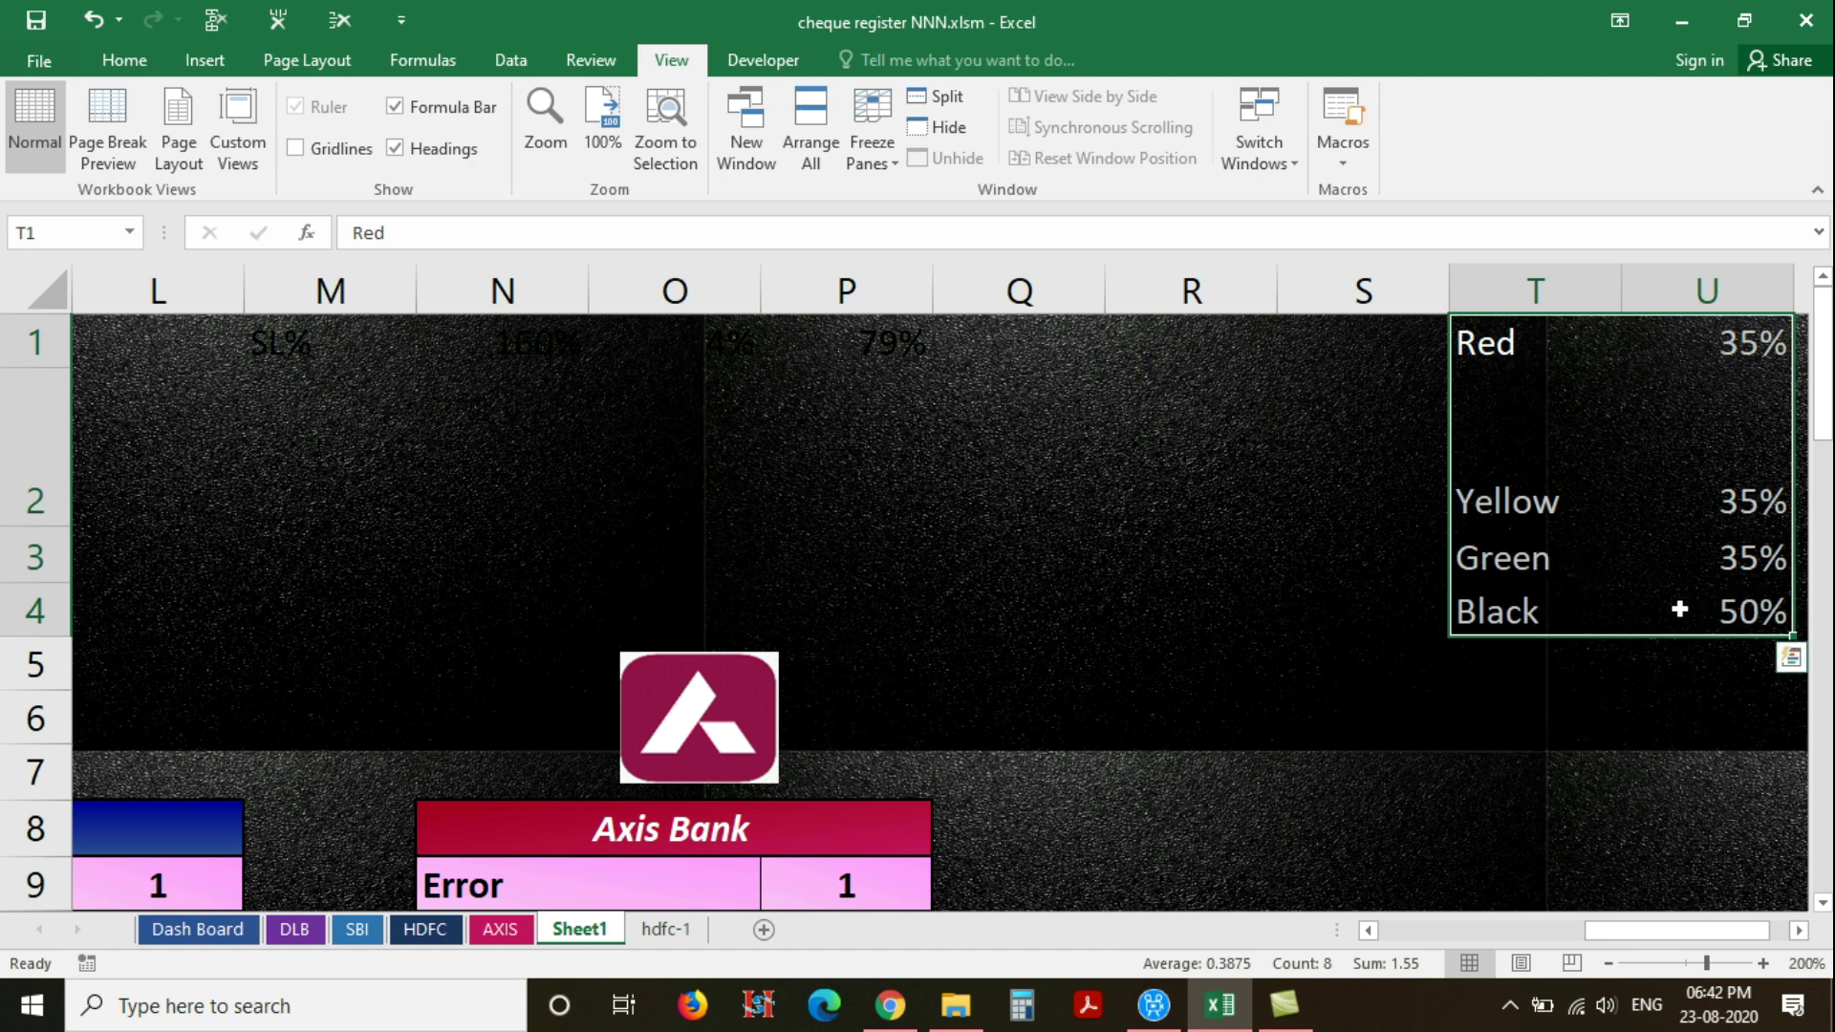
pyautogui.hotkey('alt', 'w')
pyautogui.press('q')
pyautogui.press('Down')
pyautogui.press('Return')
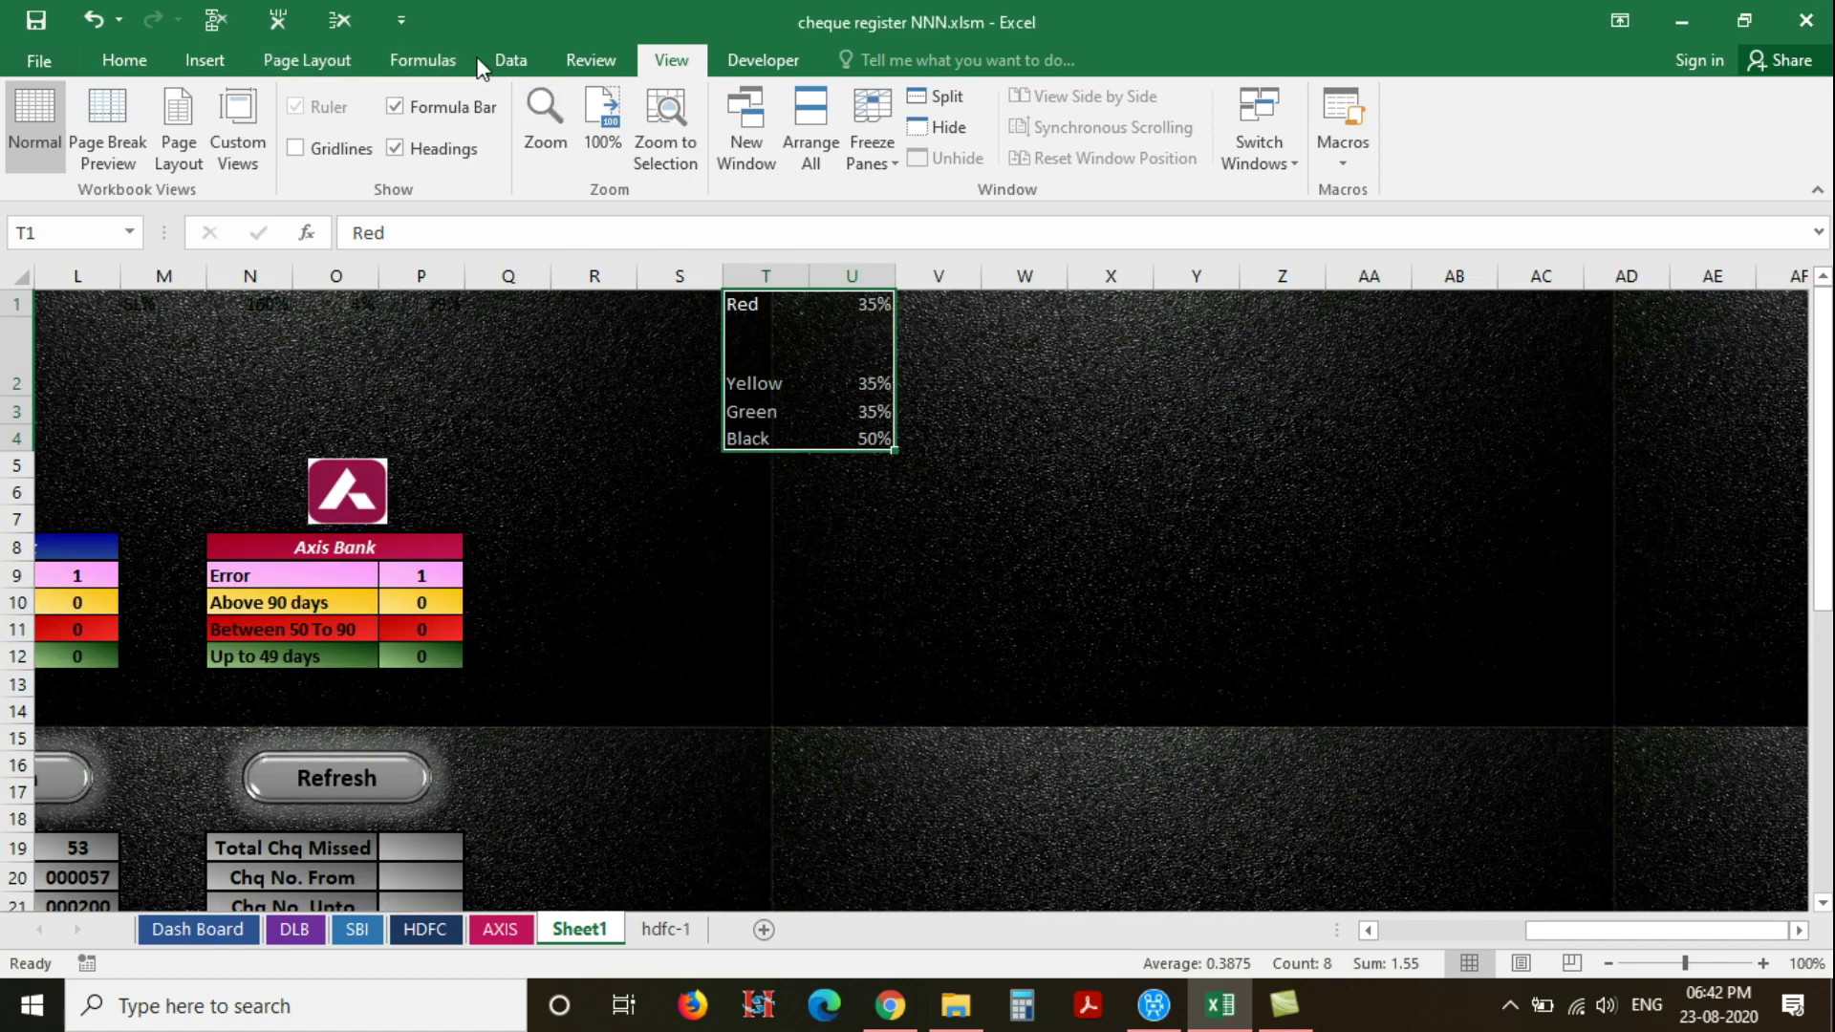
# Insert a doughnut chart from T1:U4 and remove its chart title and legend
pyautogui.click(197, 63)
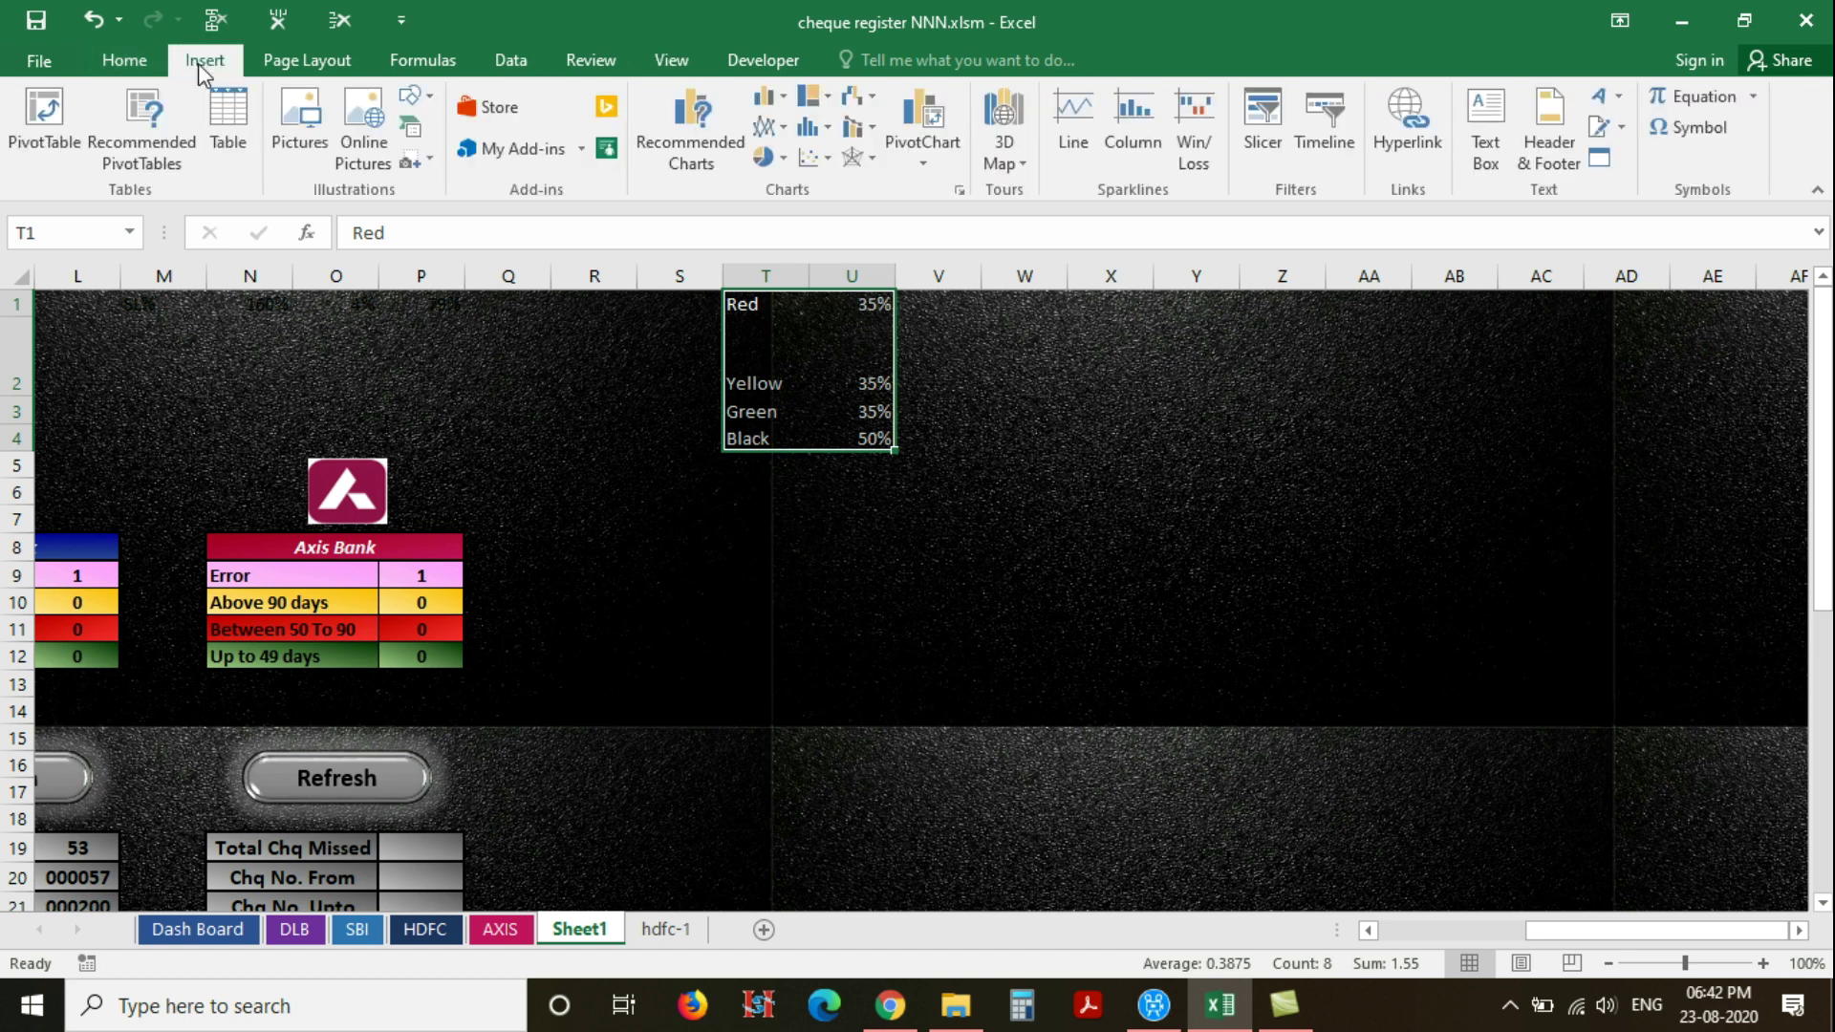
pyautogui.click(767, 157)
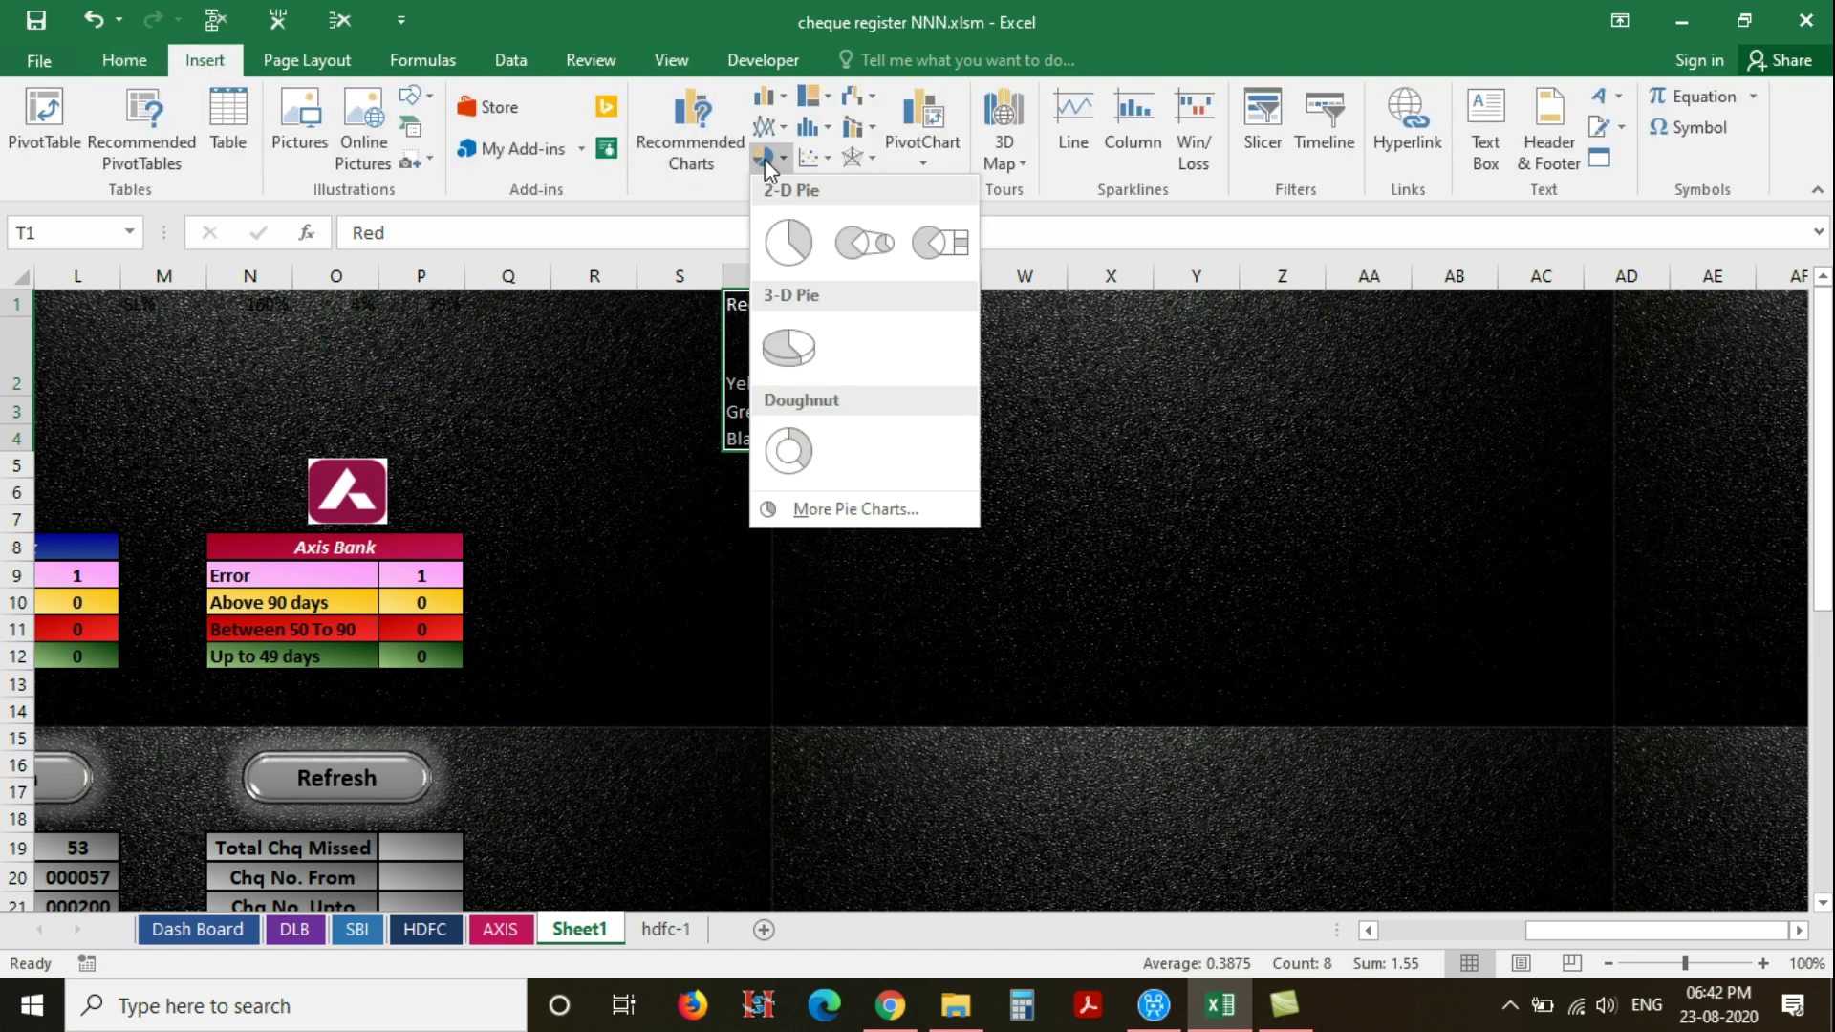
pyautogui.click(805, 456)
pyautogui.click(1298, 442)
pyautogui.click(1360, 463)
pyautogui.click(1361, 516)
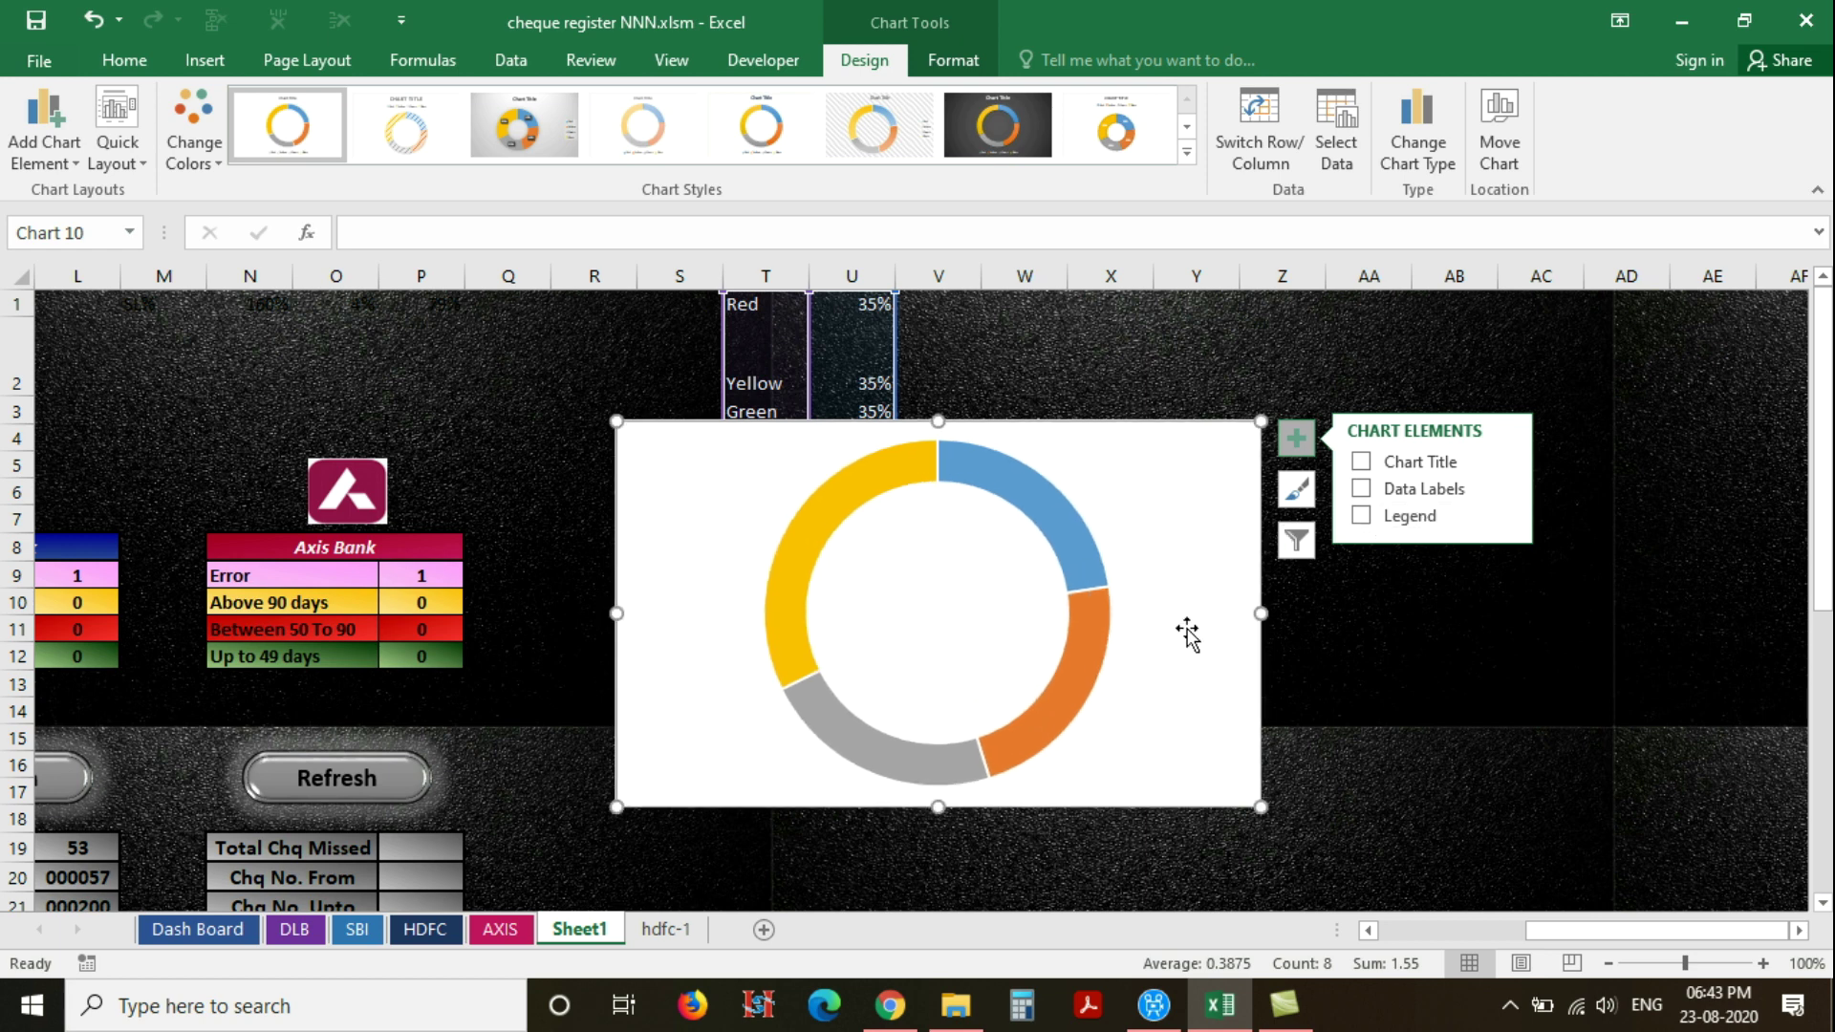
# Apply a transparent preset shape style without an outline to the doughnut chart's area
pyautogui.click(959, 63)
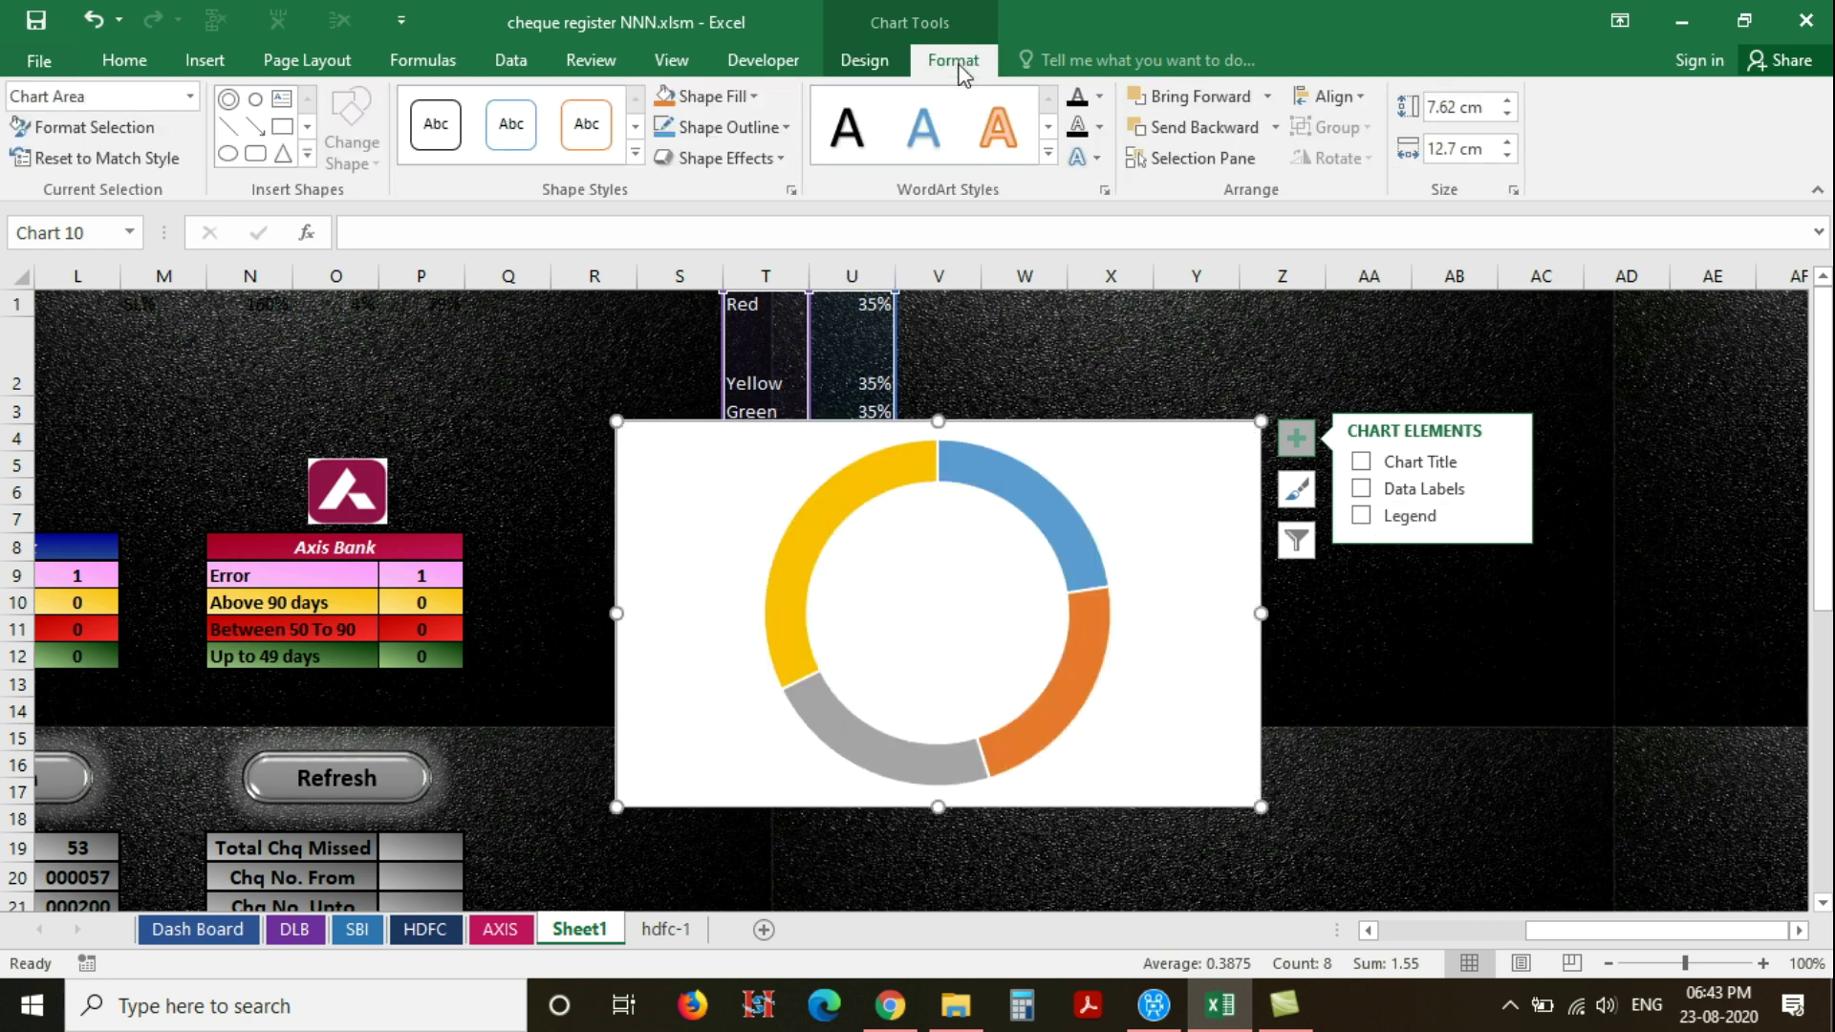
pyautogui.click(635, 126)
pyautogui.click(635, 126)
pyautogui.click(635, 126)
pyautogui.click(635, 126)
pyautogui.click(635, 126)
pyautogui.click(634, 127)
pyautogui.click(632, 128)
pyautogui.click(633, 128)
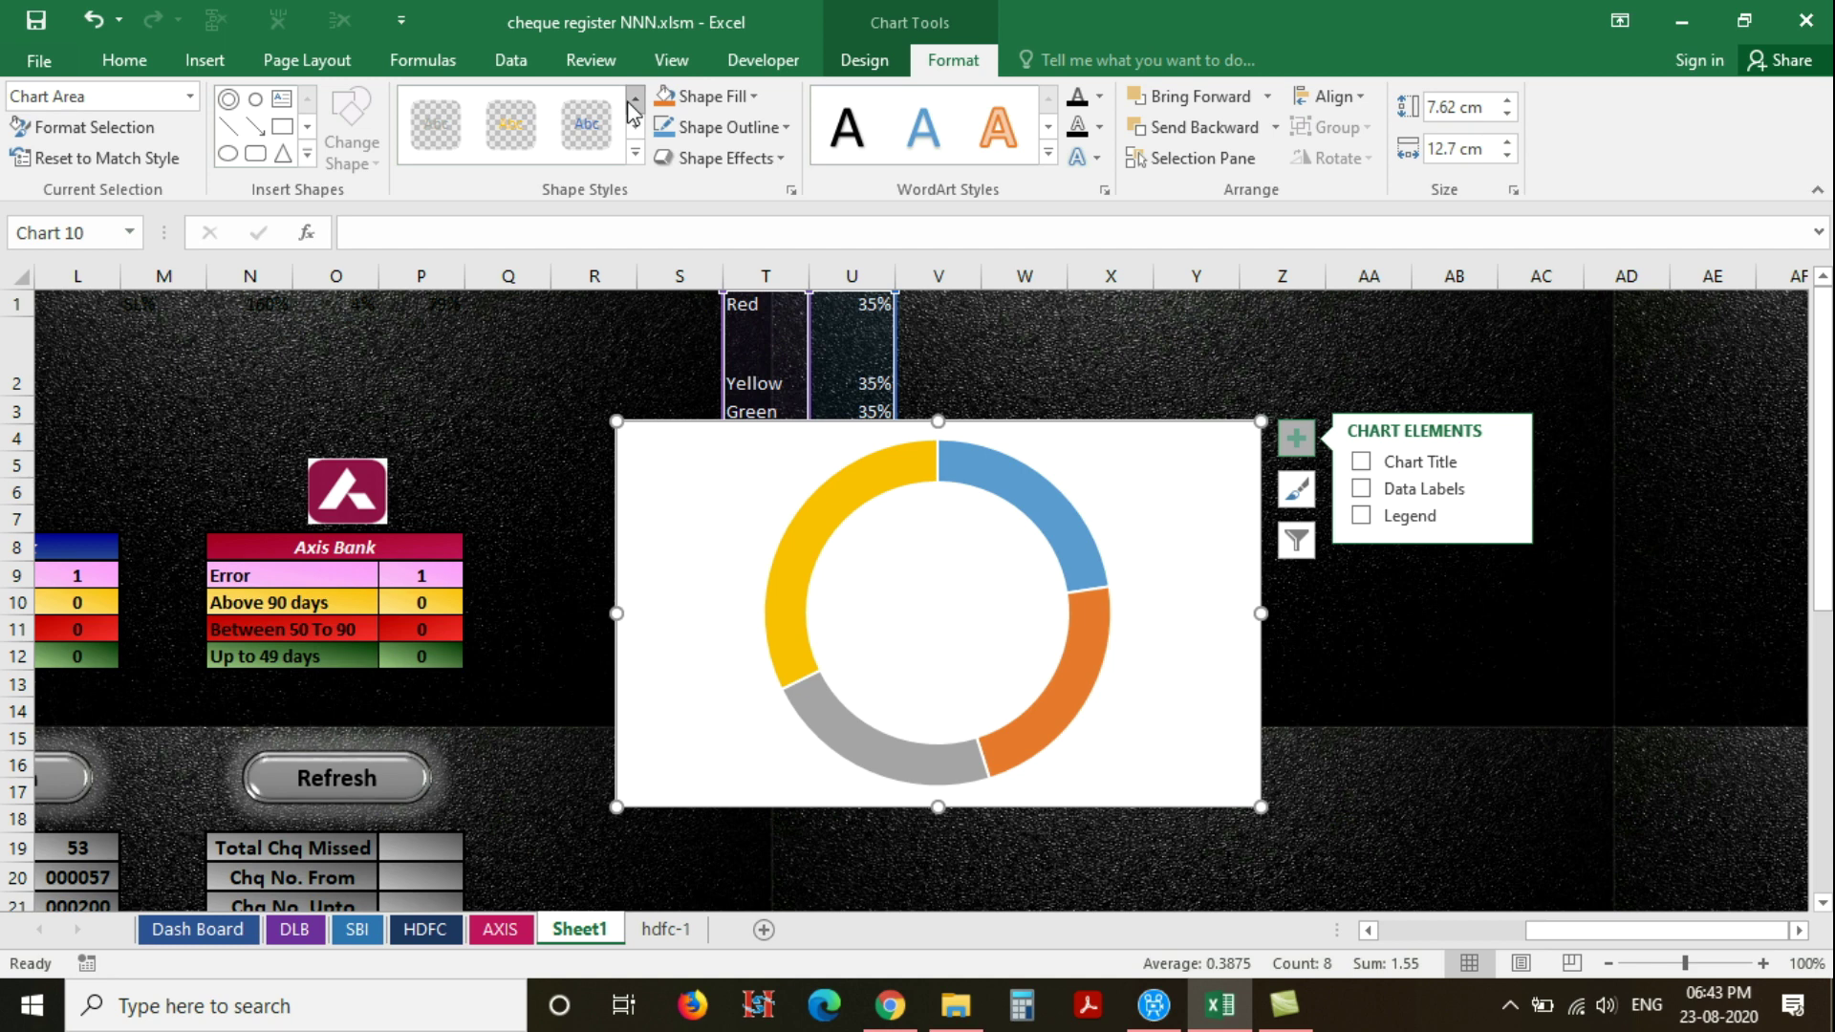
pyautogui.click(452, 126)
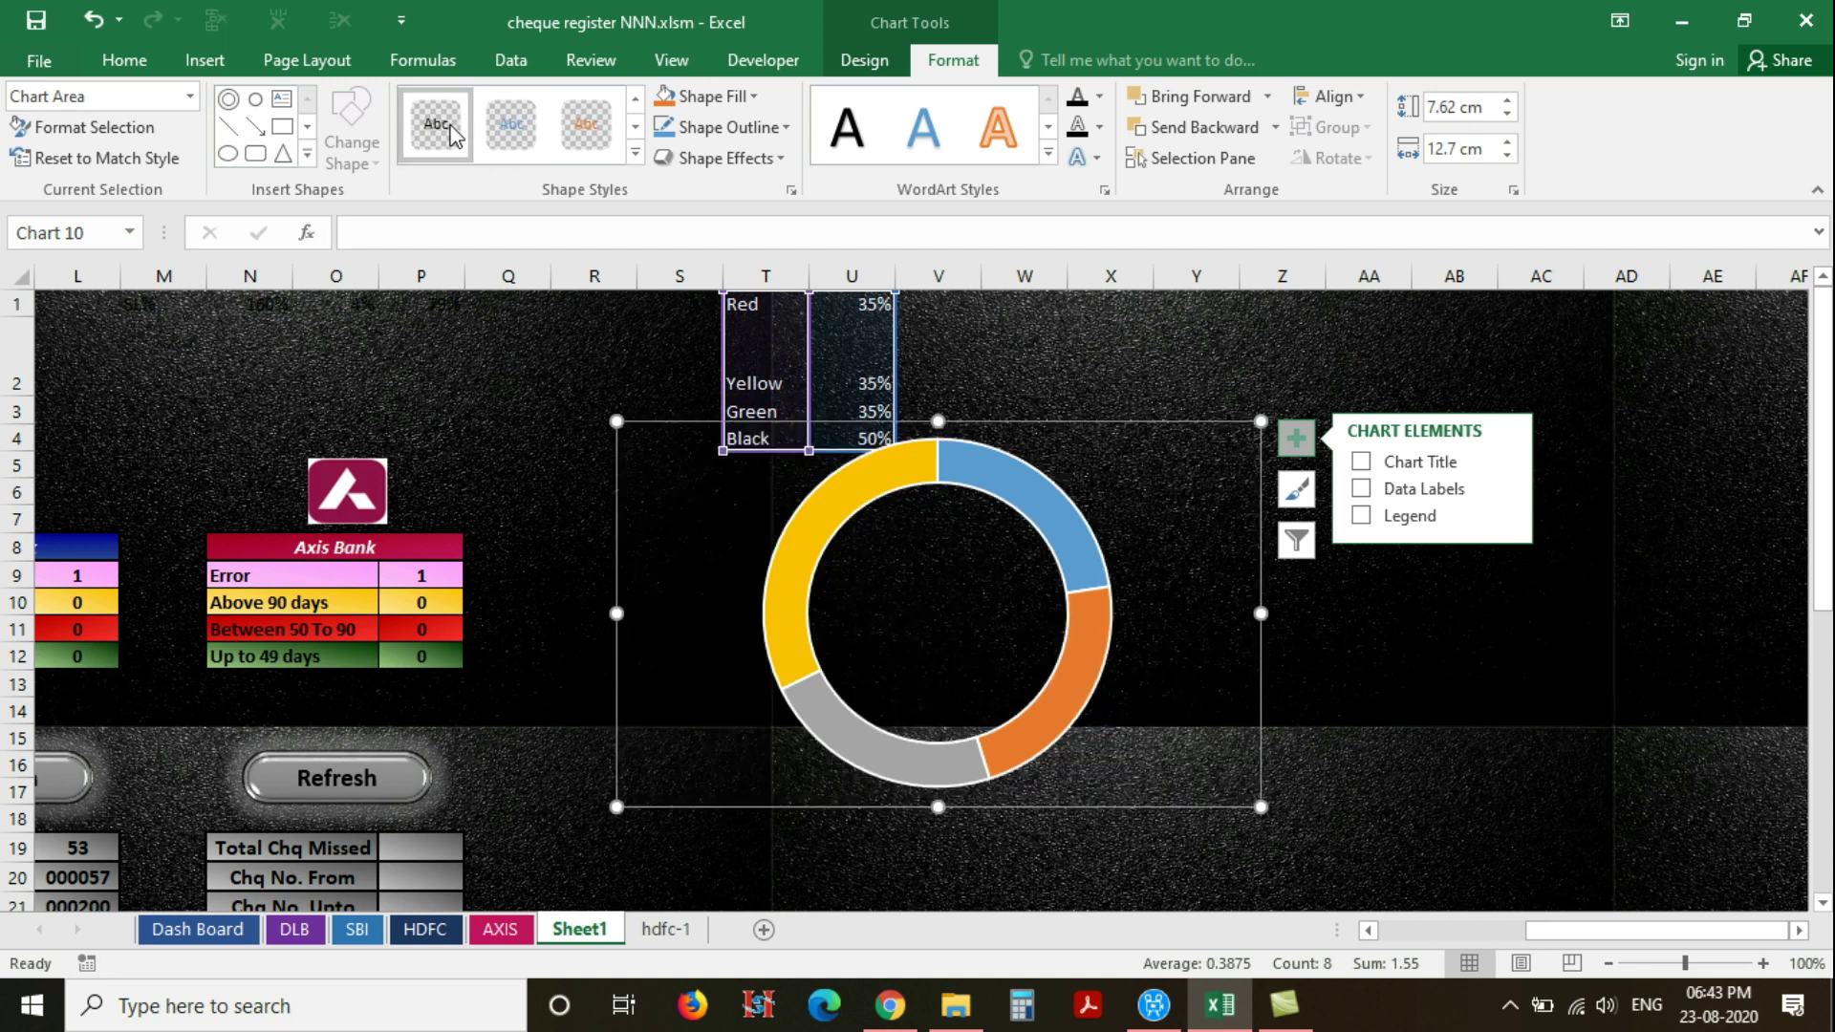
# Set the doughnut series' angle of first slice to 240°
pyautogui.rightClick(1208, 536)
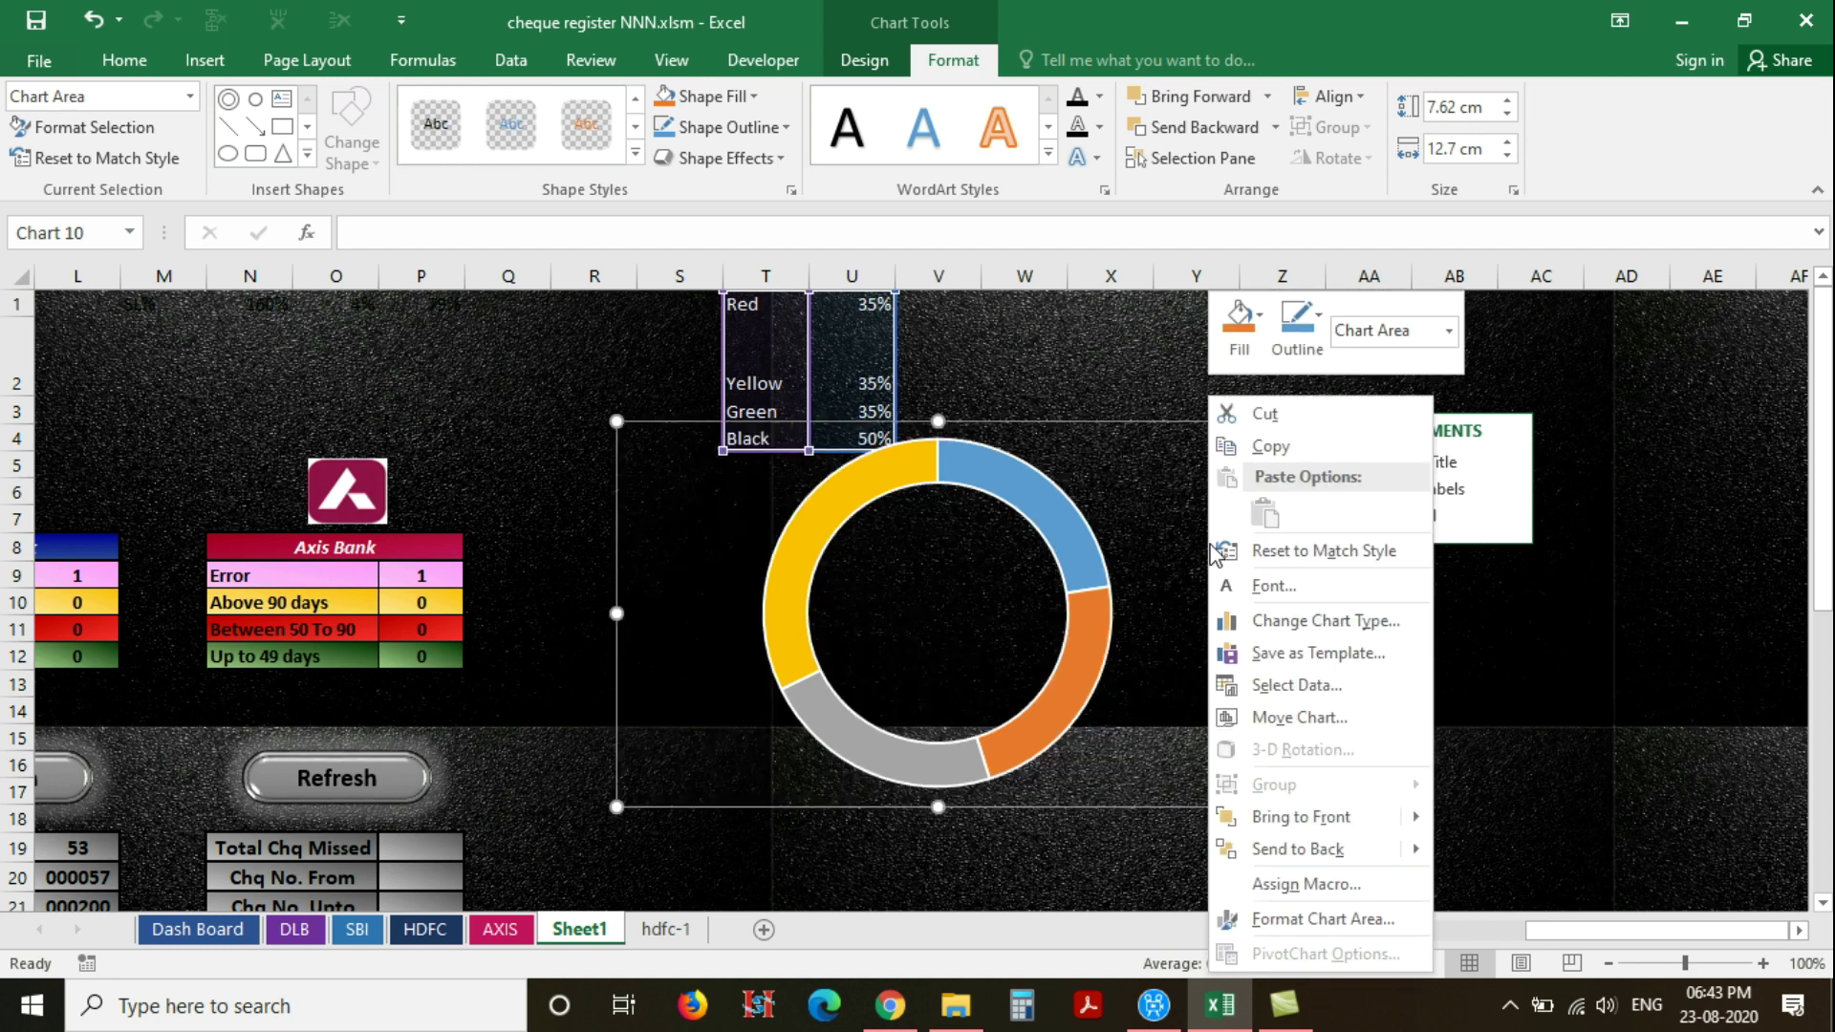
pyautogui.click(1242, 919)
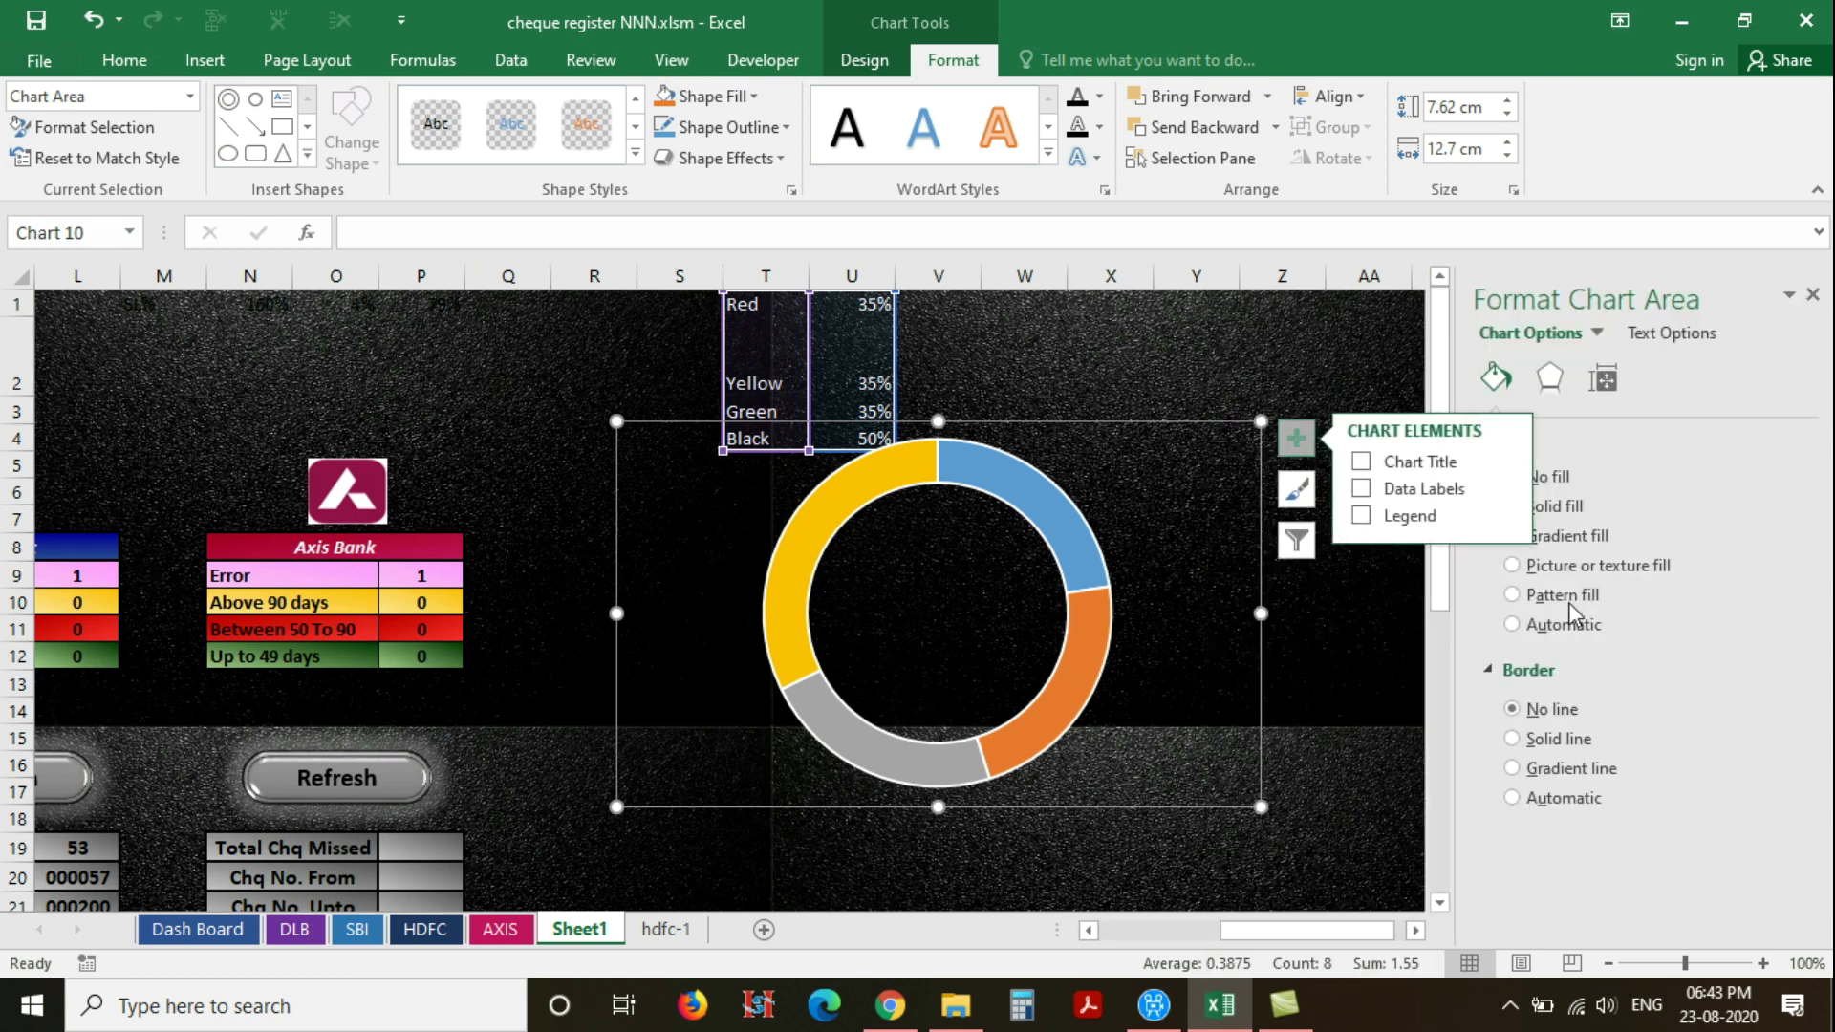
pyautogui.click(971, 475)
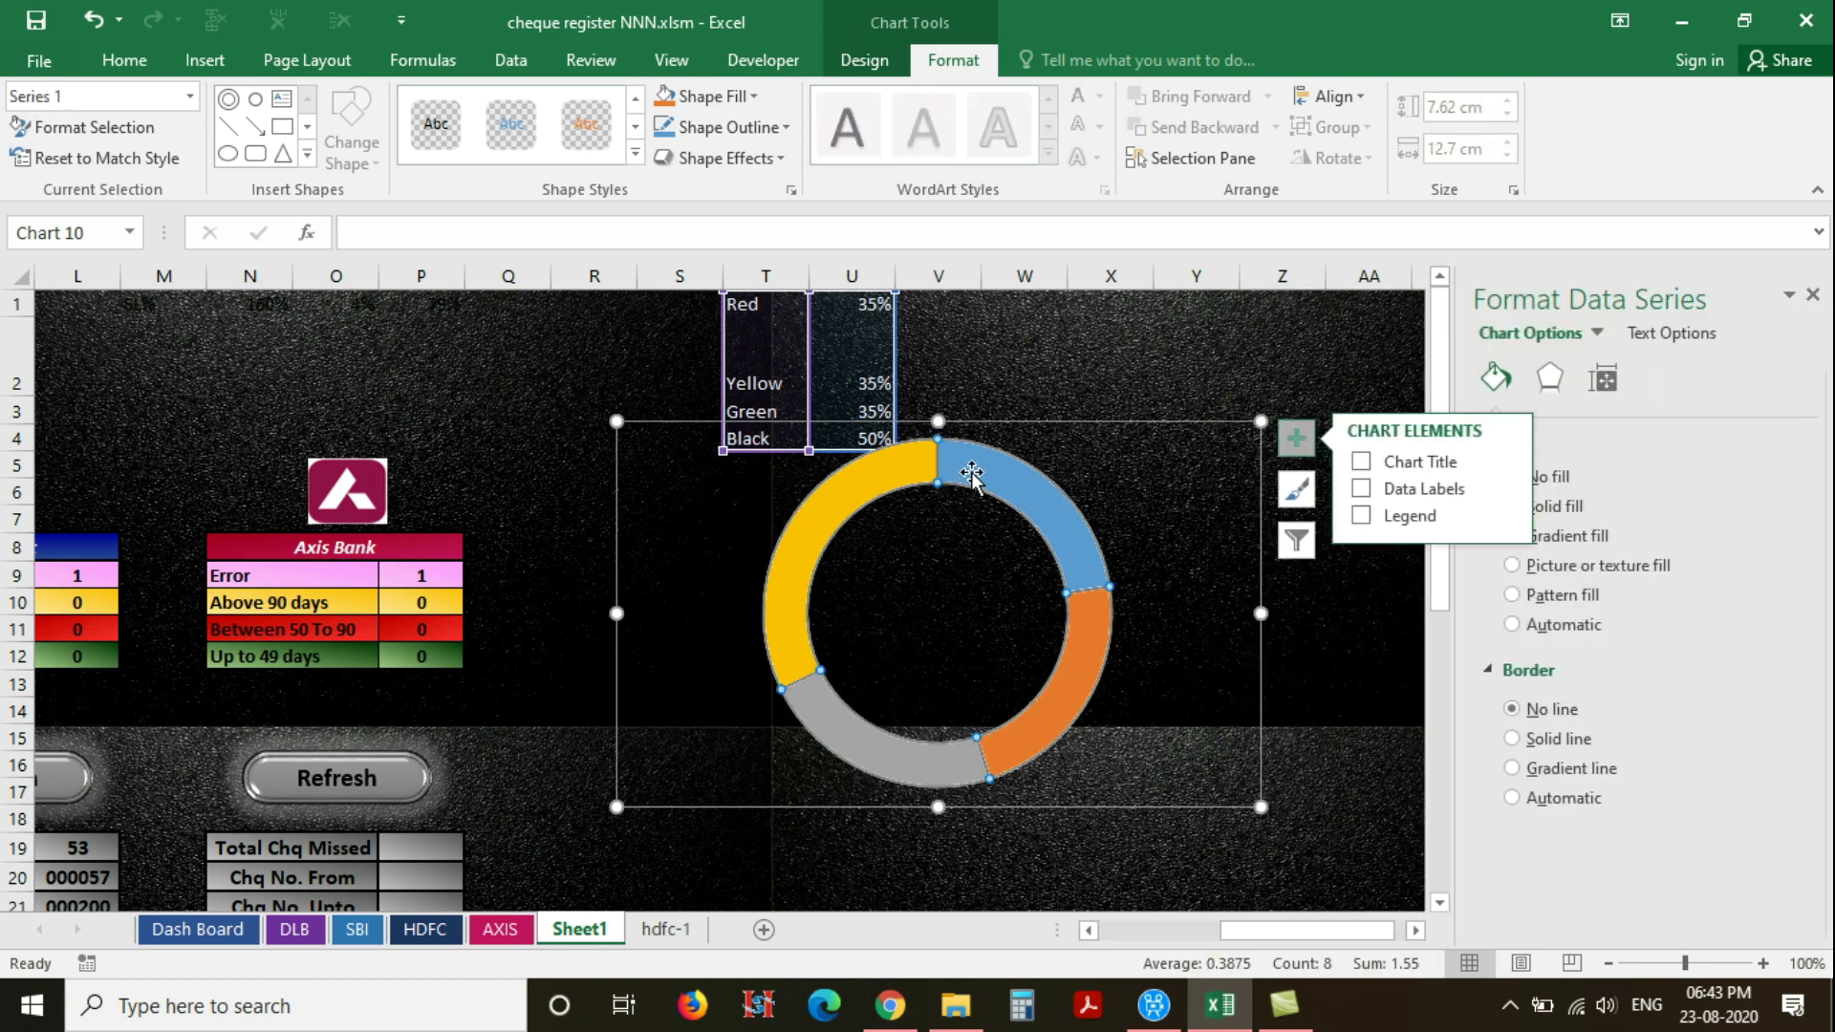
pyautogui.click(1606, 377)
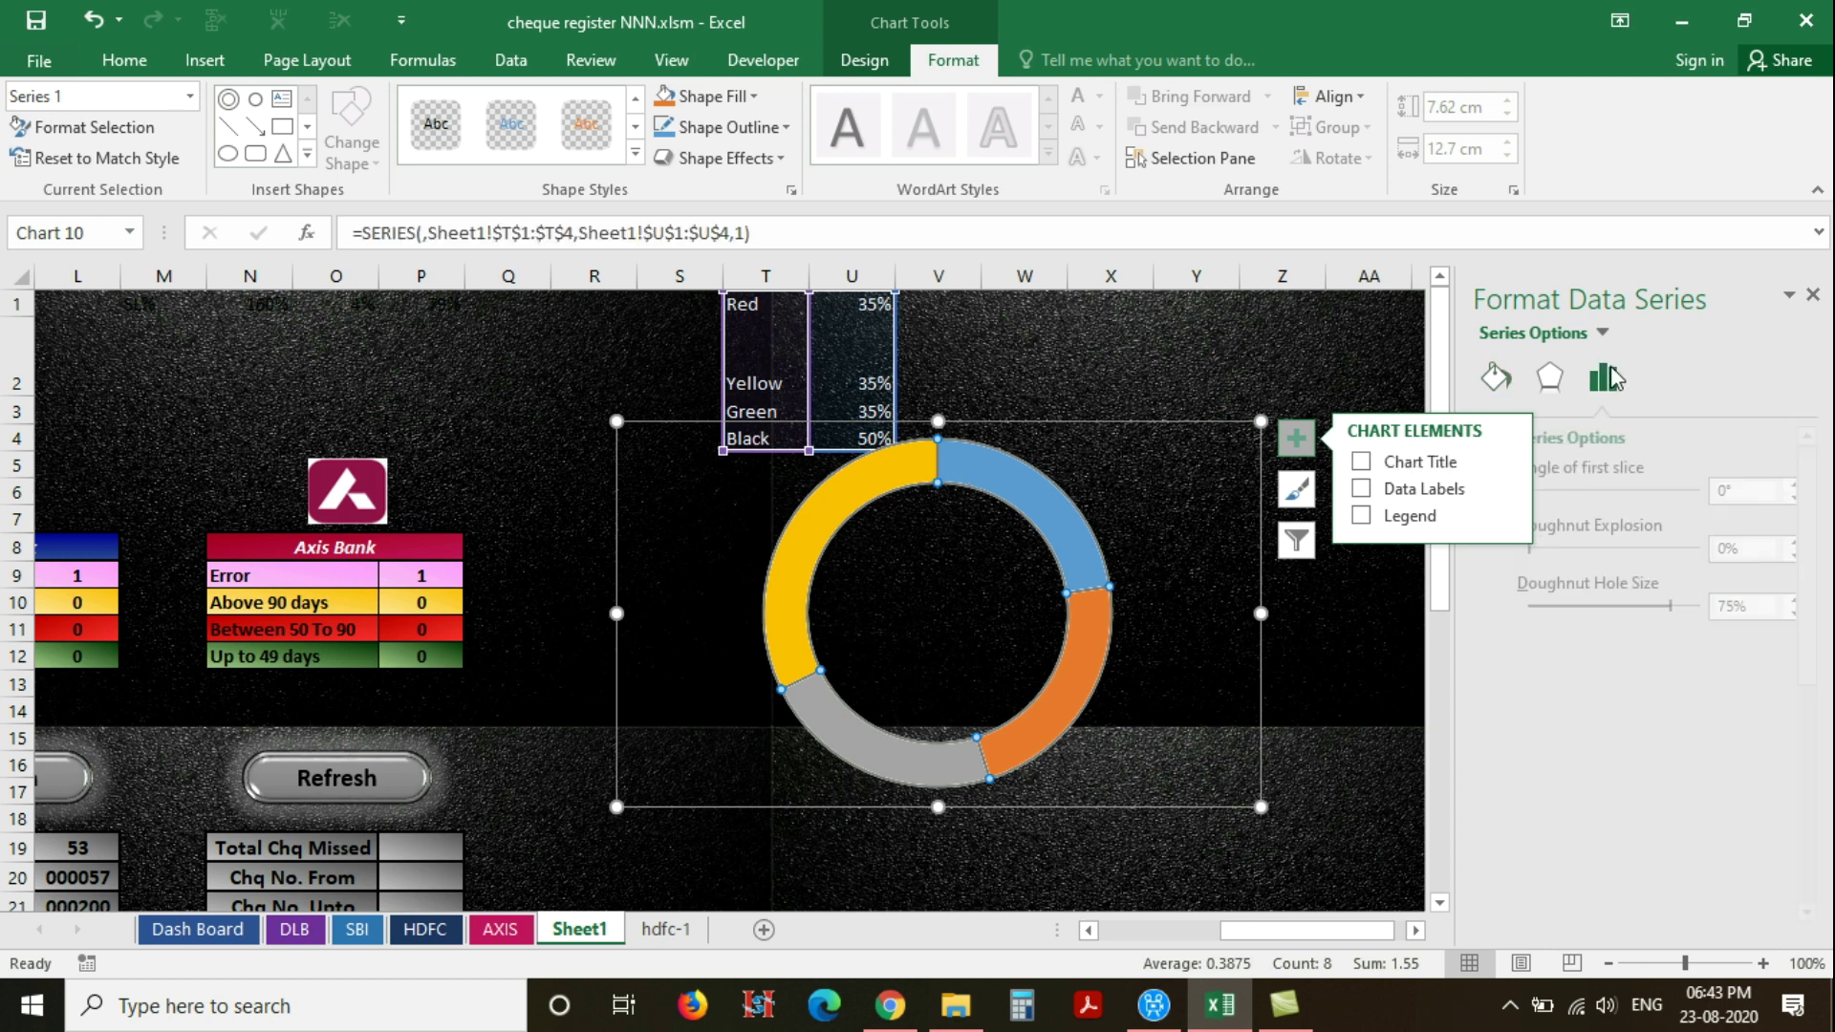
pyautogui.click(1710, 493)
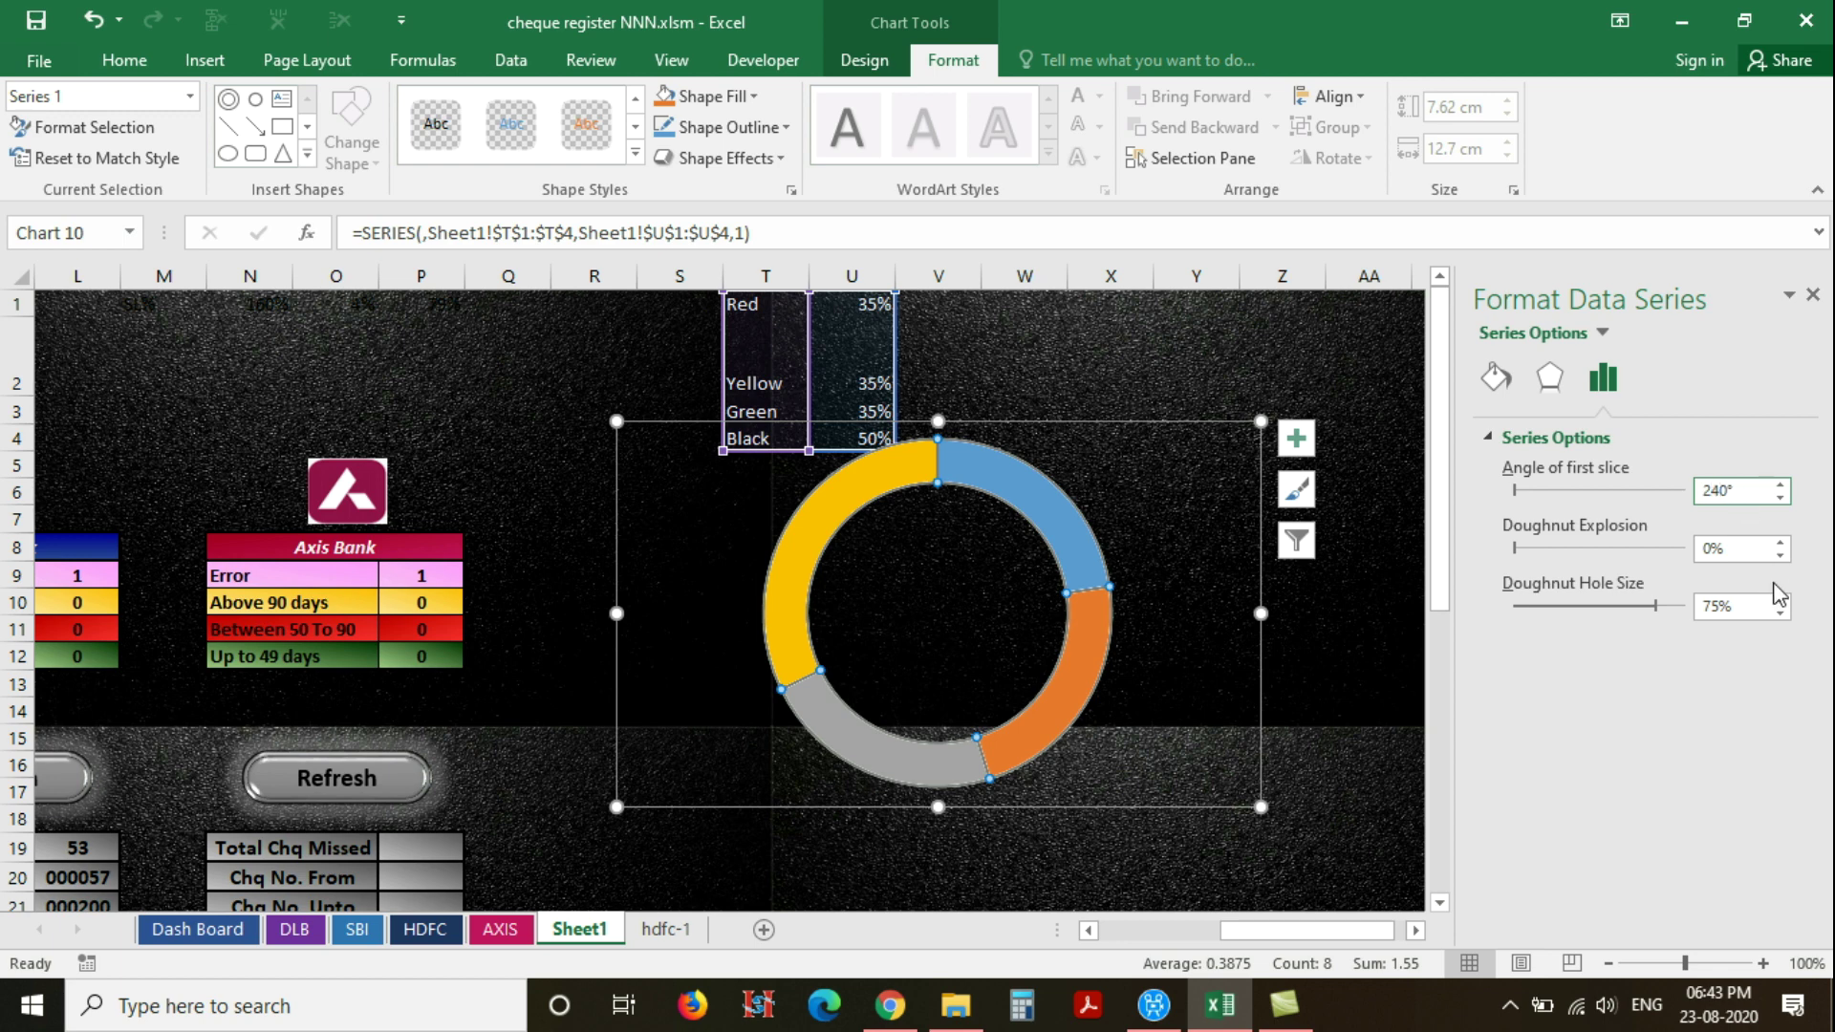
pyautogui.click(1739, 547)
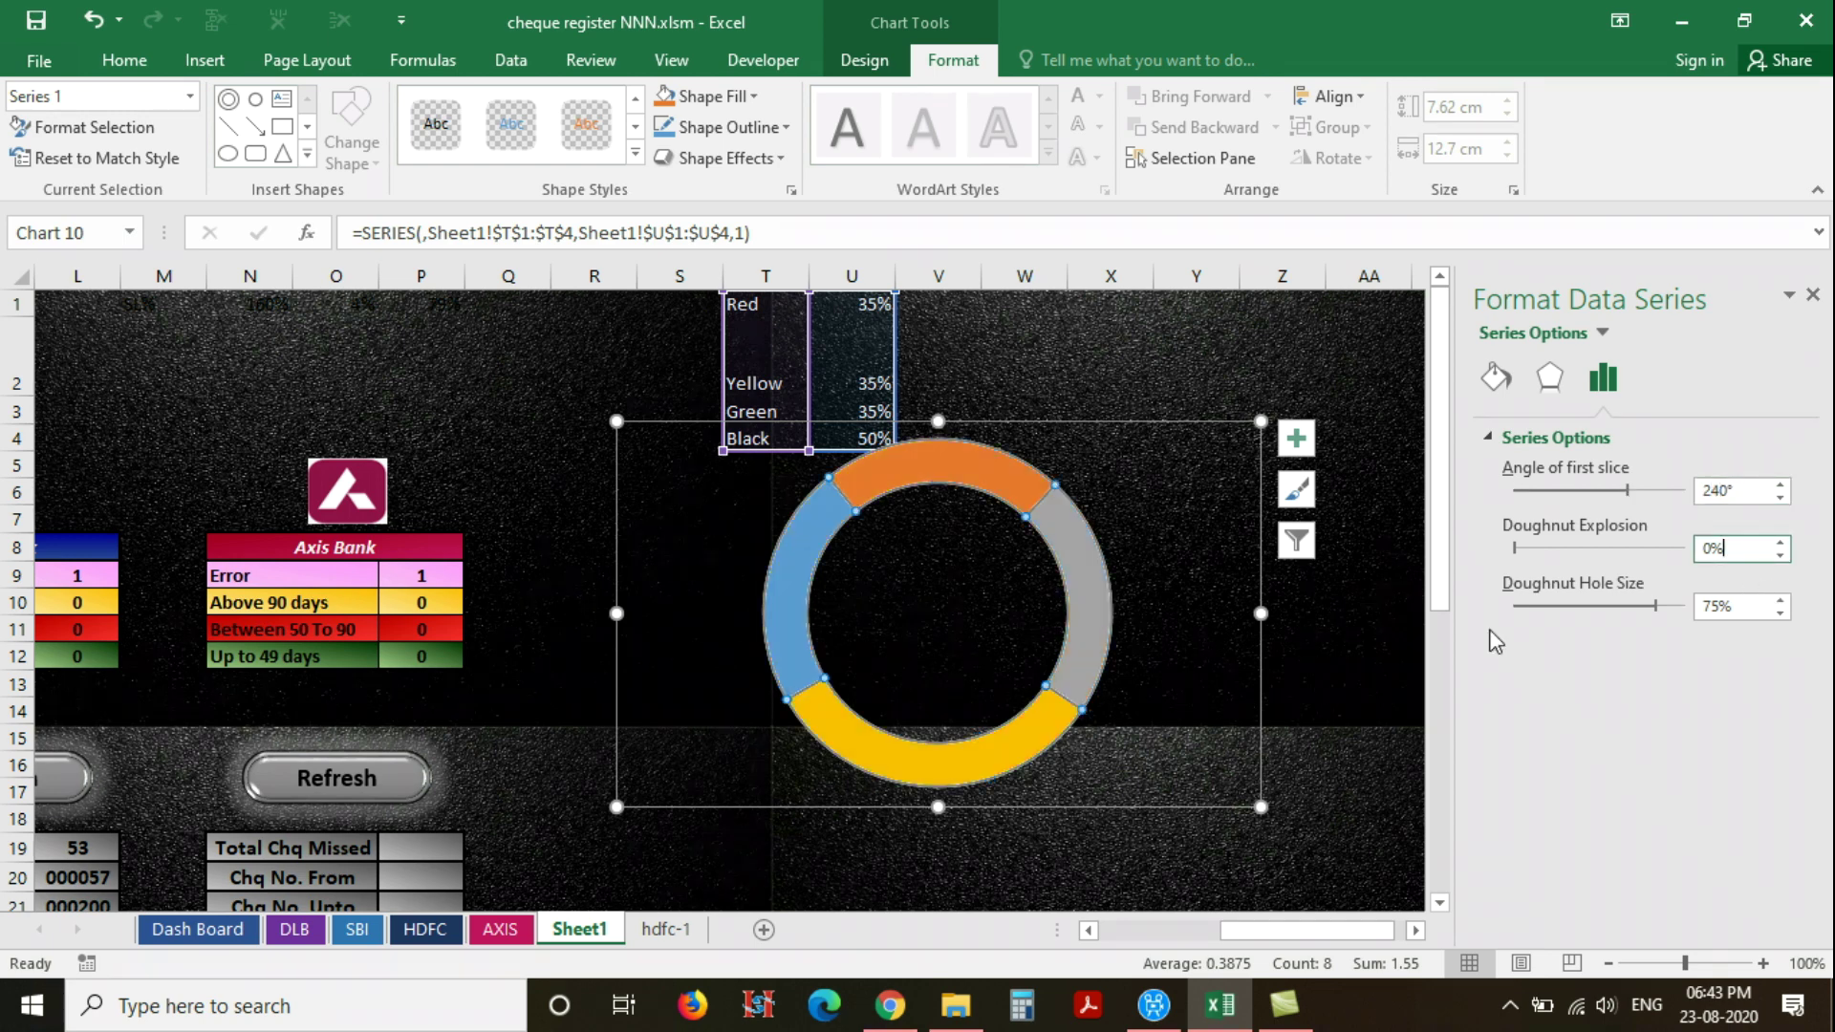
# Give the doughnut's Green slice no border line and a dark green fill
pyautogui.click(1085, 574)
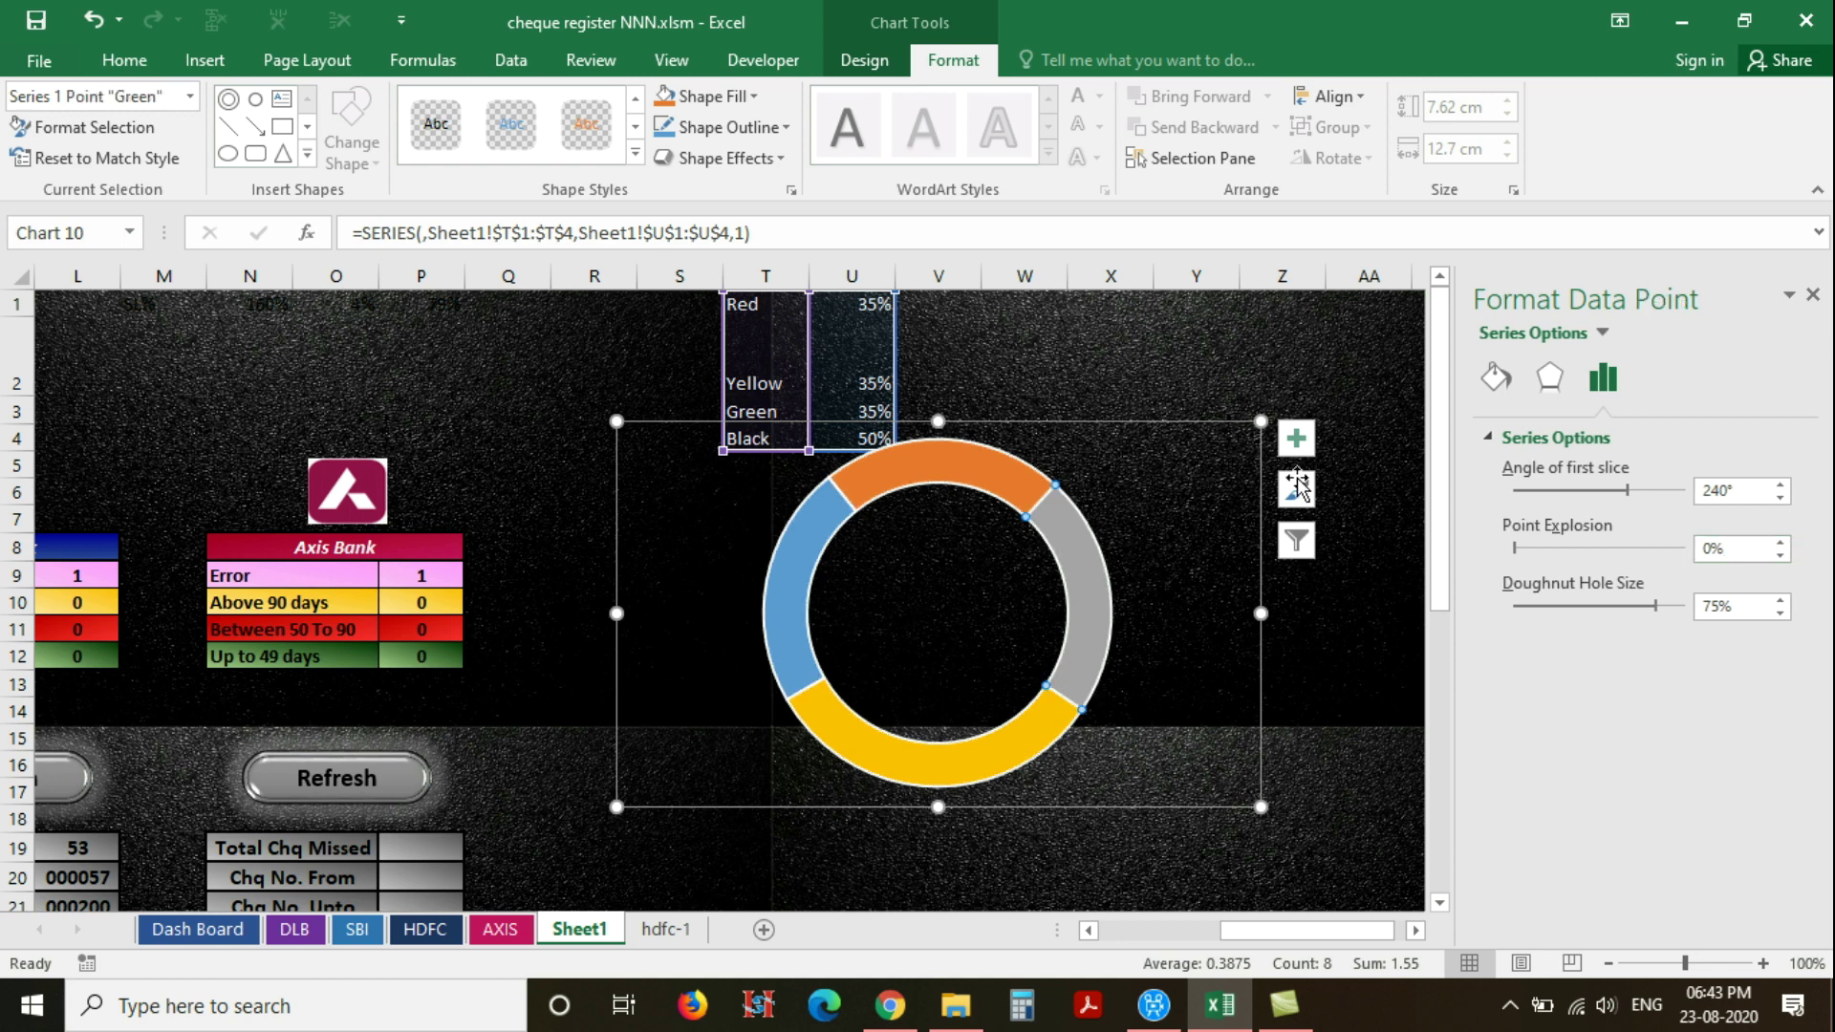
pyautogui.click(1497, 380)
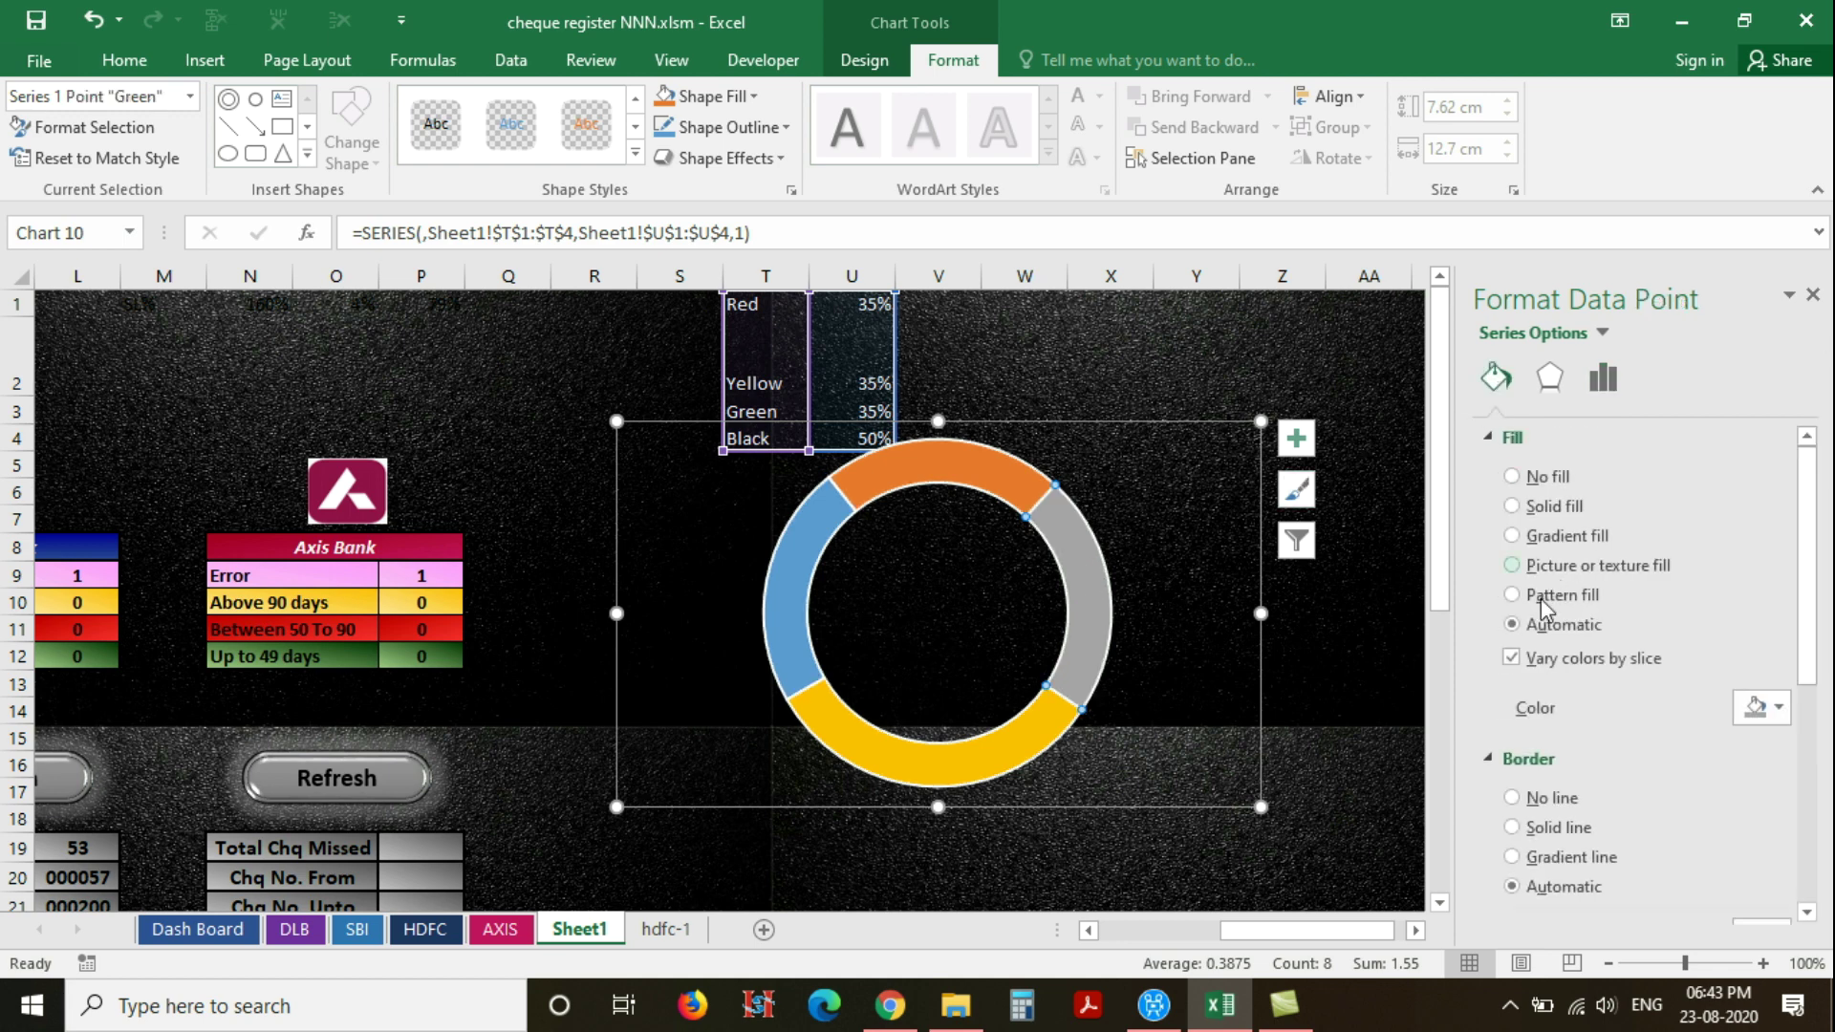
pyautogui.click(1511, 799)
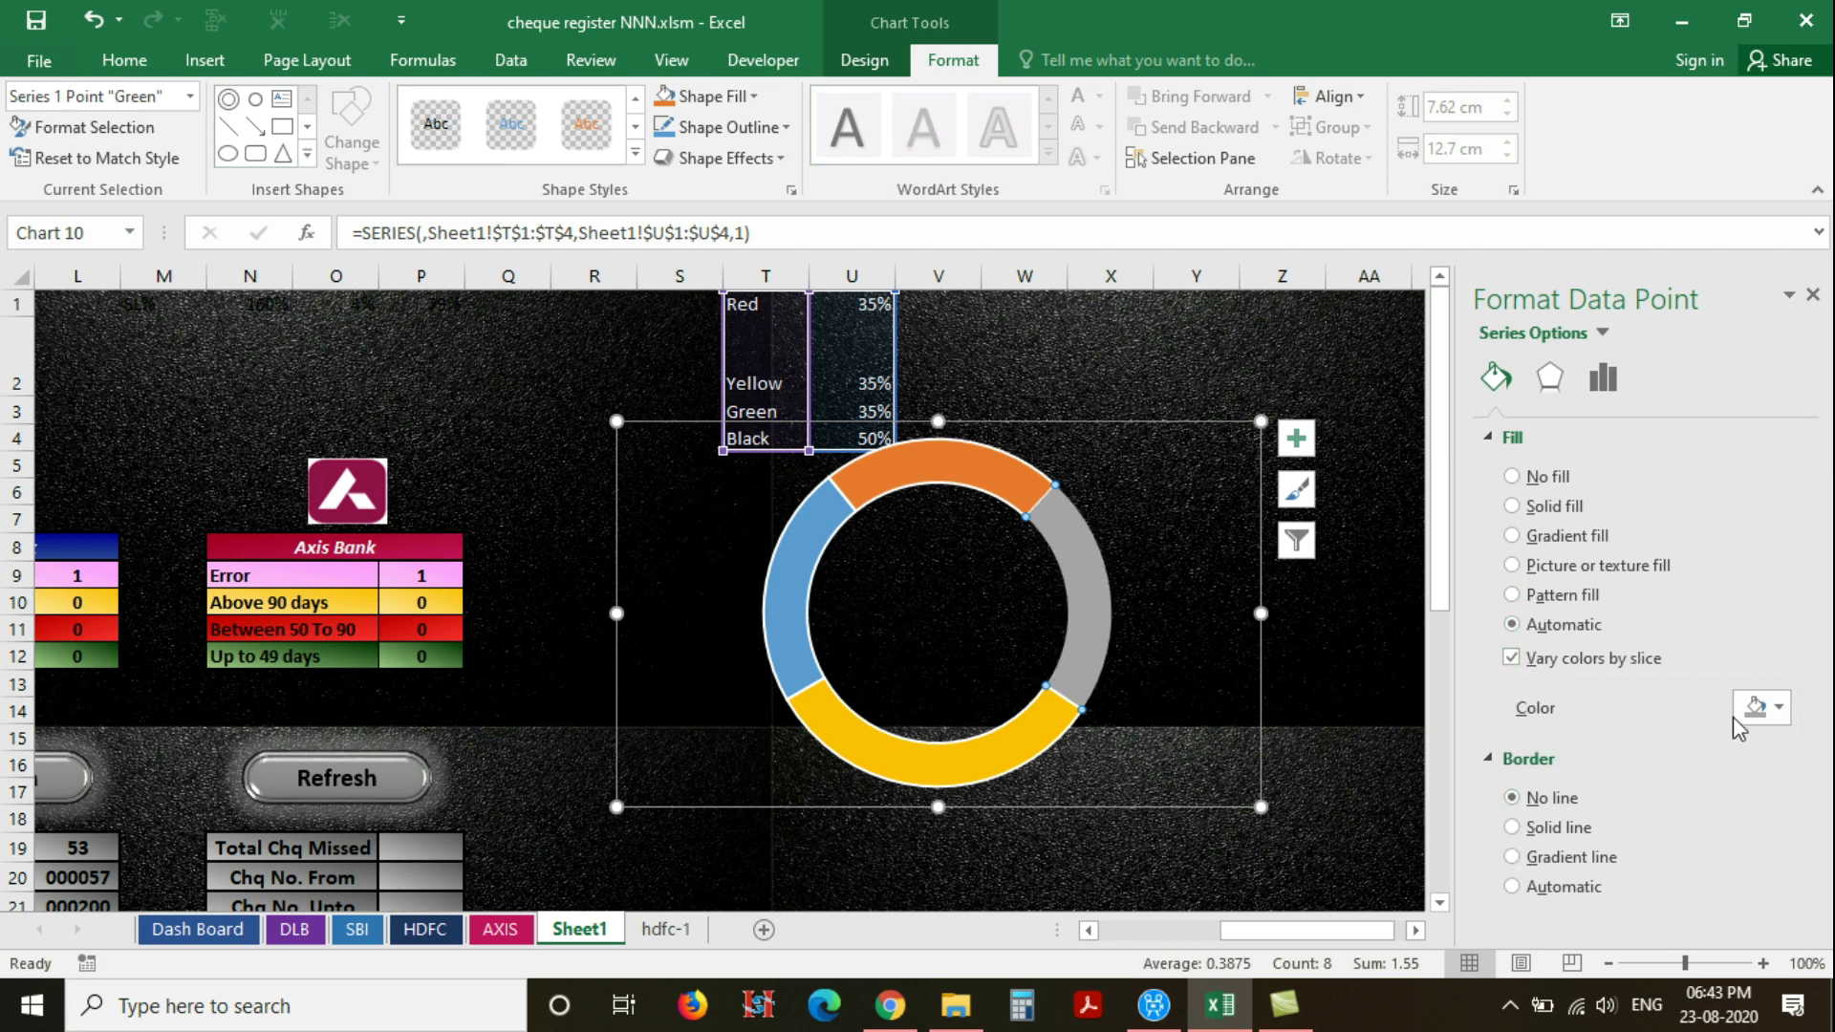
pyautogui.click(1776, 709)
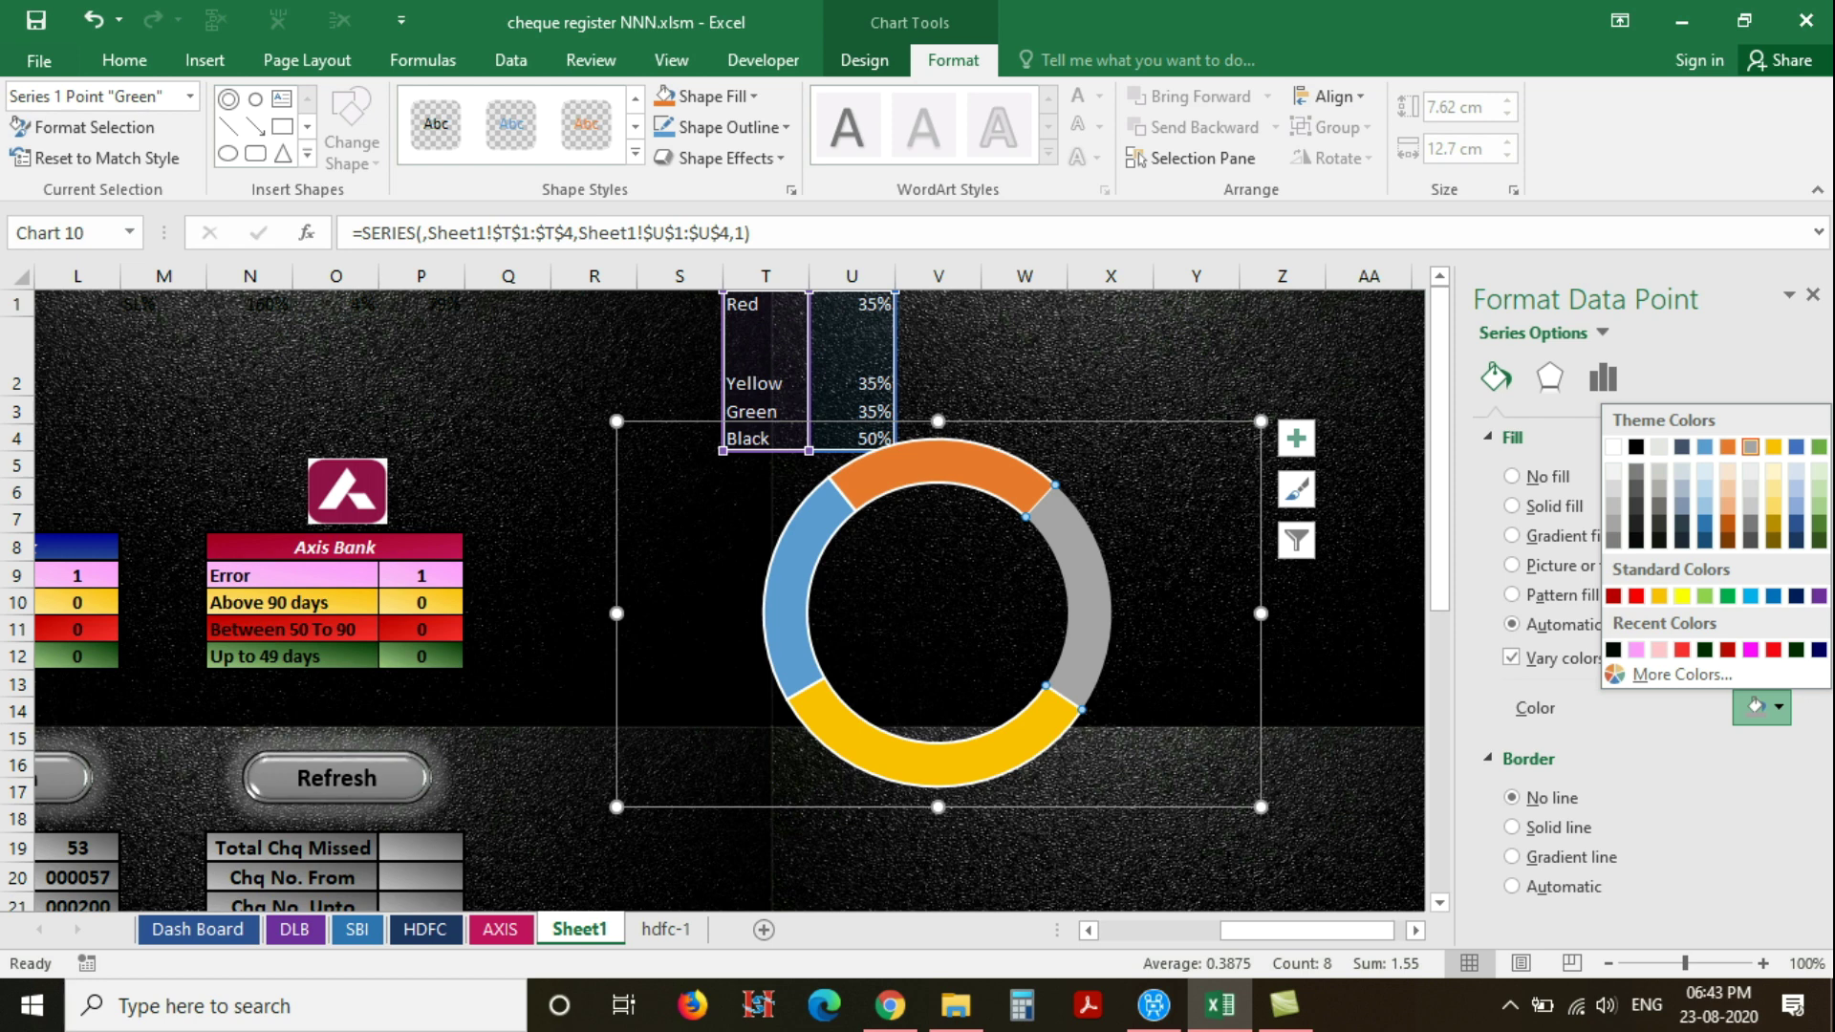
pyautogui.click(1797, 650)
# Give the doughnut's Yellow slice no border line and a gold solid fill
pyautogui.click(987, 481)
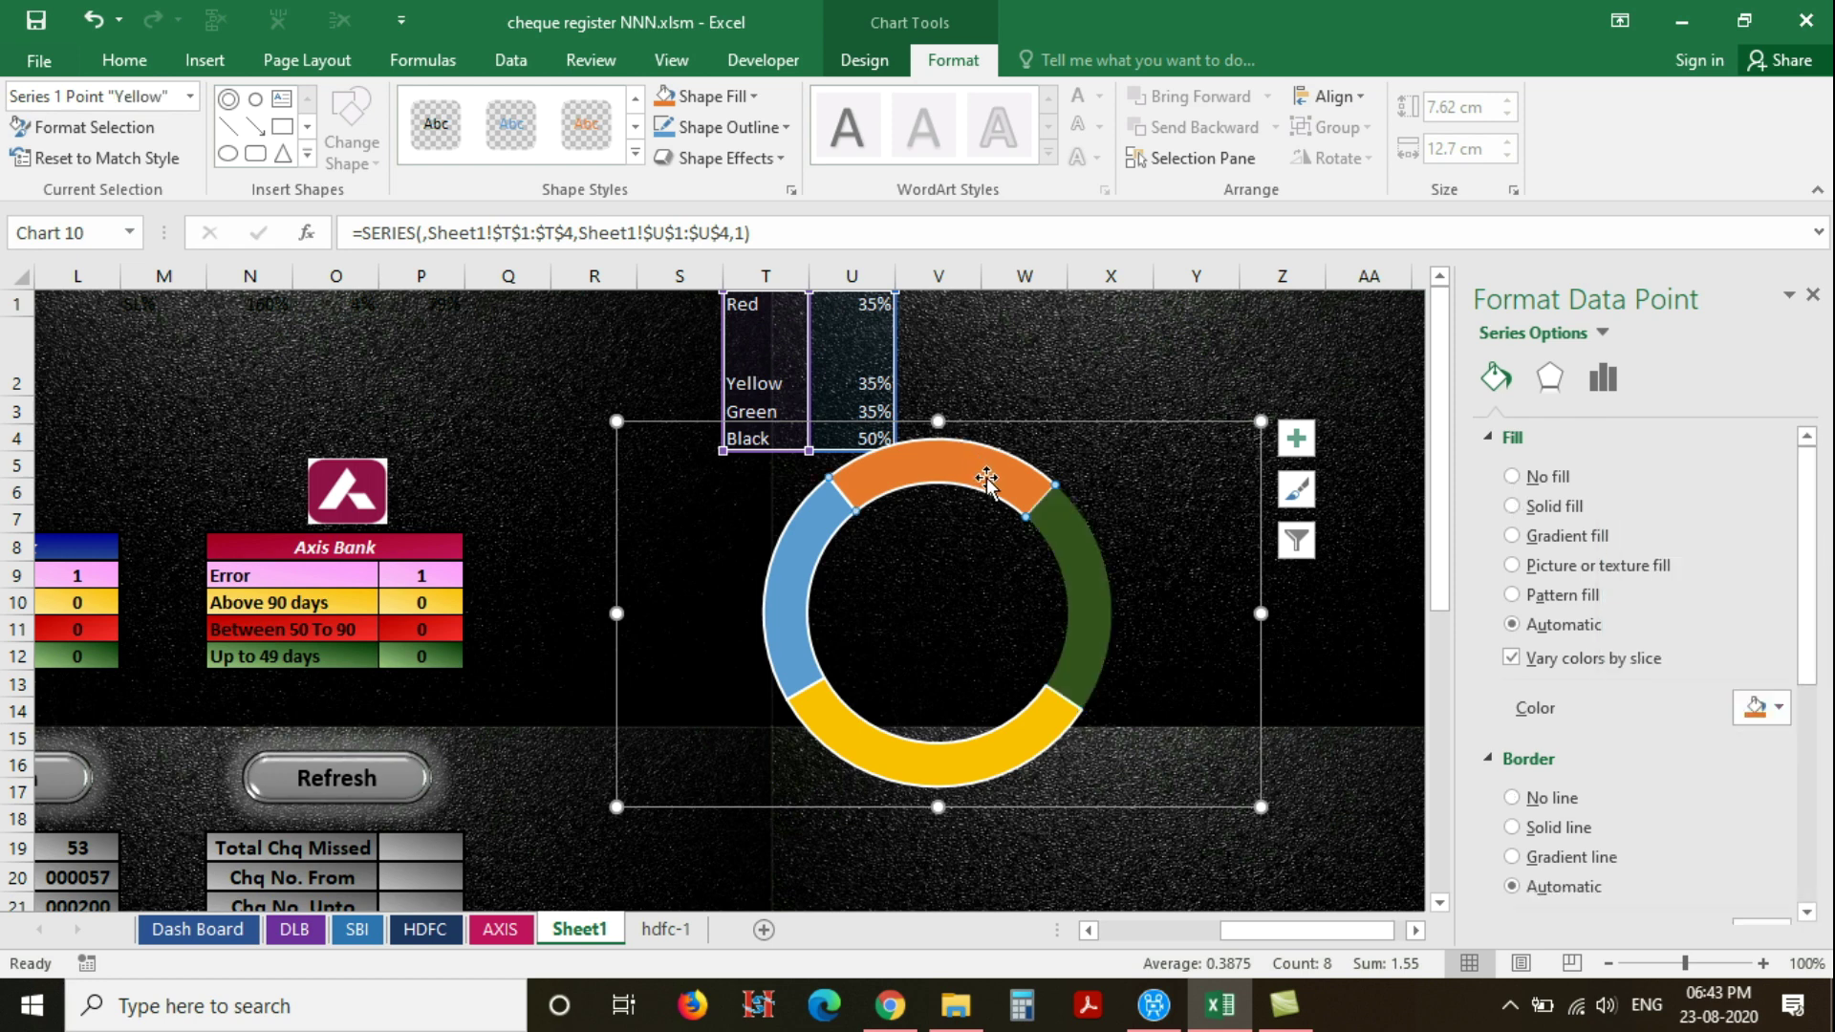
pyautogui.click(1511, 798)
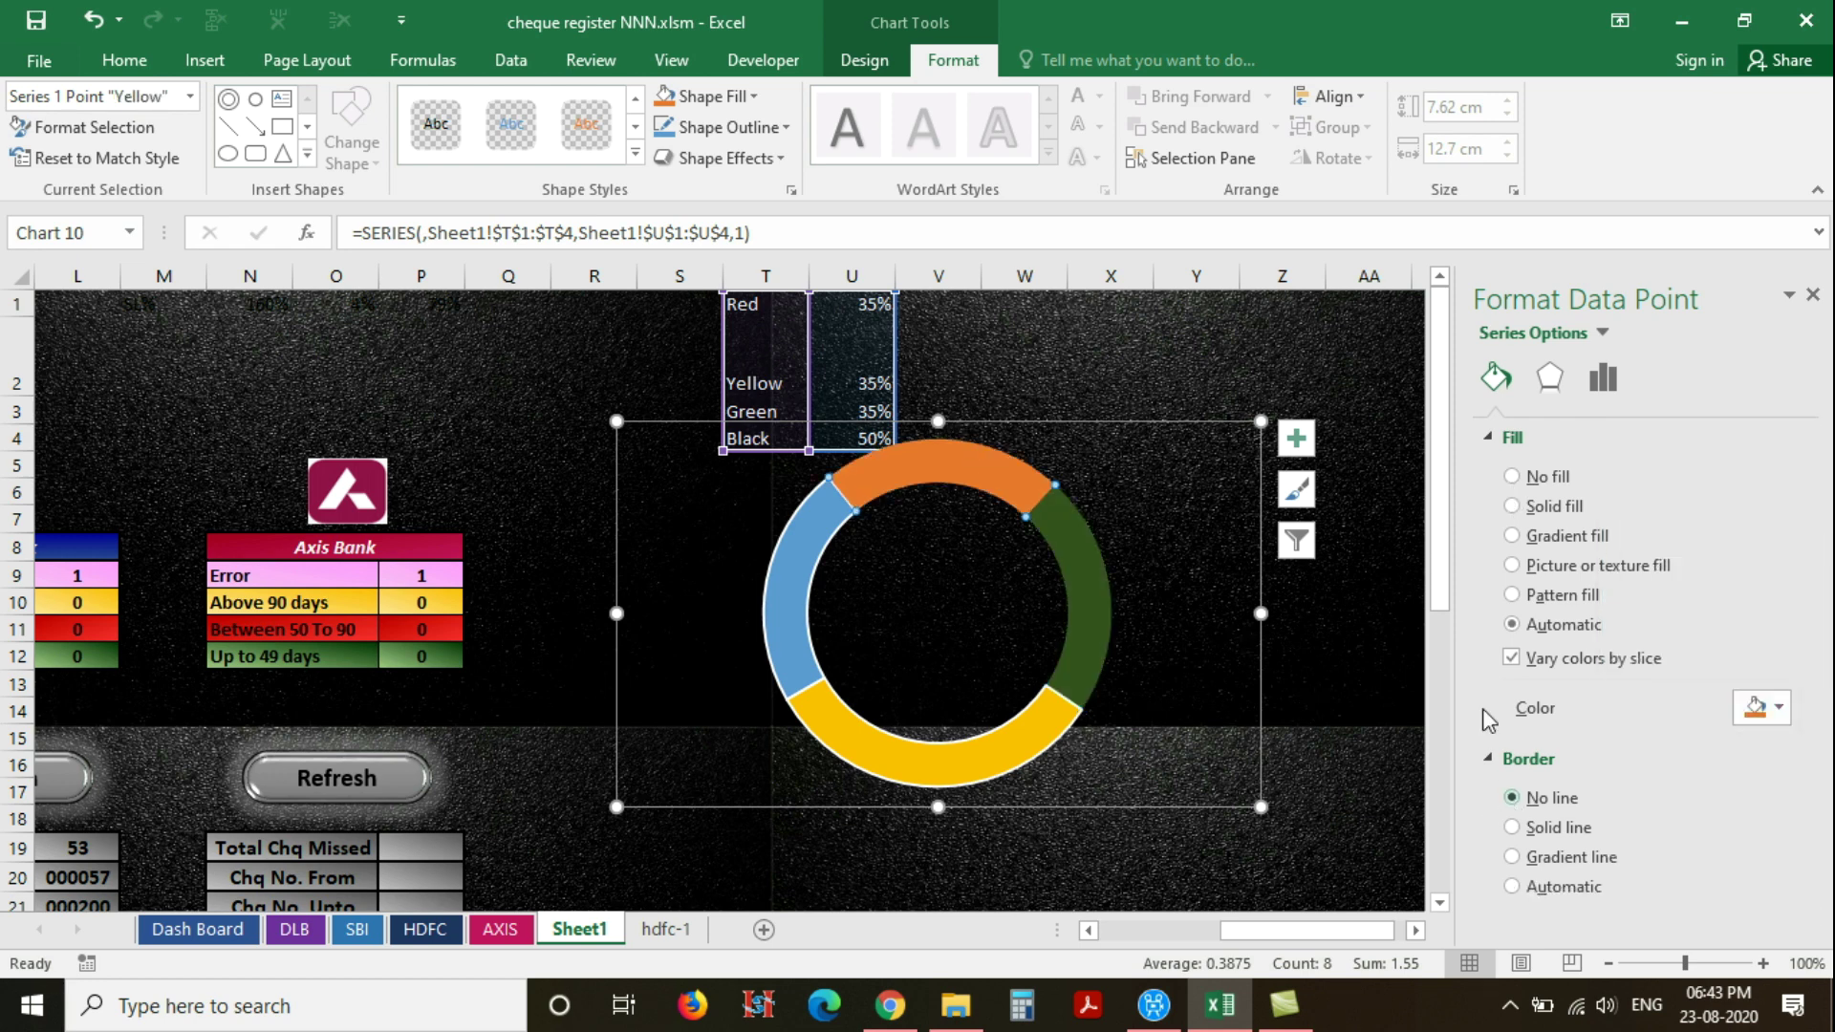
pyautogui.click(1757, 707)
pyautogui.click(1659, 608)
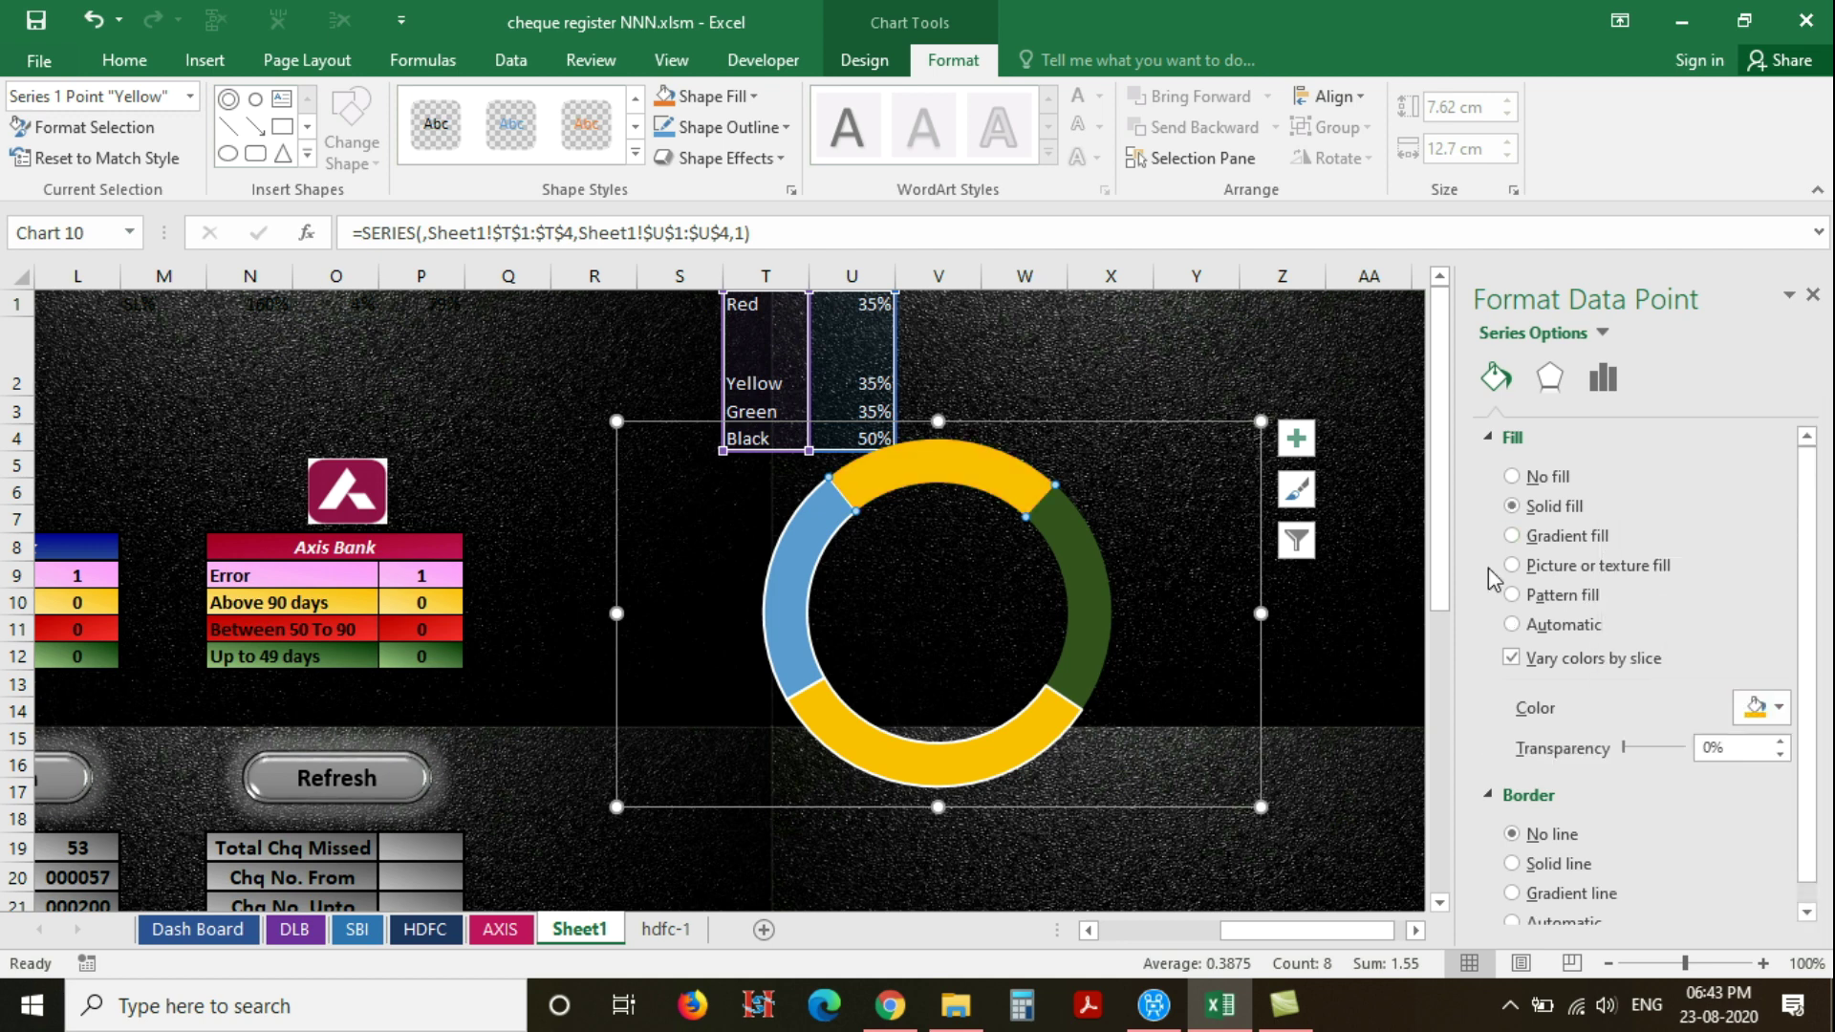
# Give the doughnut's Red slice no border line and a dark red solid fill
pyautogui.click(805, 557)
pyautogui.click(1534, 797)
pyautogui.click(1778, 708)
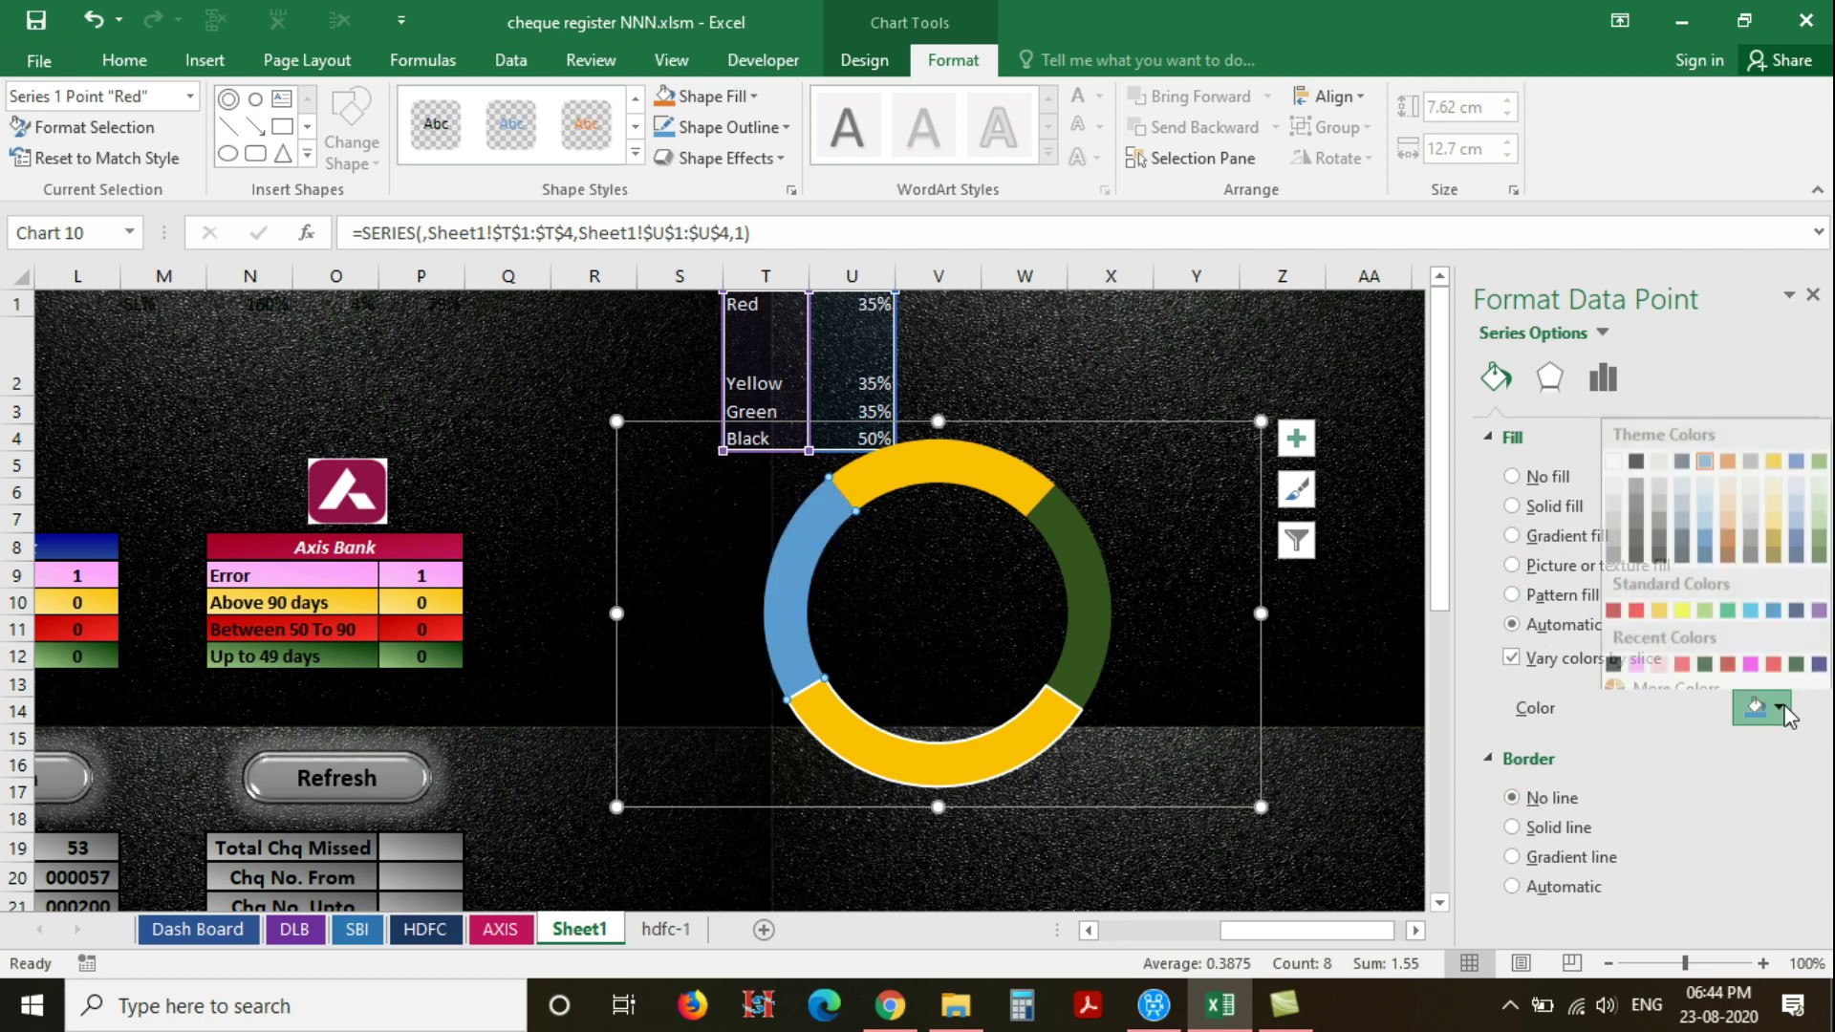
pyautogui.click(1614, 596)
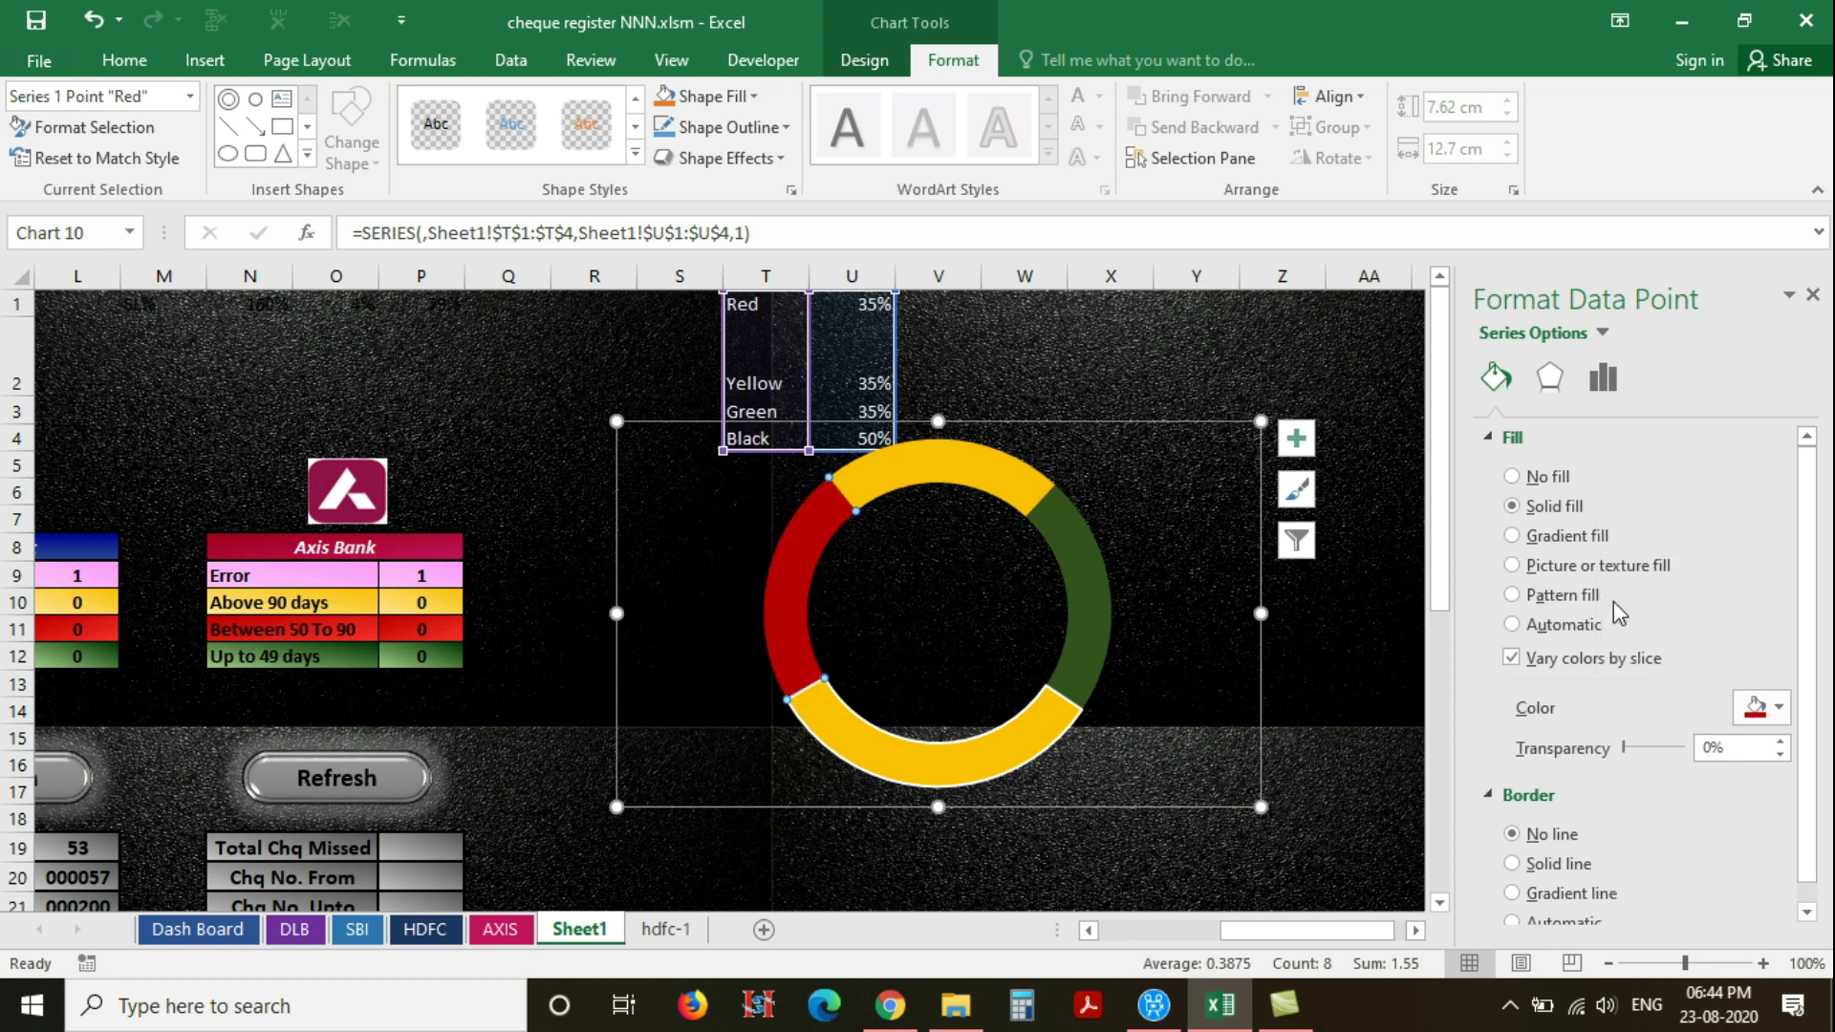
# Give the doughnut's Black slice no fill and no border line
pyautogui.click(980, 761)
pyautogui.click(1512, 477)
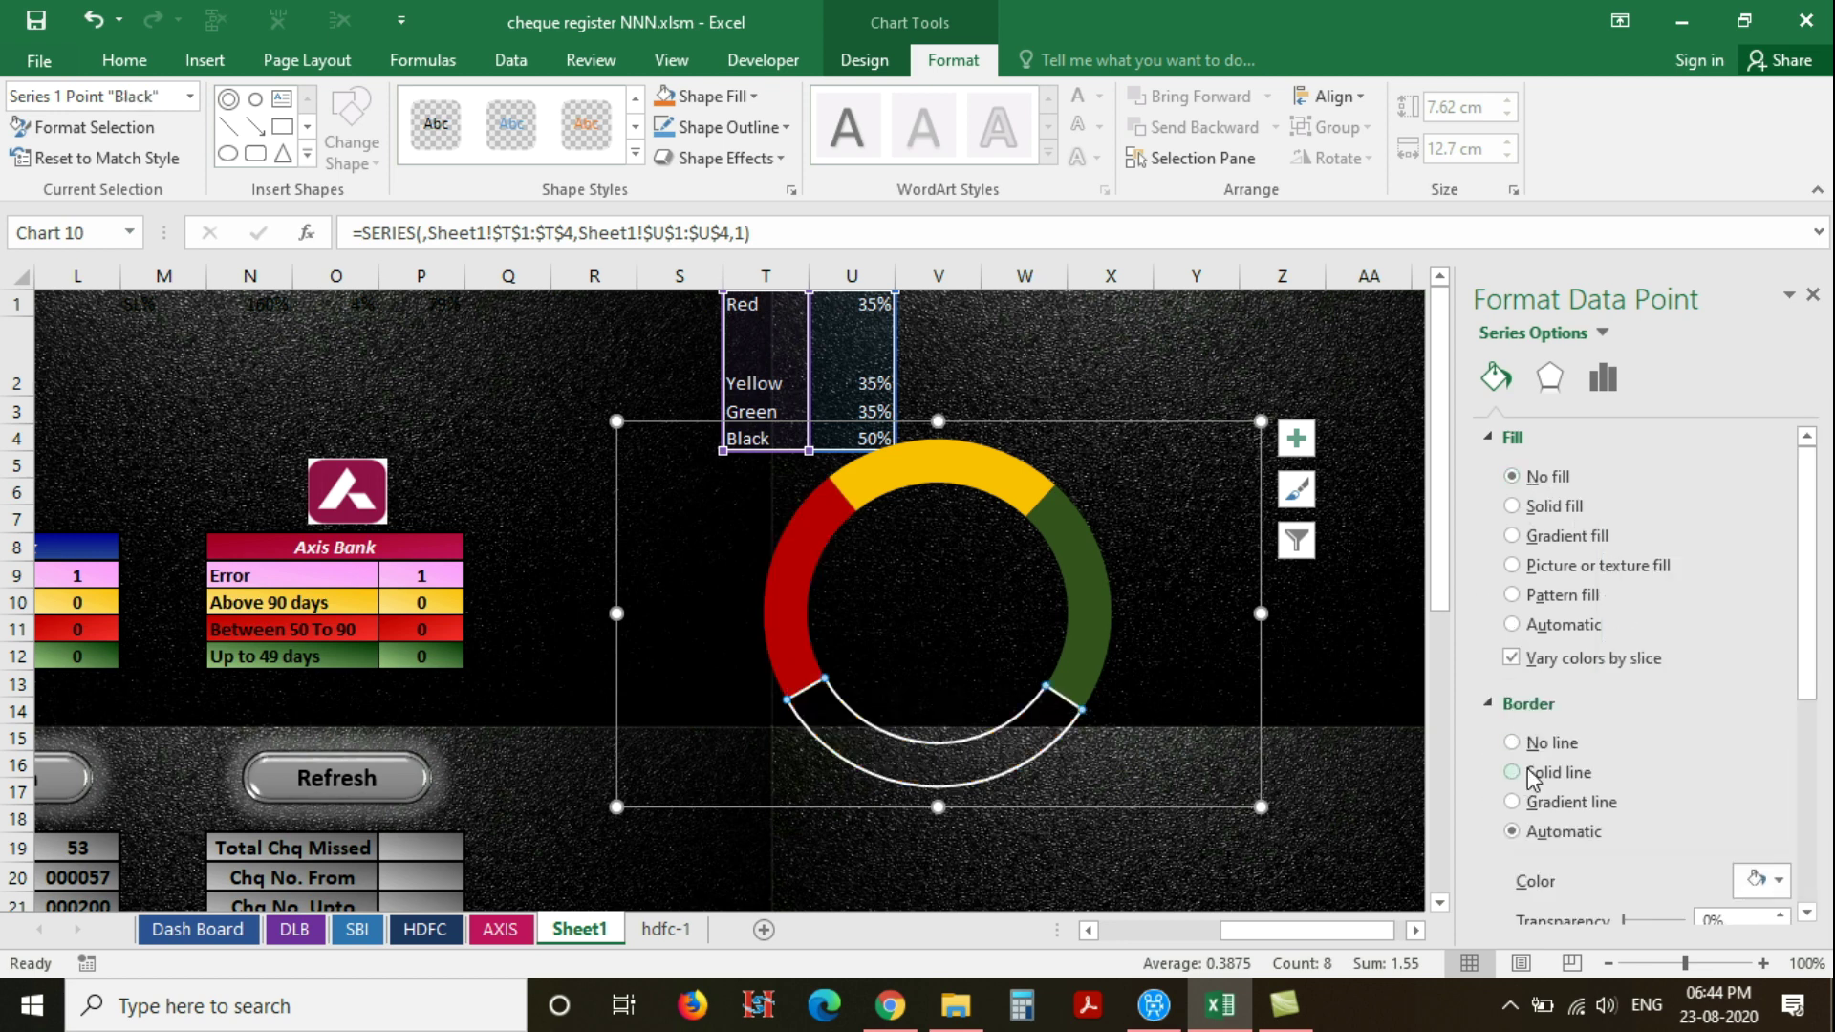
pyautogui.click(1512, 744)
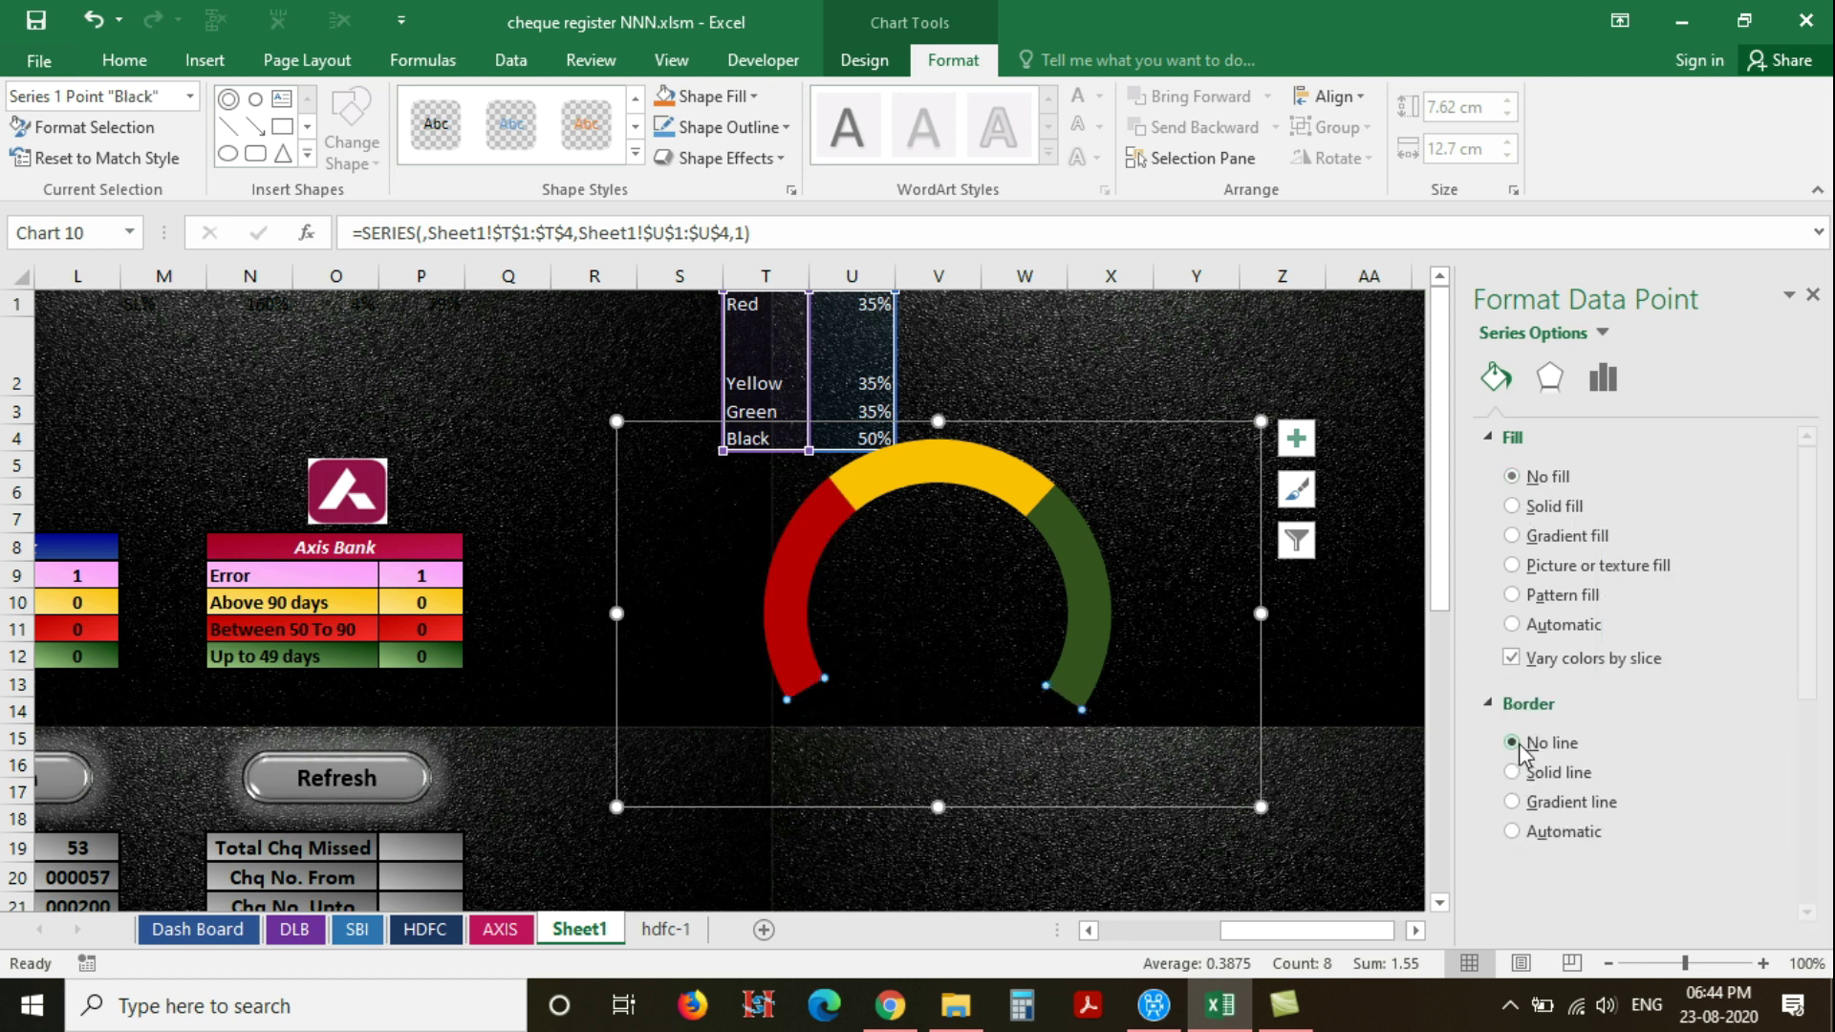
# Move the gauge chart down beside the Axis Bank table and close the formatting pane
pyautogui.click(1188, 380)
pyautogui.moveTo(1016, 405); pyautogui.dragTo(876, 559)
pyautogui.hscroll(-2, 876, 559)
pyautogui.click(1813, 294)
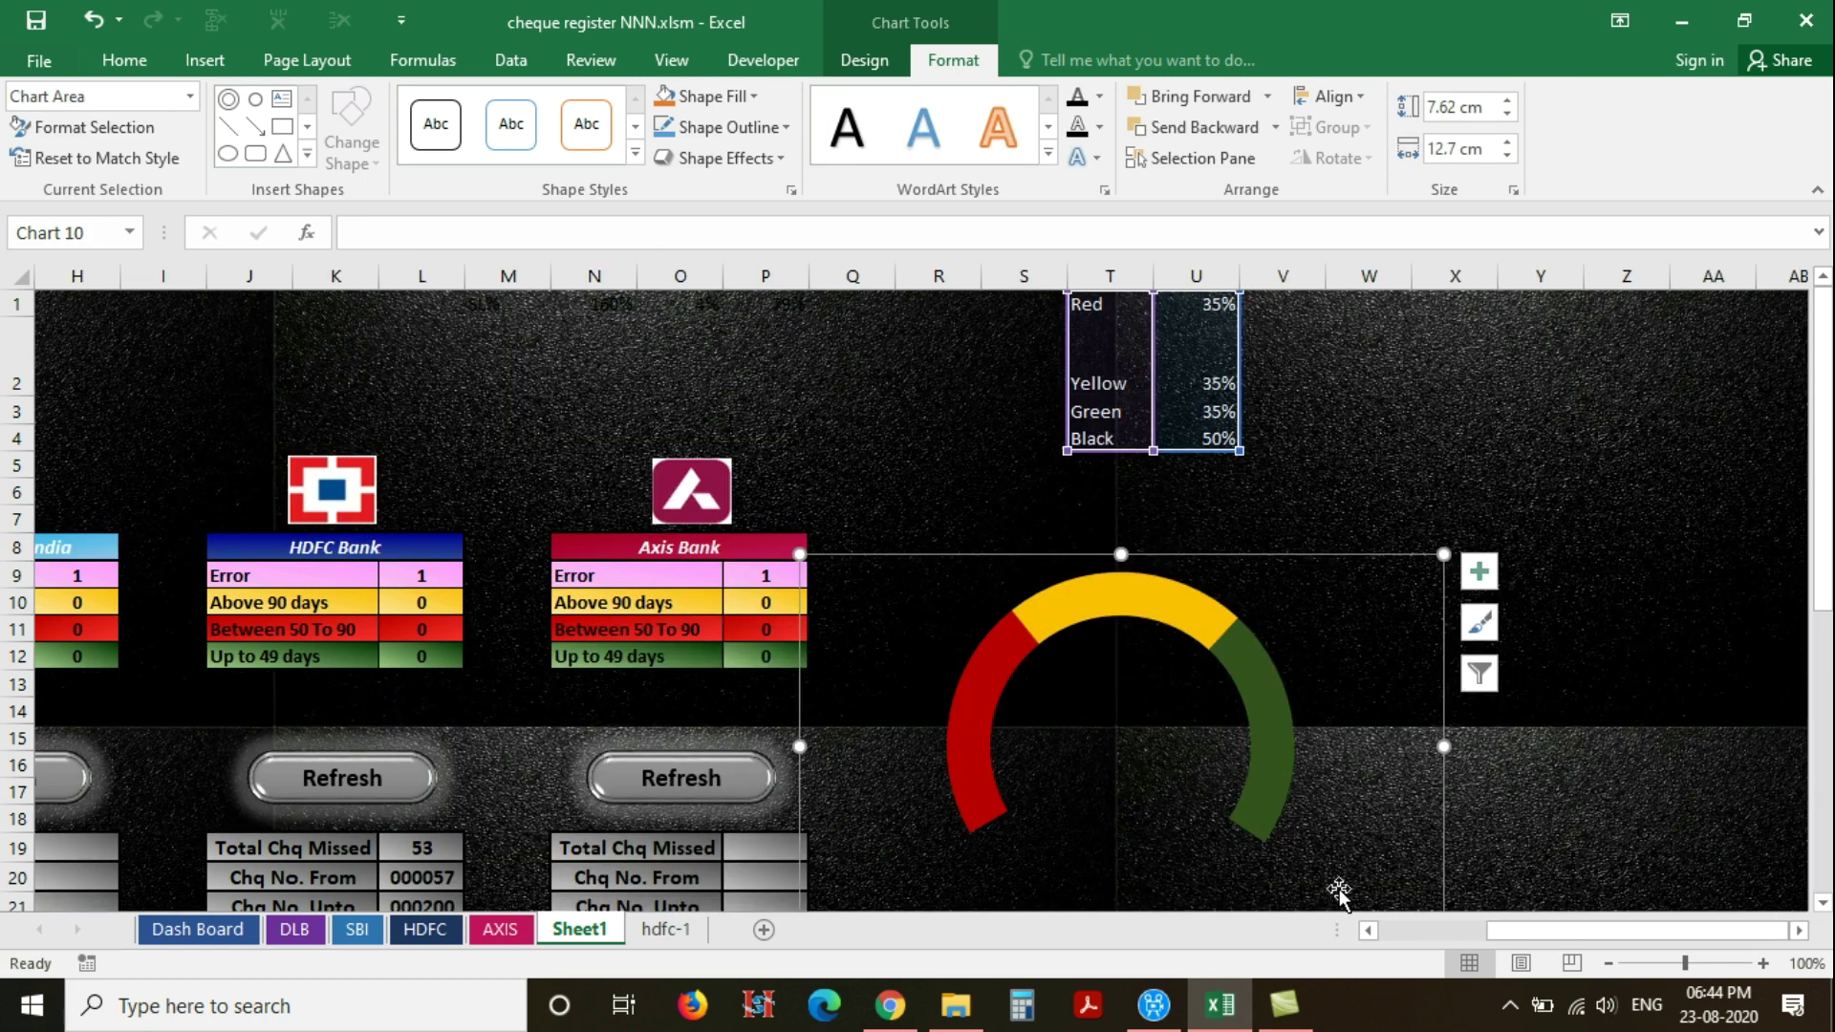
# Narrow the gauge chart from its Axis Bank side to about 10.58 cm wide
pyautogui.moveTo(1581, 937); pyautogui.dragTo(1522, 932)
pyautogui.scroll(-1, 1467, 726)
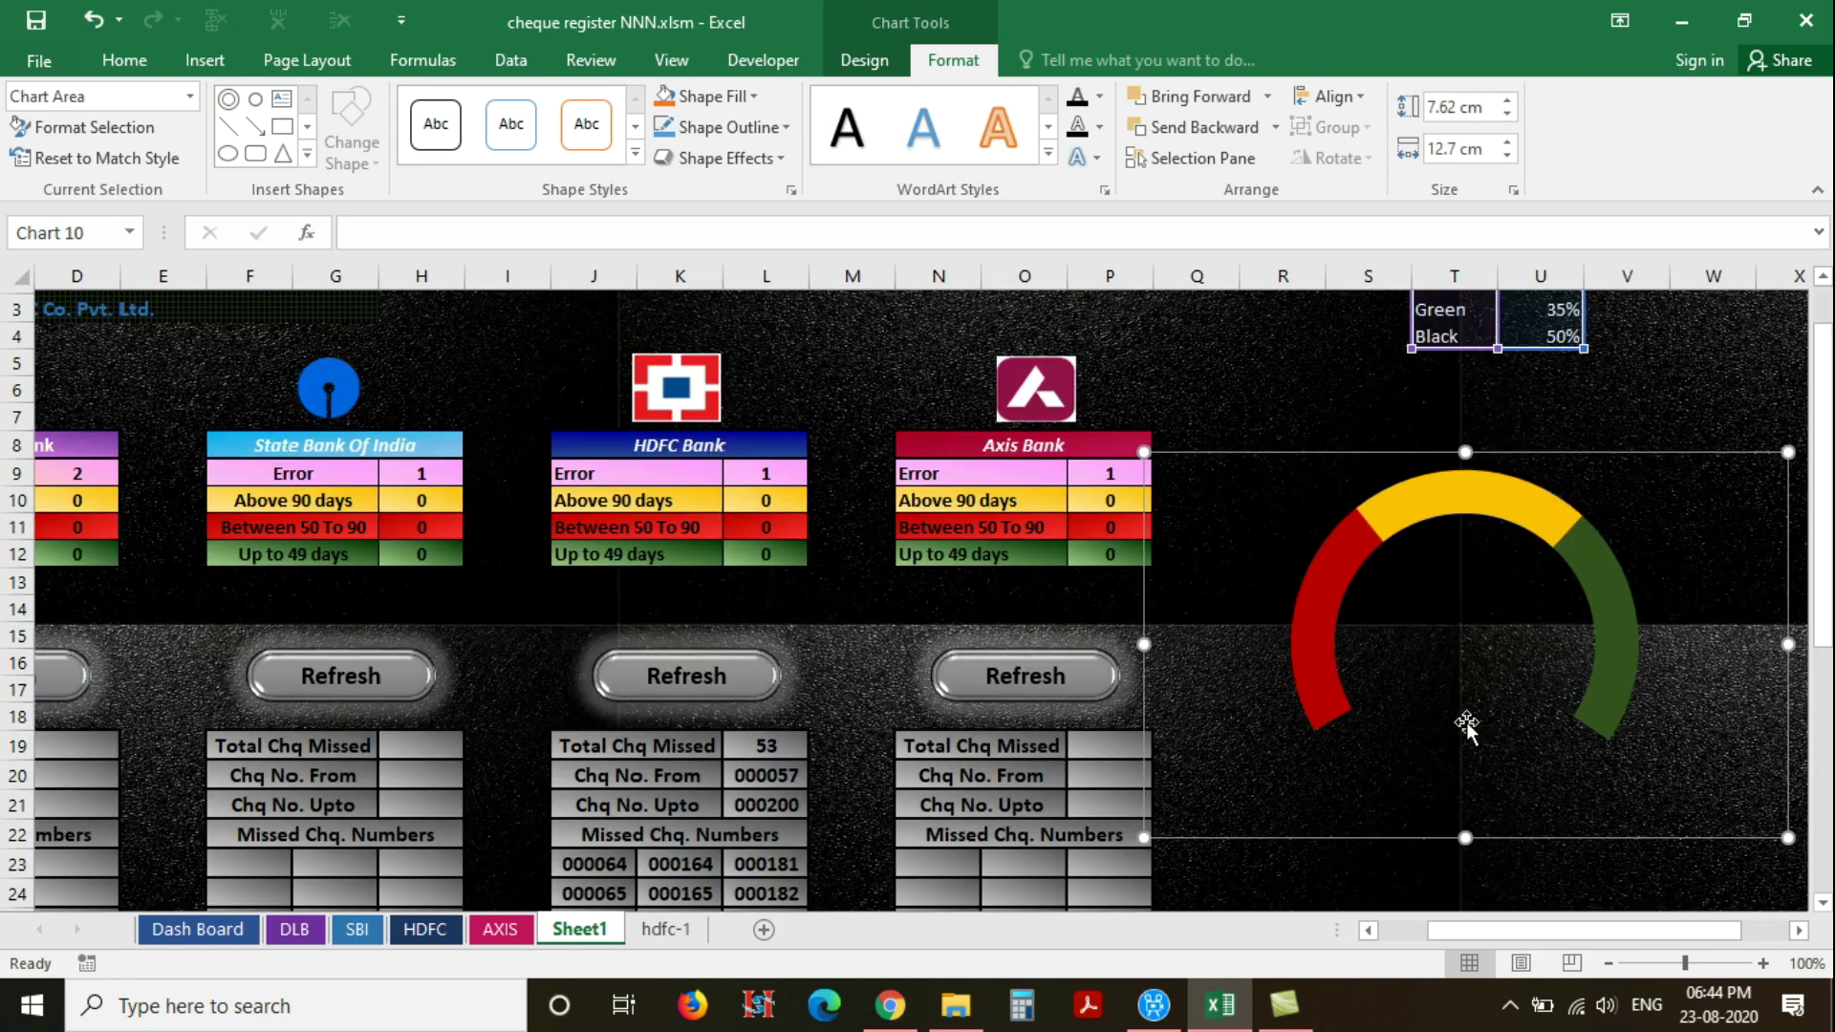
pyautogui.scroll(-2, 1467, 726)
pyautogui.scroll(2, 1468, 712)
pyautogui.moveTo(1147, 613); pyautogui.dragTo(1251, 636)
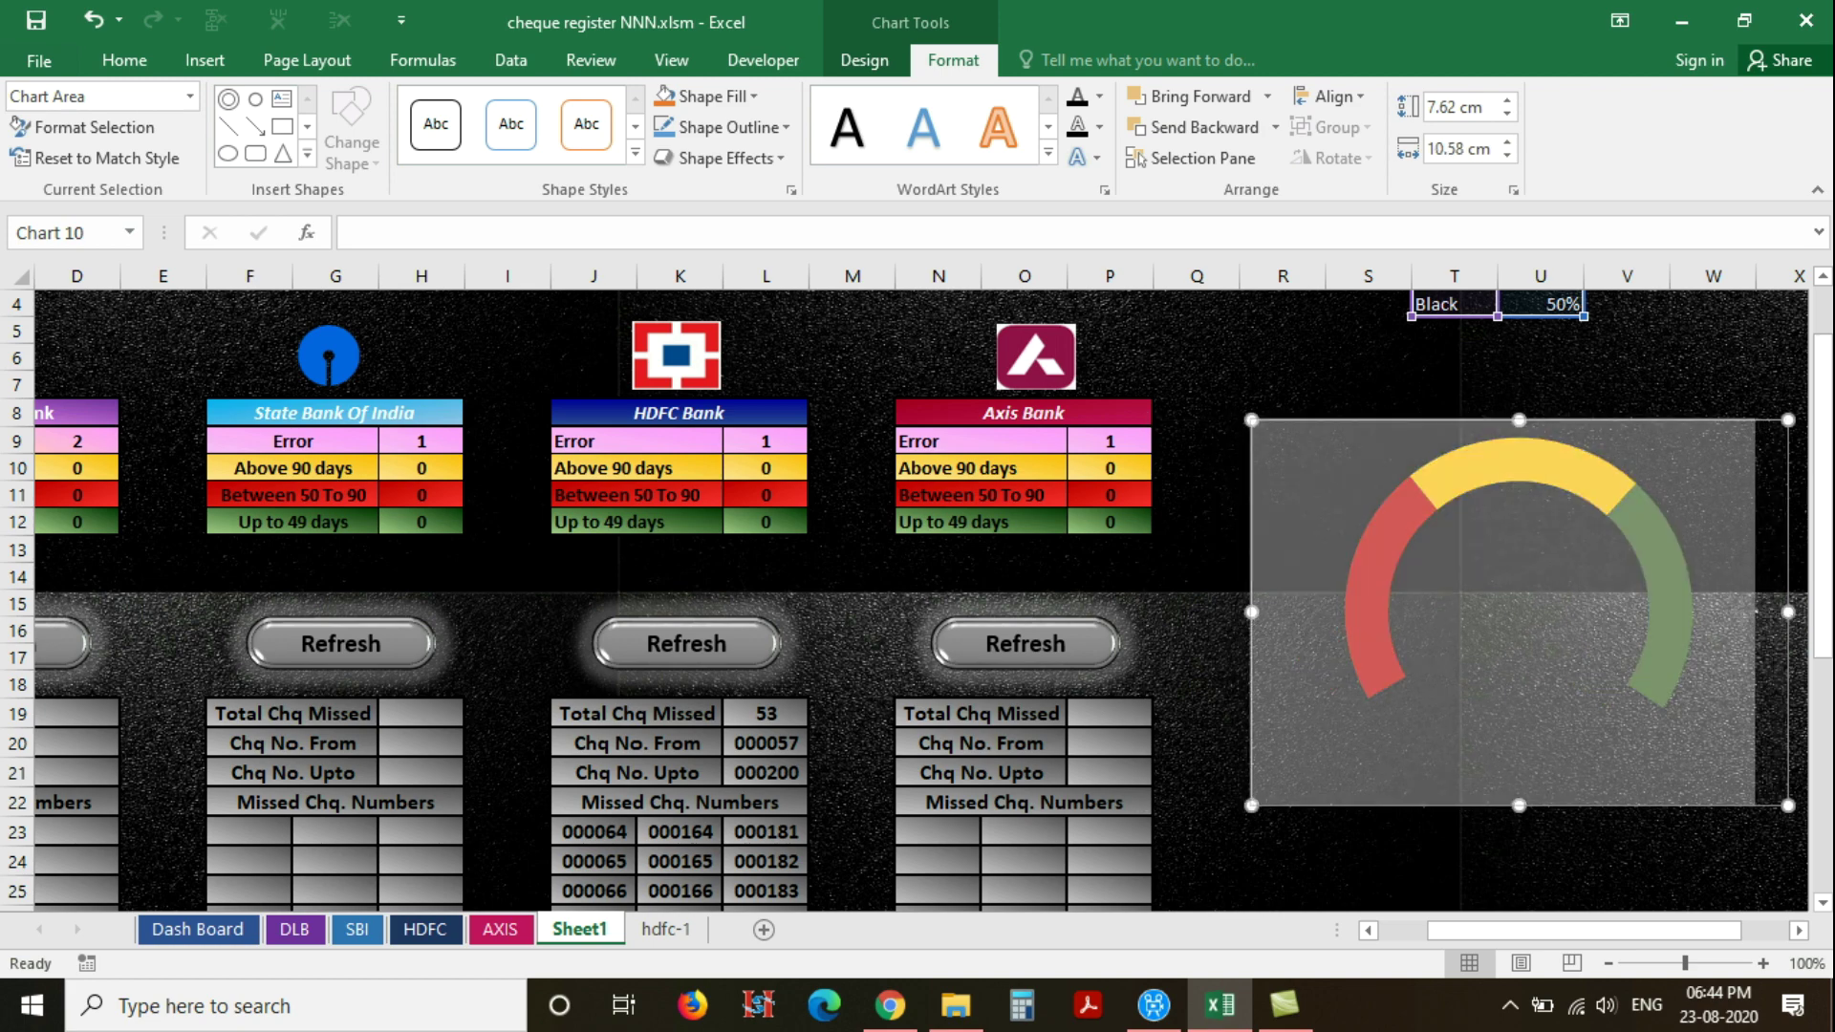
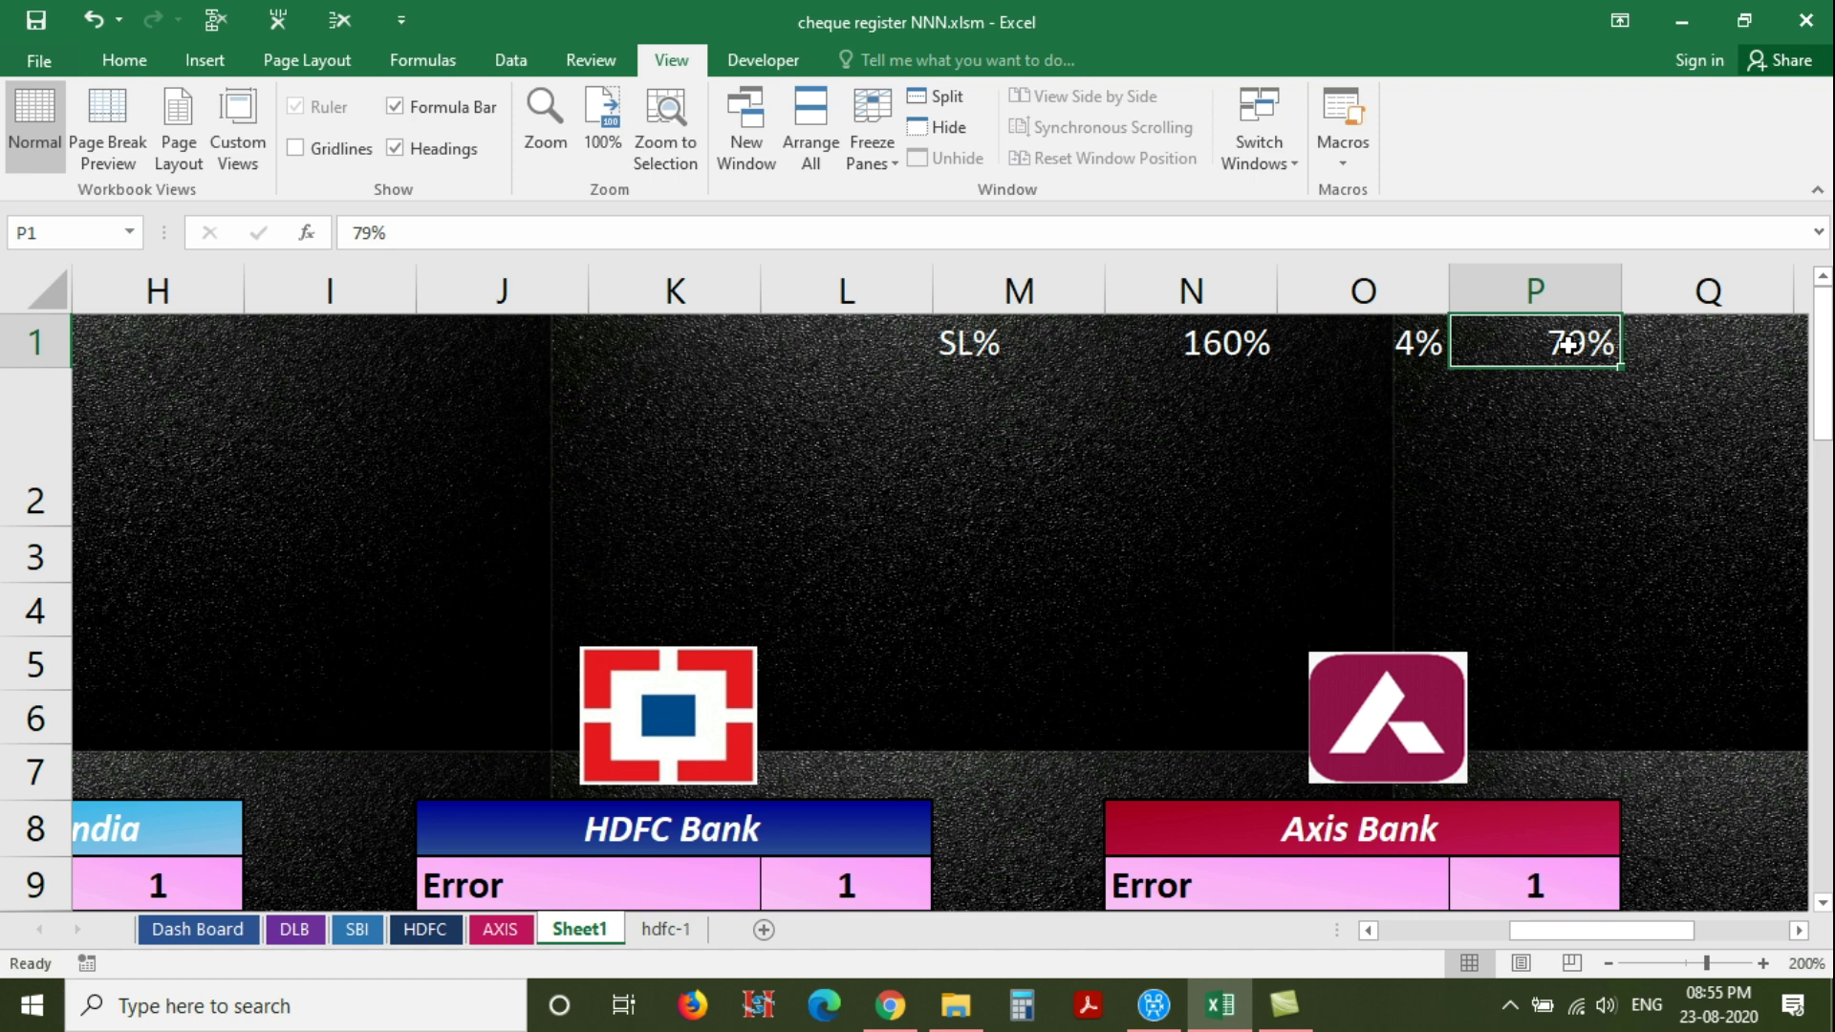
# Try to set the font colour of cell O1 to black
pyautogui.click(1417, 353)
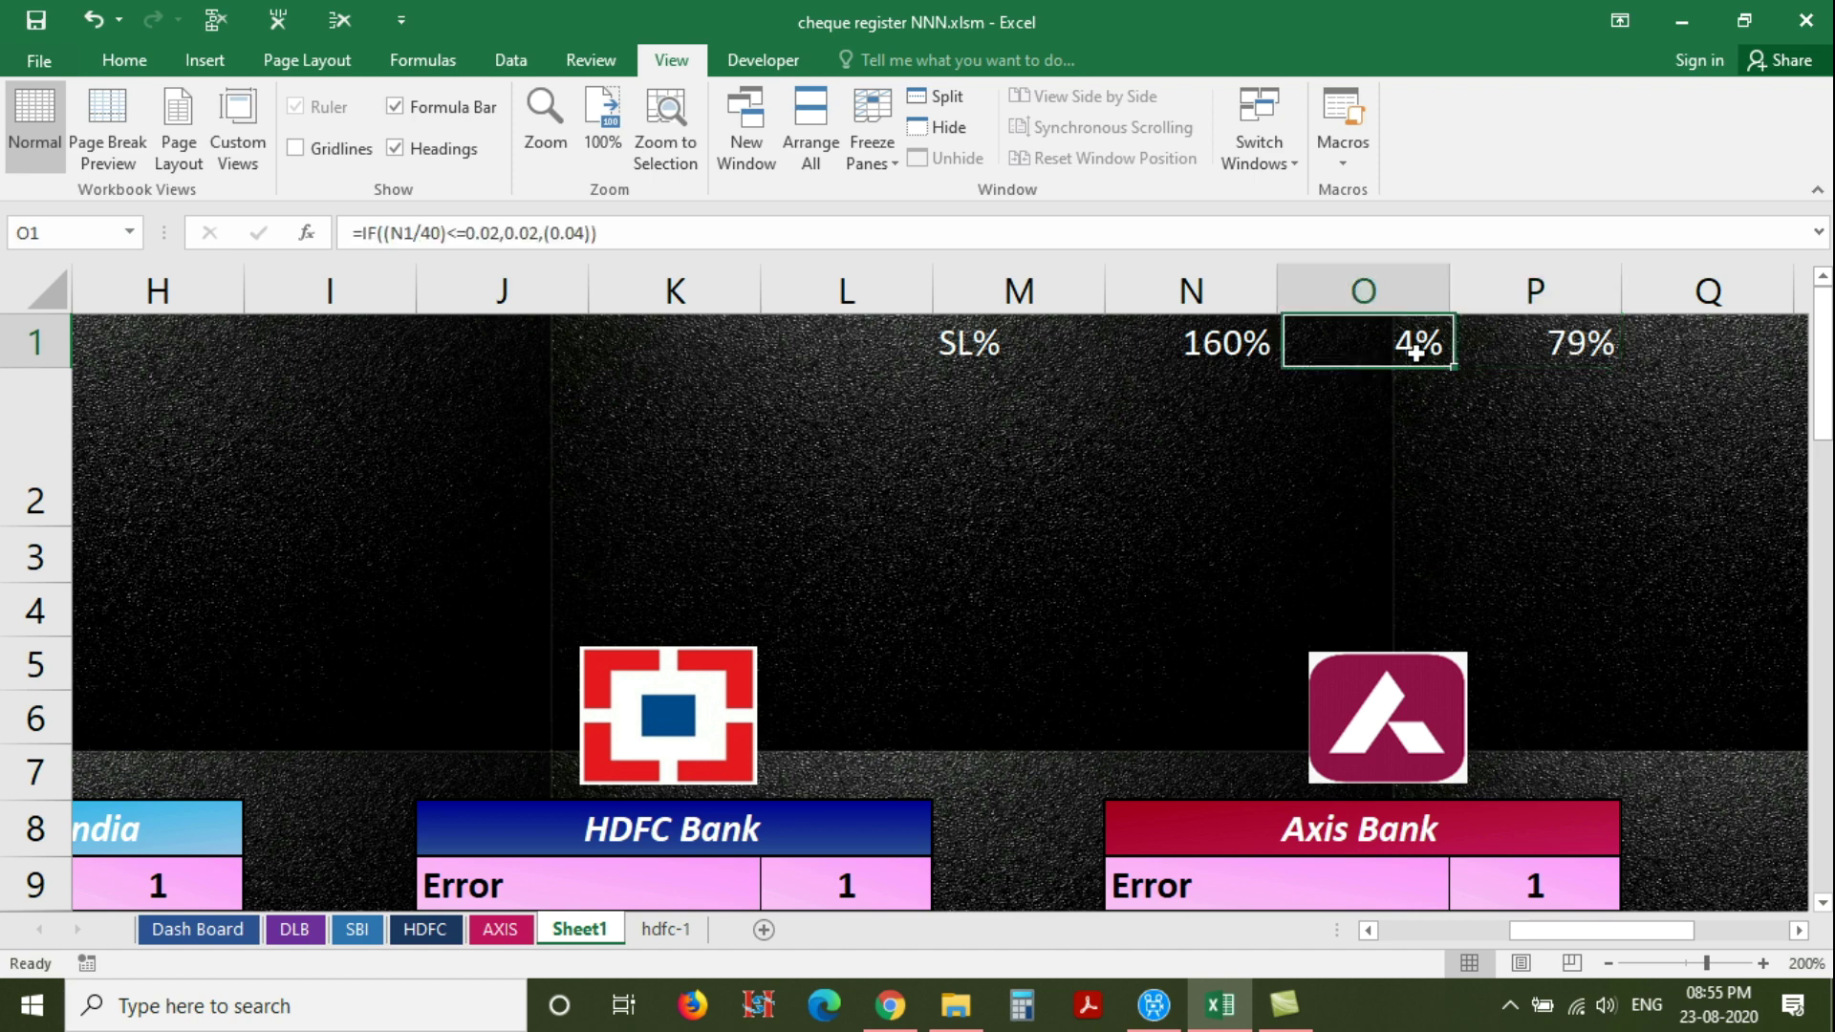
pyautogui.click(127, 60)
pyautogui.click(478, 151)
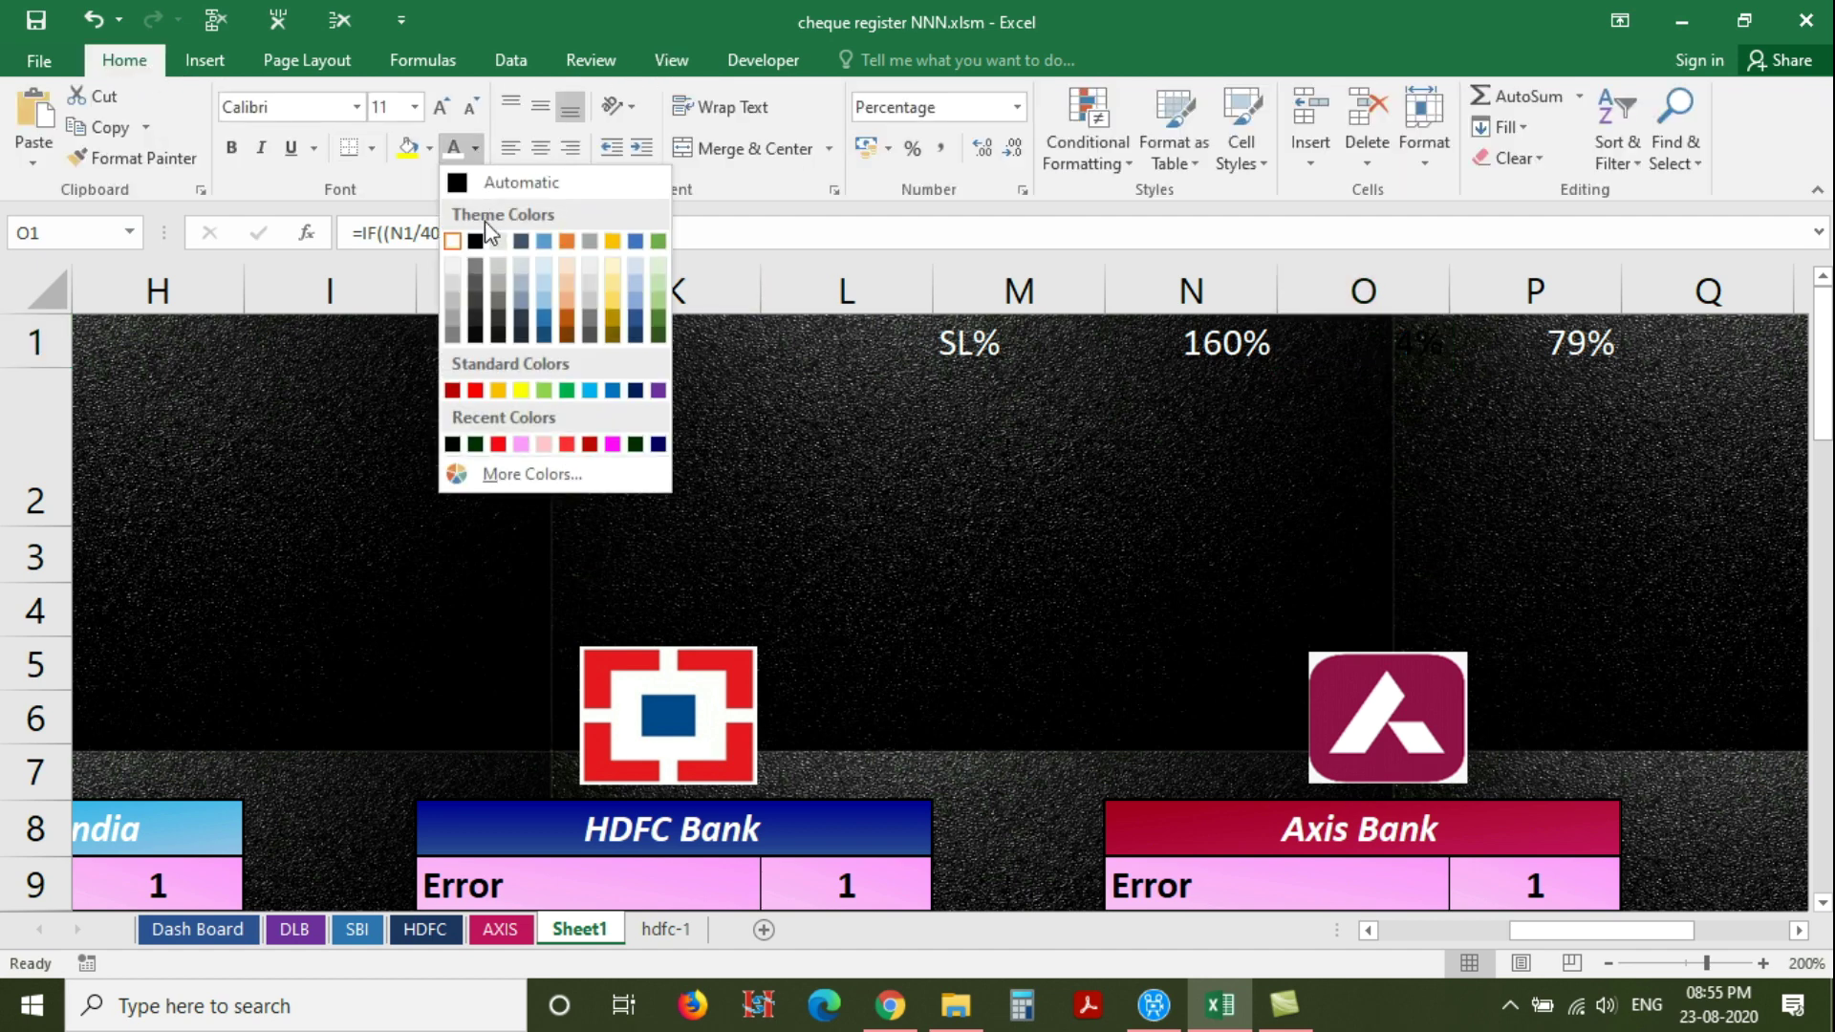
pyautogui.click(477, 246)
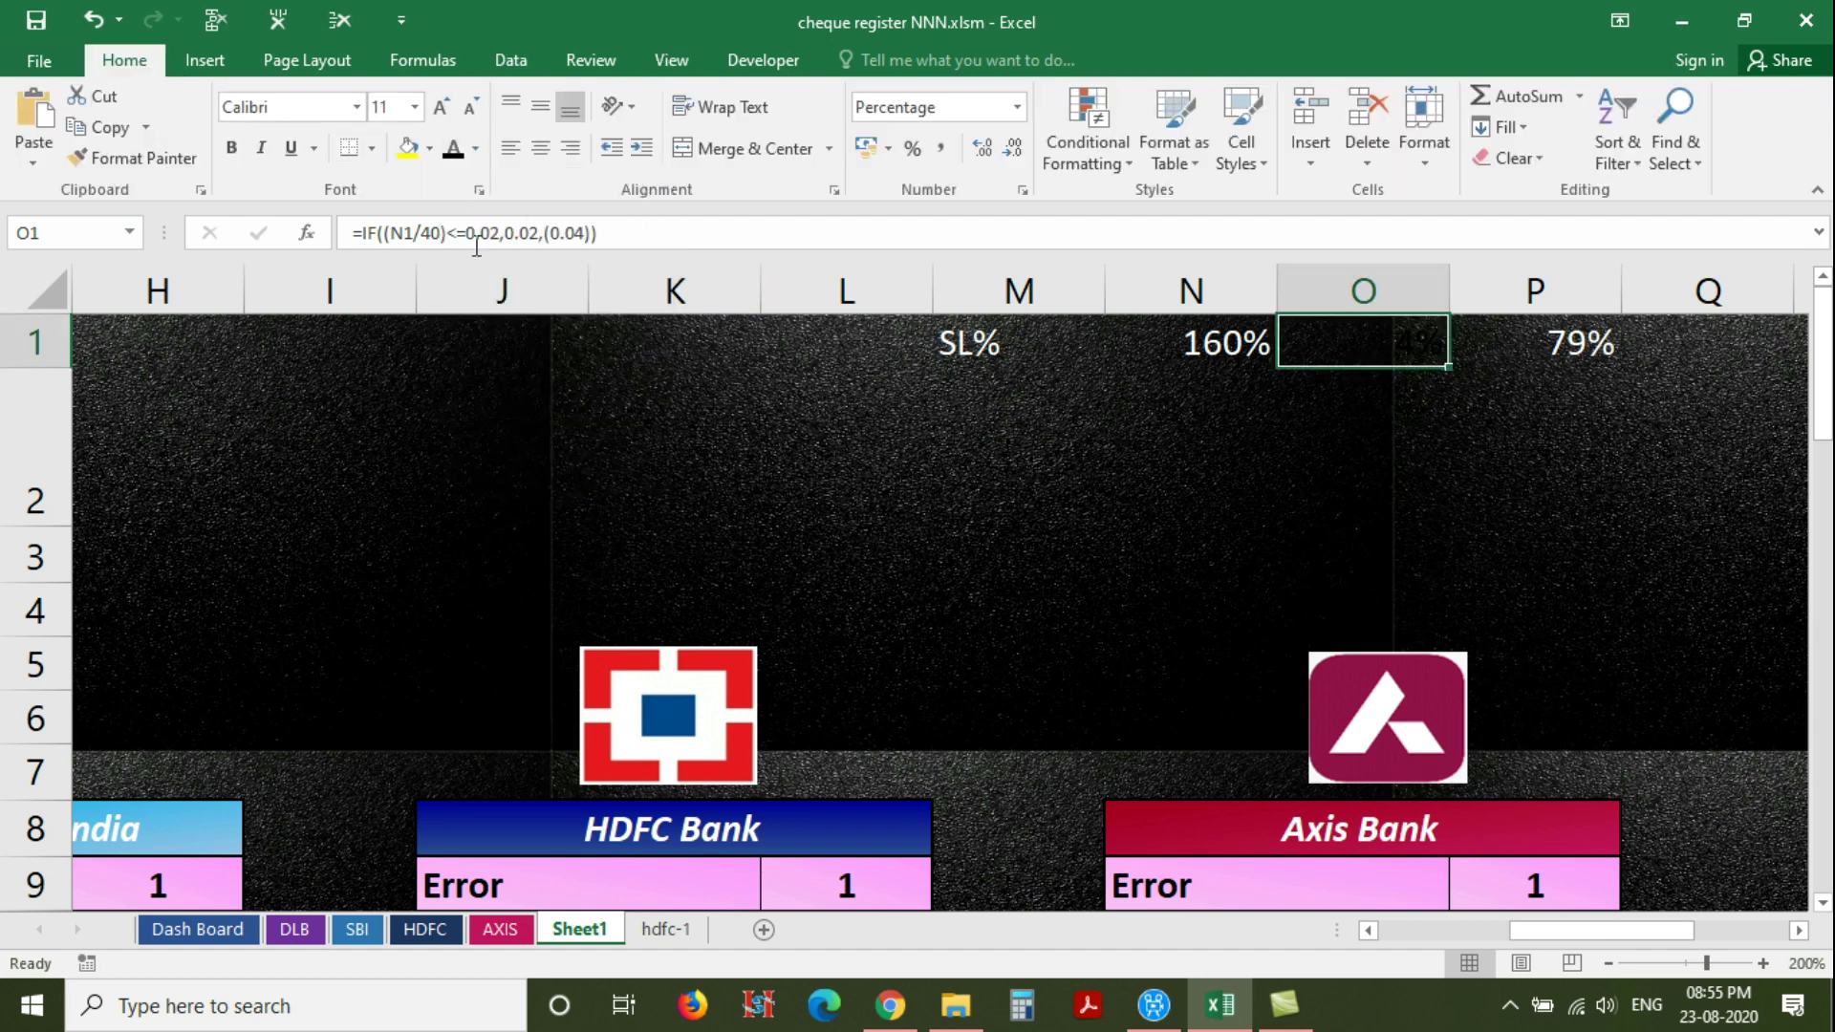
# Examine the IF formula in cell O1 and the percentage in P1 without changing either
pyautogui.doubleClick(1369, 360)
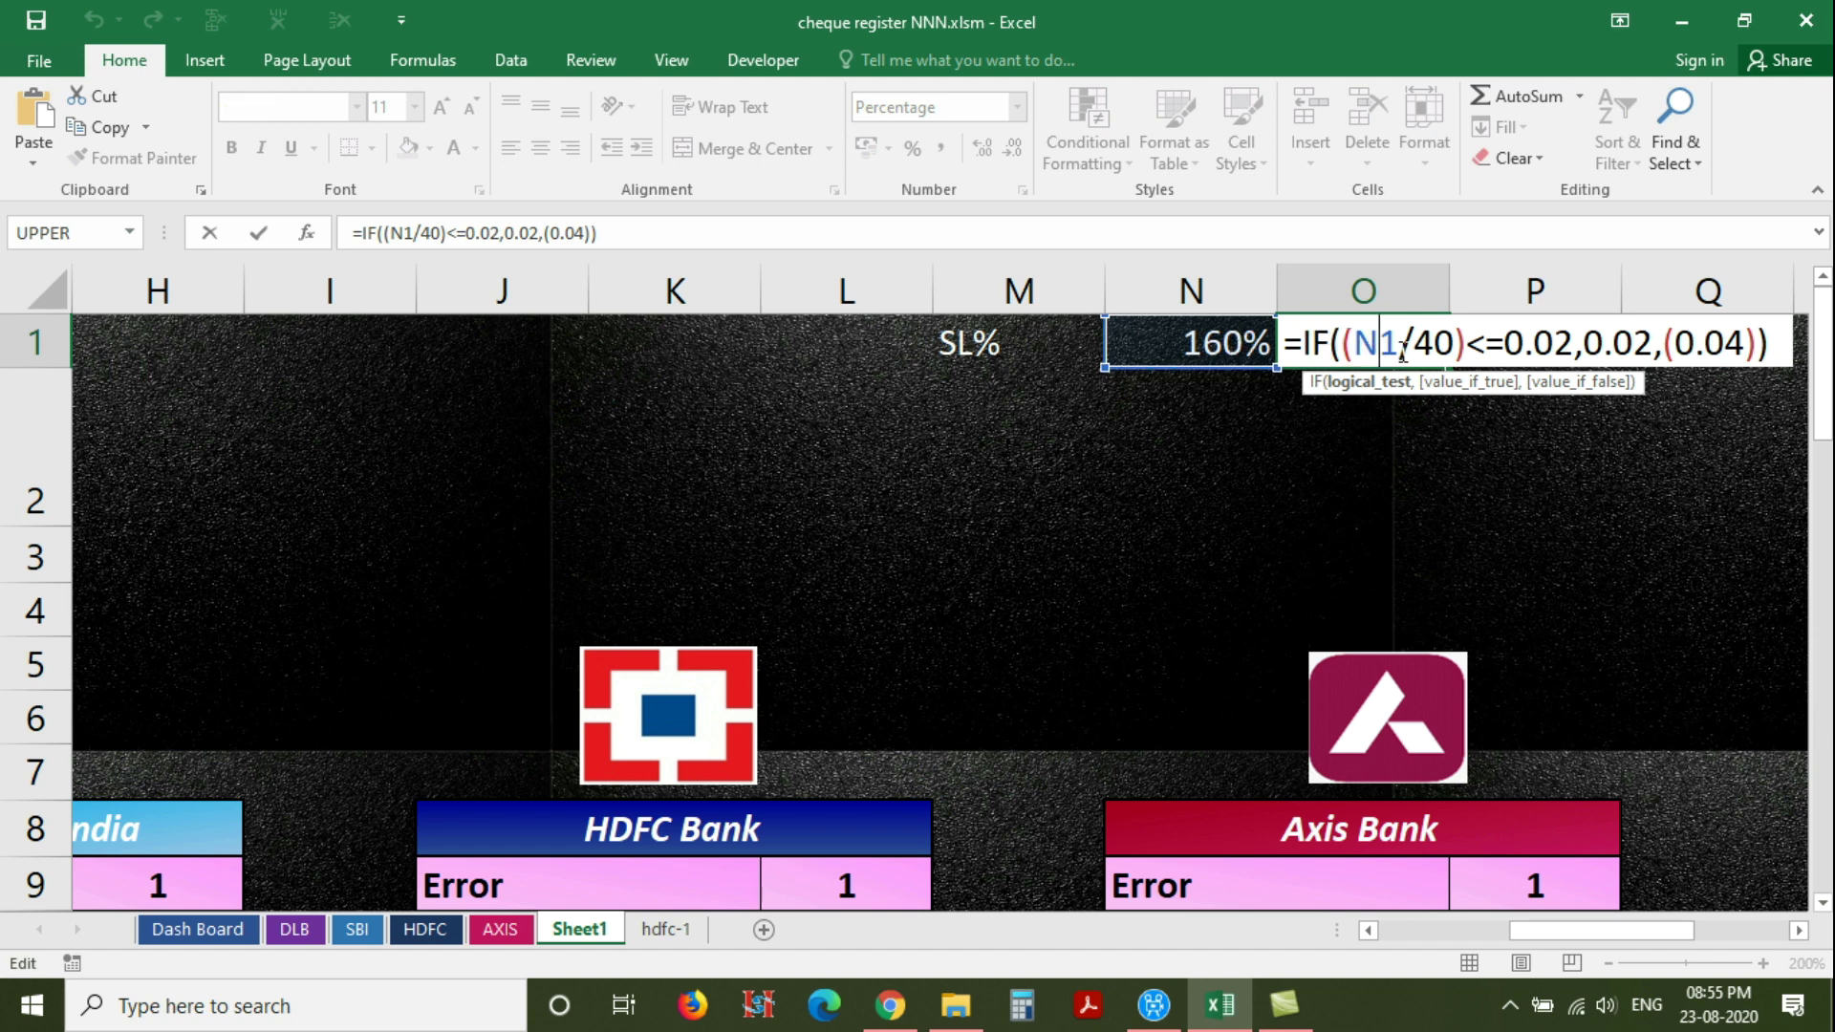
pyautogui.click(1545, 358)
pyautogui.press('Return')
pyautogui.press('Up')
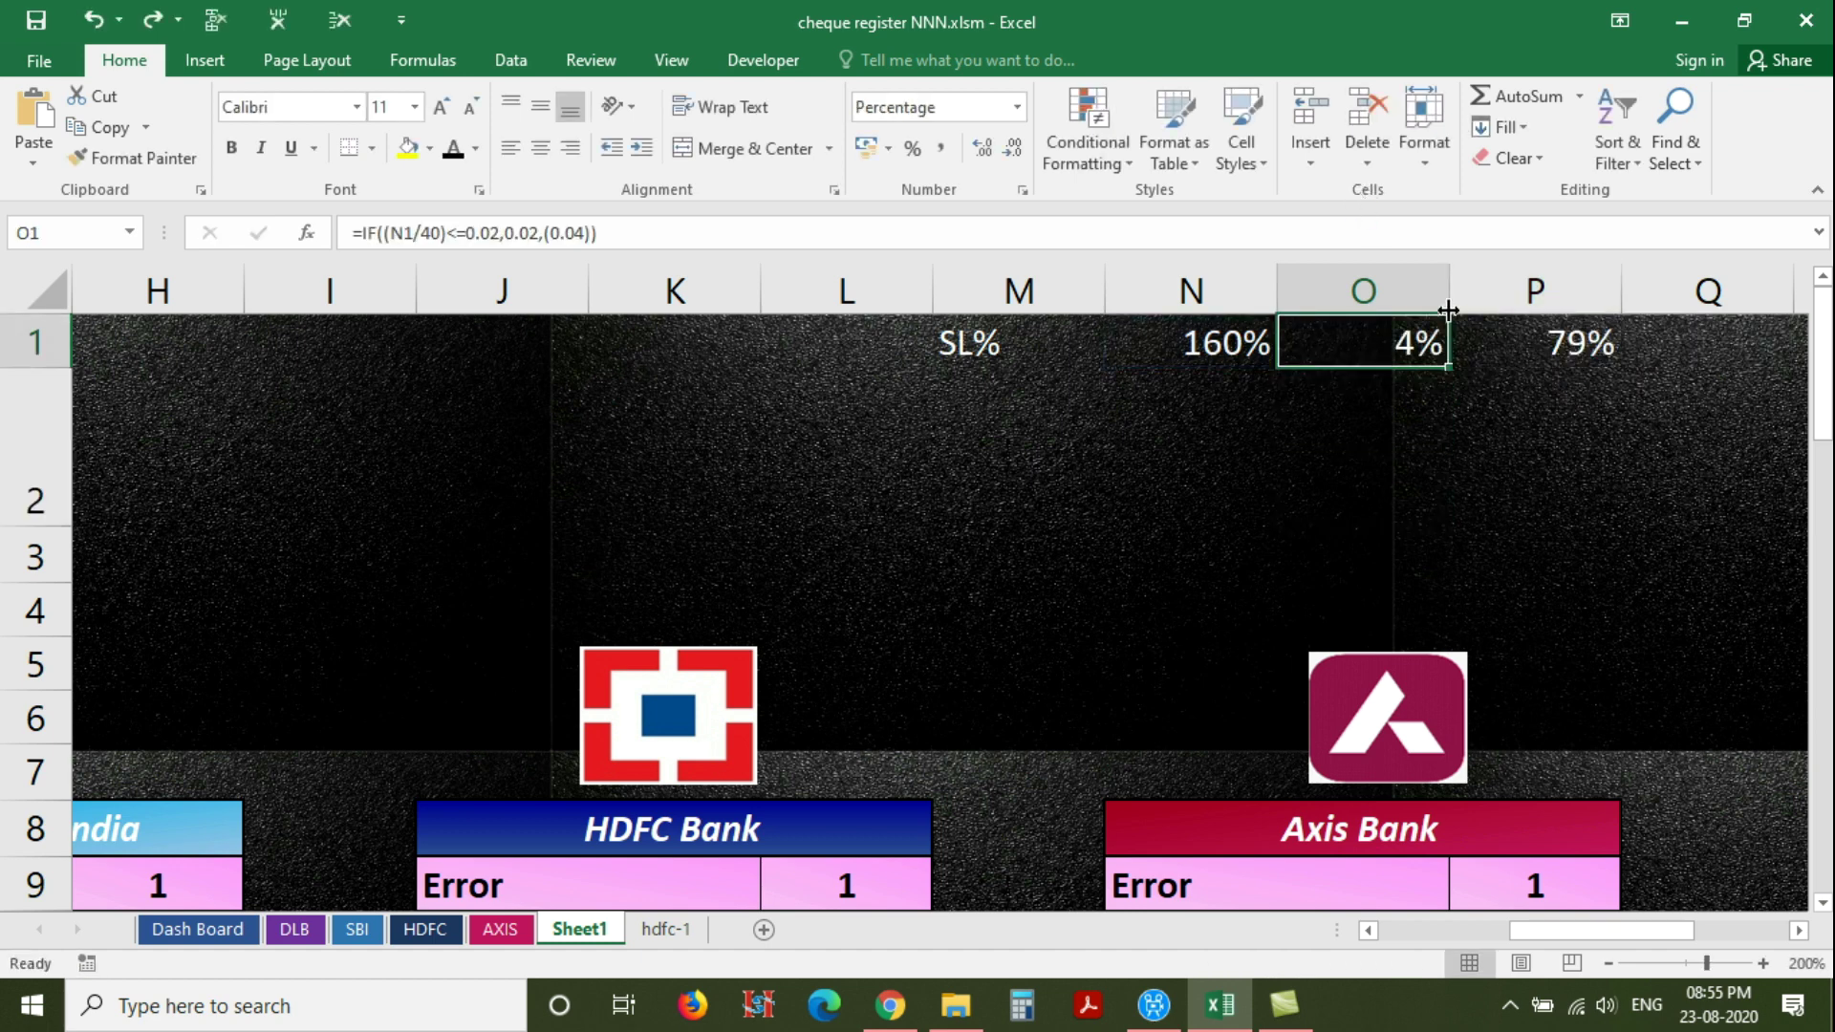
pyautogui.click(1508, 376)
pyautogui.click(1469, 332)
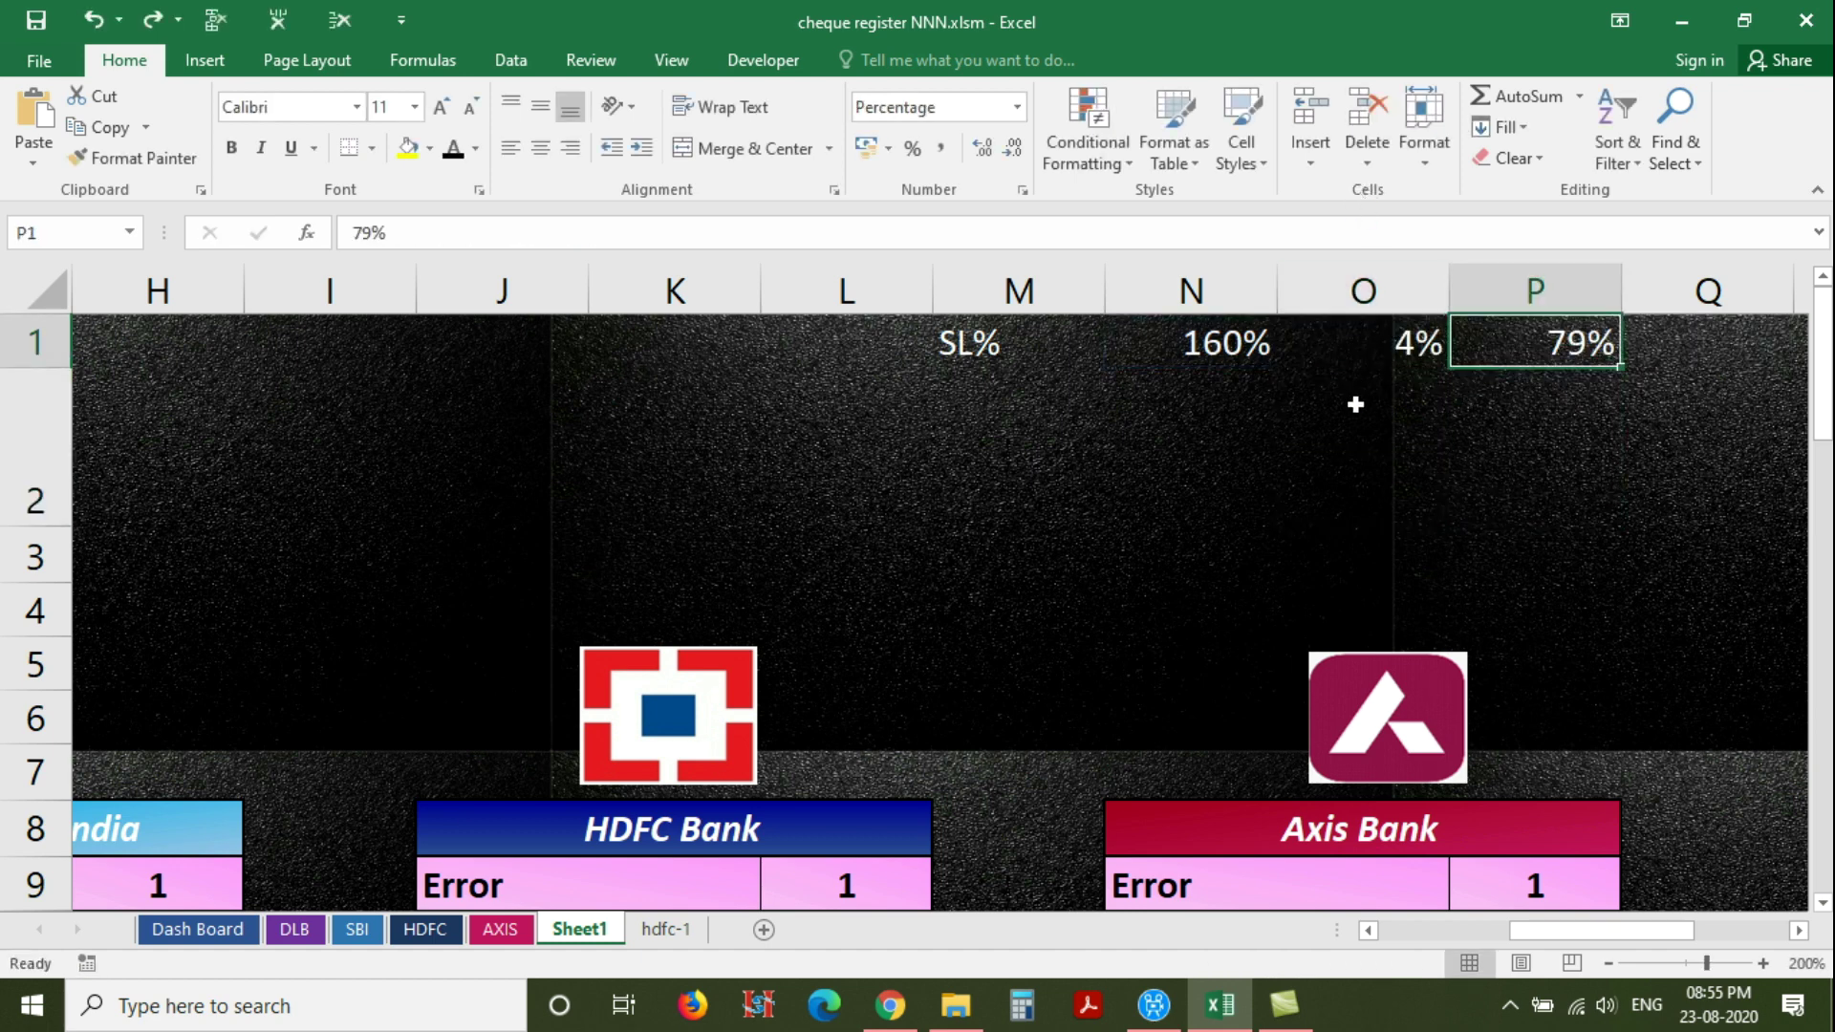
# Insert a 2-D pie chart from the range M1:P1 with the sheet zoom set to 100%
pyautogui.moveTo(1027, 345); pyautogui.dragTo(1494, 365)
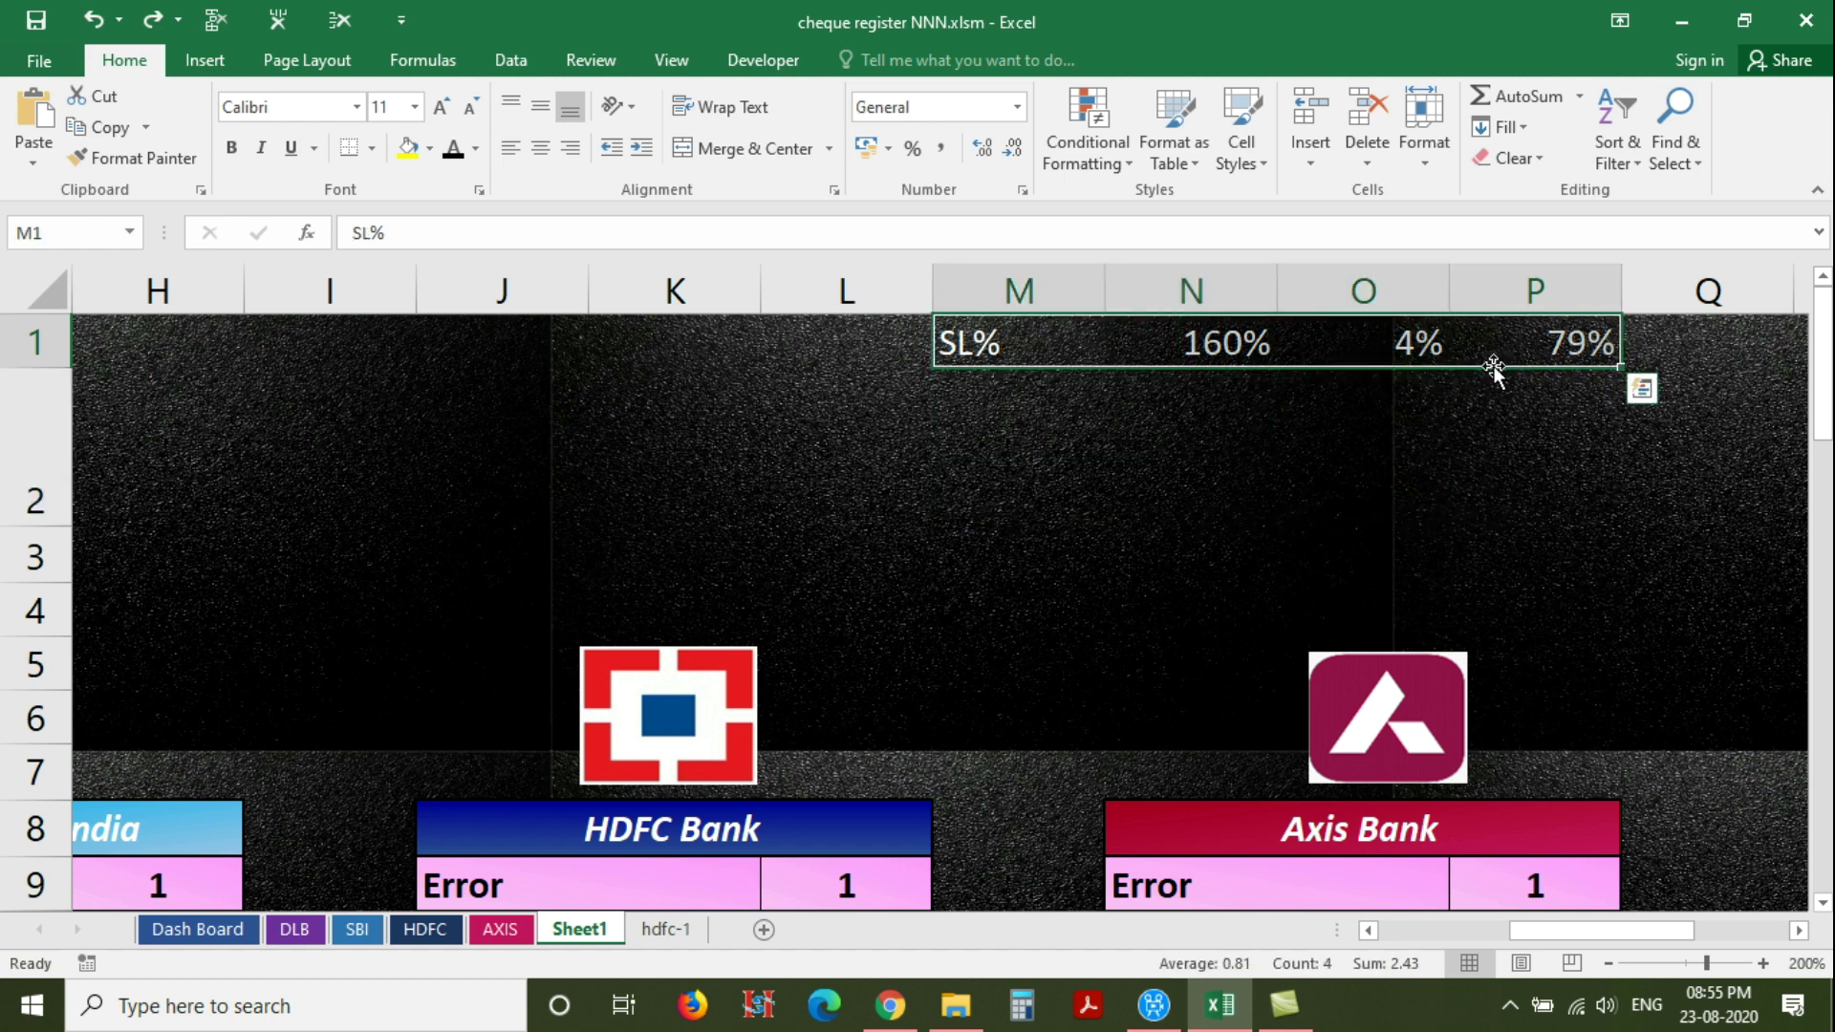
pyautogui.hotkey('alt', 'w')
pyautogui.press('q')
pyautogui.press('Down')
pyautogui.press('Return')
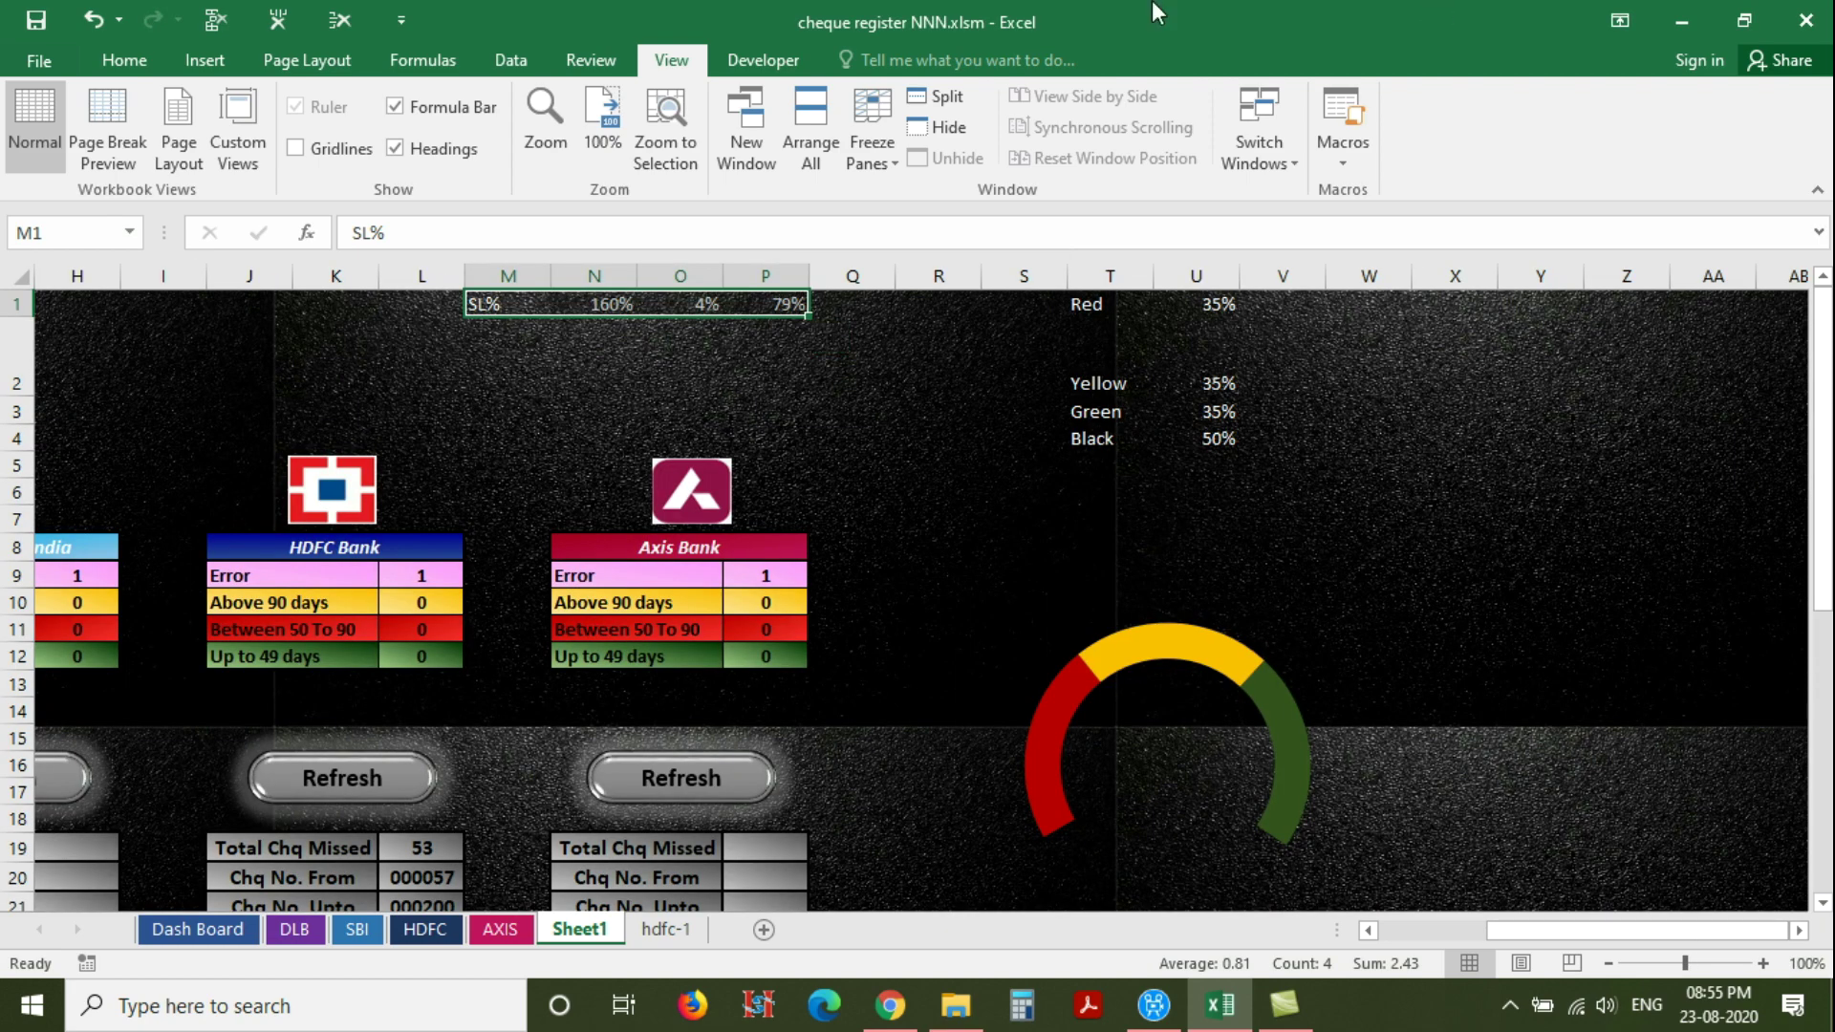
pyautogui.click(205, 63)
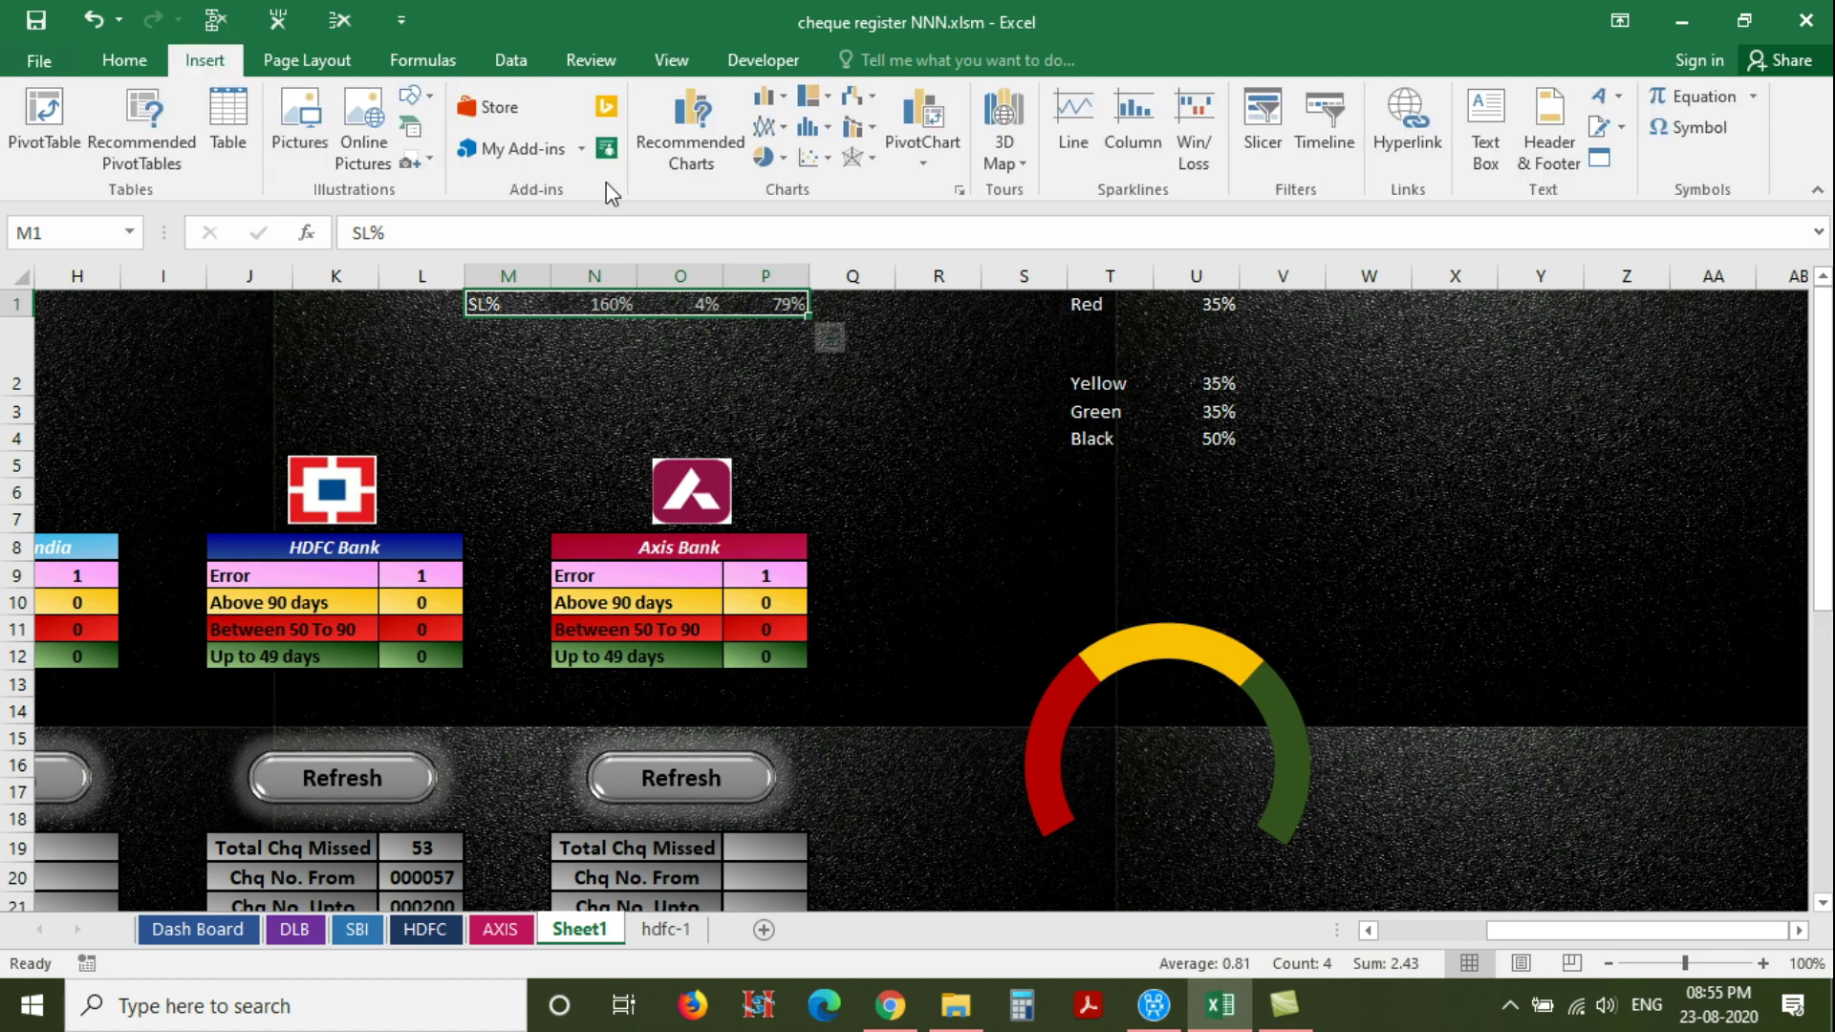
pyautogui.click(755, 163)
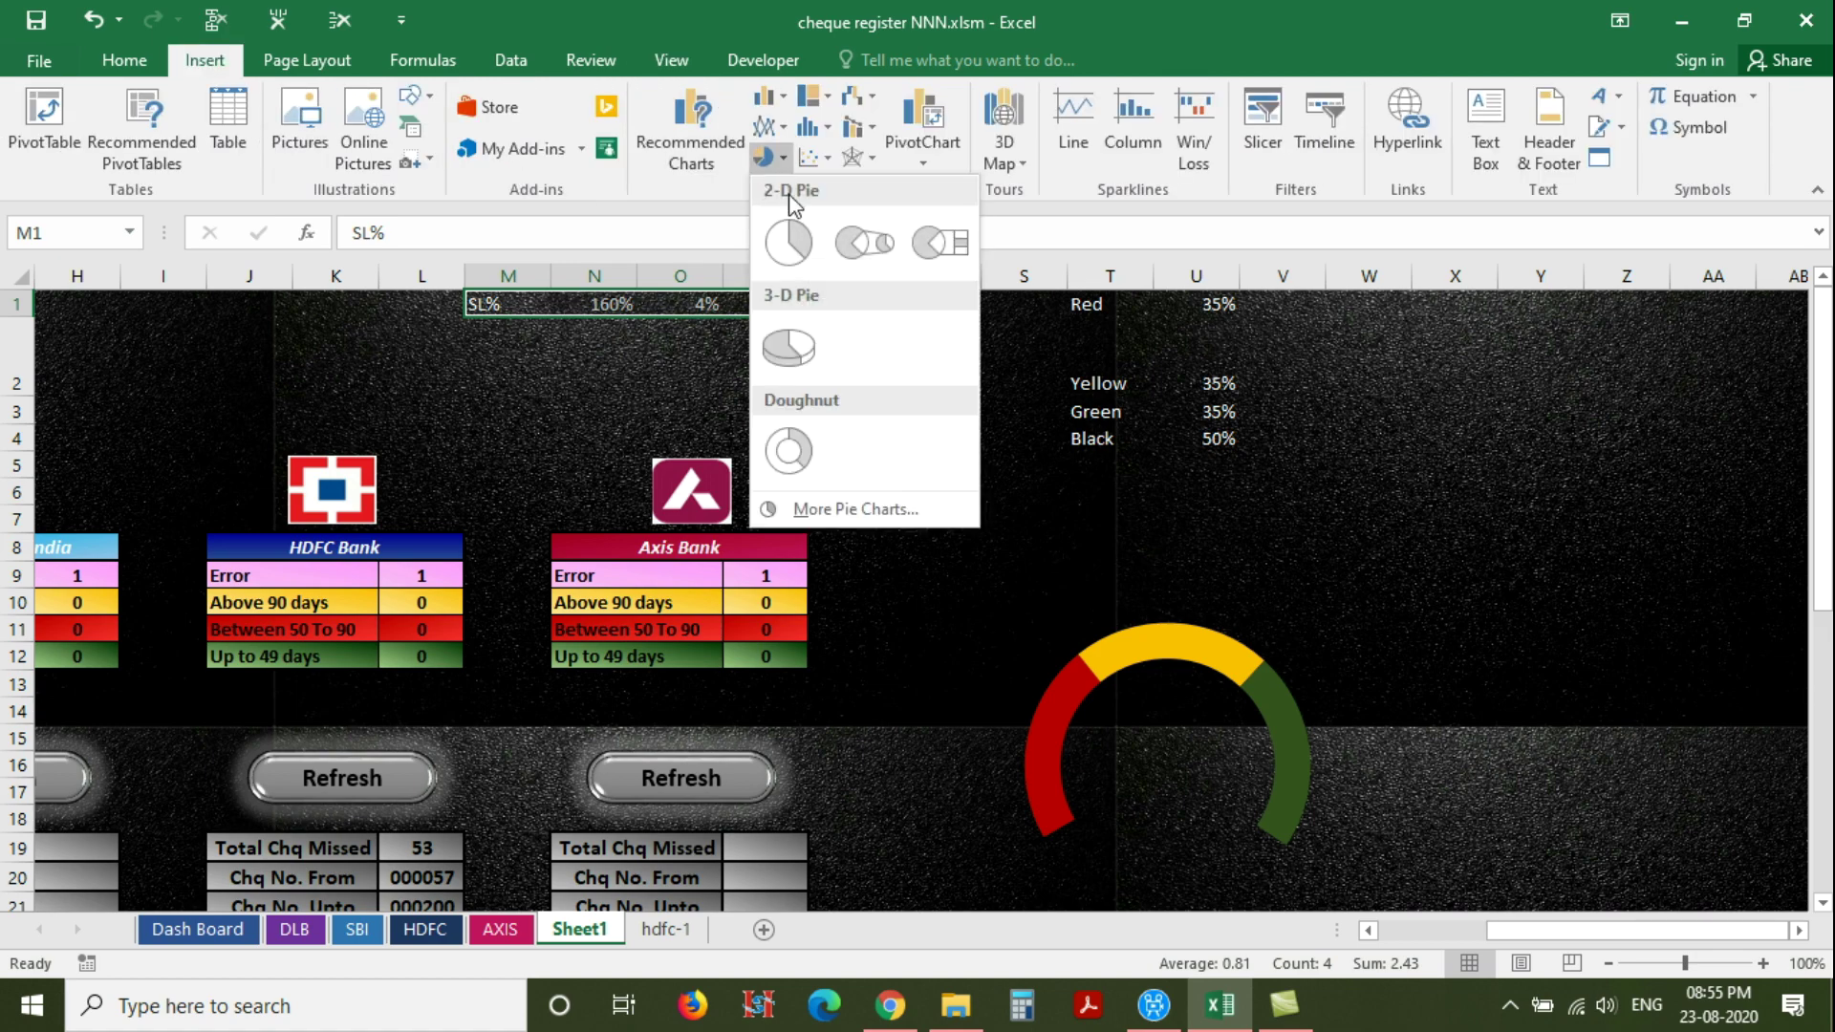
pyautogui.click(789, 240)
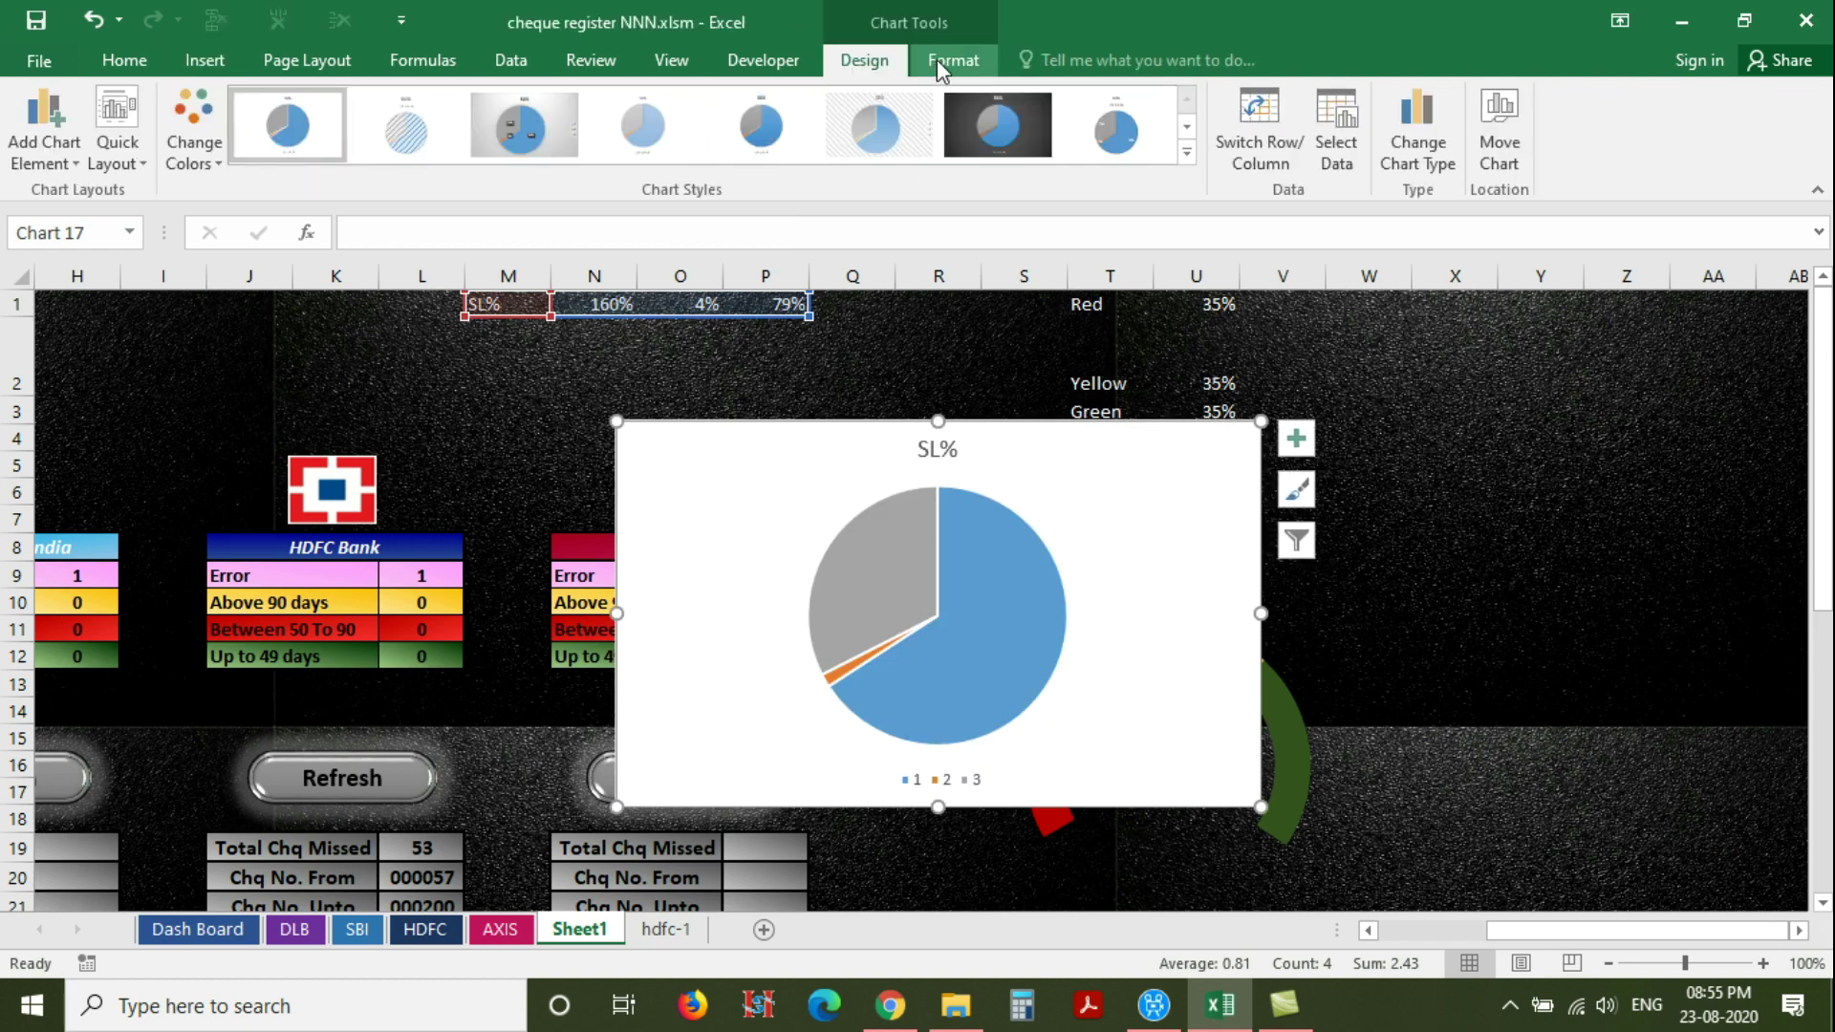
# Apply a transparent preset shape style without an outline to the pie chart's area and remove its title and legend
pyautogui.click(940, 63)
pyautogui.click(635, 126)
pyautogui.click(634, 126)
pyautogui.click(634, 126)
pyautogui.click(634, 126)
pyautogui.click(635, 126)
pyautogui.click(635, 126)
pyautogui.click(635, 126)
pyautogui.click(634, 126)
pyautogui.click(635, 127)
pyautogui.click(634, 126)
pyautogui.click(634, 127)
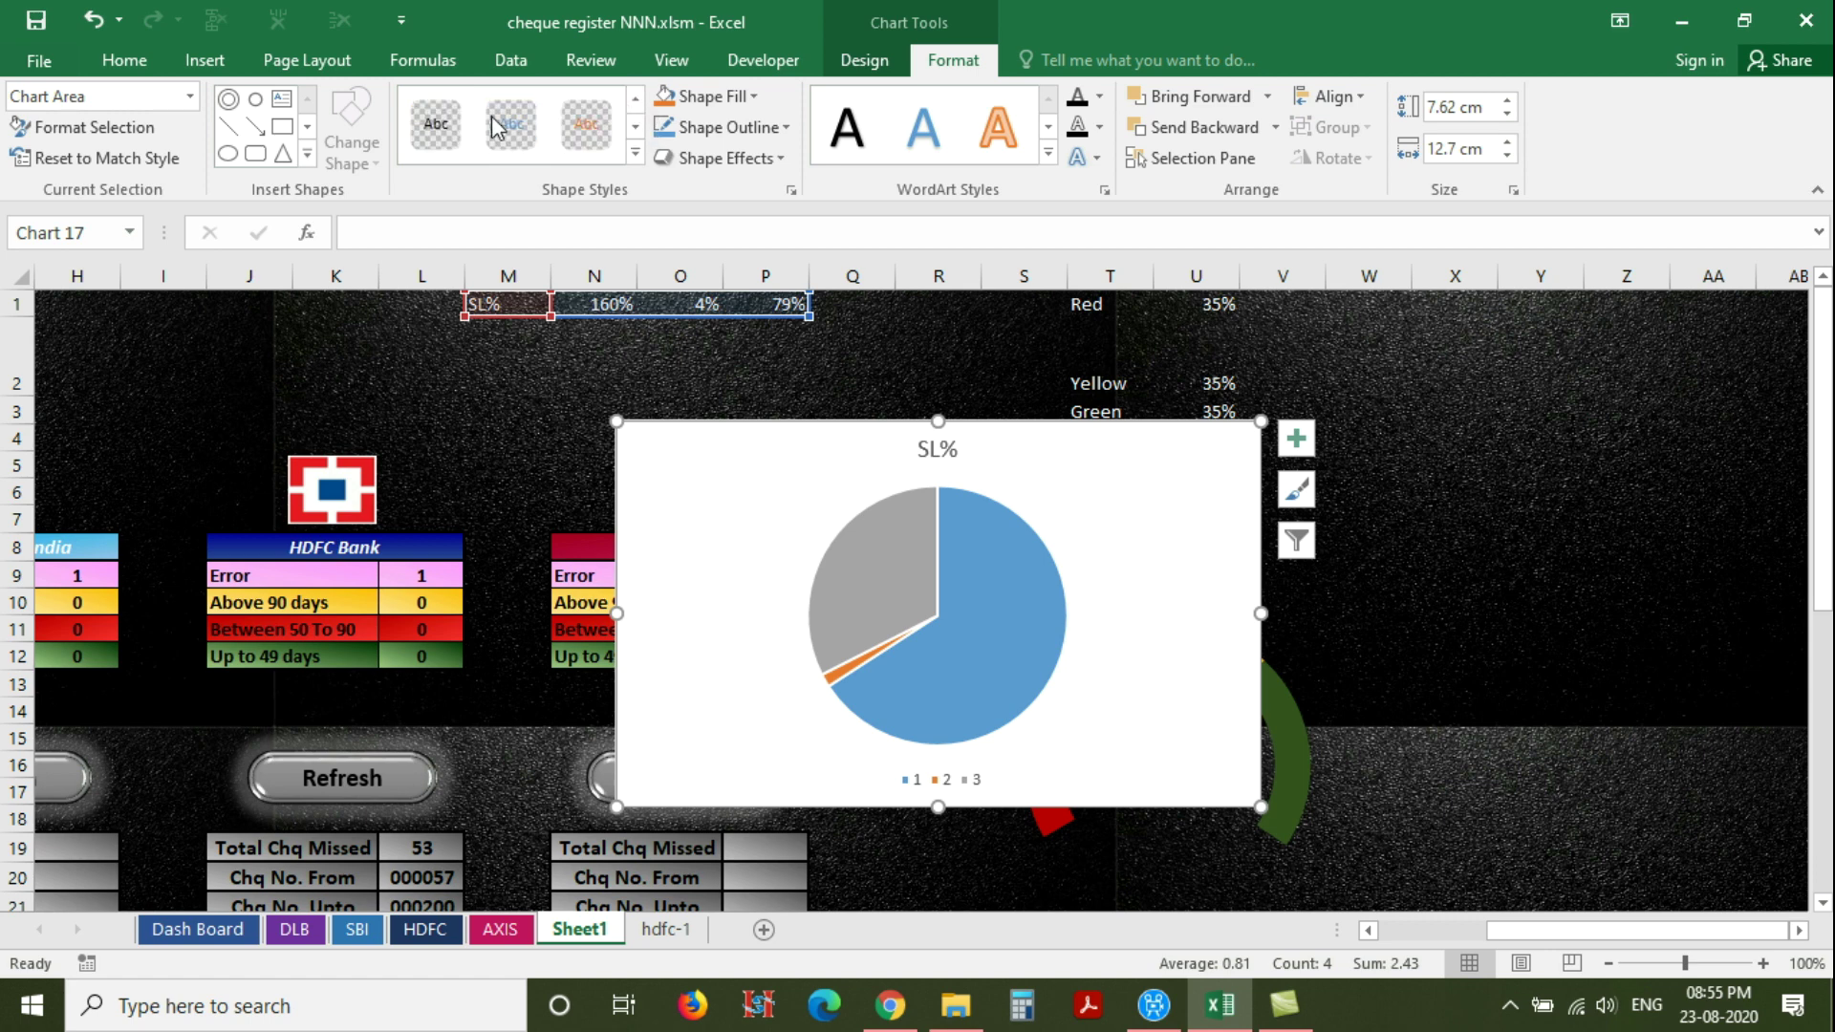
pyautogui.click(430, 129)
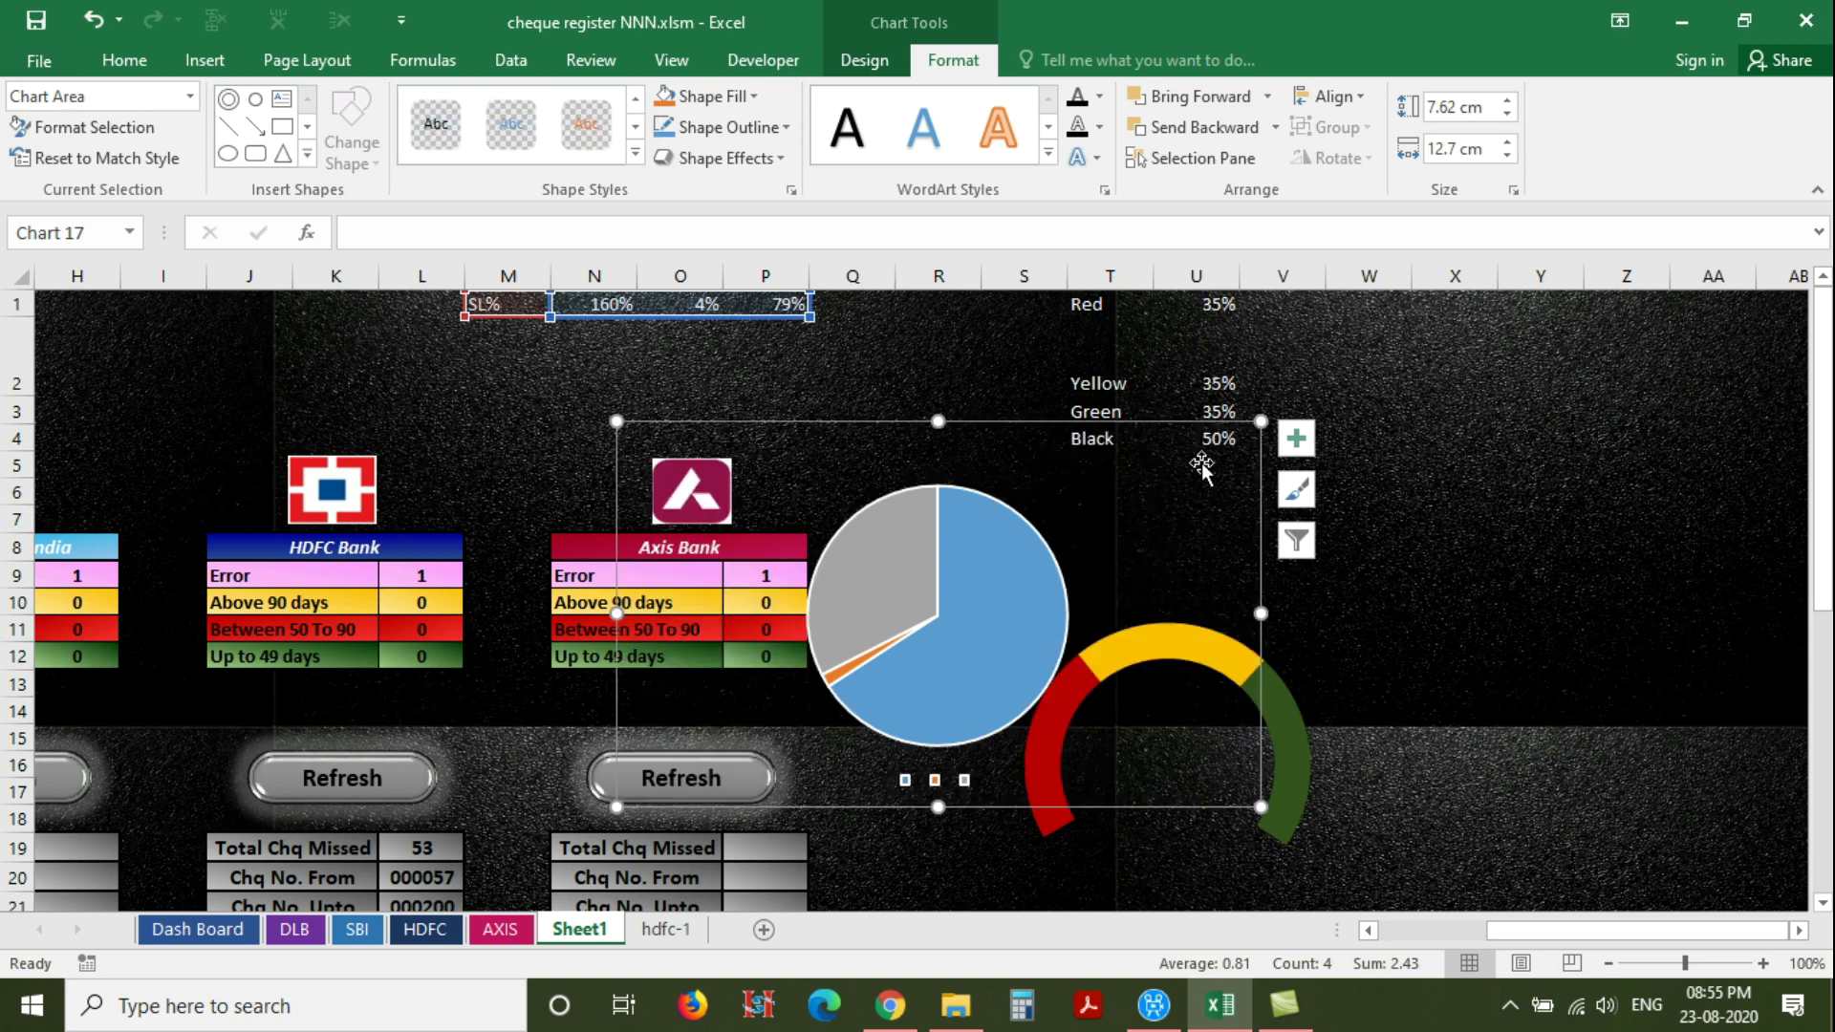
pyautogui.click(1298, 440)
pyautogui.click(1361, 462)
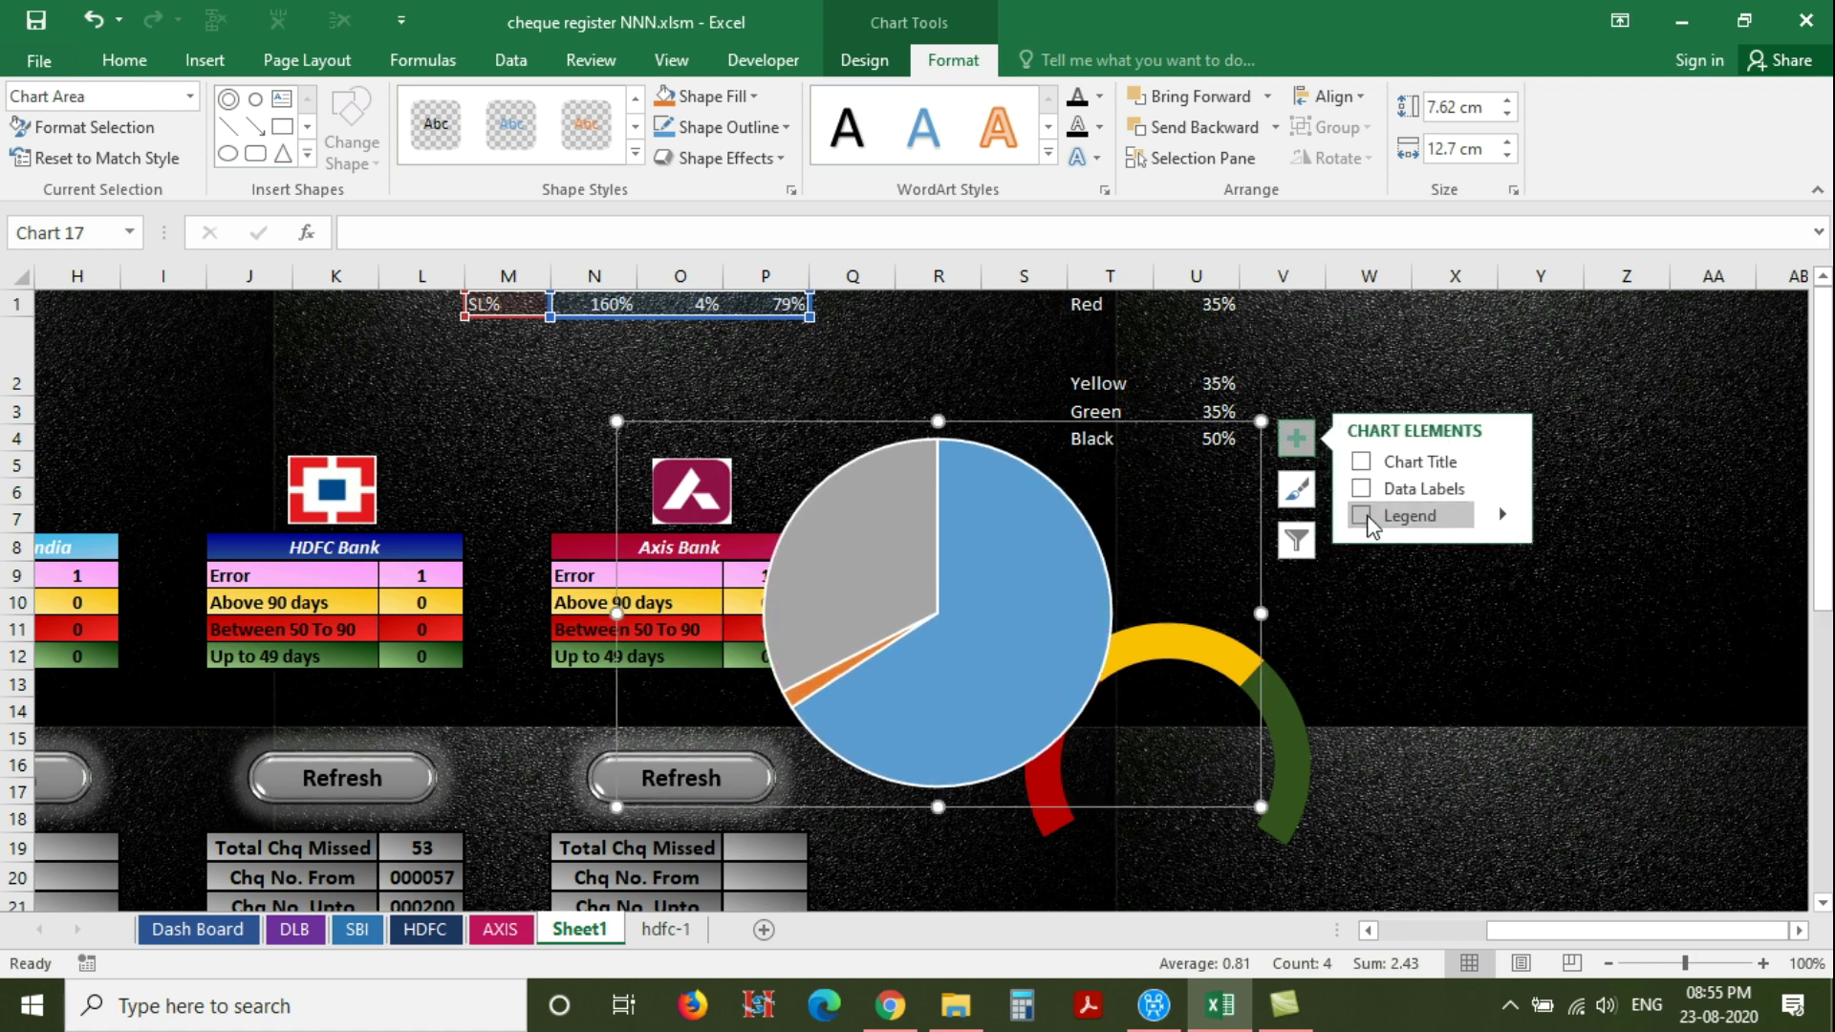
# Set the pie series' angle of first slice to 240°
pyautogui.rightClick(1192, 516)
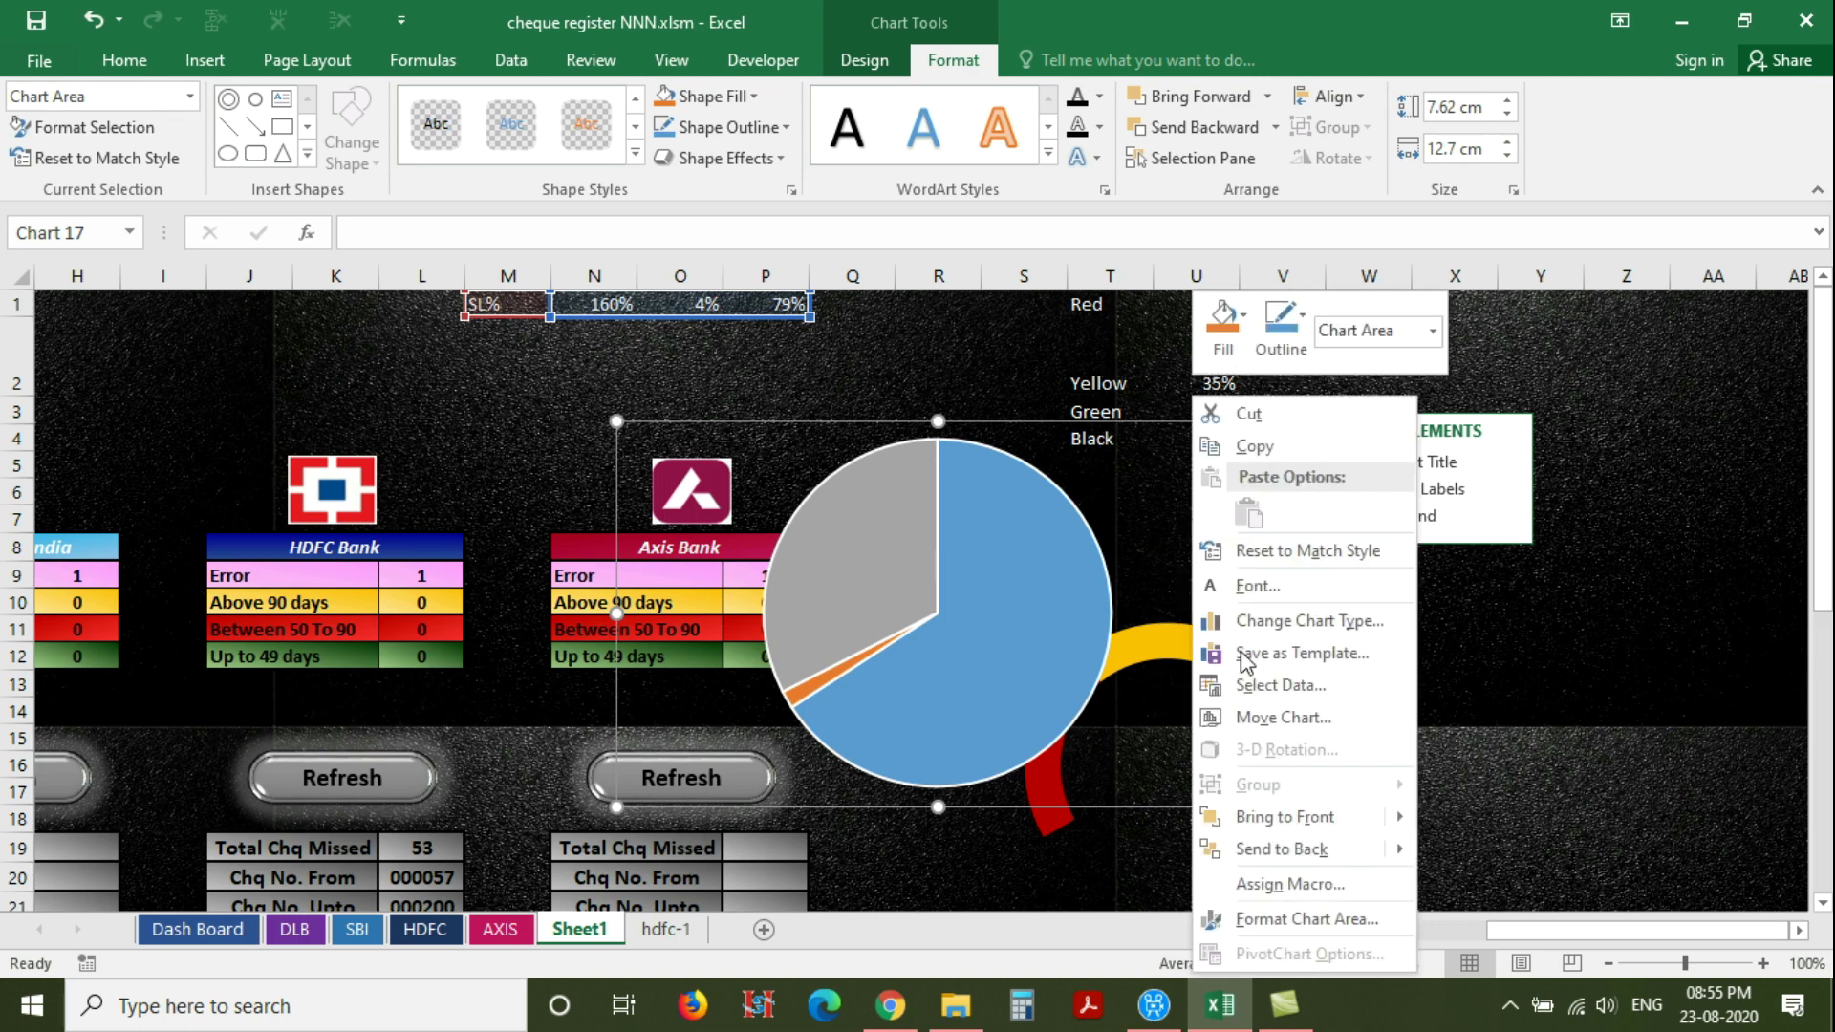
pyautogui.click(1285, 919)
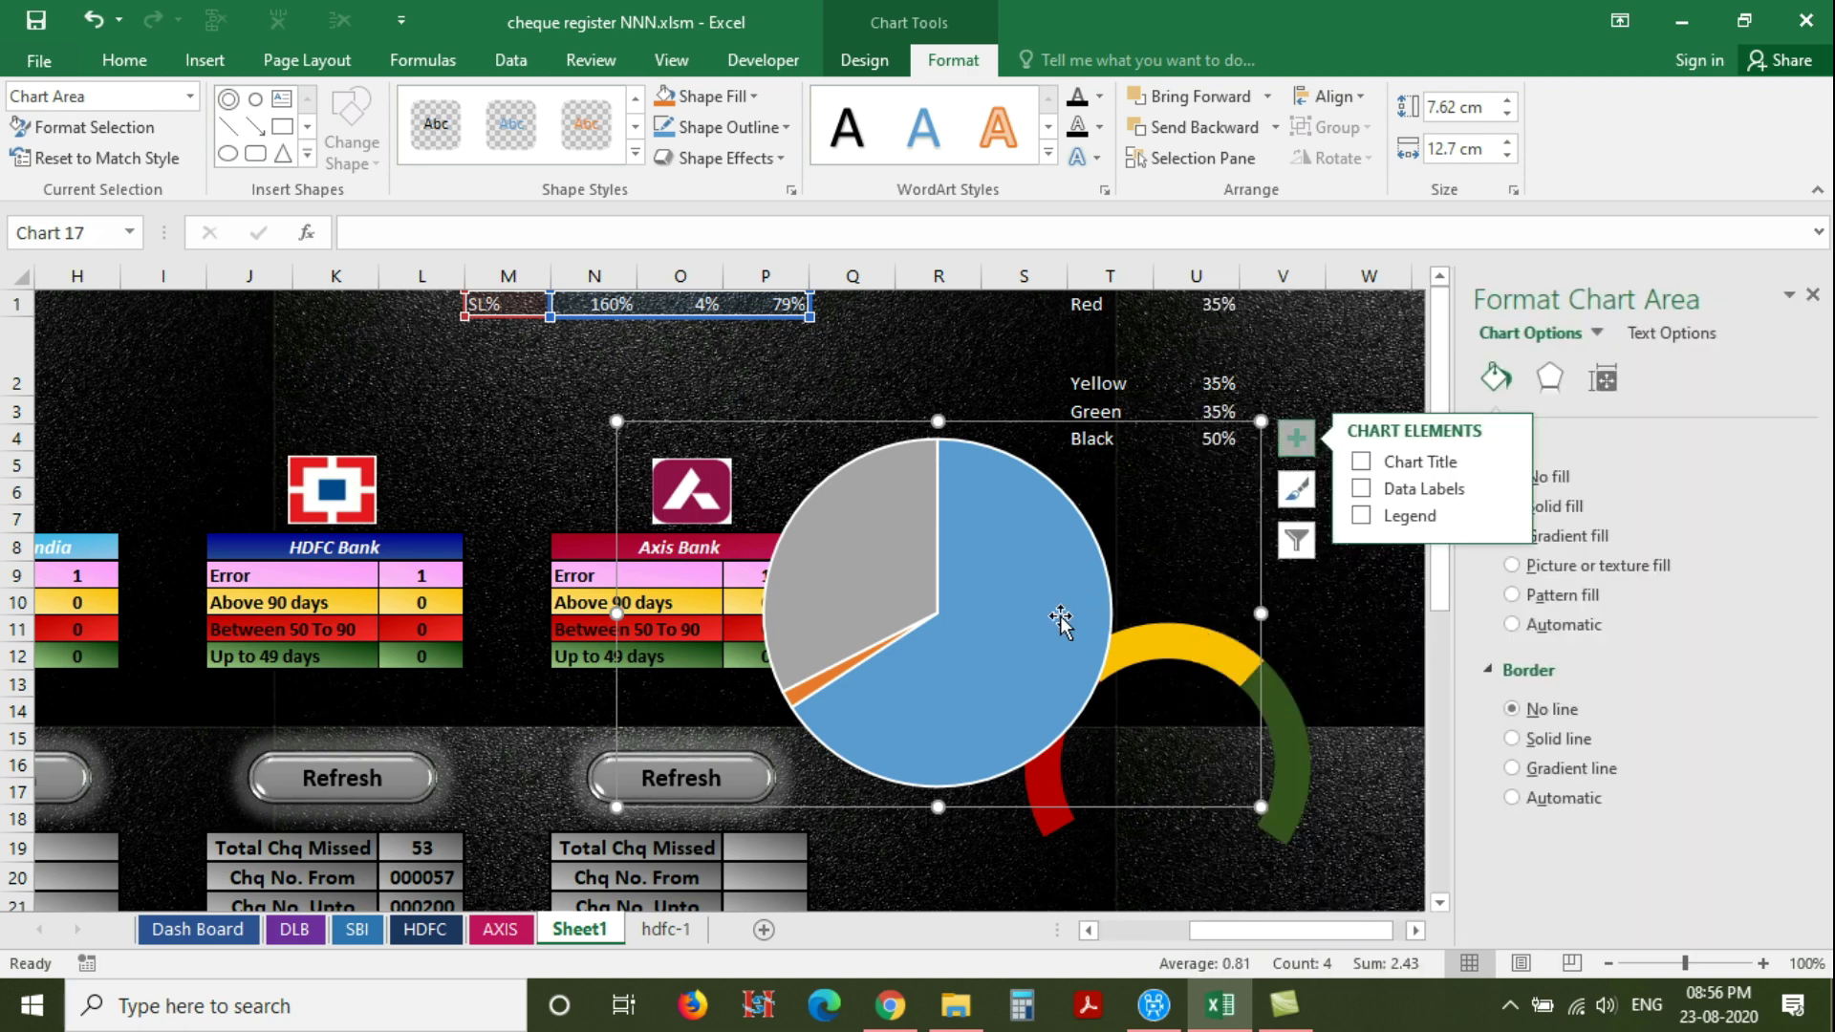
pyautogui.click(1039, 583)
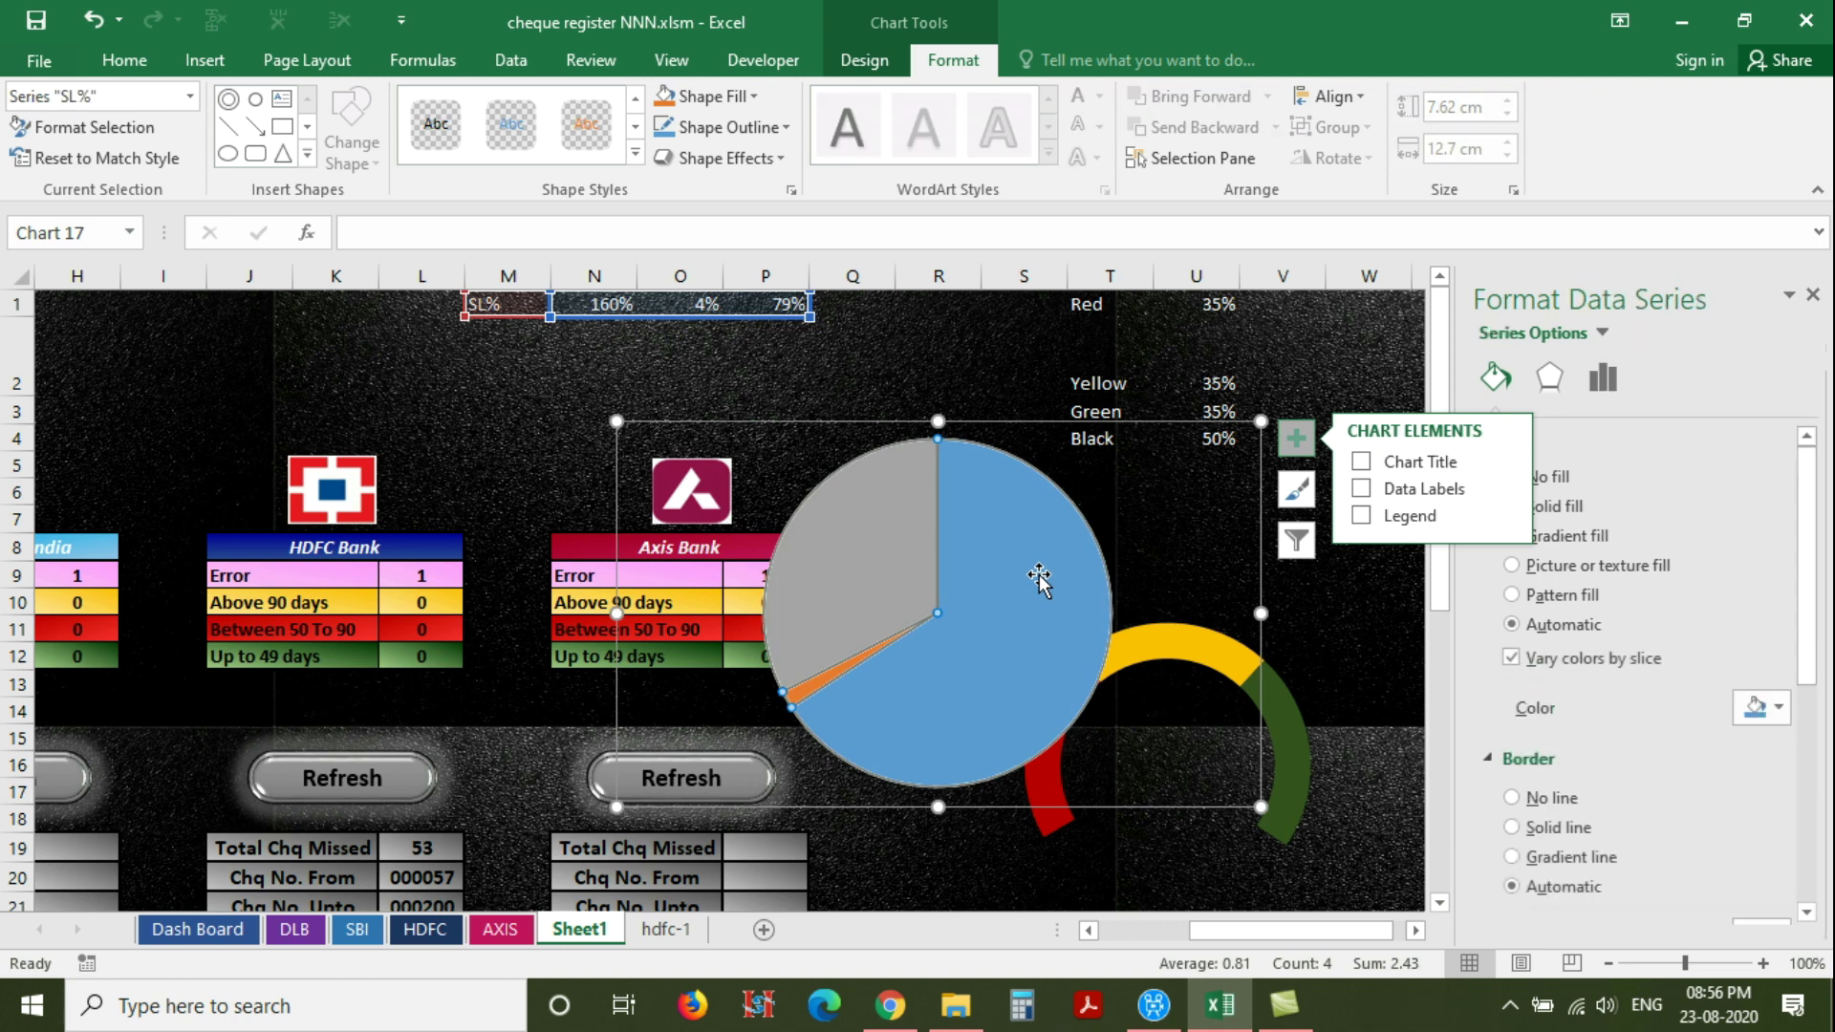
pyautogui.click(1603, 378)
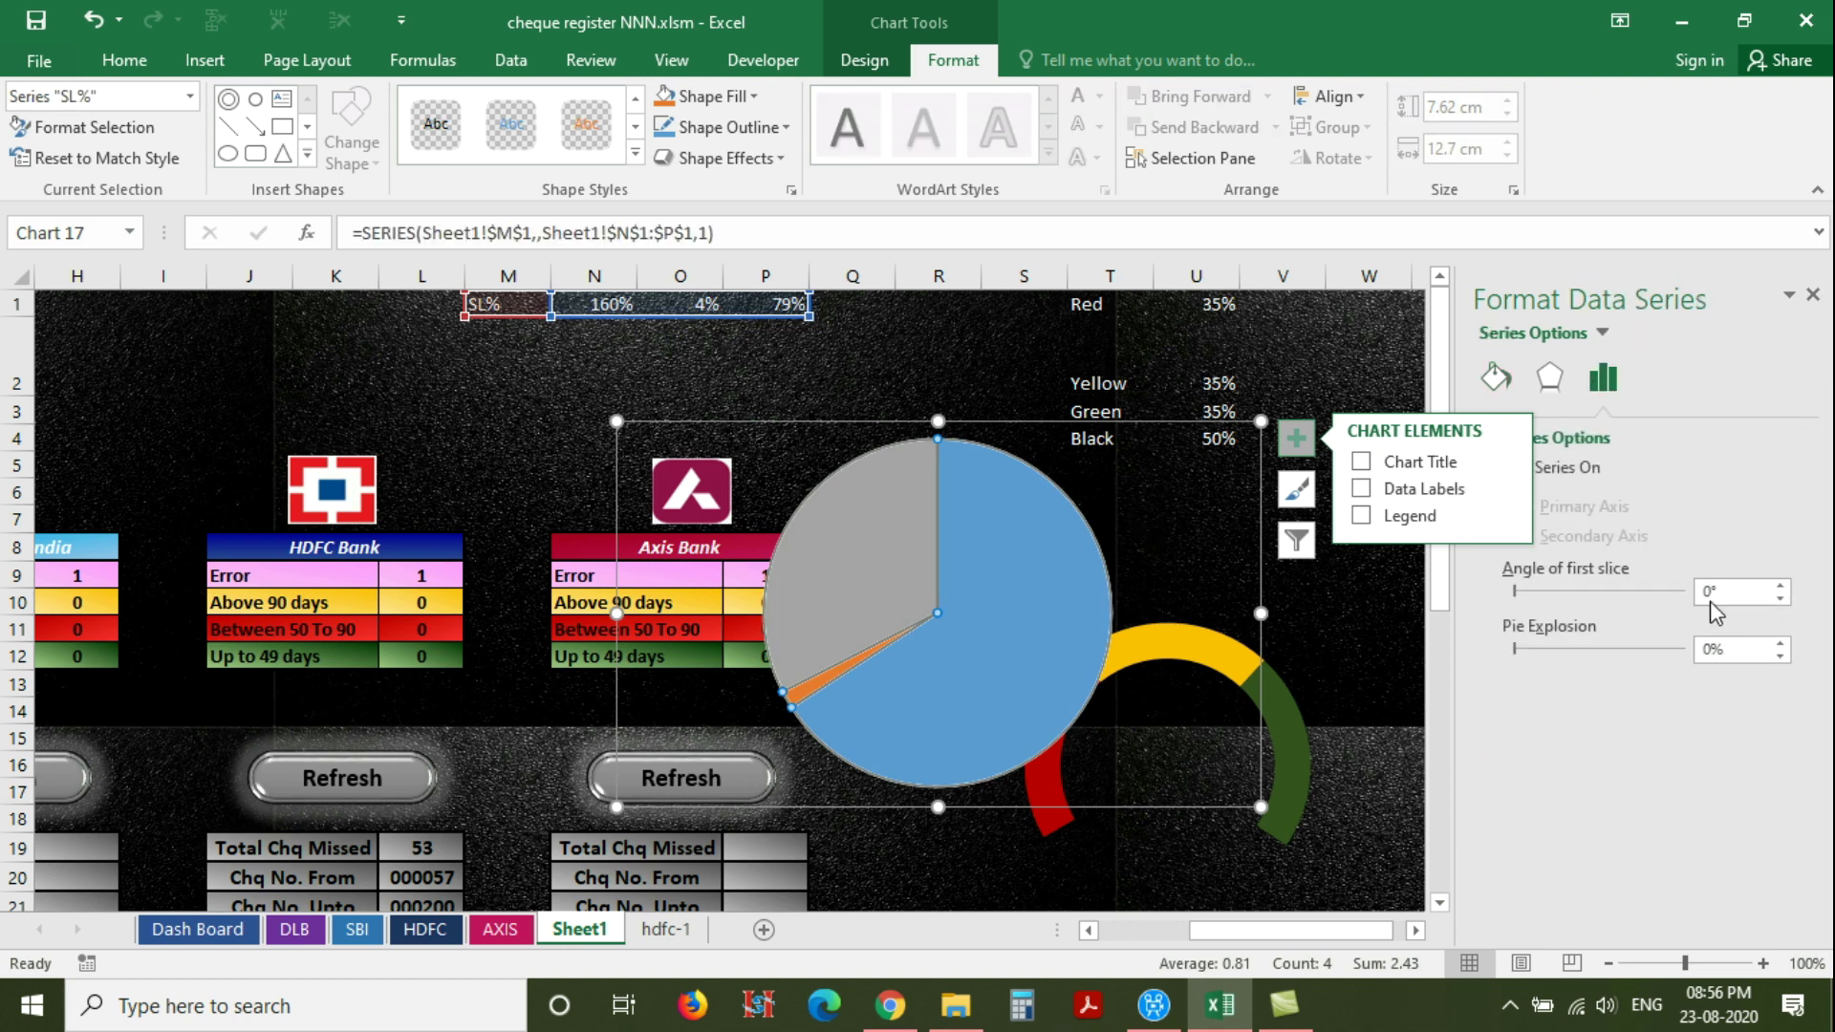
pyautogui.click(1708, 593)
pyautogui.click(1729, 650)
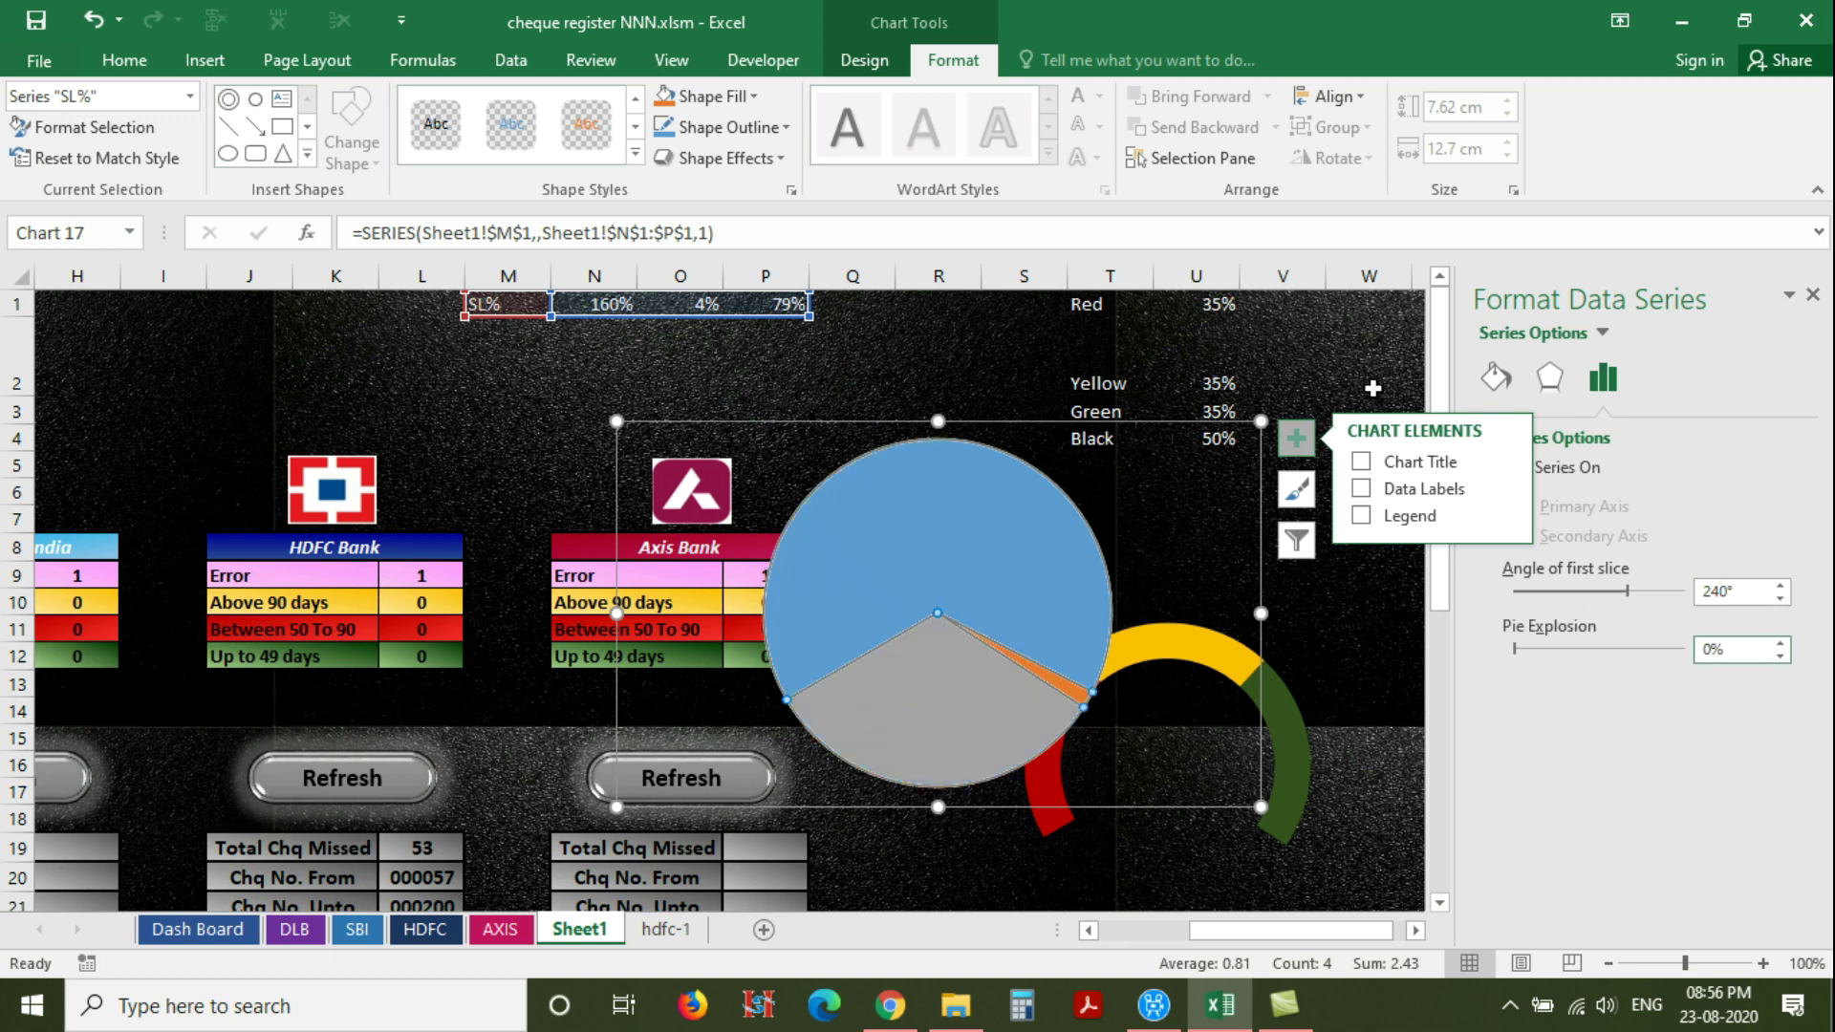
pyautogui.click(1302, 443)
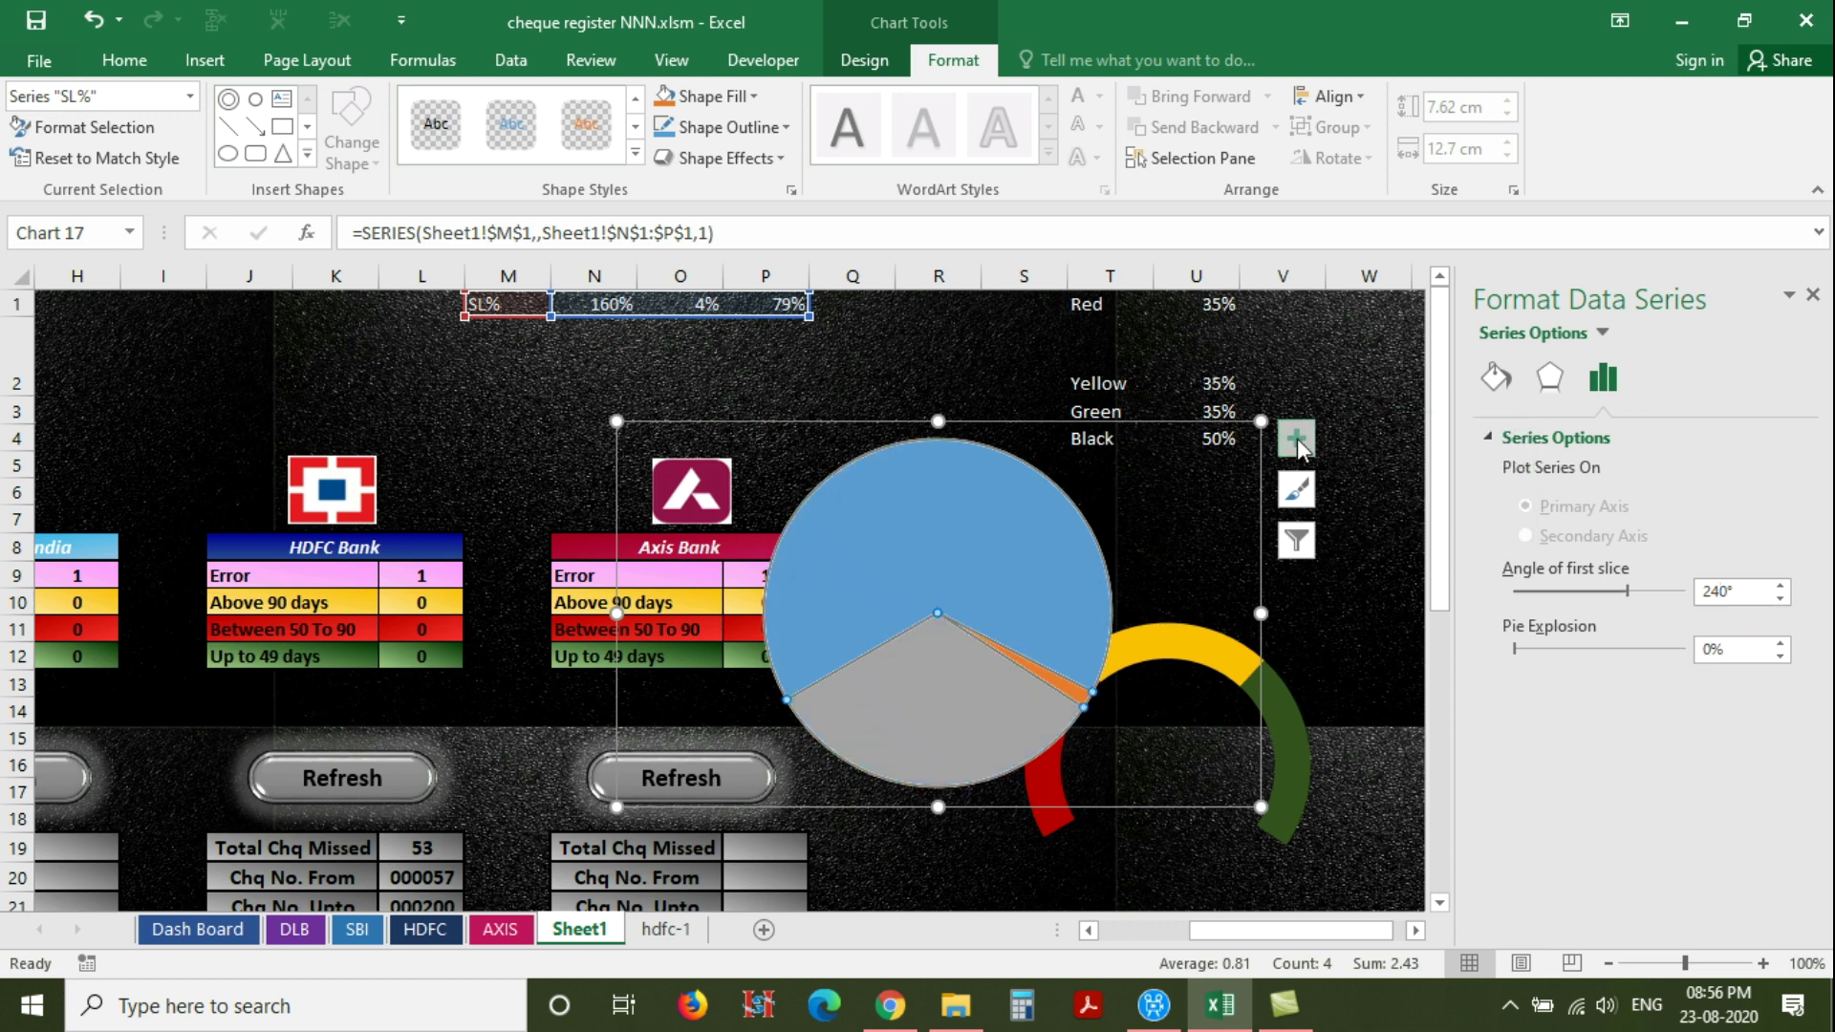
# Give the pie chart's large blue slice no fill and no border line
pyautogui.click(1013, 545)
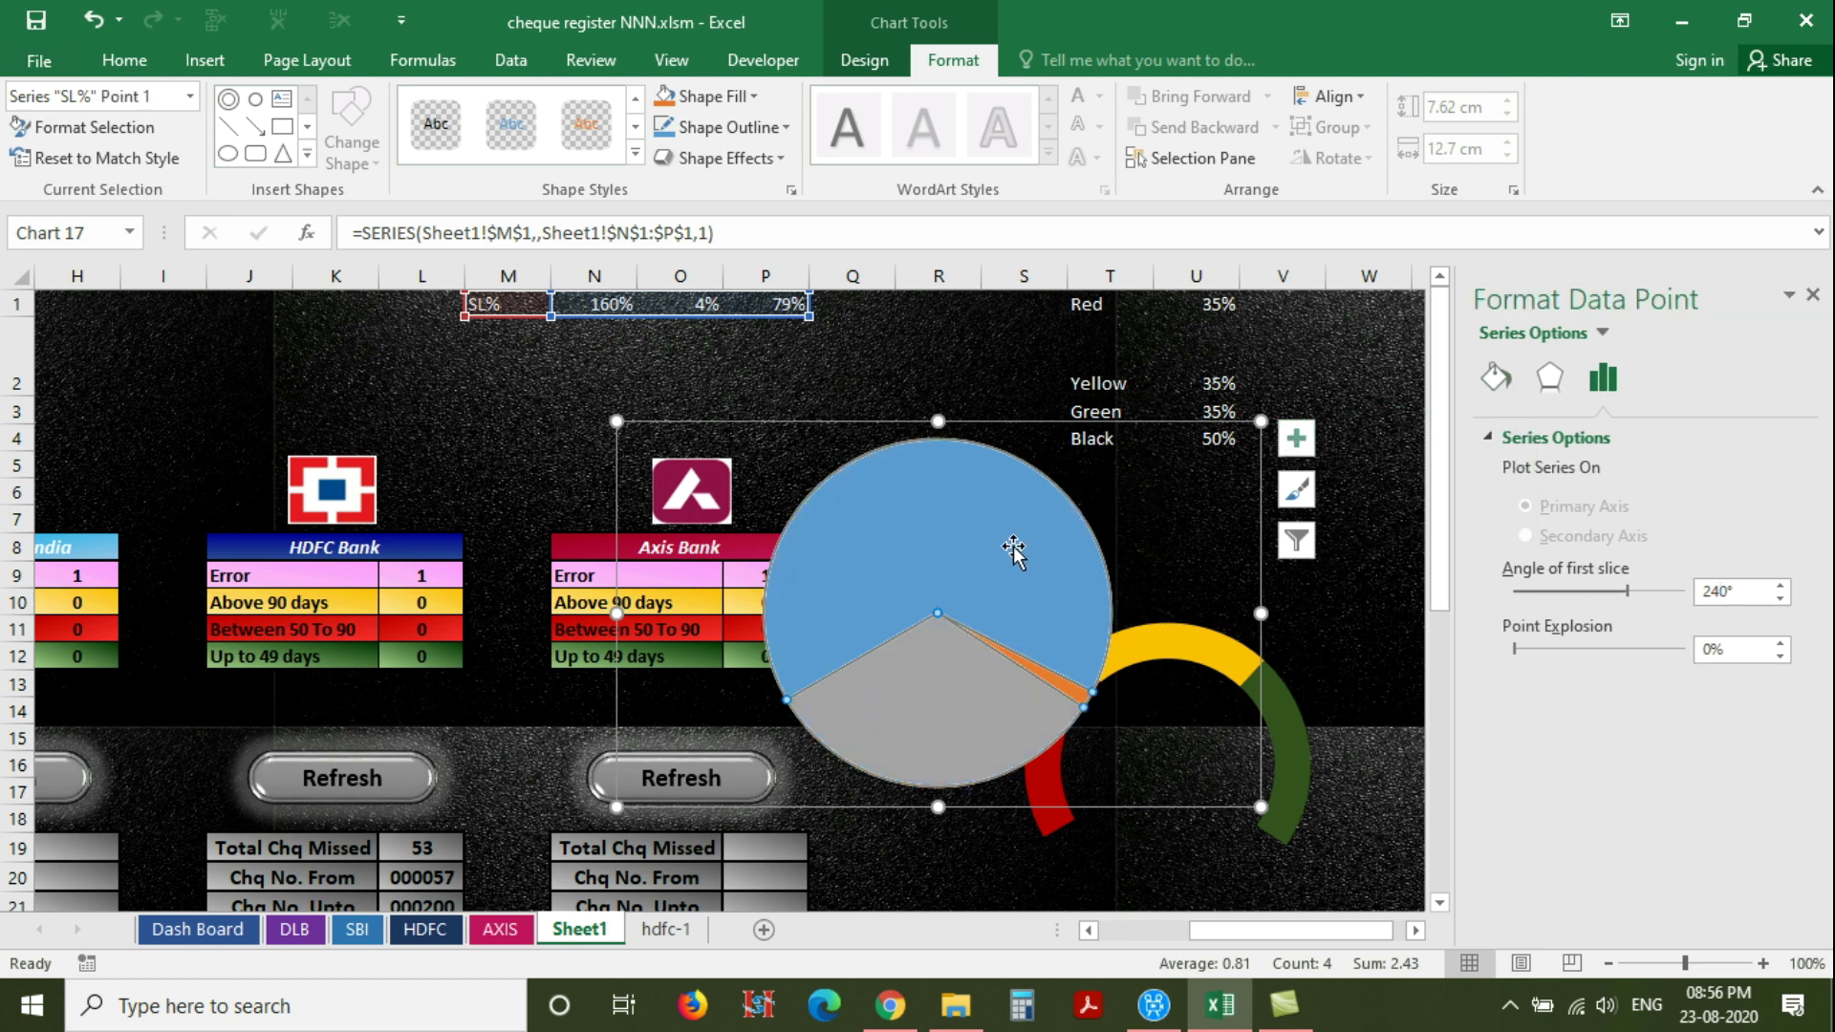
pyautogui.click(1496, 379)
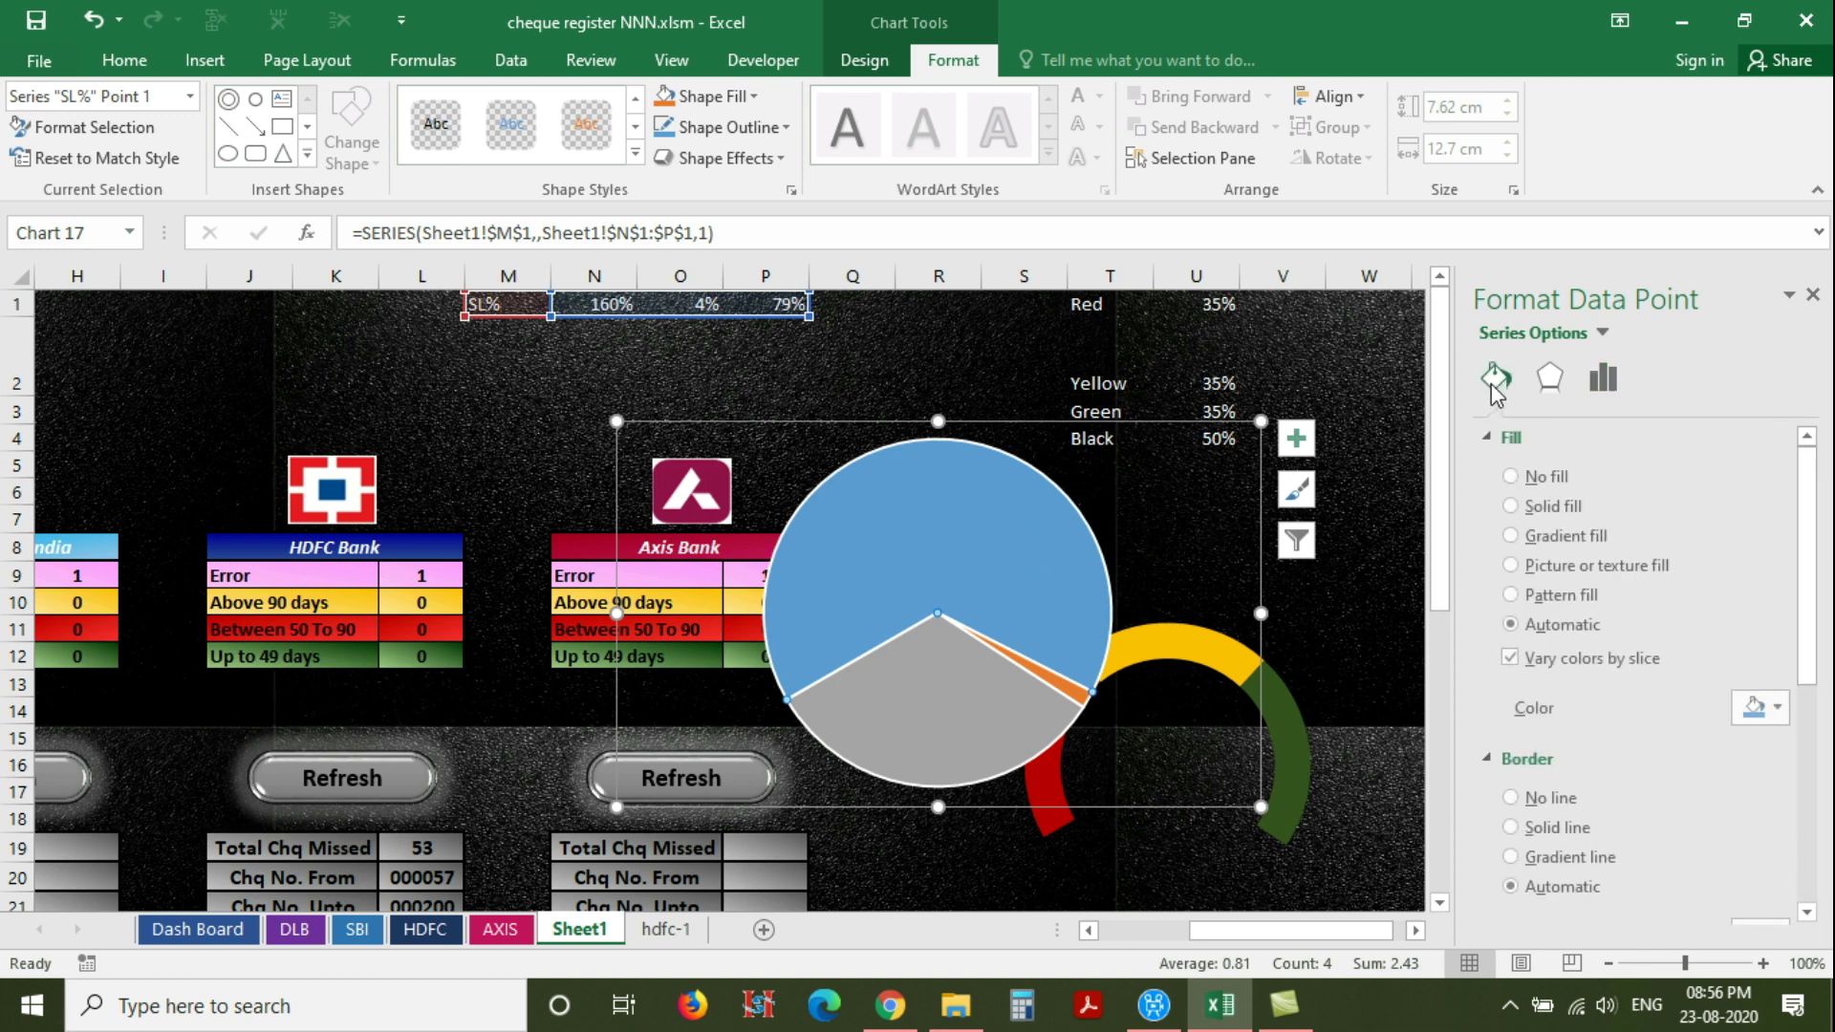
pyautogui.click(1512, 476)
pyautogui.click(1518, 746)
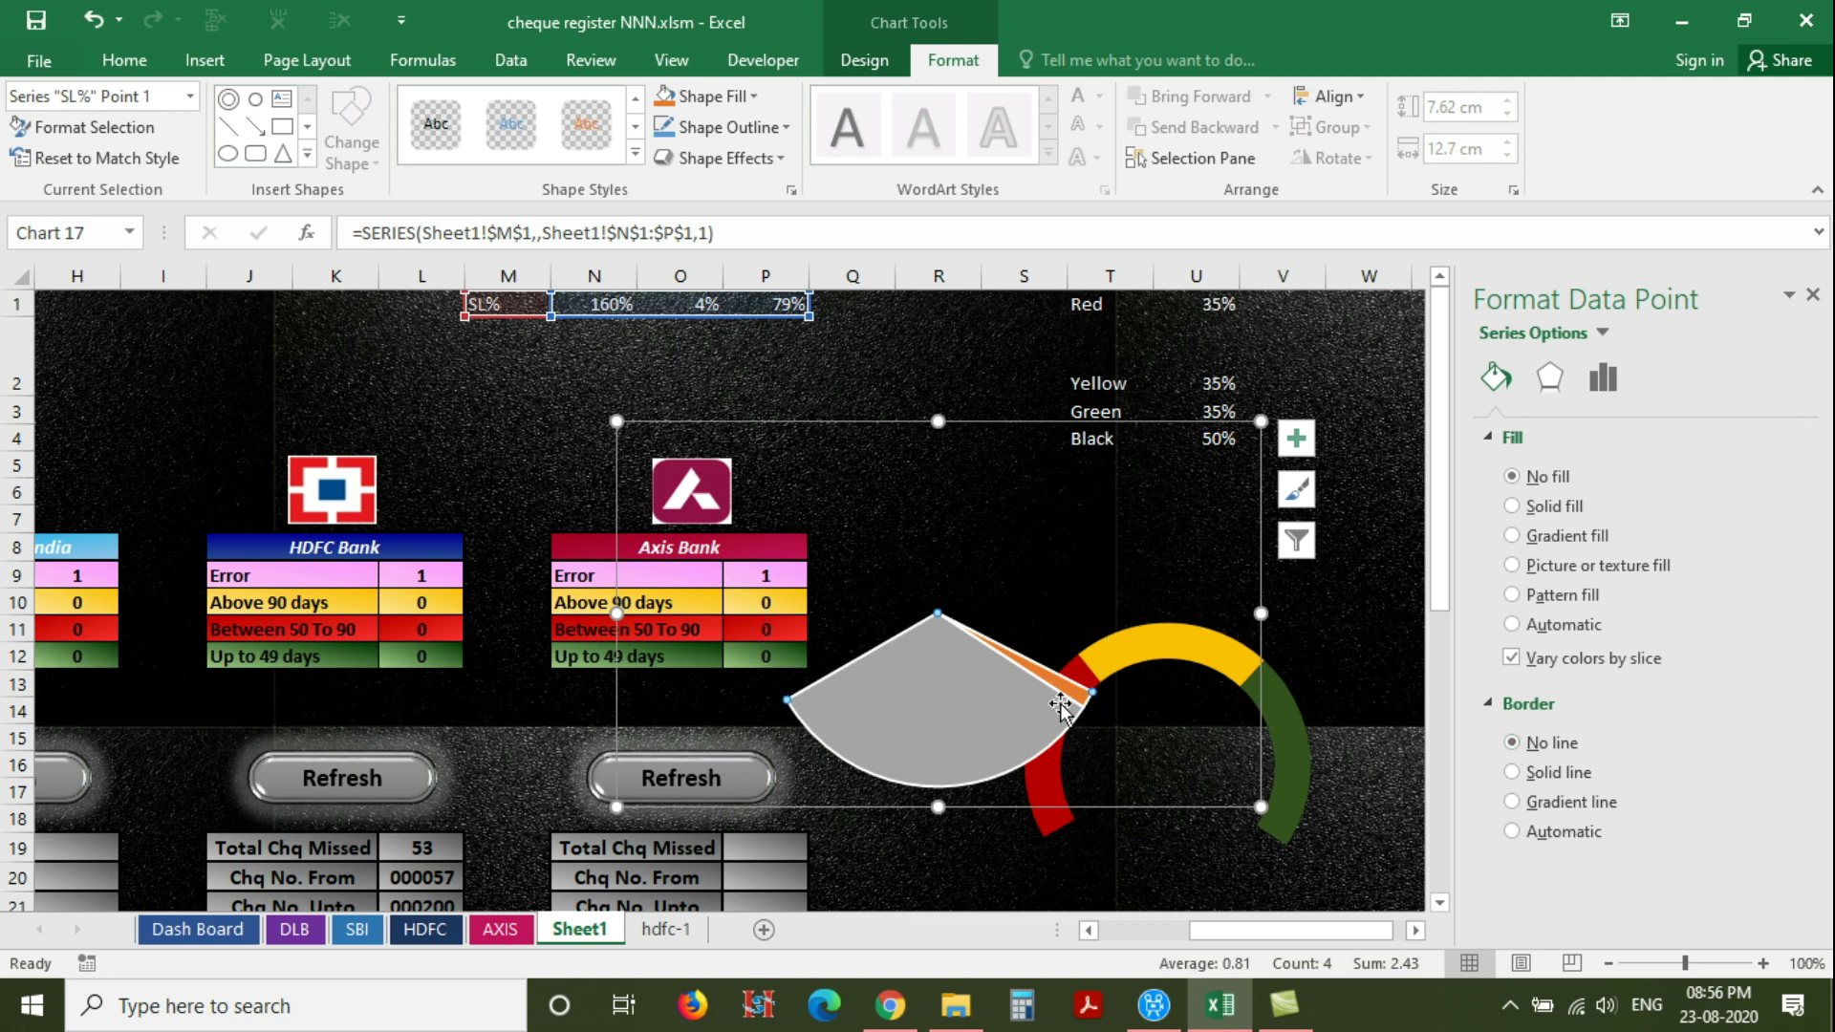
# Give the pie chart's grey slice no fill and no border line
pyautogui.click(909, 697)
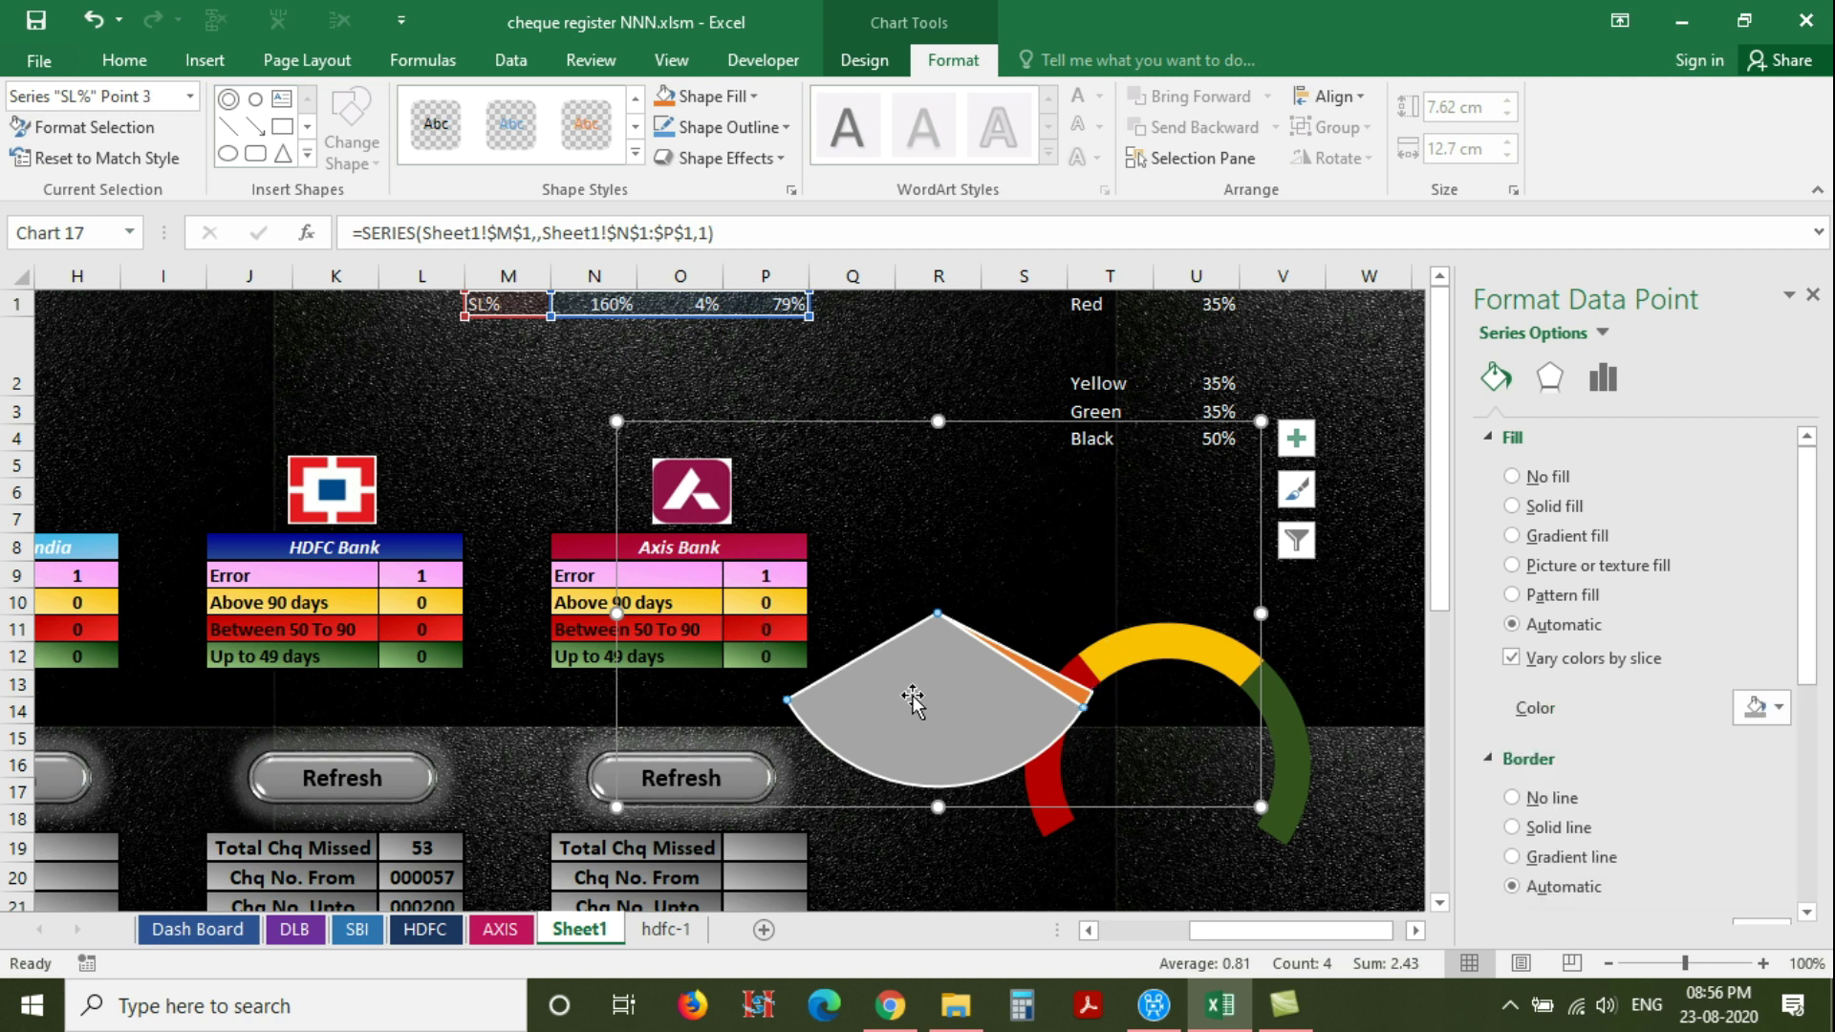
pyautogui.click(1512, 478)
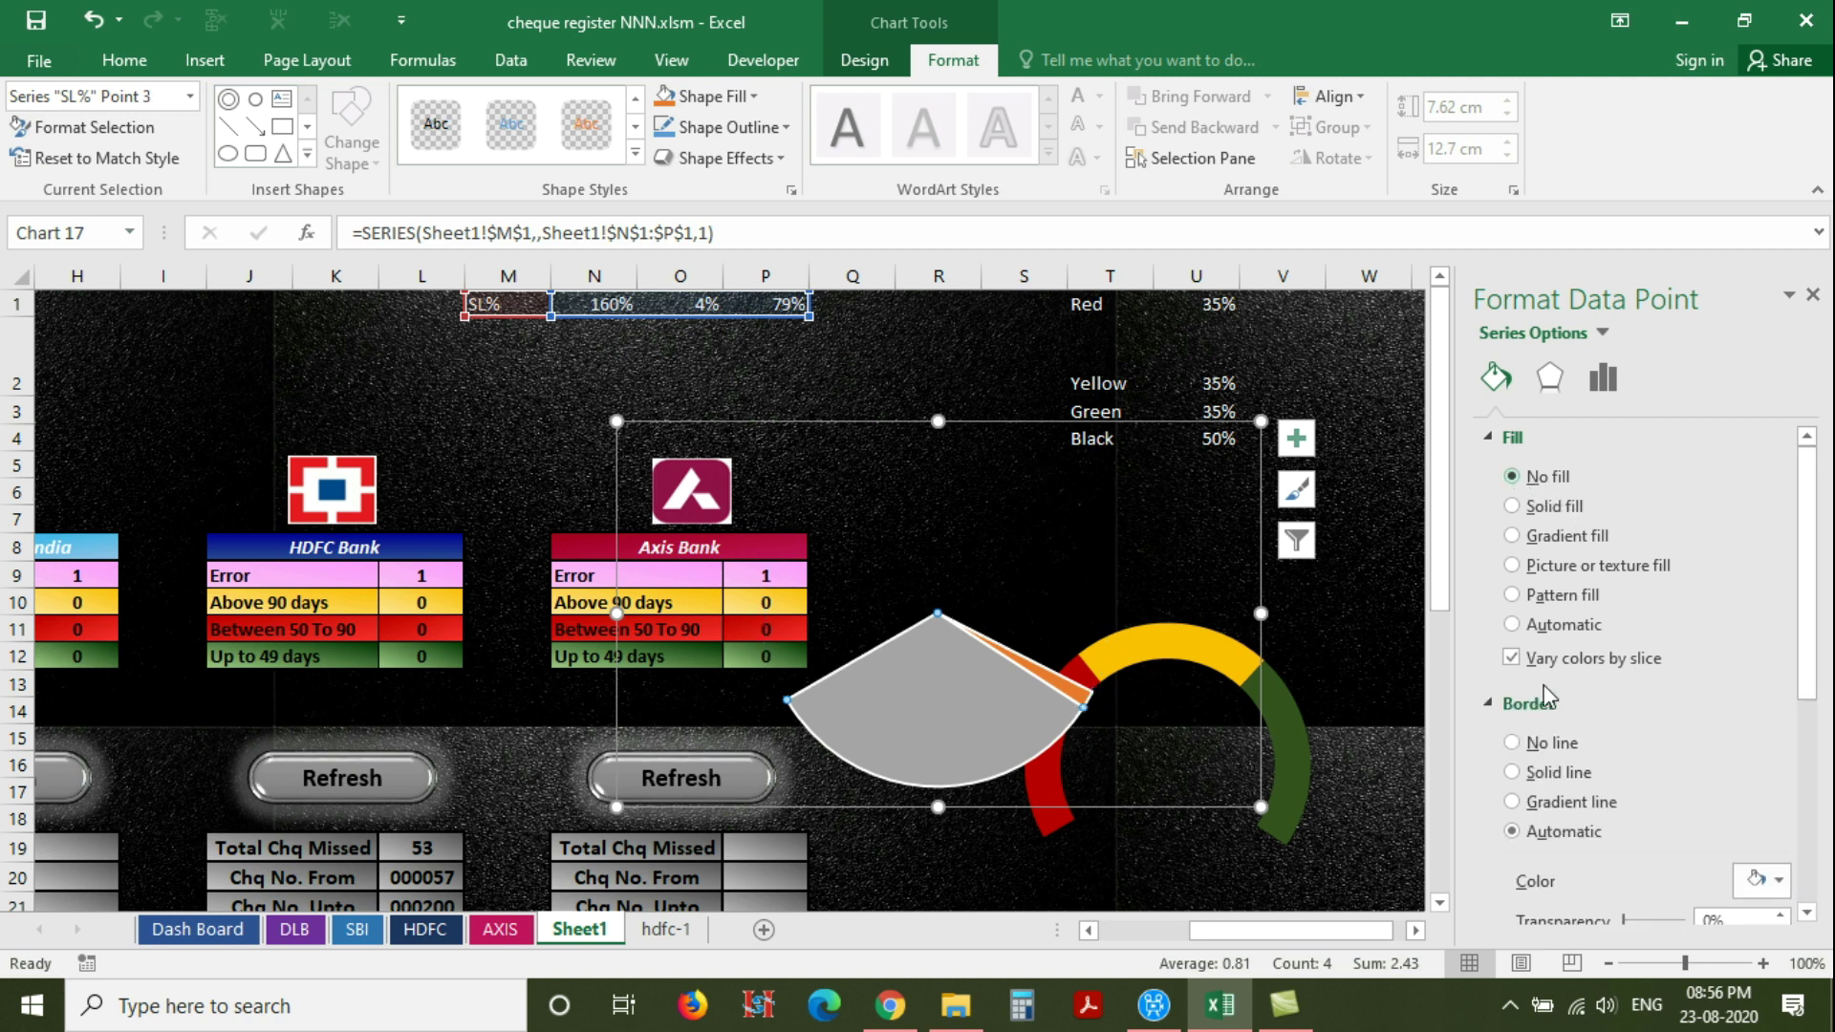
pyautogui.click(1513, 746)
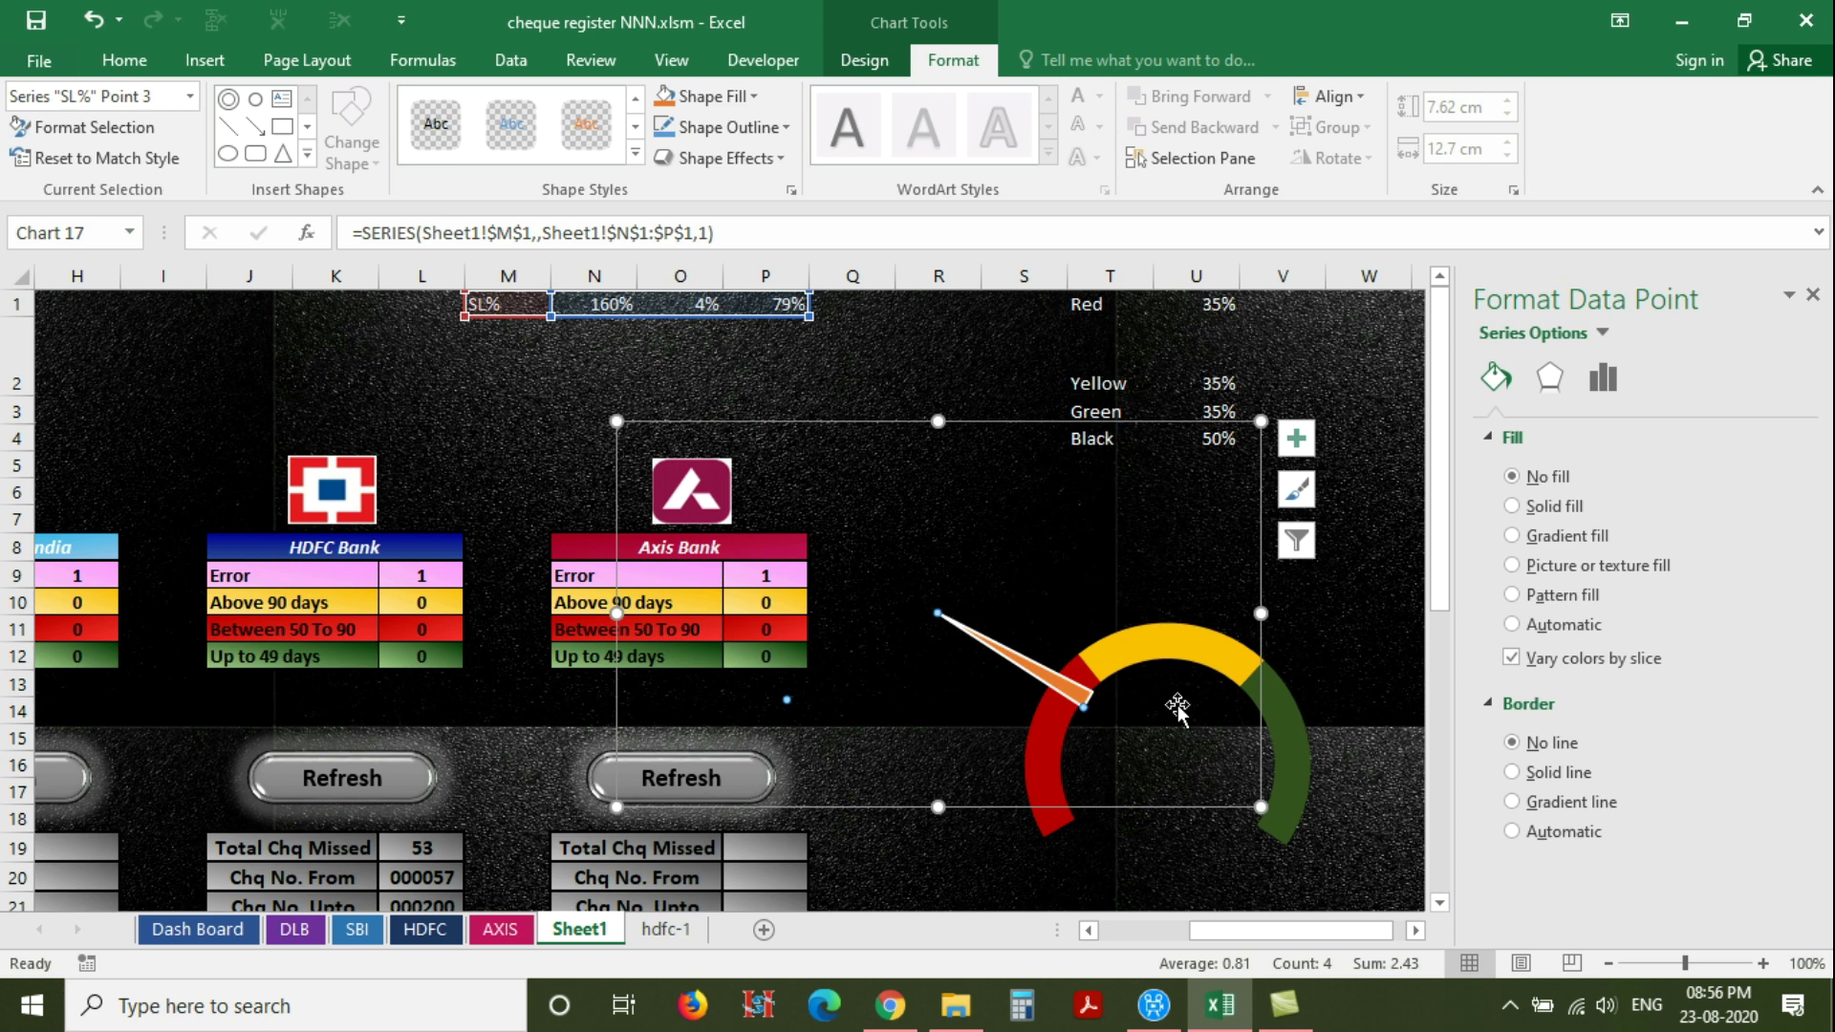
# Remove the border line from the pie chart's narrow orange needle slice
pyautogui.click(1076, 690)
pyautogui.click(1518, 799)
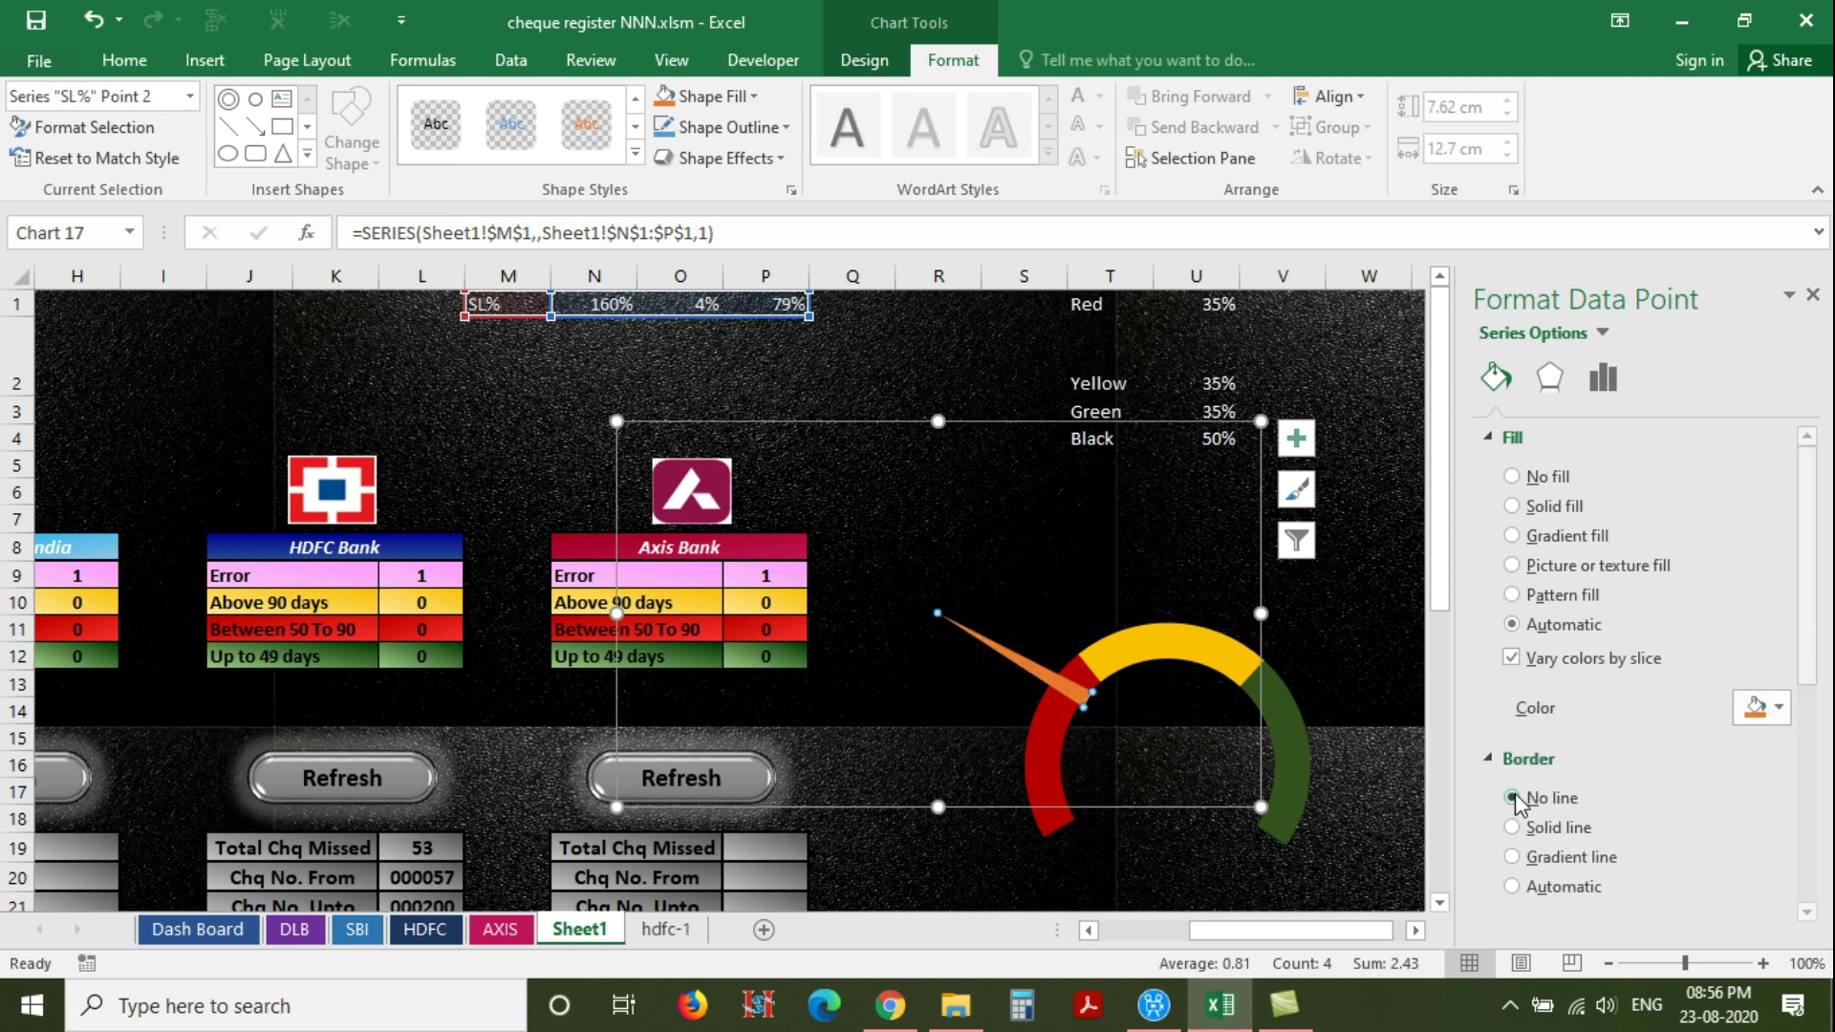
# Fill the pie chart's needle slice with standard dark red and give it a top bevel 6 pt wide and 6 pt high
pyautogui.click(1763, 708)
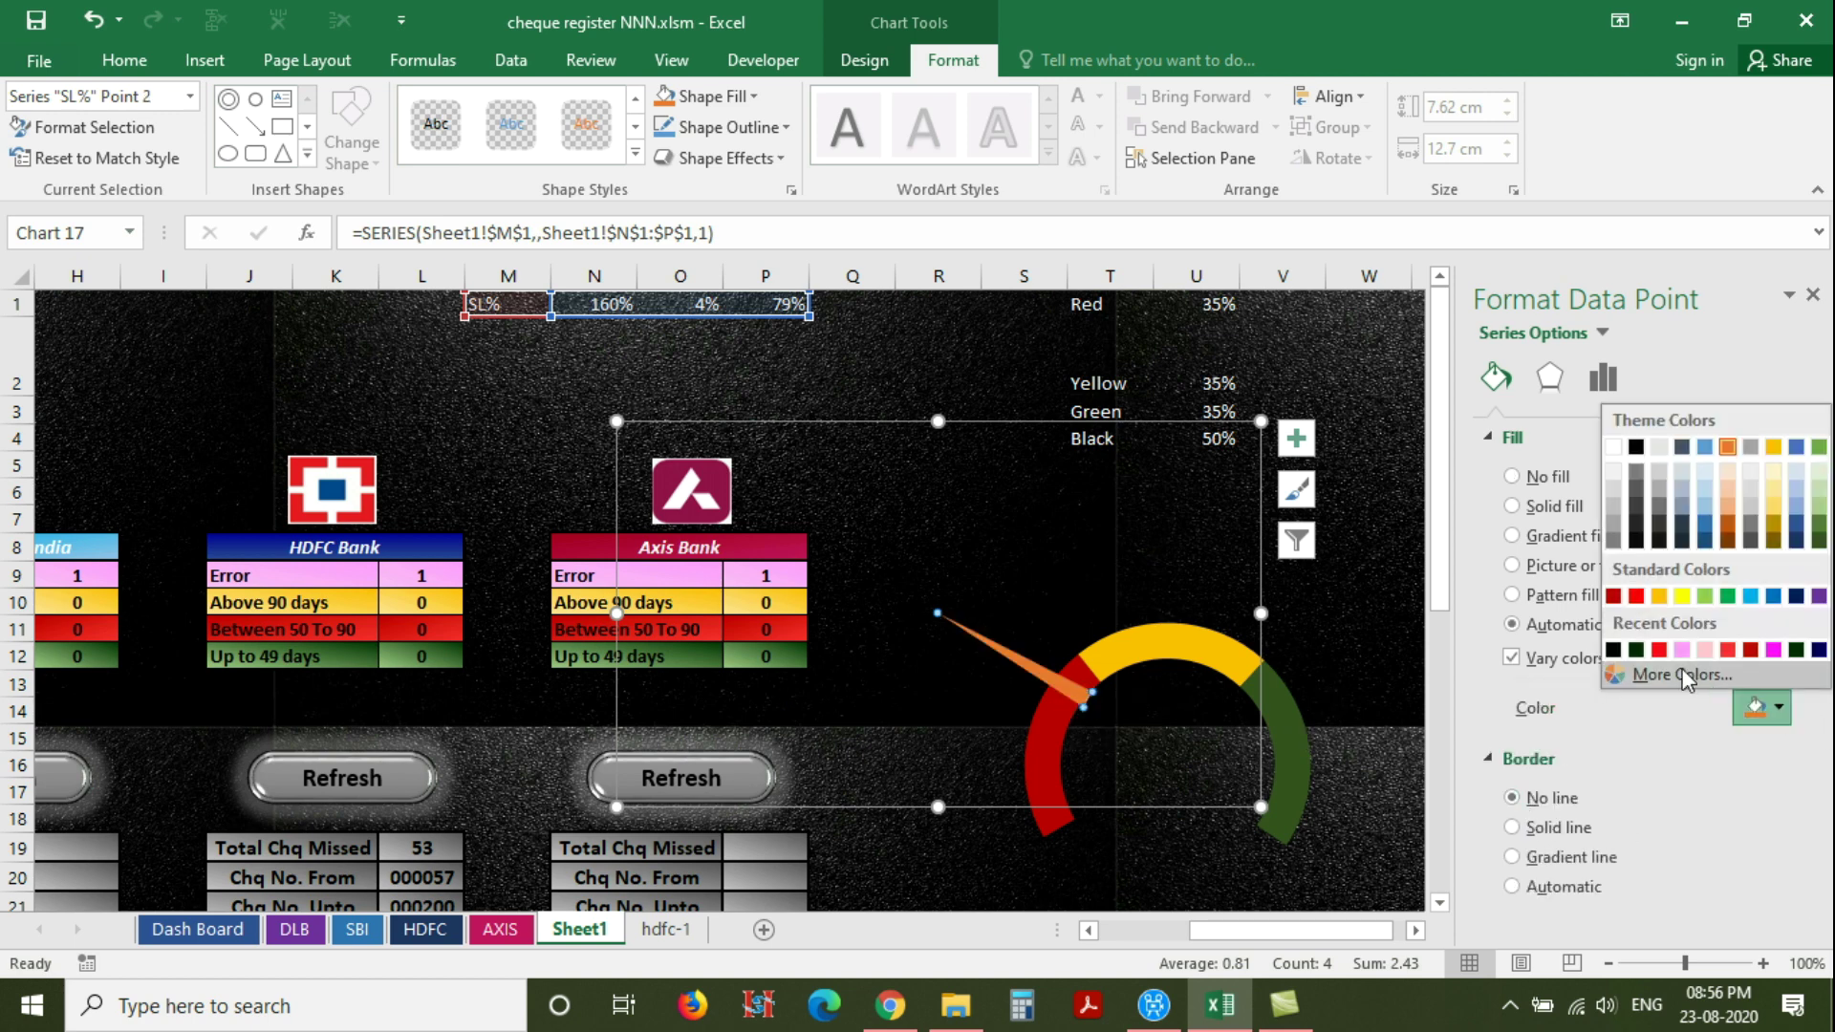
pyautogui.click(1614, 597)
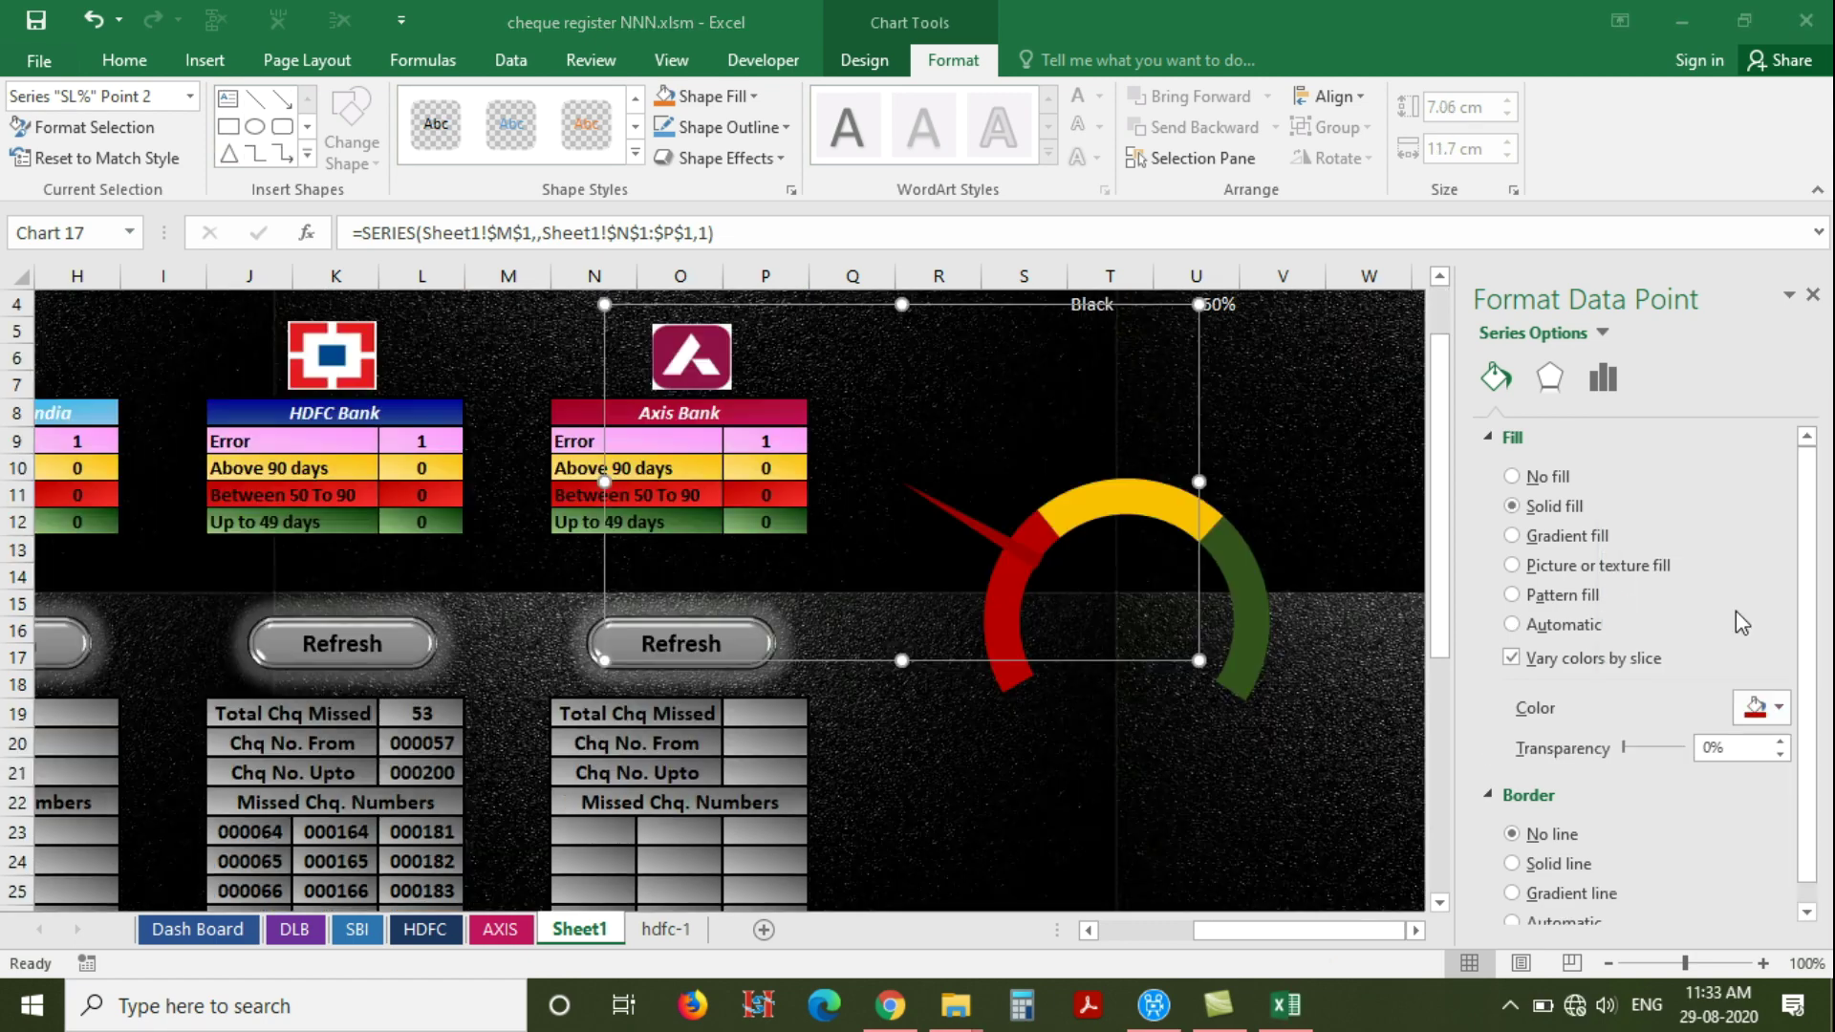
pyautogui.click(1548, 380)
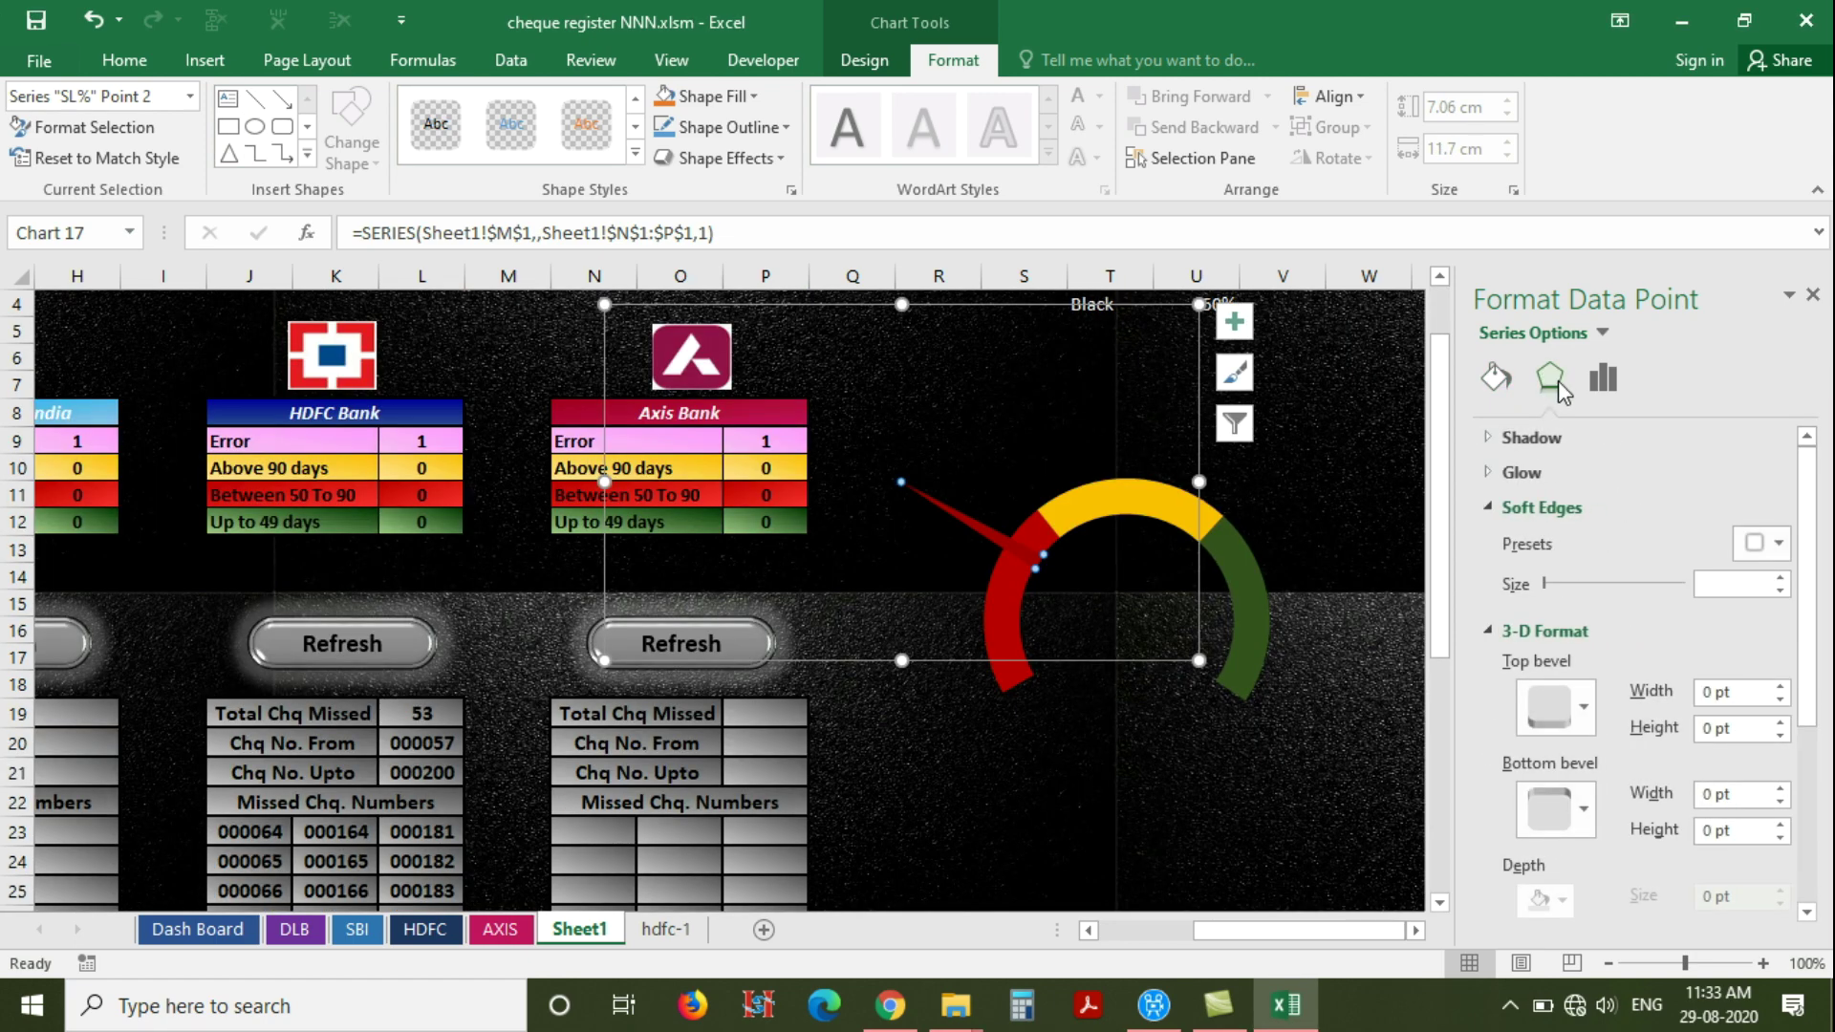
pyautogui.click(1581, 714)
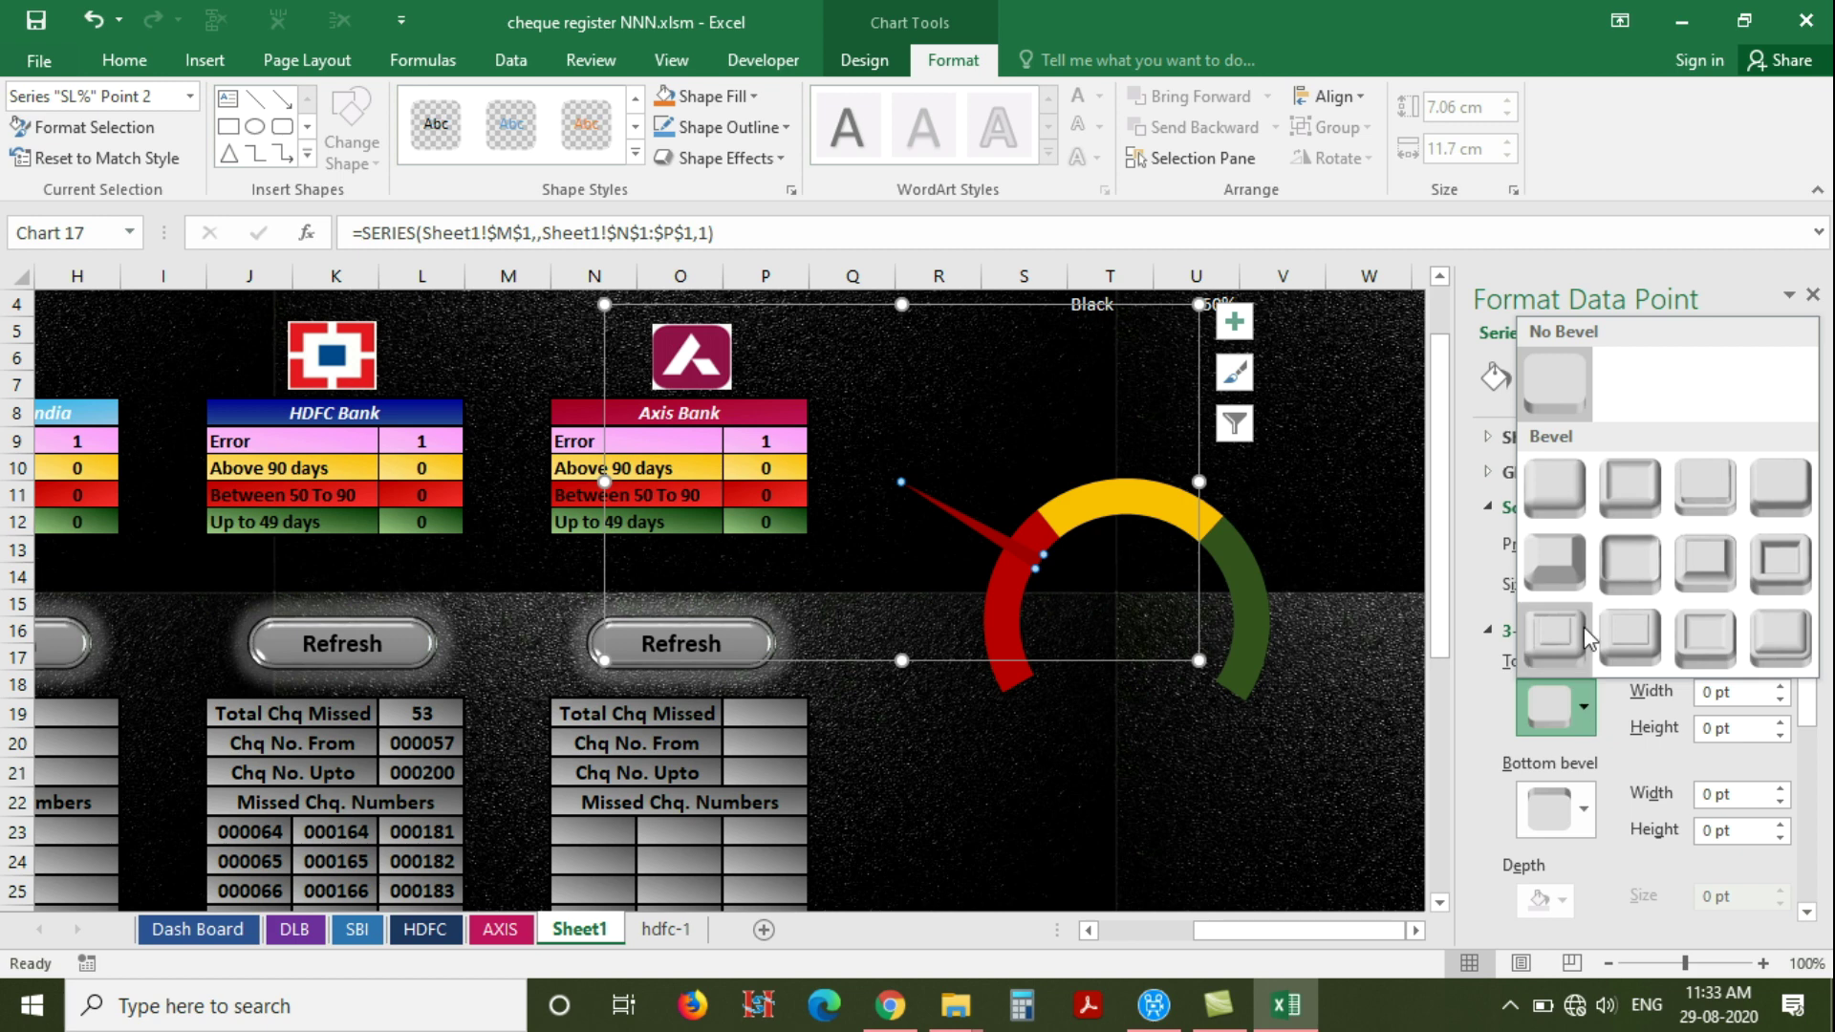
pyautogui.press('Escape')
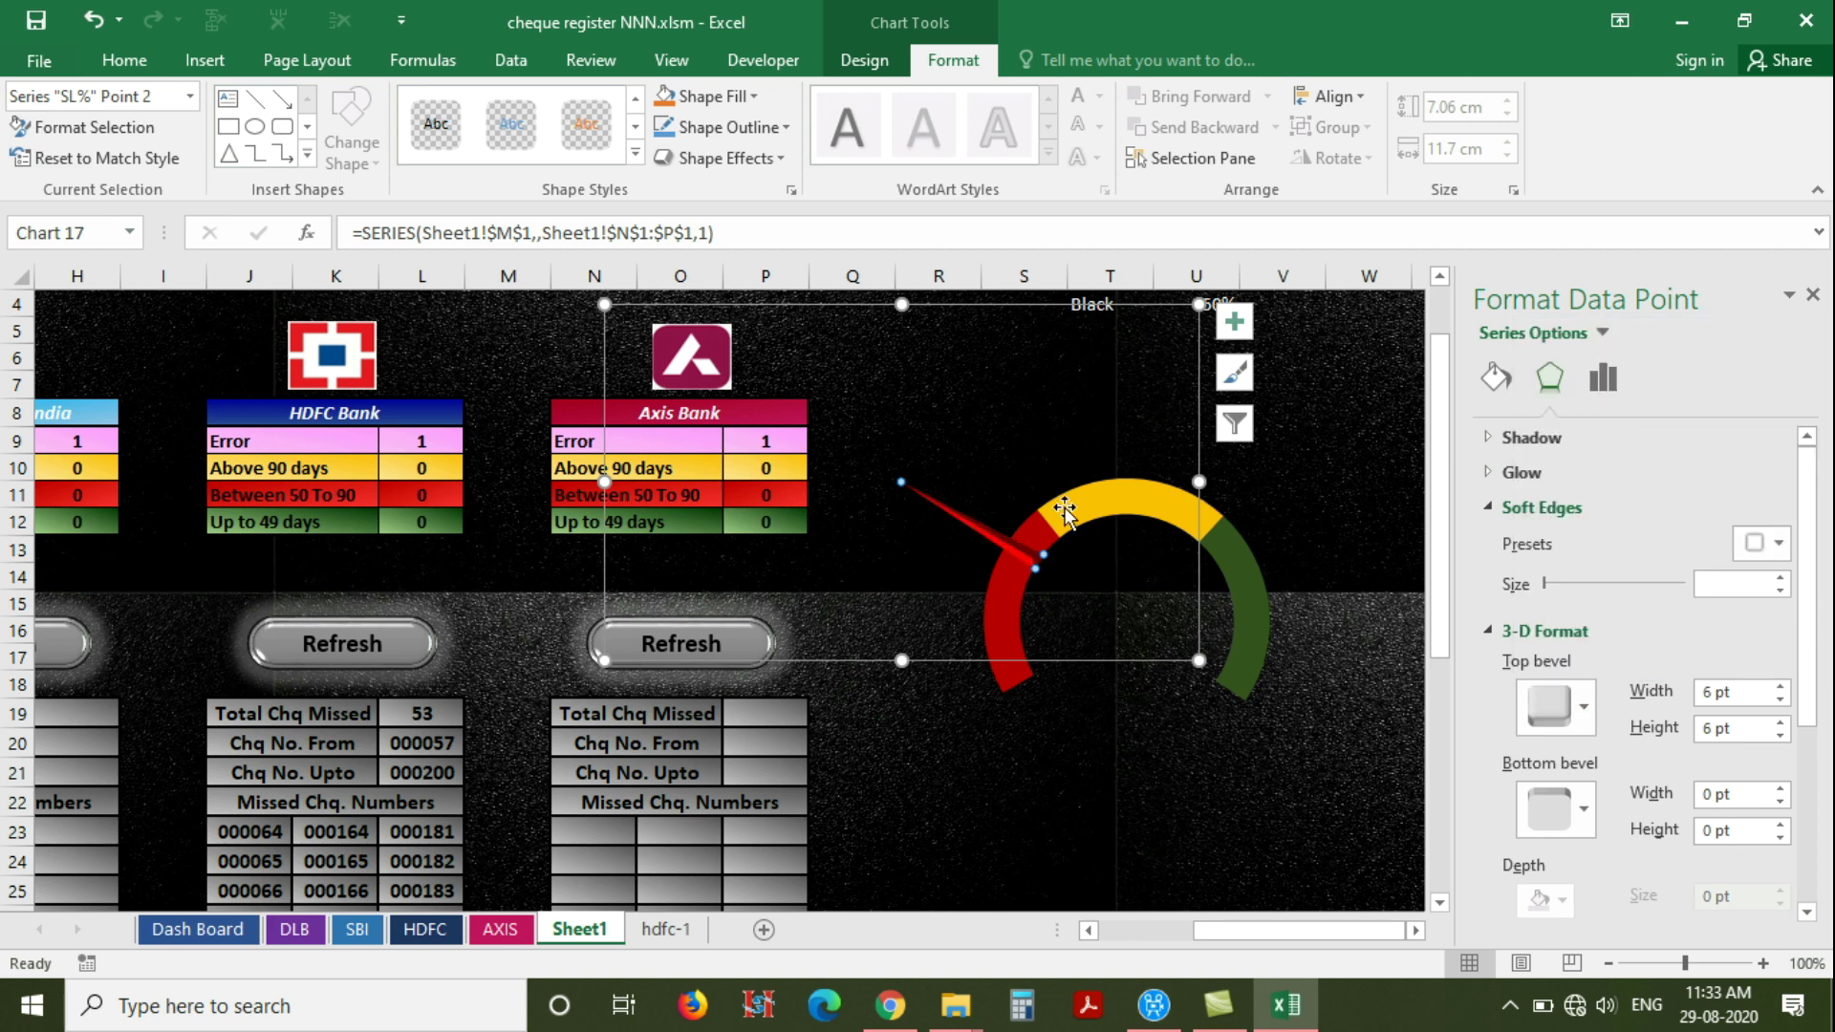
# Shrink the needle pie chart to about 5.85 cm high and 10.21 cm wide
pyautogui.click(1816, 296)
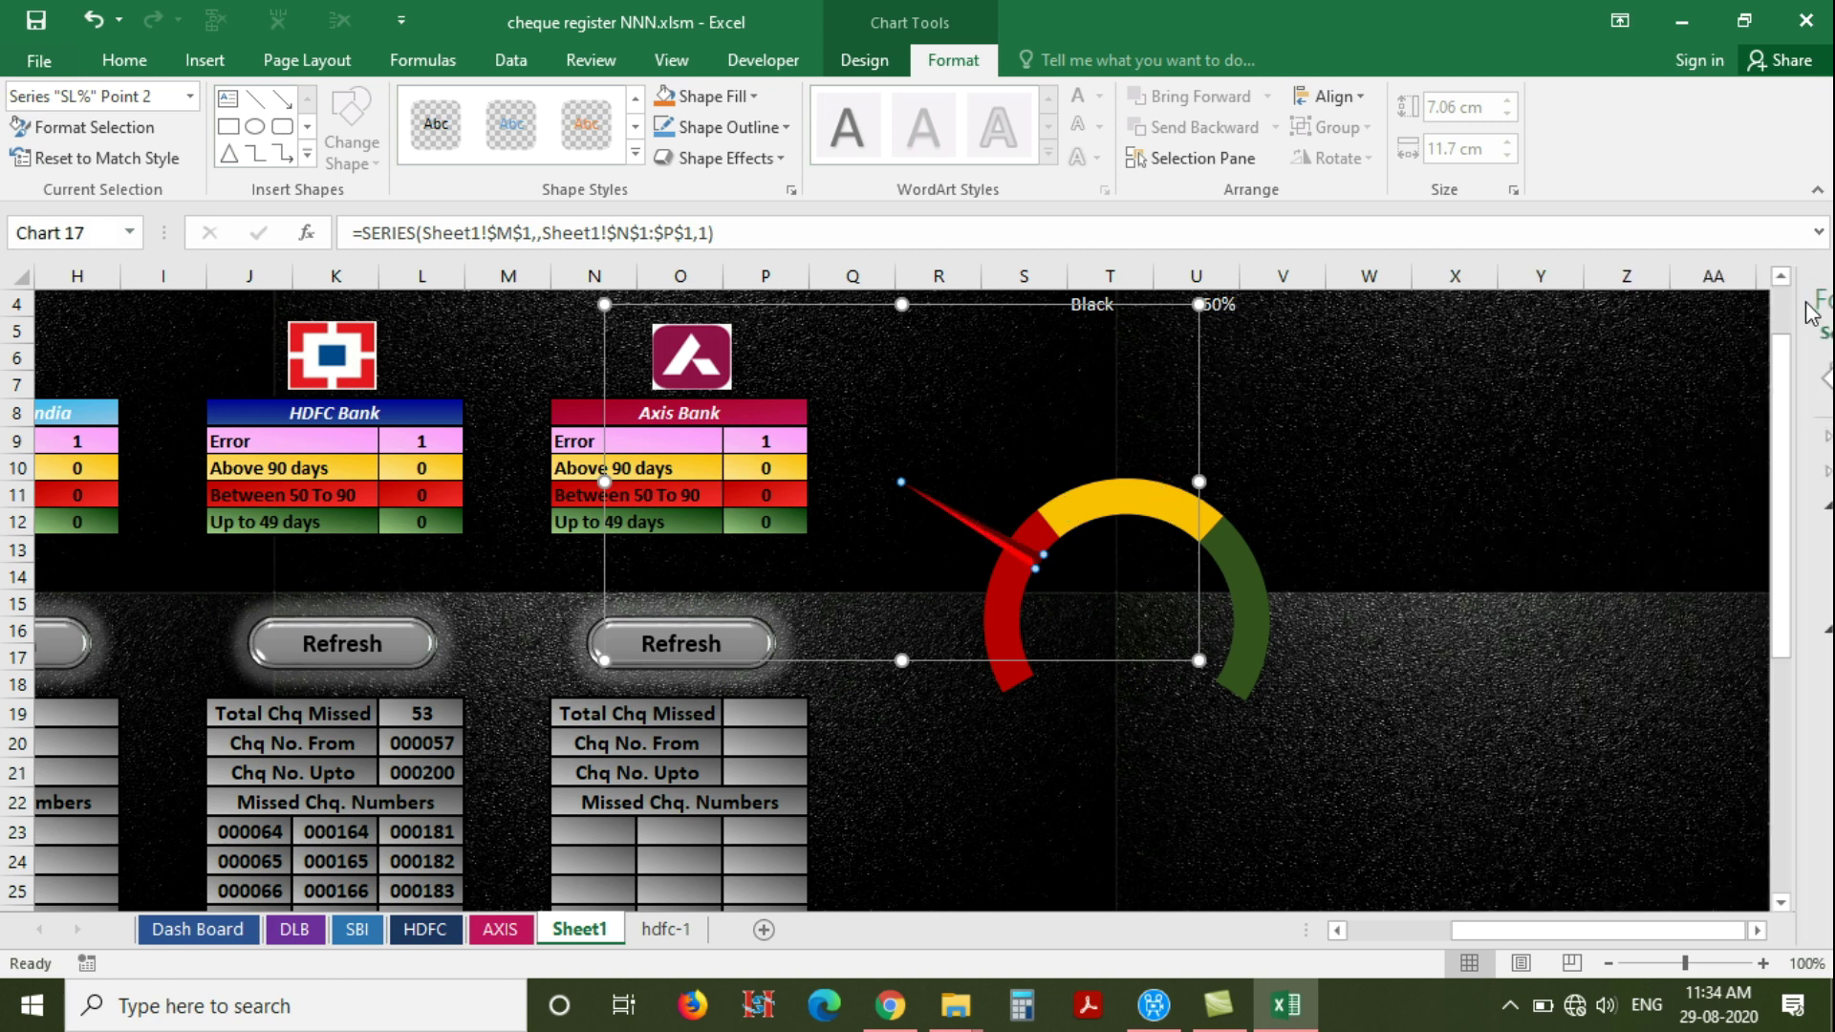
pyautogui.moveTo(606, 305); pyautogui.dragTo(690, 377)
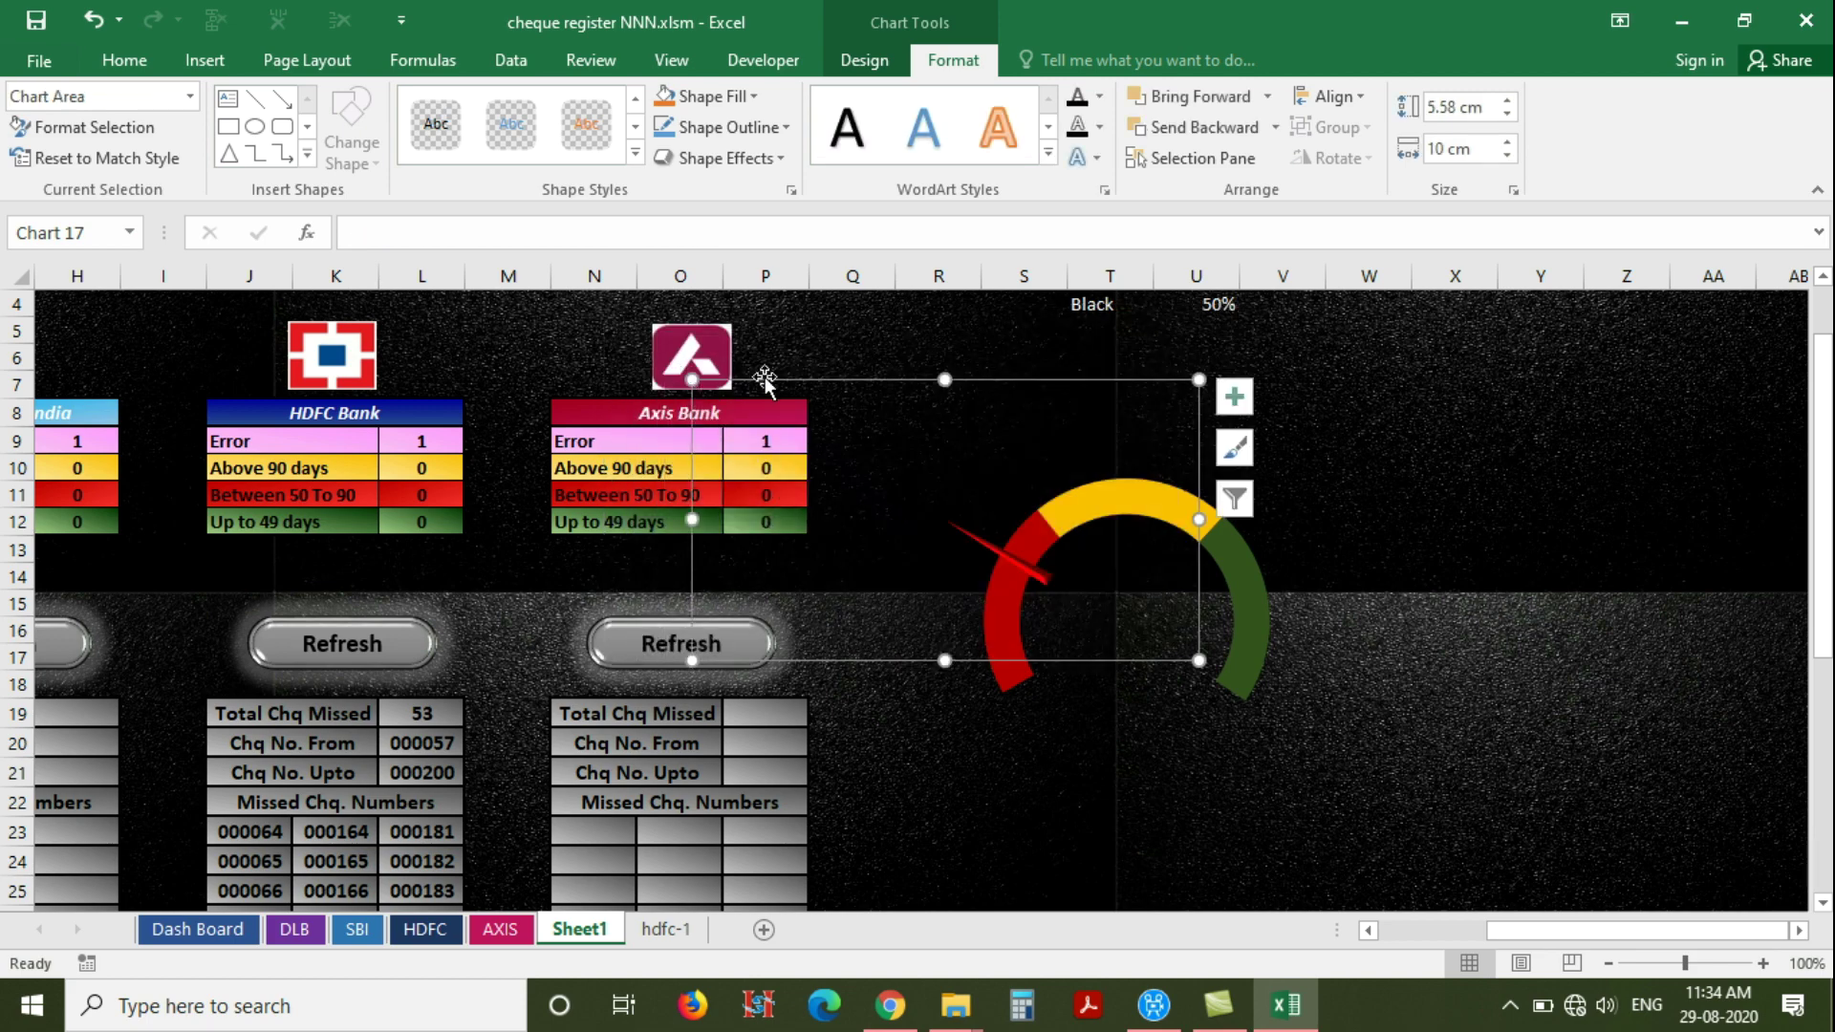
pyautogui.moveTo(690, 378); pyautogui.dragTo(681, 366)
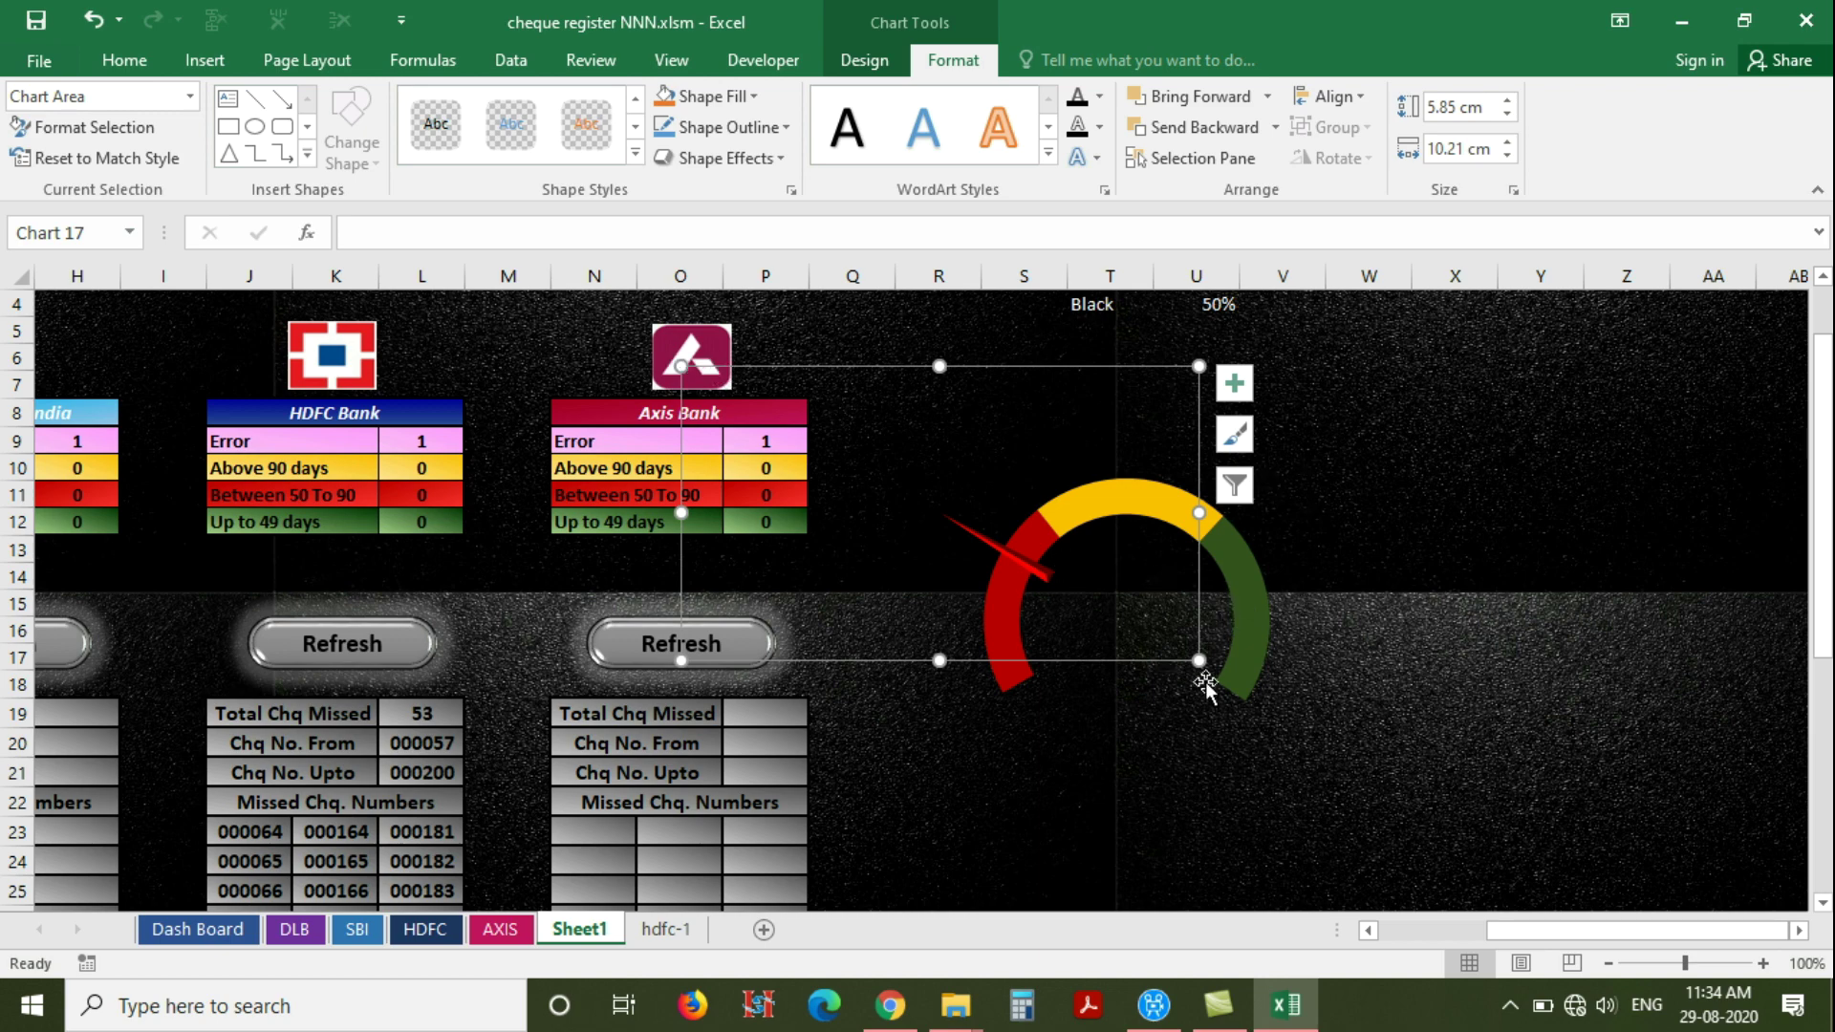
# Align the needle pie chart and the doughnut chart with each other by Align Middle and Align Center
pyautogui.keyDown('ctrl'); pyautogui.click(1252, 635); pyautogui.keyUp('ctrl')
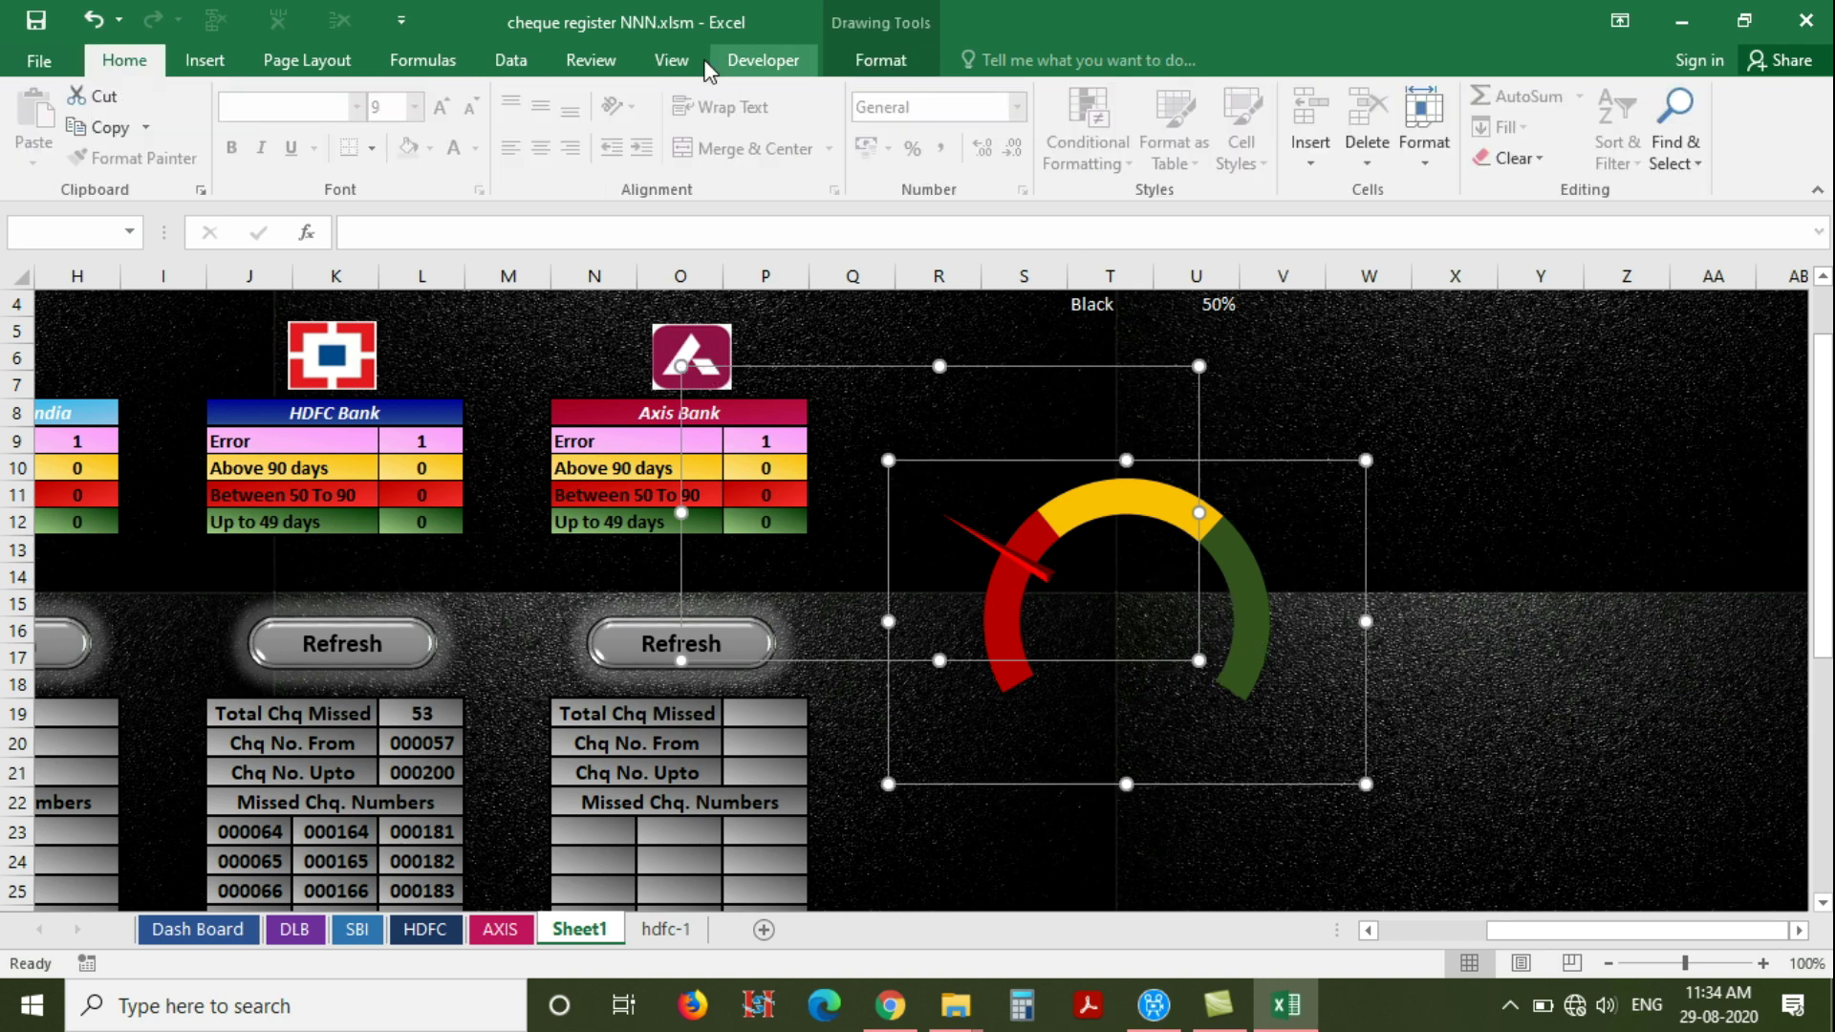
pyautogui.click(907, 57)
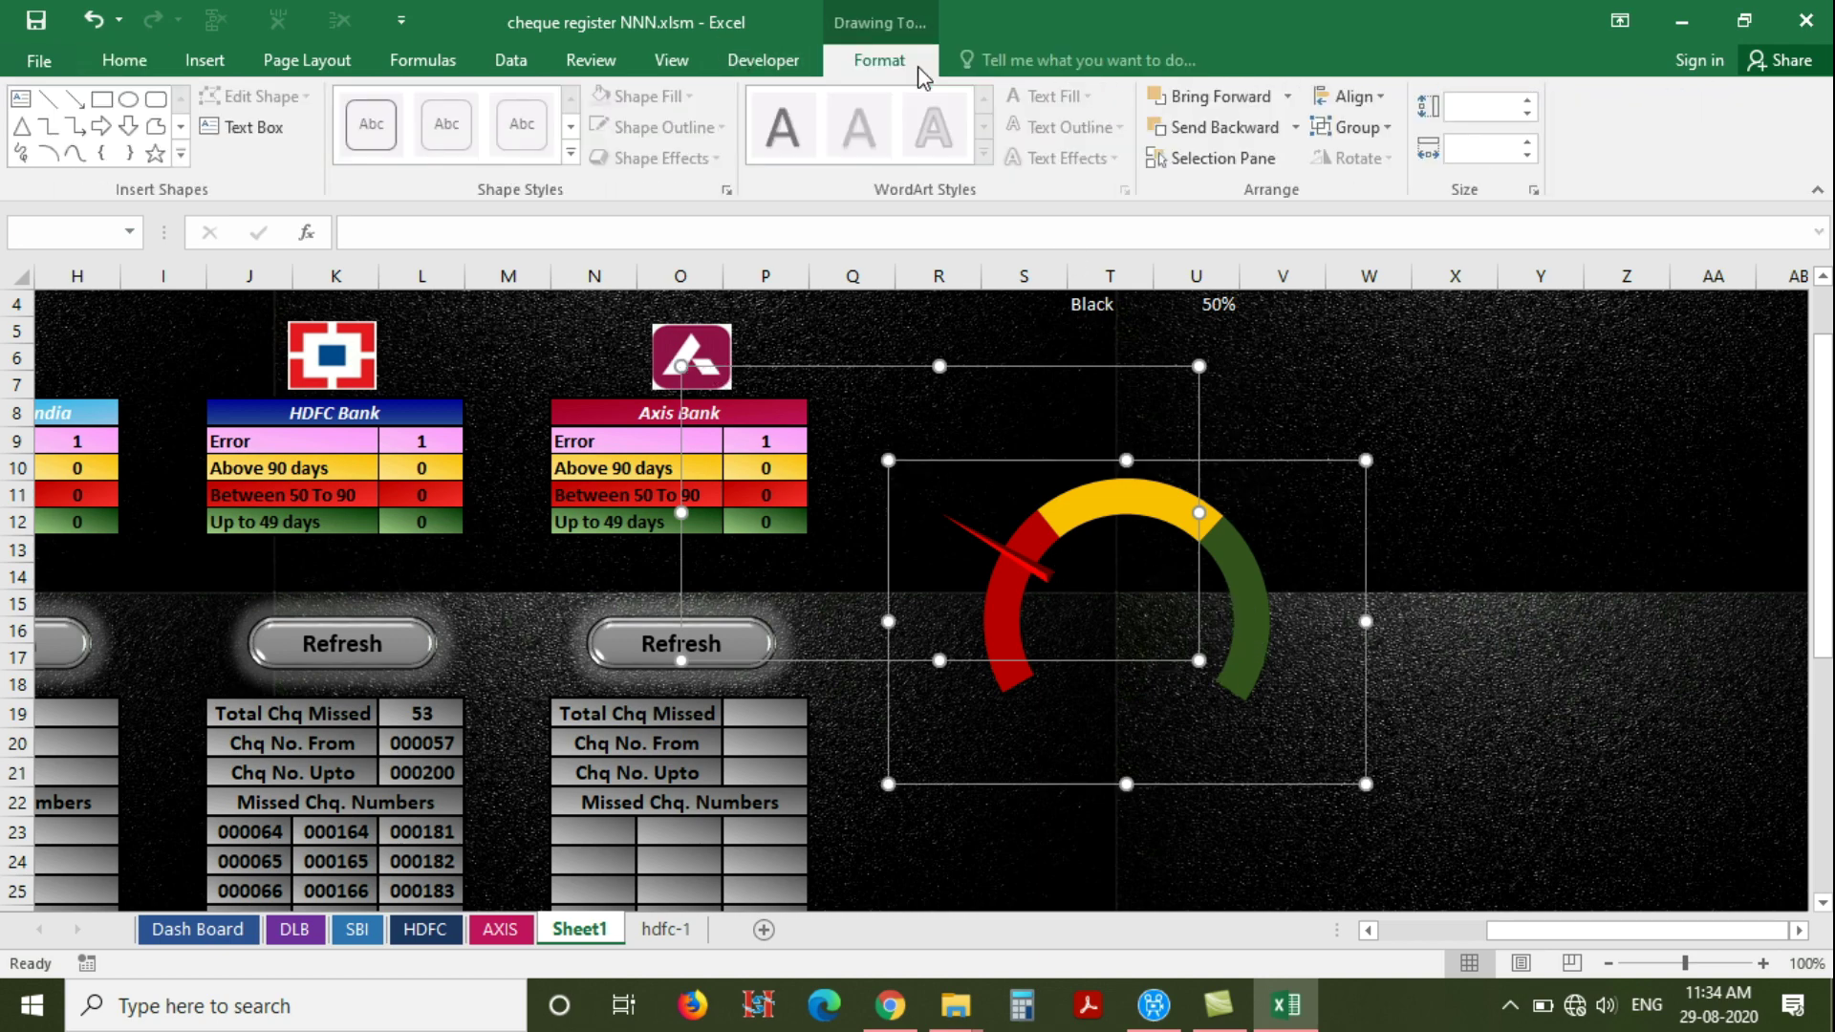
pyautogui.click(1376, 104)
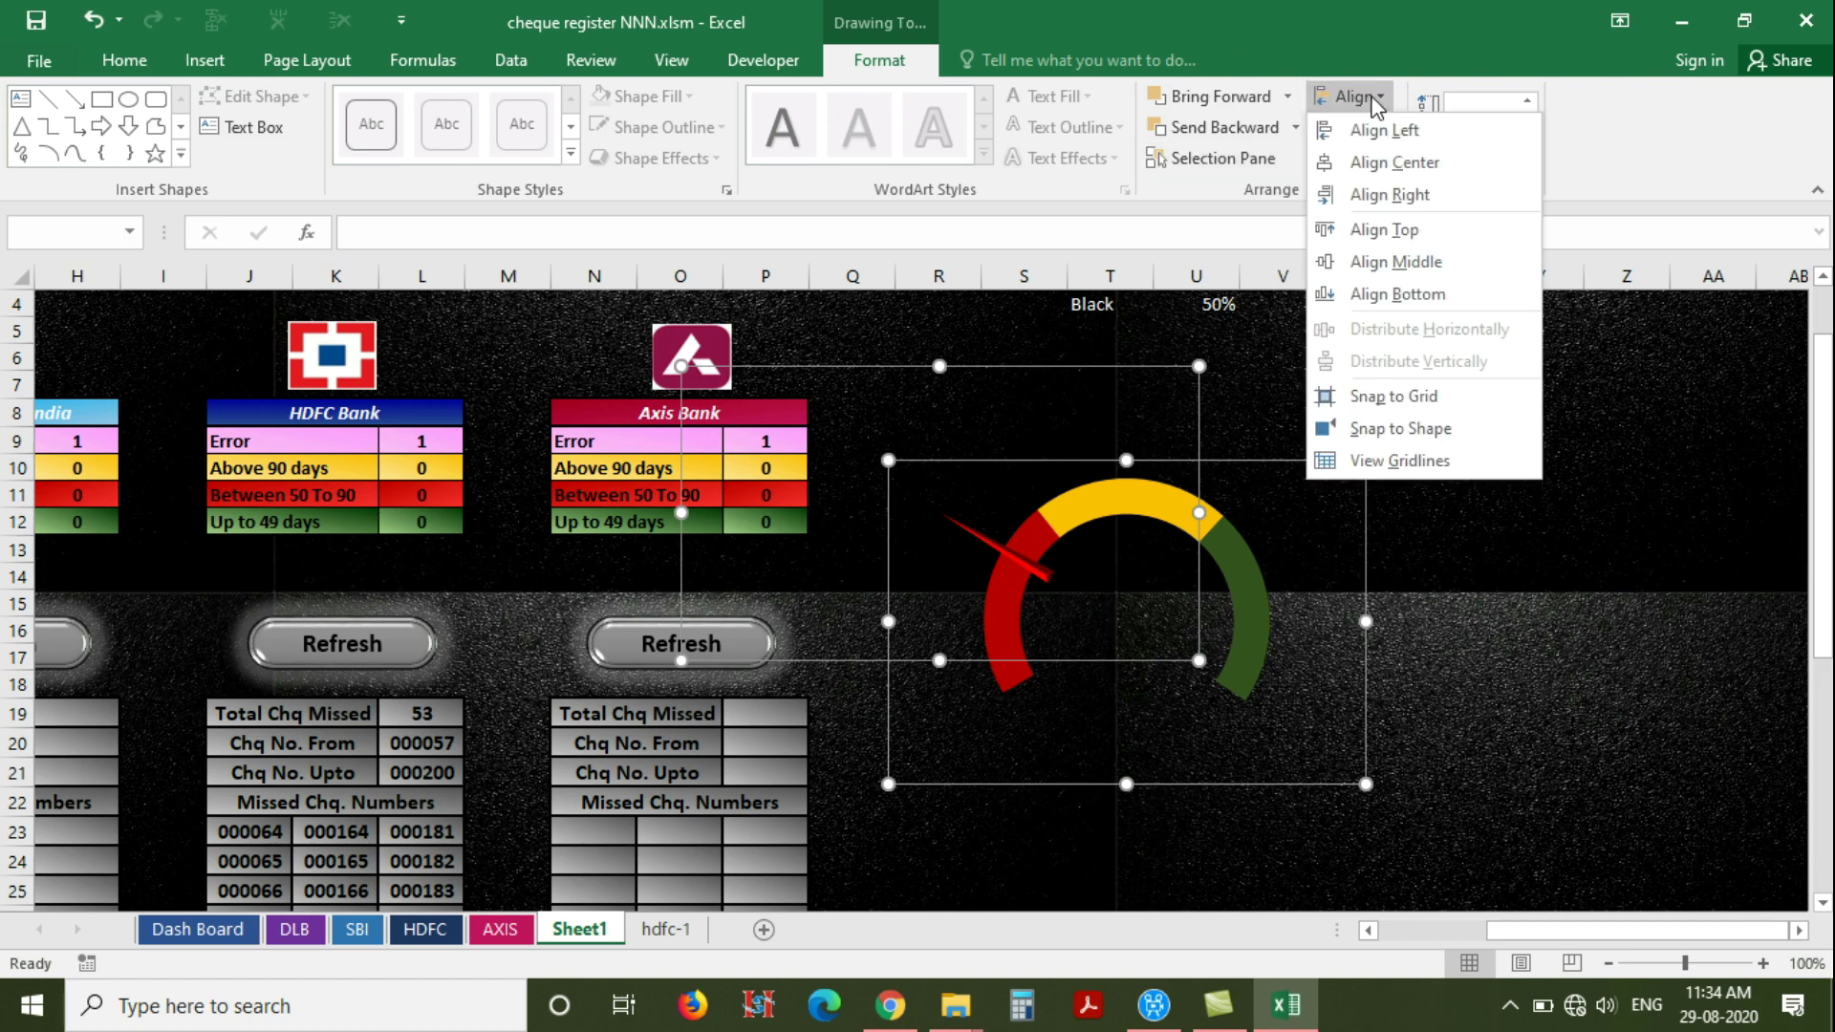
pyautogui.click(1404, 266)
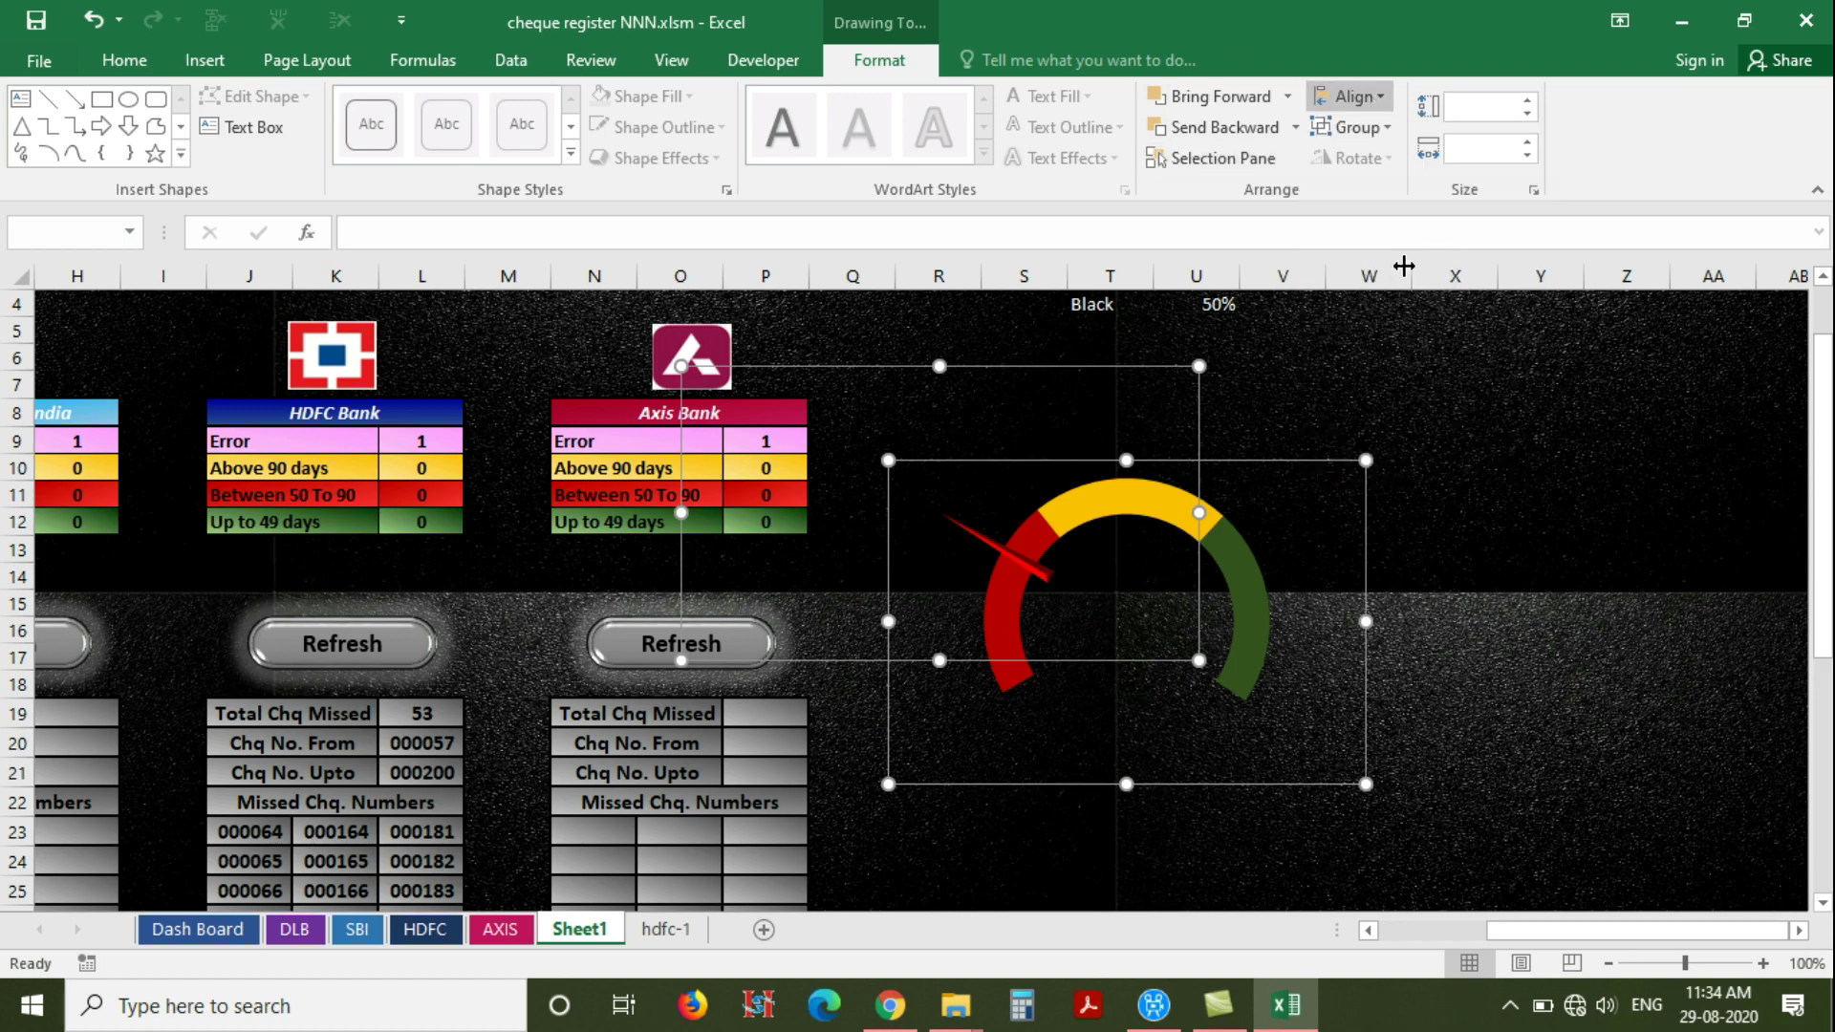
pyautogui.click(1357, 96)
pyautogui.click(1398, 162)
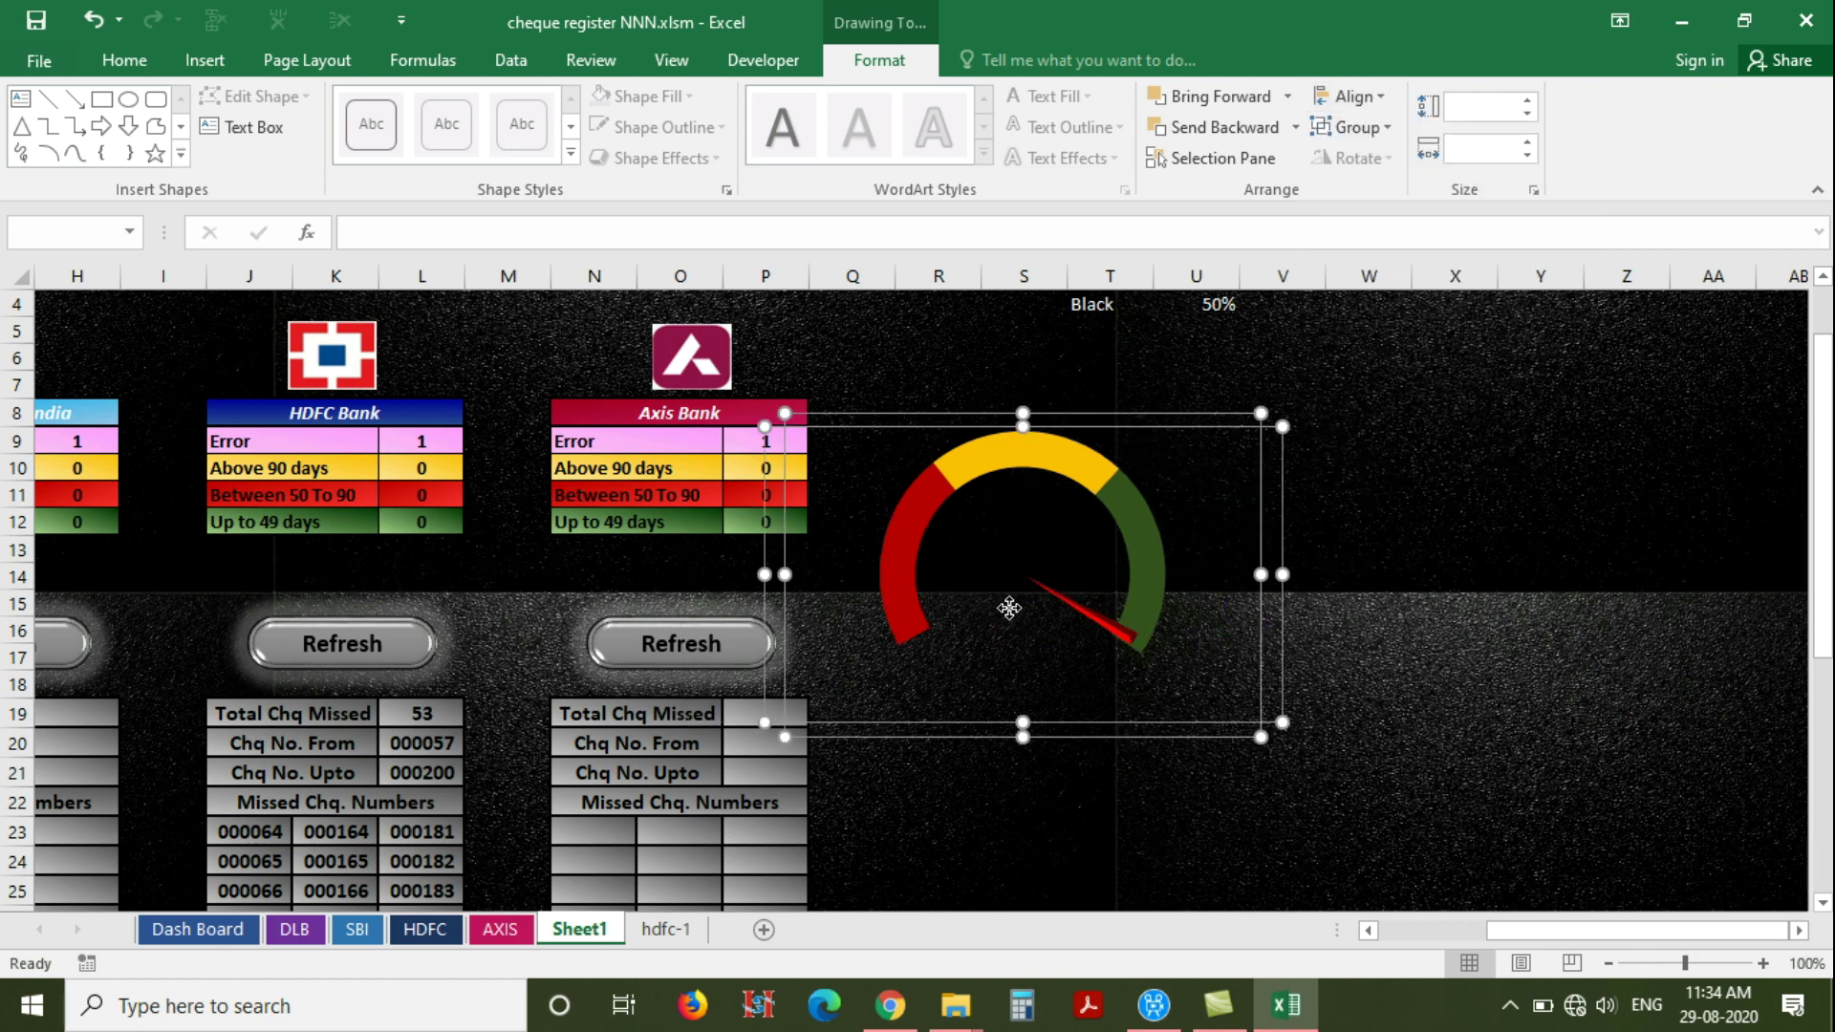
pyautogui.click(1623, 563)
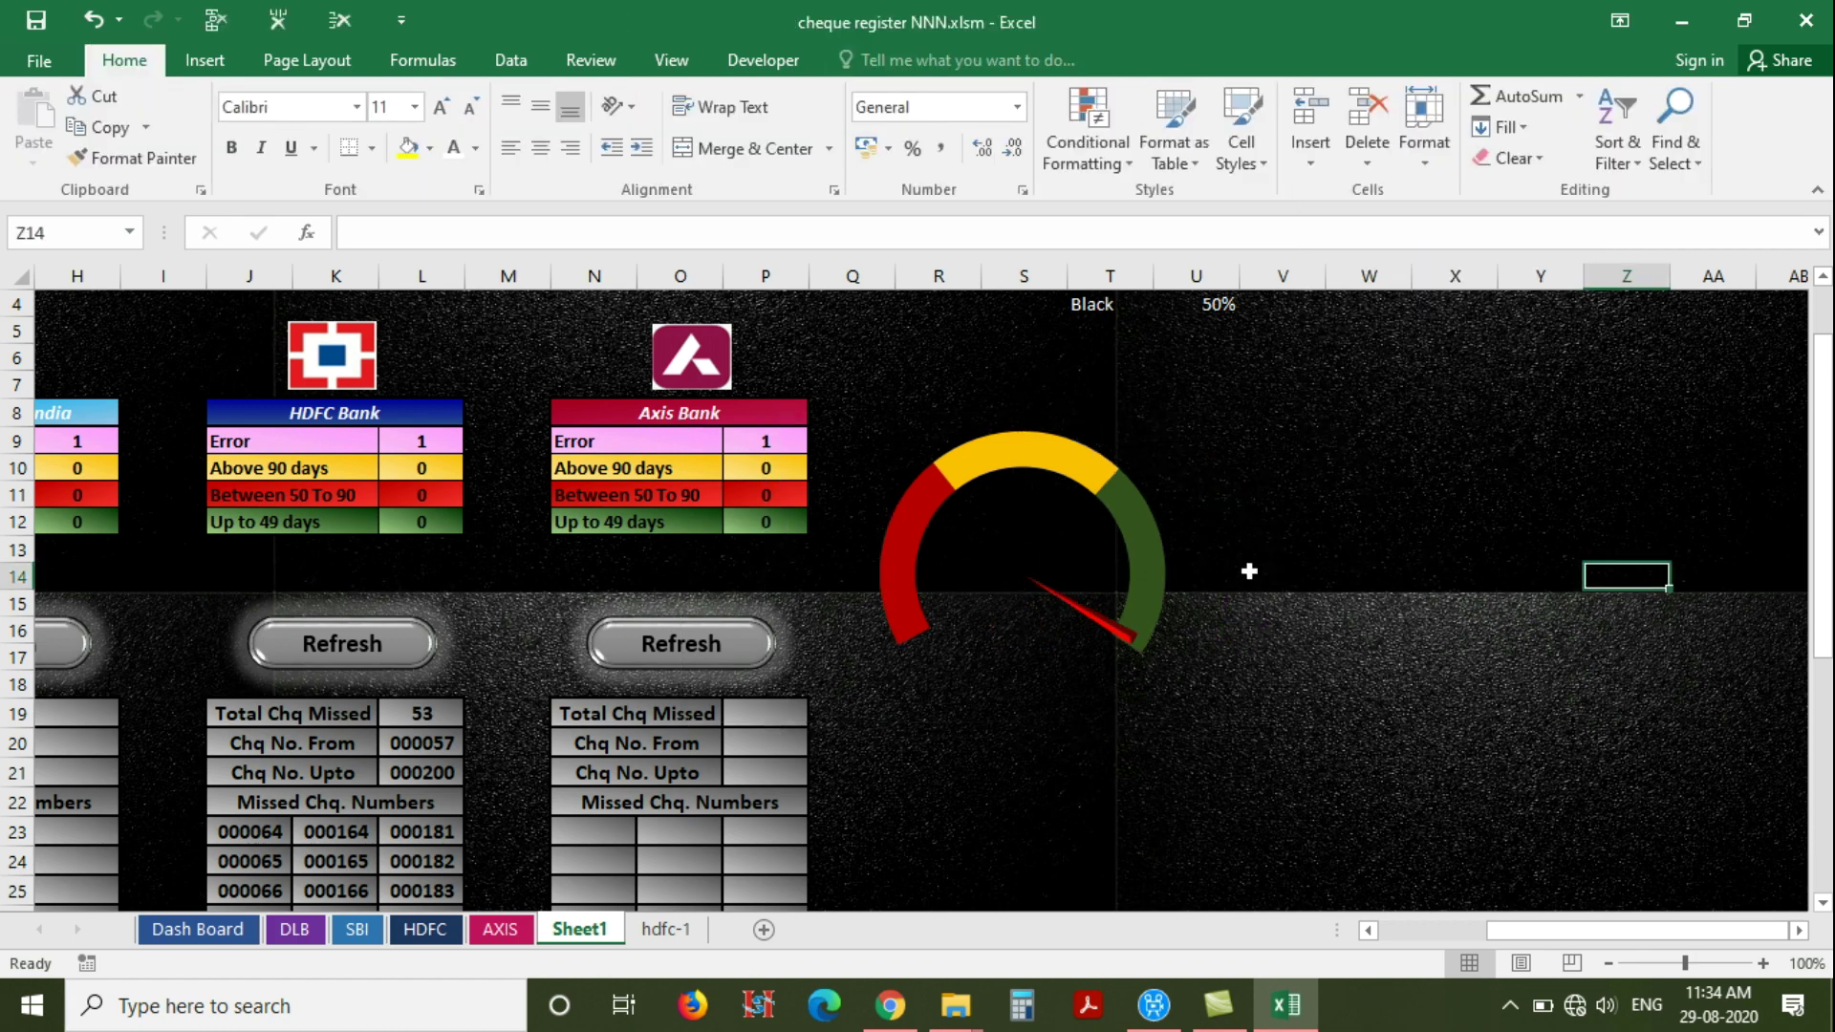
# Draw a small oval about 0.66 cm high and 0.71 cm wide on the empty area beside the gauge
pyautogui.scroll(1, 1006, 469)
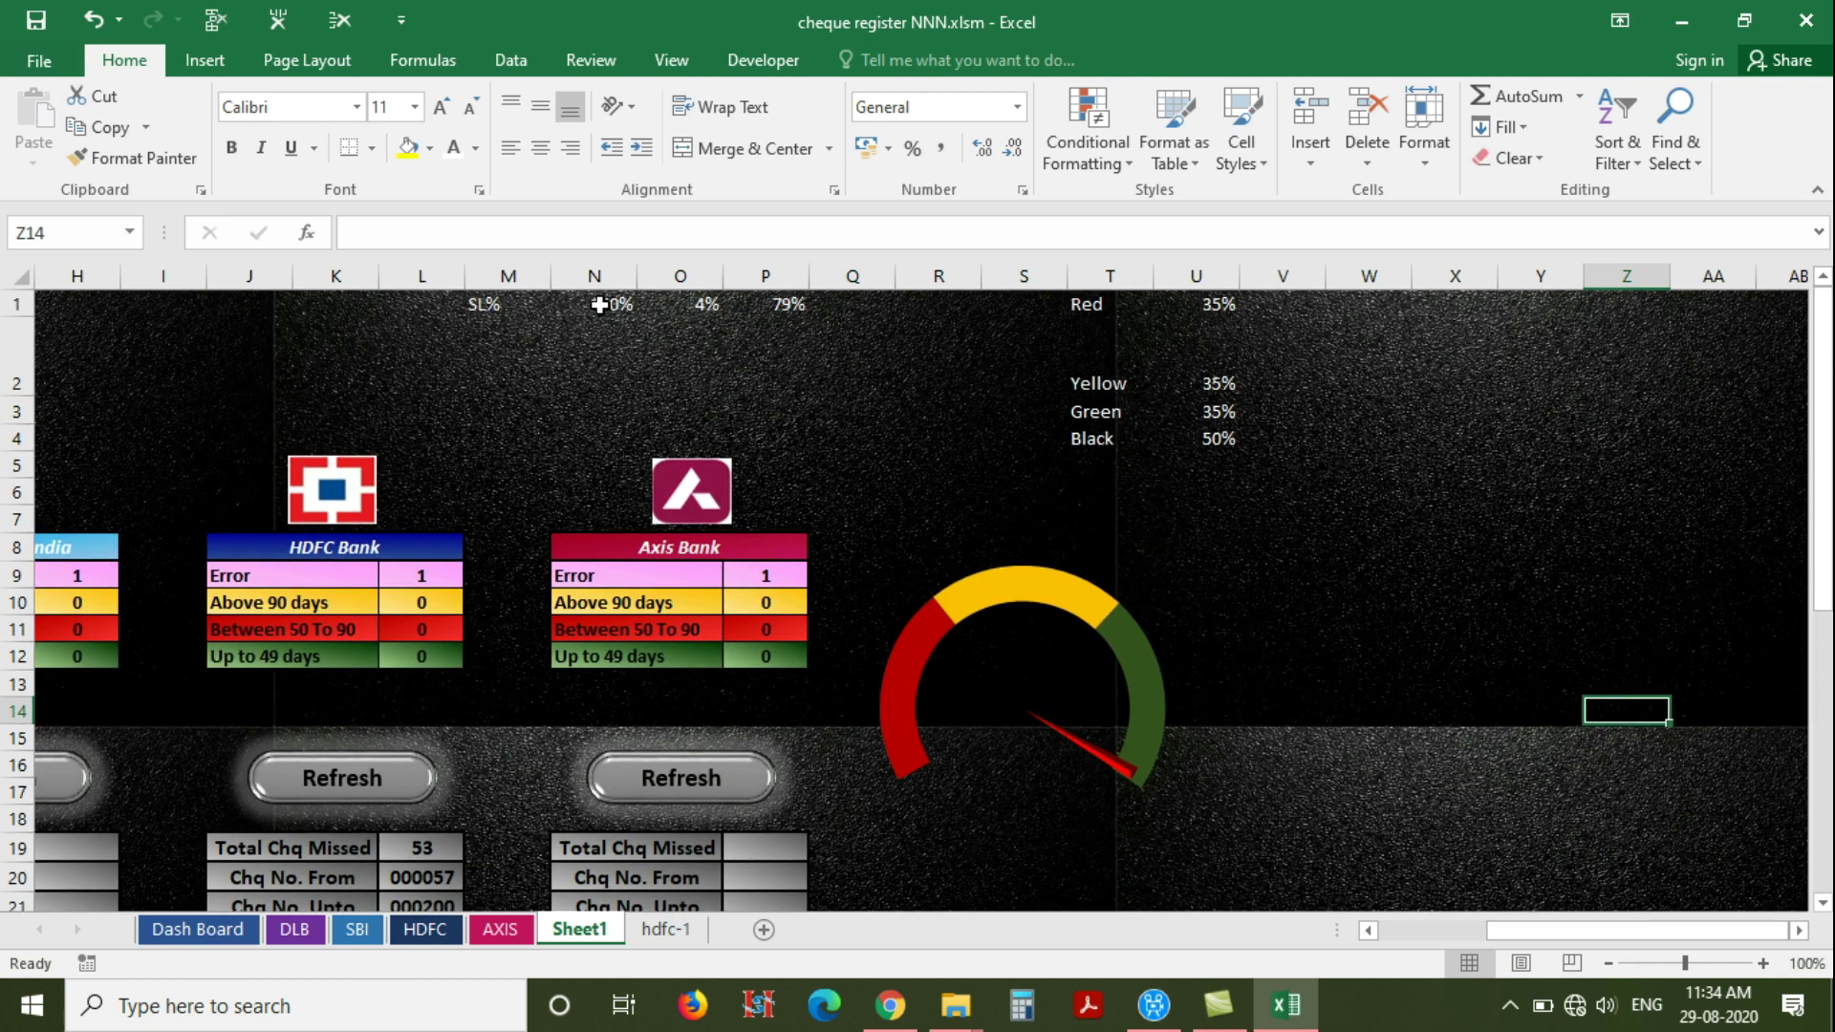
pyautogui.click(242, 69)
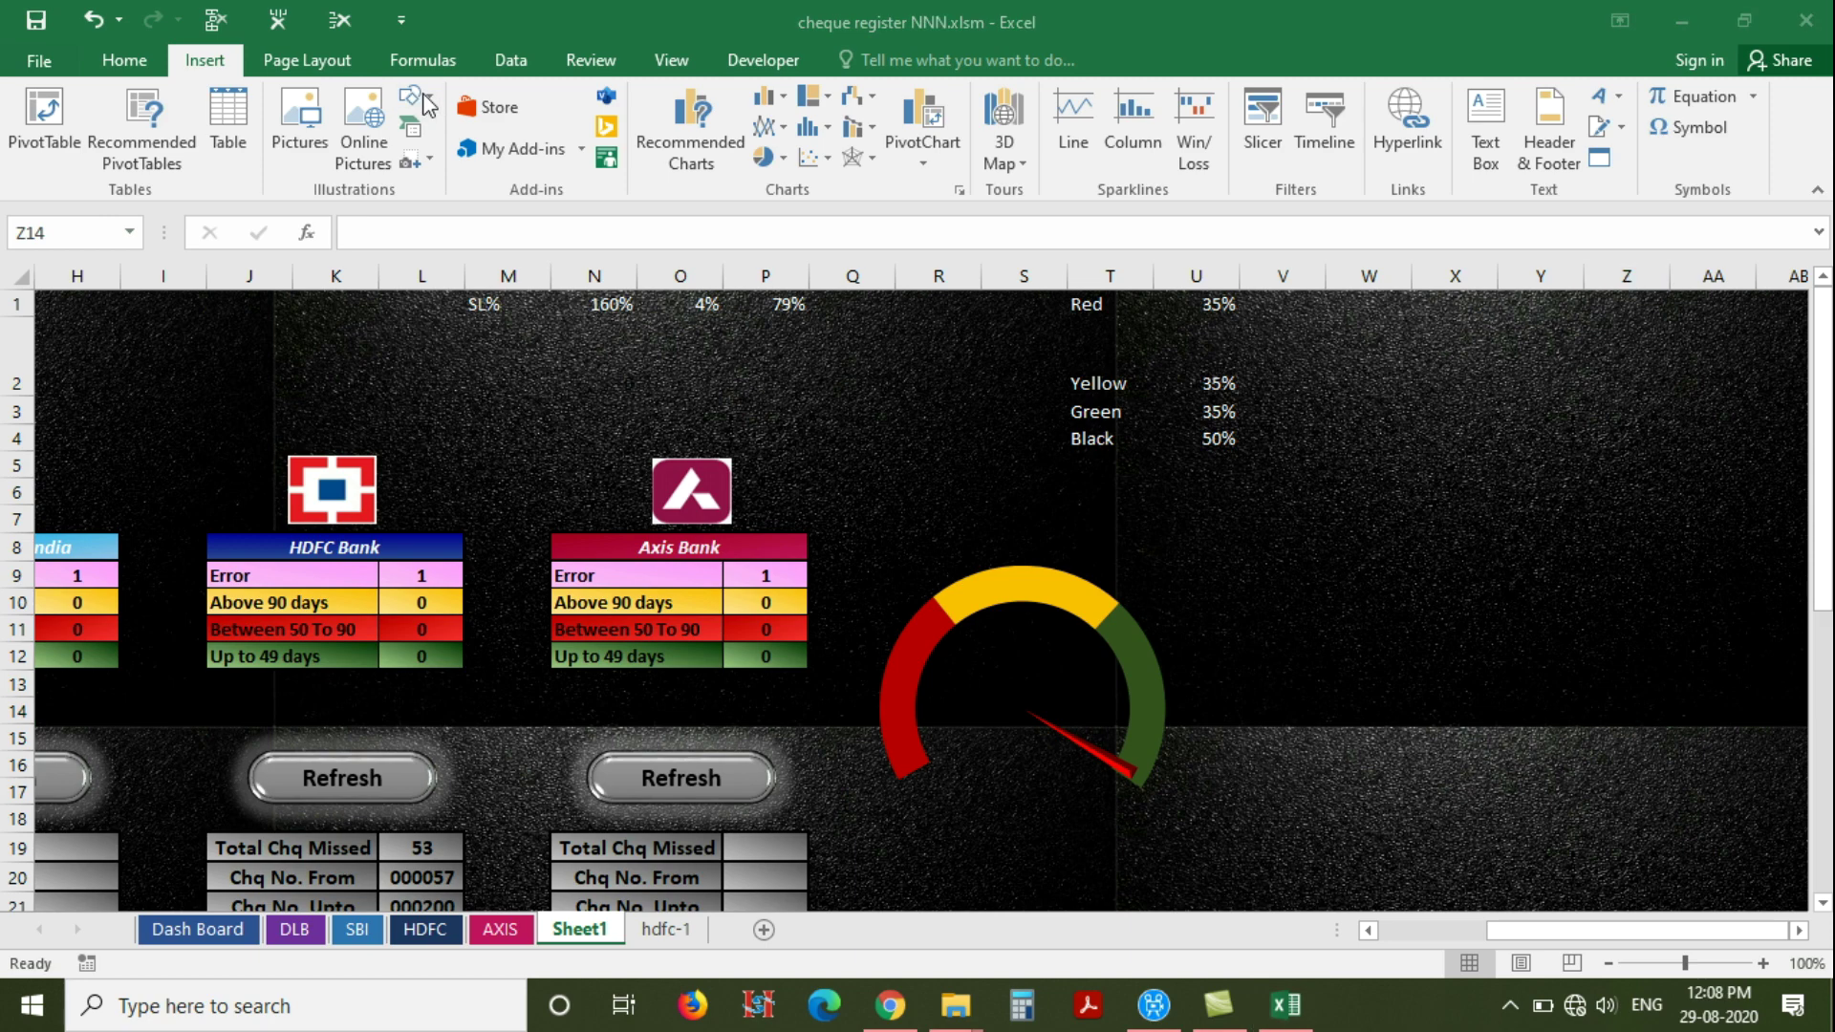
pyautogui.click(417, 100)
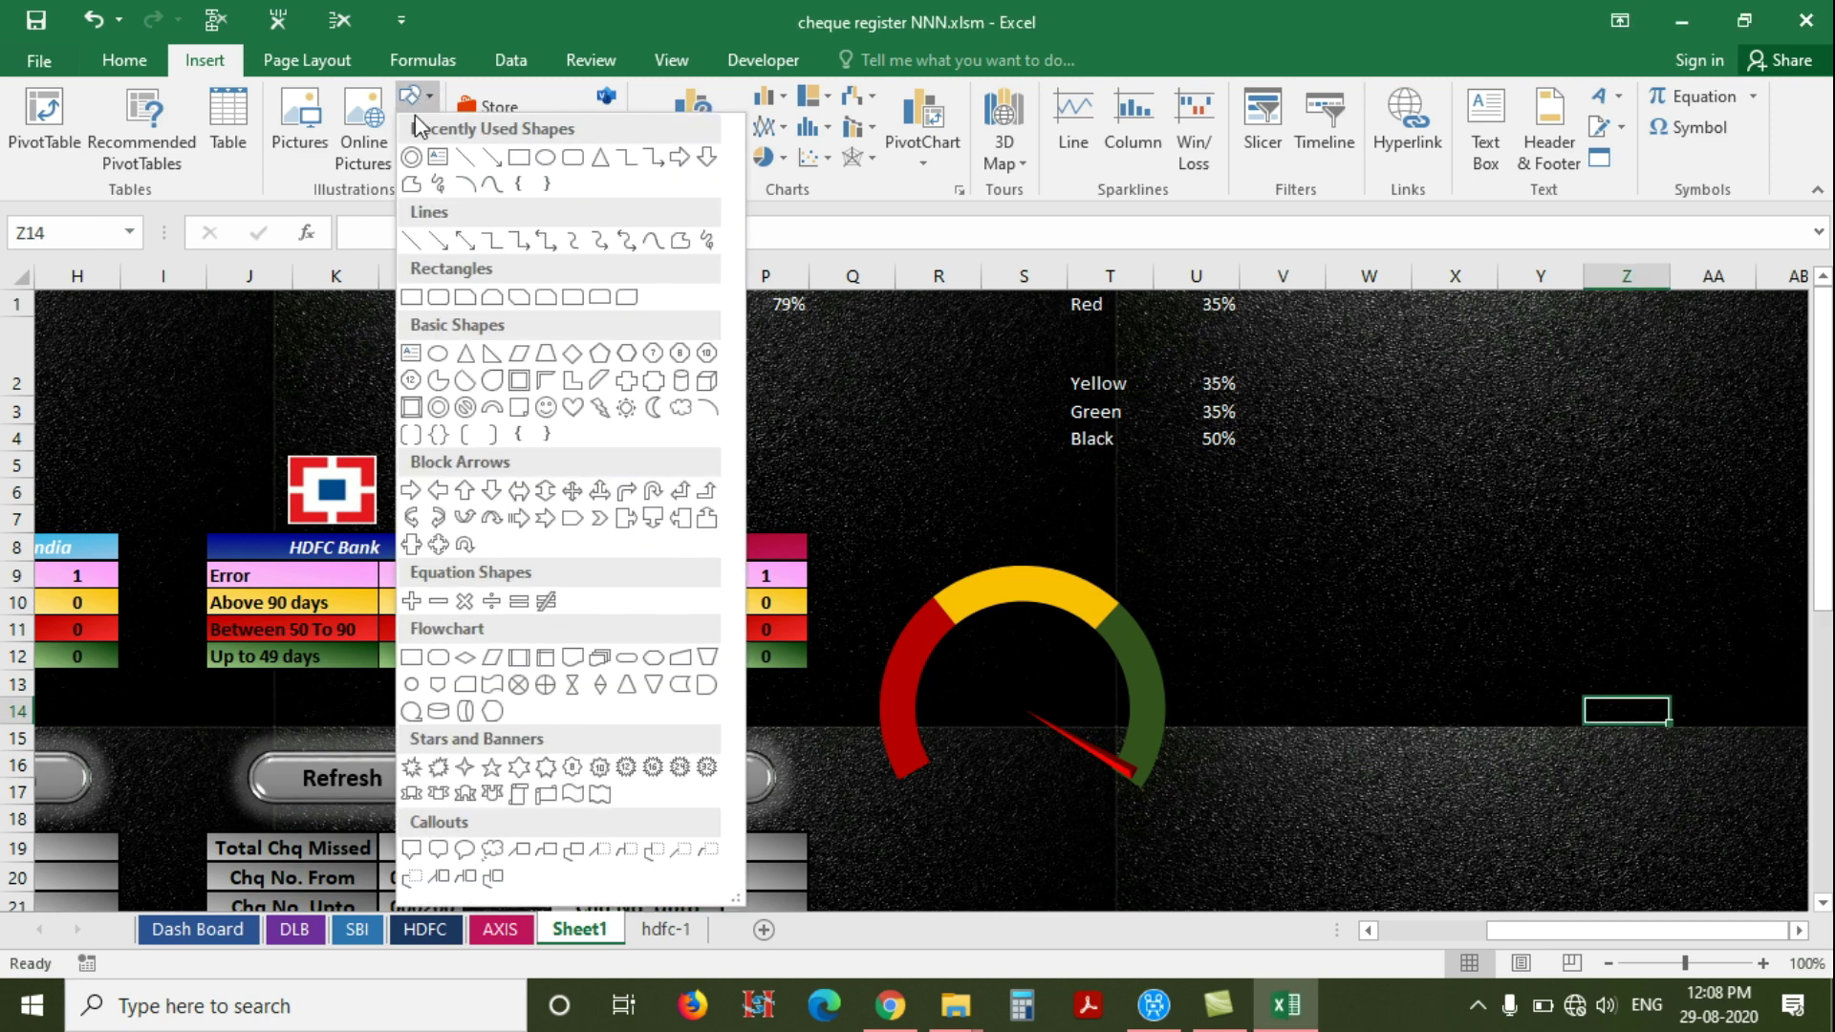
pyautogui.click(546, 157)
pyautogui.moveTo(1308, 556); pyautogui.dragTo(1332, 571)
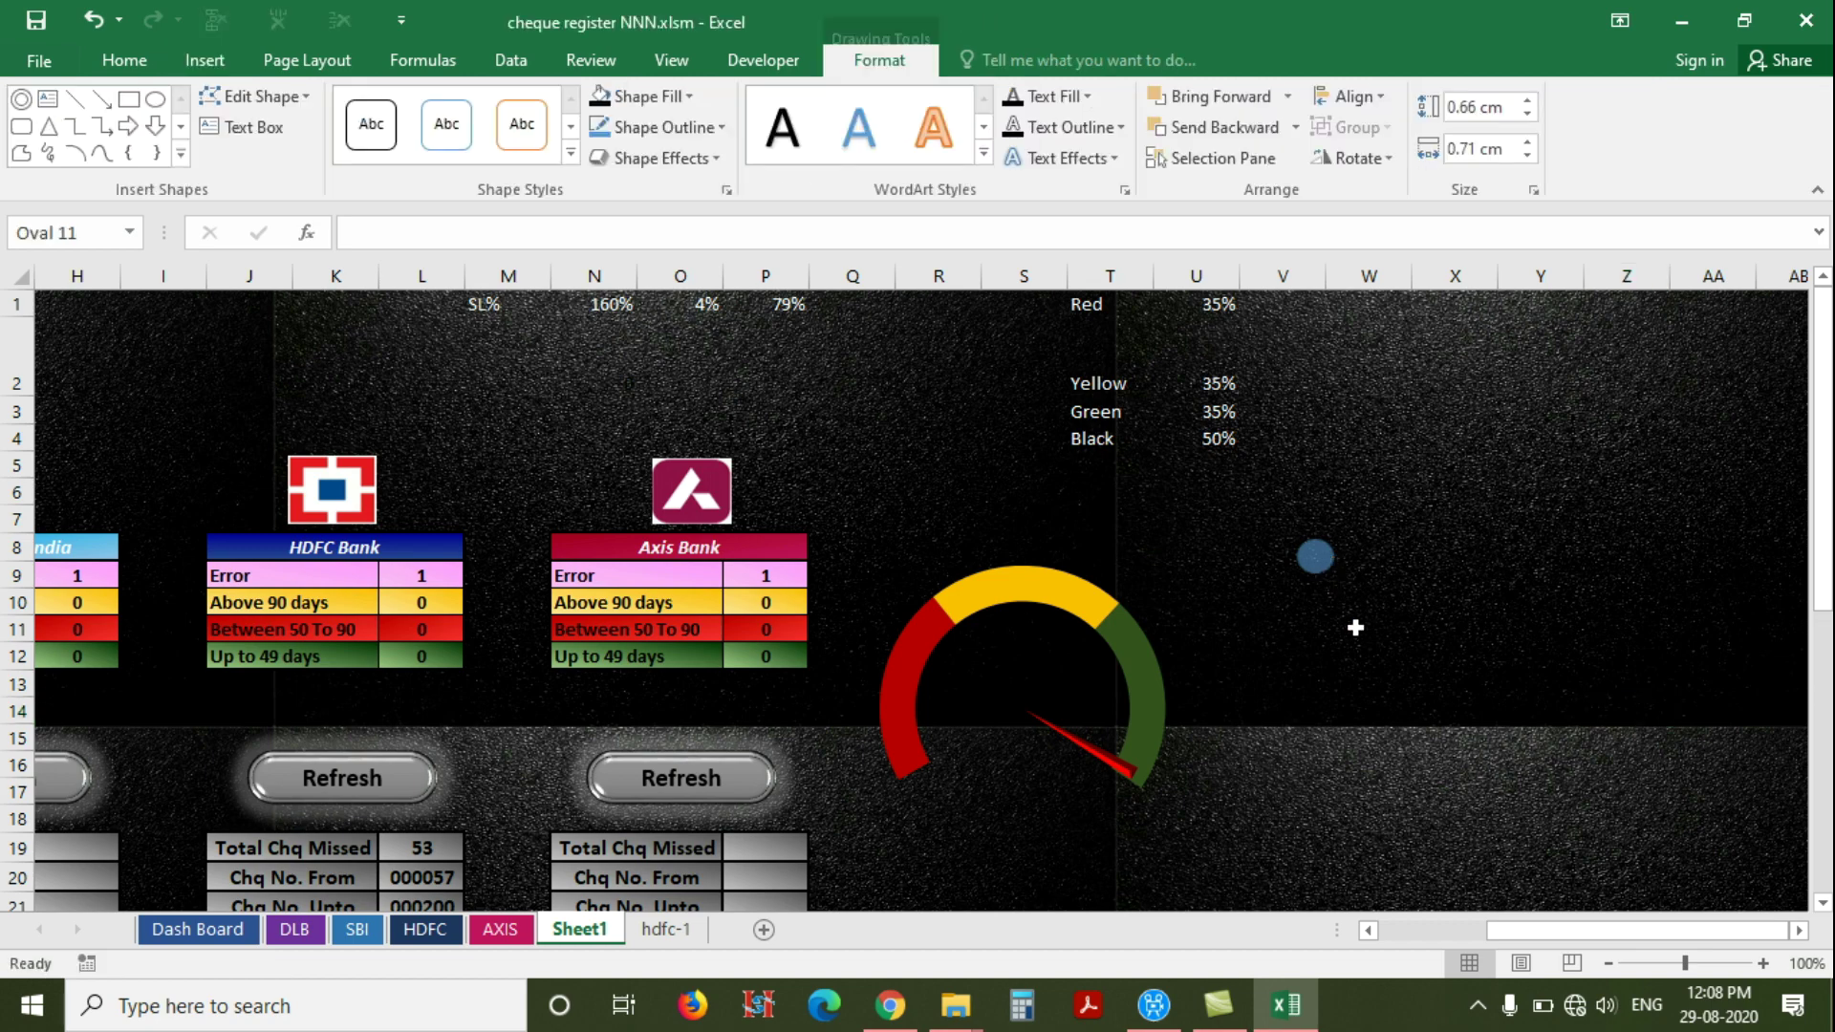
# Give the small oval a top bevel 9 pt wide and 6 pt high
pyautogui.rightClick(1322, 564)
pyautogui.click(1380, 537)
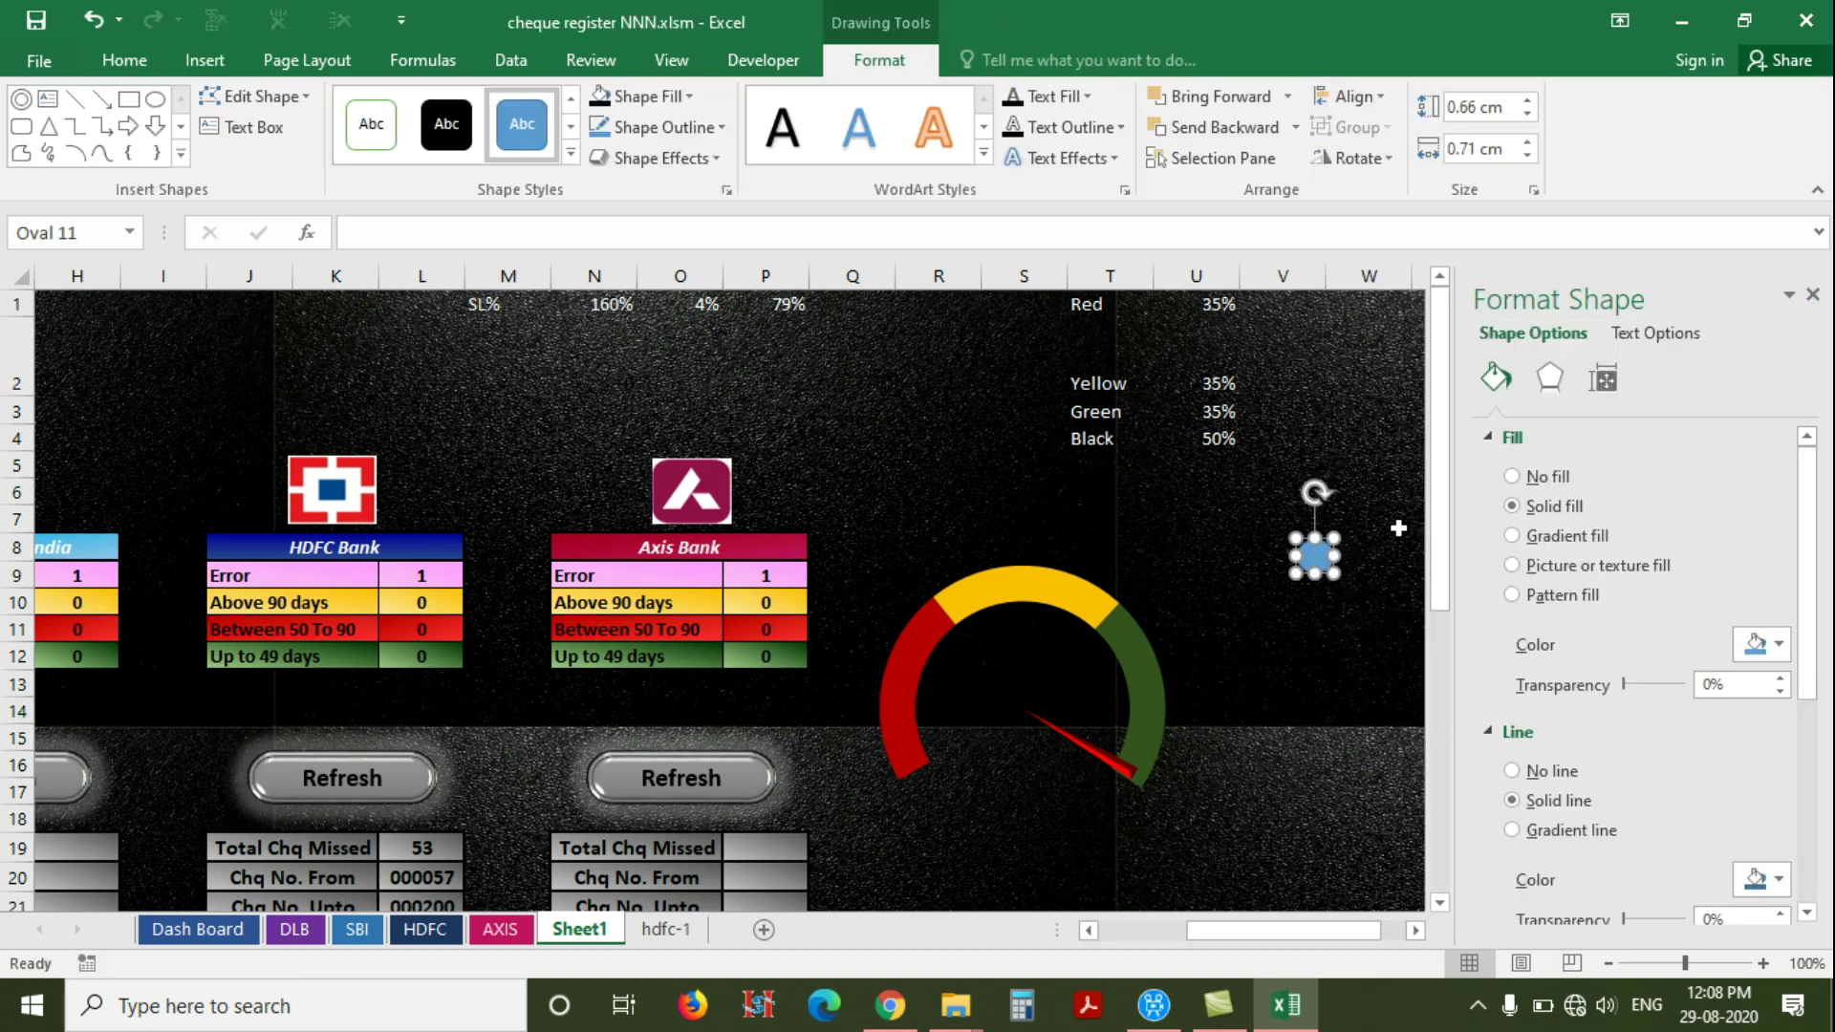
pyautogui.click(1553, 382)
pyautogui.click(1515, 660)
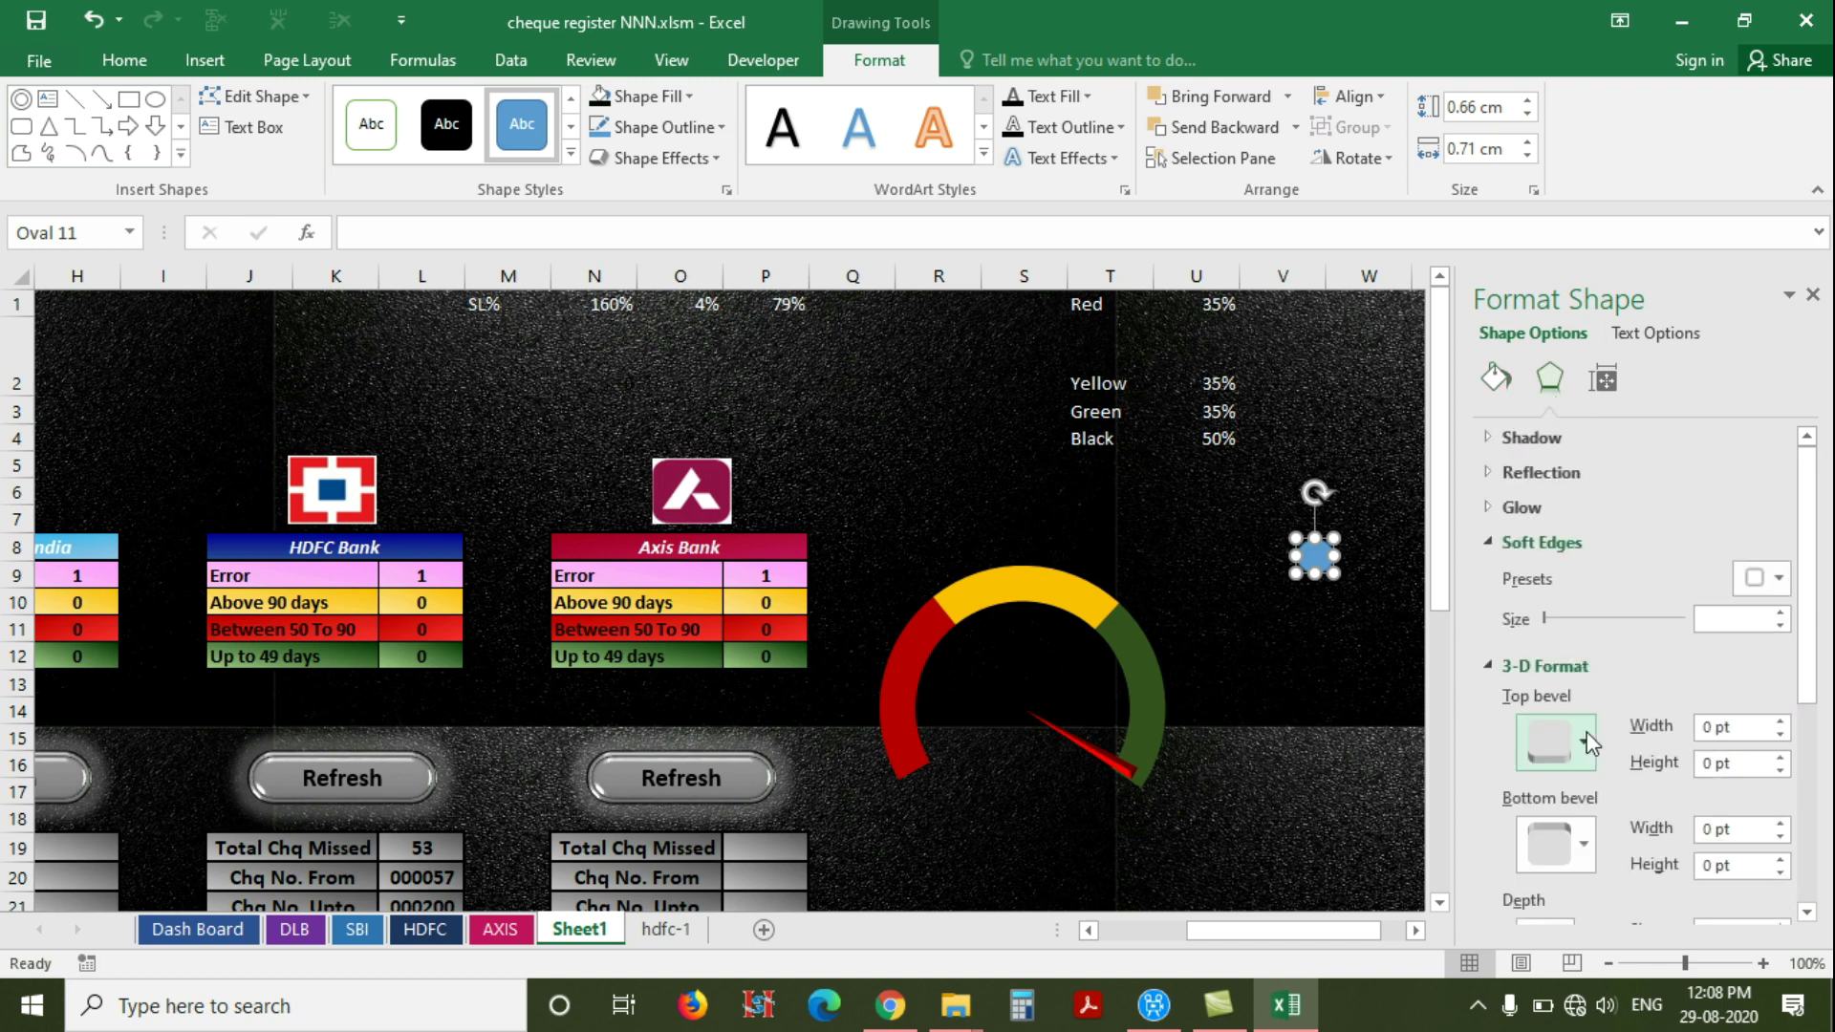
pyautogui.click(1585, 738)
pyautogui.click(1784, 690)
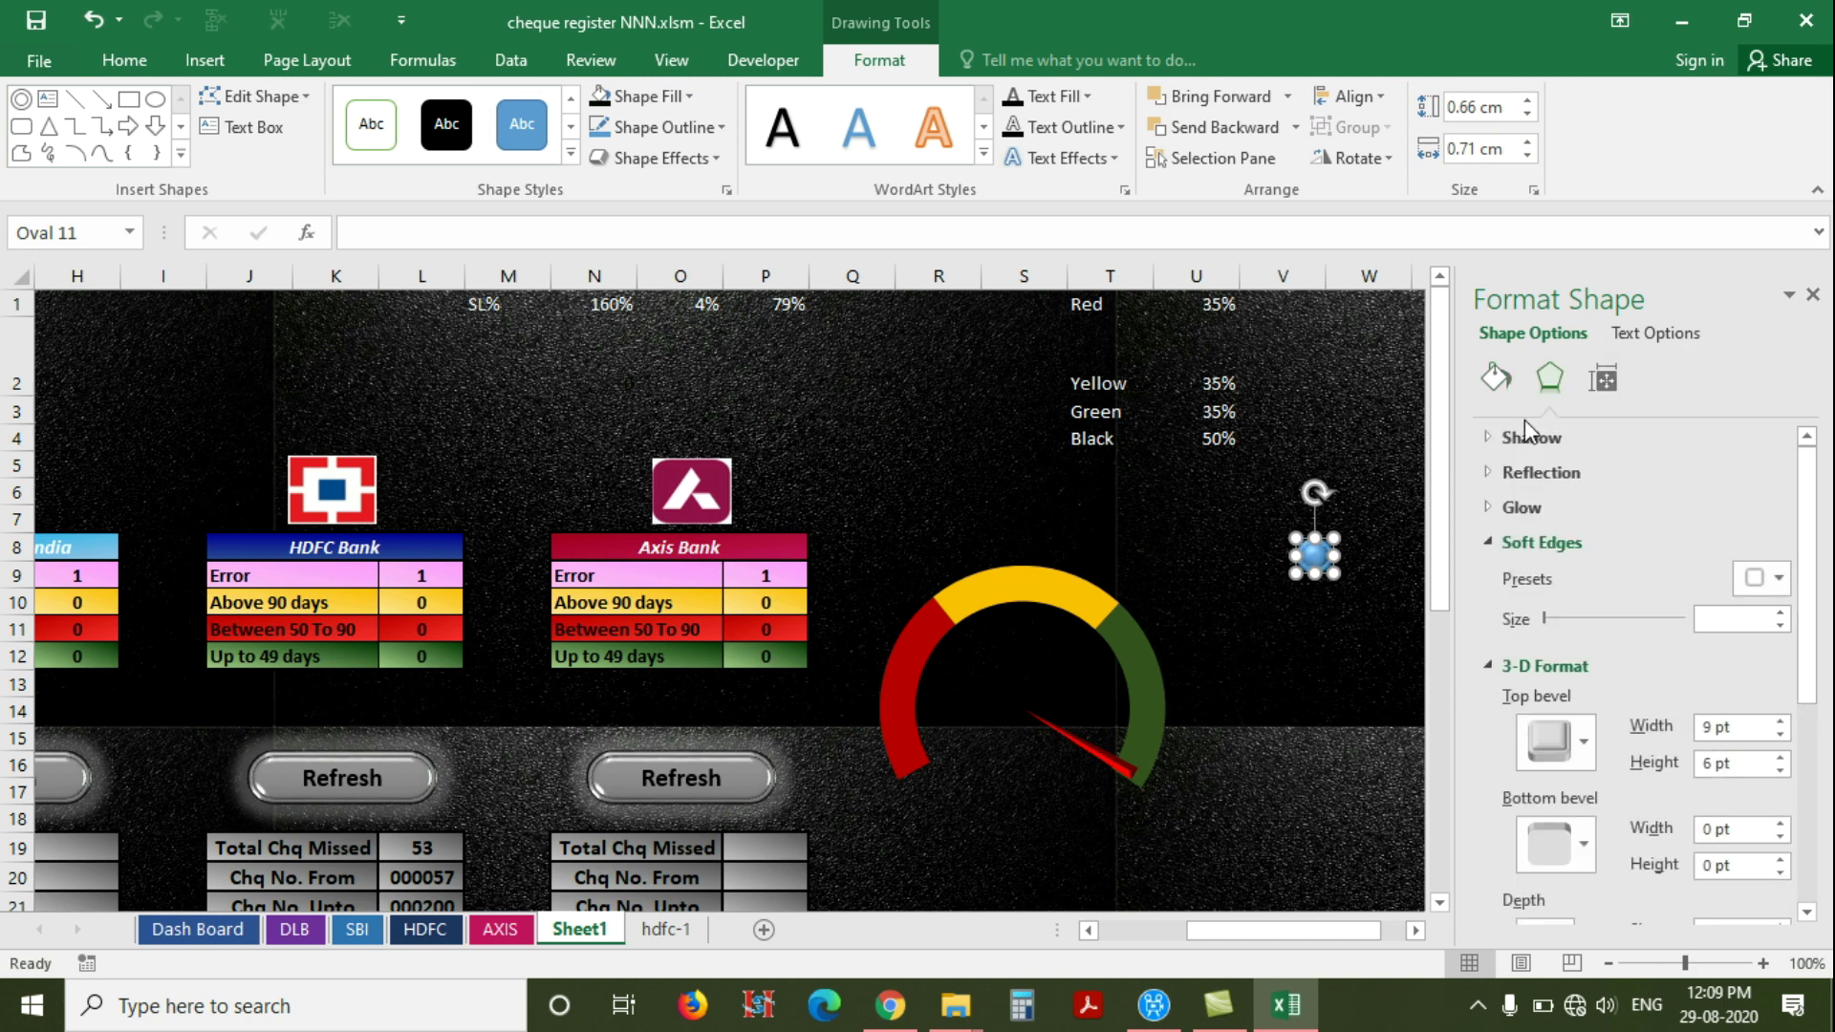
# Give the small oval a white outline and increase the outline's width
pyautogui.click(1497, 379)
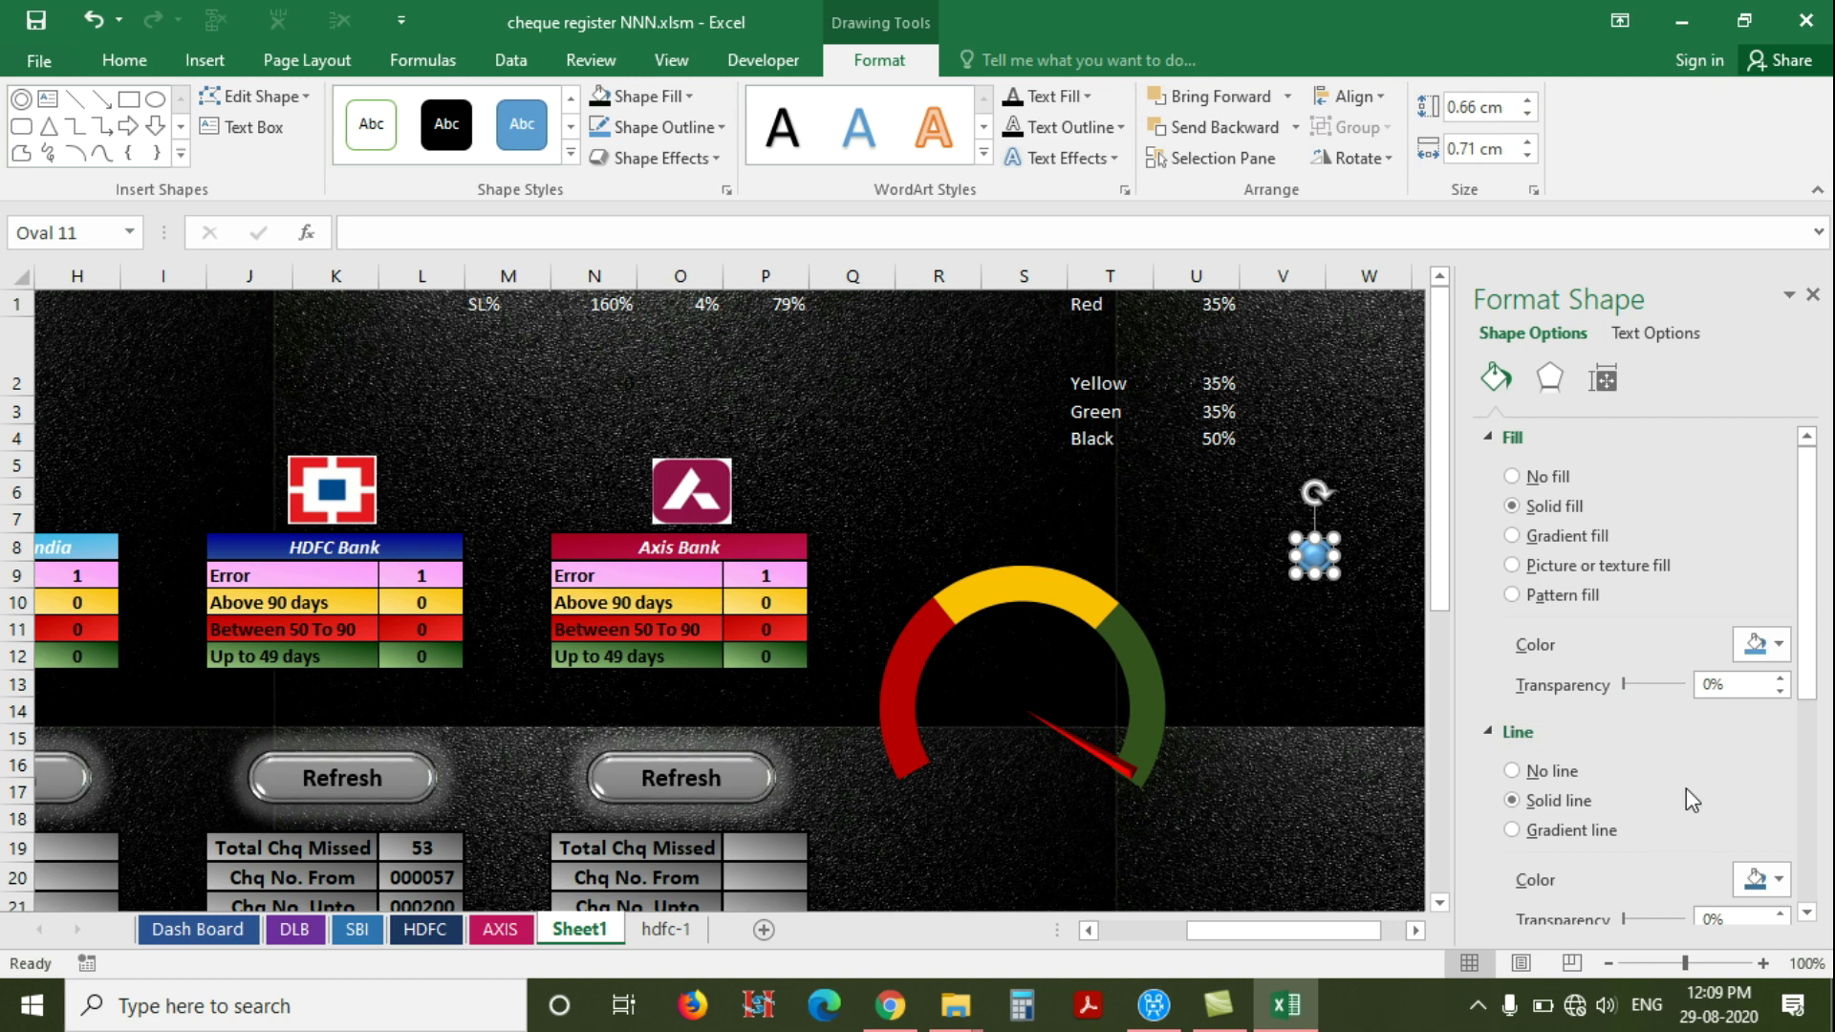
pyautogui.scroll(-2, 1692, 795)
pyautogui.click(1762, 814)
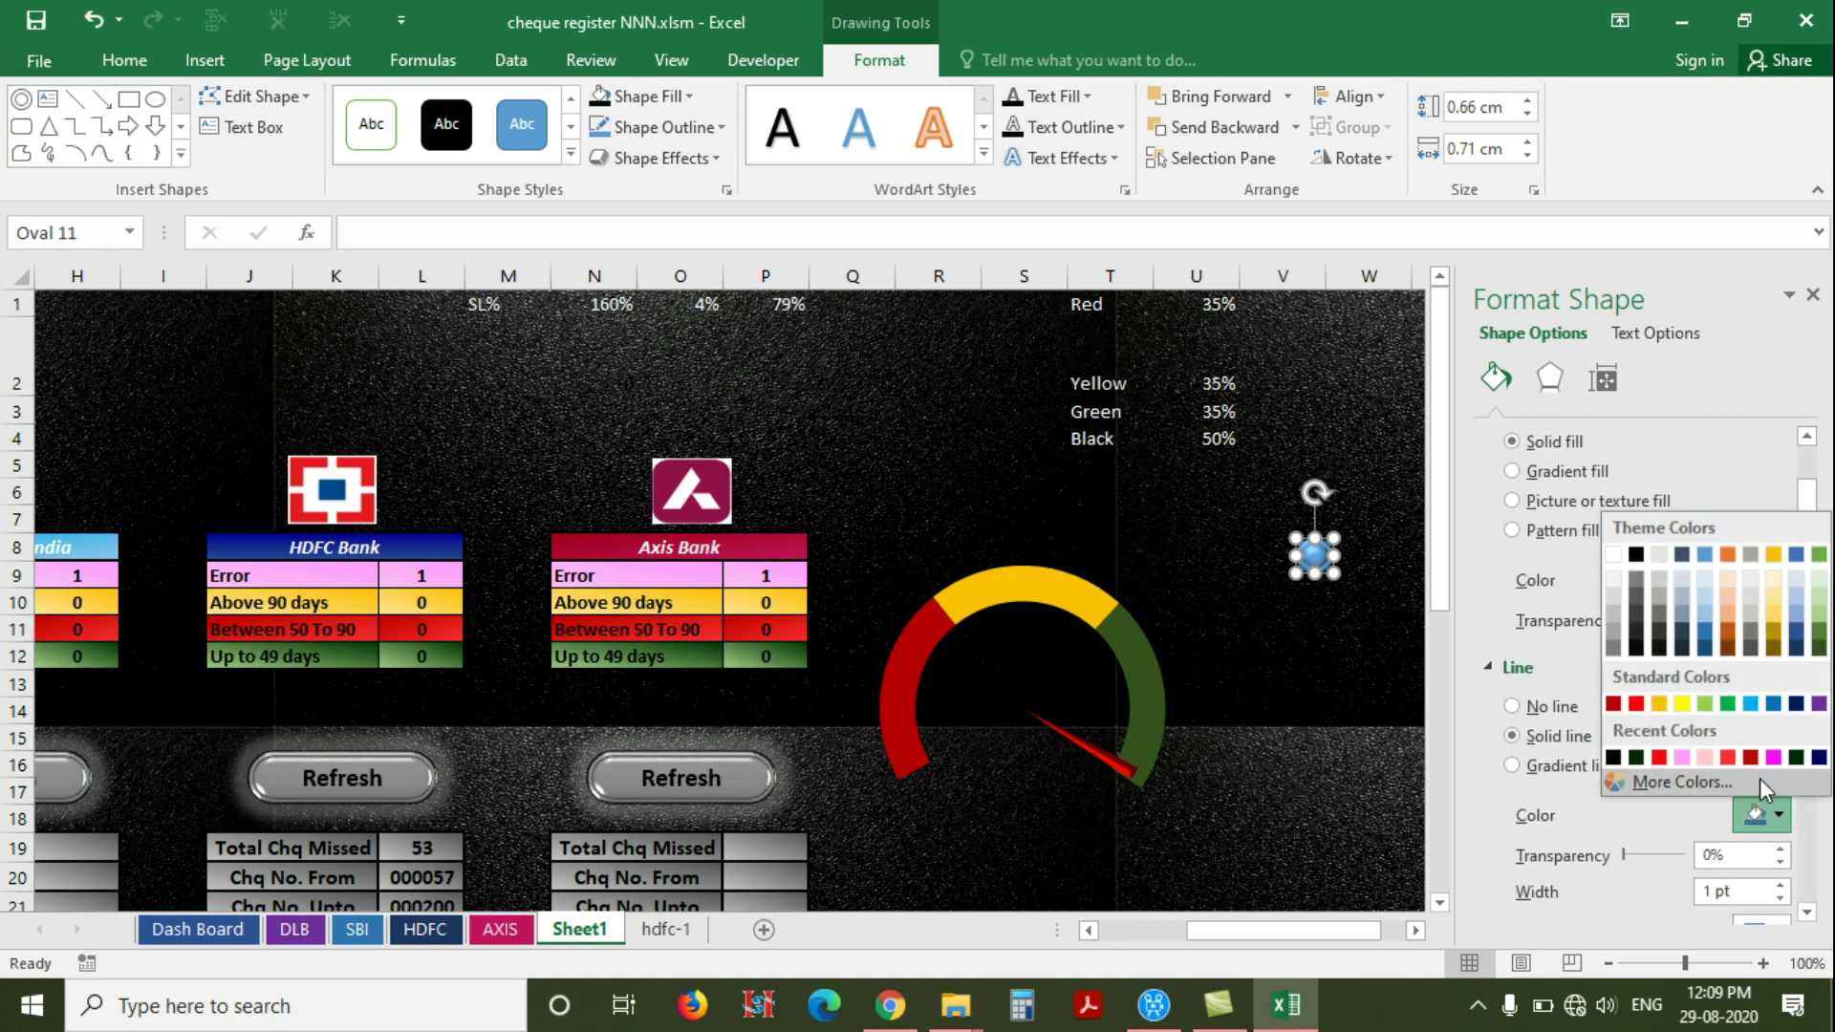
pyautogui.click(1615, 556)
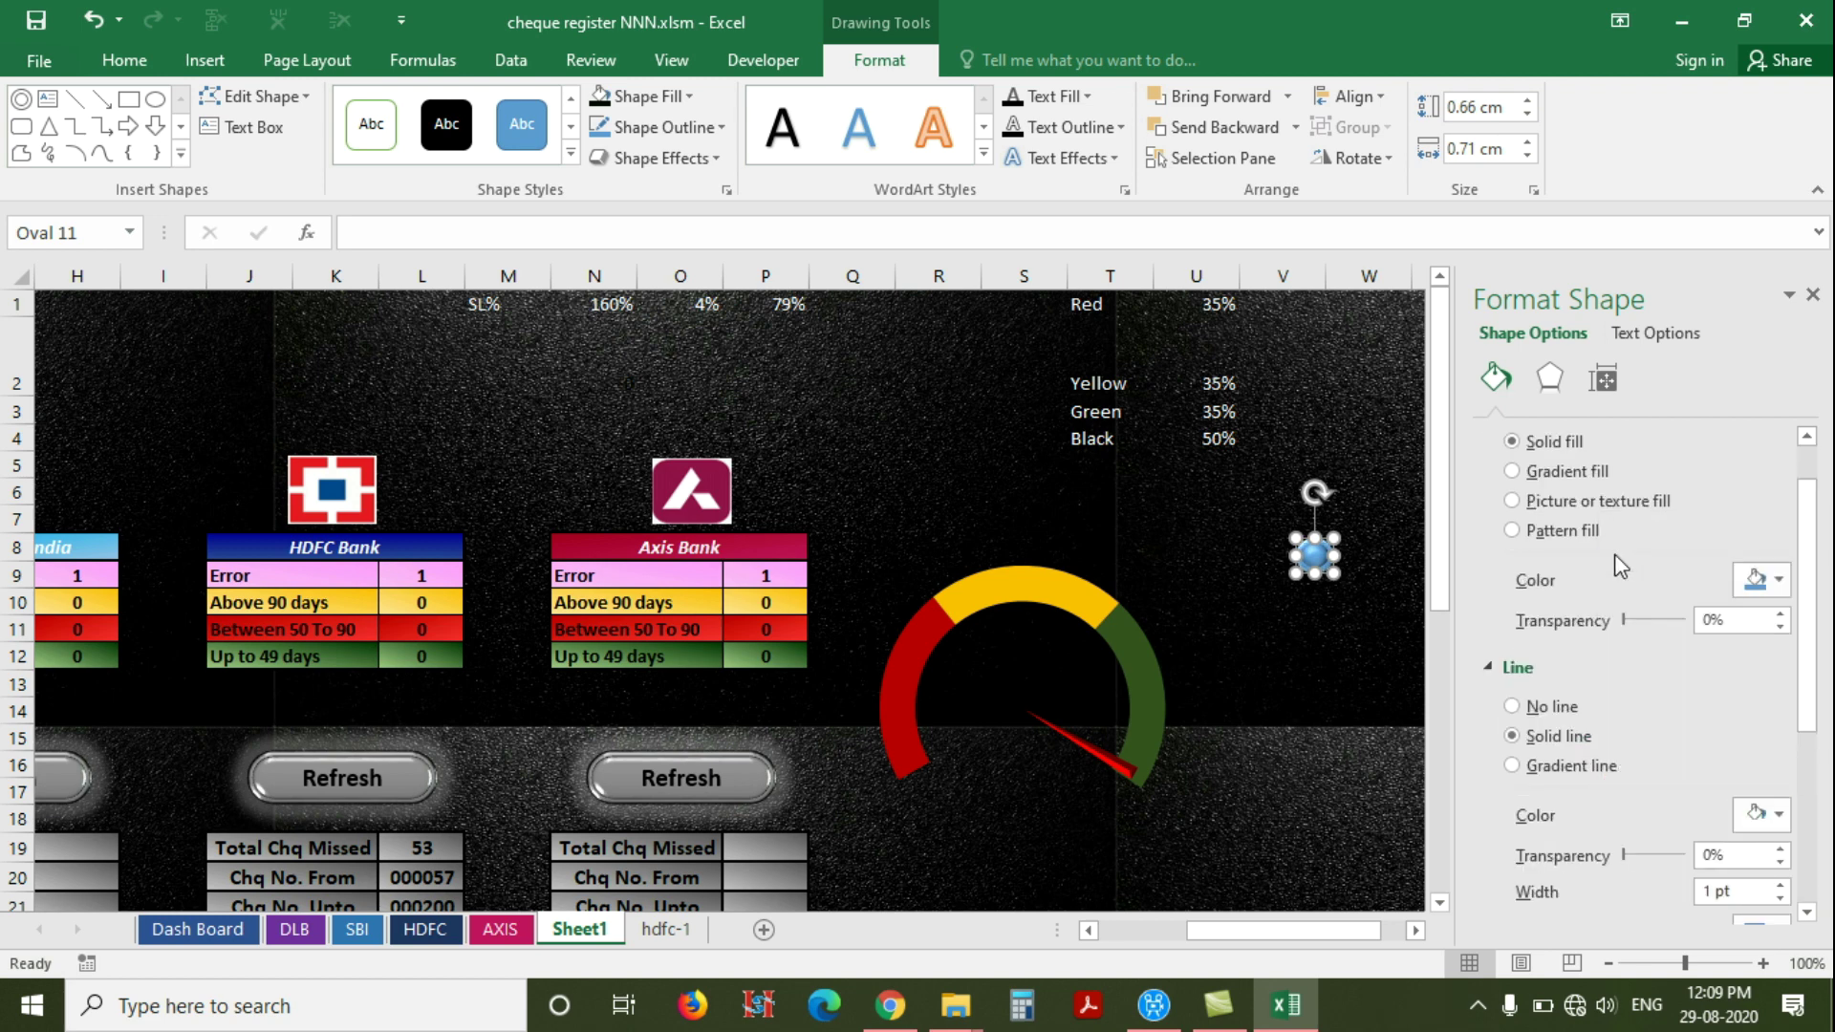
pyautogui.click(1780, 885)
pyautogui.click(1780, 886)
pyautogui.click(1352, 645)
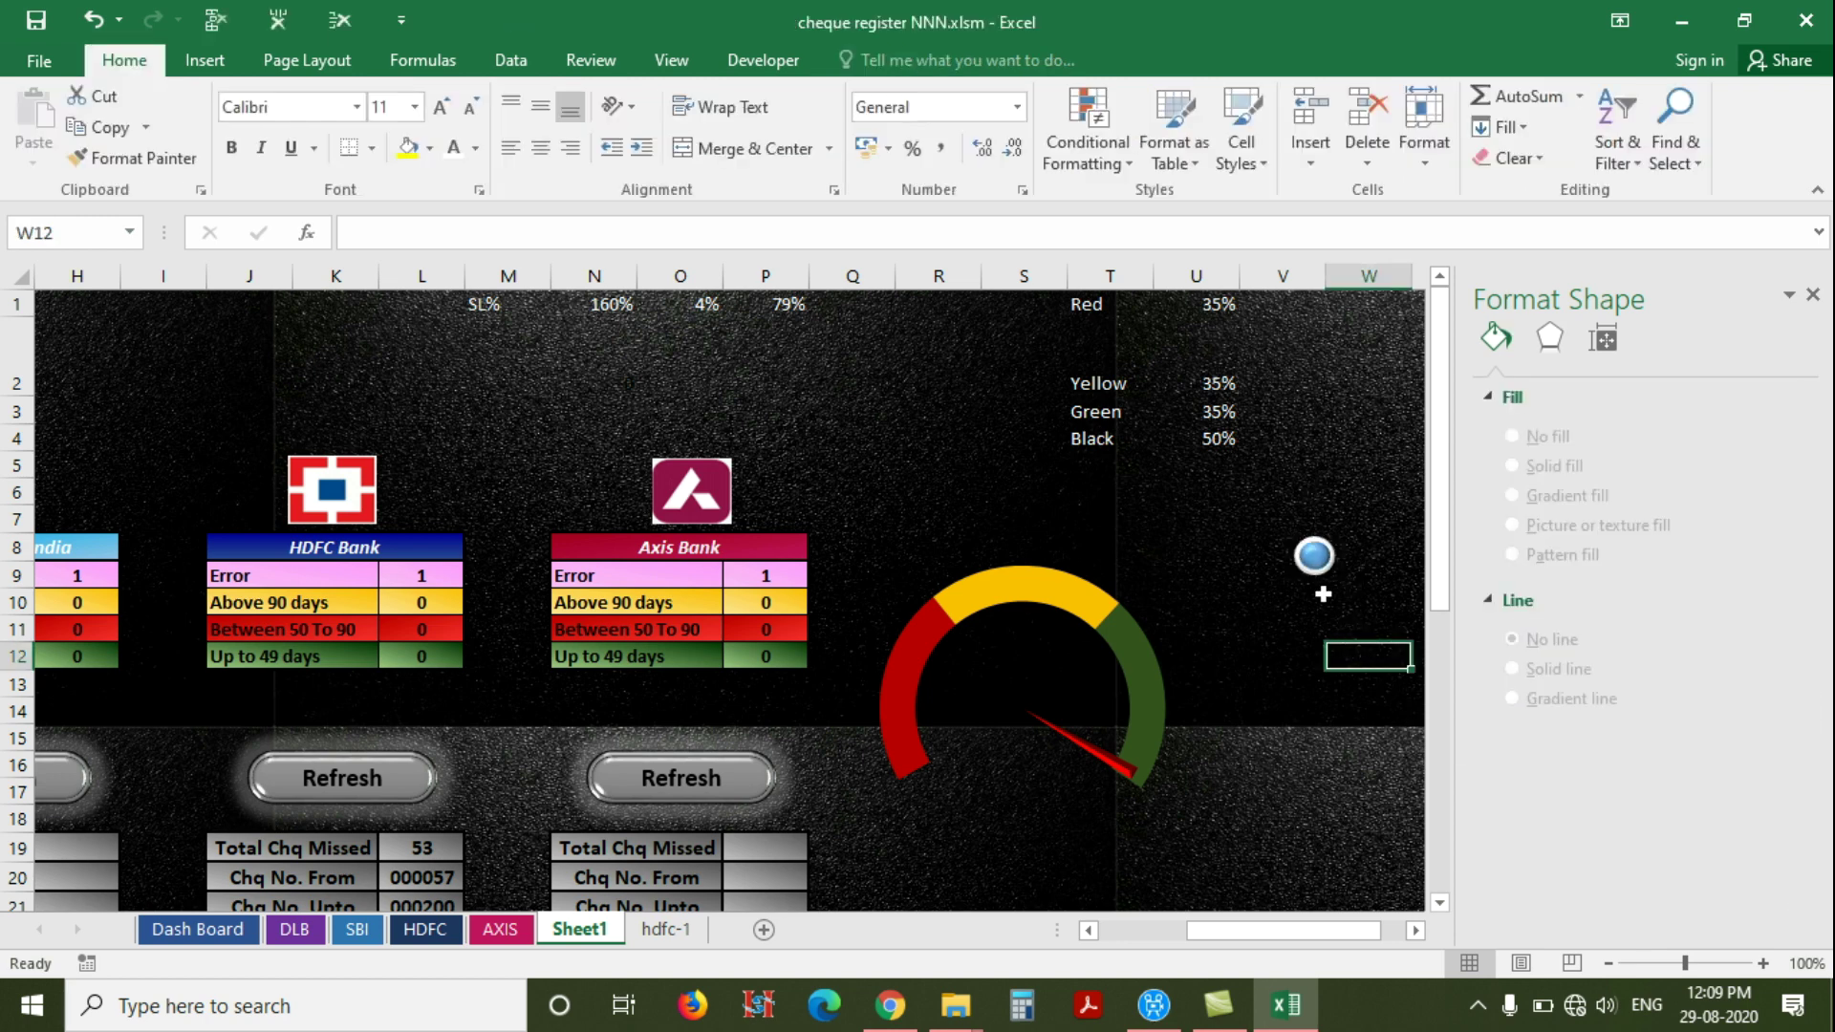
# Move the small oval onto the needle's pivot and align it to the centre and middle of the needle chart
pyautogui.click(1315, 553)
pyautogui.moveTo(1315, 552)
pyautogui.mouseDown()
pyautogui.moveTo(1176, 611)
pyautogui.moveTo(1122, 668)
pyautogui.moveTo(1035, 707)
pyautogui.mouseUp()
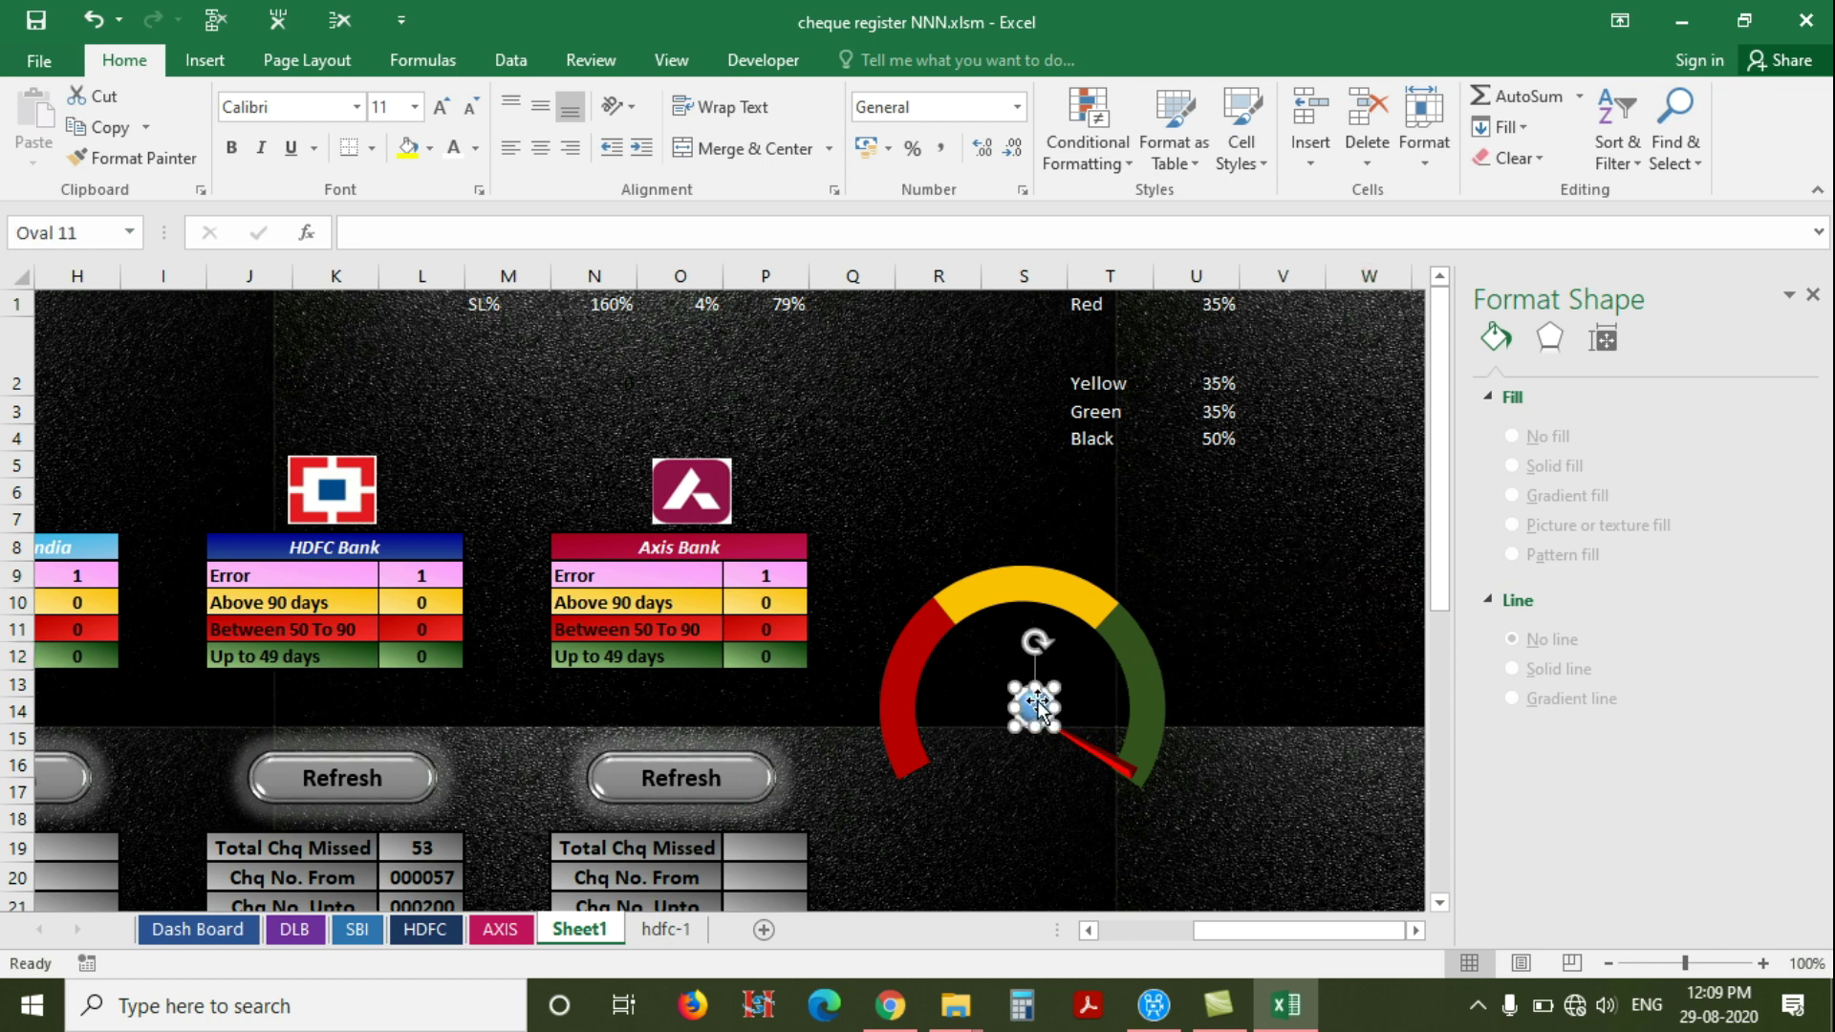
pyautogui.keyDown('ctrl'); pyautogui.click(1128, 760); pyautogui.keyUp('ctrl')
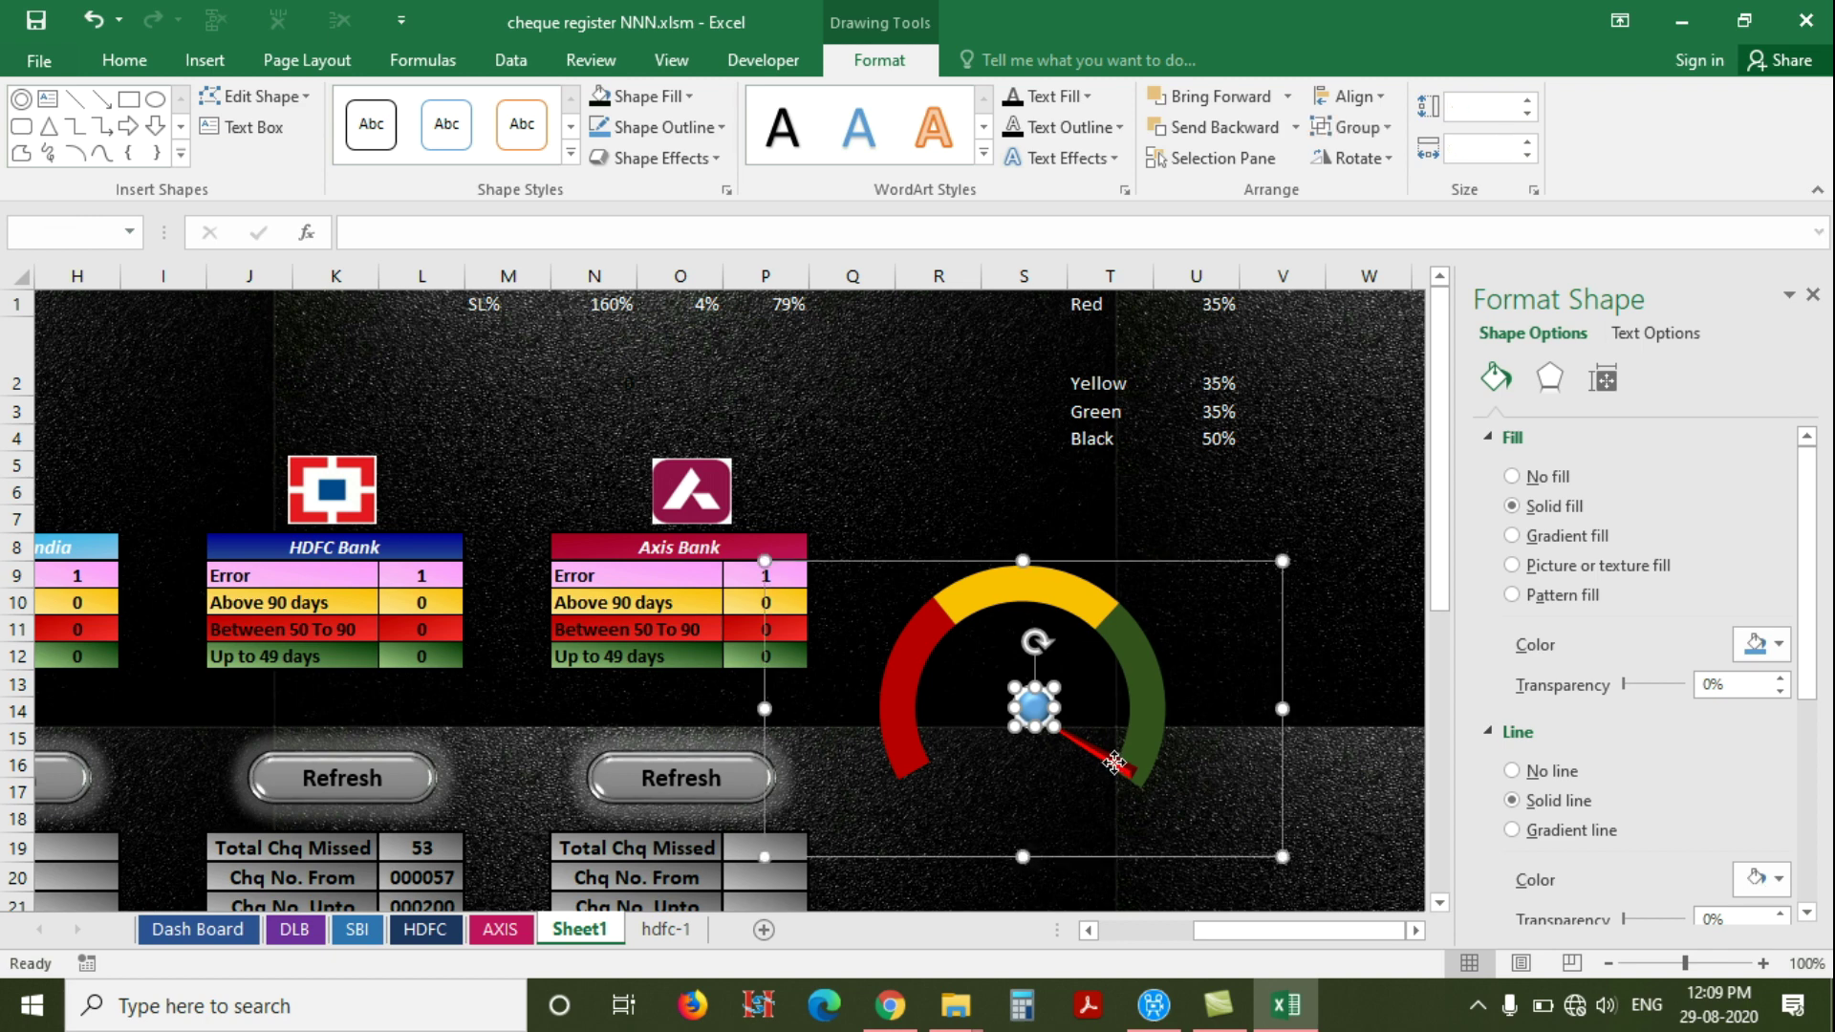
pyautogui.click(1348, 96)
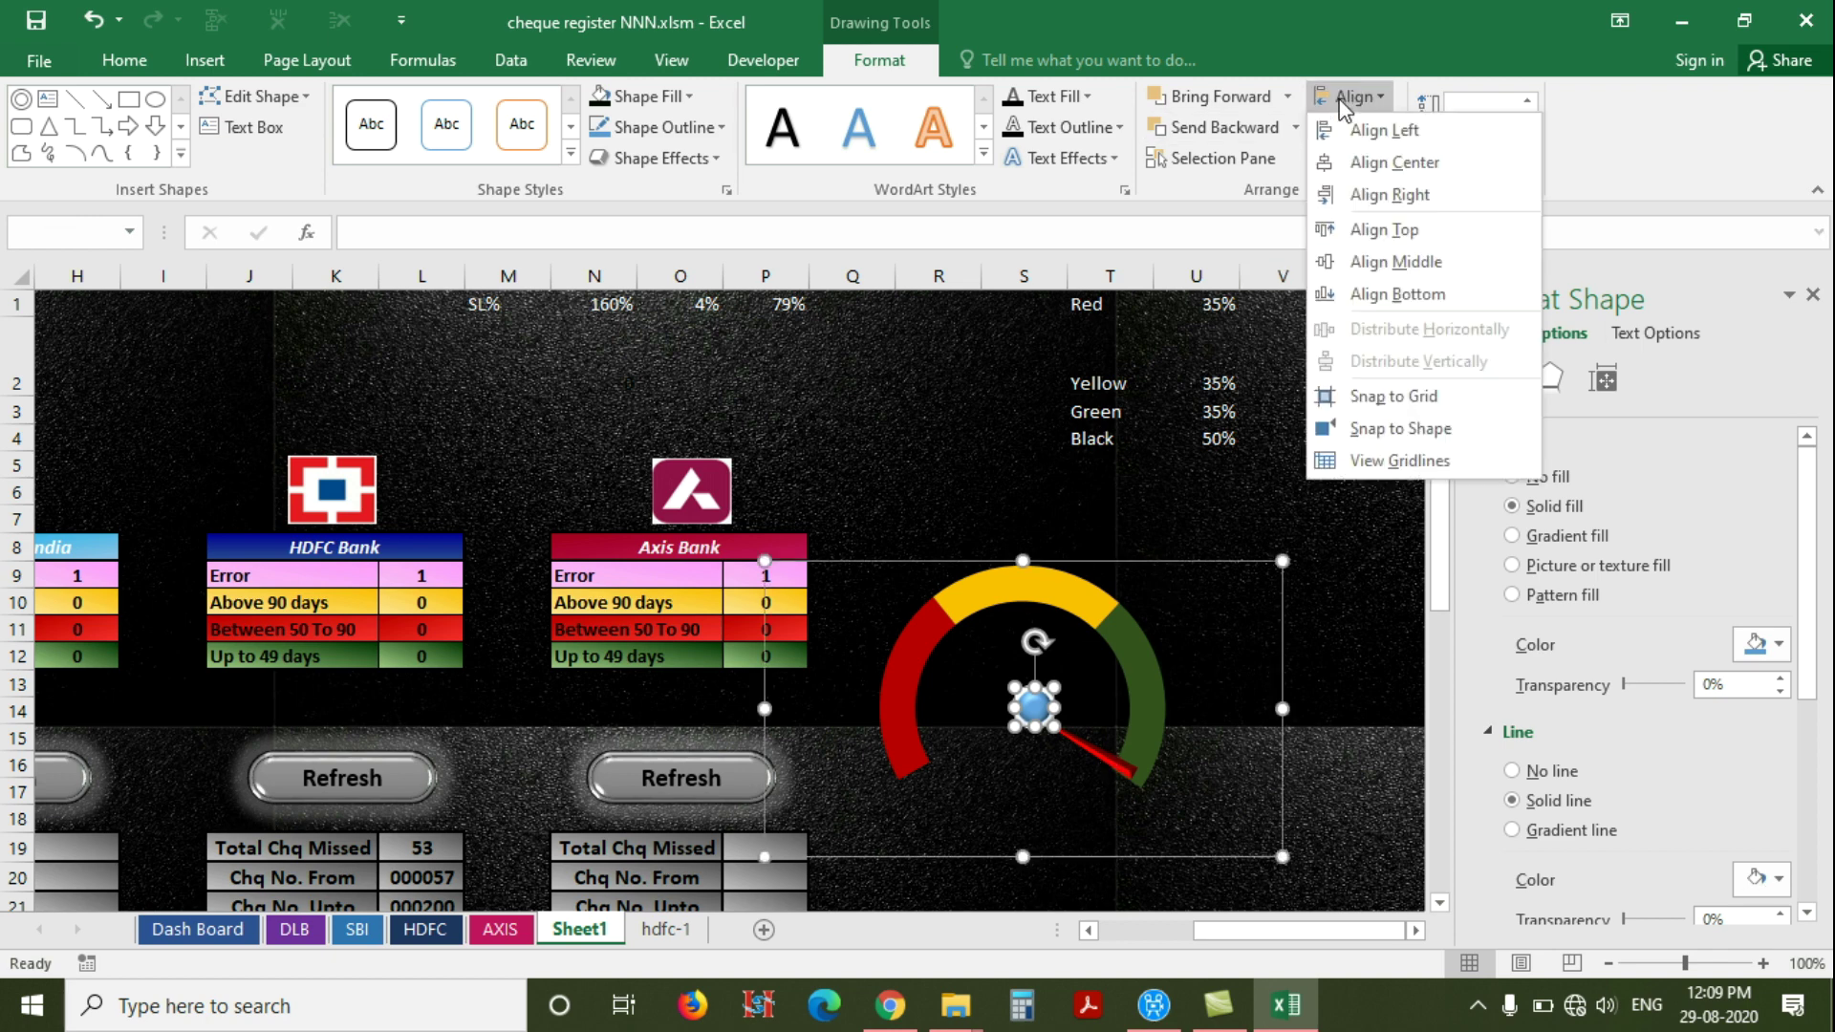
pyautogui.press('Escape')
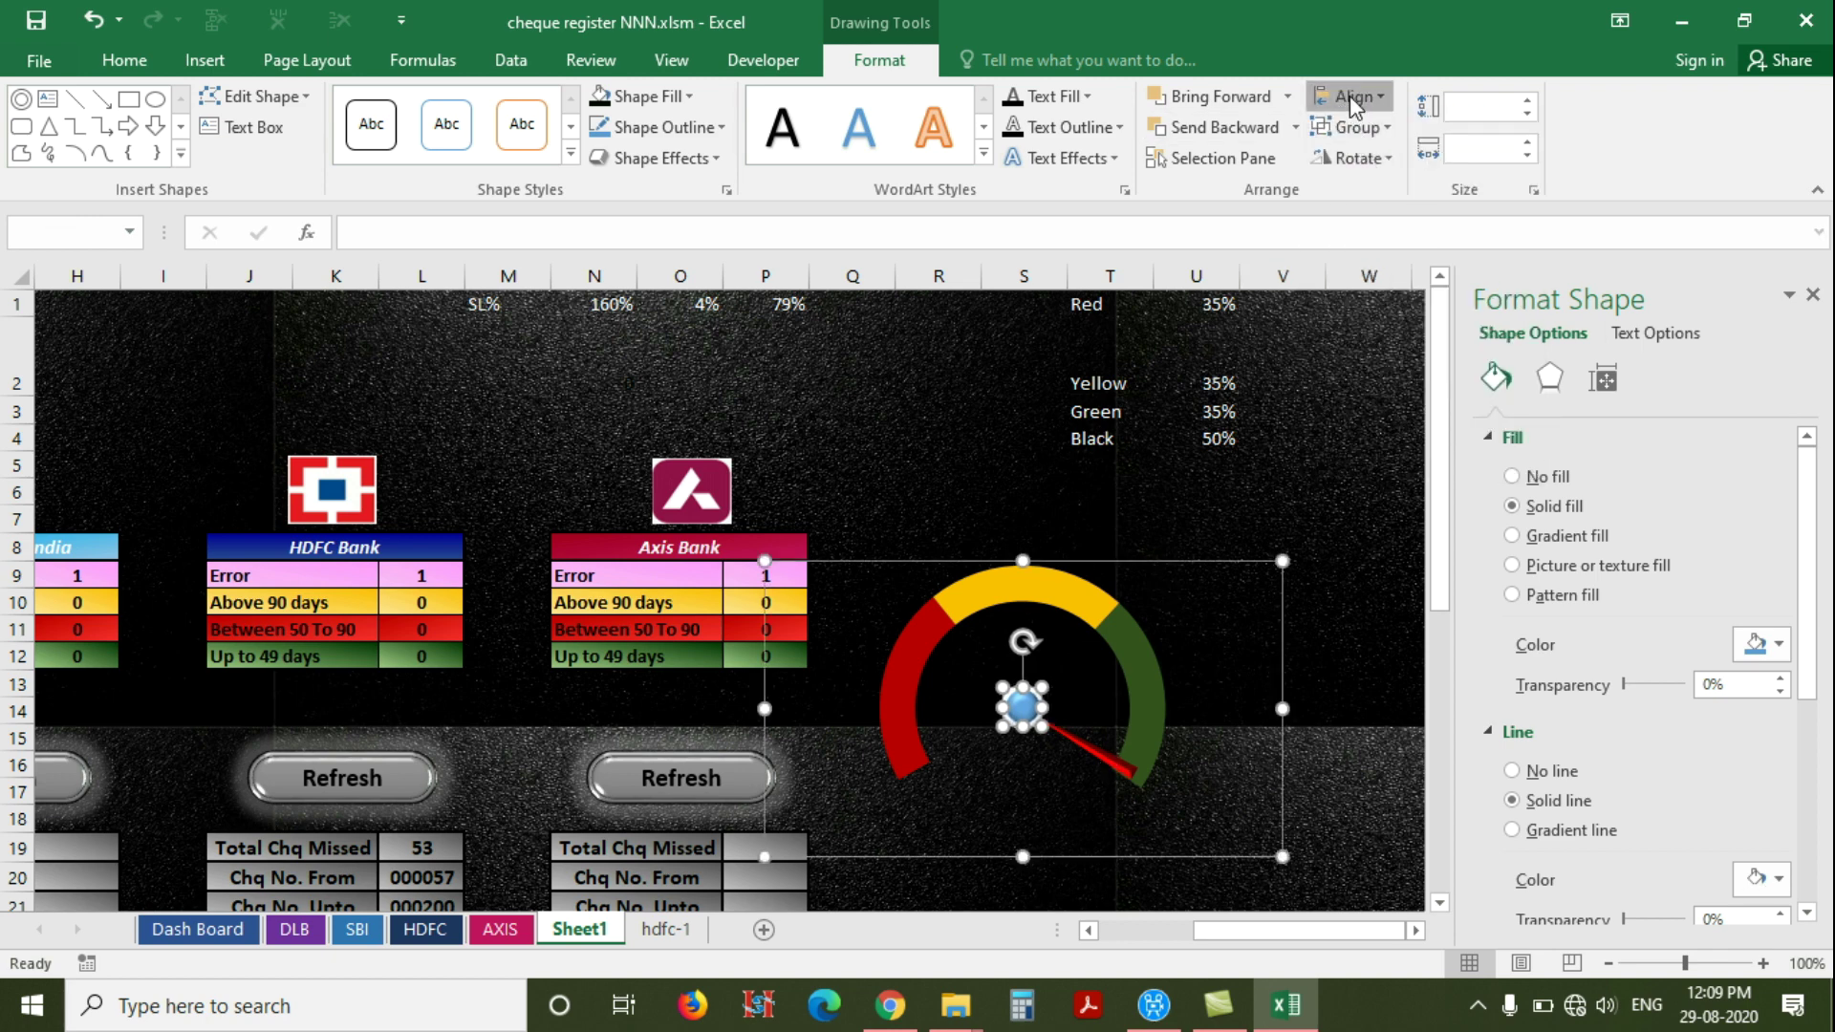
pyautogui.click(1350, 97)
pyautogui.click(1376, 262)
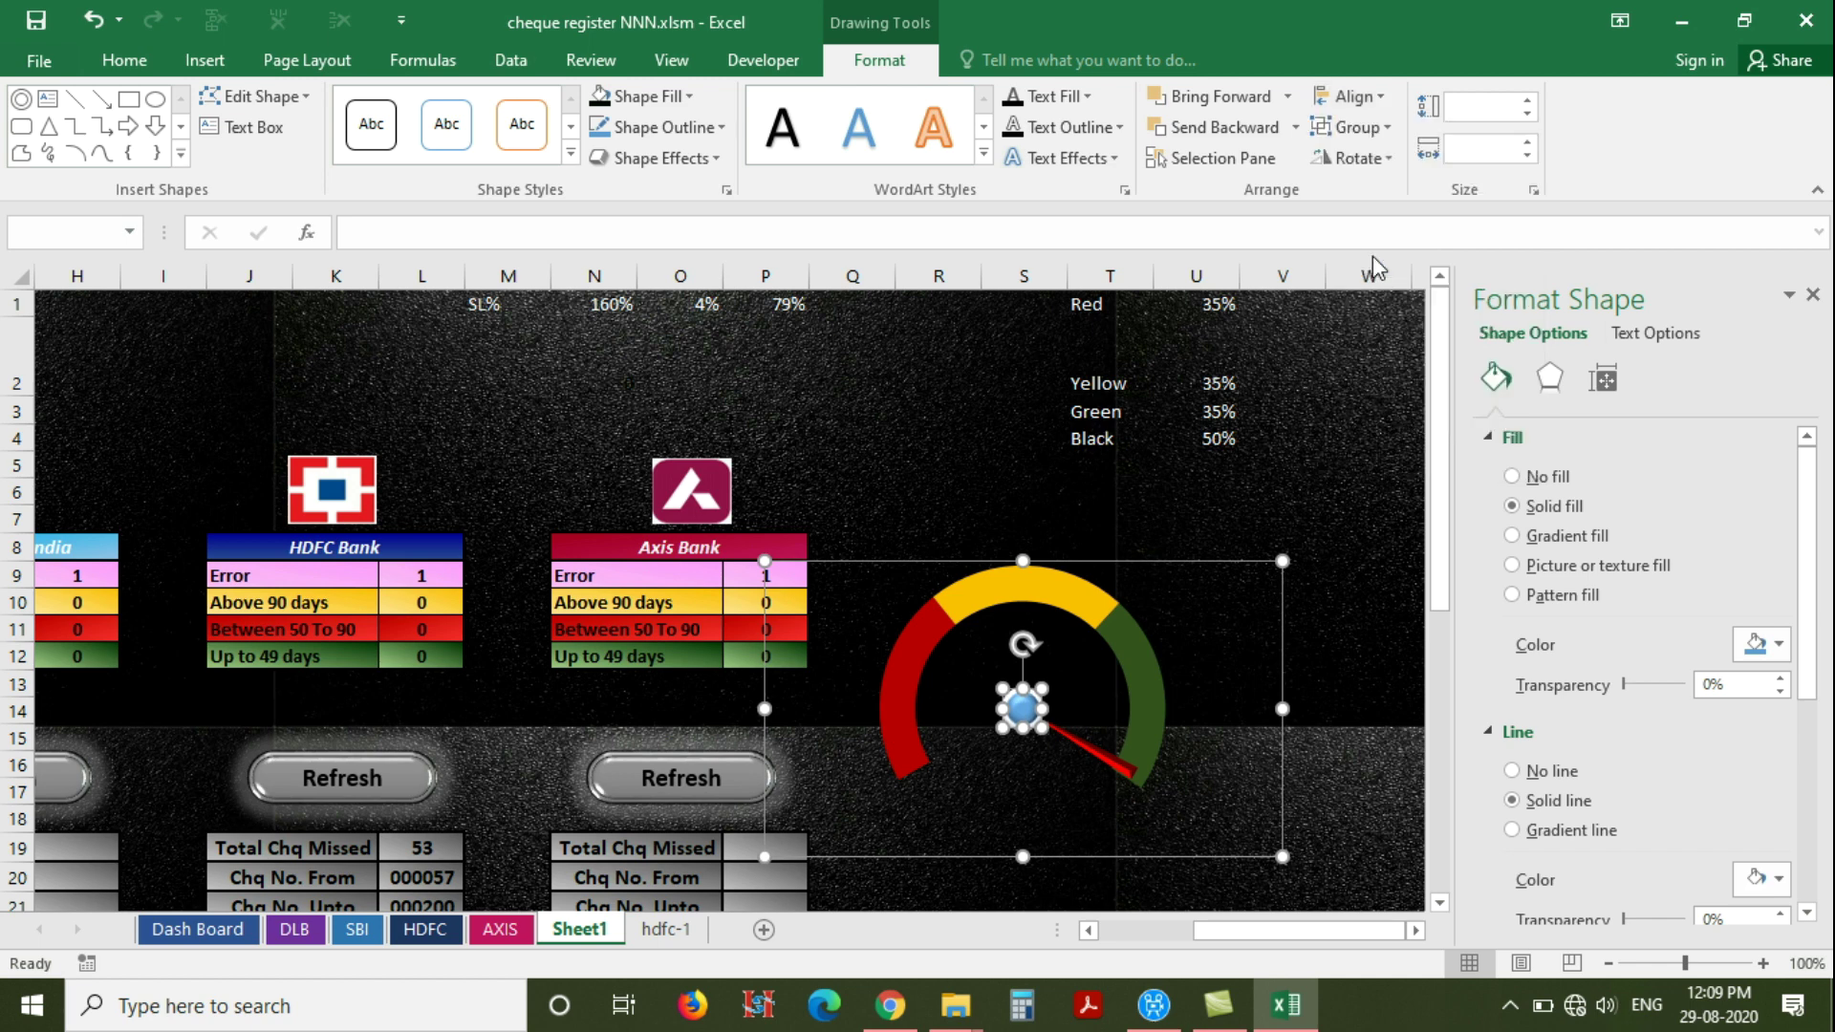
pyautogui.click(1355, 467)
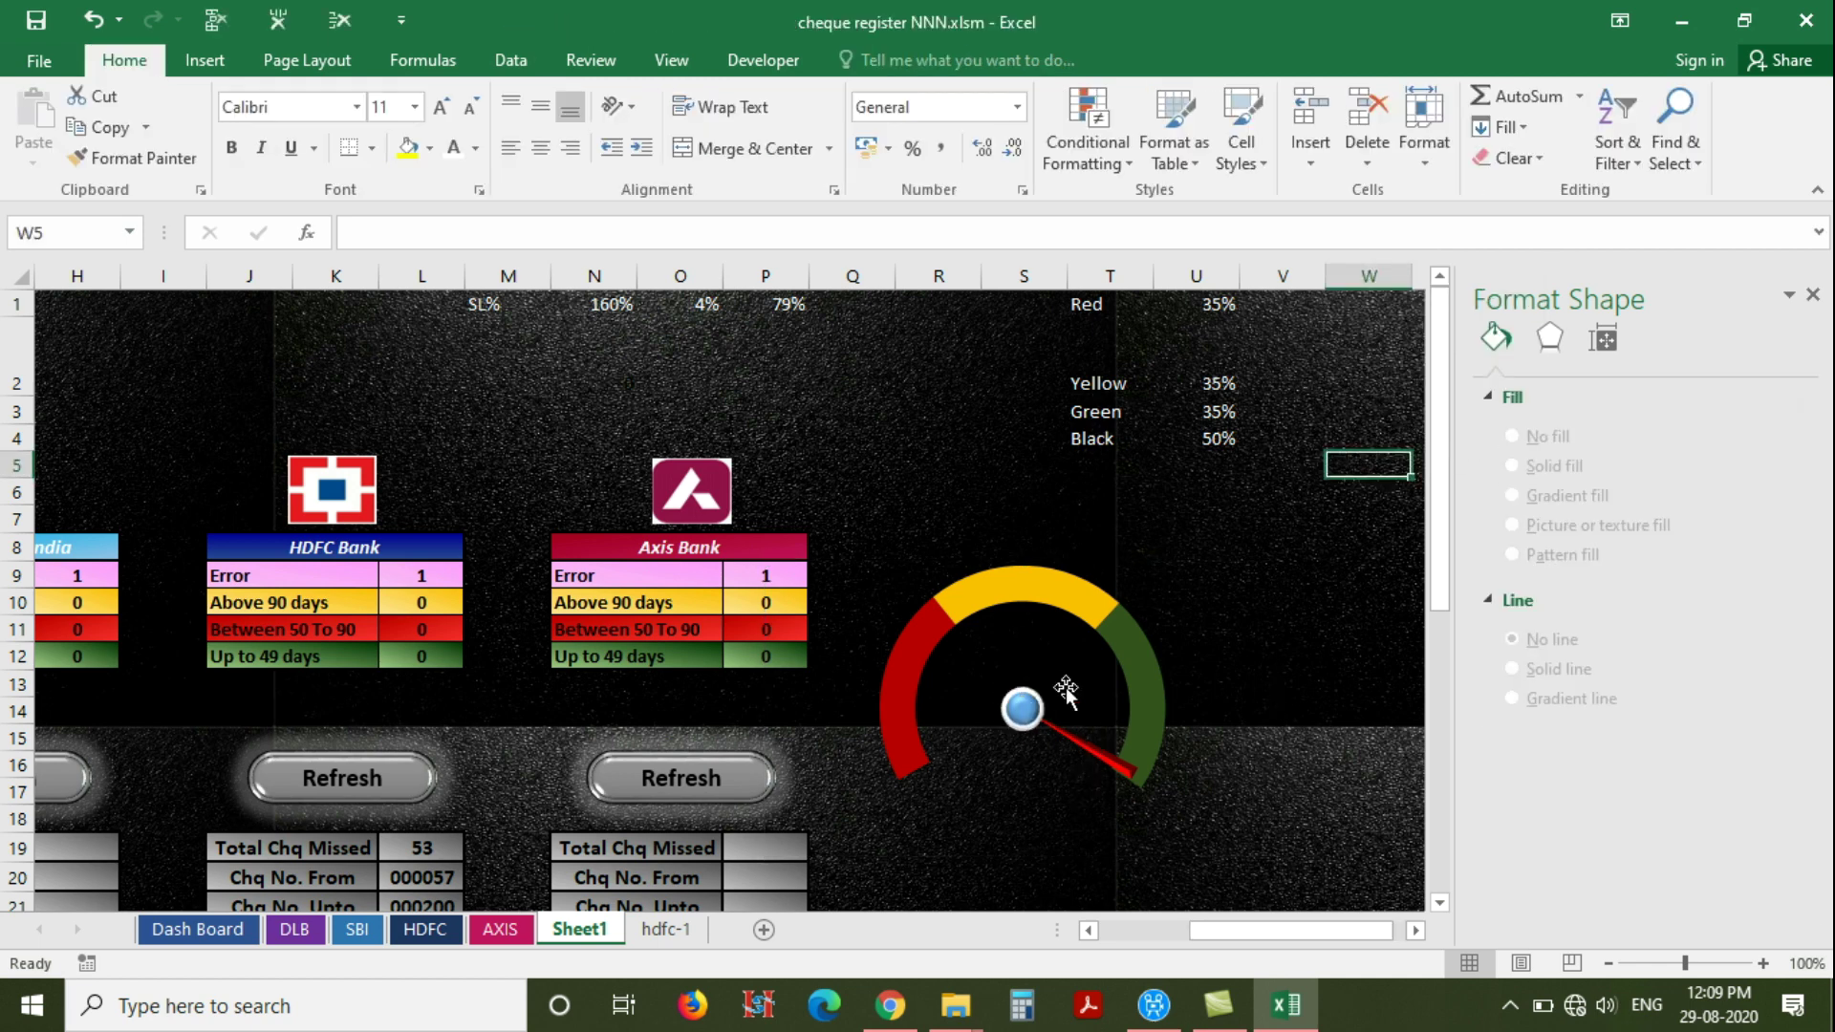
pyautogui.click(1812, 294)
# Set the SL% needle value in N1 to 0%
pyautogui.click(631, 304)
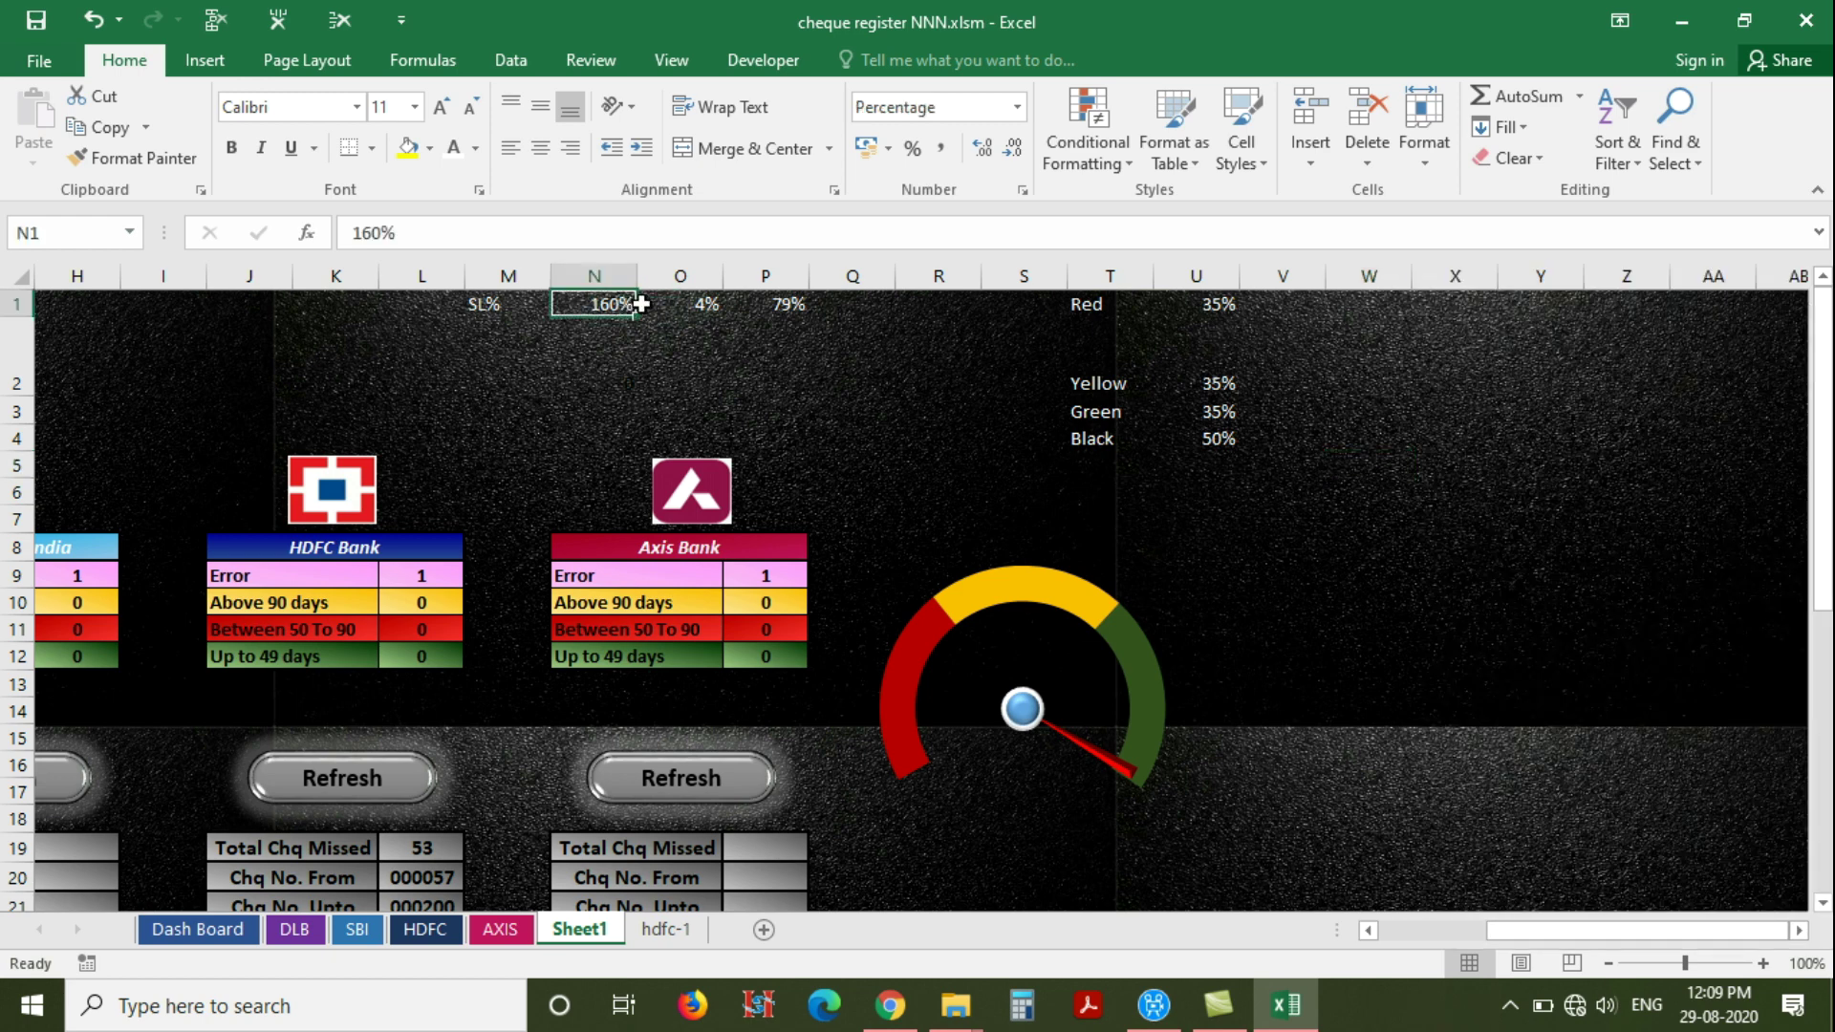
pyautogui.write('0')
pyautogui.press('Return')
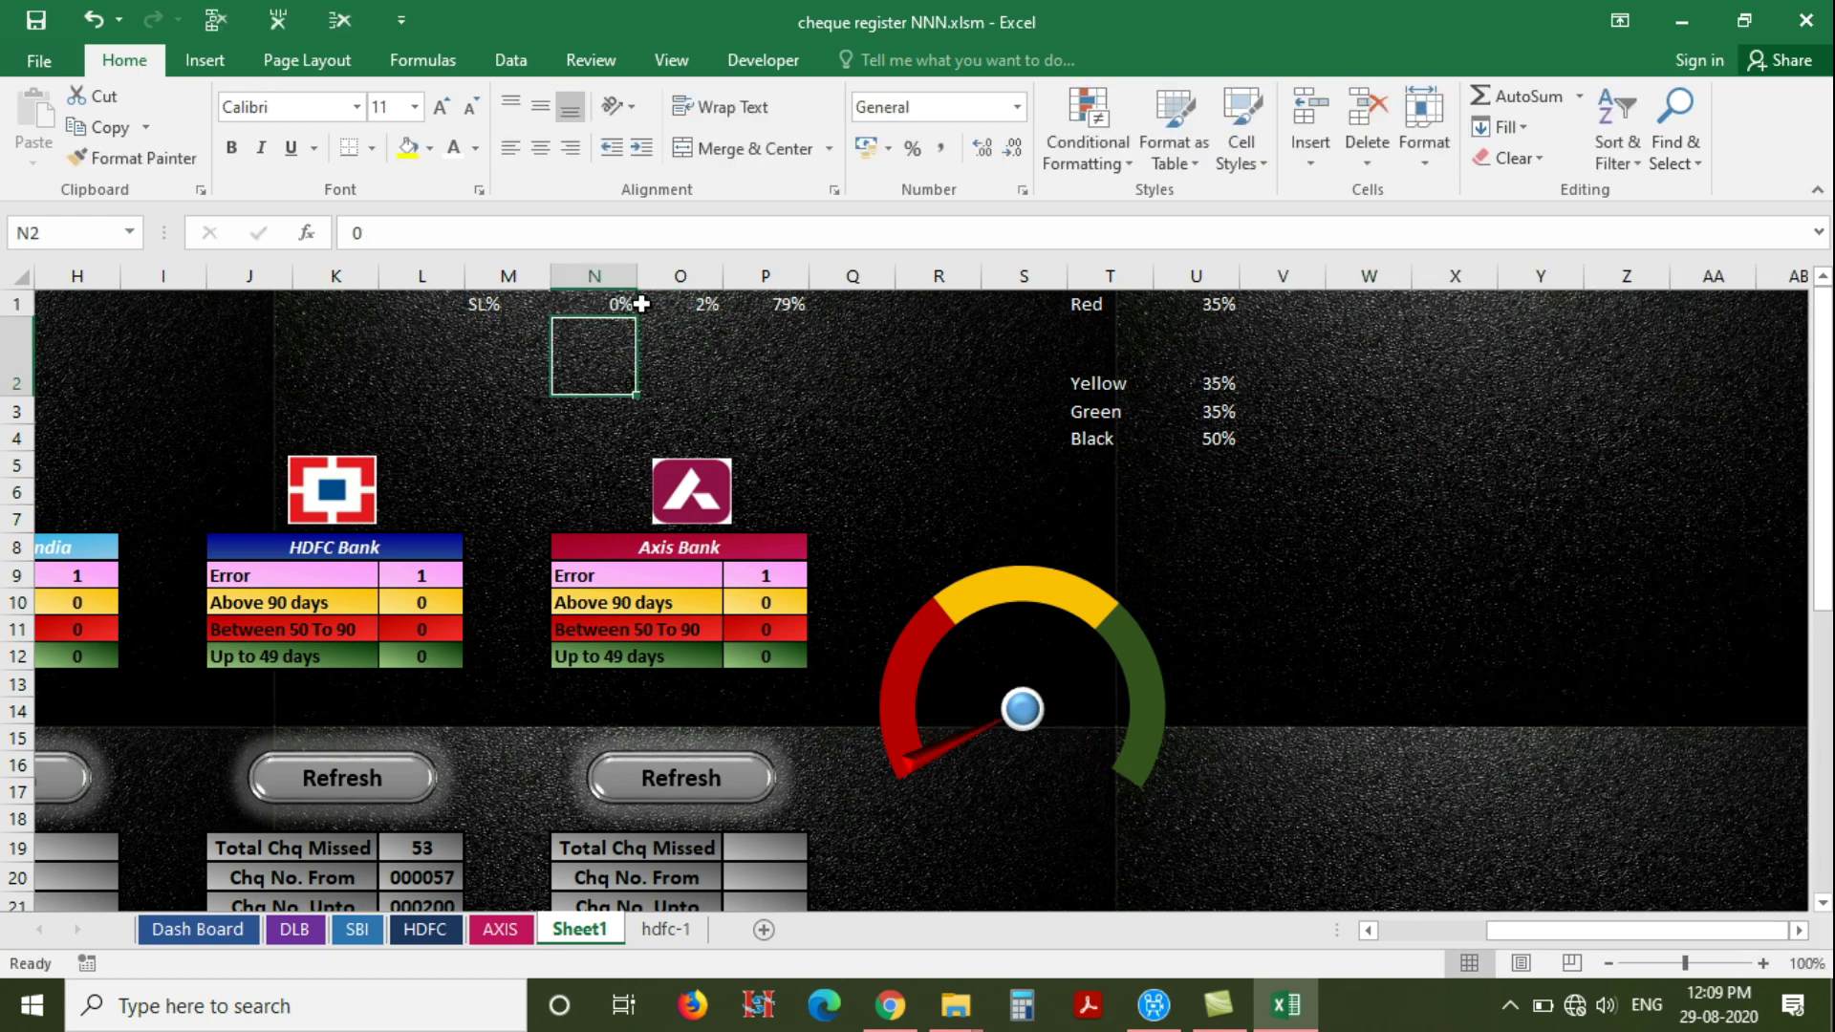
# Set the SL% needle value in N1 to 150%
pyautogui.click(639, 304)
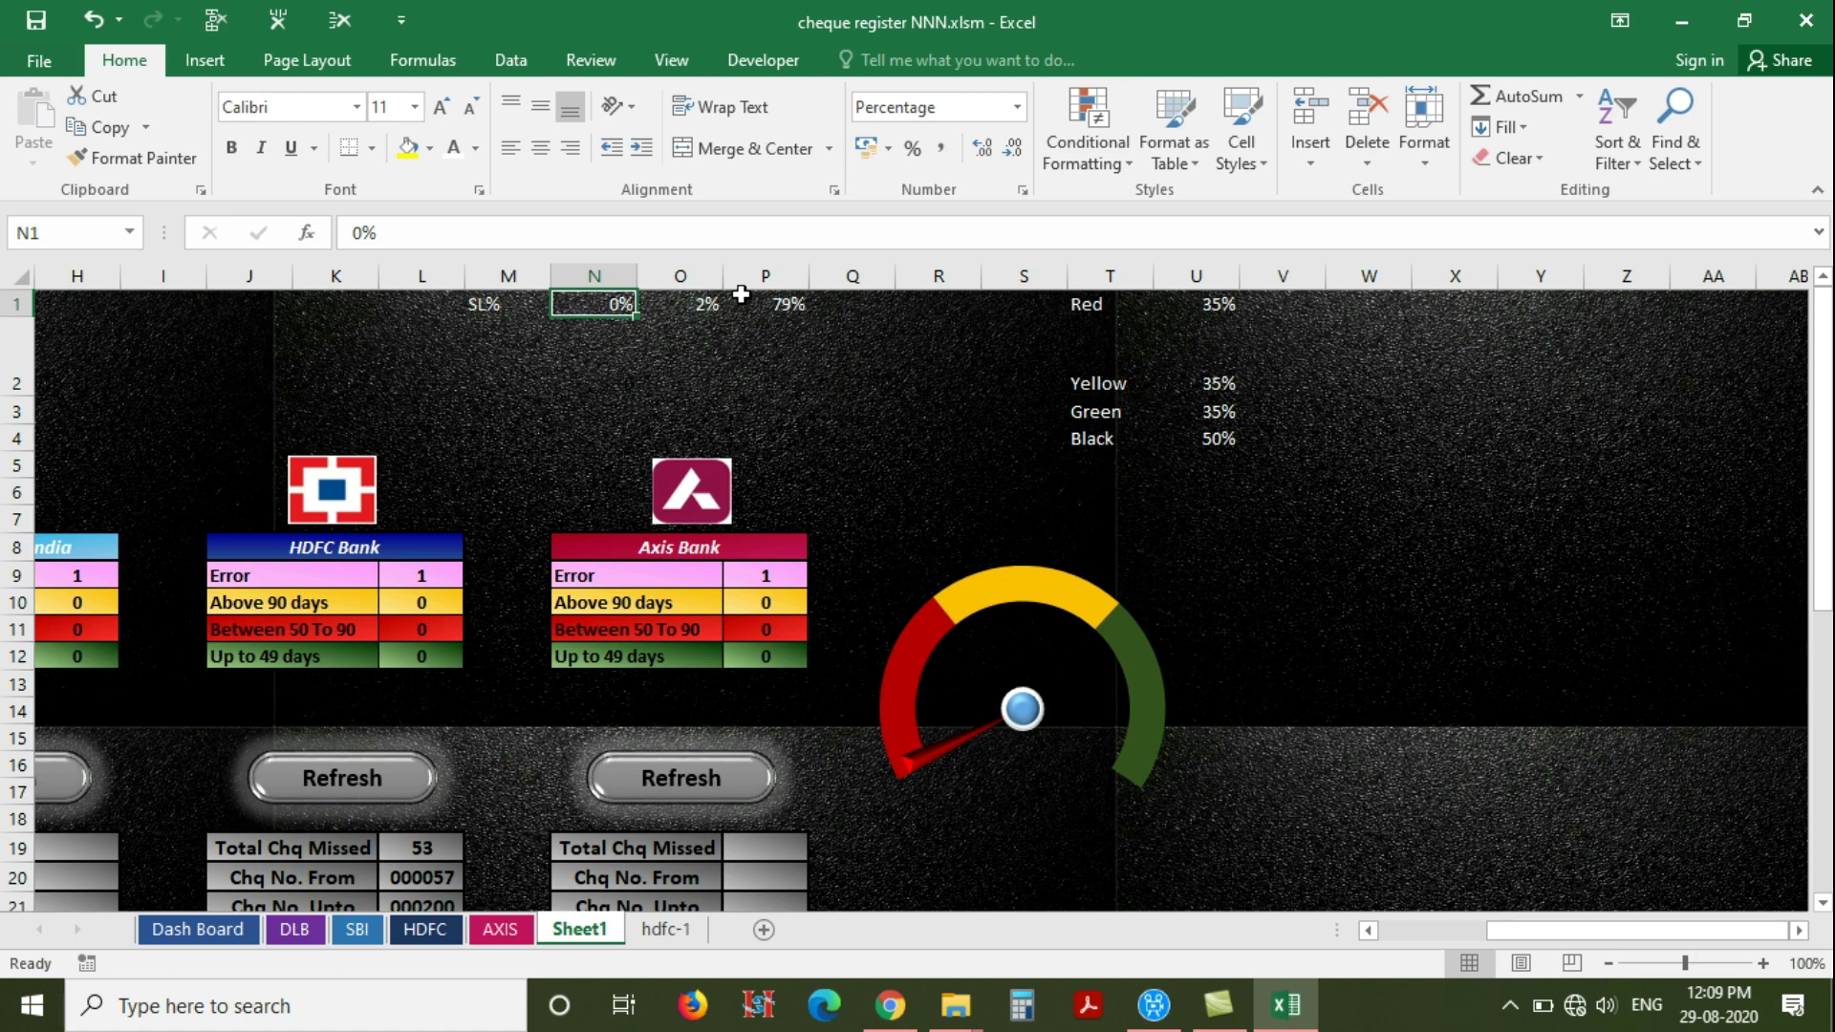
pyautogui.write('150')
pyautogui.press('Return')
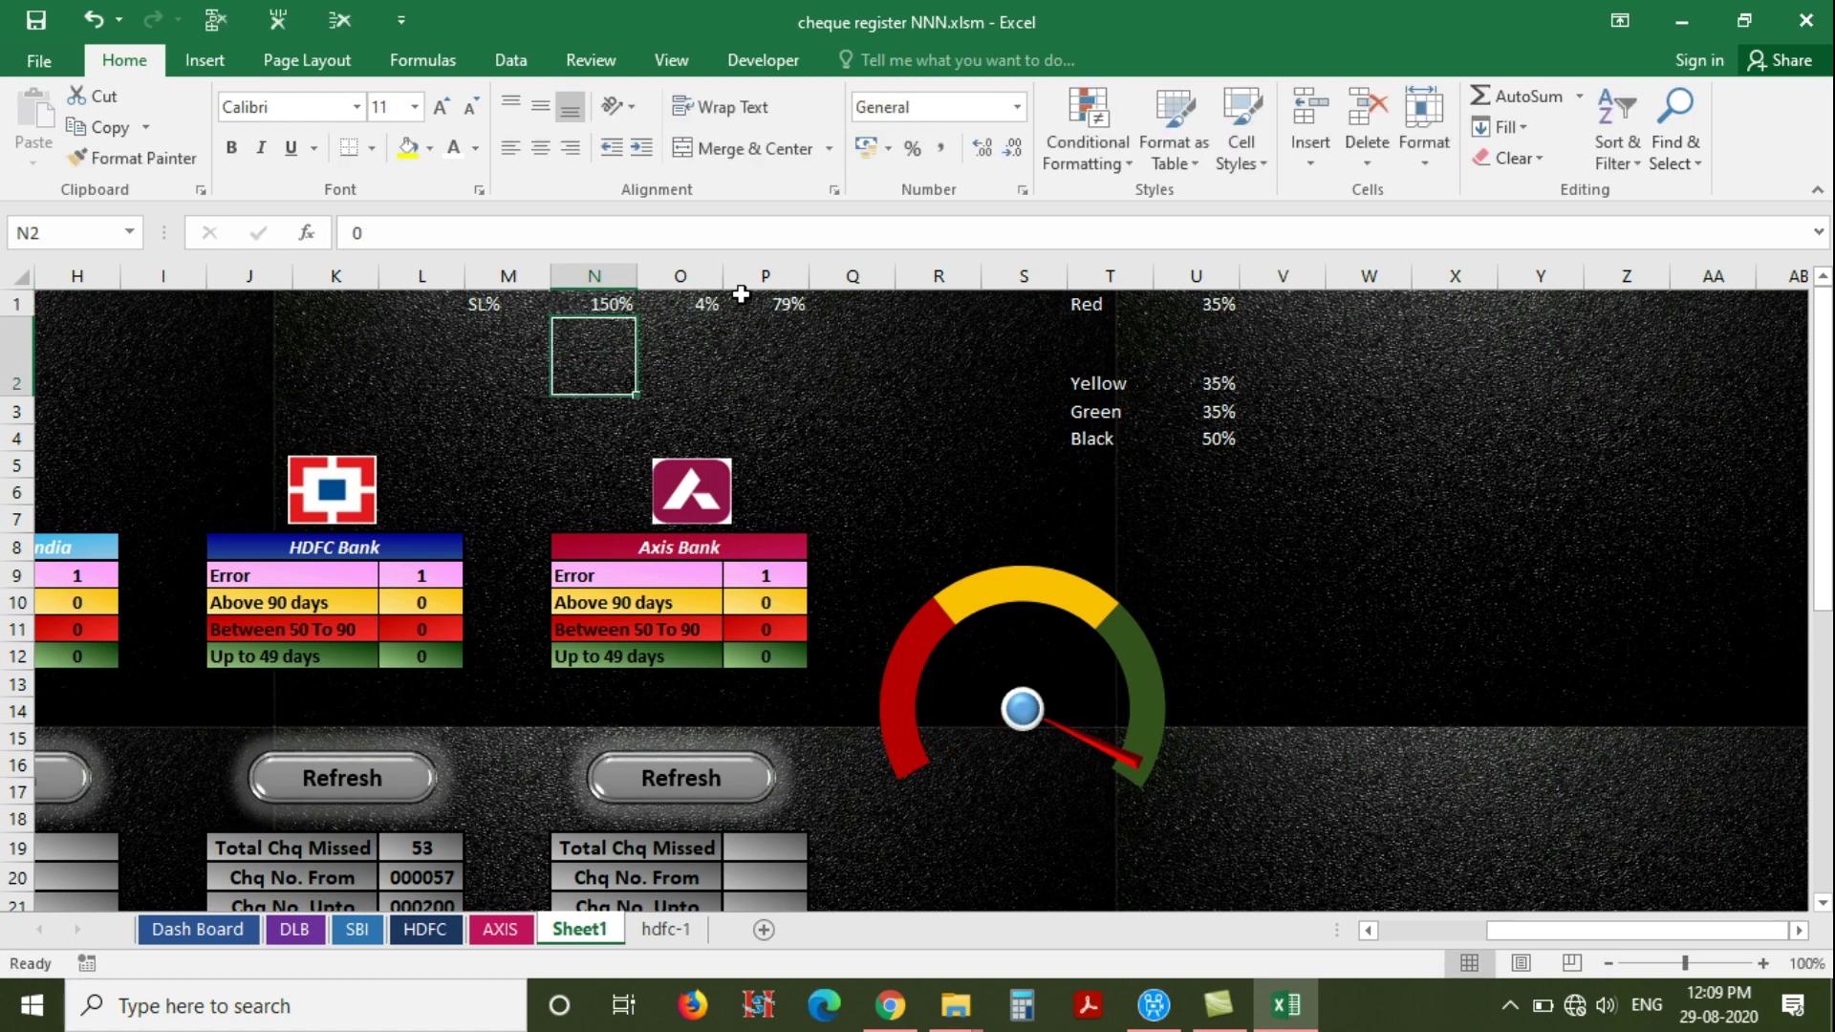
# Set the SL% needle value in N1 to 160%
pyautogui.click(619, 304)
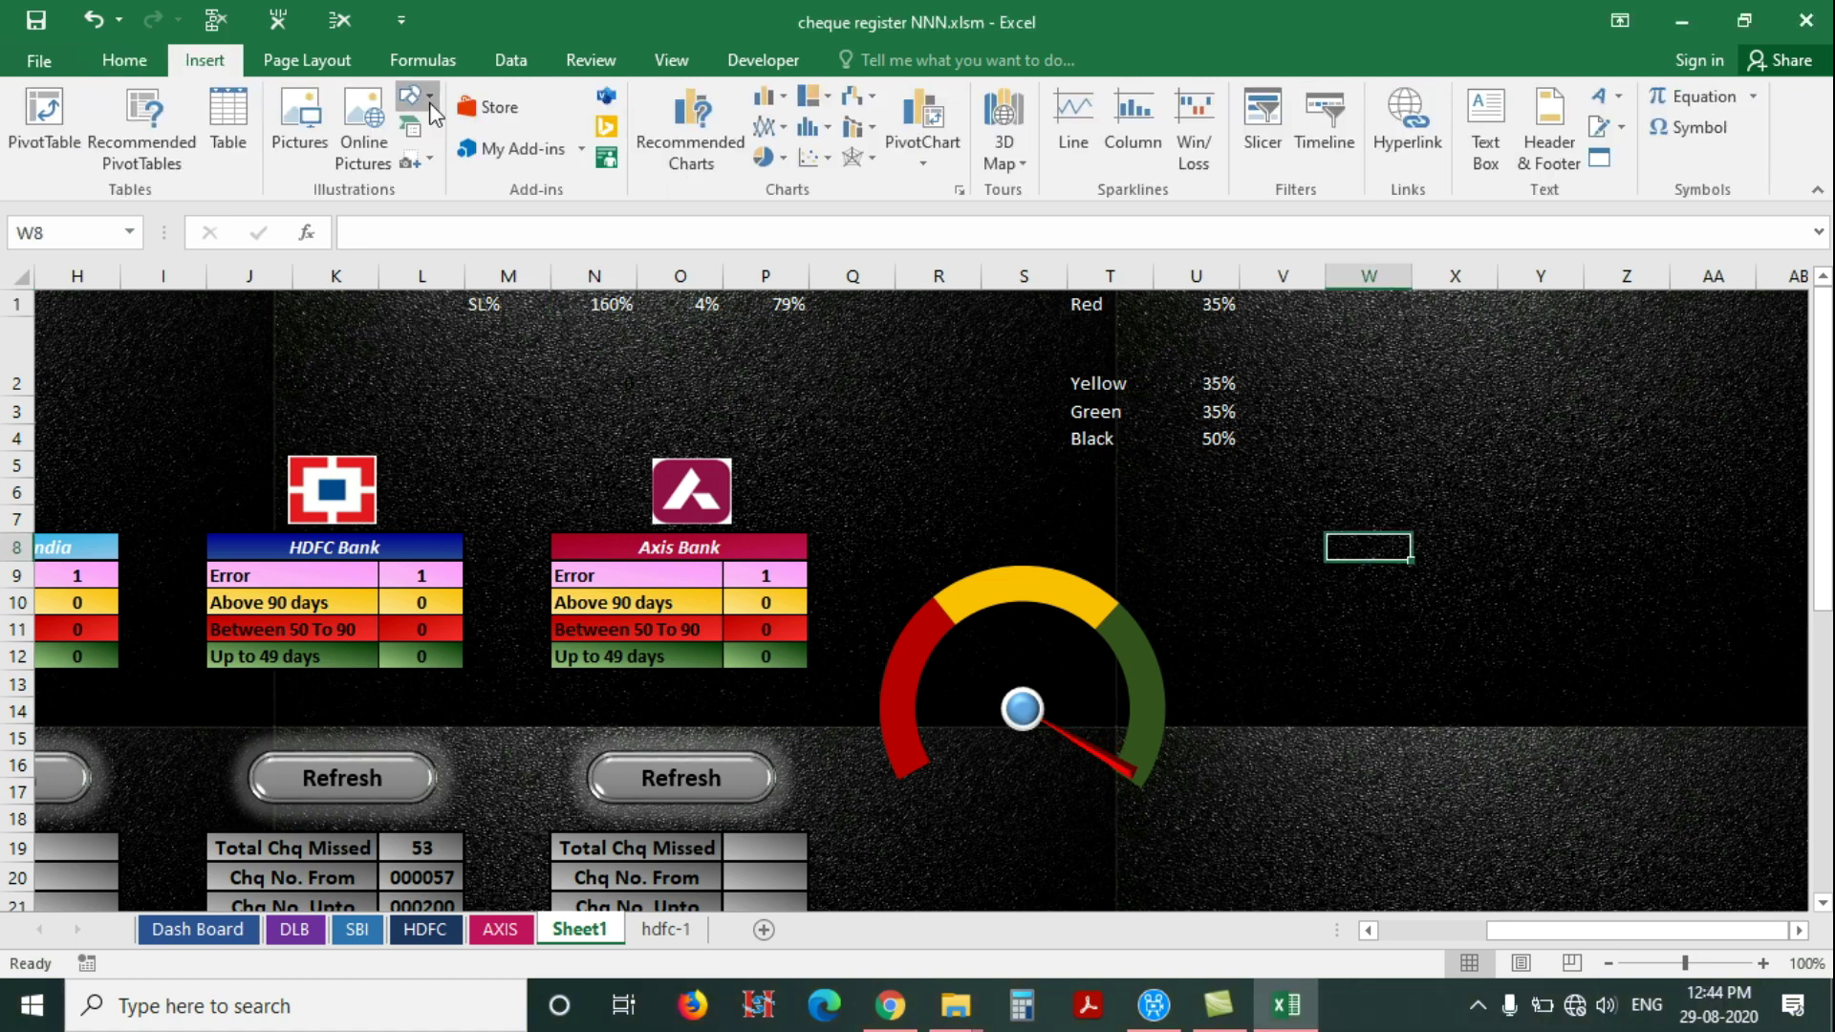
# Draw a donut shape about 5.1 cm across in the empty area beside the gauge and make its ring thinner
pyautogui.click(430, 96)
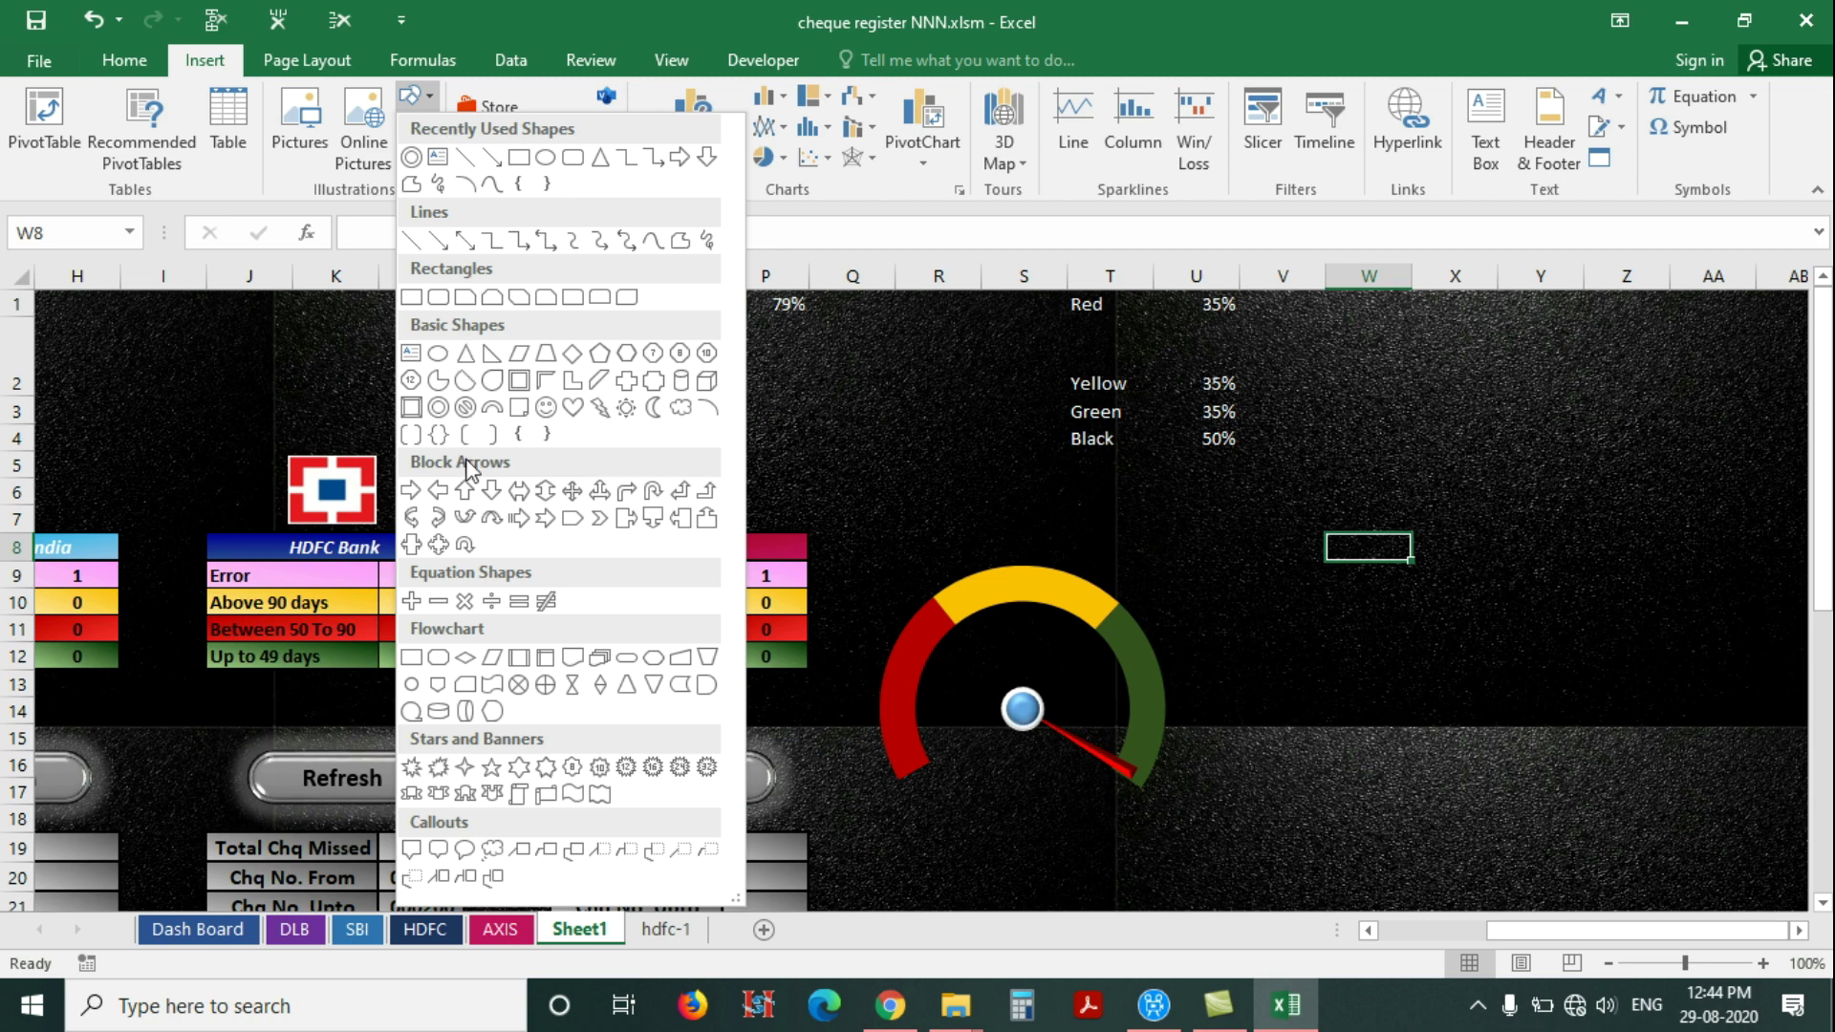
pyautogui.click(438, 409)
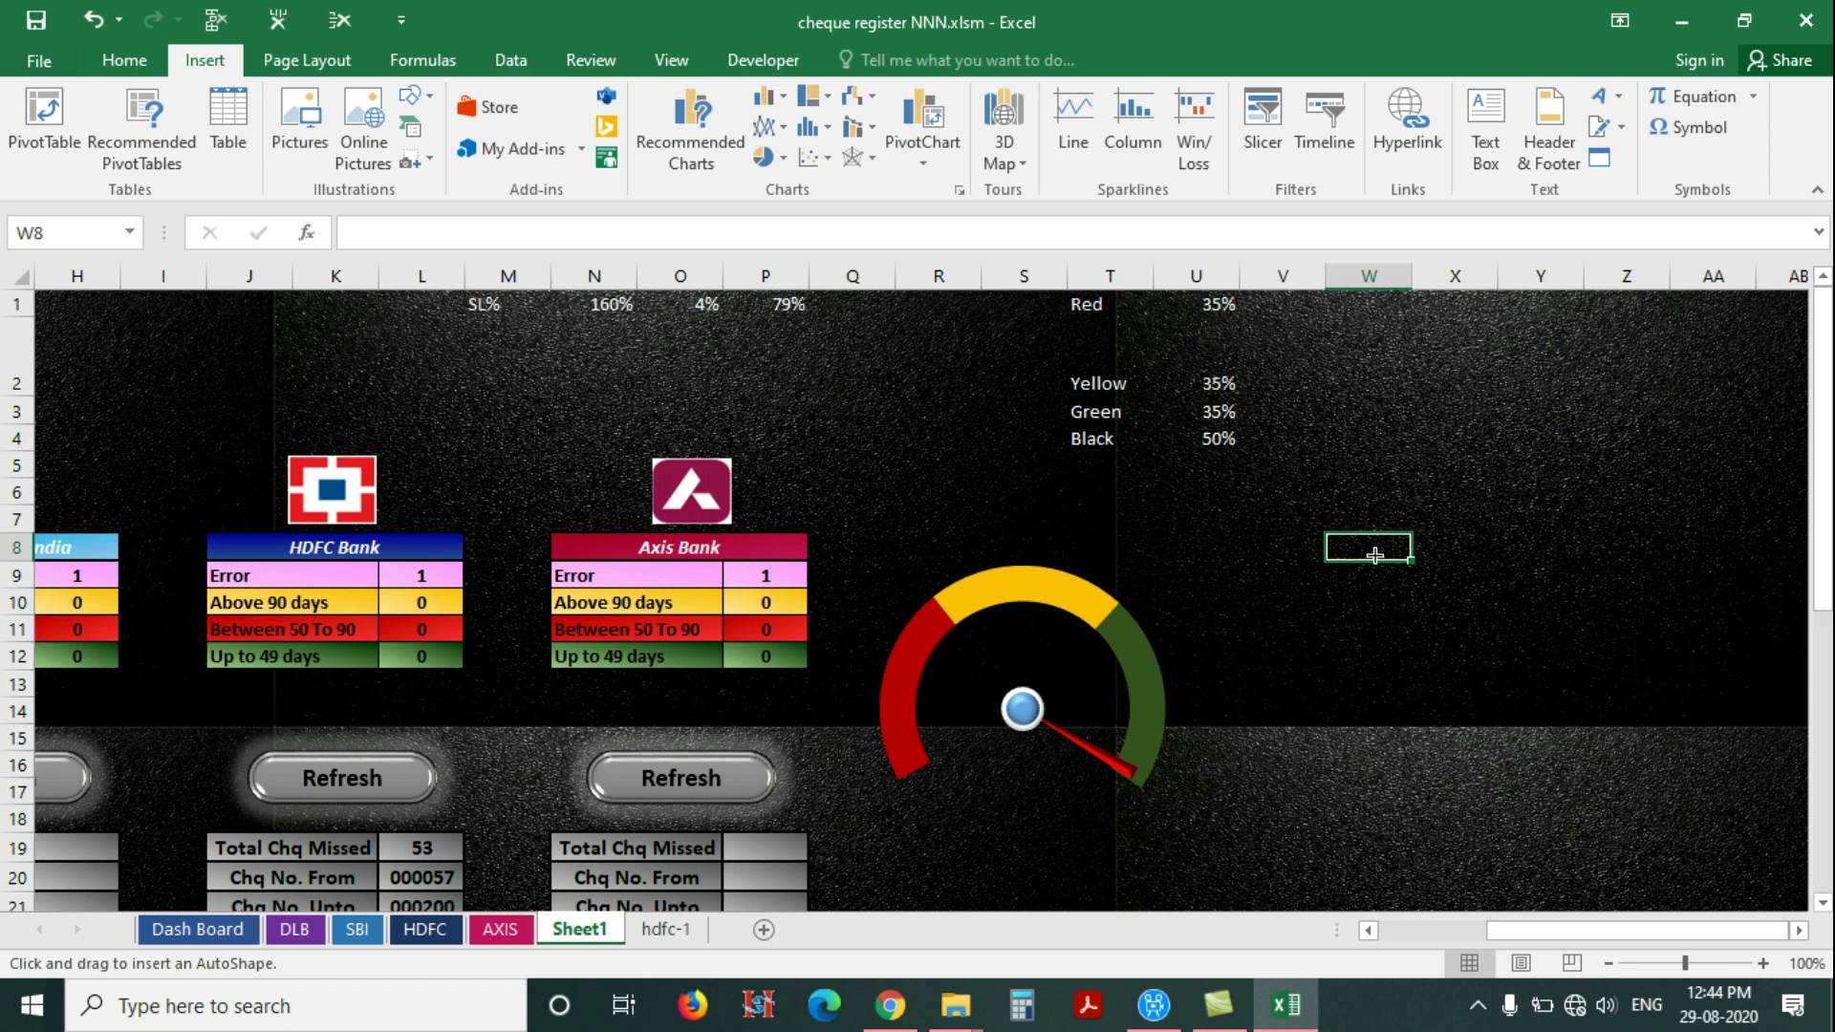
pyautogui.moveTo(1339, 528)
pyautogui.mouseDown()
pyautogui.moveTo(1482, 647)
pyautogui.moveTo(1540, 770)
pyautogui.moveTo(1602, 787)
pyautogui.moveTo(1585, 782)
pyautogui.mouseUp()
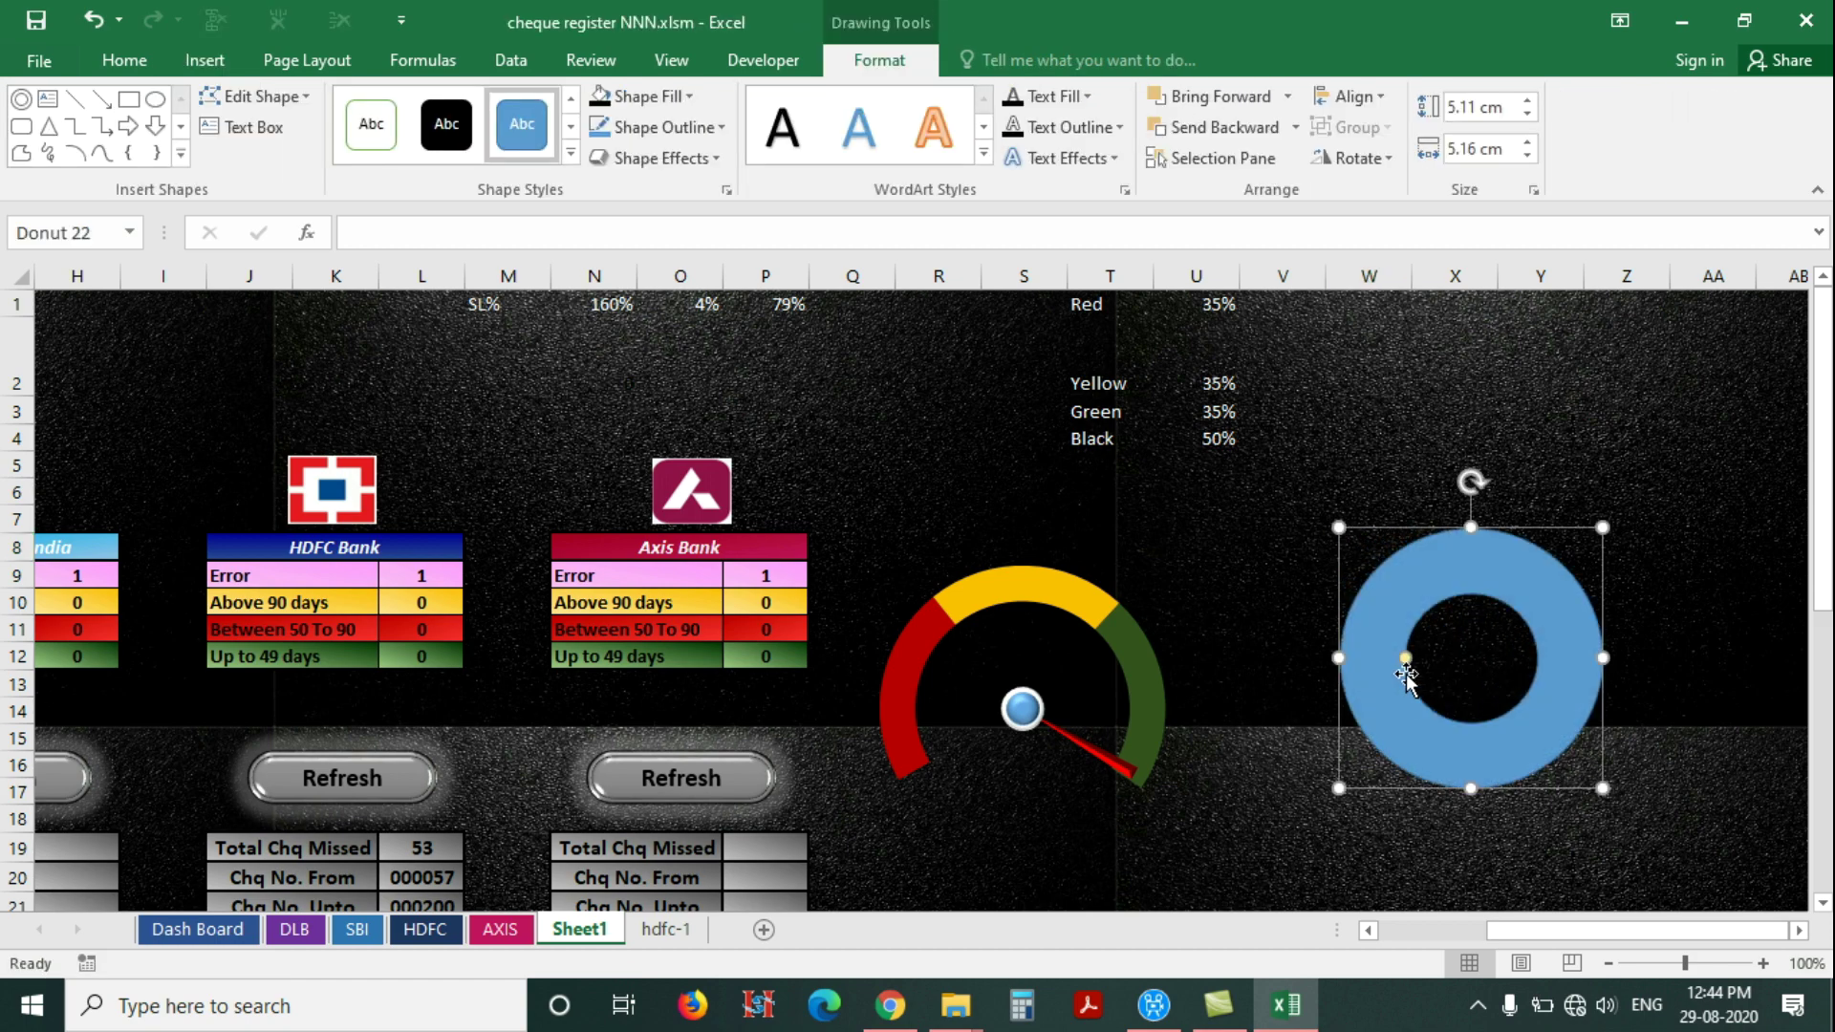
pyautogui.moveTo(1403, 664); pyautogui.dragTo(1362, 661)
pyautogui.click(1374, 669)
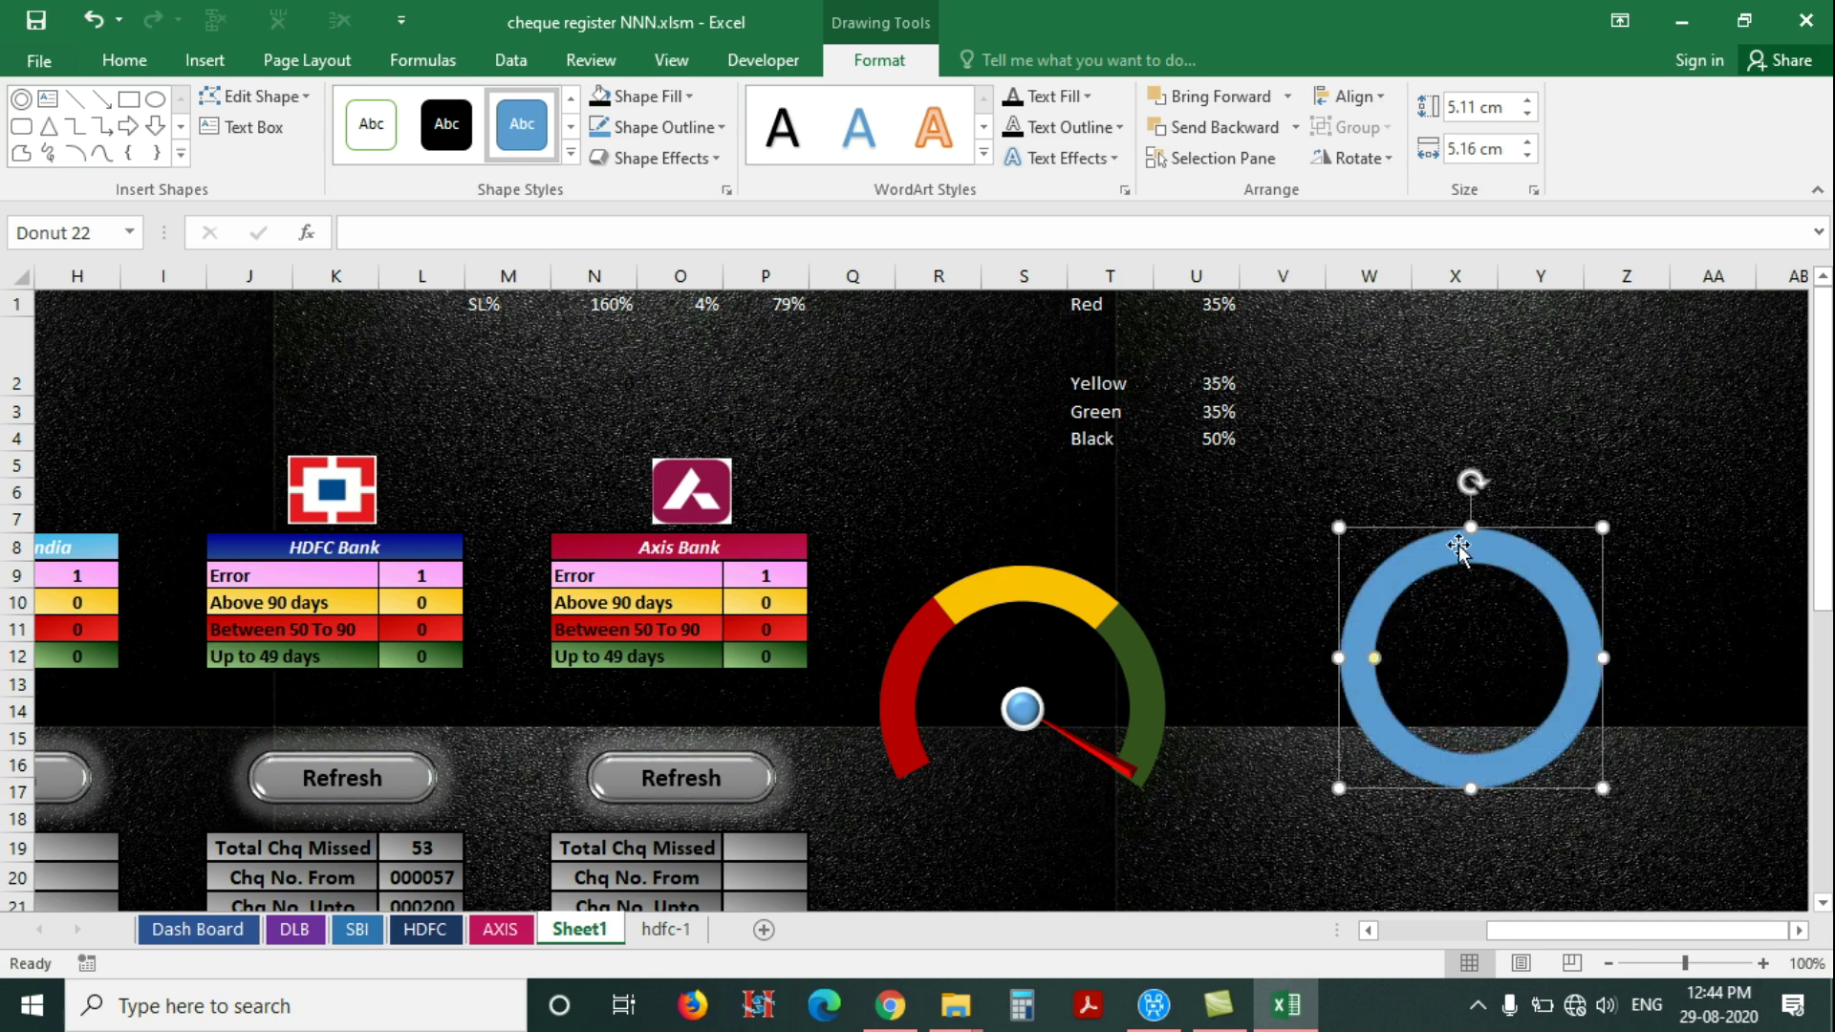
# Move the donut shape over the gauge and enlarge it to about 7.33 by 7.54 cm so it encircles the coloured arc
pyautogui.moveTo(1339, 525); pyautogui.dragTo(1298, 486)
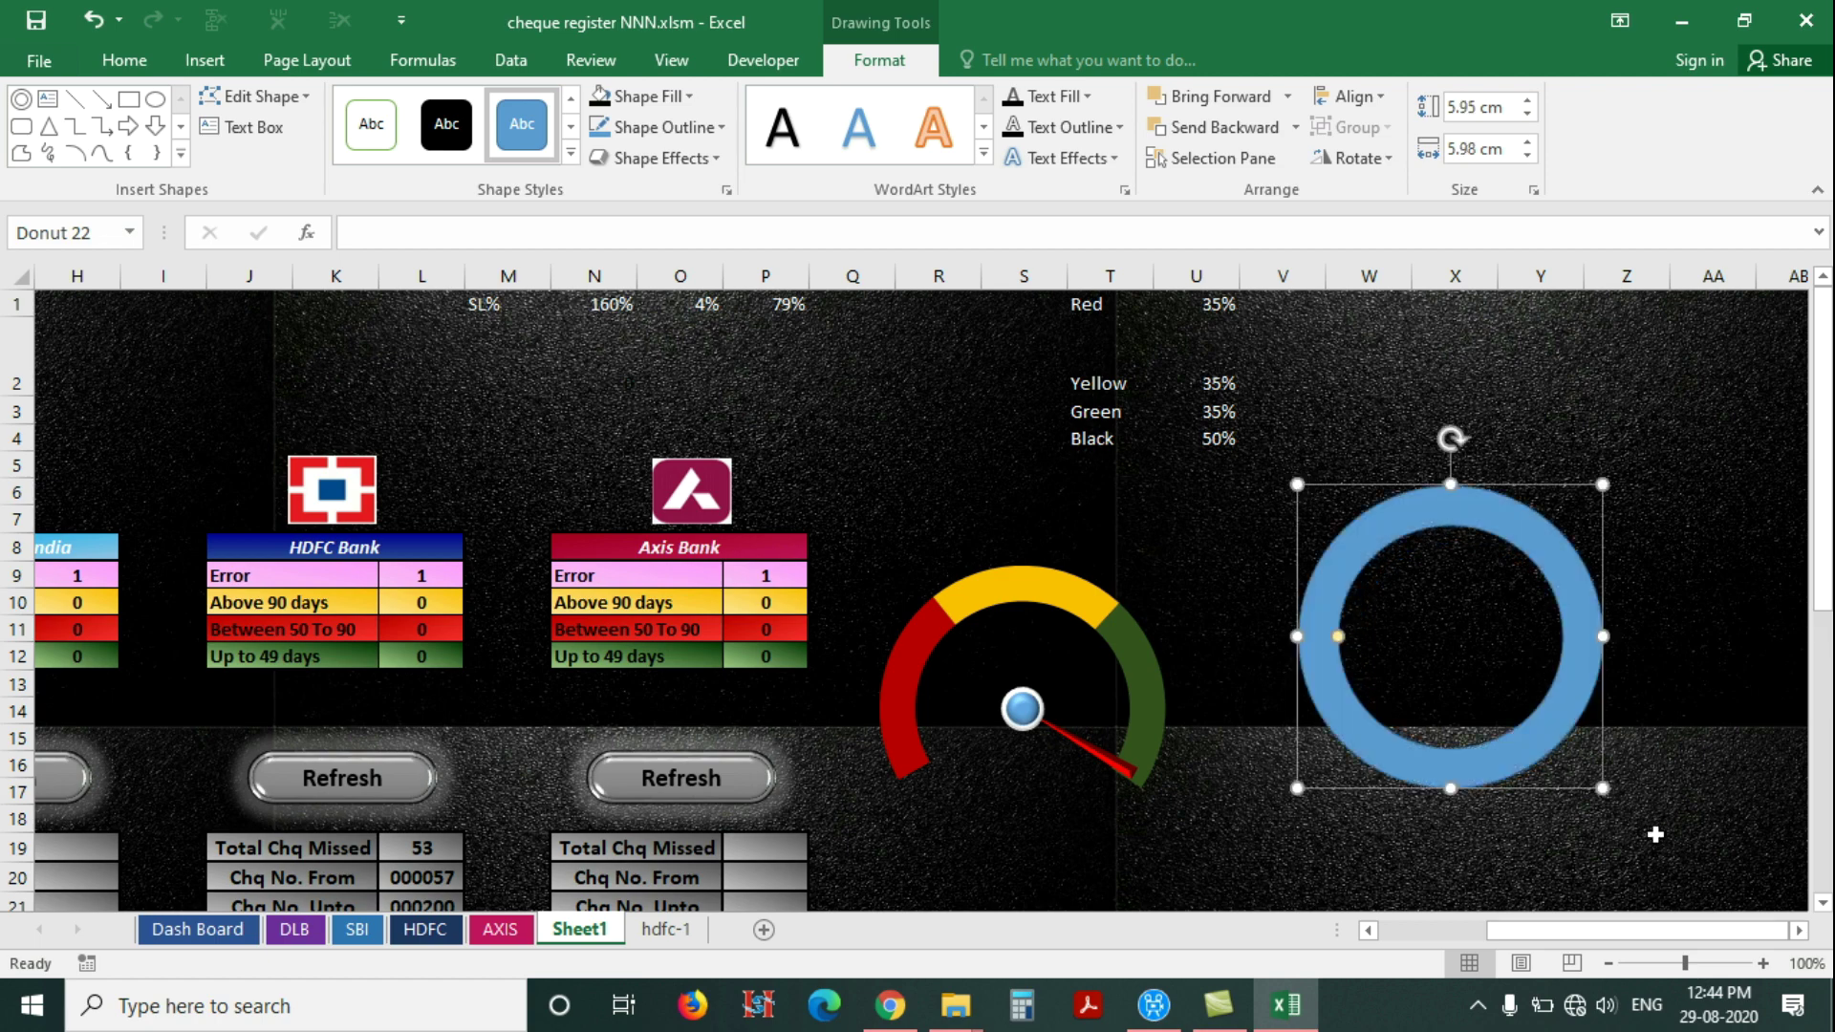
pyautogui.moveTo(1604, 789); pyautogui.dragTo(1634, 809)
pyautogui.moveTo(1480, 514); pyautogui.dragTo(1036, 549)
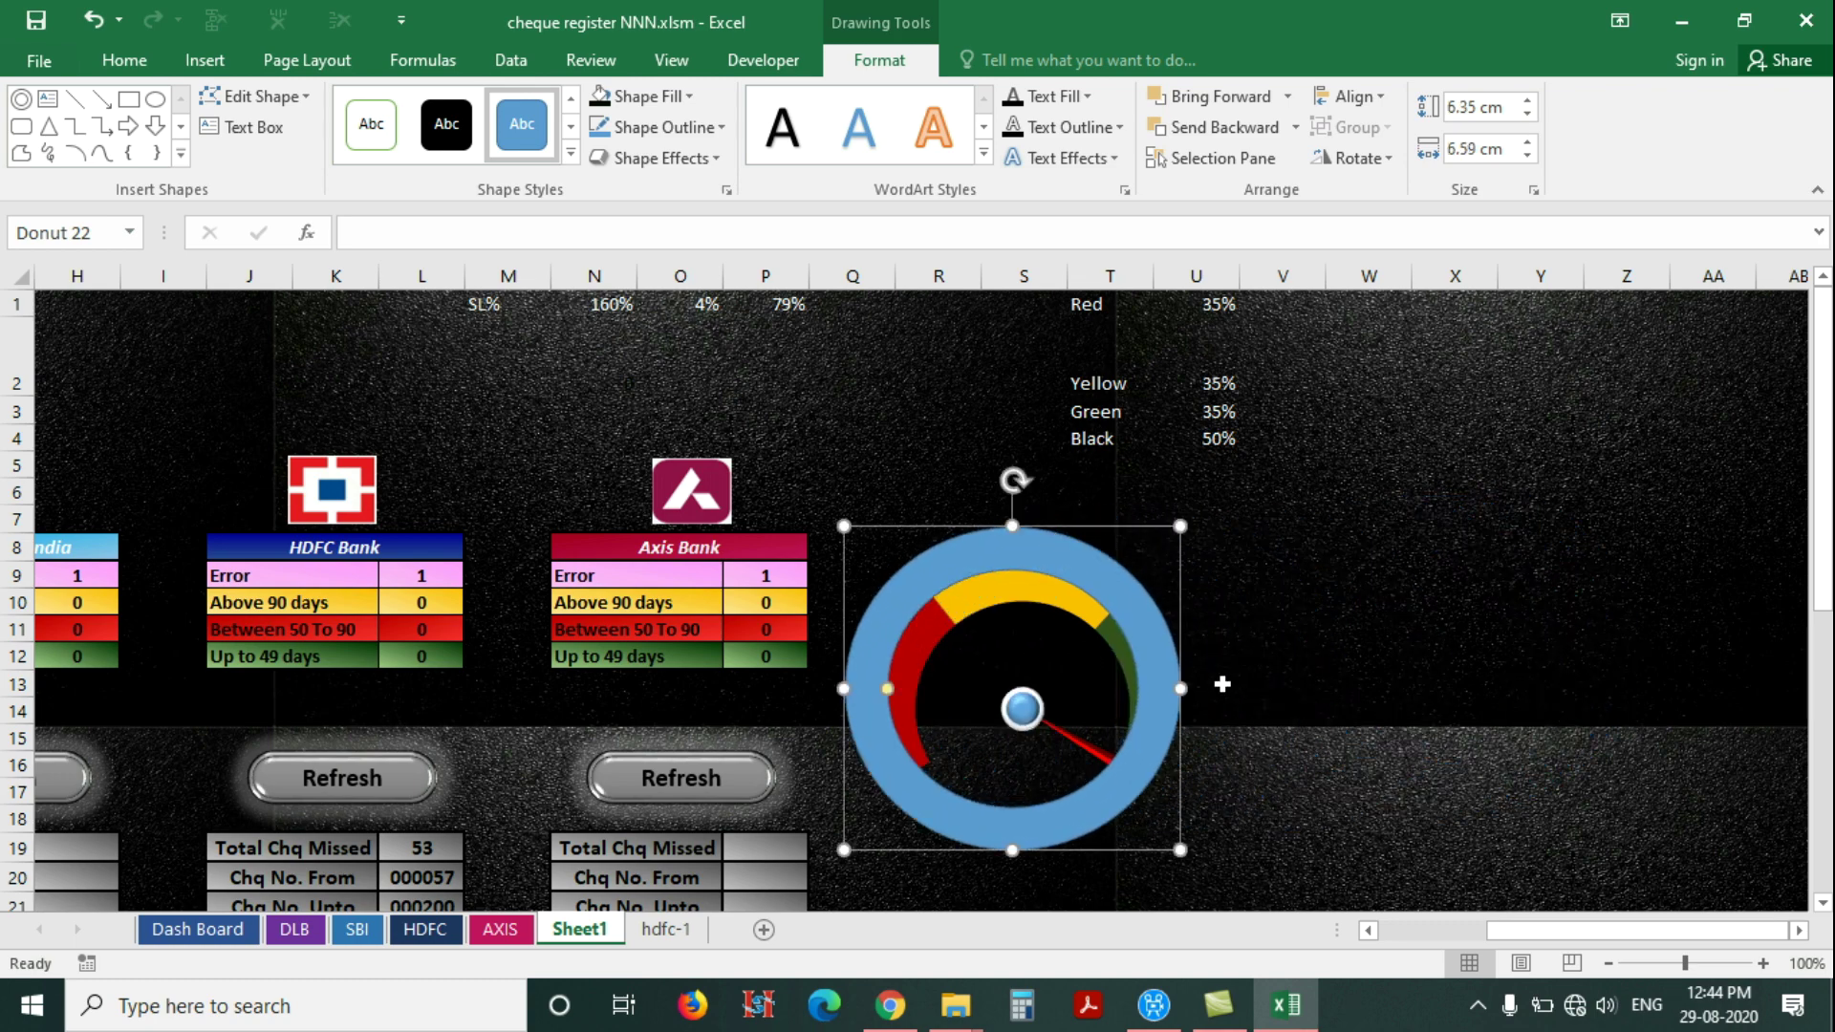
pyautogui.moveTo(1182, 851); pyautogui.dragTo(1212, 887)
pyautogui.moveTo(843, 527); pyautogui.dragTo(827, 514)
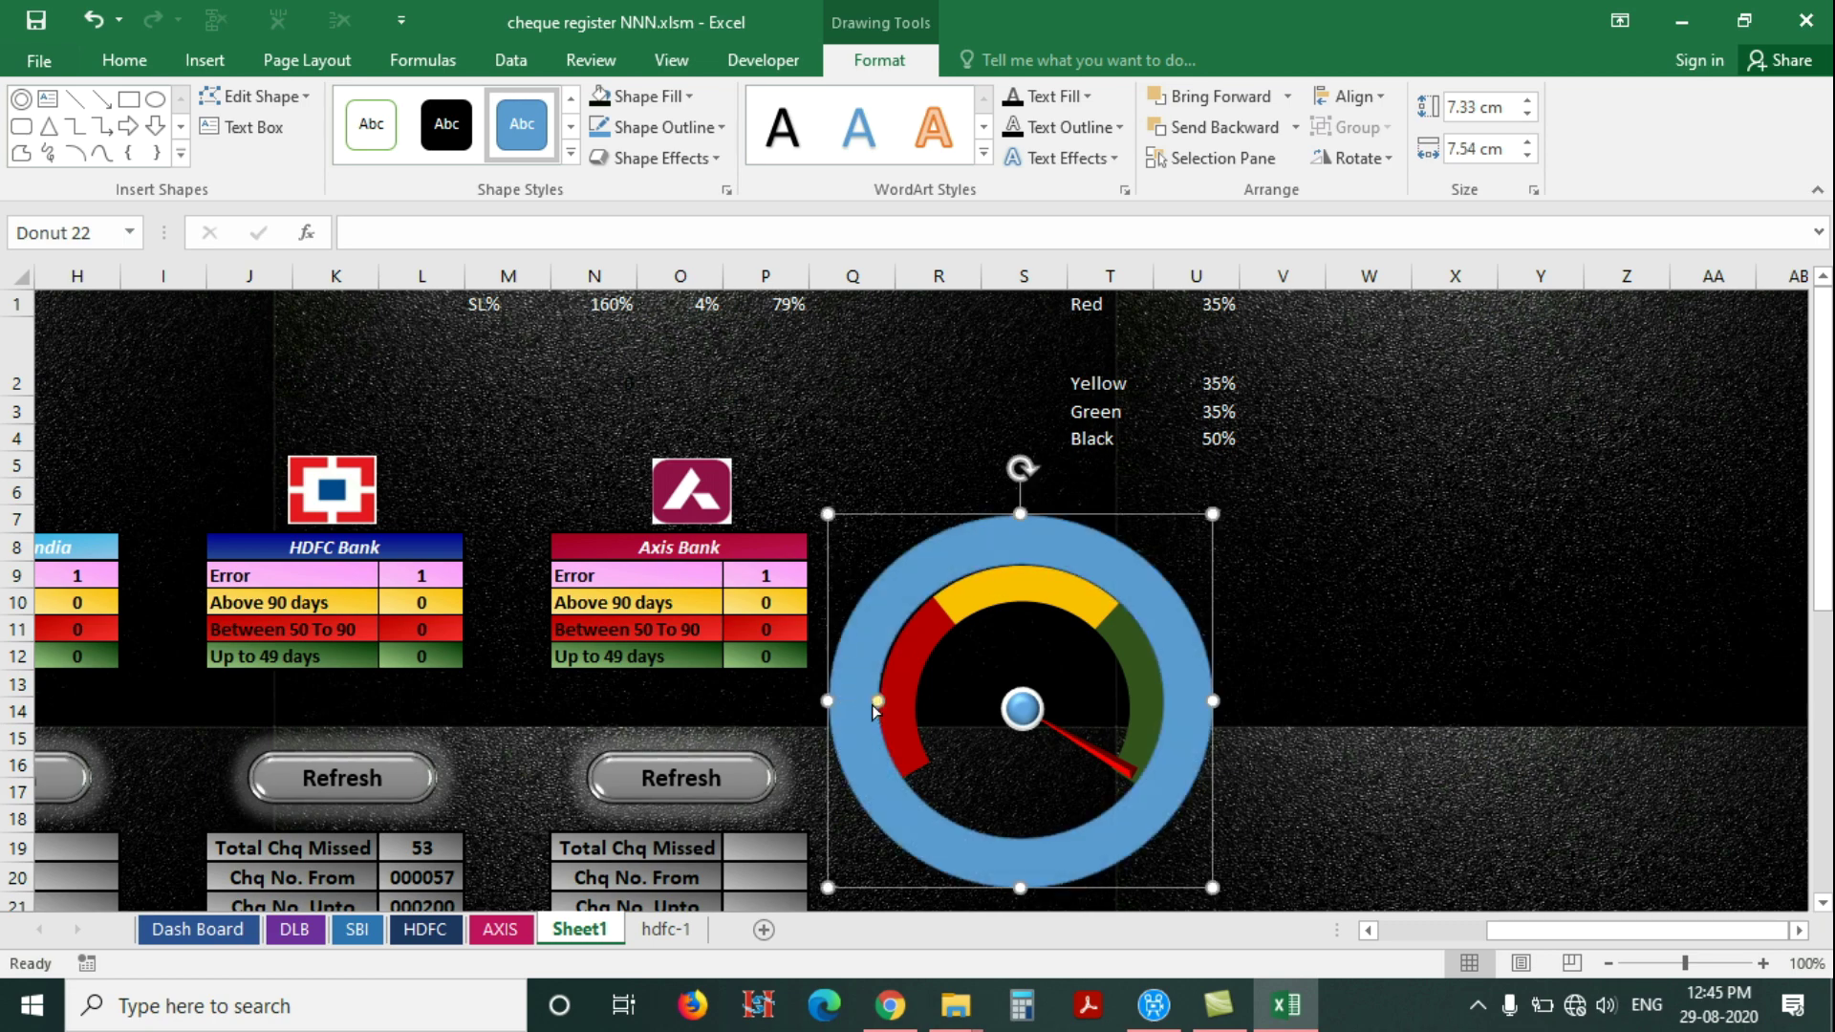
# Thin the donut's ring slightly and trim its size to about 7.09 by 7.12 cm so it frames the coloured arc evenly
pyautogui.moveTo(880, 703); pyautogui.dragTo(868, 700)
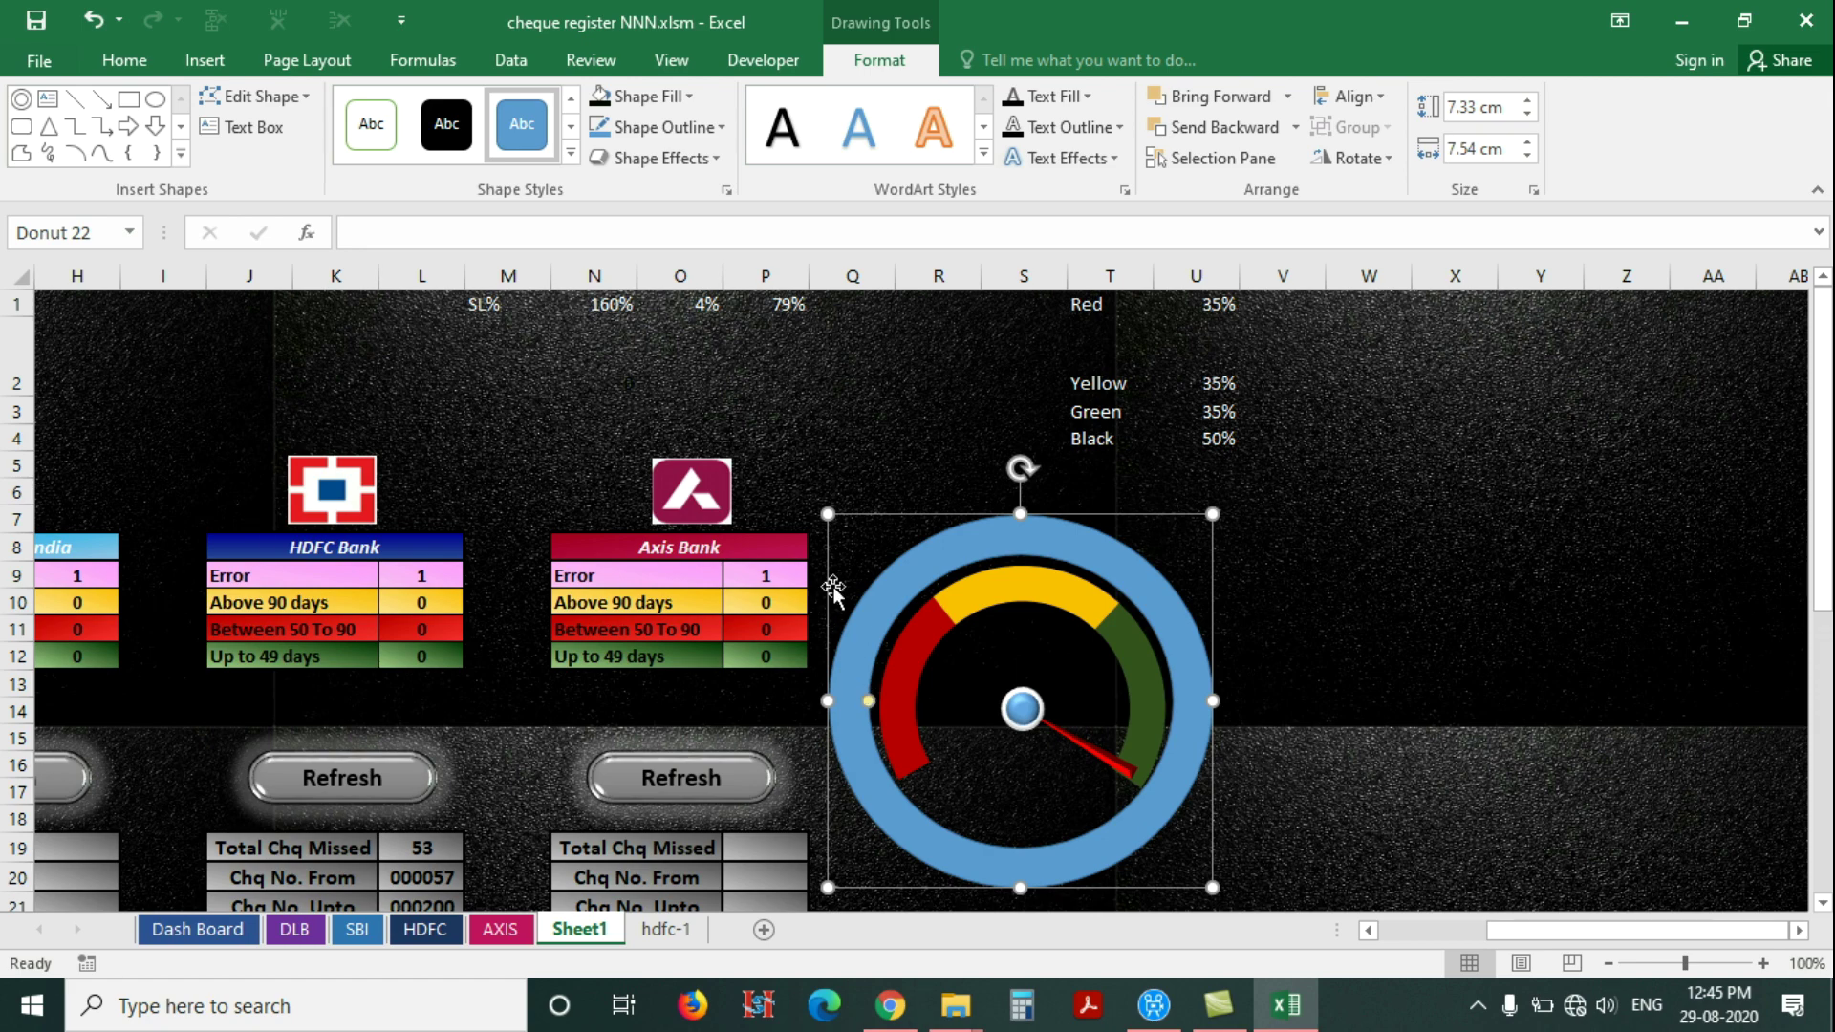
pyautogui.moveTo(824, 516); pyautogui.dragTo(834, 527)
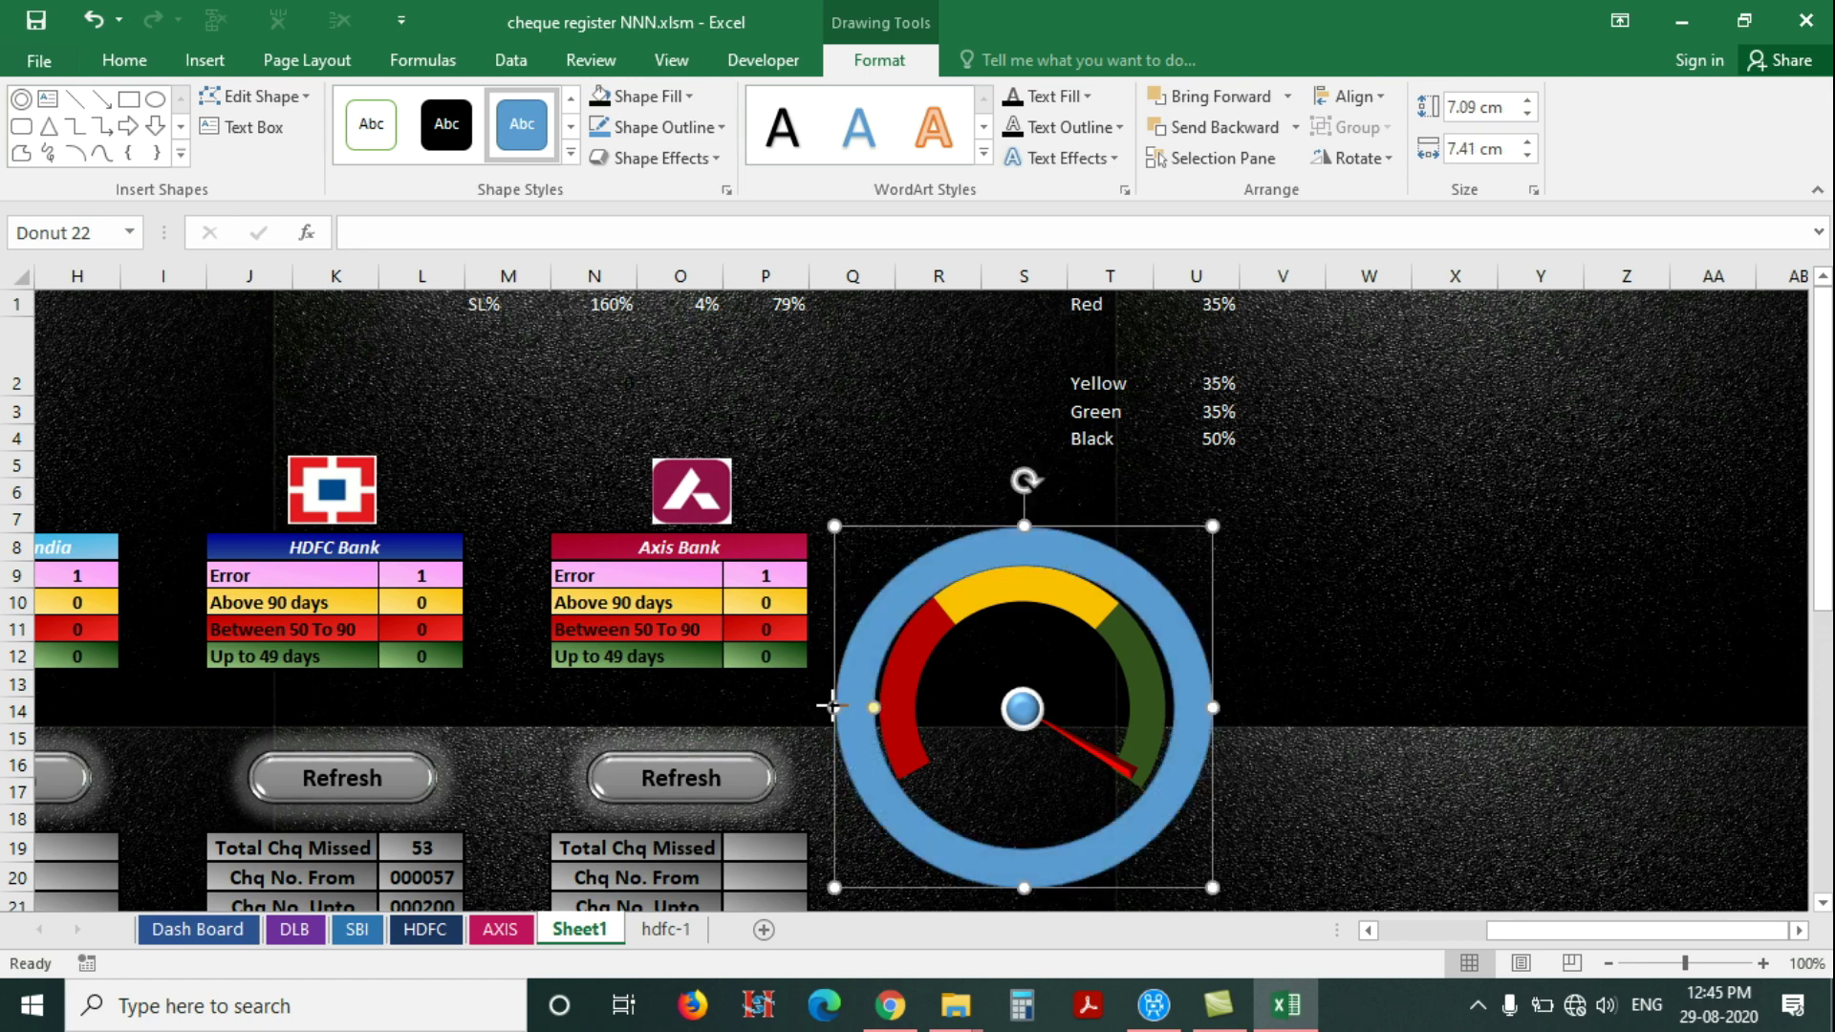
pyautogui.moveTo(835, 707); pyautogui.dragTo(839, 708)
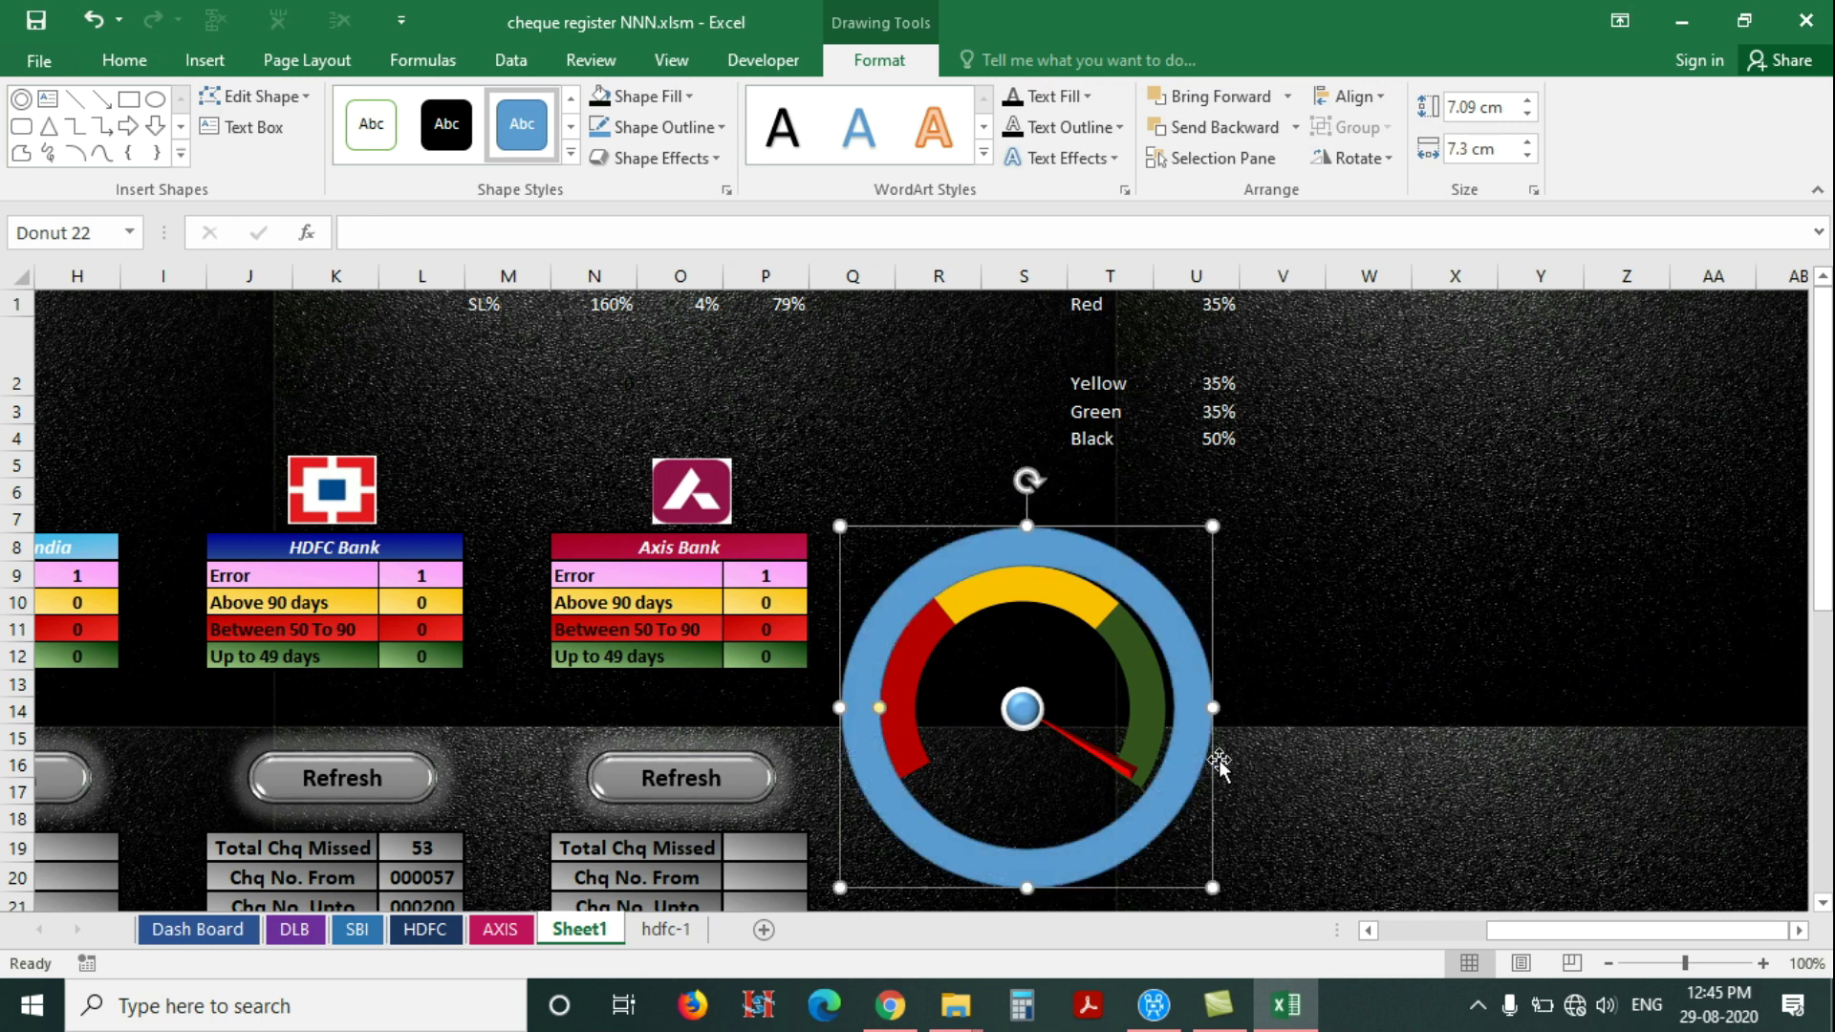
pyautogui.moveTo(1218, 708); pyautogui.dragTo(1202, 712)
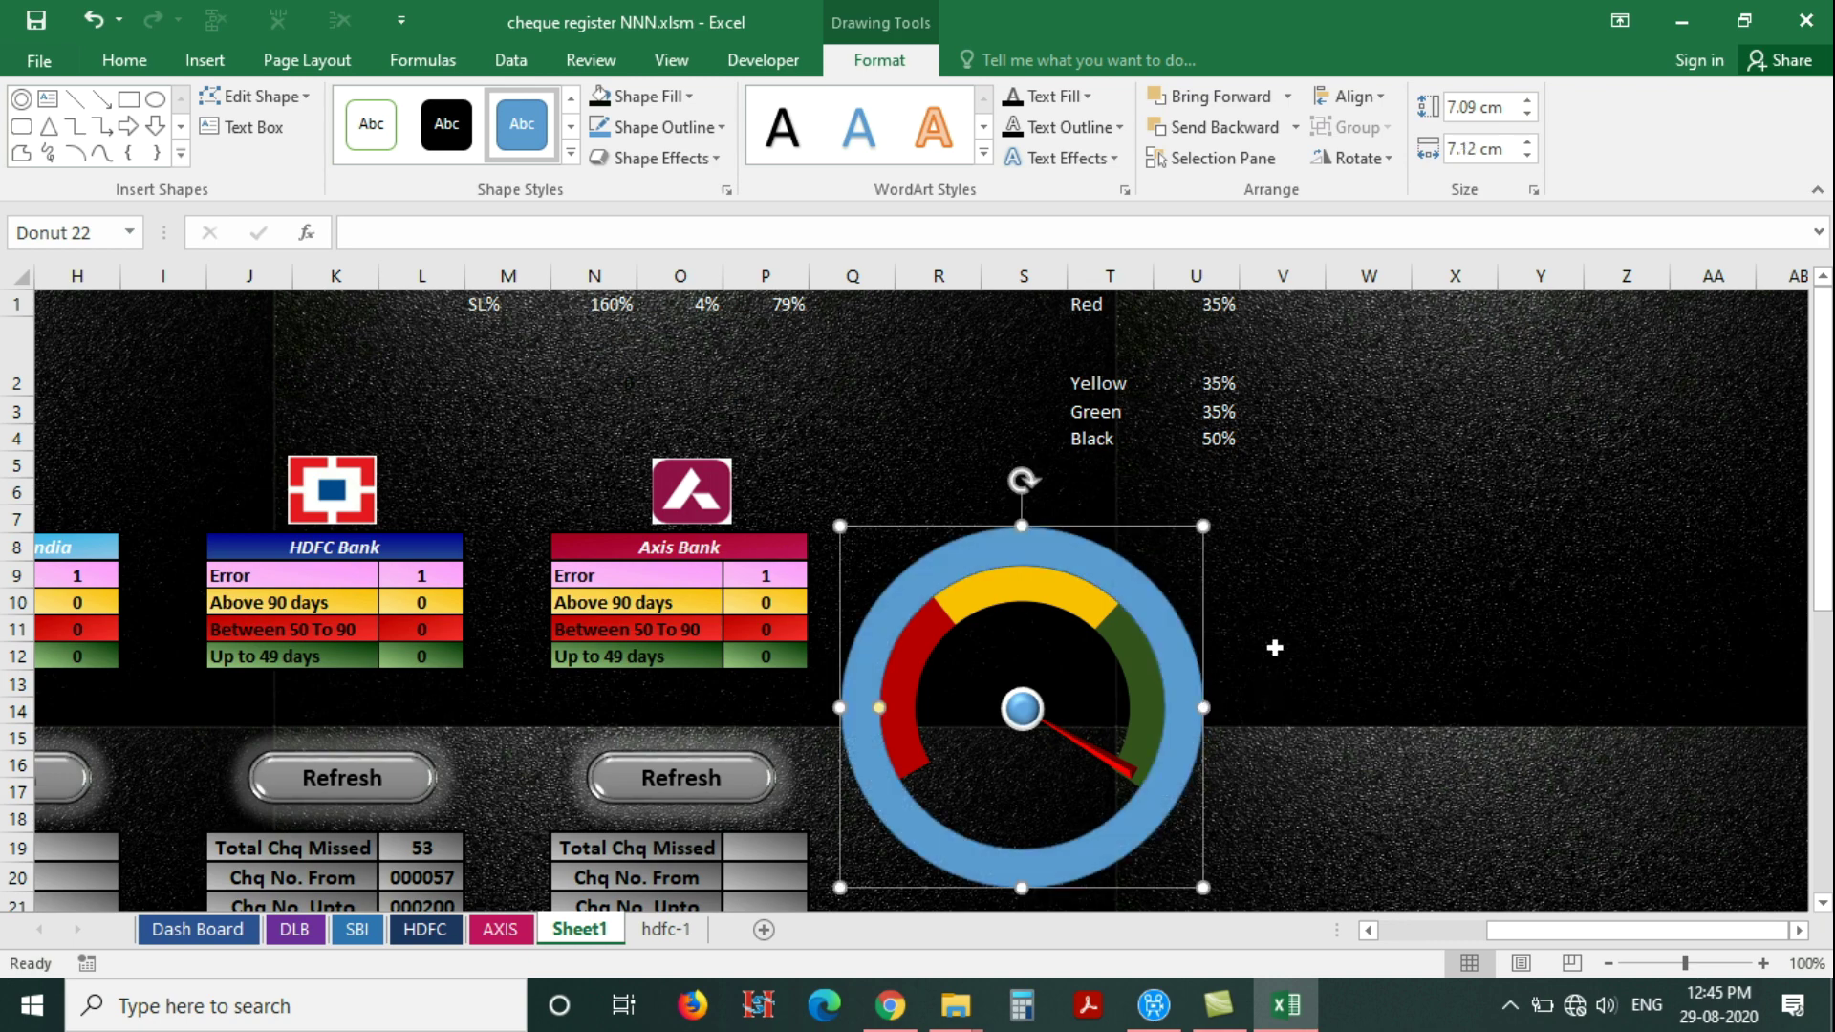
pyautogui.rightClick(1171, 597)
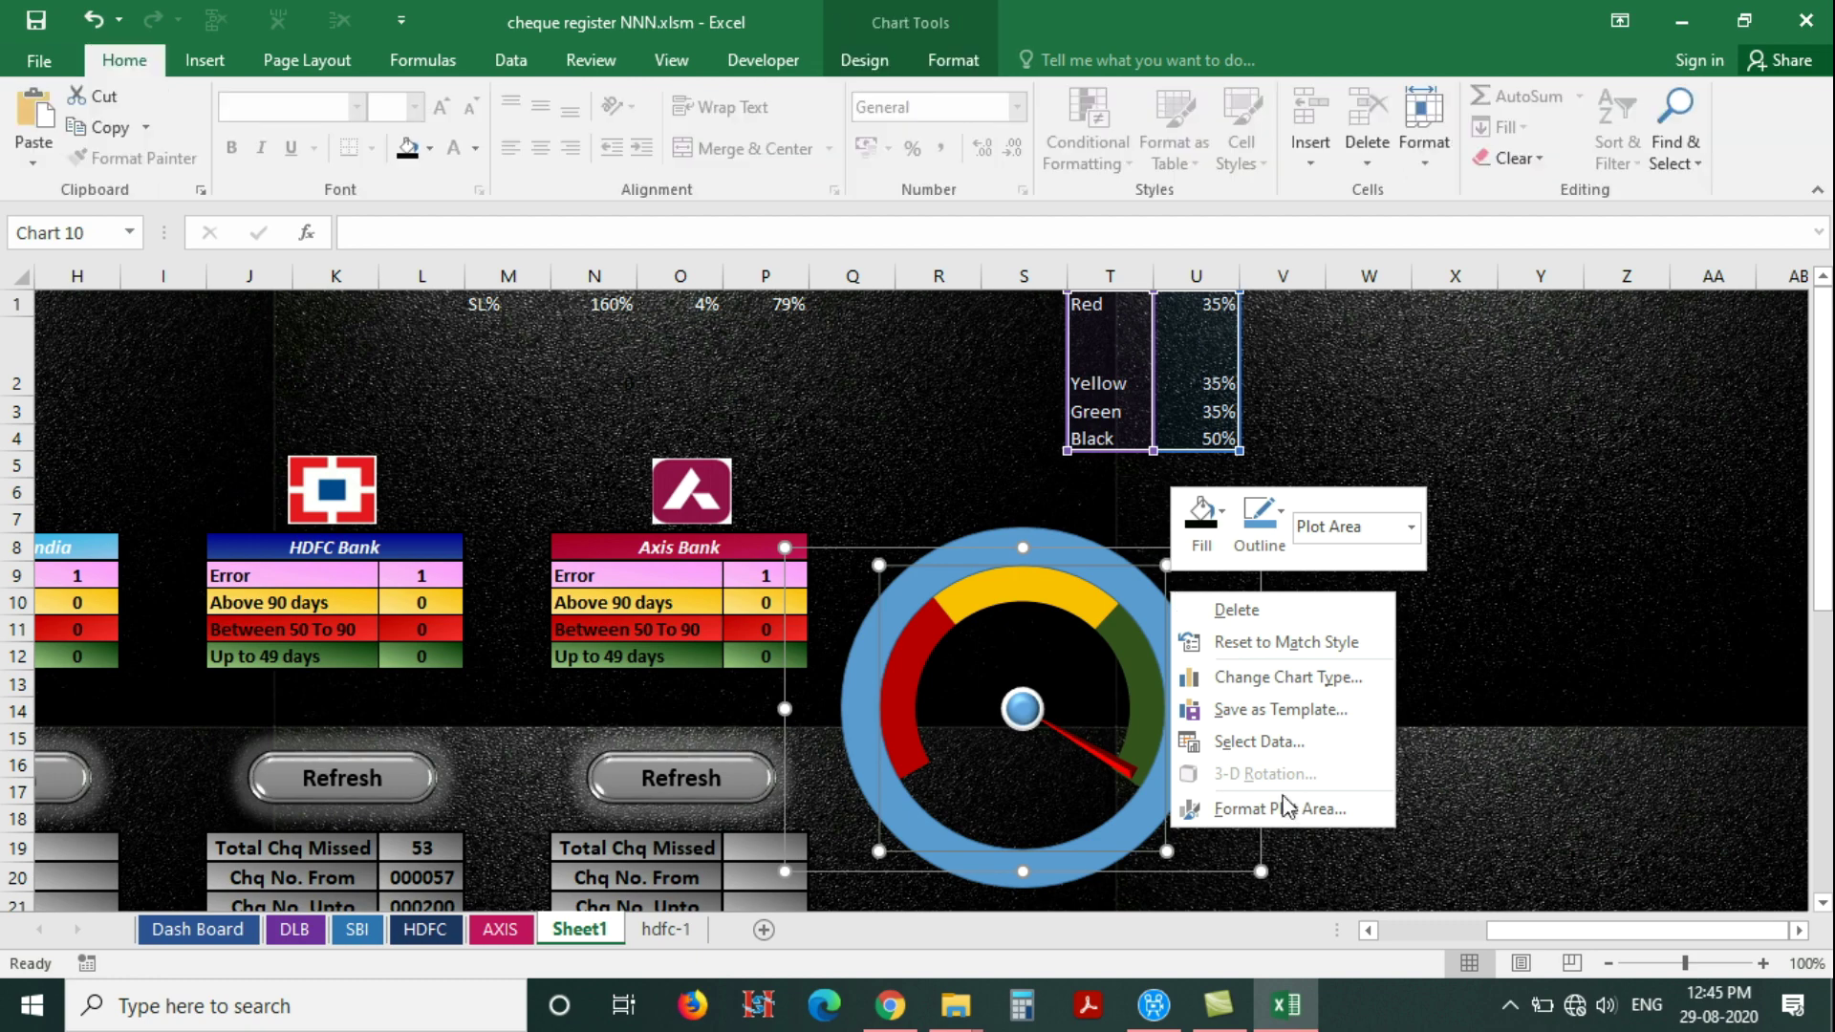
pyautogui.click(1557, 668)
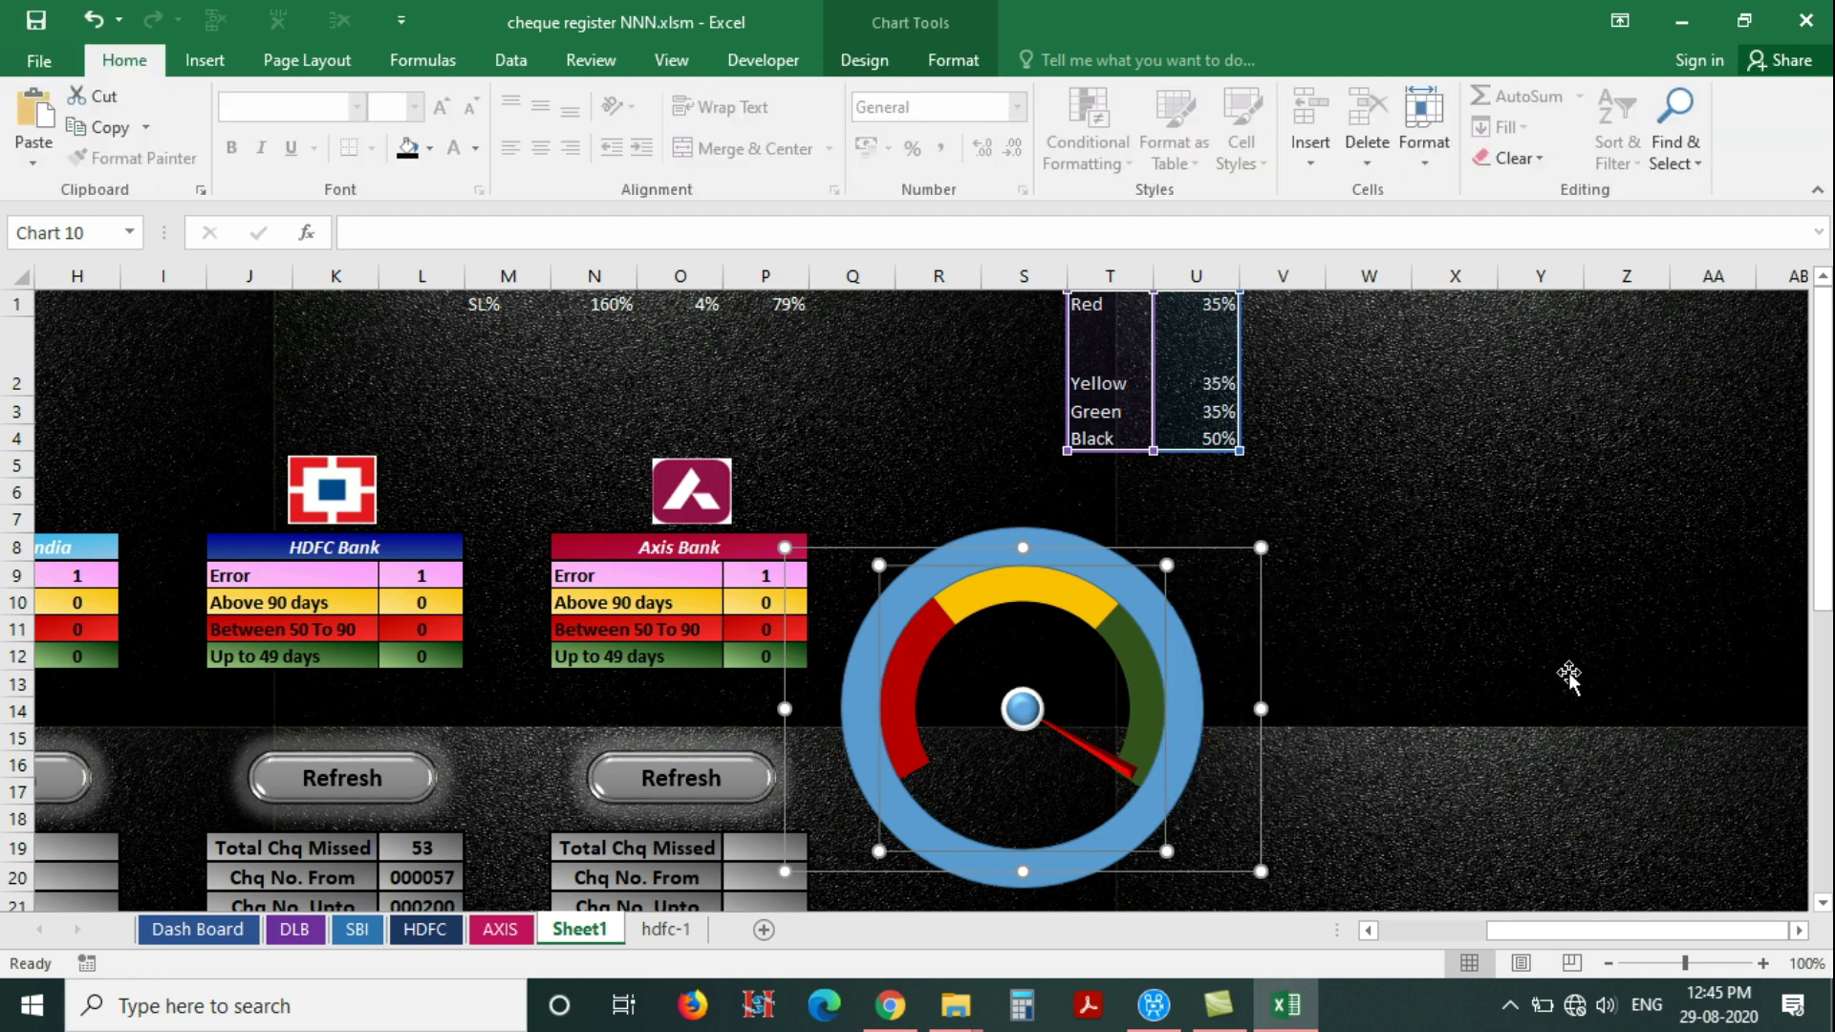
pyautogui.click(1569, 675)
# Give the donut ring around the gauge a near-black solid fill and a dark grey outline
pyautogui.click(1172, 684)
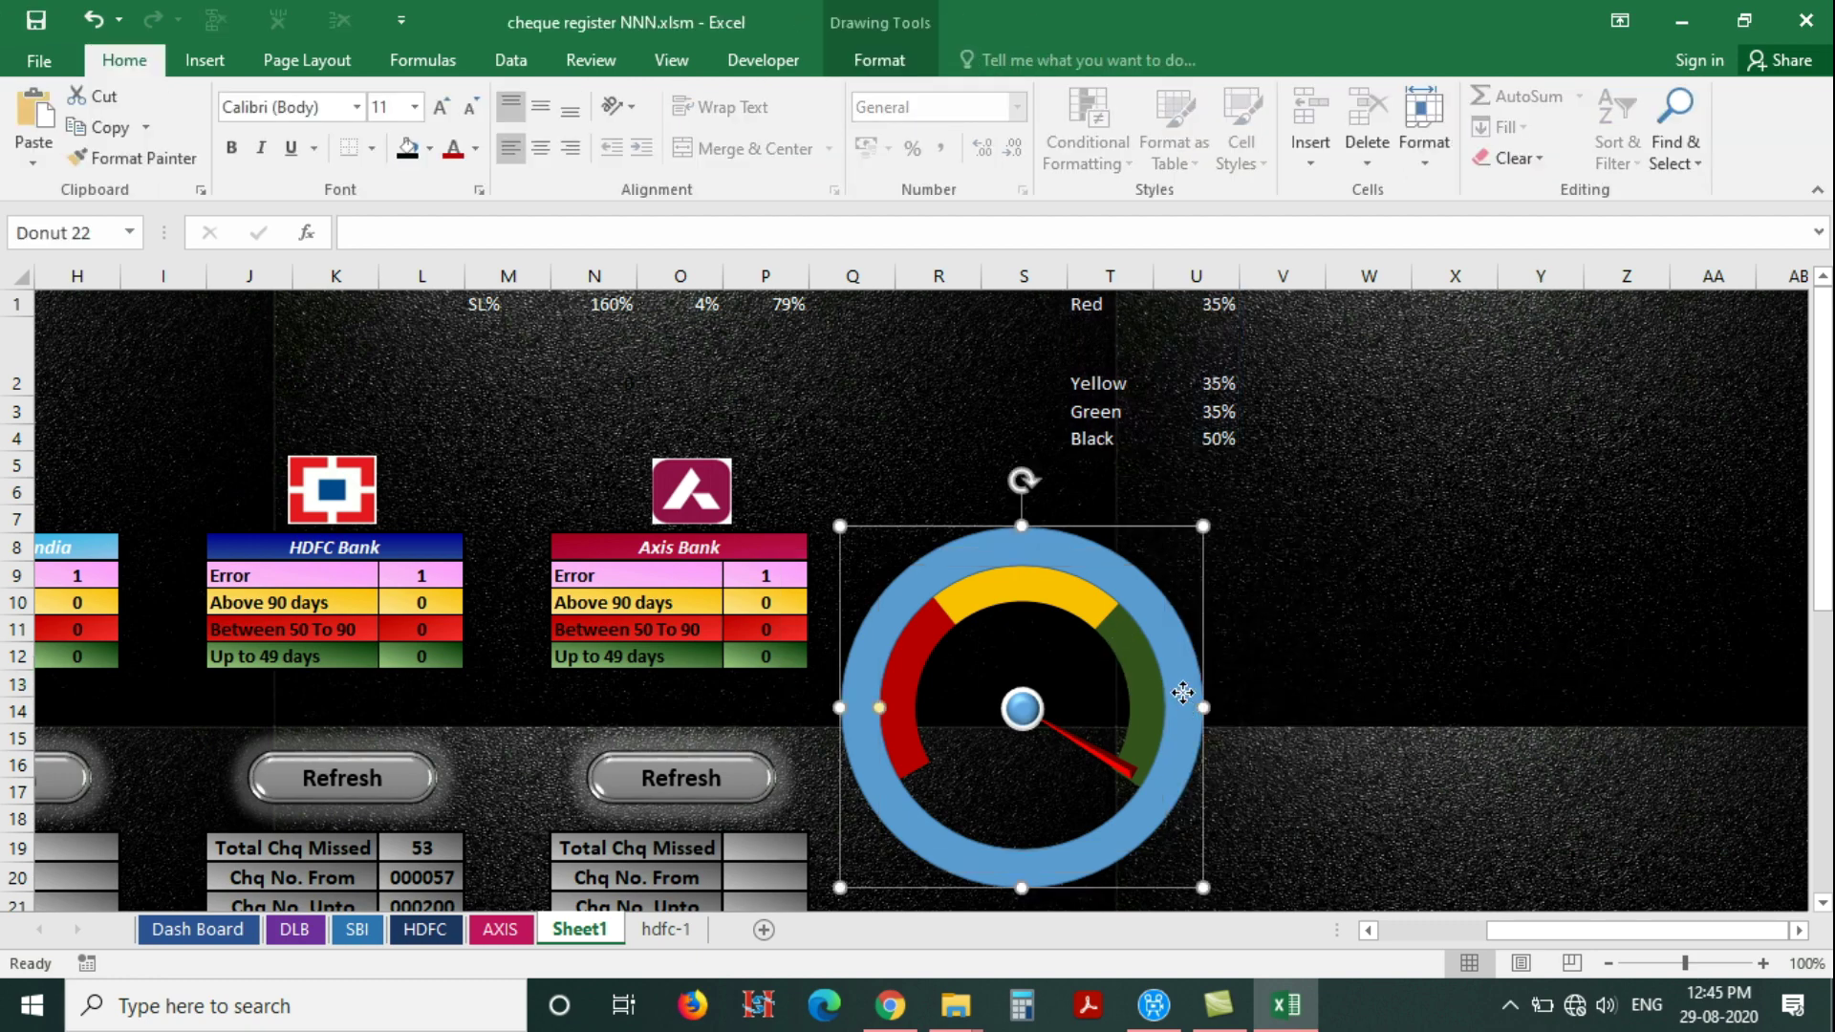
pyautogui.rightClick(1182, 690)
pyautogui.click(1196, 673)
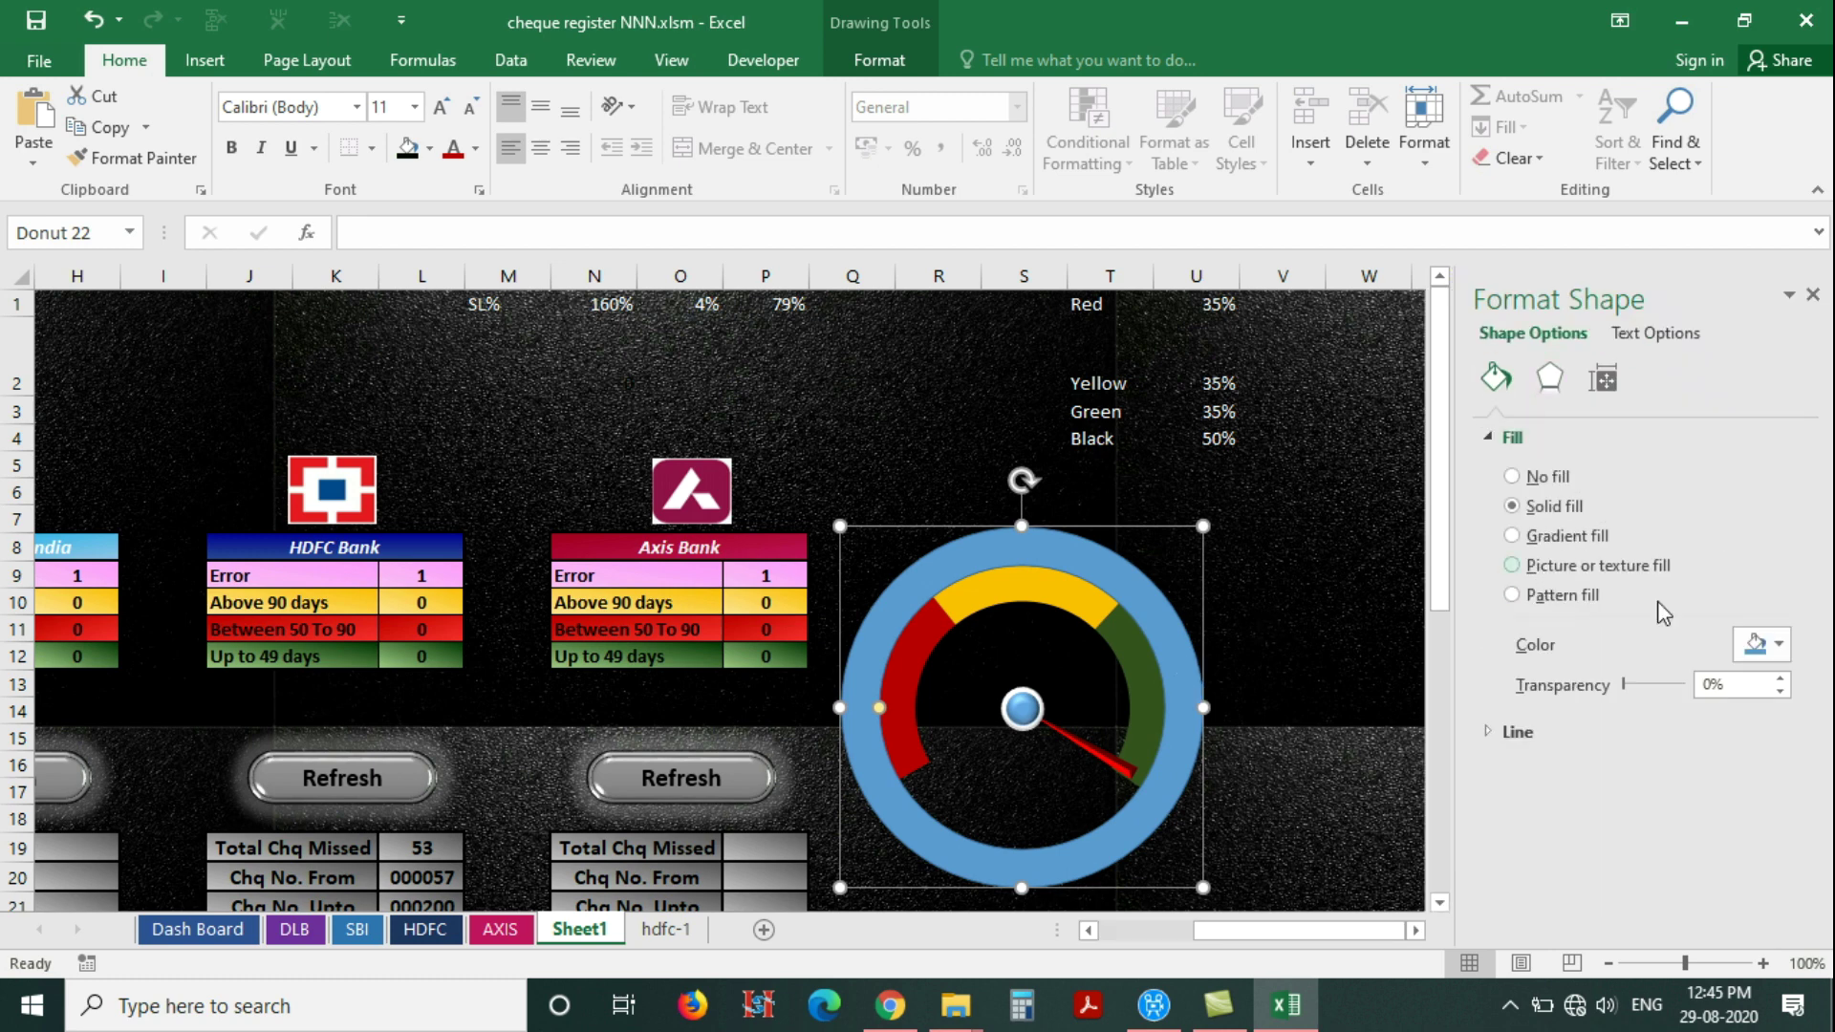
pyautogui.click(1779, 645)
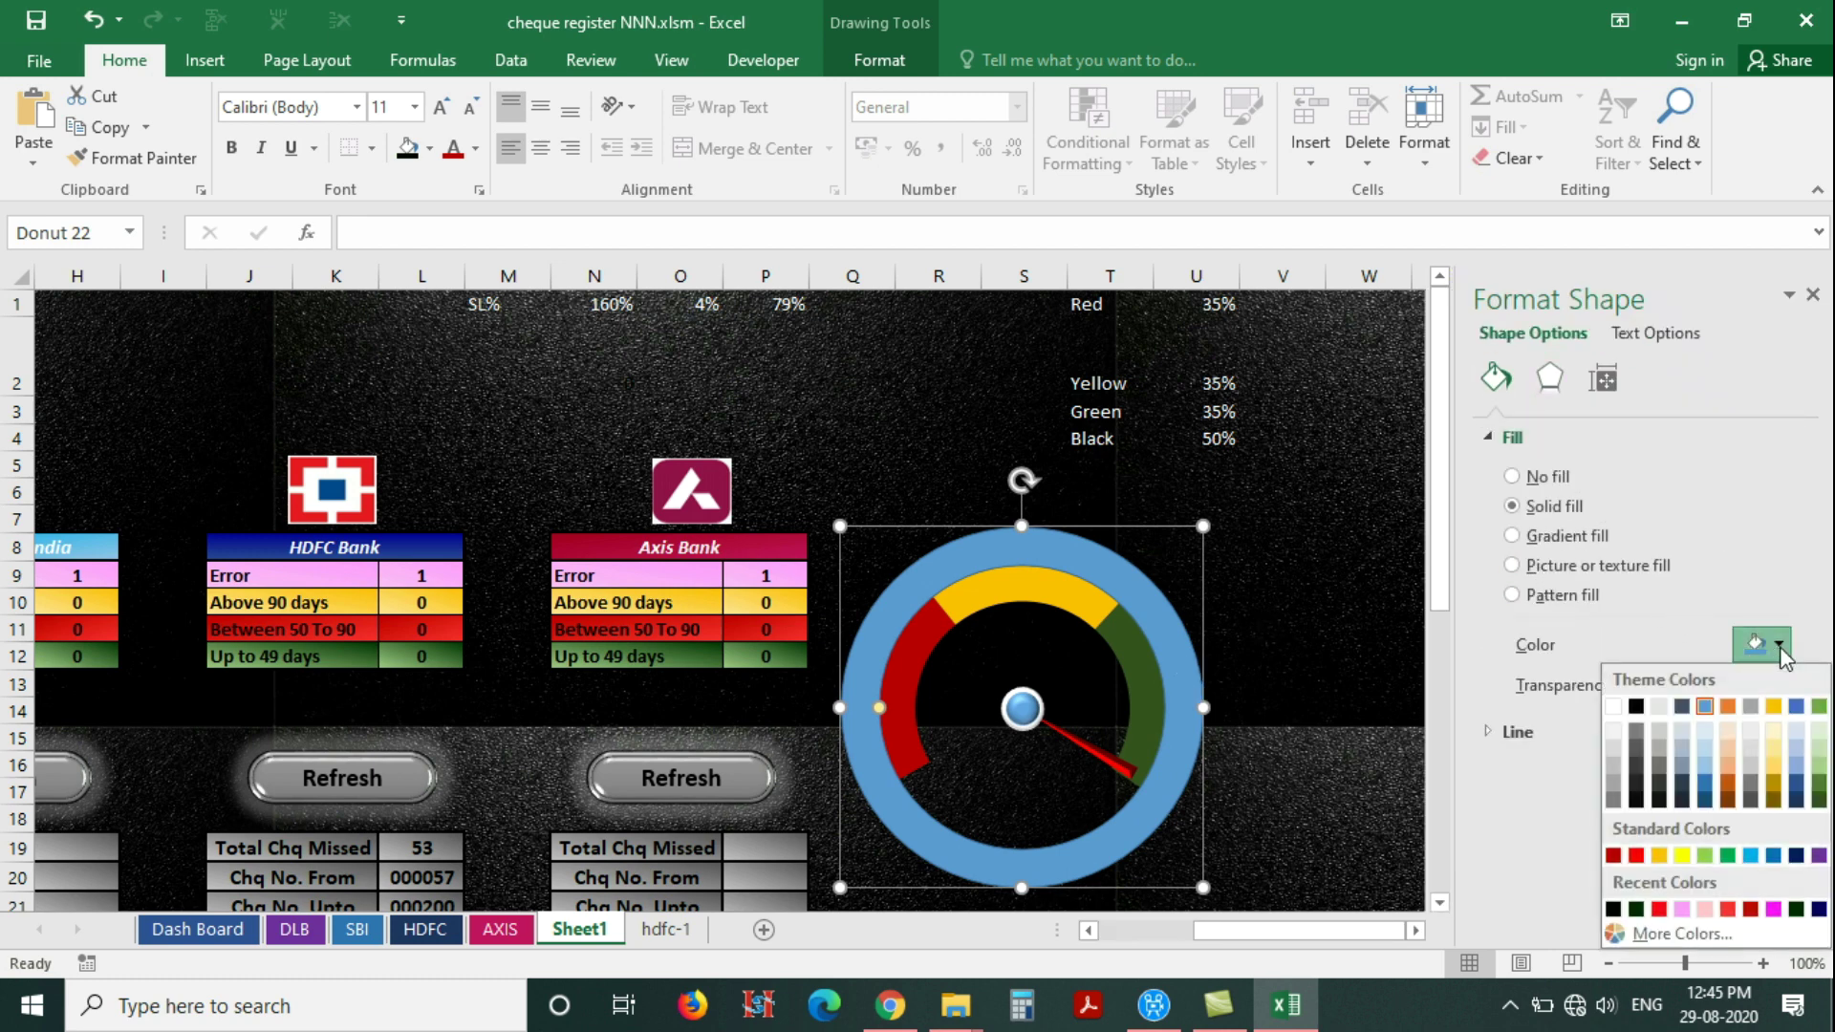
pyautogui.click(1636, 797)
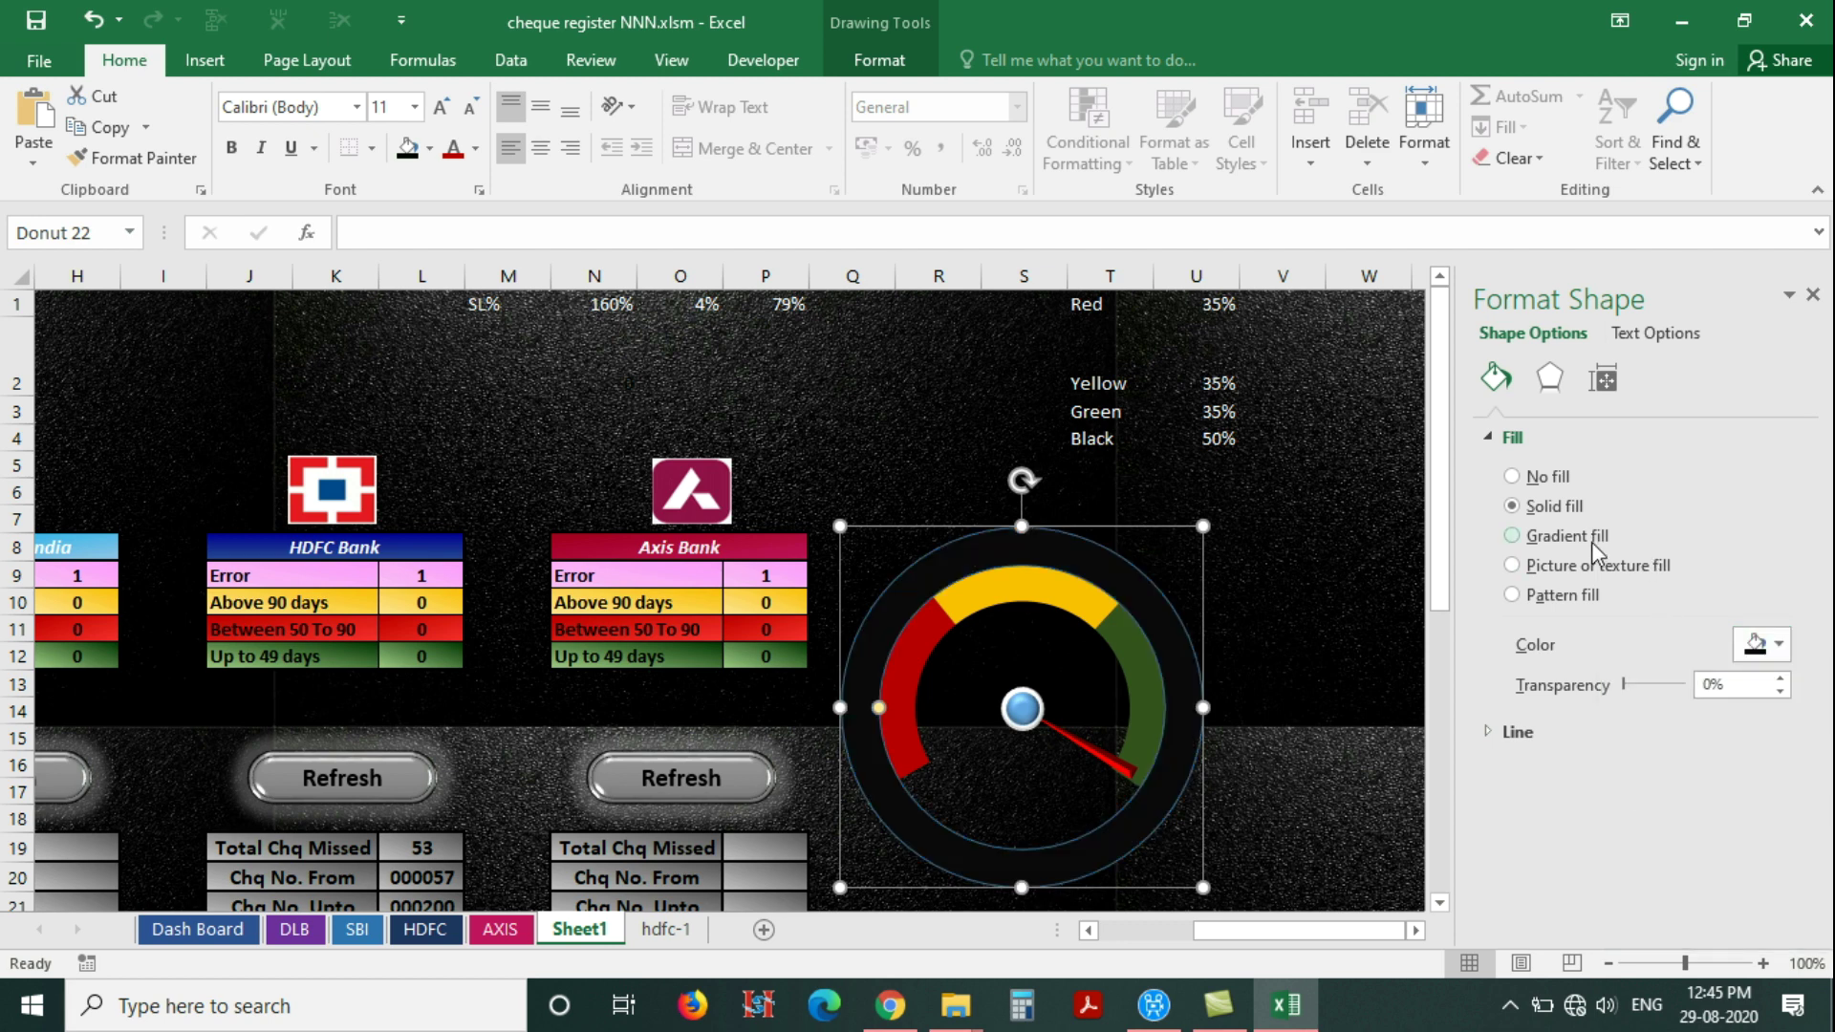
pyautogui.click(1496, 744)
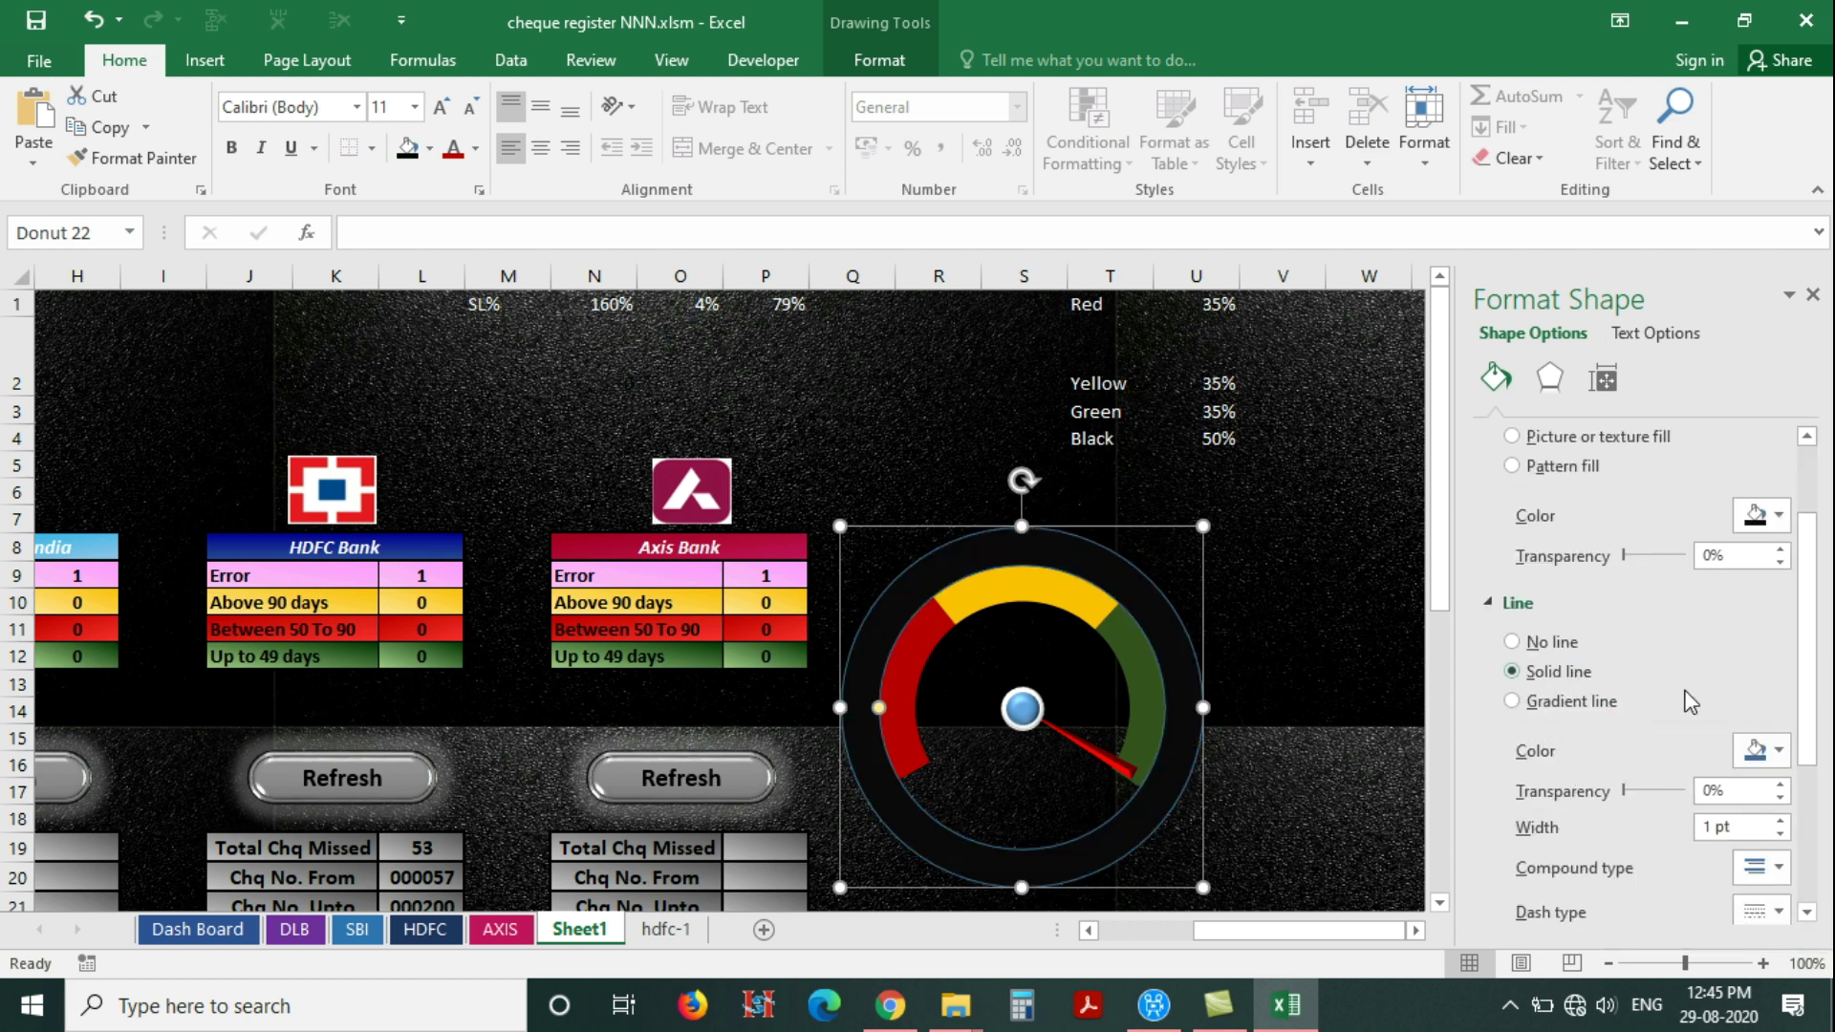
pyautogui.click(1778, 751)
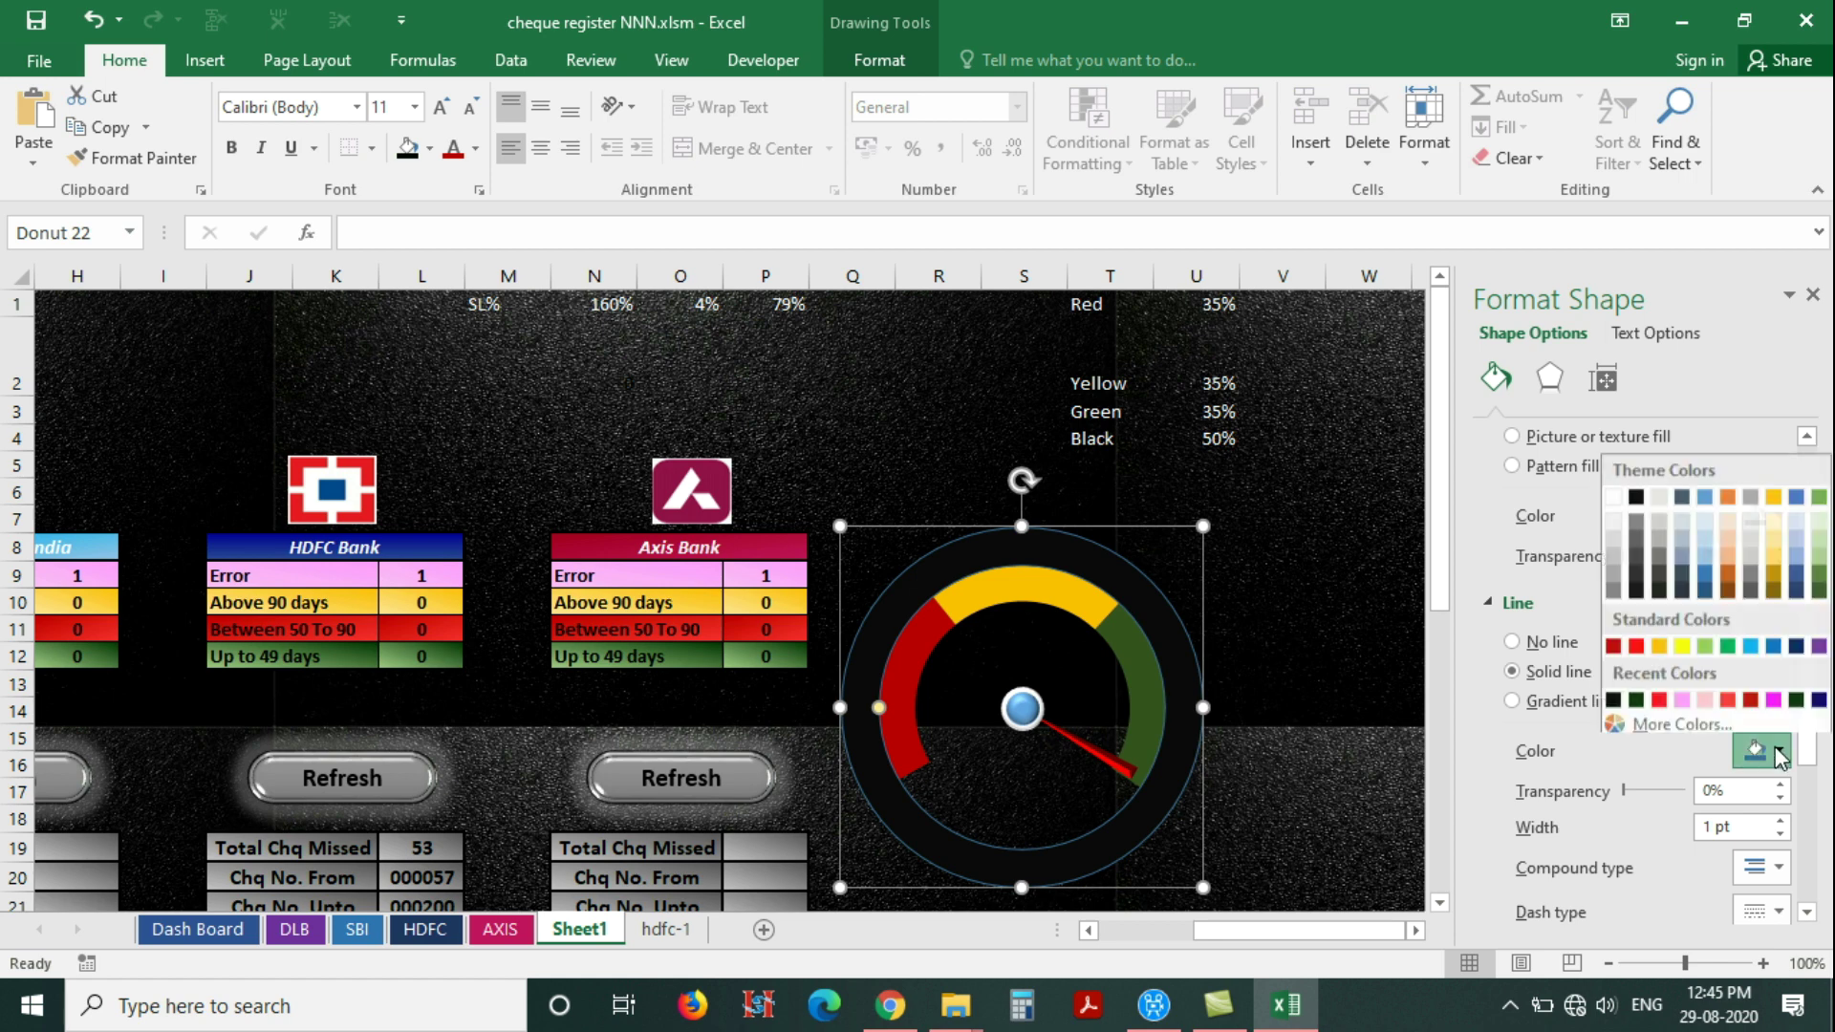
pyautogui.click(1644, 544)
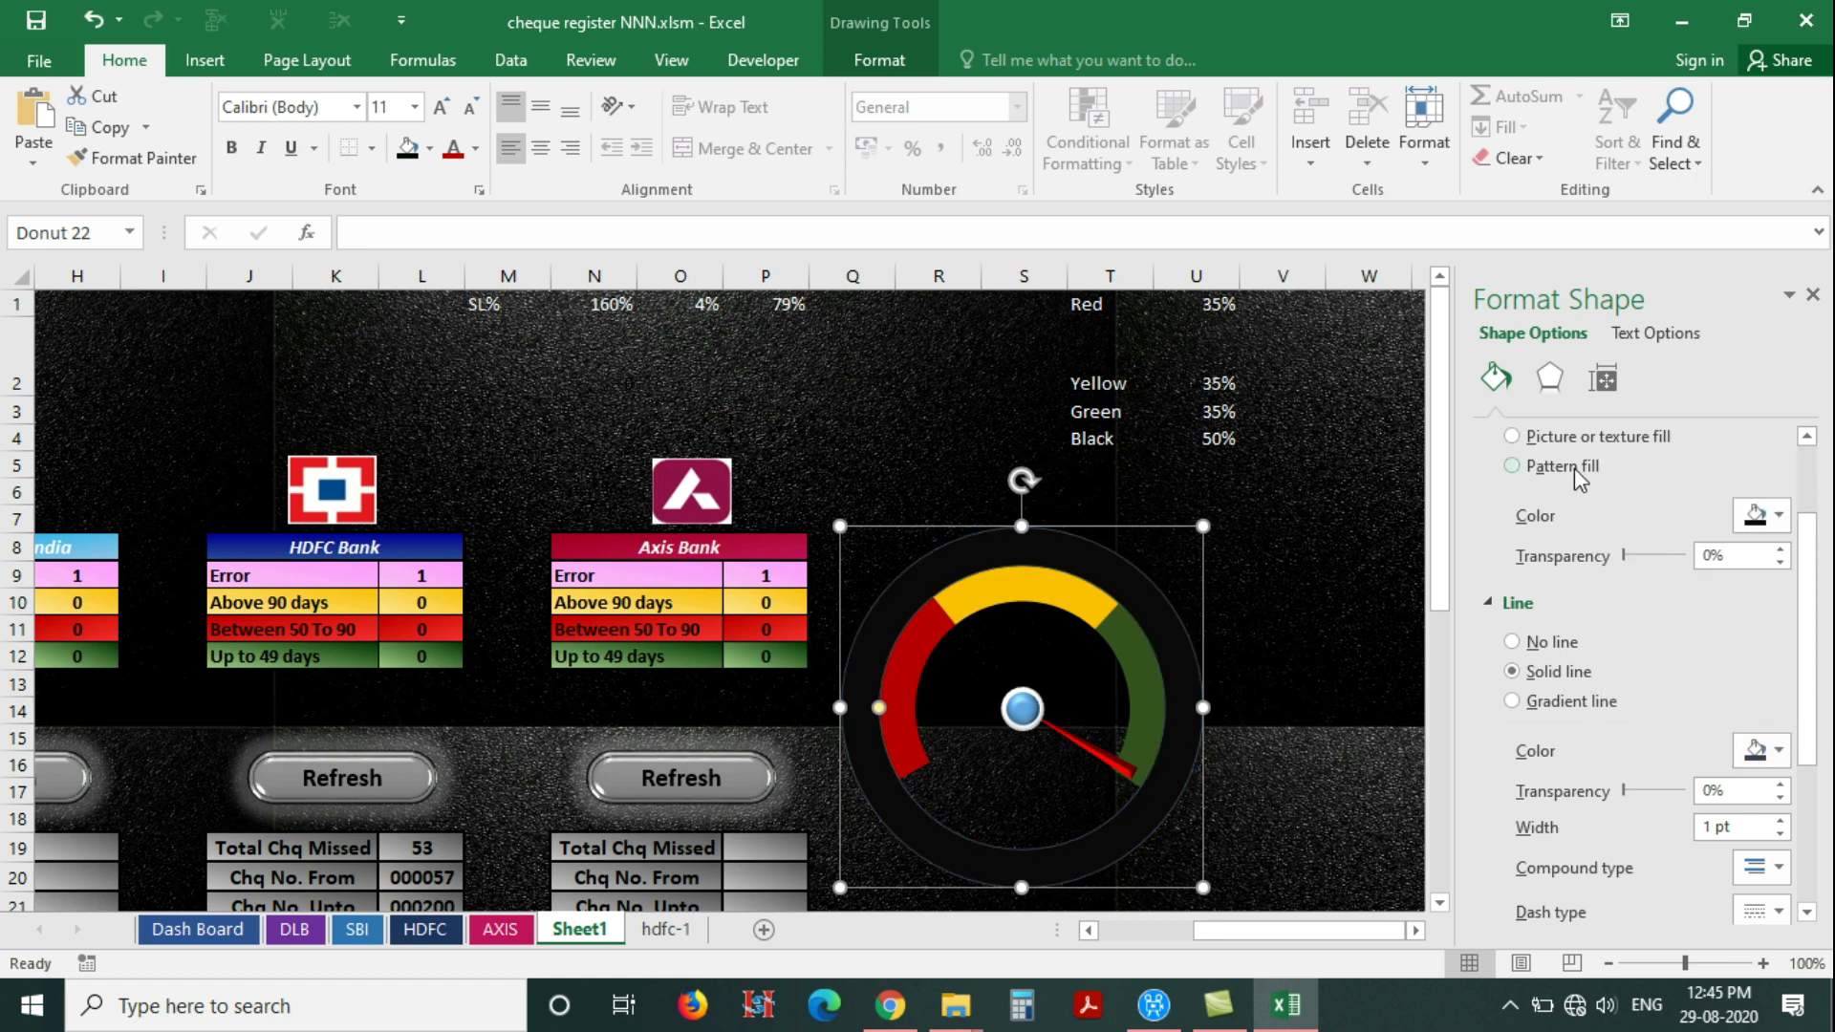
# Apply the first preset, Circle, as the donut ring's top bevel
pyautogui.click(1546, 393)
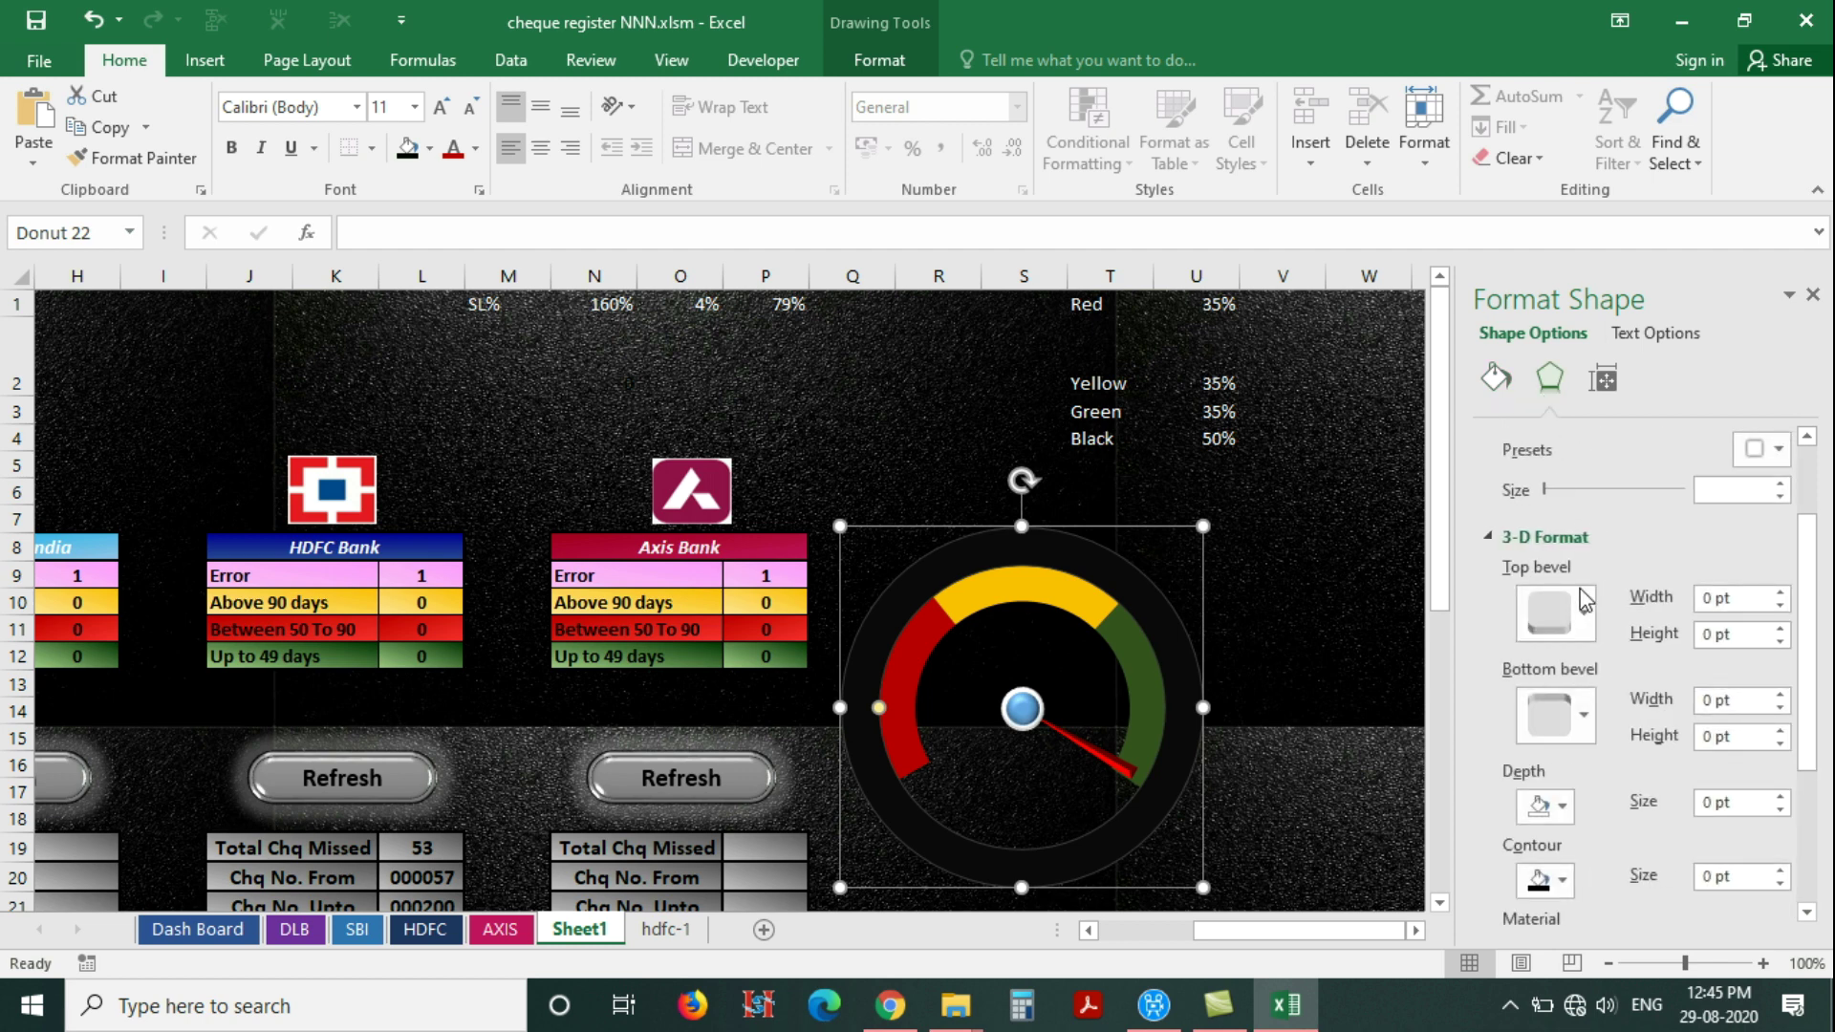
pyautogui.click(1577, 620)
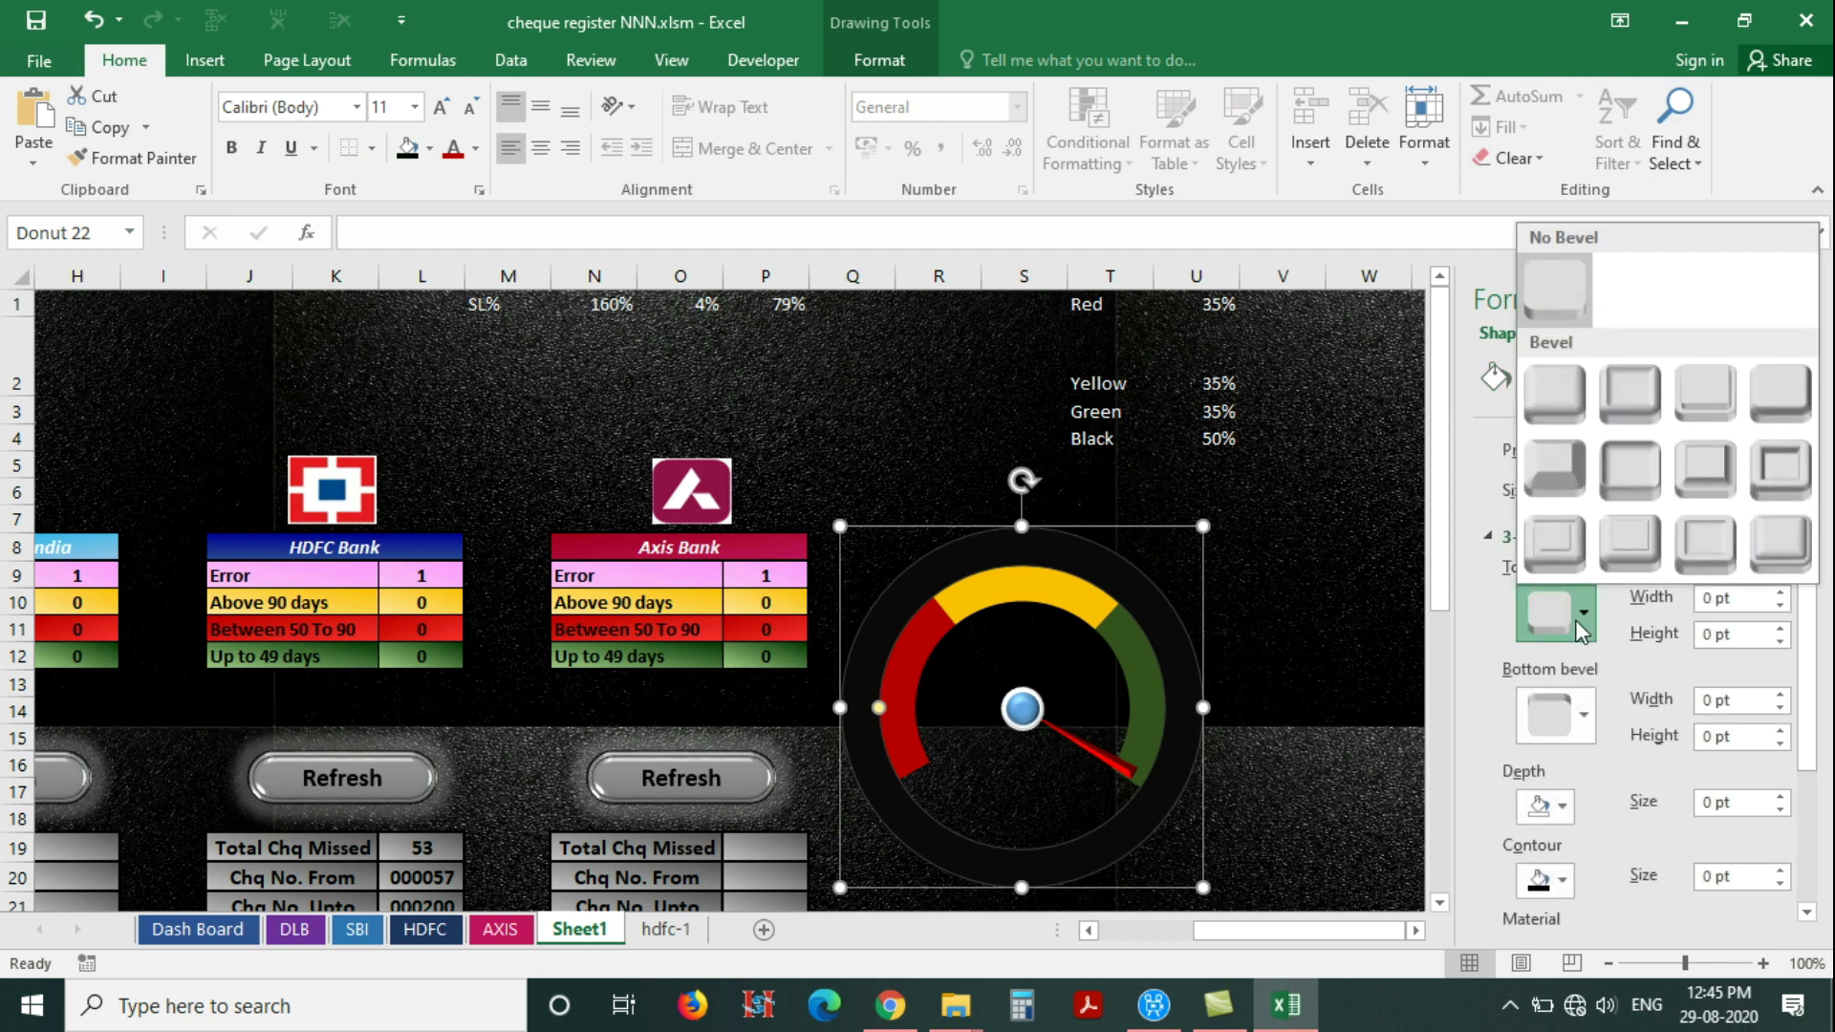
pyautogui.click(1548, 408)
pyautogui.scroll(-5, 1568, 621)
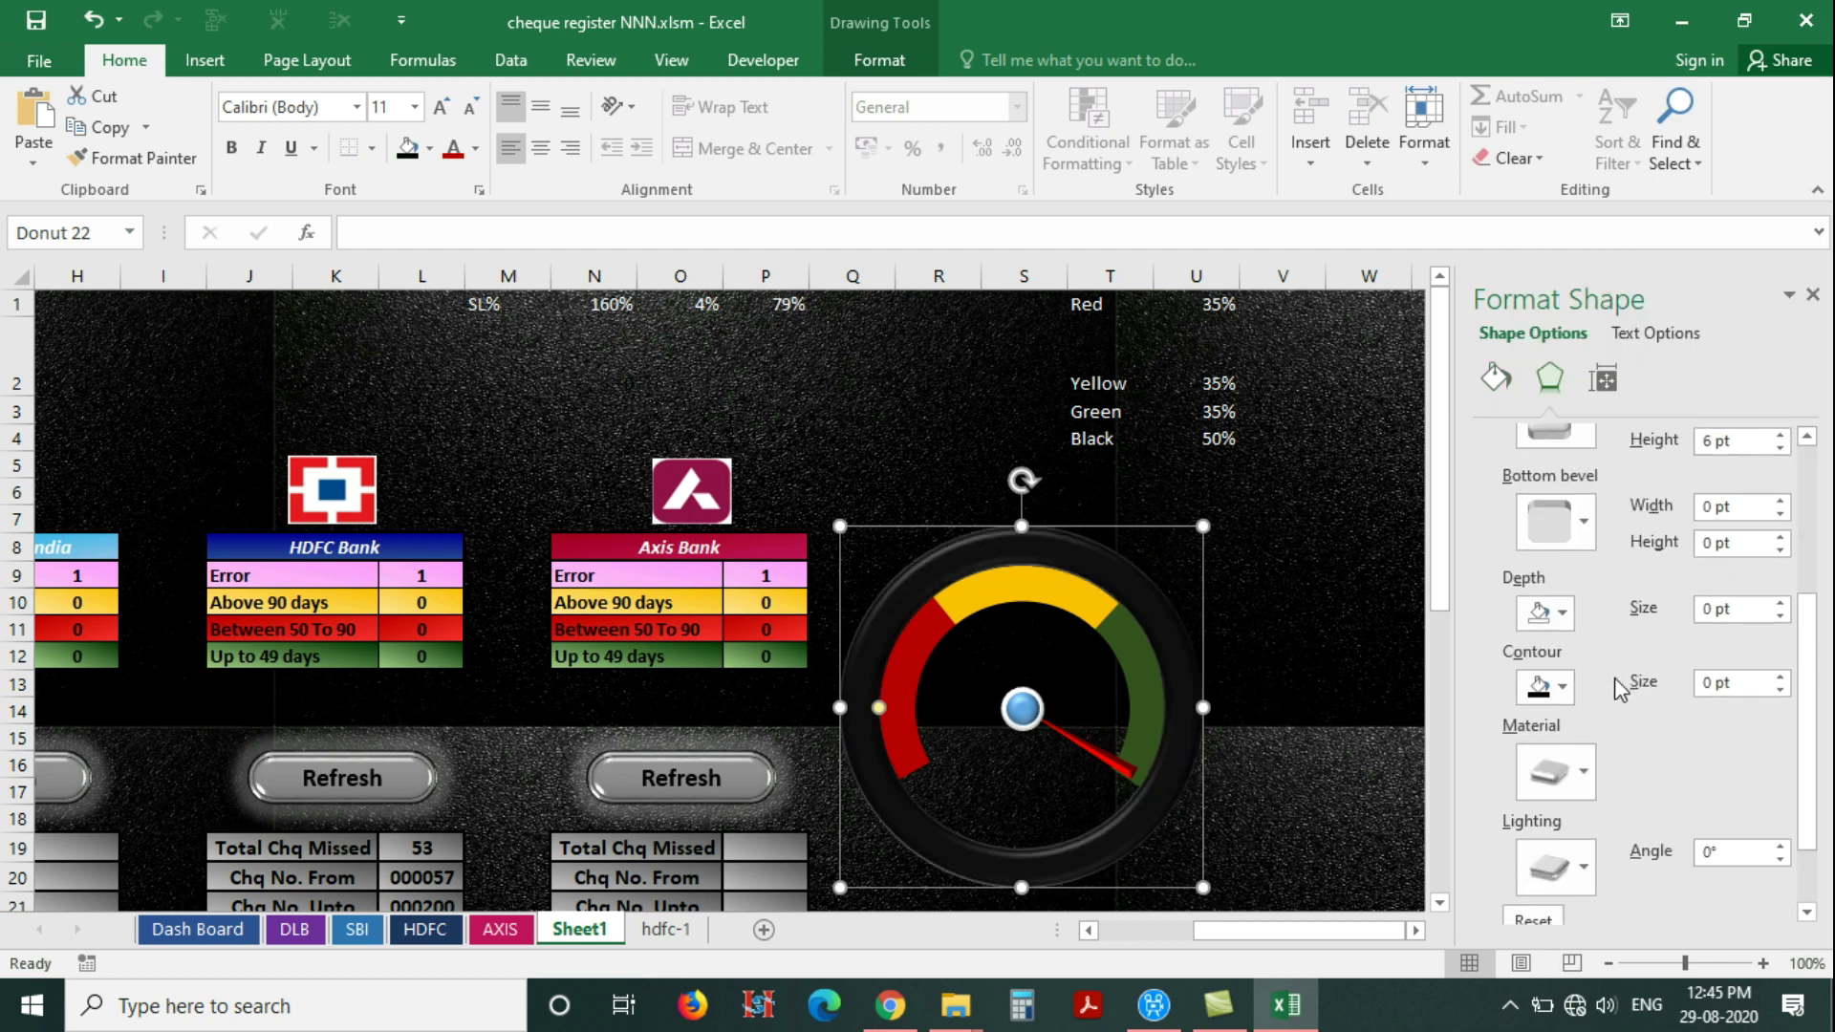
# Set the donut ring's material to the translucent Powder preset and apply a lighting preset that gives its edges bright highlights
pyautogui.click(1575, 717)
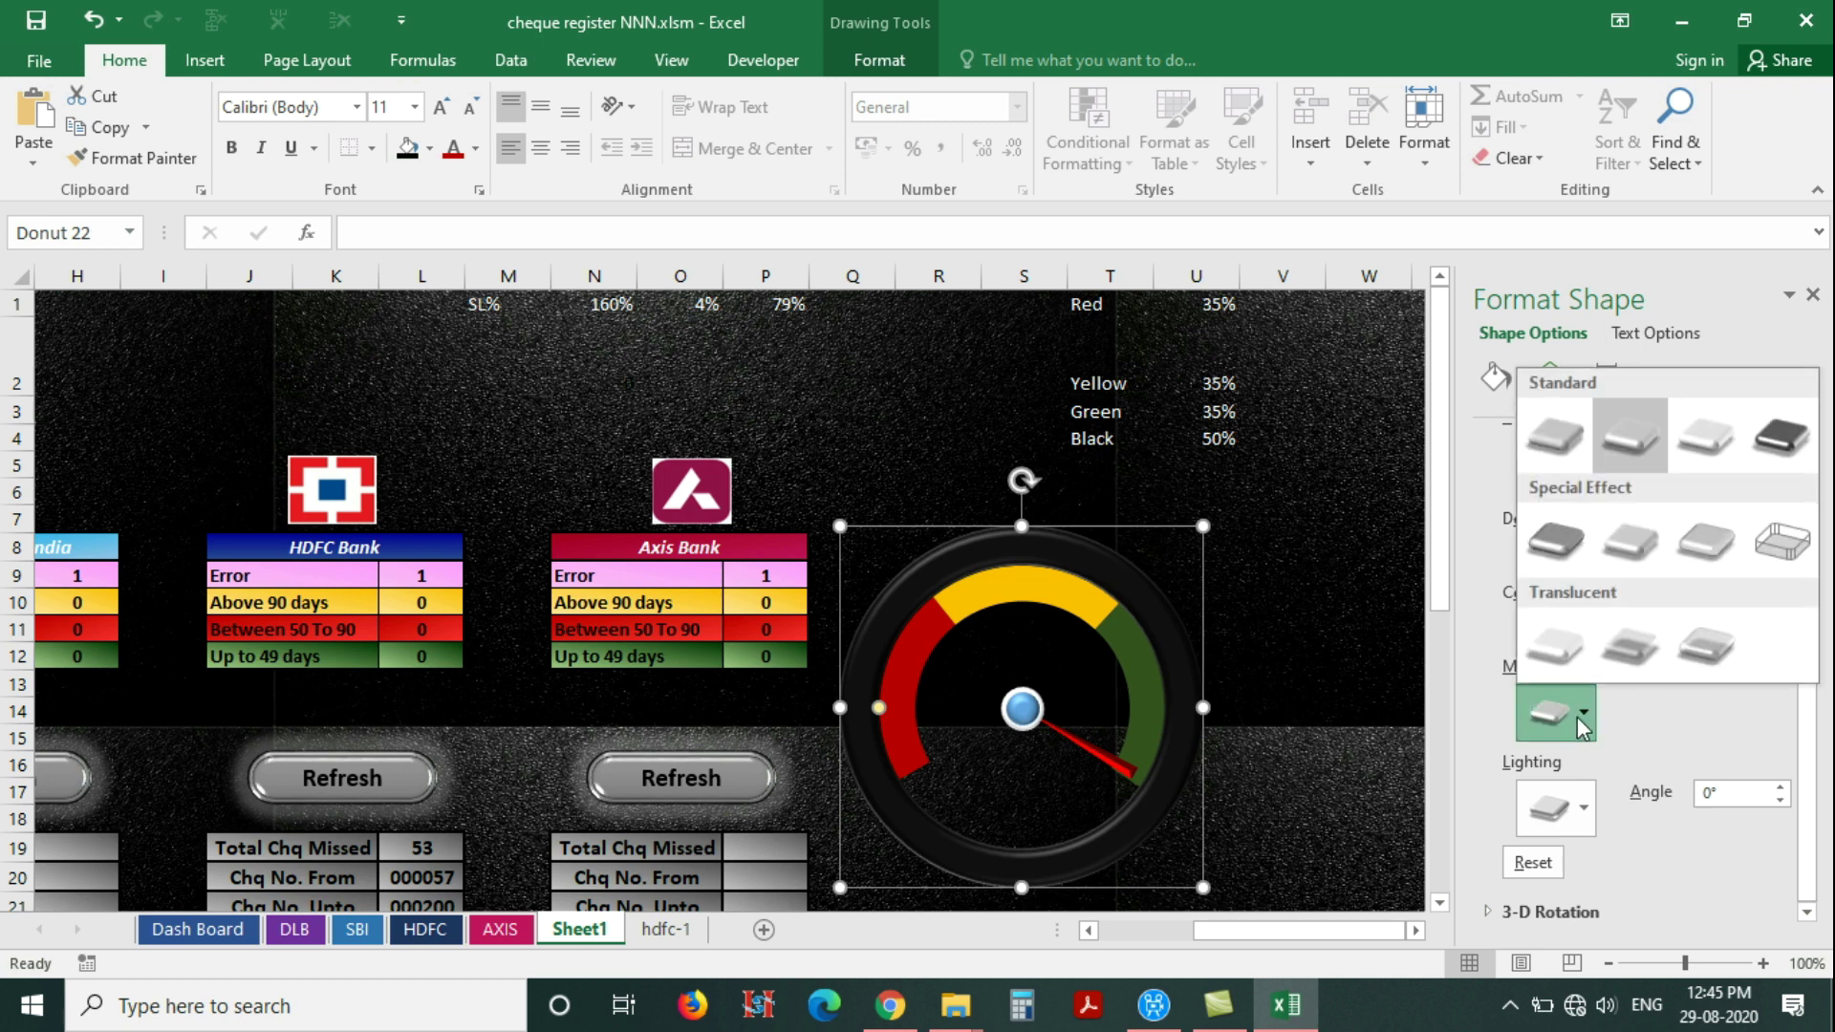
pyautogui.click(1556, 650)
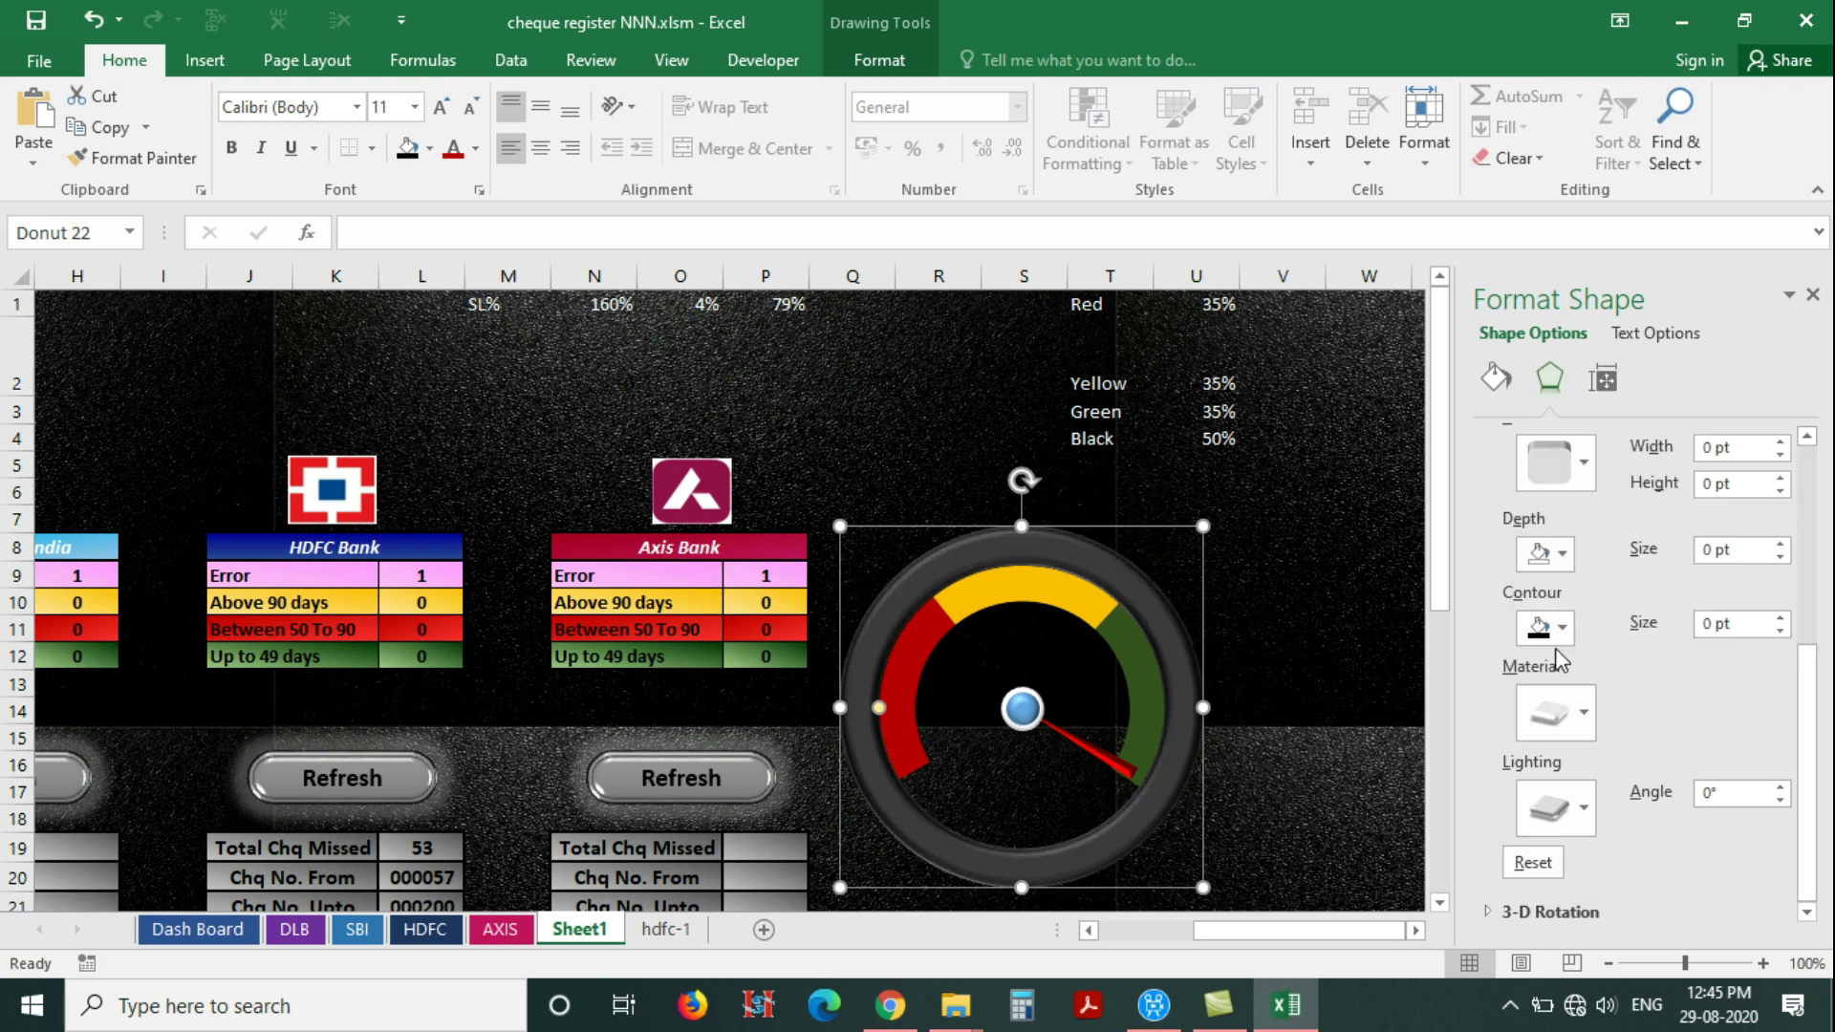
pyautogui.click(1567, 817)
pyautogui.click(1570, 742)
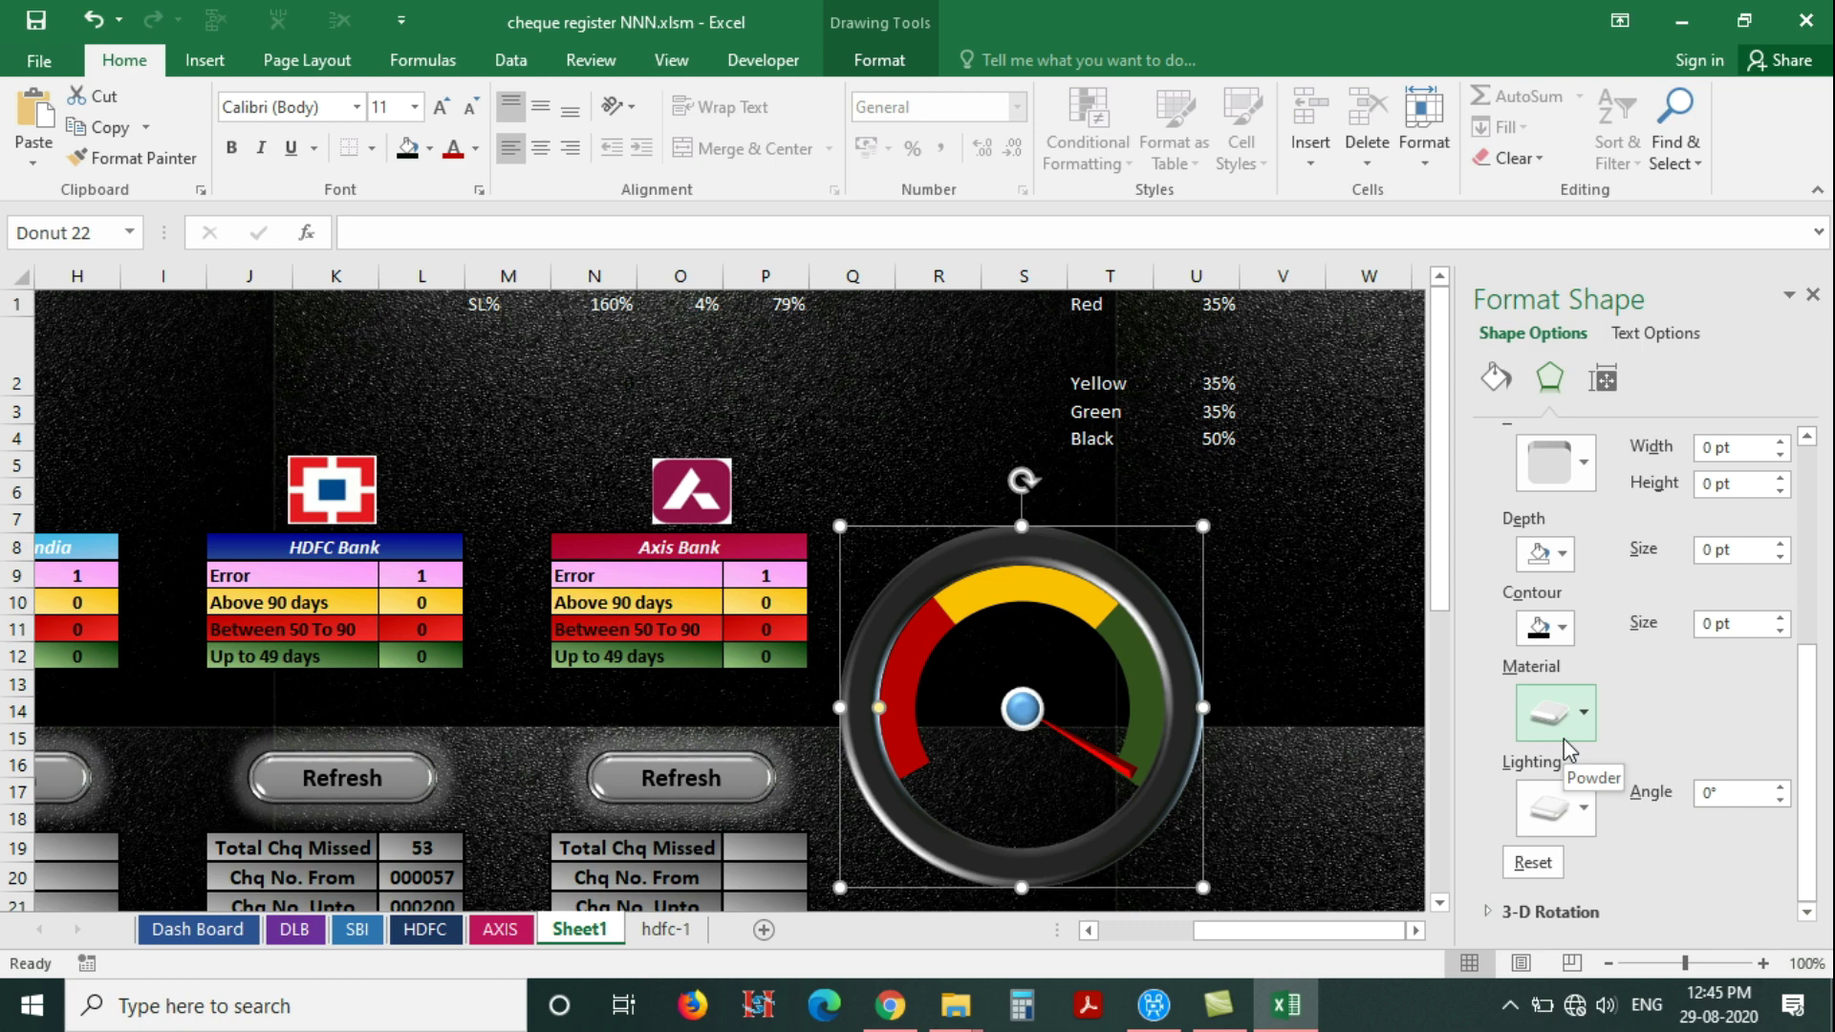
pyautogui.click(1813, 296)
pyautogui.click(1434, 516)
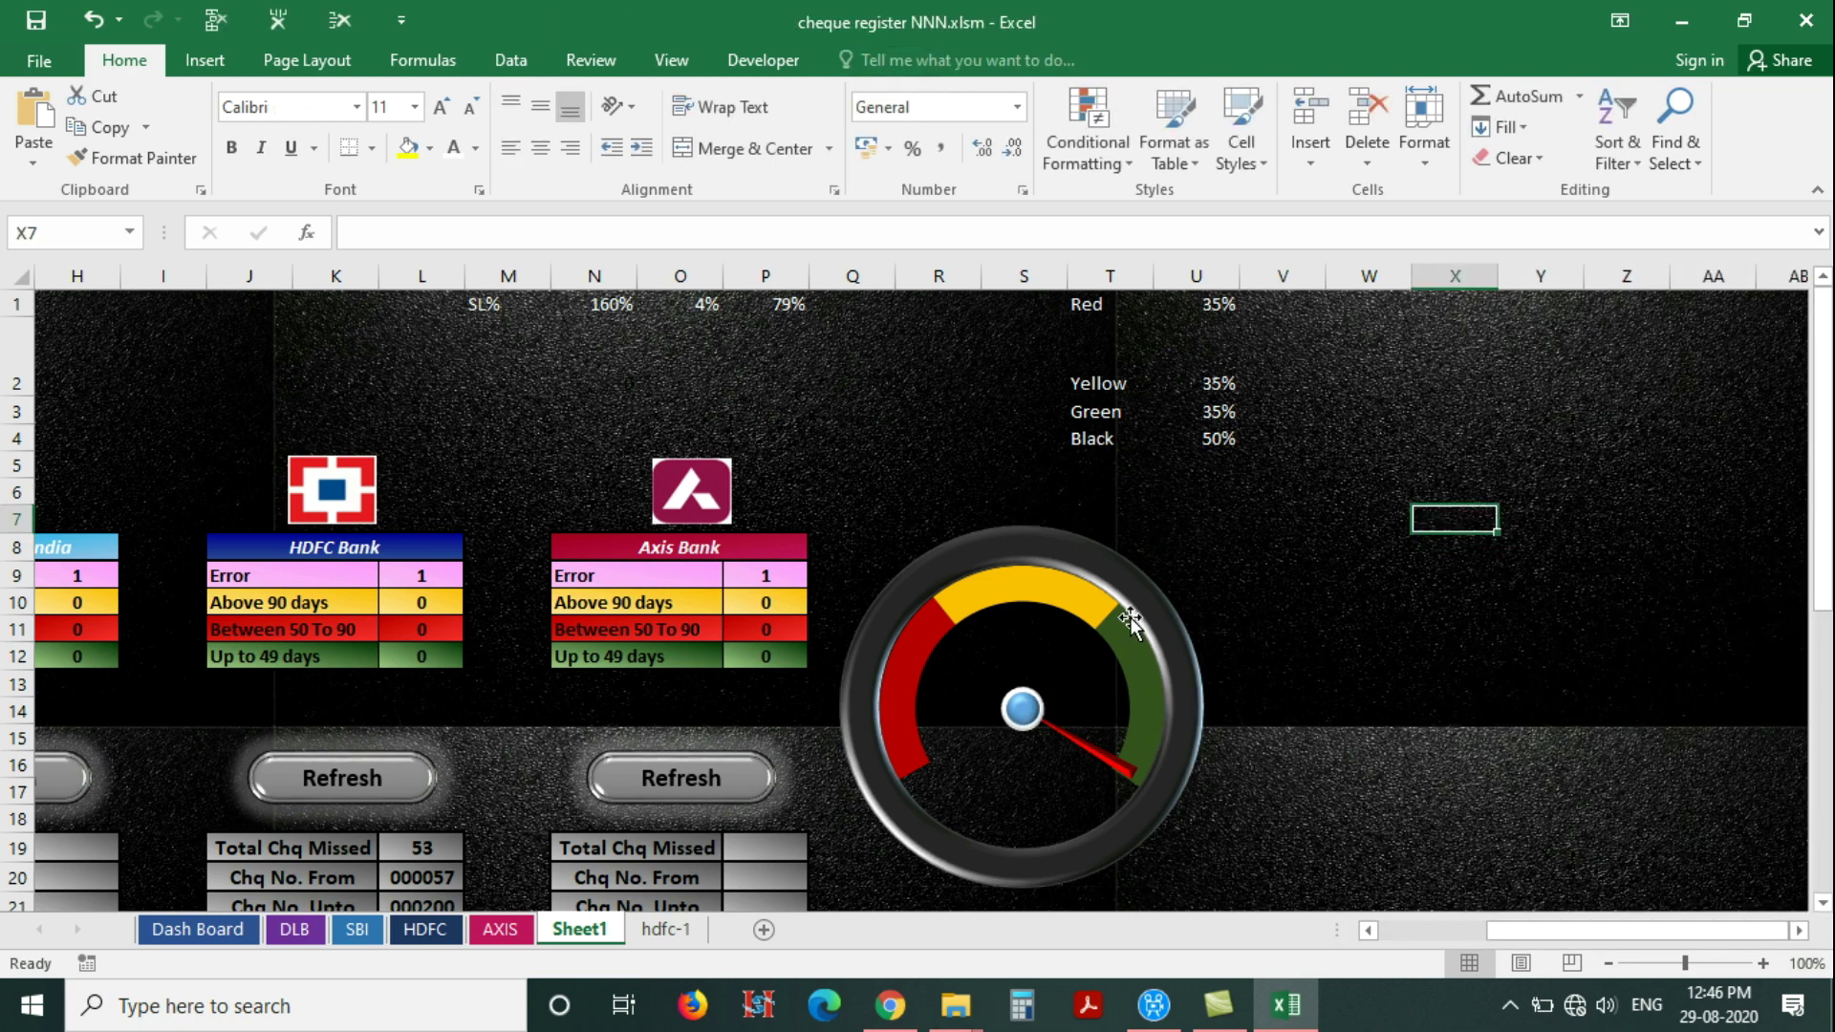
pyautogui.scroll(-1, 1122, 681)
pyautogui.scroll(-1, 1122, 680)
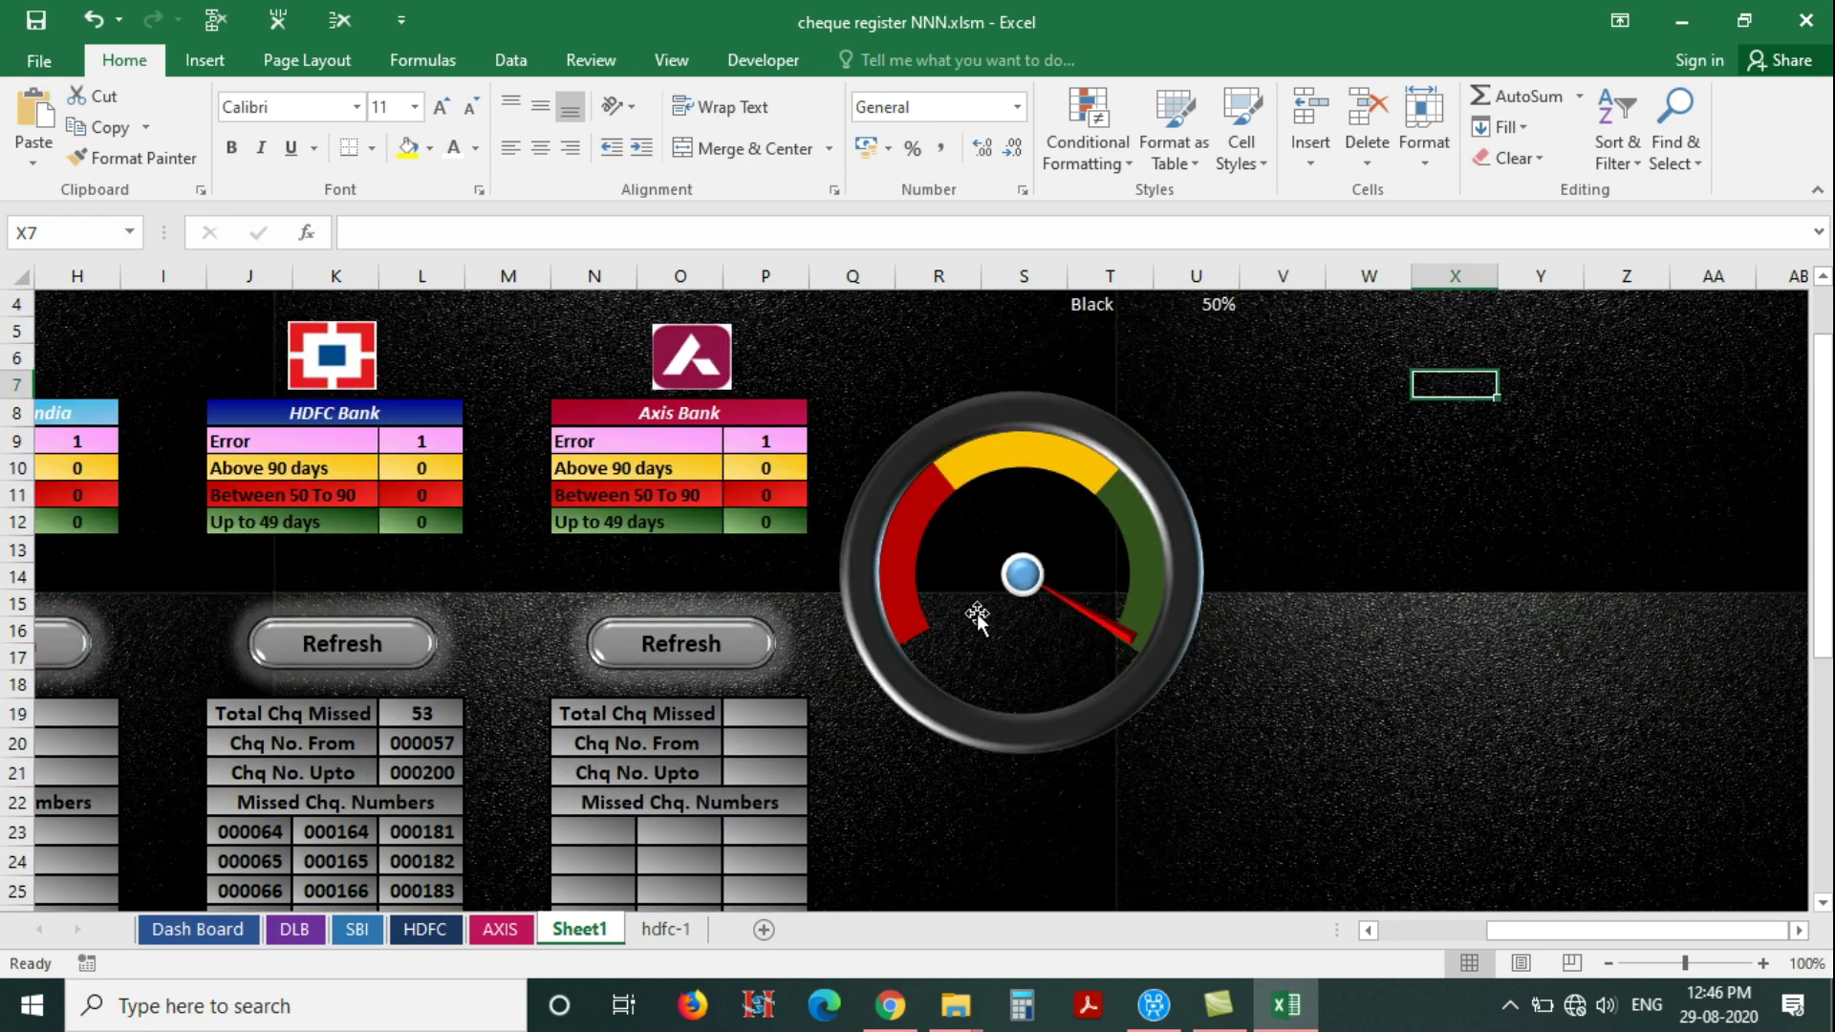
pyautogui.scroll(3, 1007, 609)
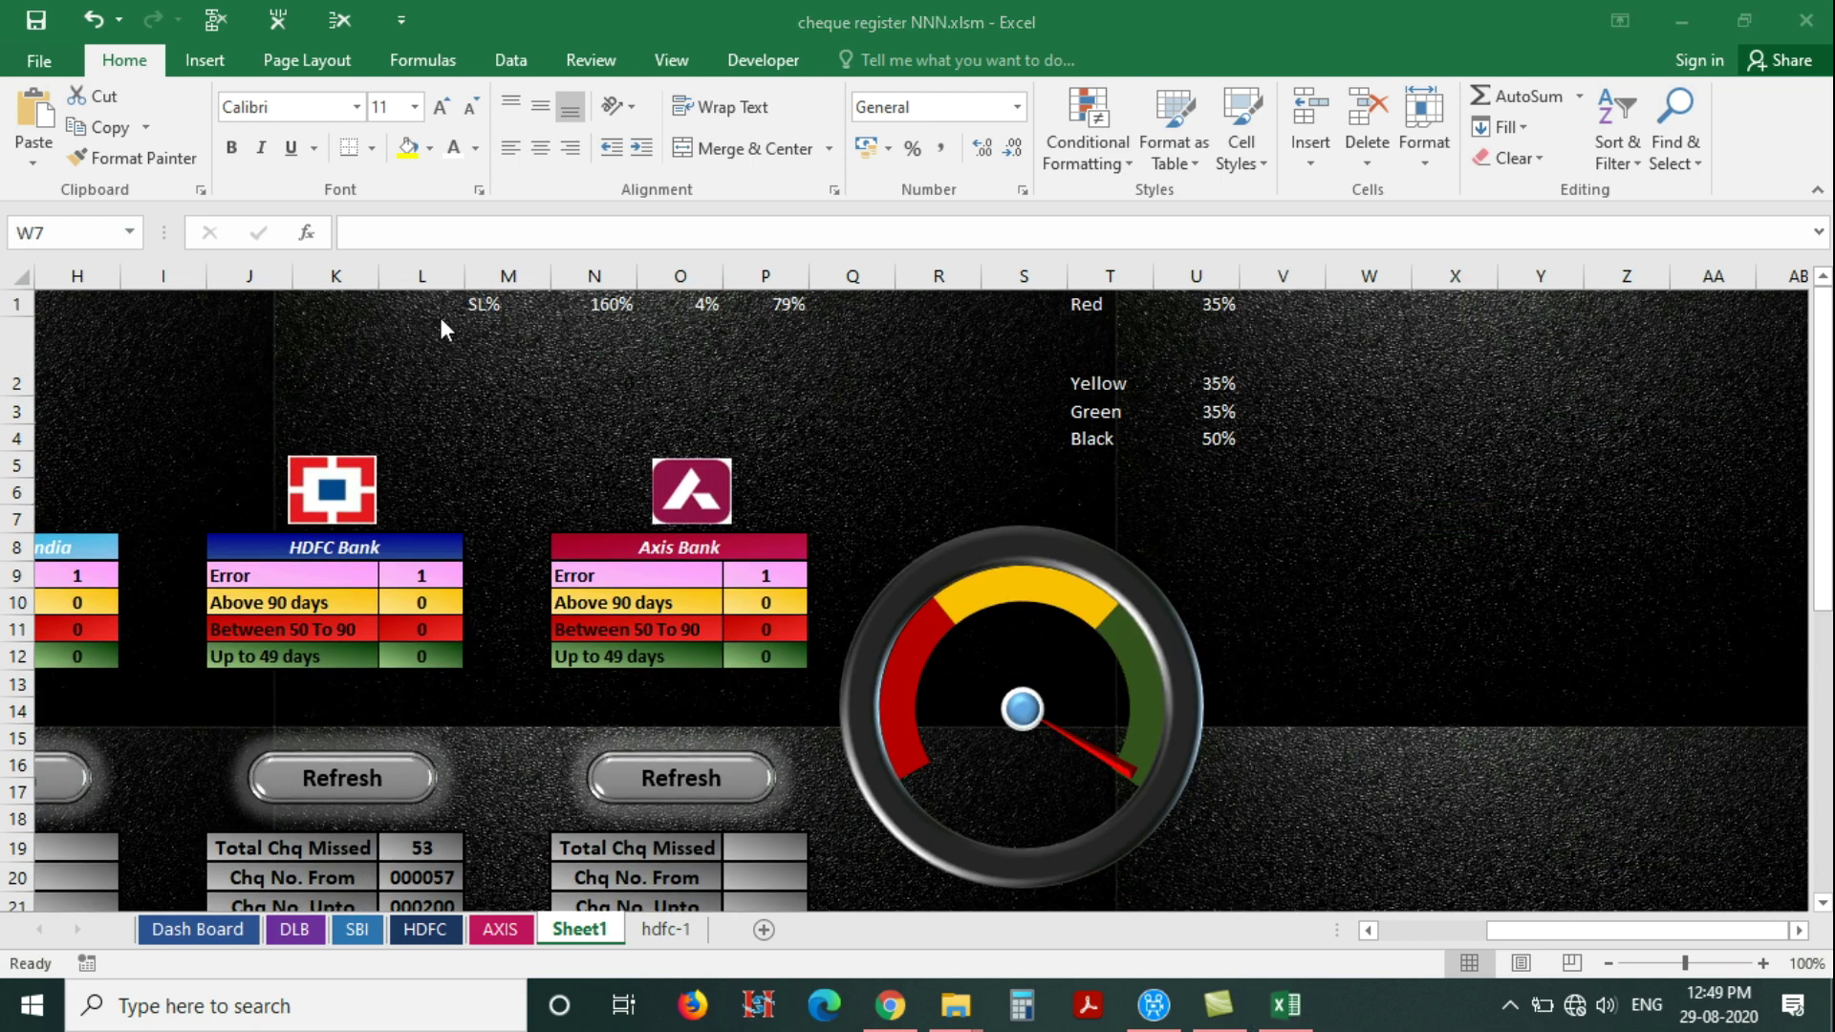
# Insert a small text box on the empty area around cell W5 and enter F as its text
pyautogui.click(197, 71)
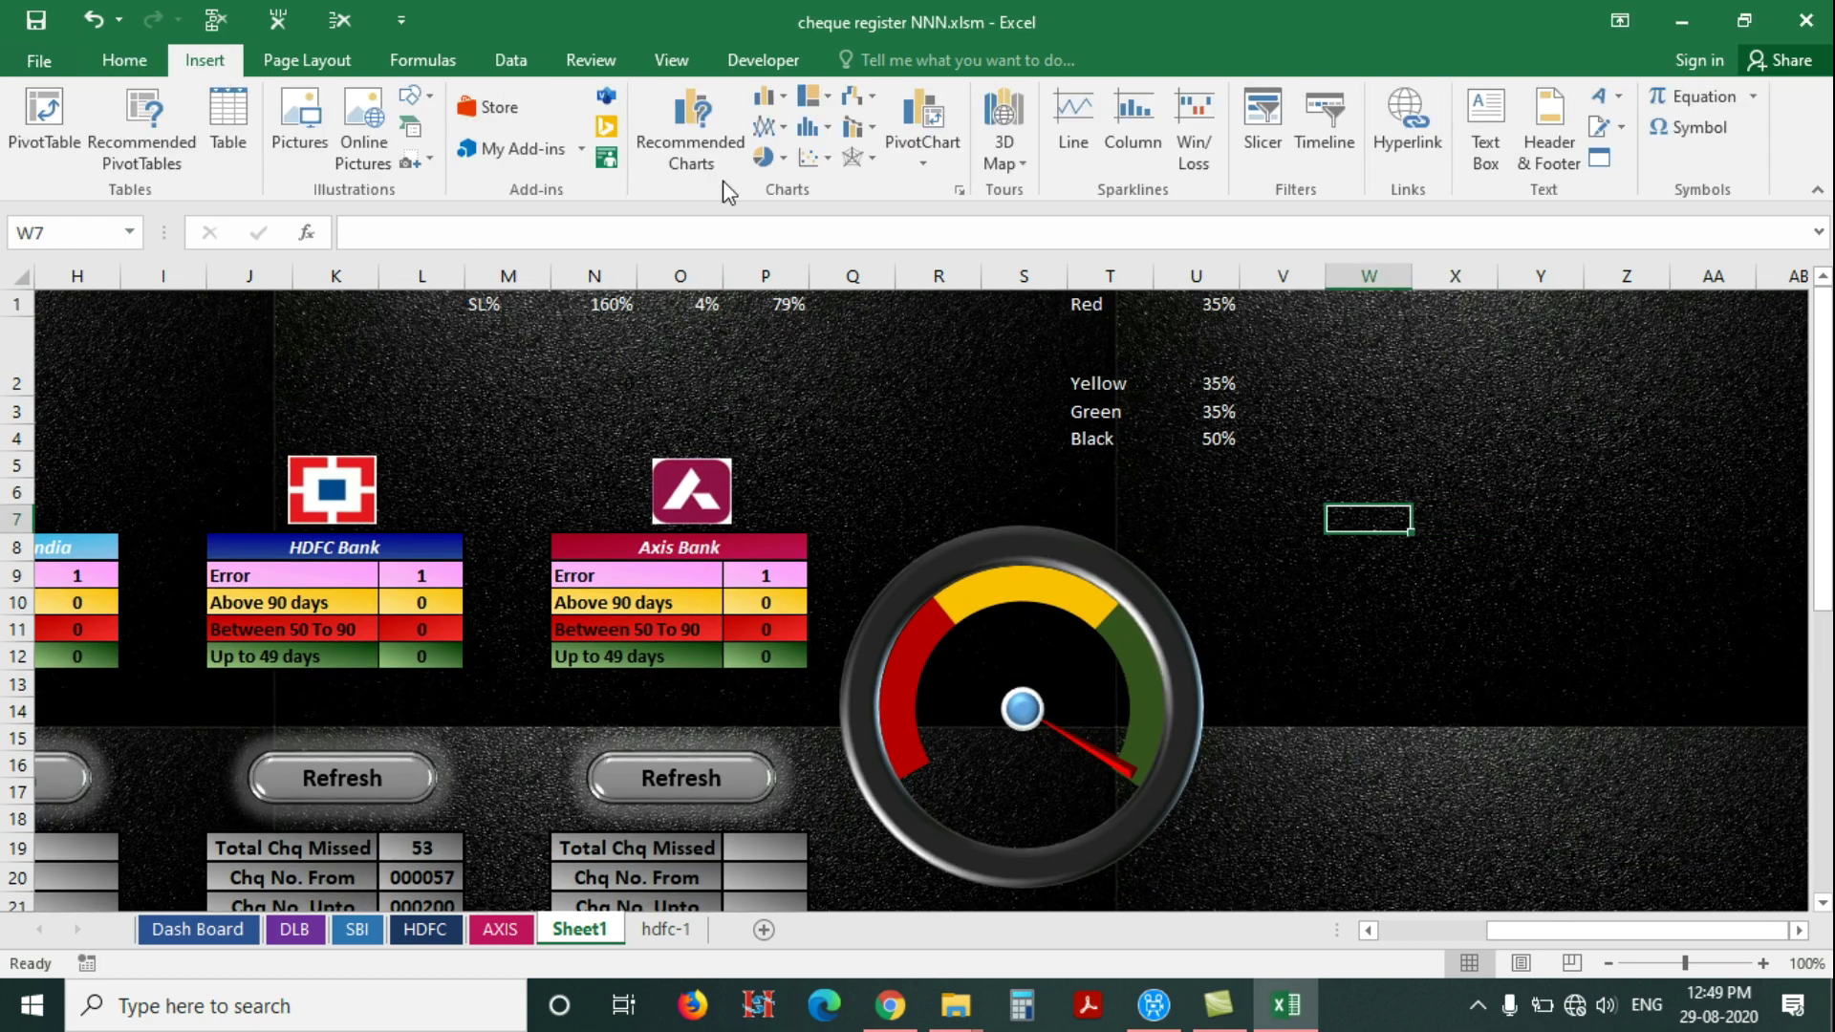
pyautogui.click(1489, 144)
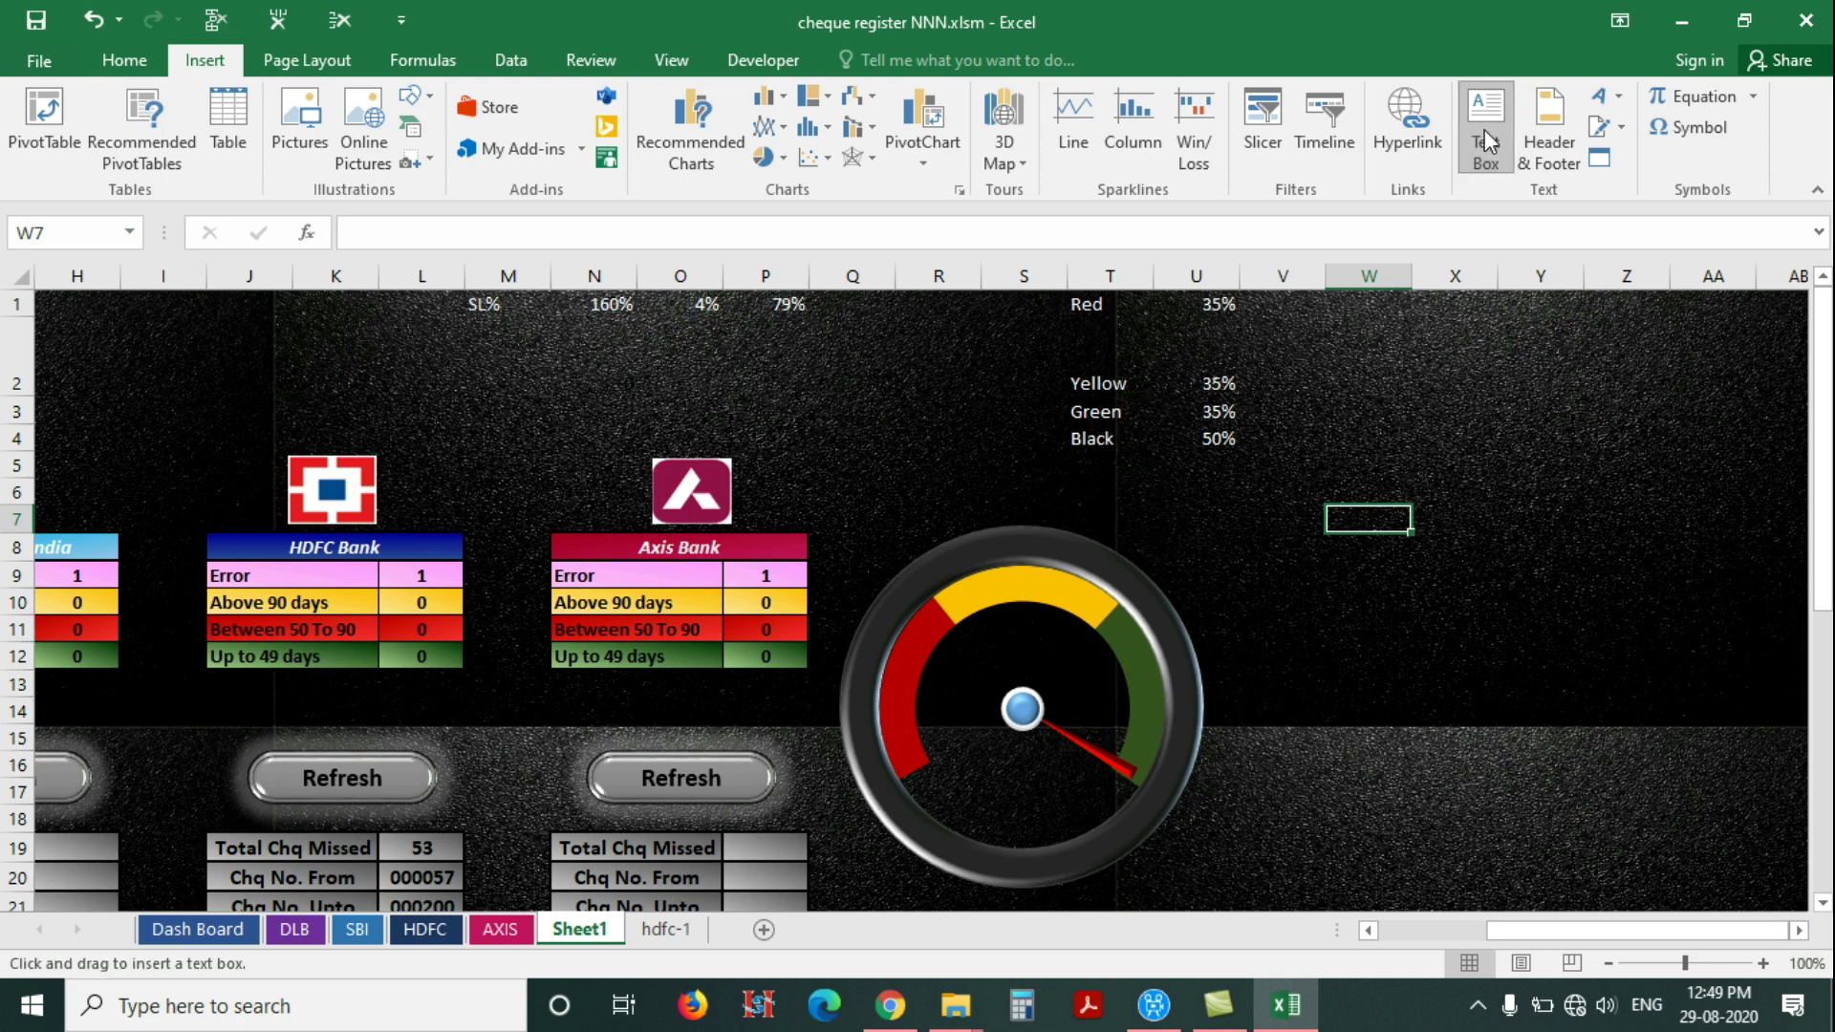
pyautogui.click(1357, 446)
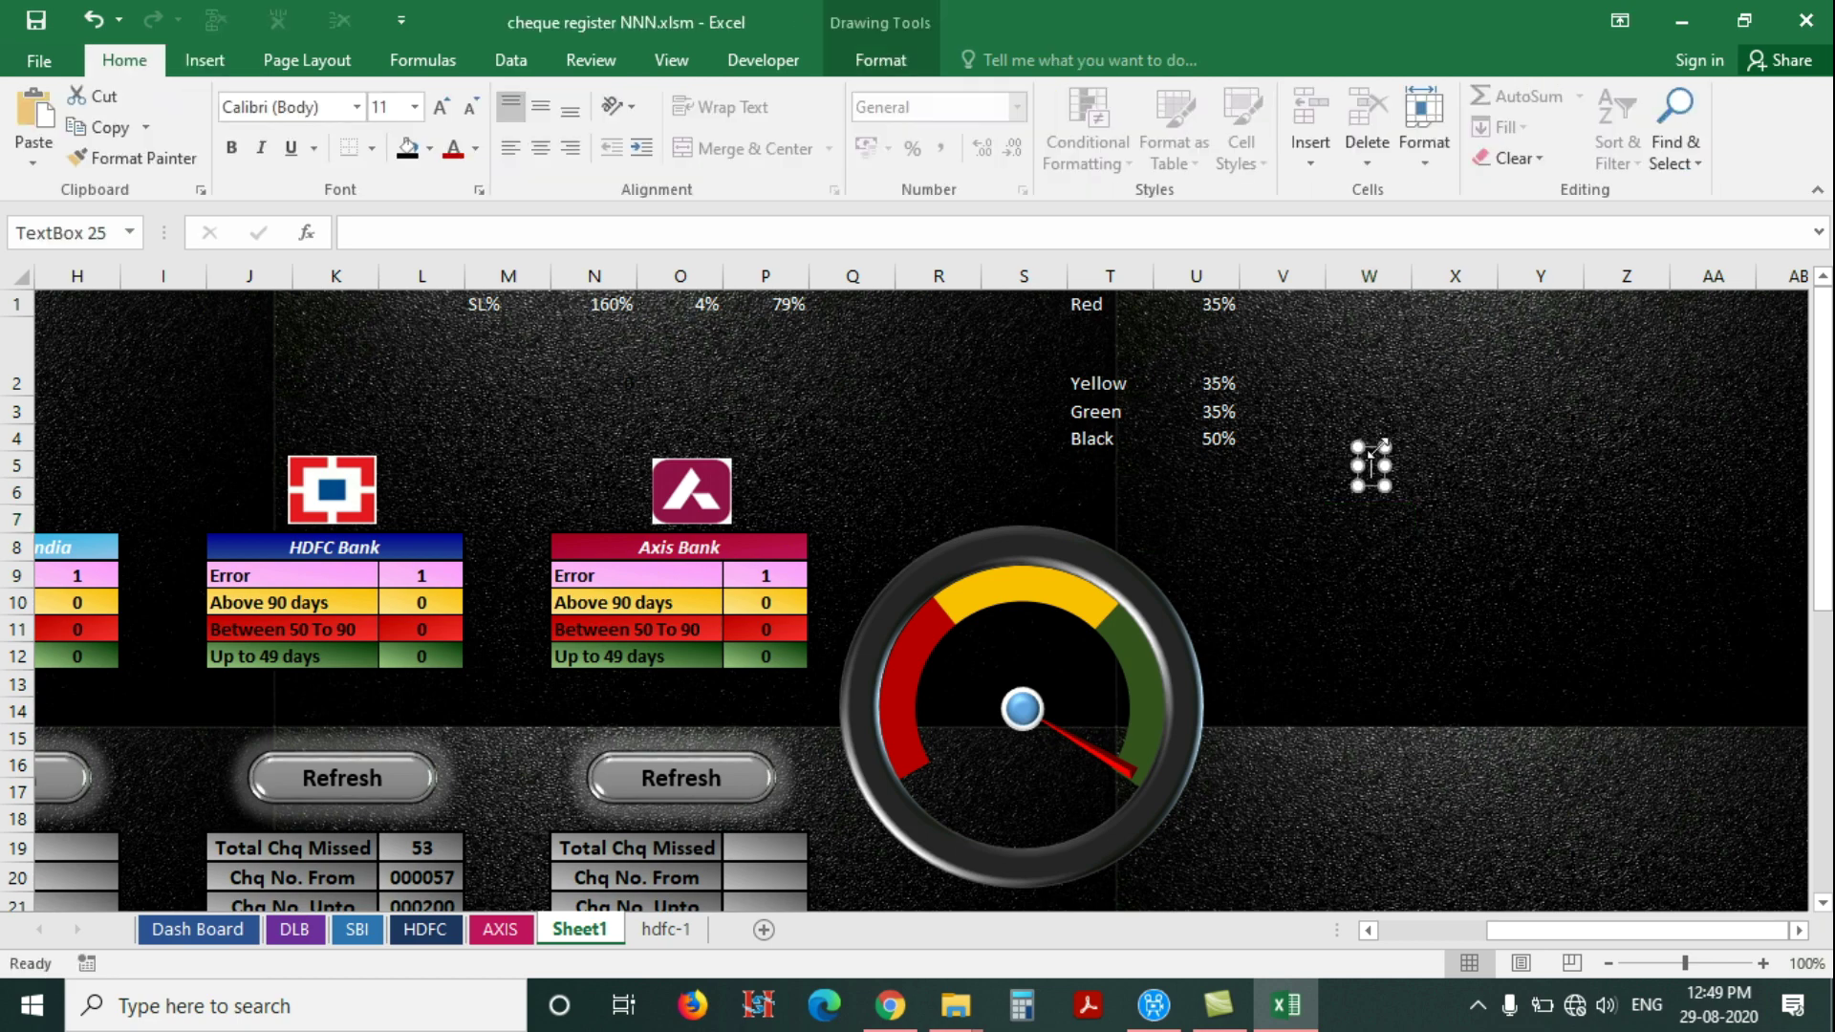
pyautogui.click(1383, 449)
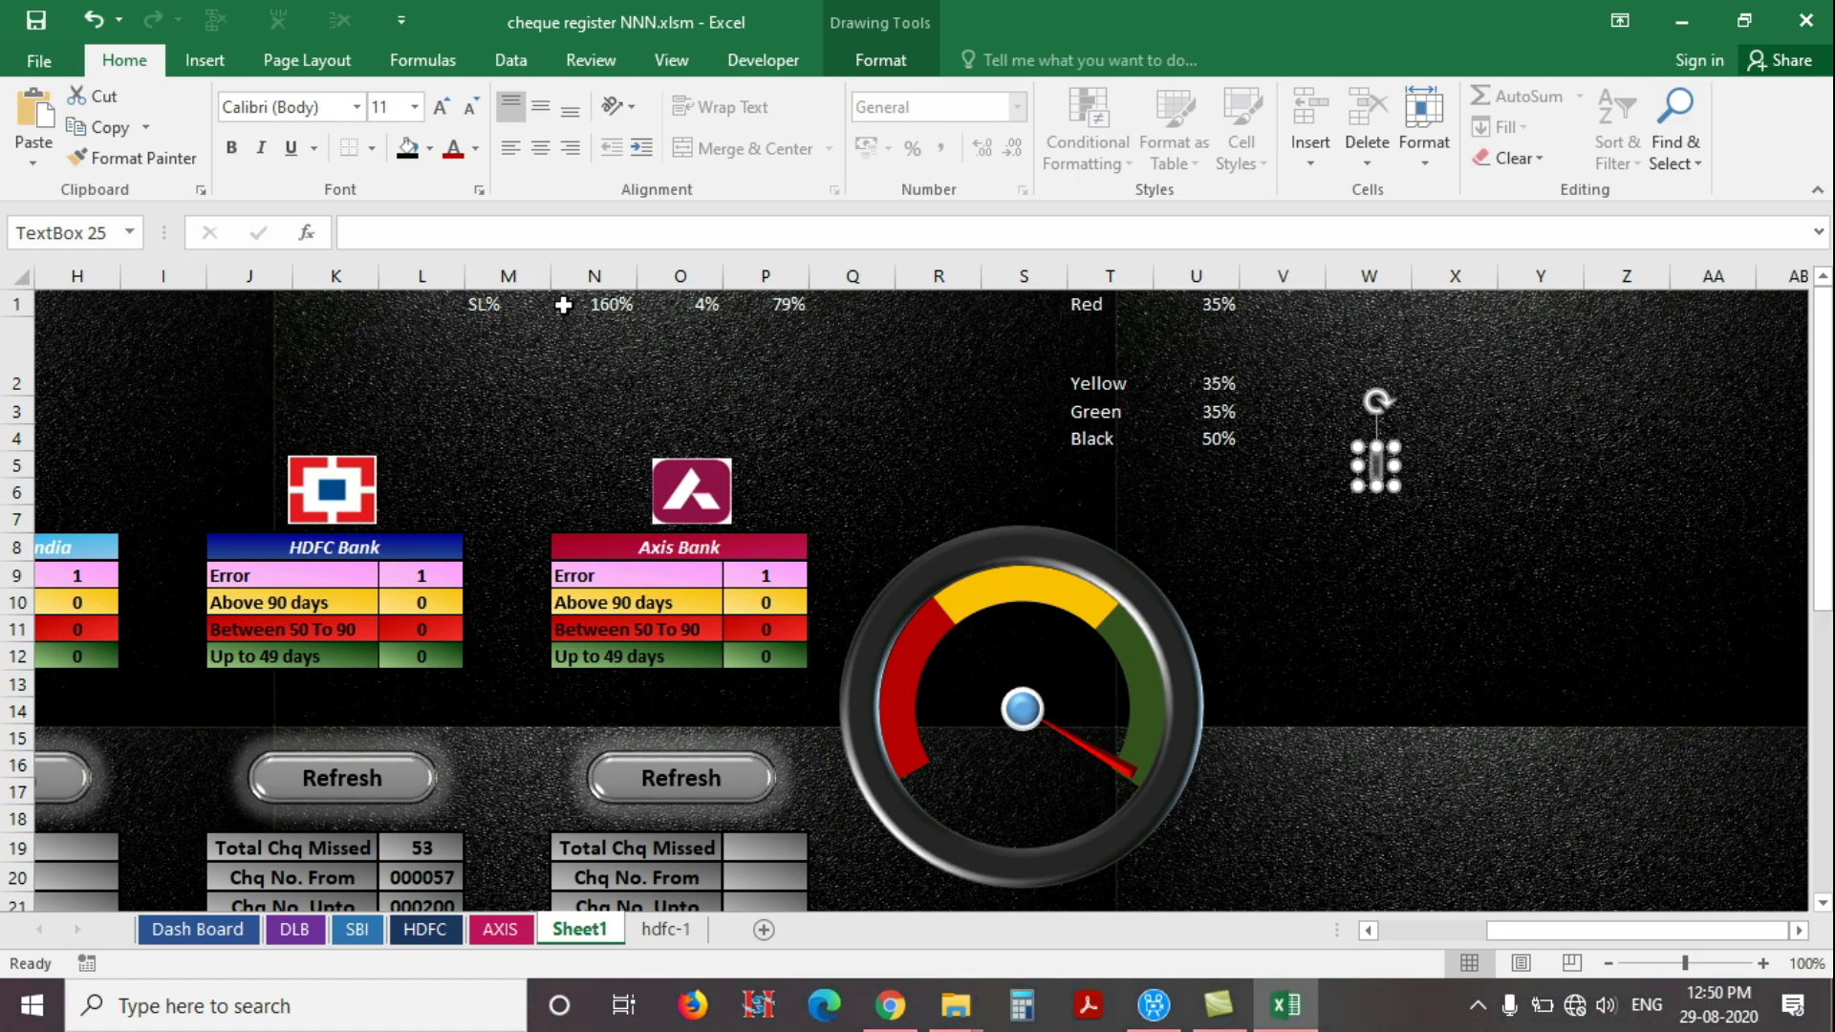
# Format the letter F in dark green, bold, size 14, and widen its text box slightly
pyautogui.click(478, 157)
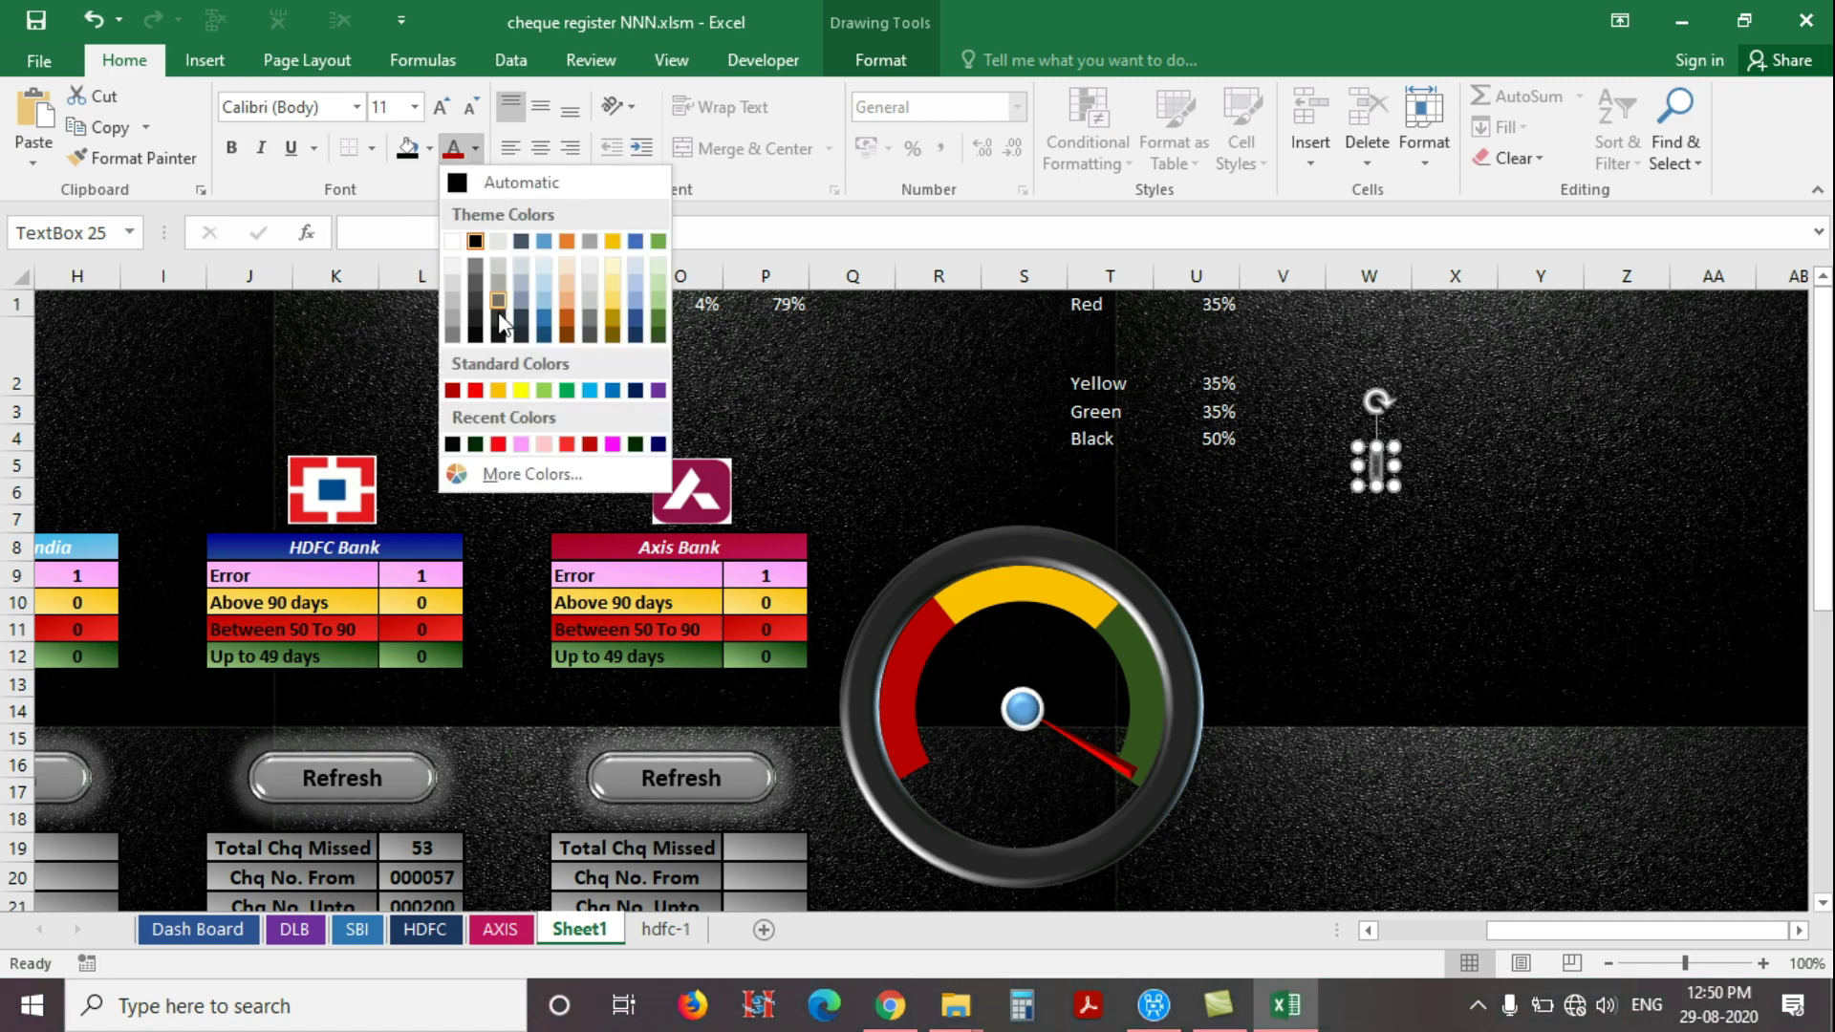
pyautogui.click(533, 384)
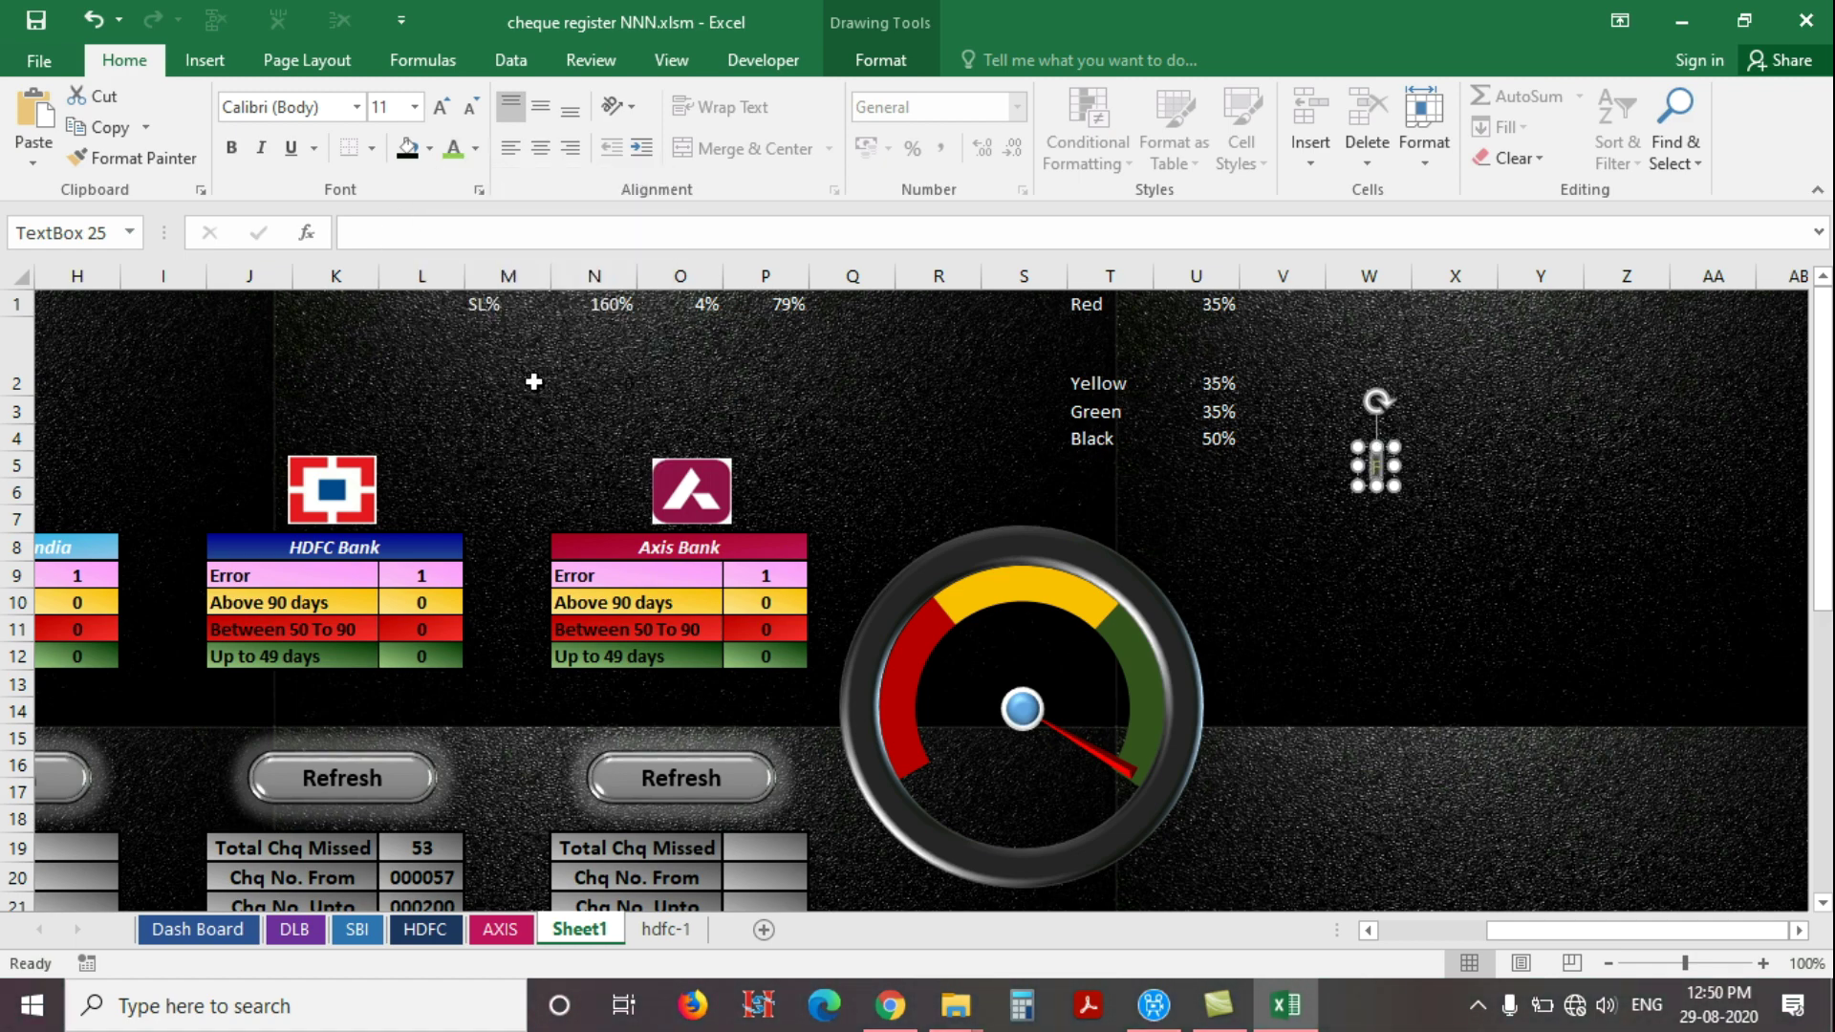
pyautogui.click(476, 149)
pyautogui.click(658, 334)
pyautogui.click(234, 149)
pyautogui.click(443, 108)
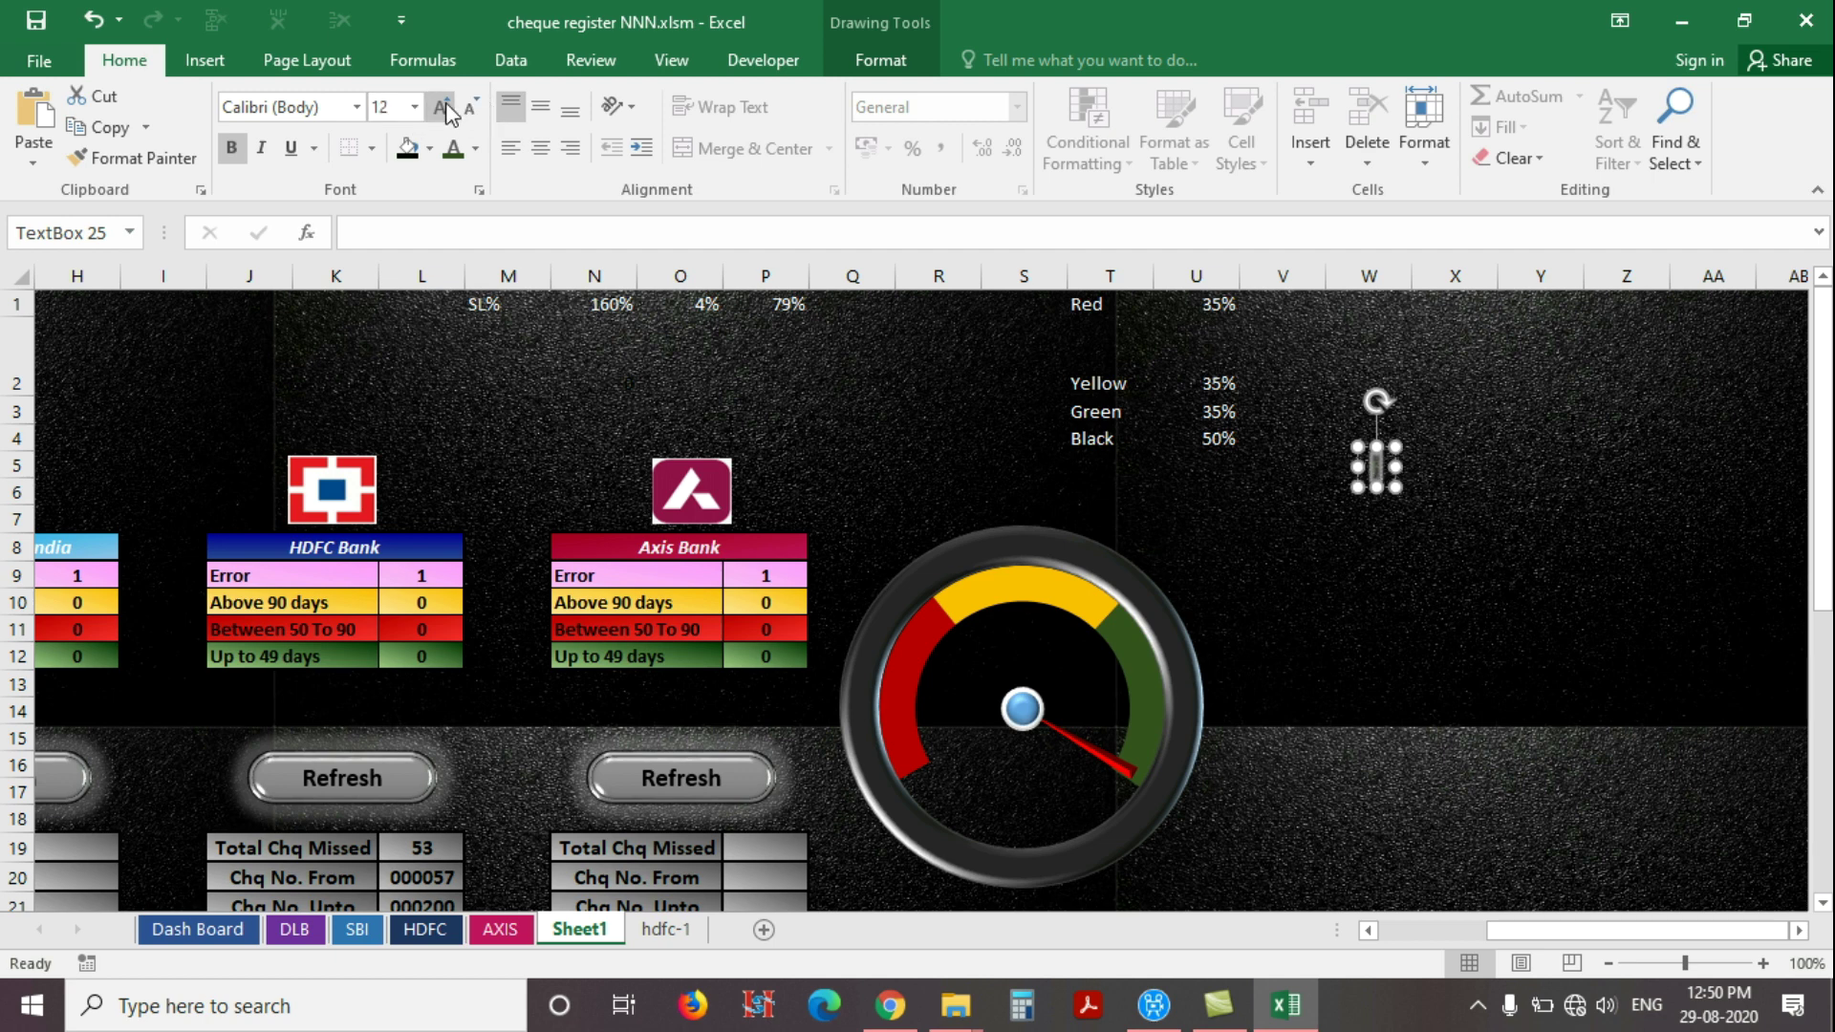
pyautogui.click(442, 109)
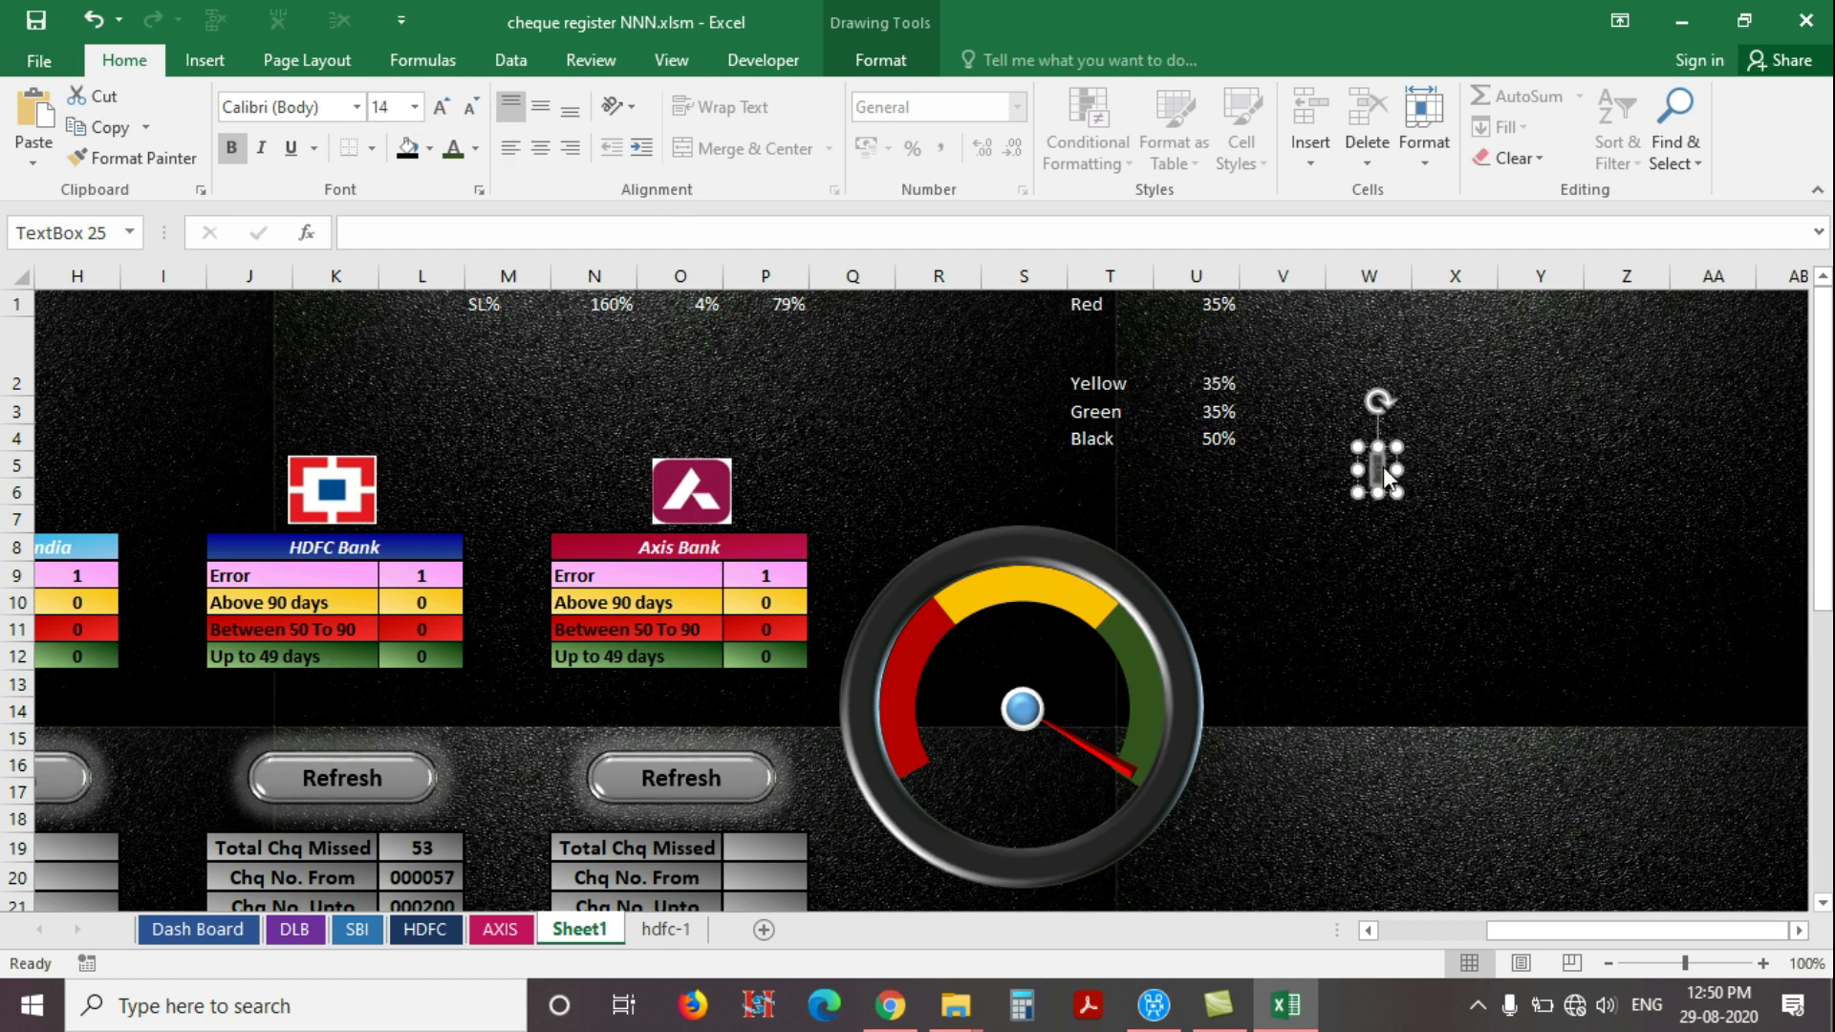
pyautogui.moveTo(1397, 469); pyautogui.dragTo(1405, 475)
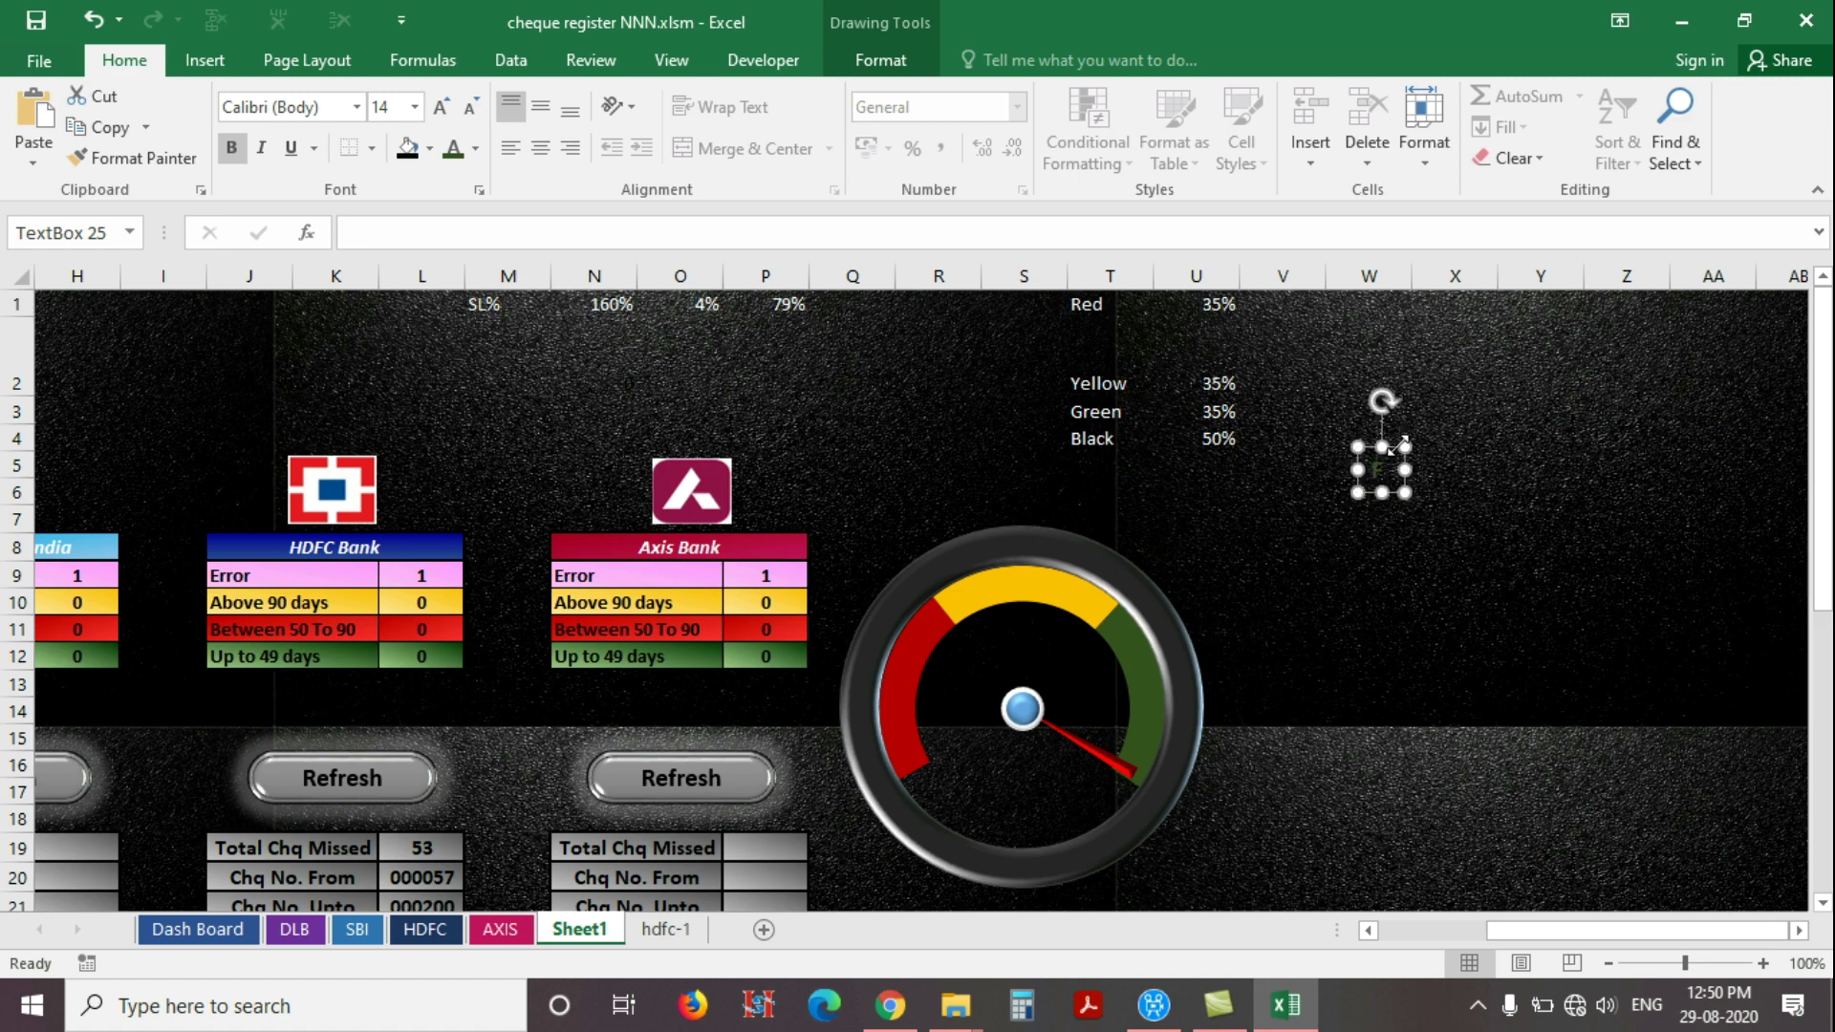
# Duplicate the F text box near cell Y5, change the copy's text to E and colour it dark red
pyautogui.rightClick(1508, 469)
pyautogui.click(1552, 524)
pyautogui.click(1527, 472)
pyautogui.write('E')
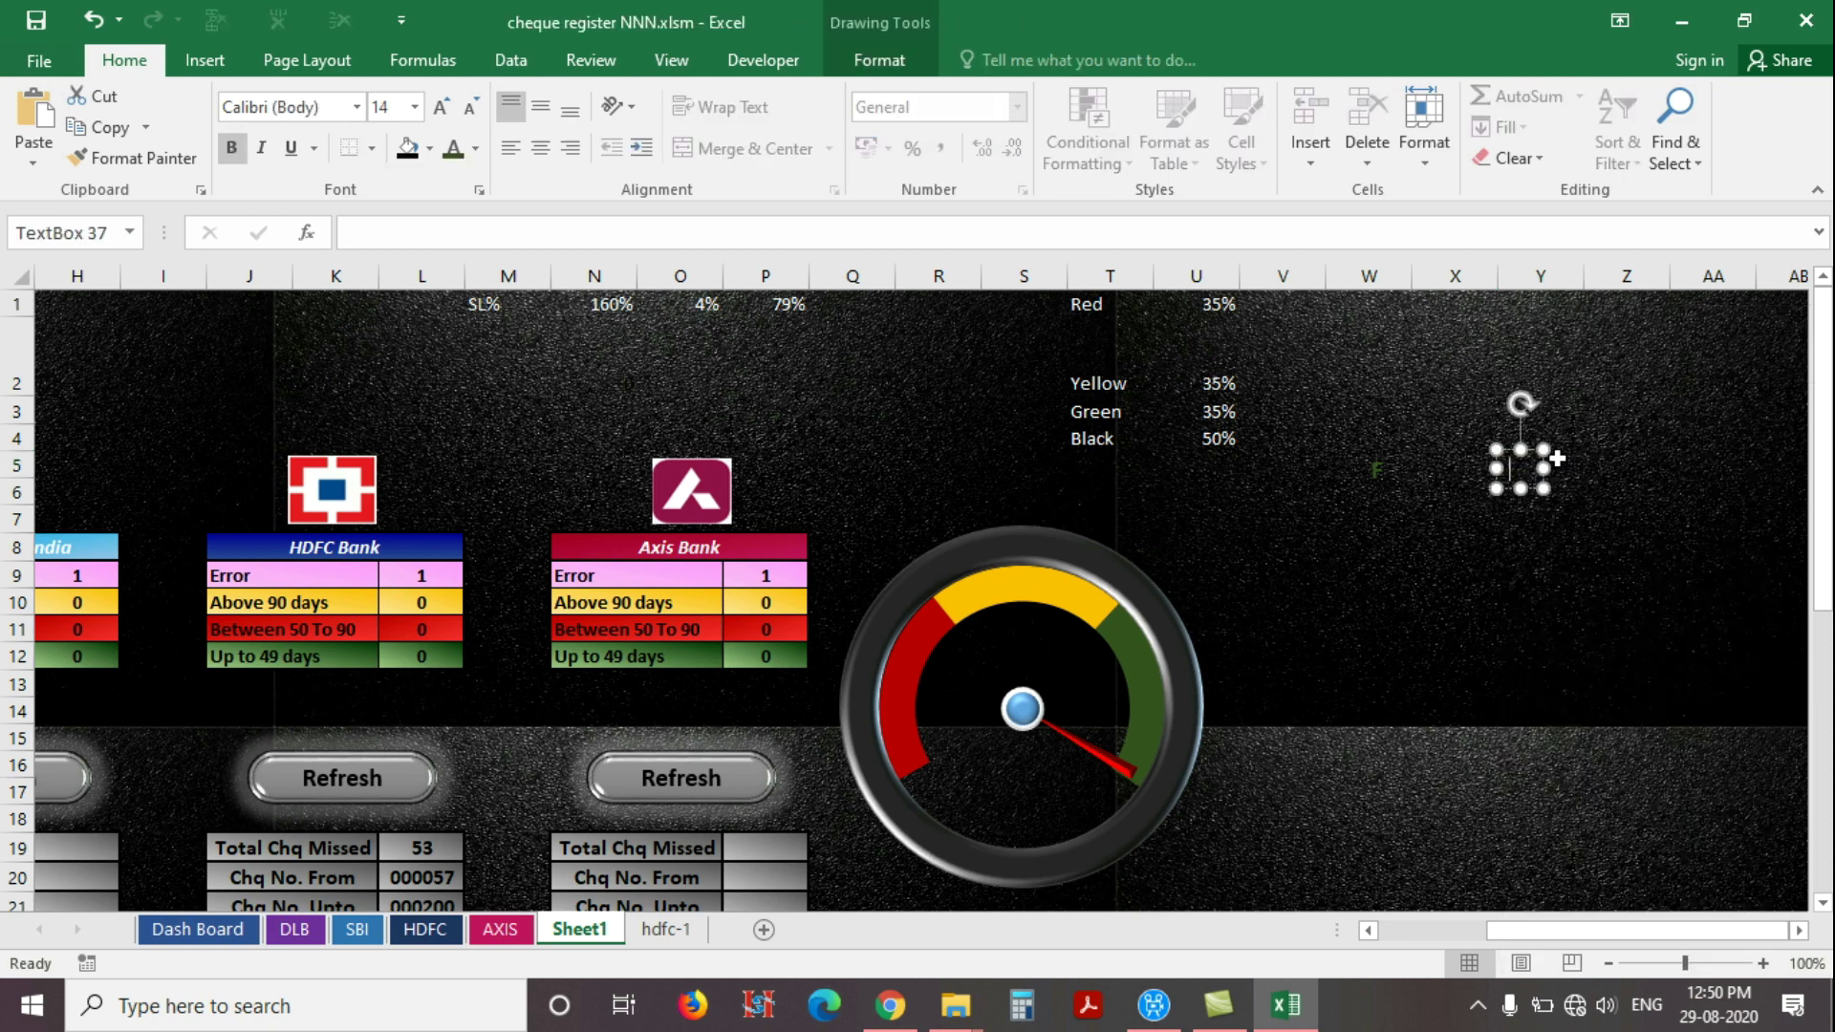
pyautogui.hotkey('ctrl', 'a')
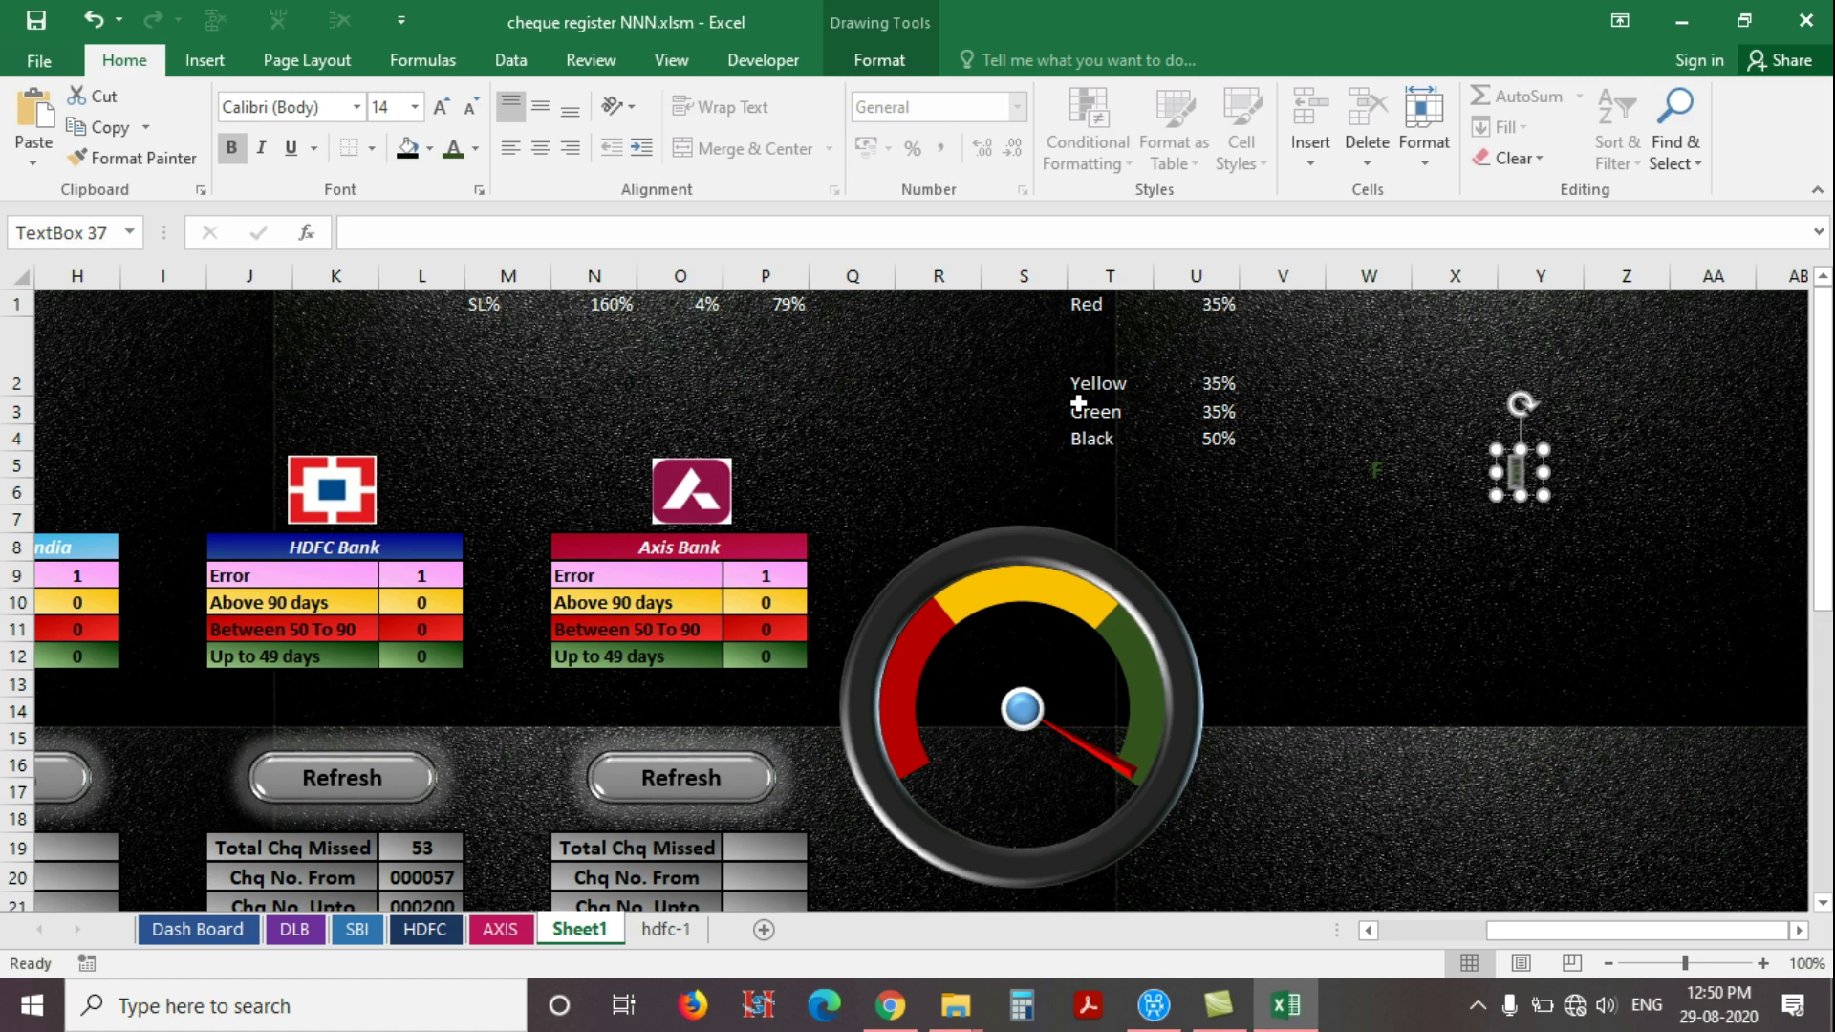
pyautogui.click(474, 150)
pyautogui.click(459, 392)
pyautogui.click(1629, 569)
# Move the F label to the end of the gauge's green arc and the E label to the end of its red arc
pyautogui.click(1382, 457)
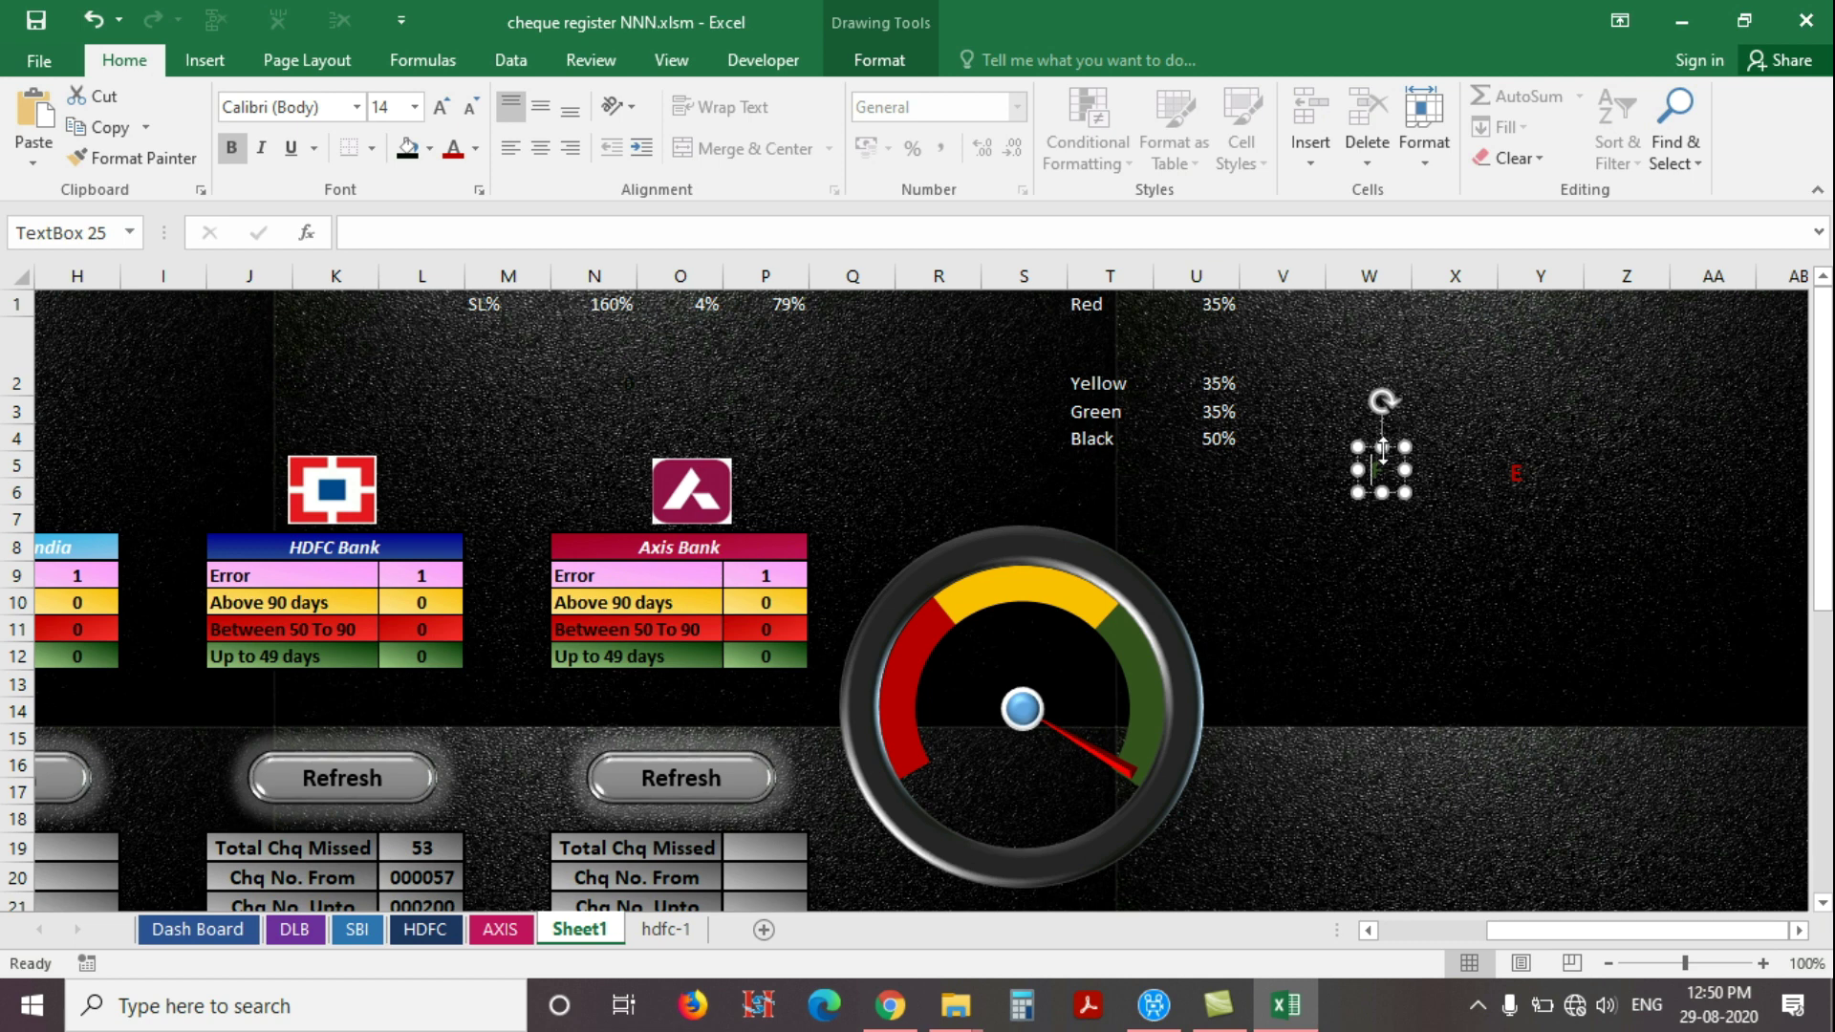
pyautogui.moveTo(1382, 449); pyautogui.dragTo(1126, 763)
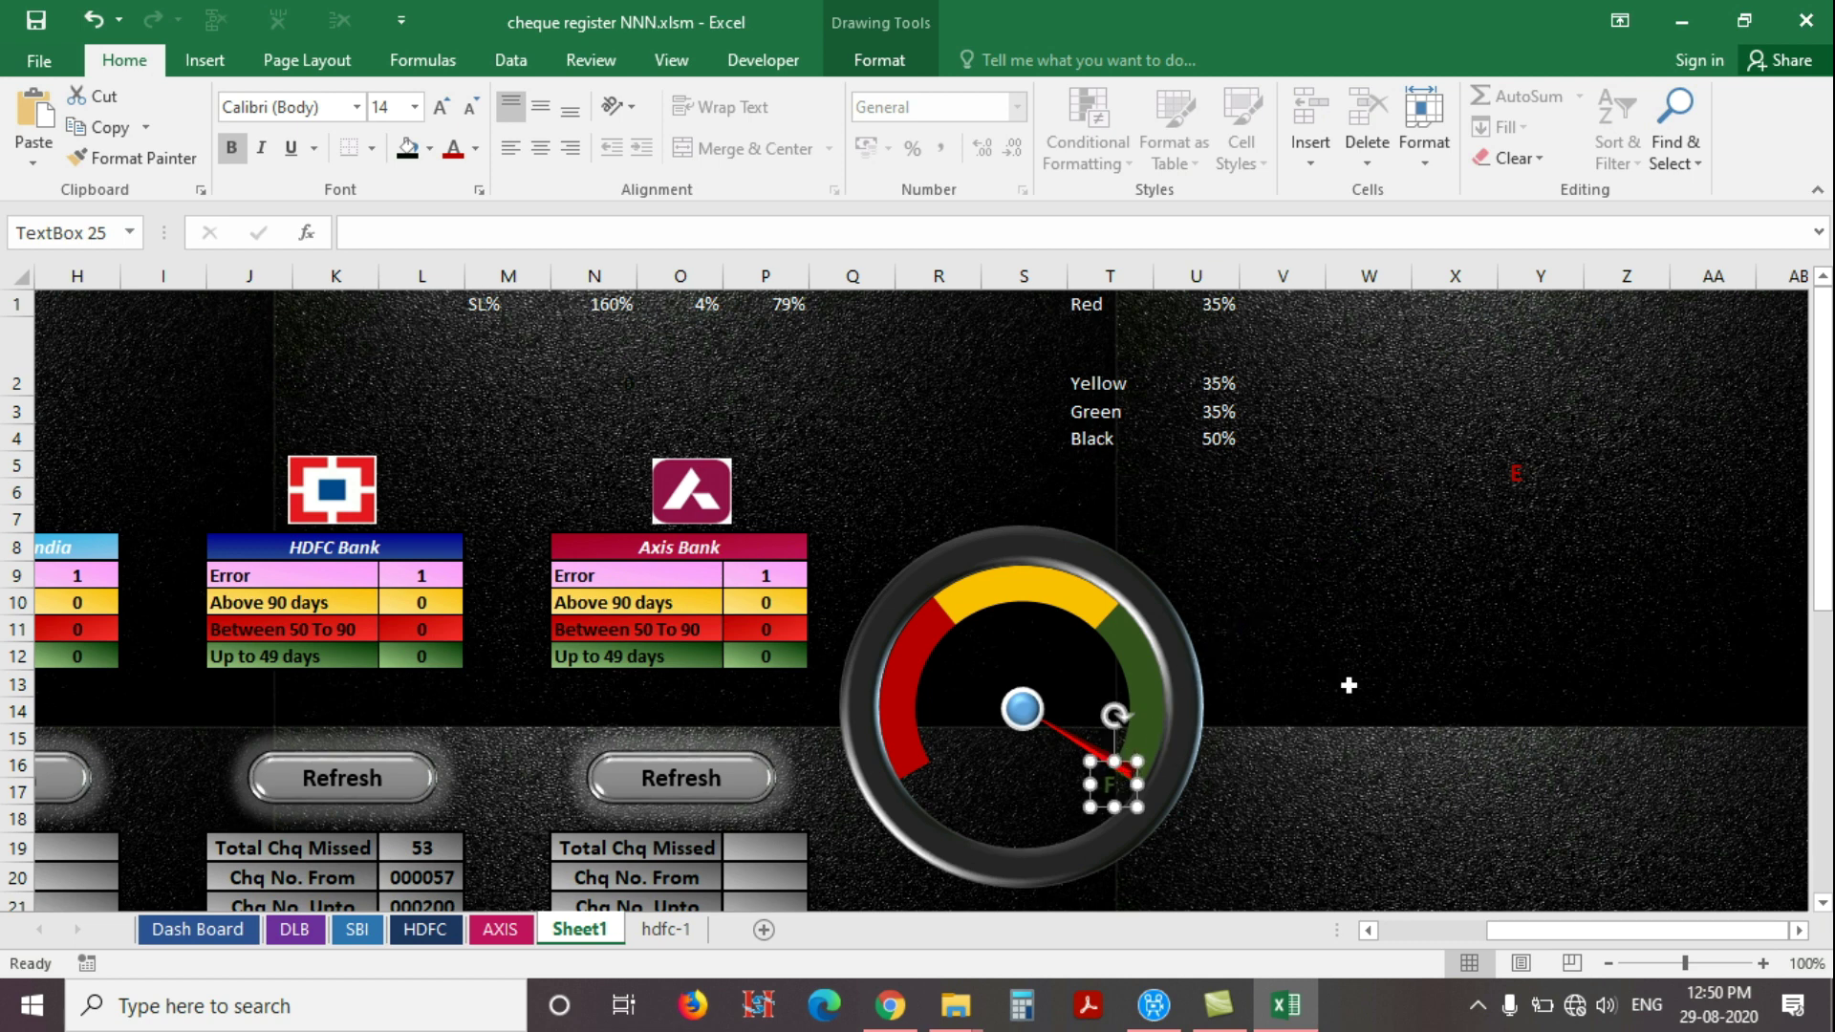
pyautogui.click(1517, 471)
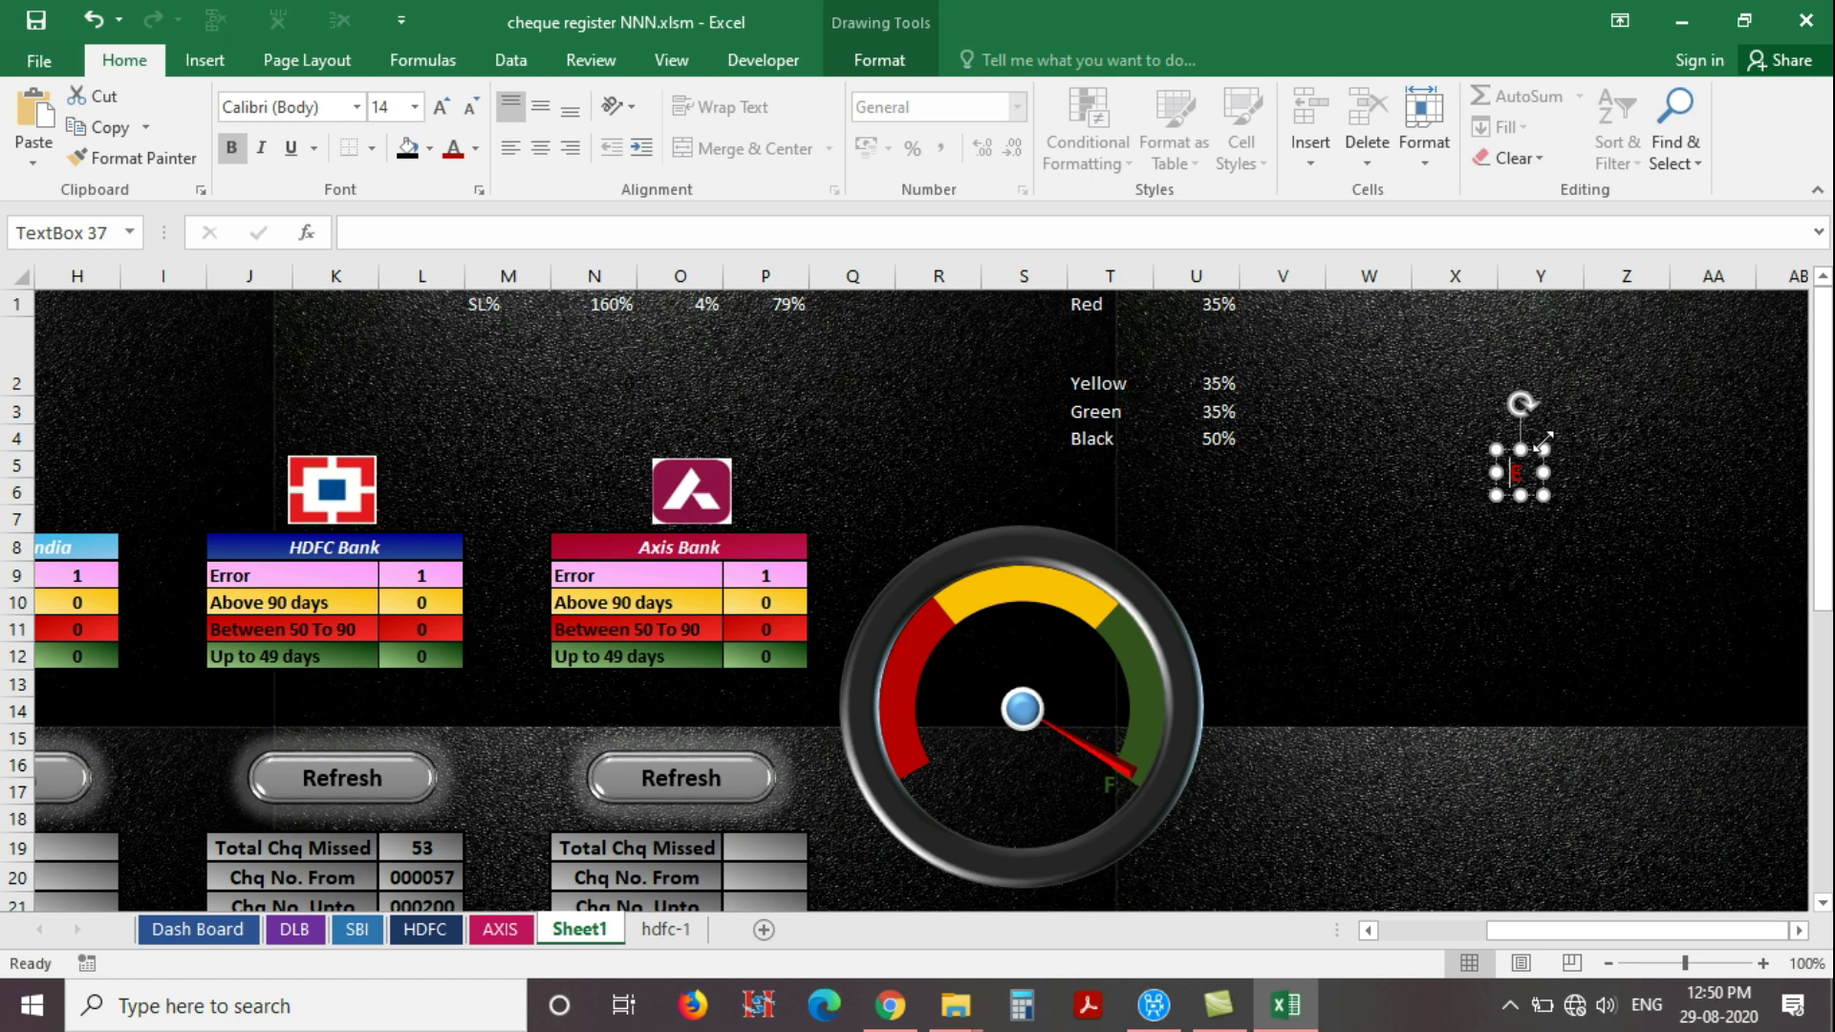
pyautogui.moveTo(1520, 468)
pyautogui.mouseDown()
pyautogui.moveTo(1027, 758)
pyautogui.moveTo(947, 749)
pyautogui.mouseUp()
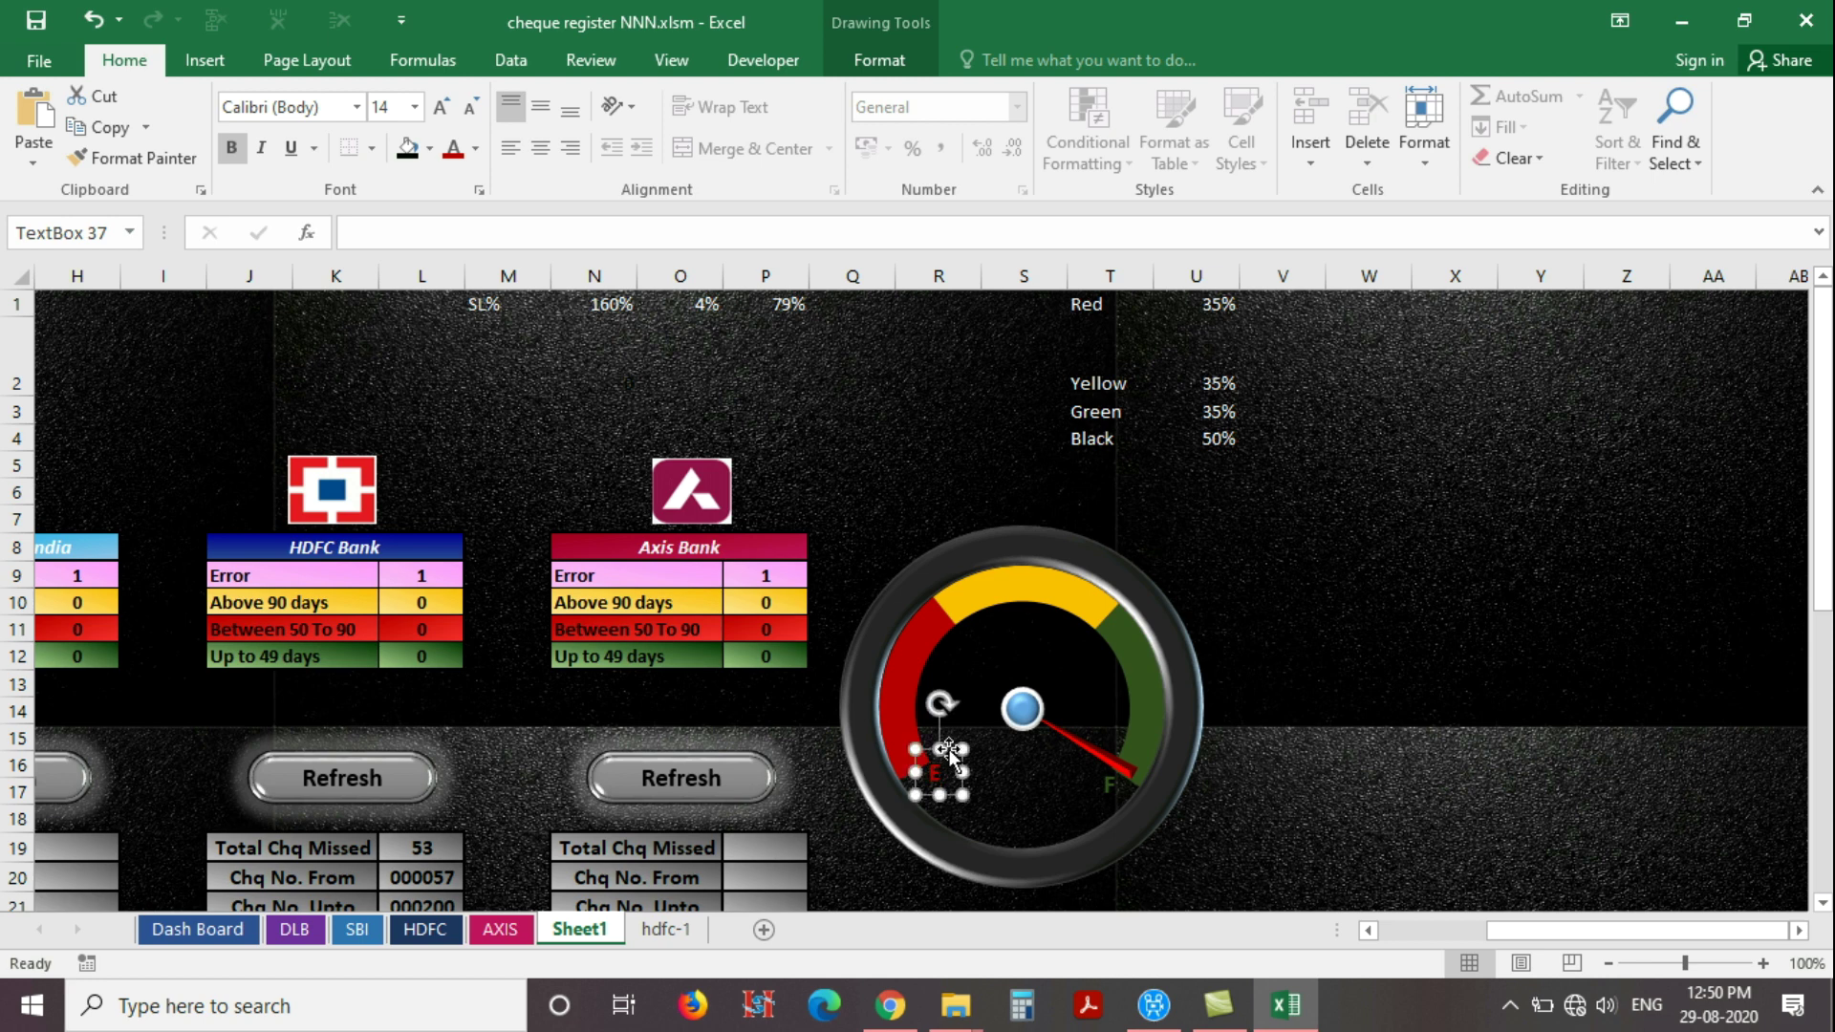
pyautogui.click(1525, 719)
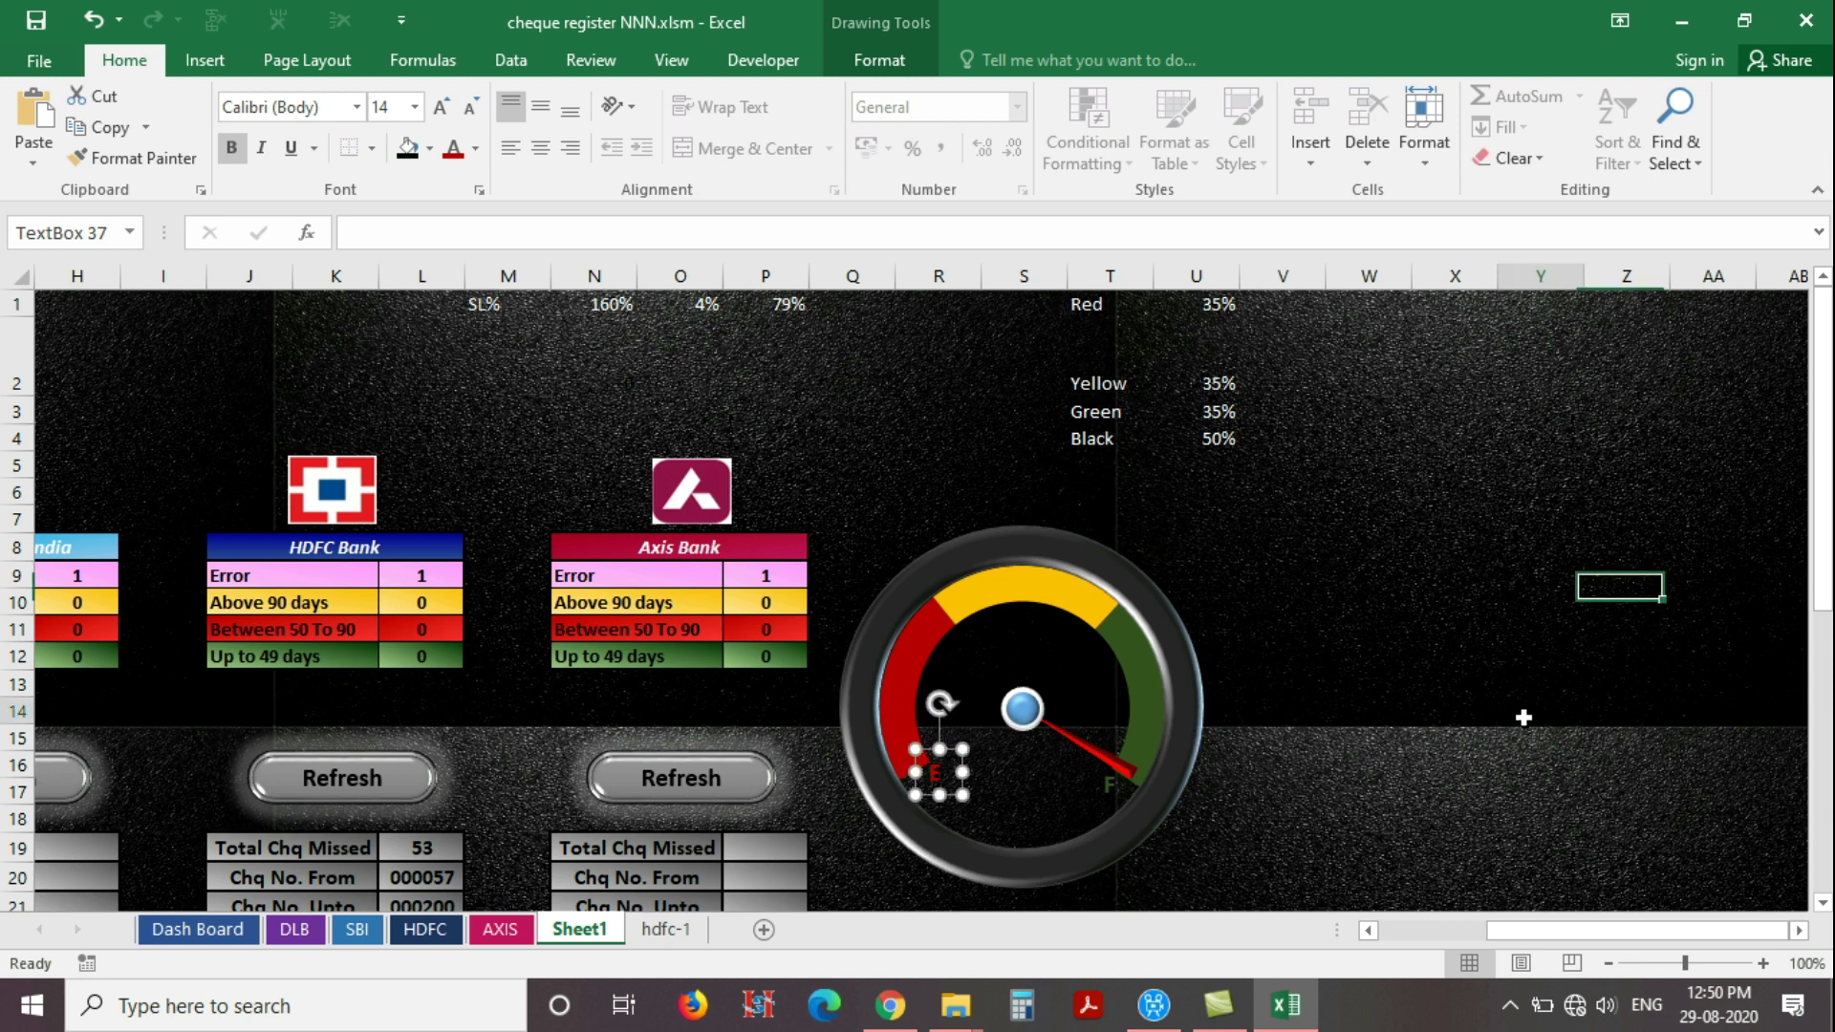
# Align the E and F labels on the gauge to each other with Align Middle
pyautogui.click(935, 772)
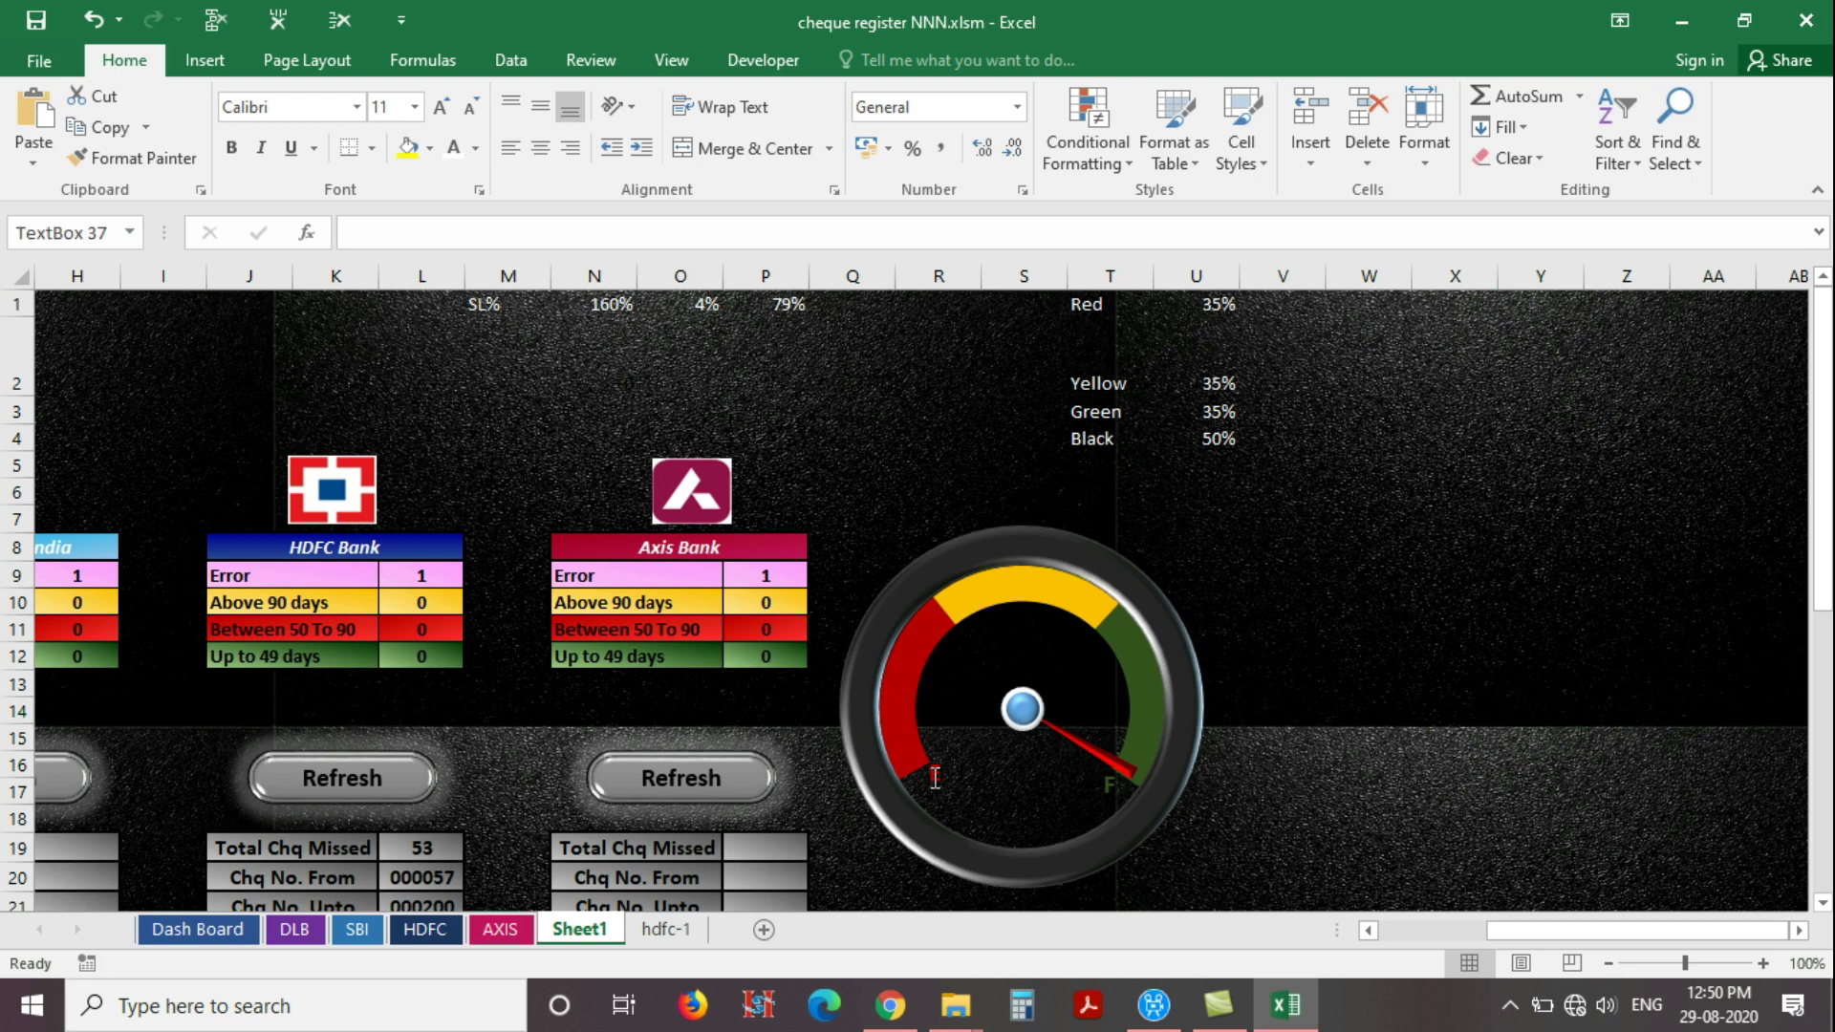
pyautogui.click(1110, 786)
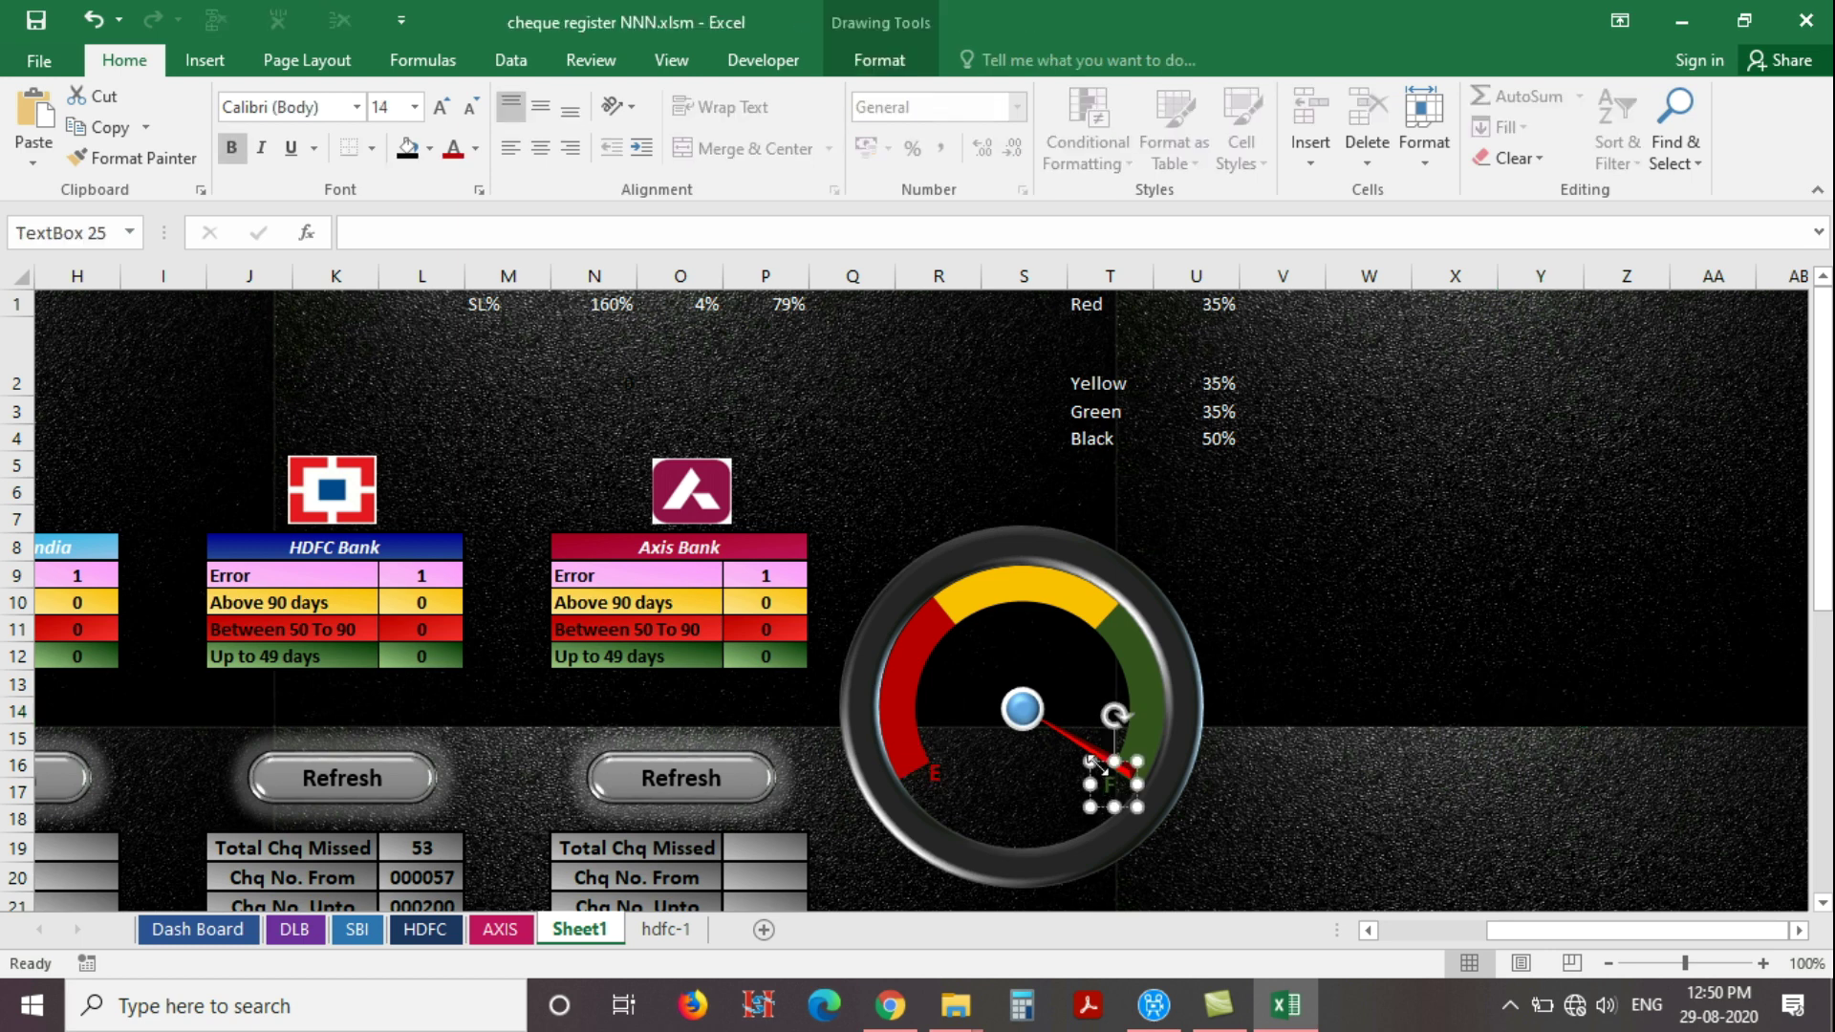
pyautogui.keyDown('shift'); pyautogui.click(938, 766); pyautogui.keyUp('shift')
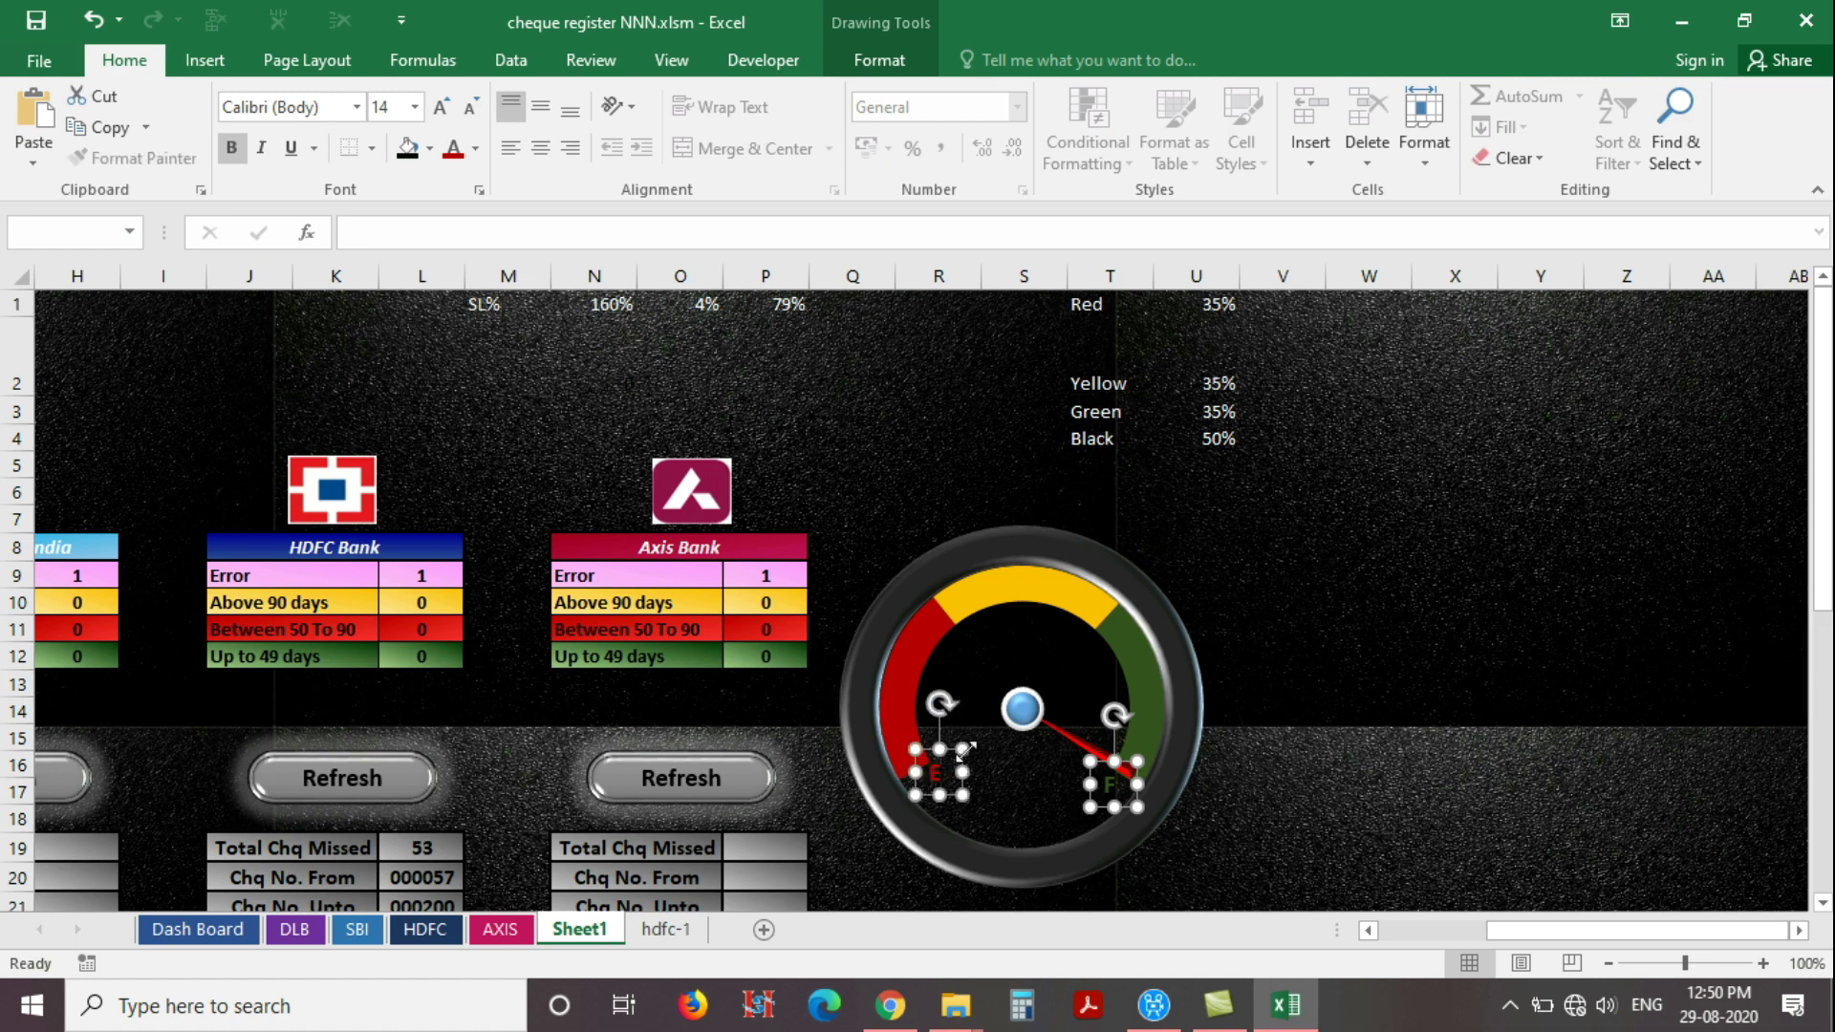
pyautogui.click(878, 59)
pyautogui.click(1351, 96)
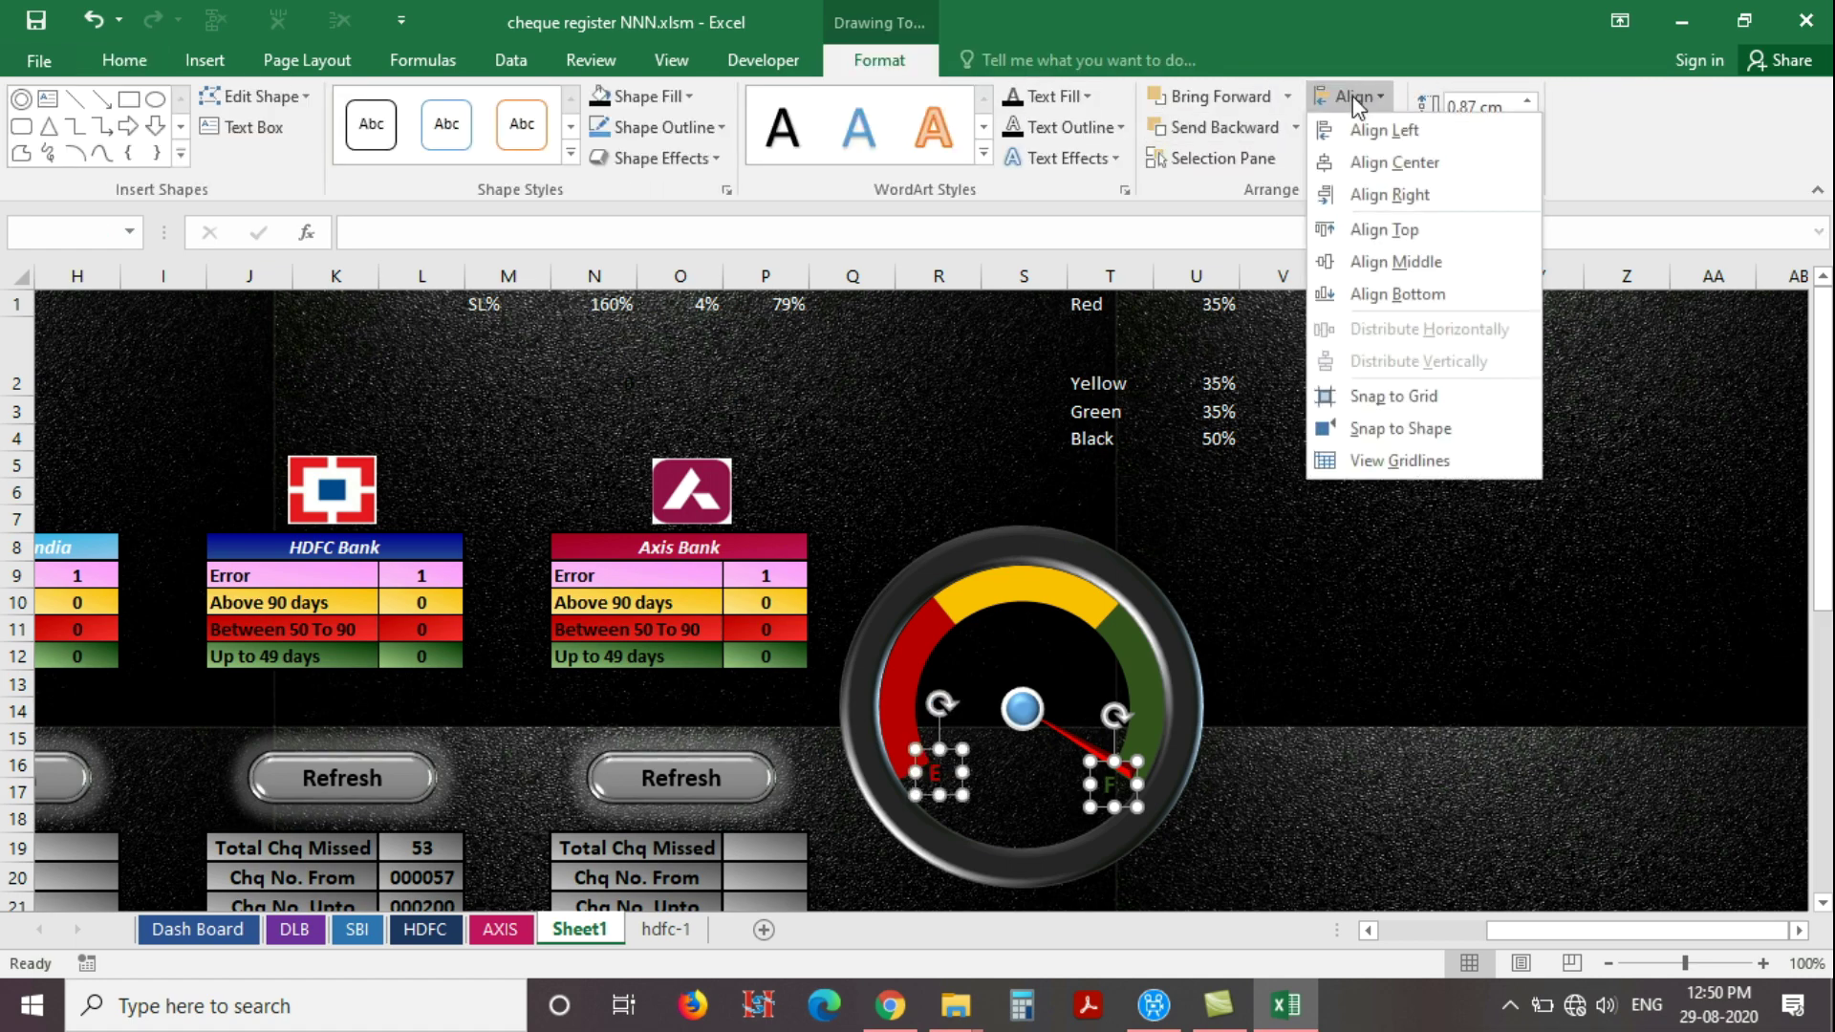
pyautogui.click(1398, 262)
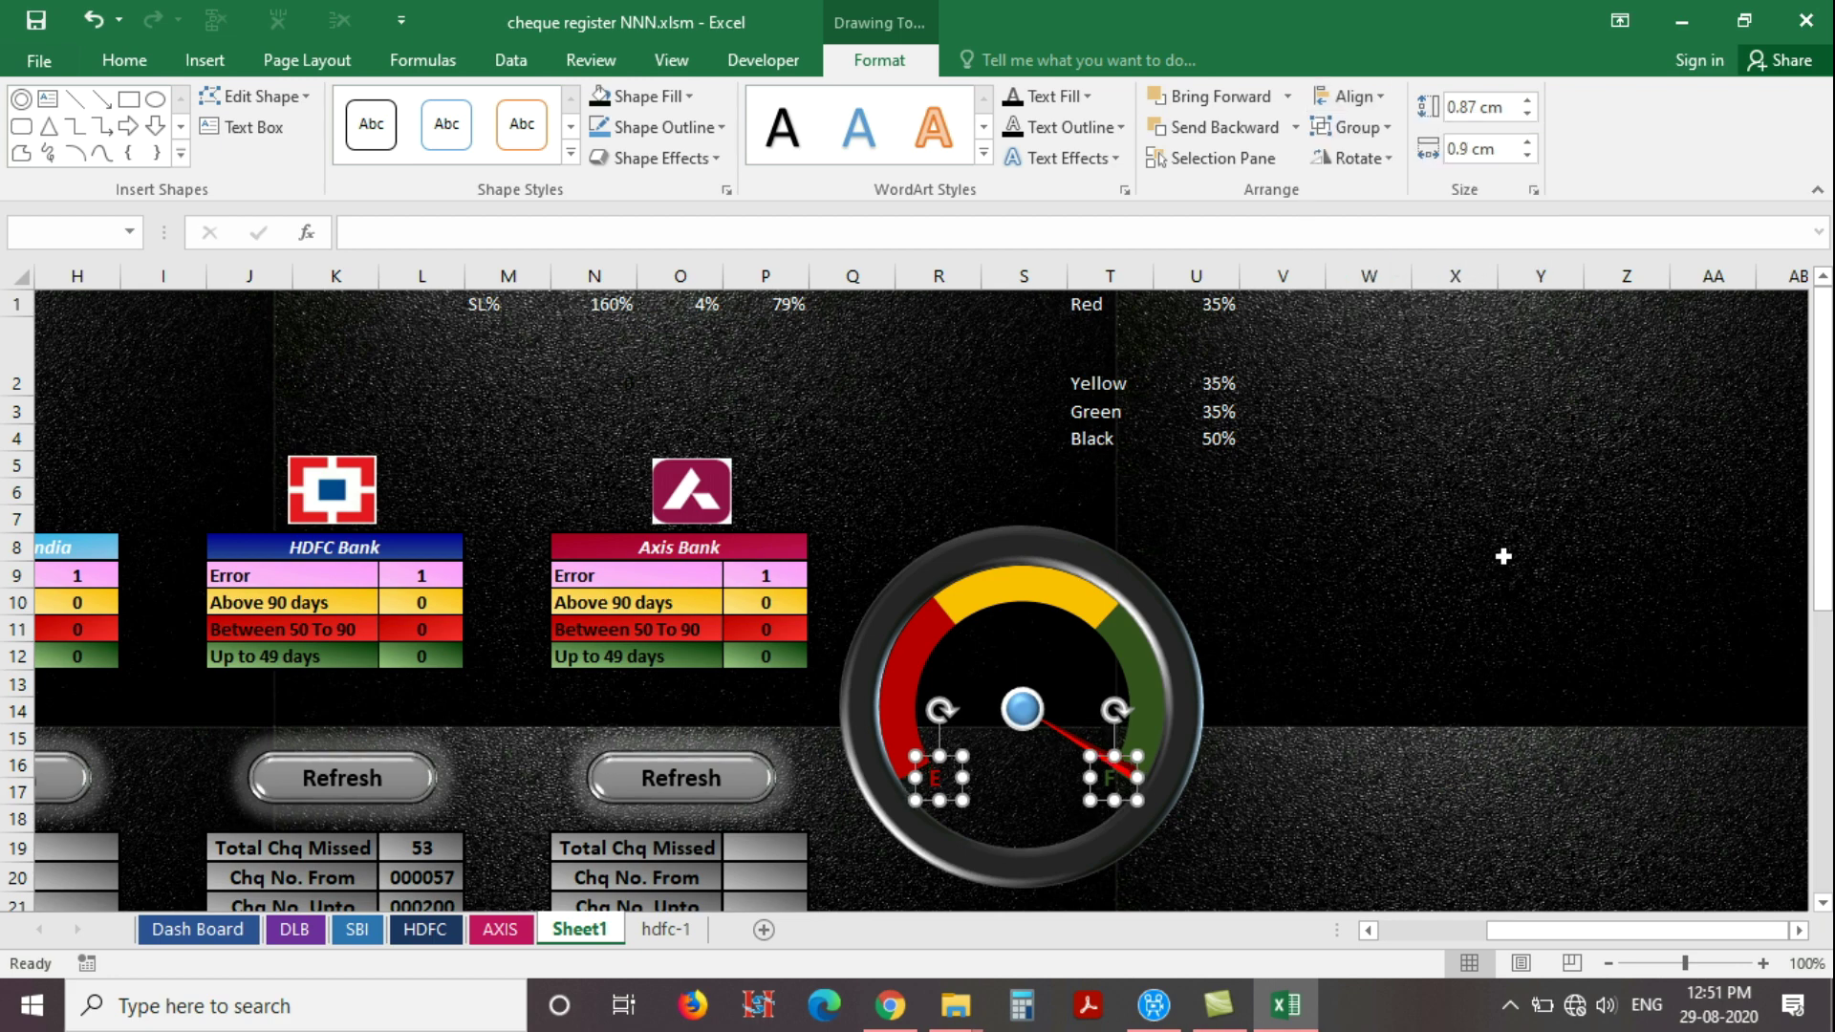
pyautogui.click(1524, 627)
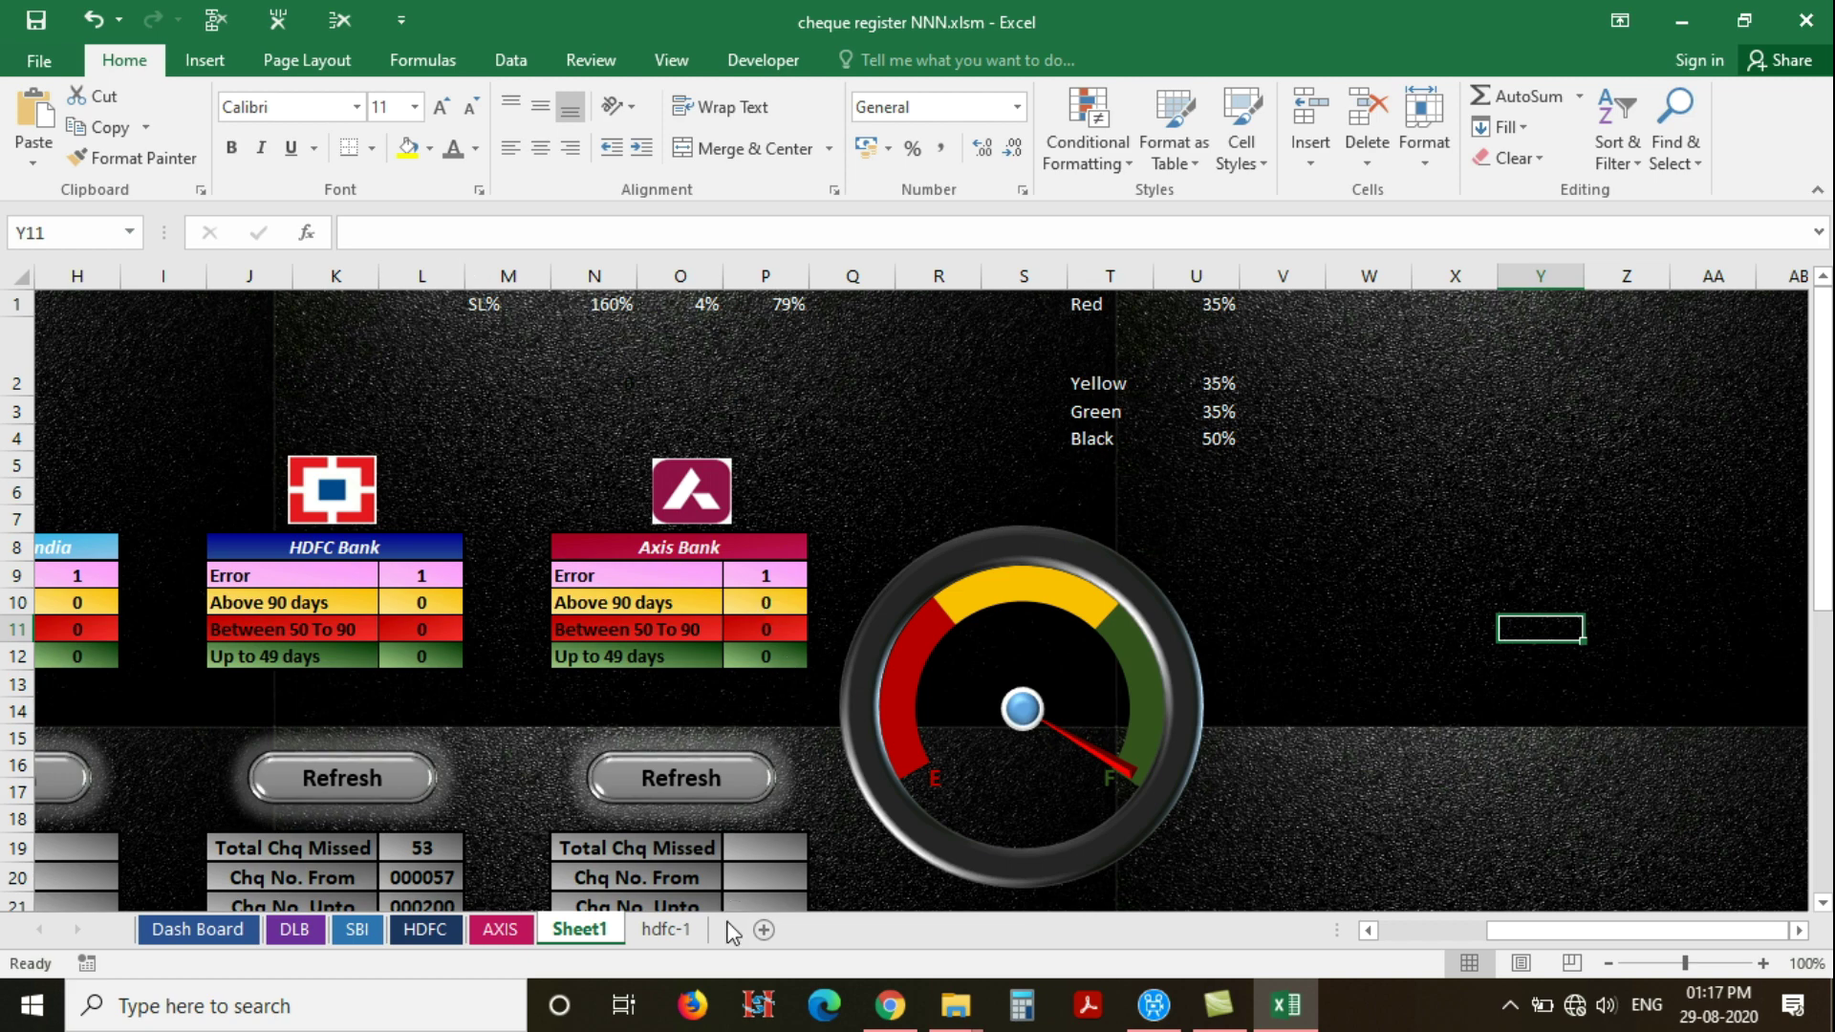
# Open the hdfc-1 sheet and magnify the view to 200% around the summary cells A19:C21
pyautogui.click(703, 937)
pyautogui.scroll(-2, 182, 507)
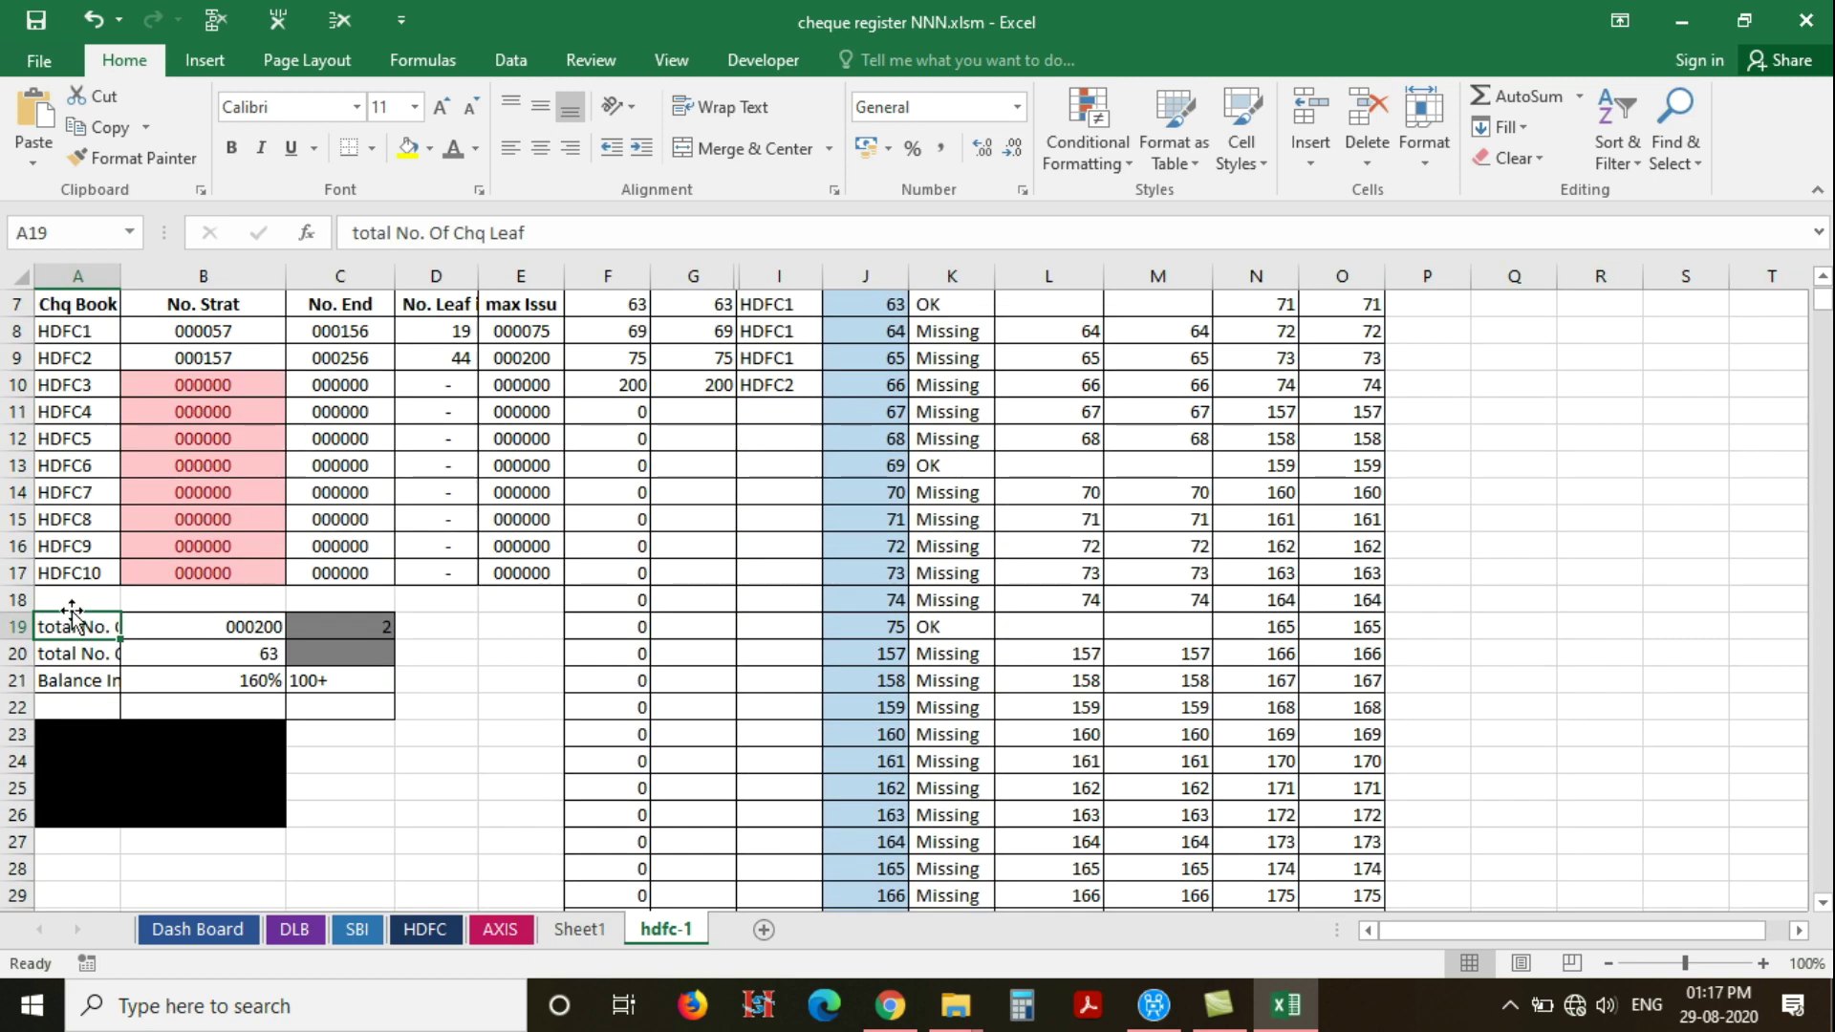
pyautogui.moveTo(88, 626); pyautogui.dragTo(308, 675)
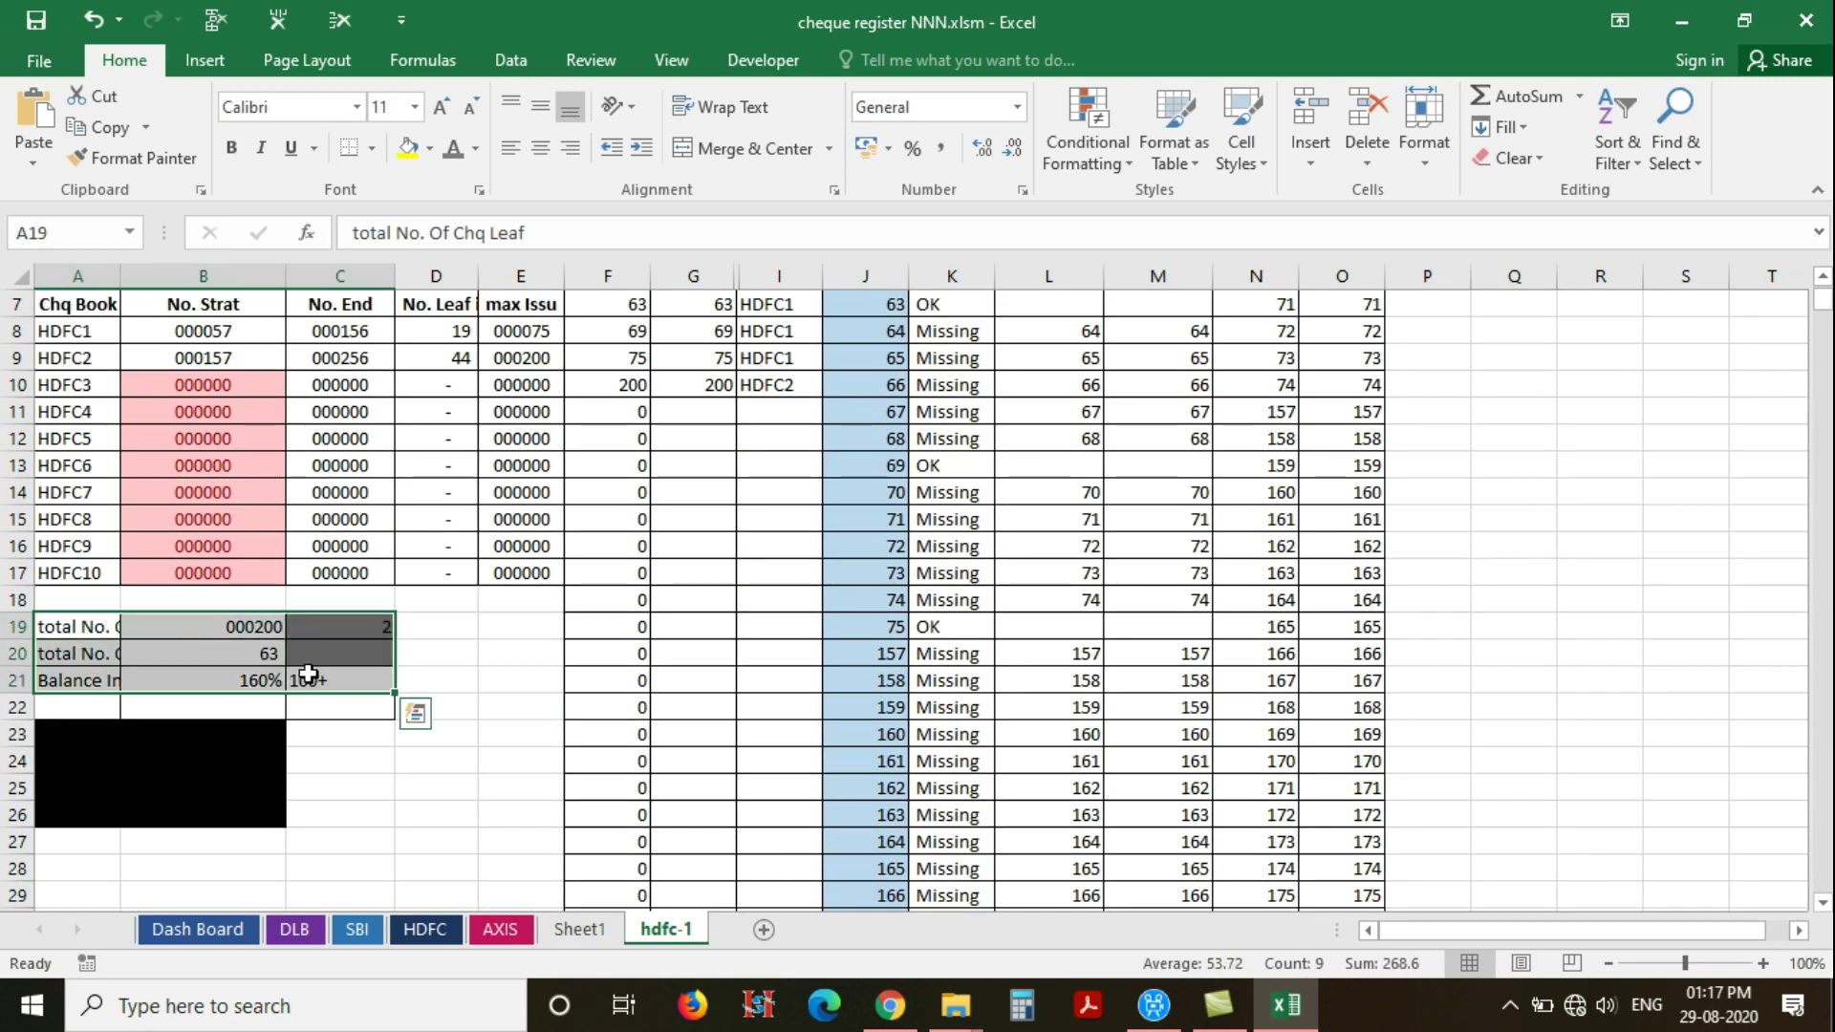
pyautogui.hotkey('alt', 'w')
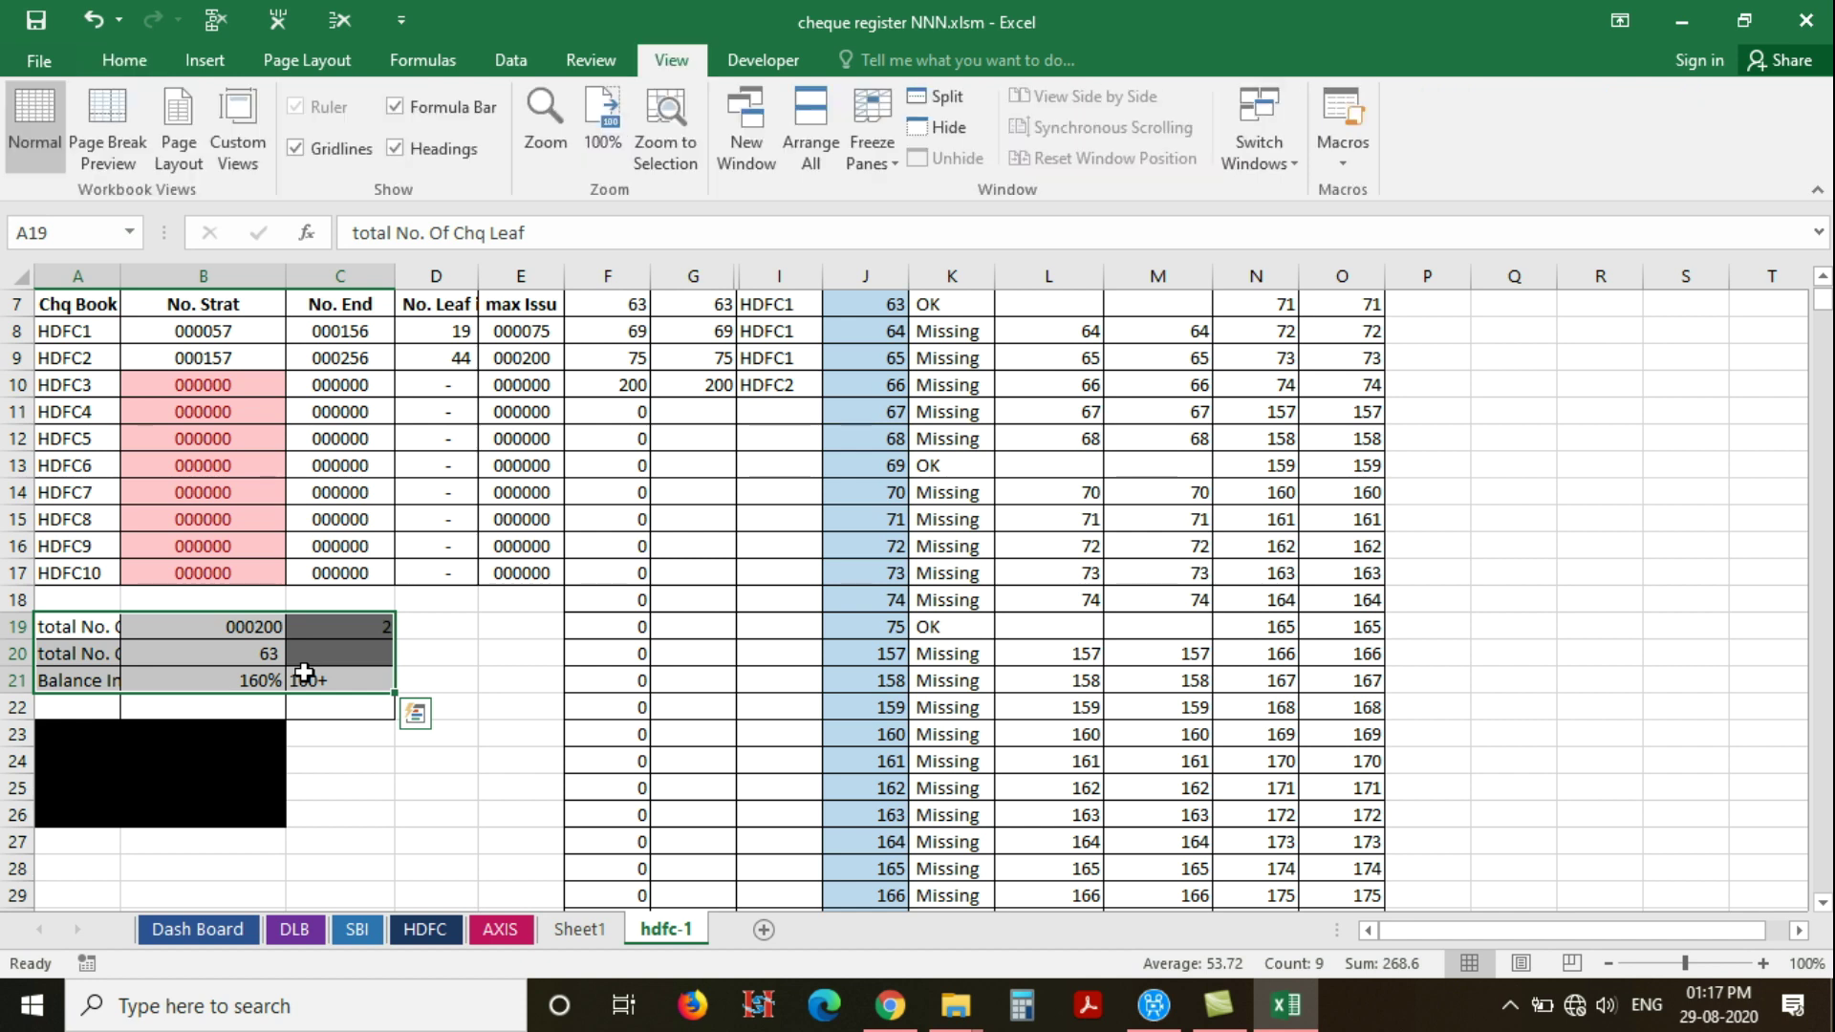
pyautogui.press('q')
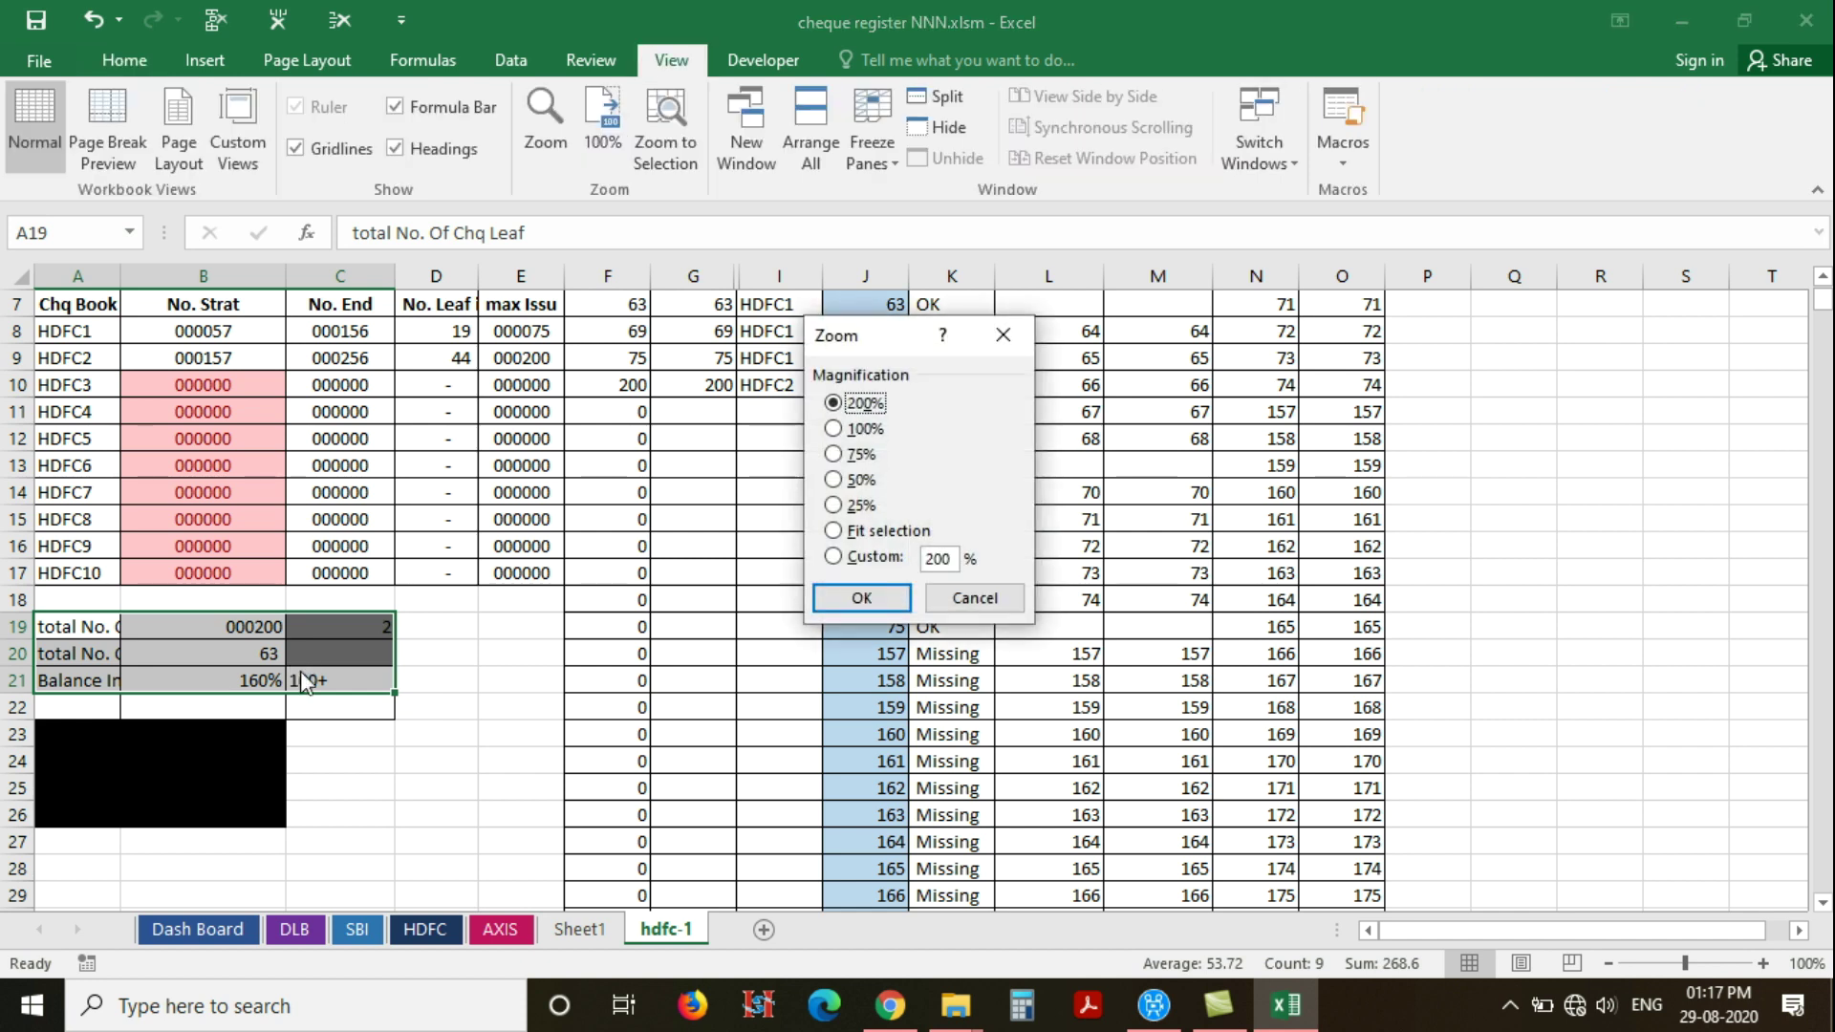
pyautogui.press('Return')
pyautogui.scroll(-2, 278, 599)
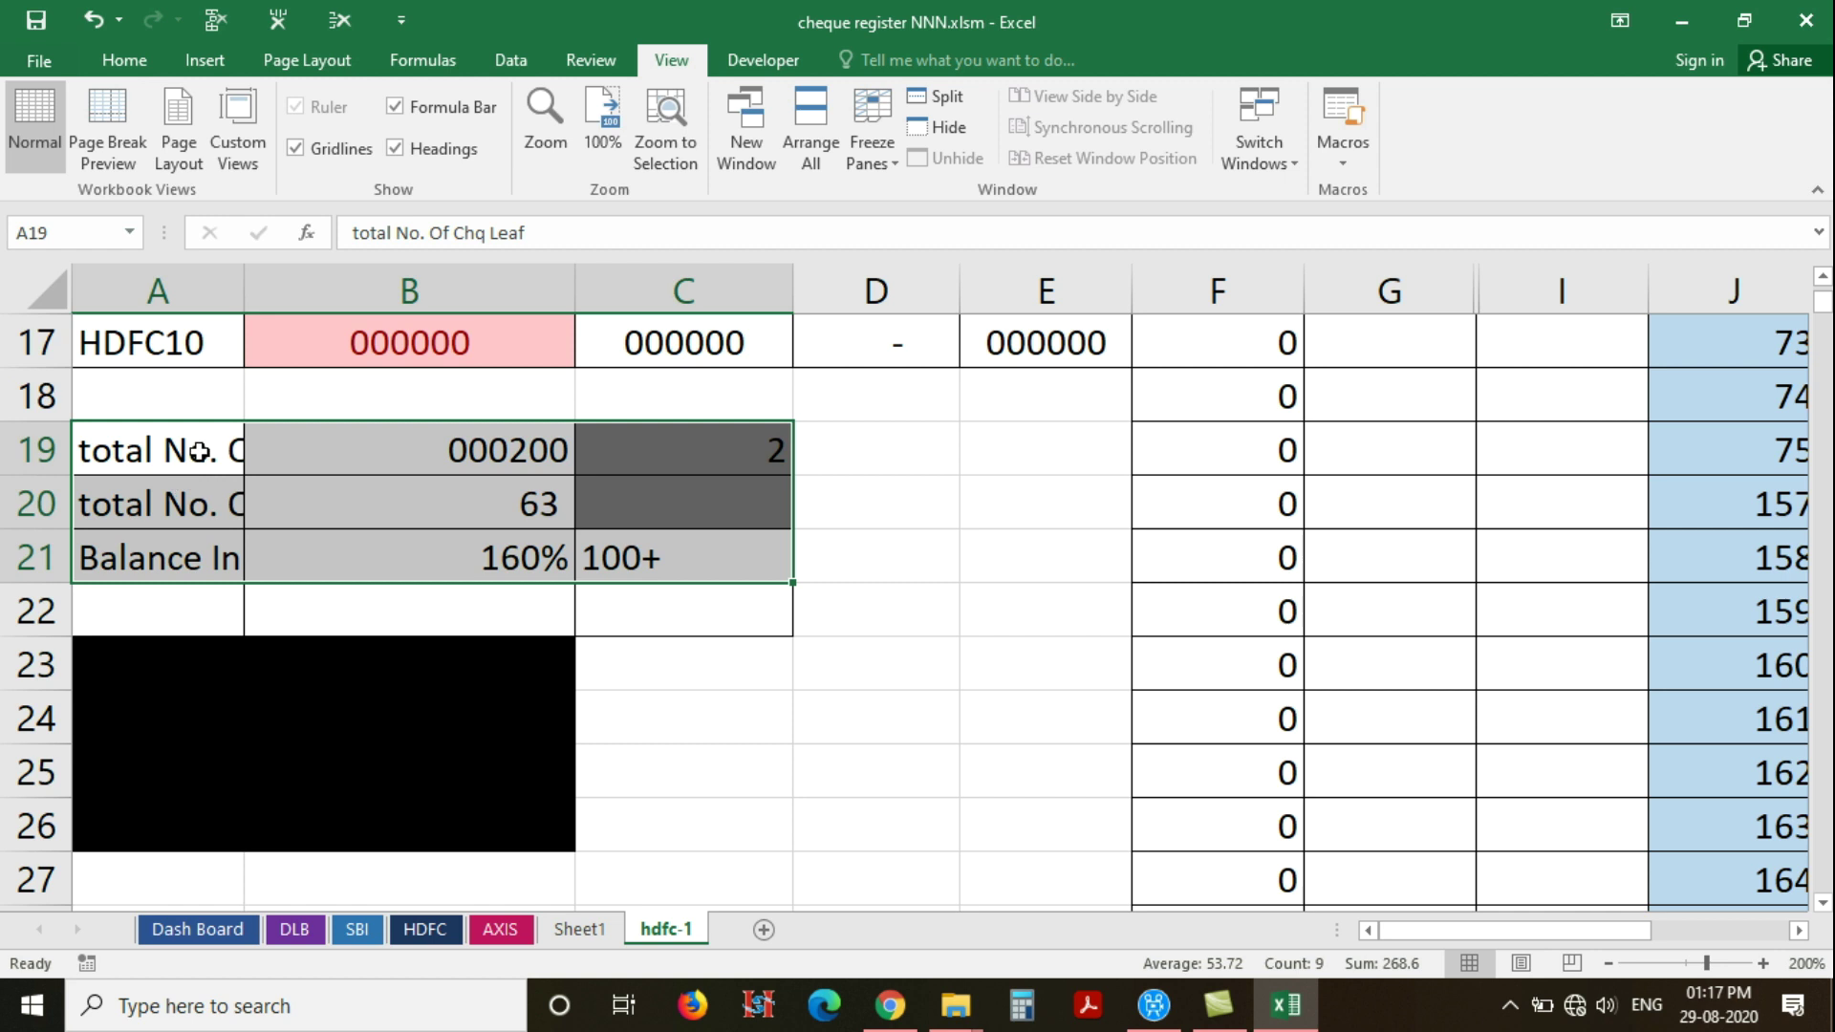
# Examine the full label in A19 and the COUNTIF formula in C19 together with the cell range it refers to
pyautogui.click(196, 449)
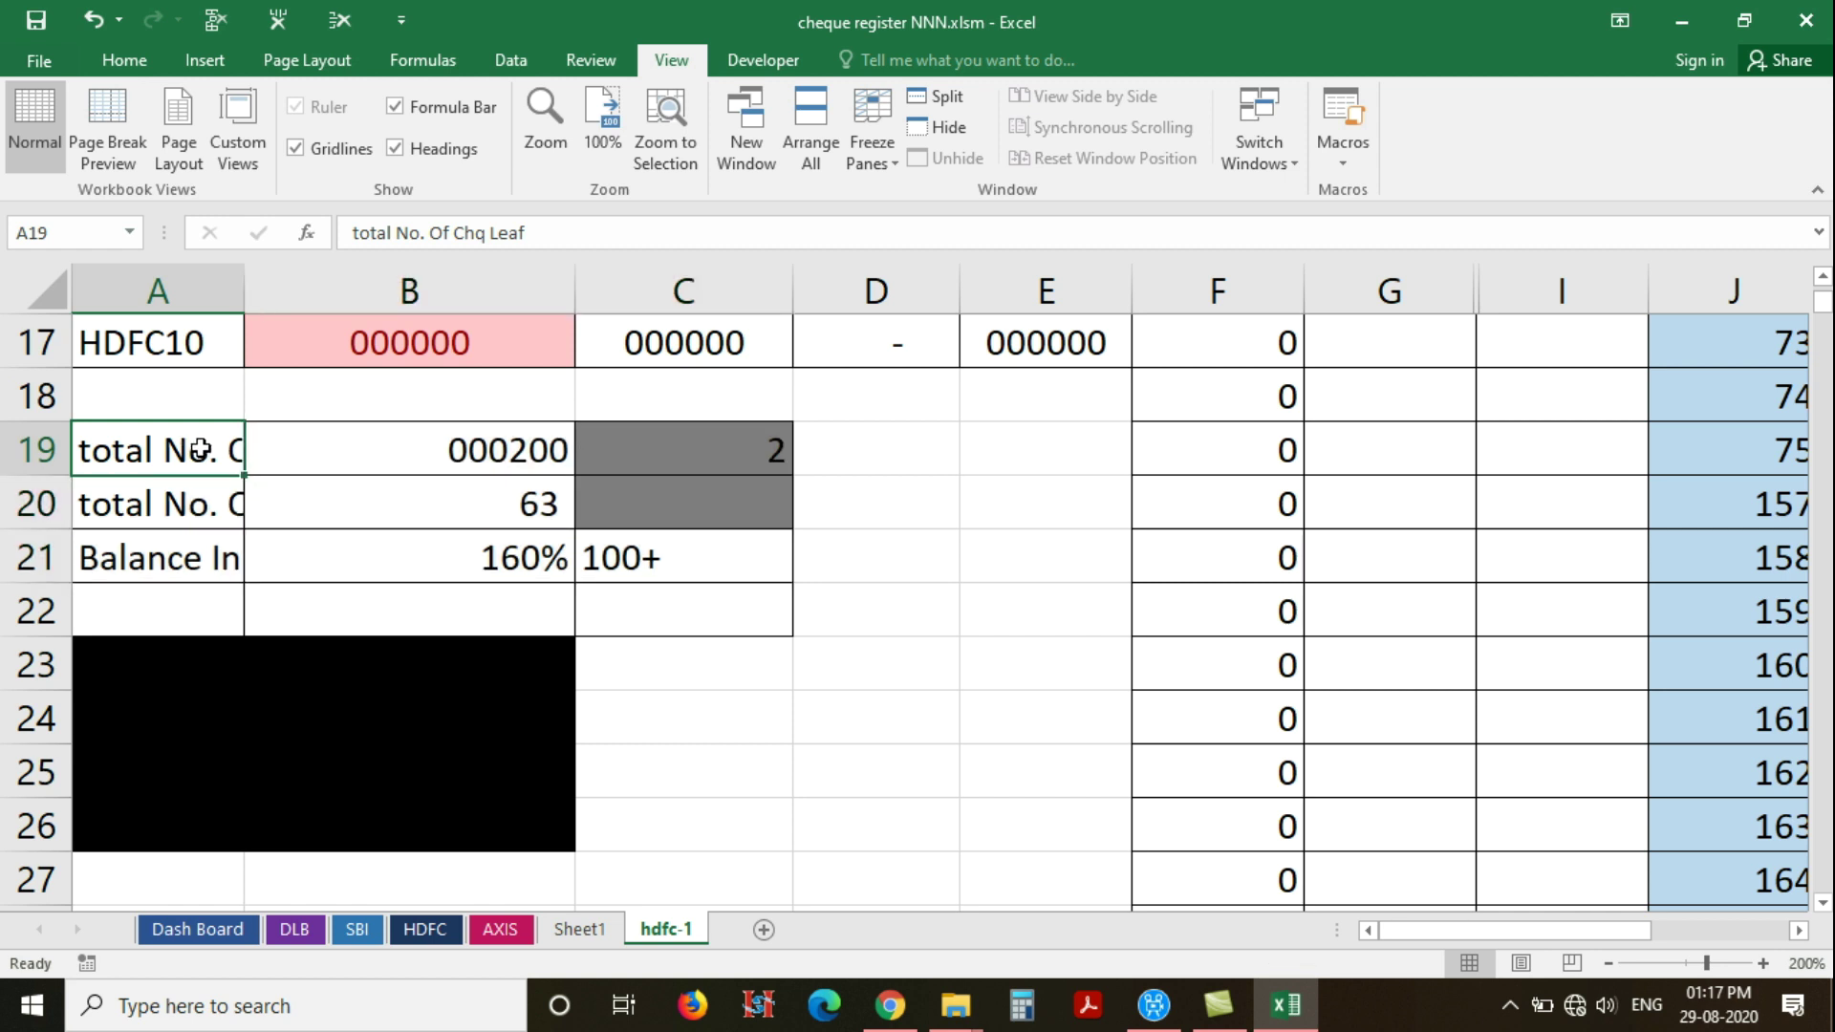
pyautogui.doubleClick(199, 449)
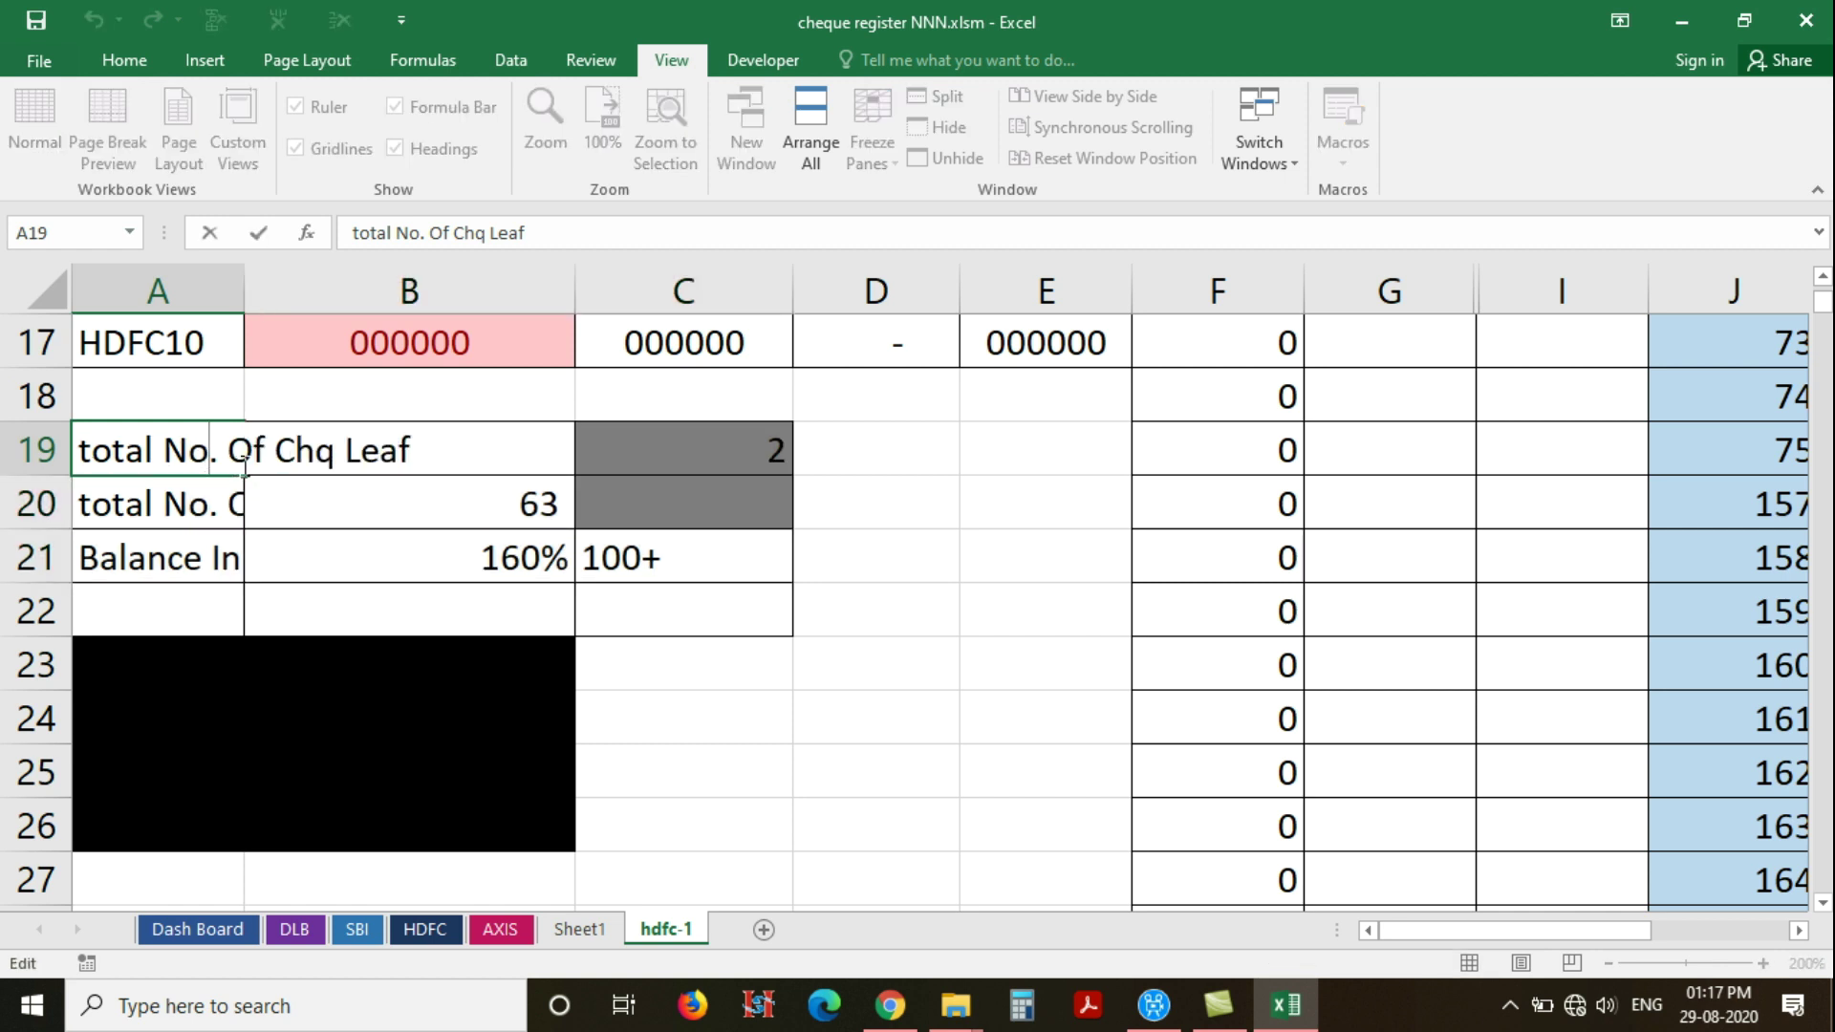
pyautogui.click(325, 449)
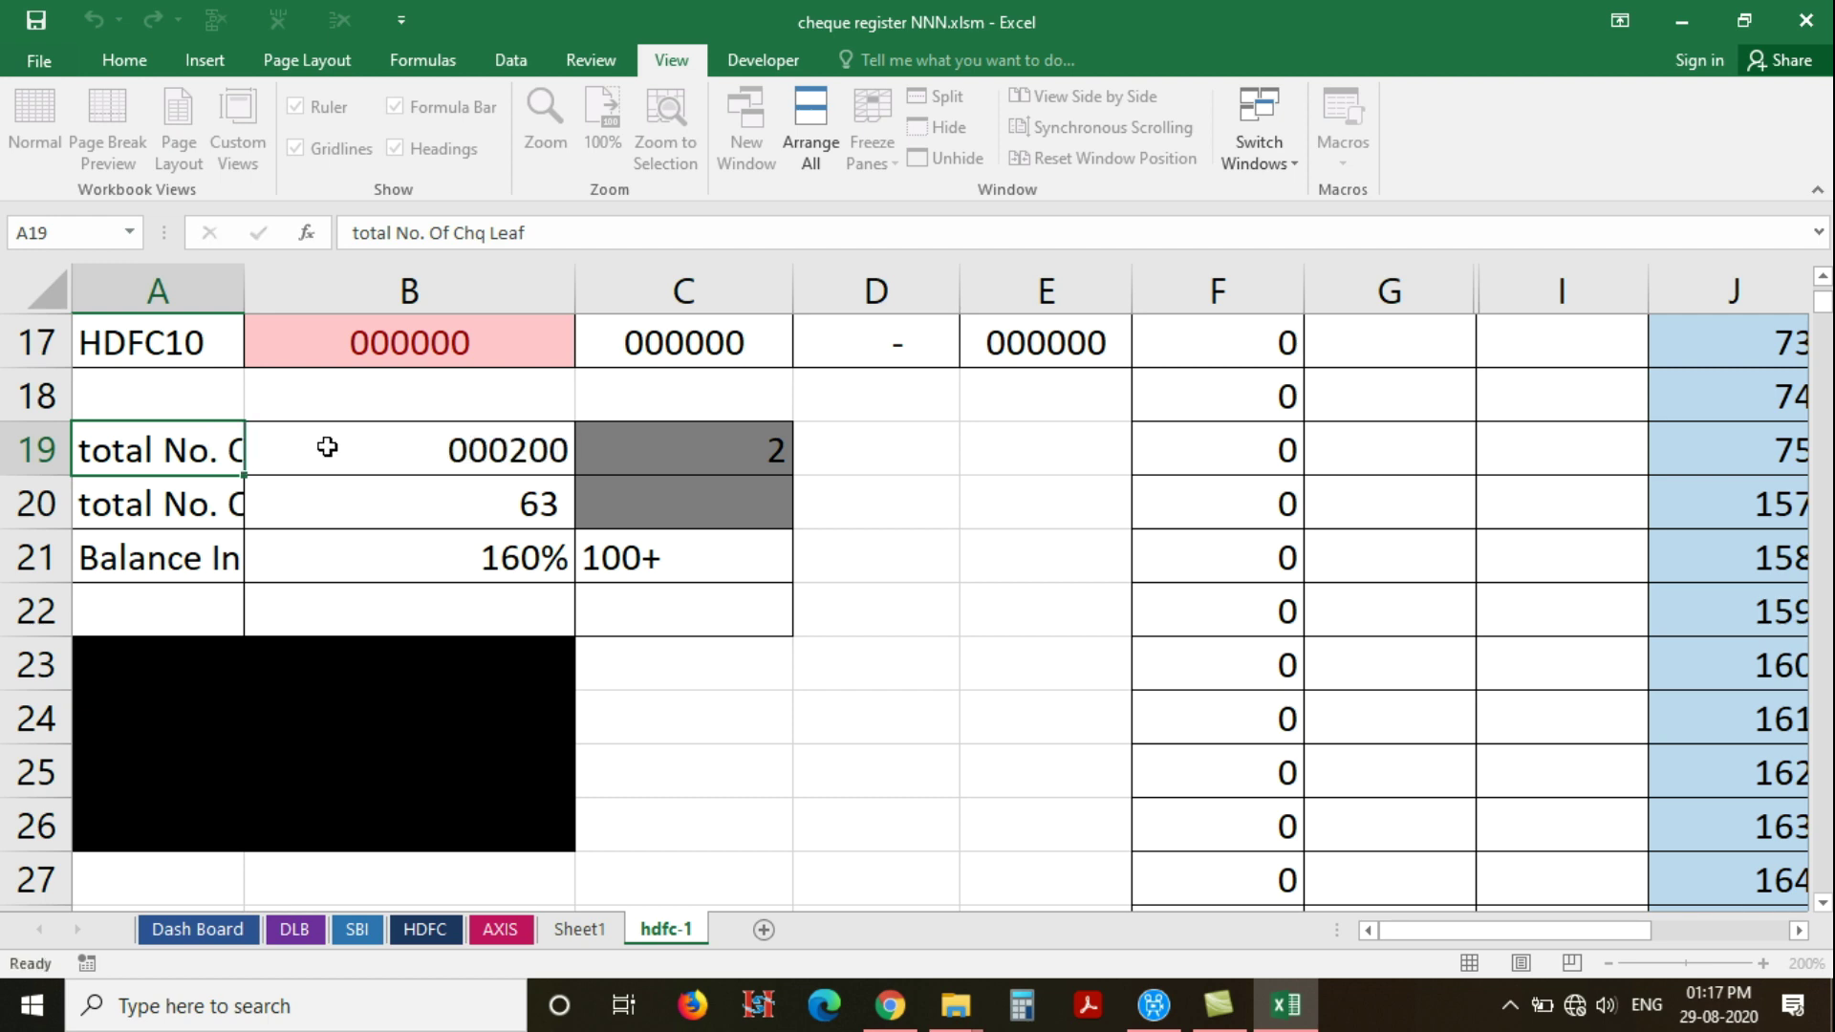
pyautogui.click(724, 449)
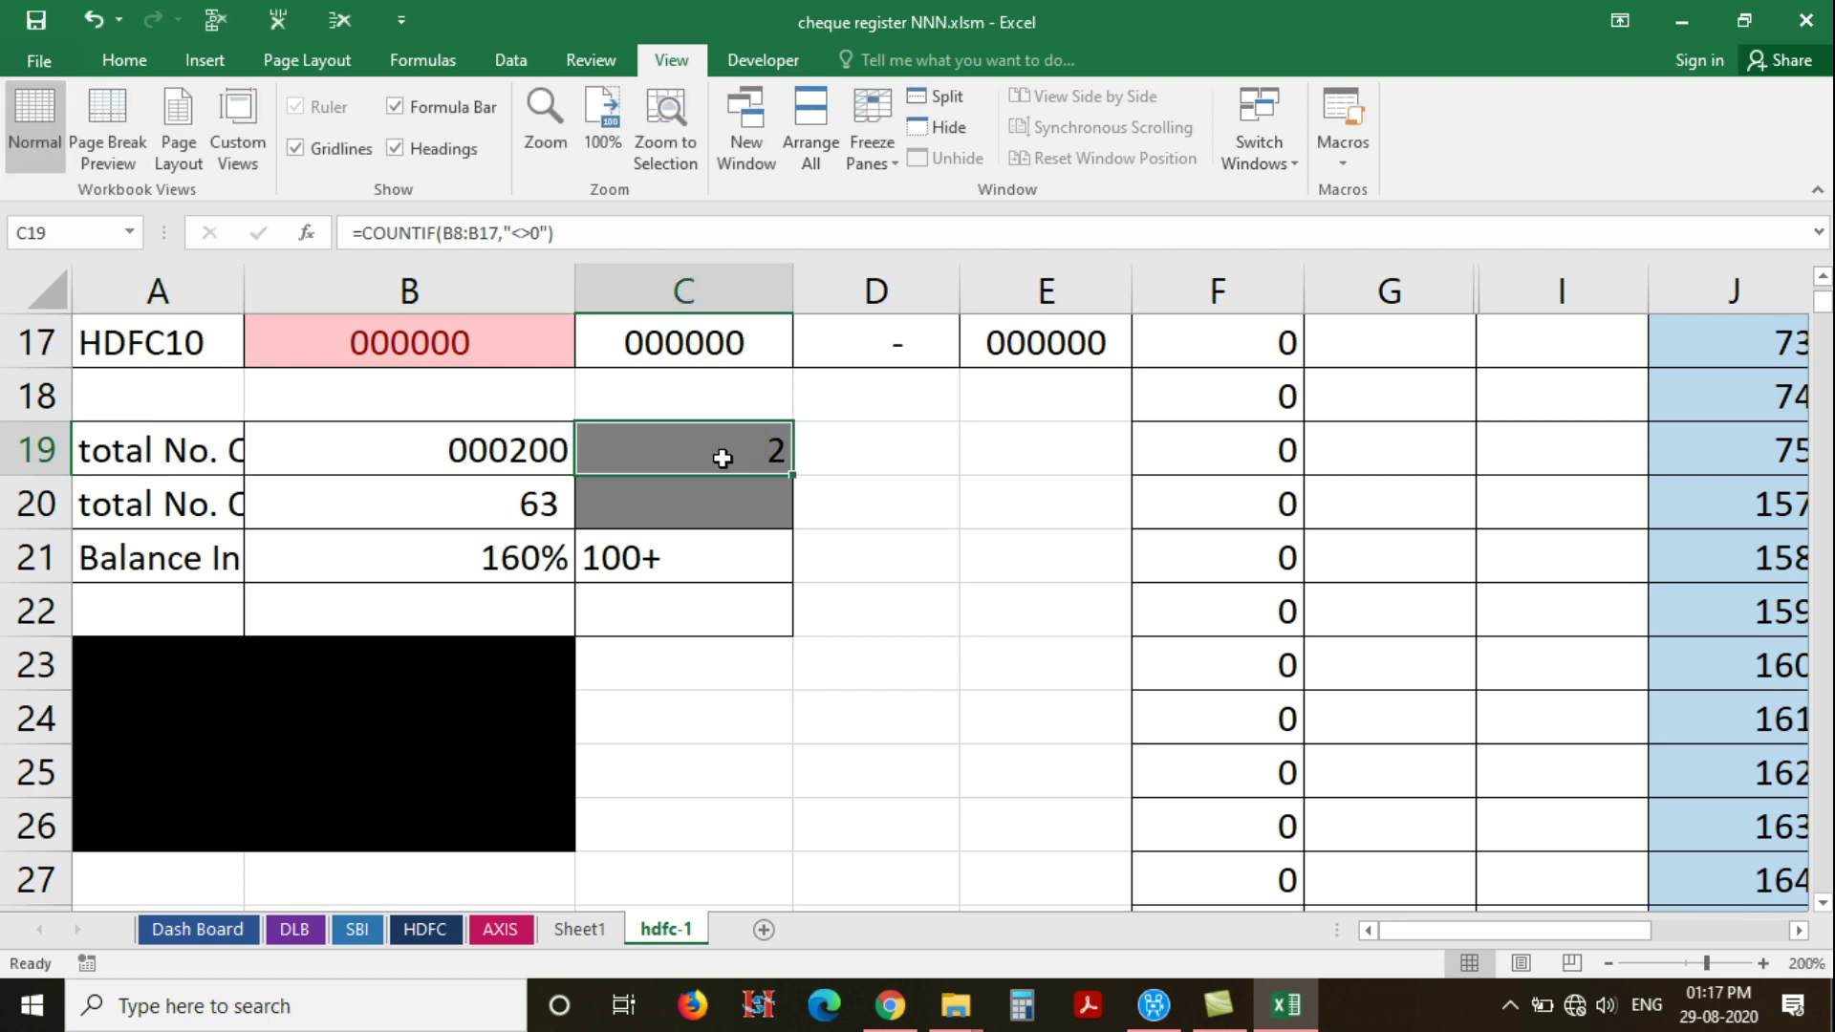
pyautogui.scroll(2, 663, 459)
pyautogui.scroll(-1, 672, 594)
pyautogui.scroll(-1, 672, 594)
pyautogui.doubleClick(688, 620)
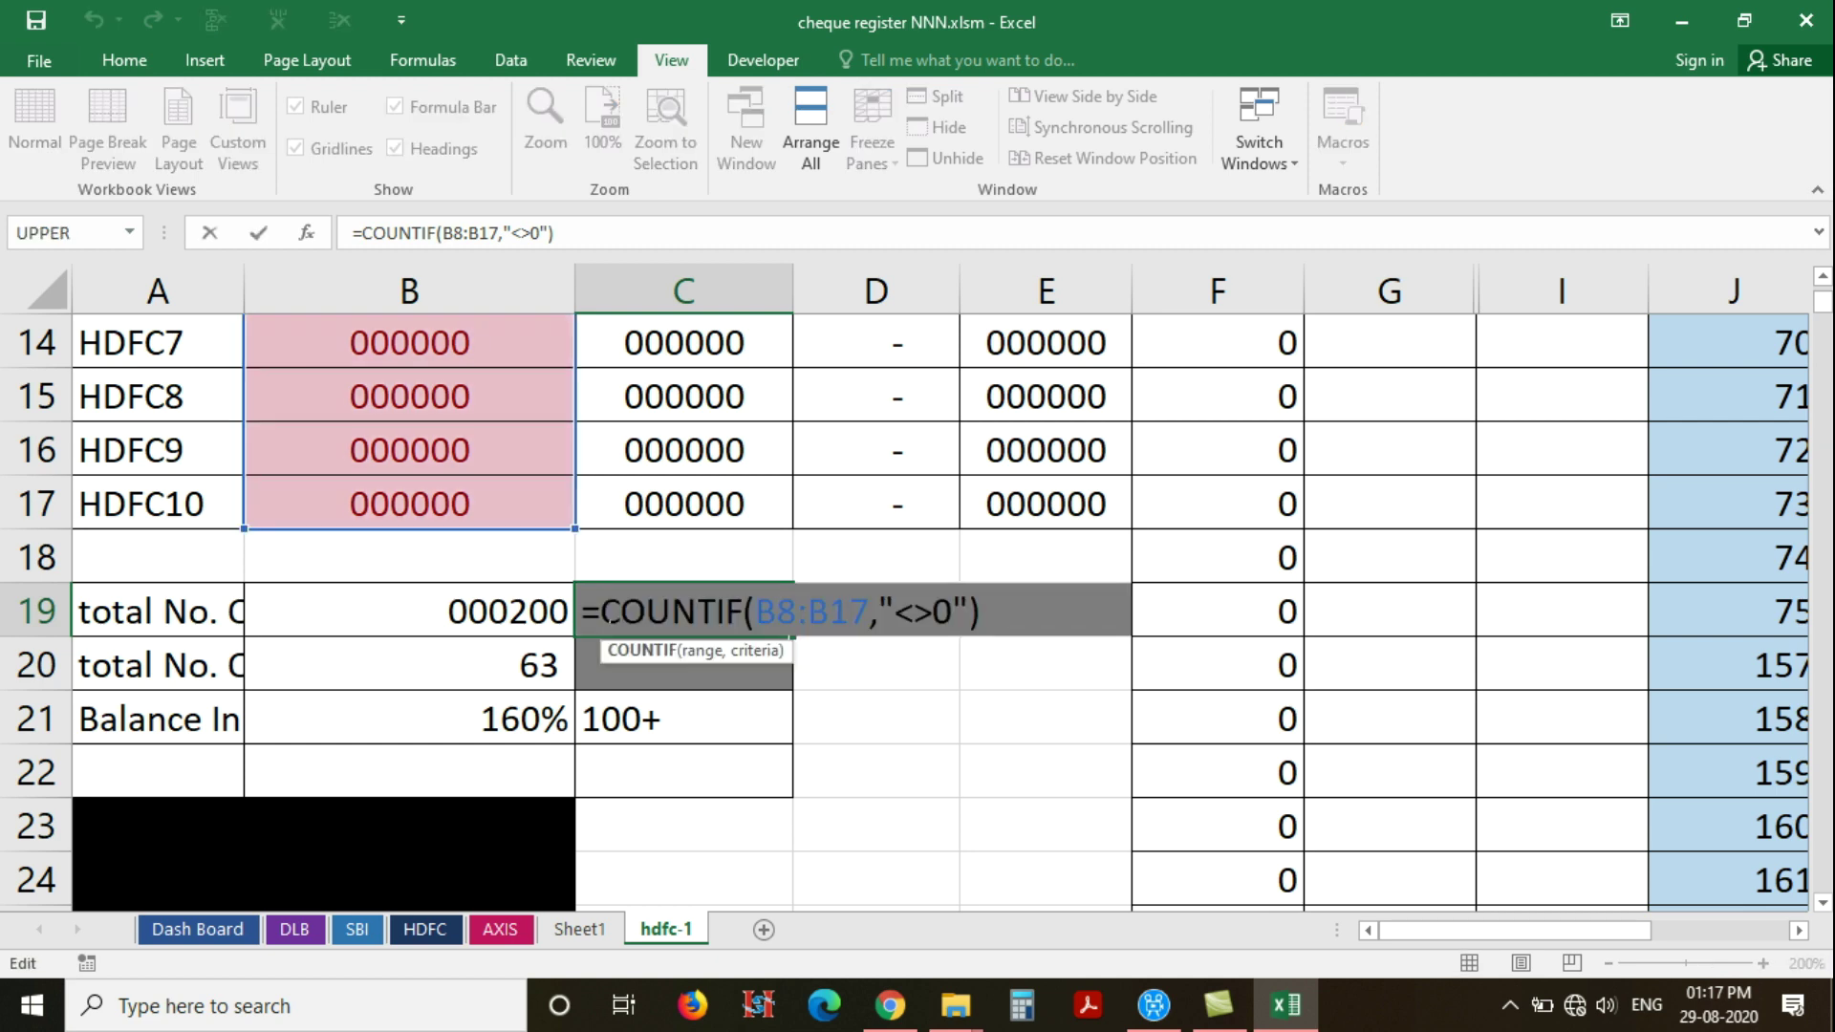
pyautogui.scroll(4, 582, 549)
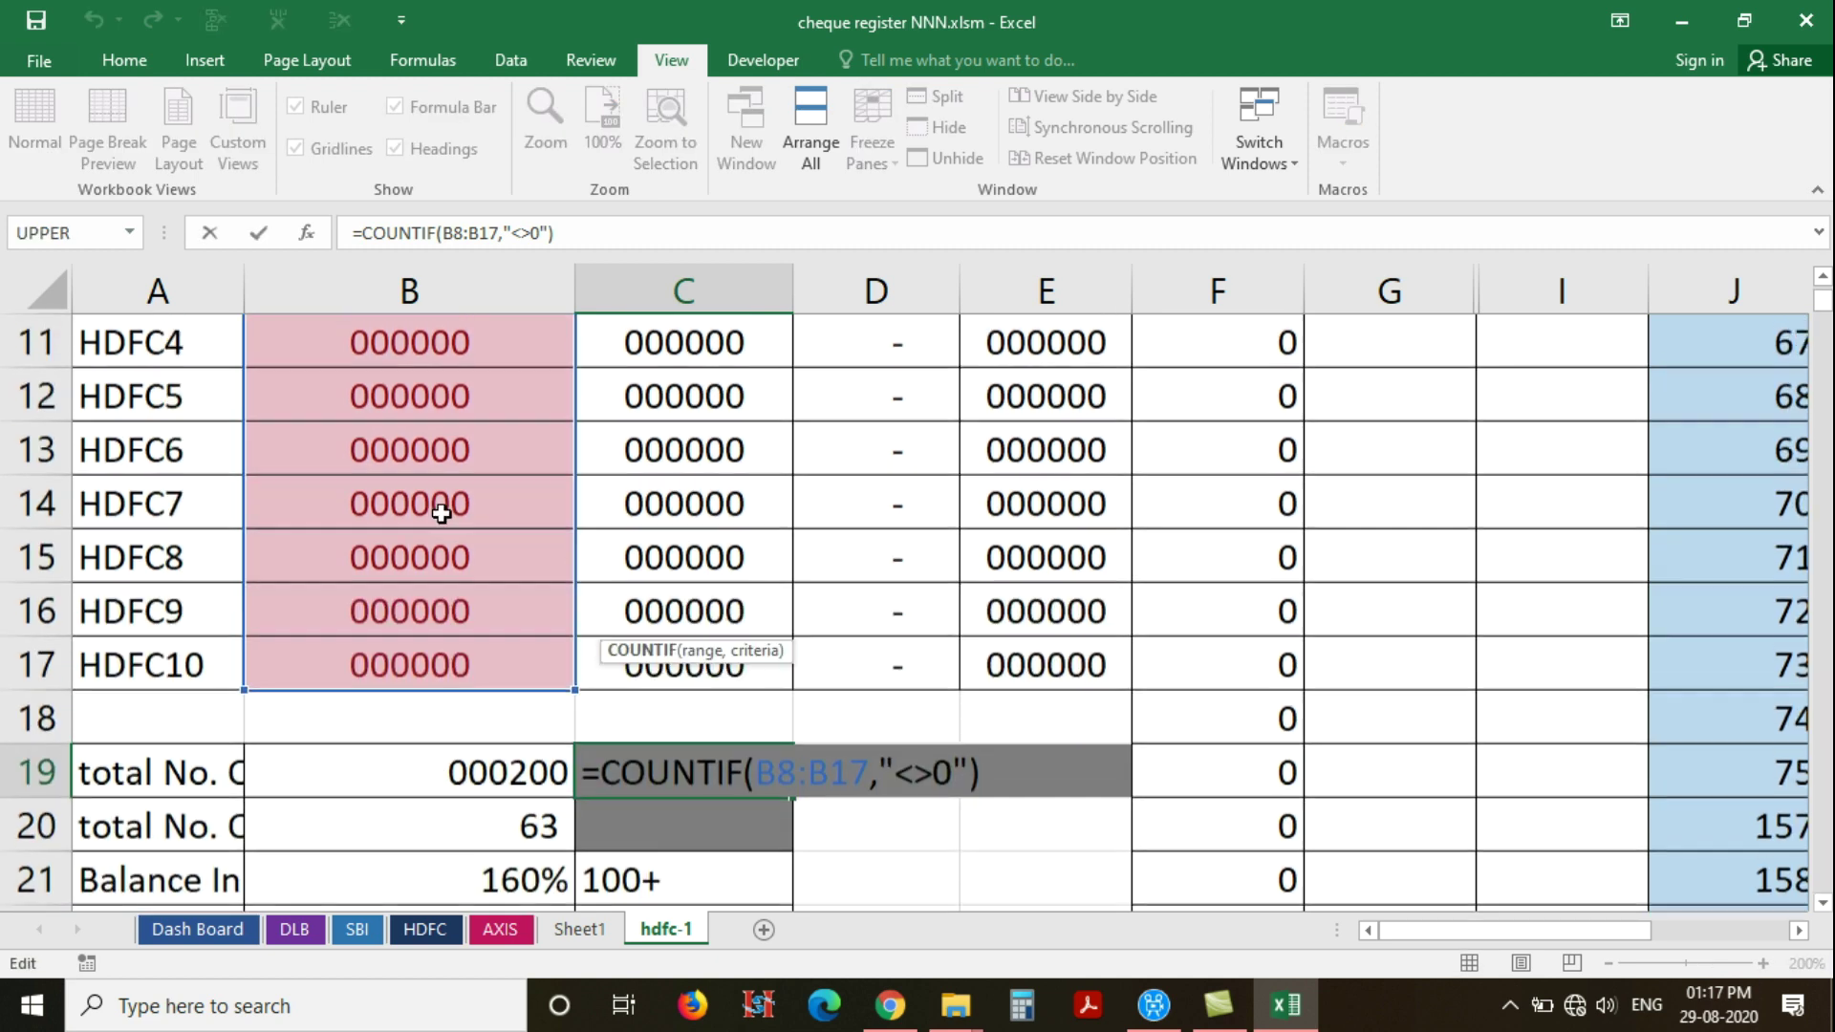
pyautogui.scroll(-4, 413, 628)
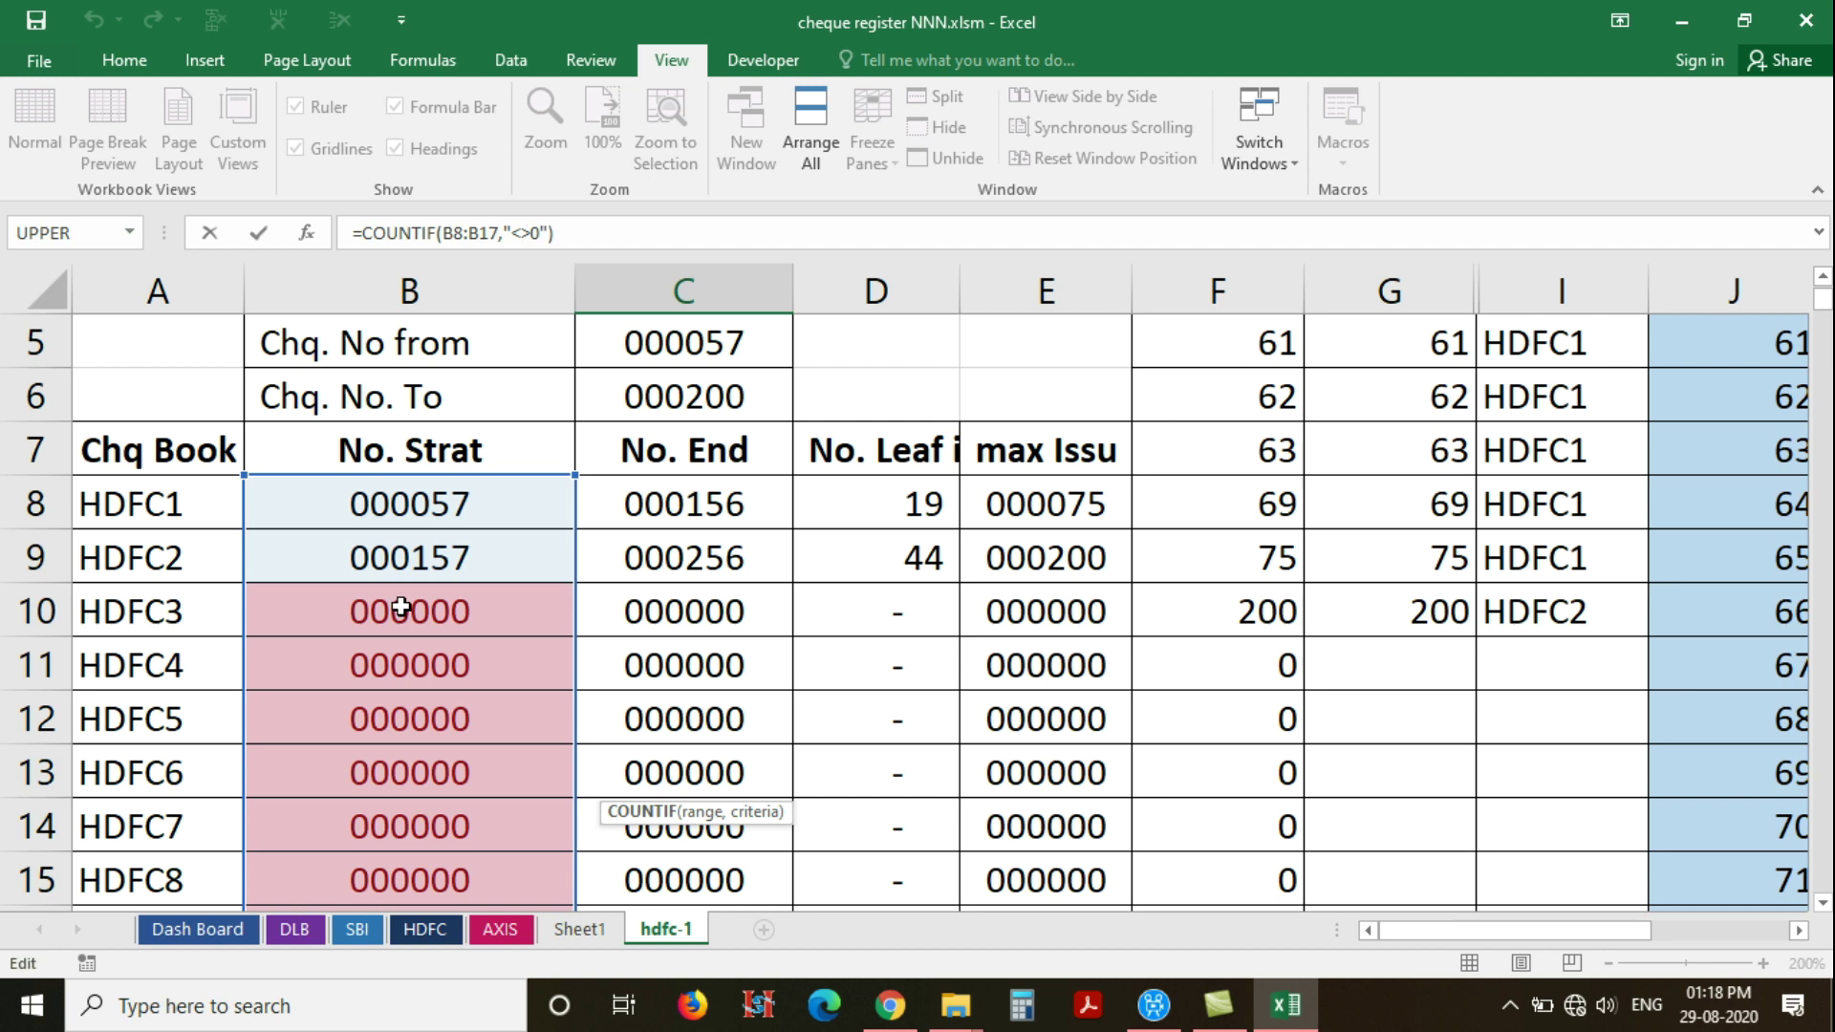
pyautogui.press('Escape')
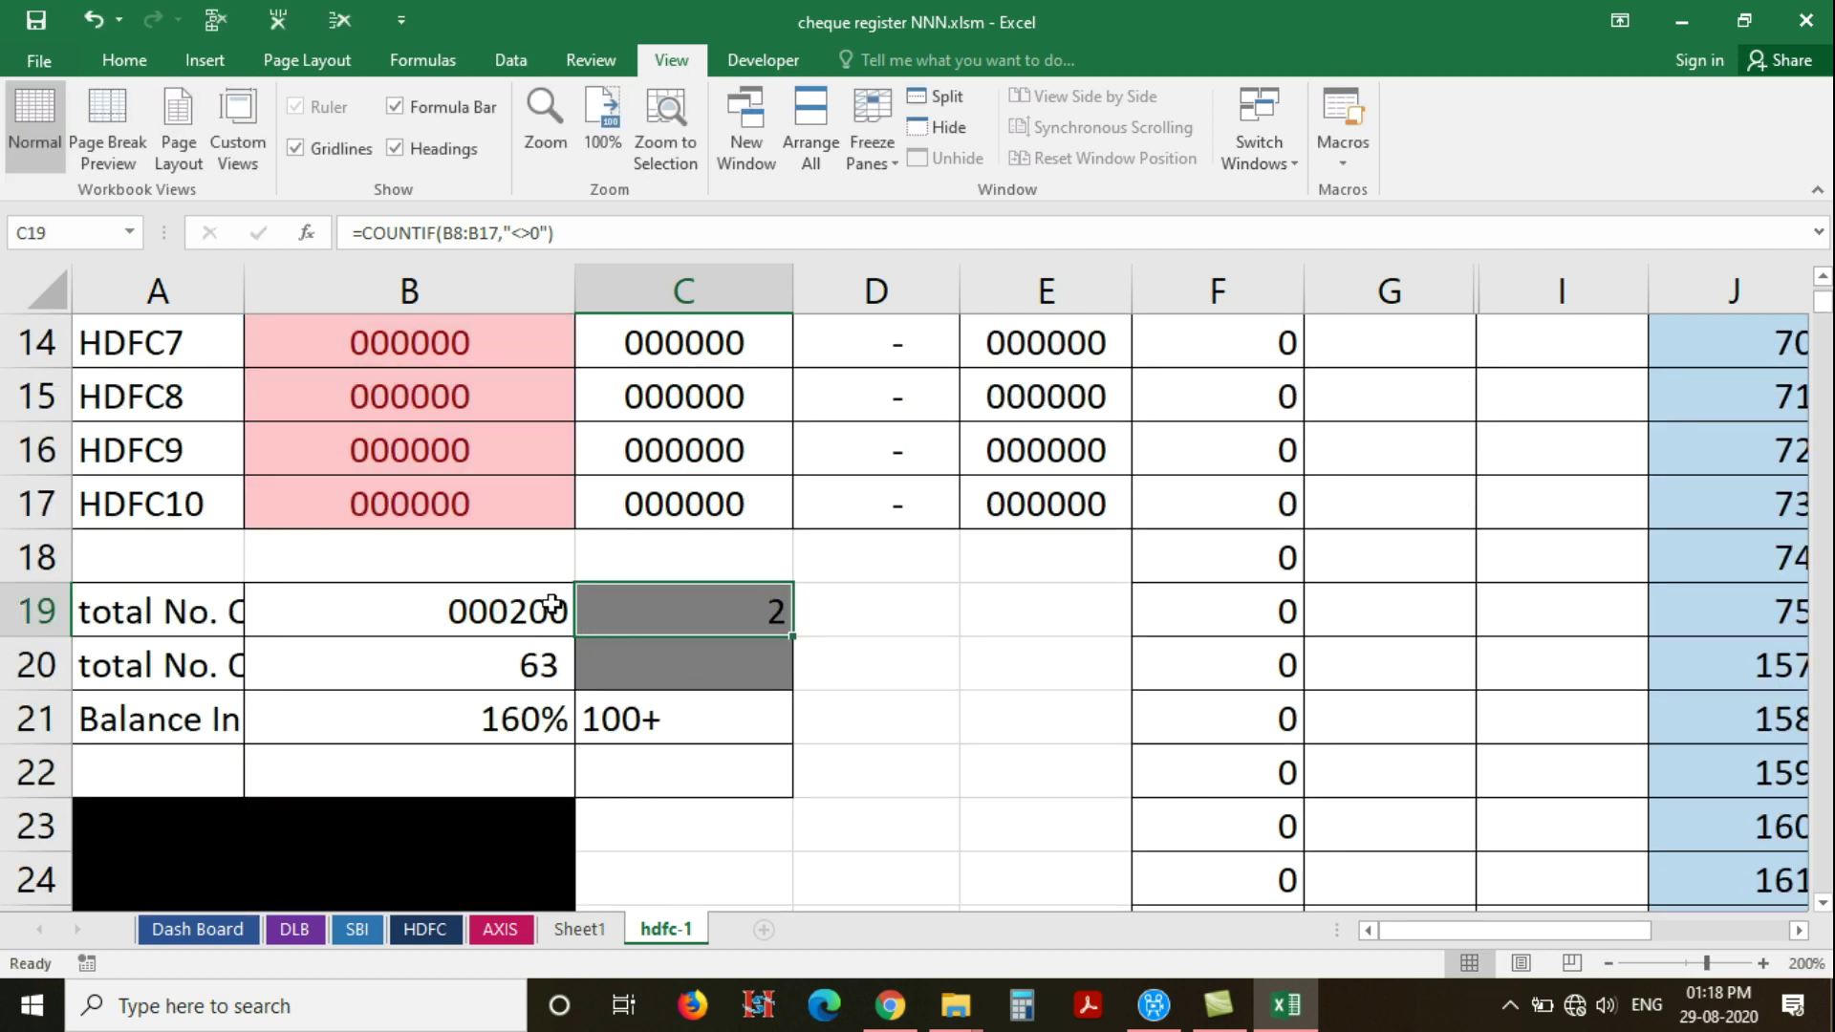
# Examine the full label in A19 and the formula in B19 together with the cheque start and end cells it refers to
pyautogui.click(516, 612)
pyautogui.doubleClick(176, 611)
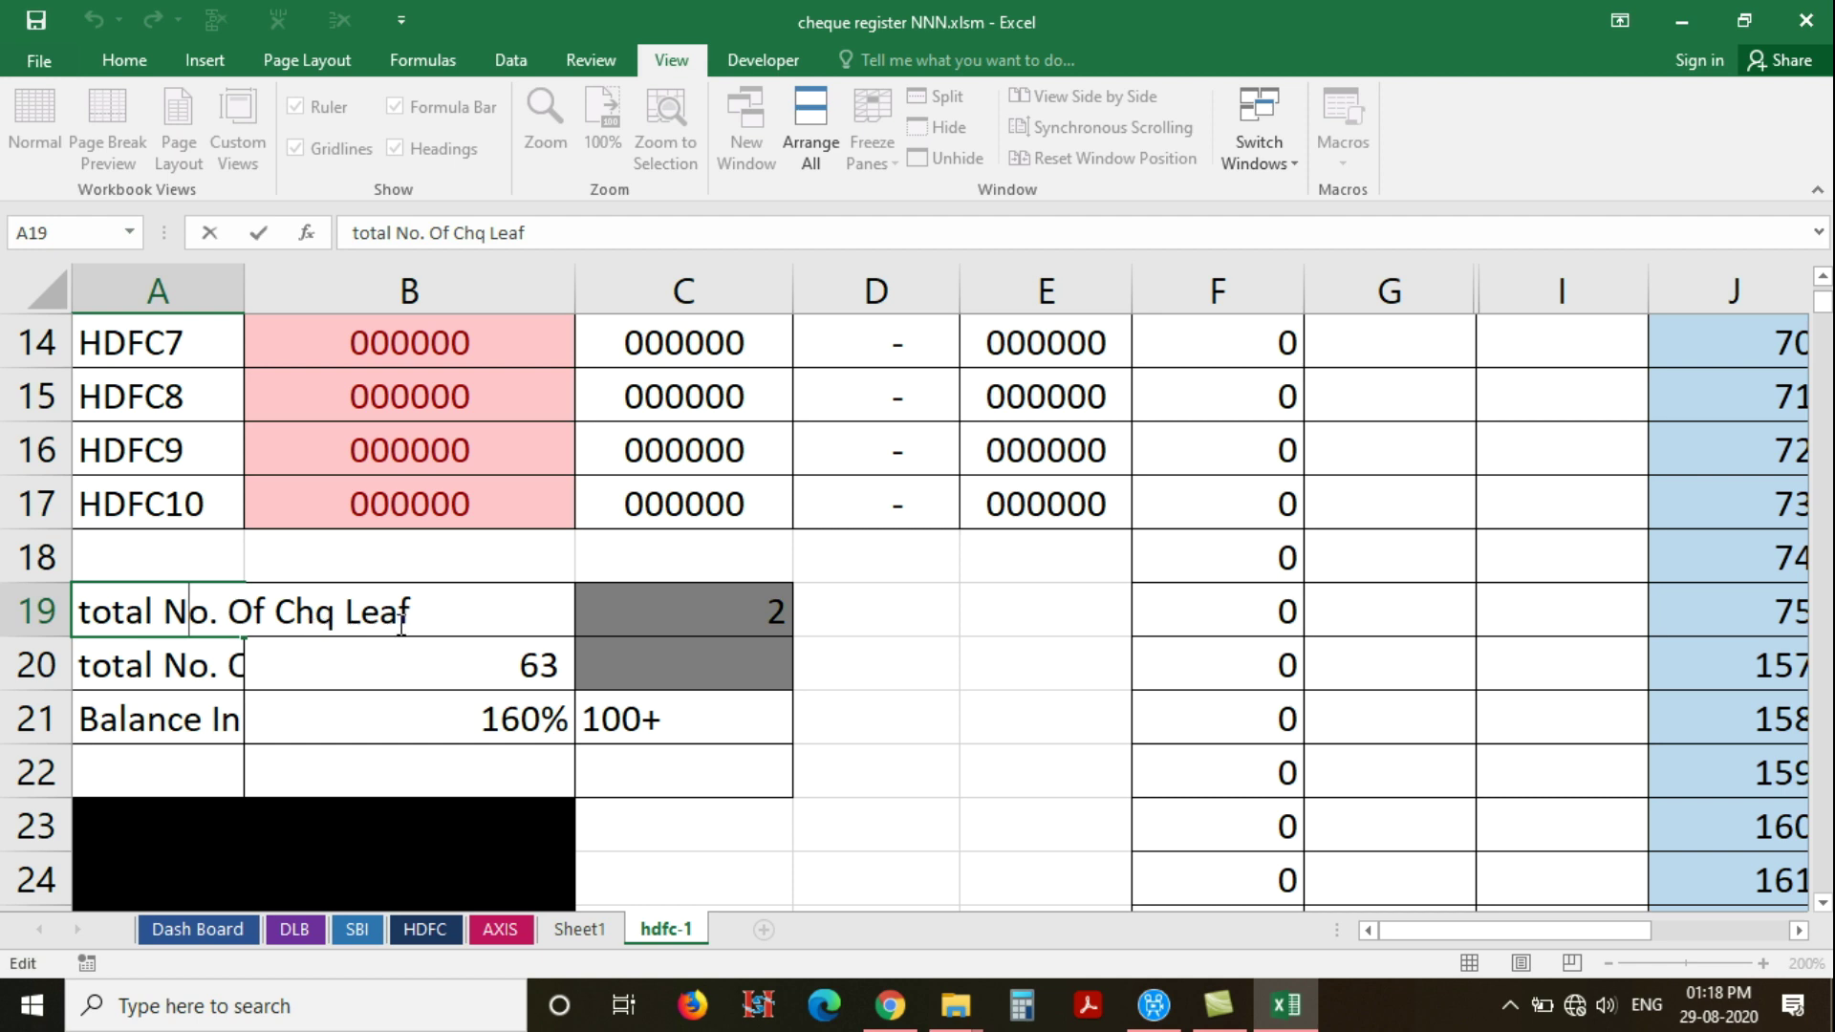
pyautogui.click(383, 604)
pyautogui.doubleClick(475, 612)
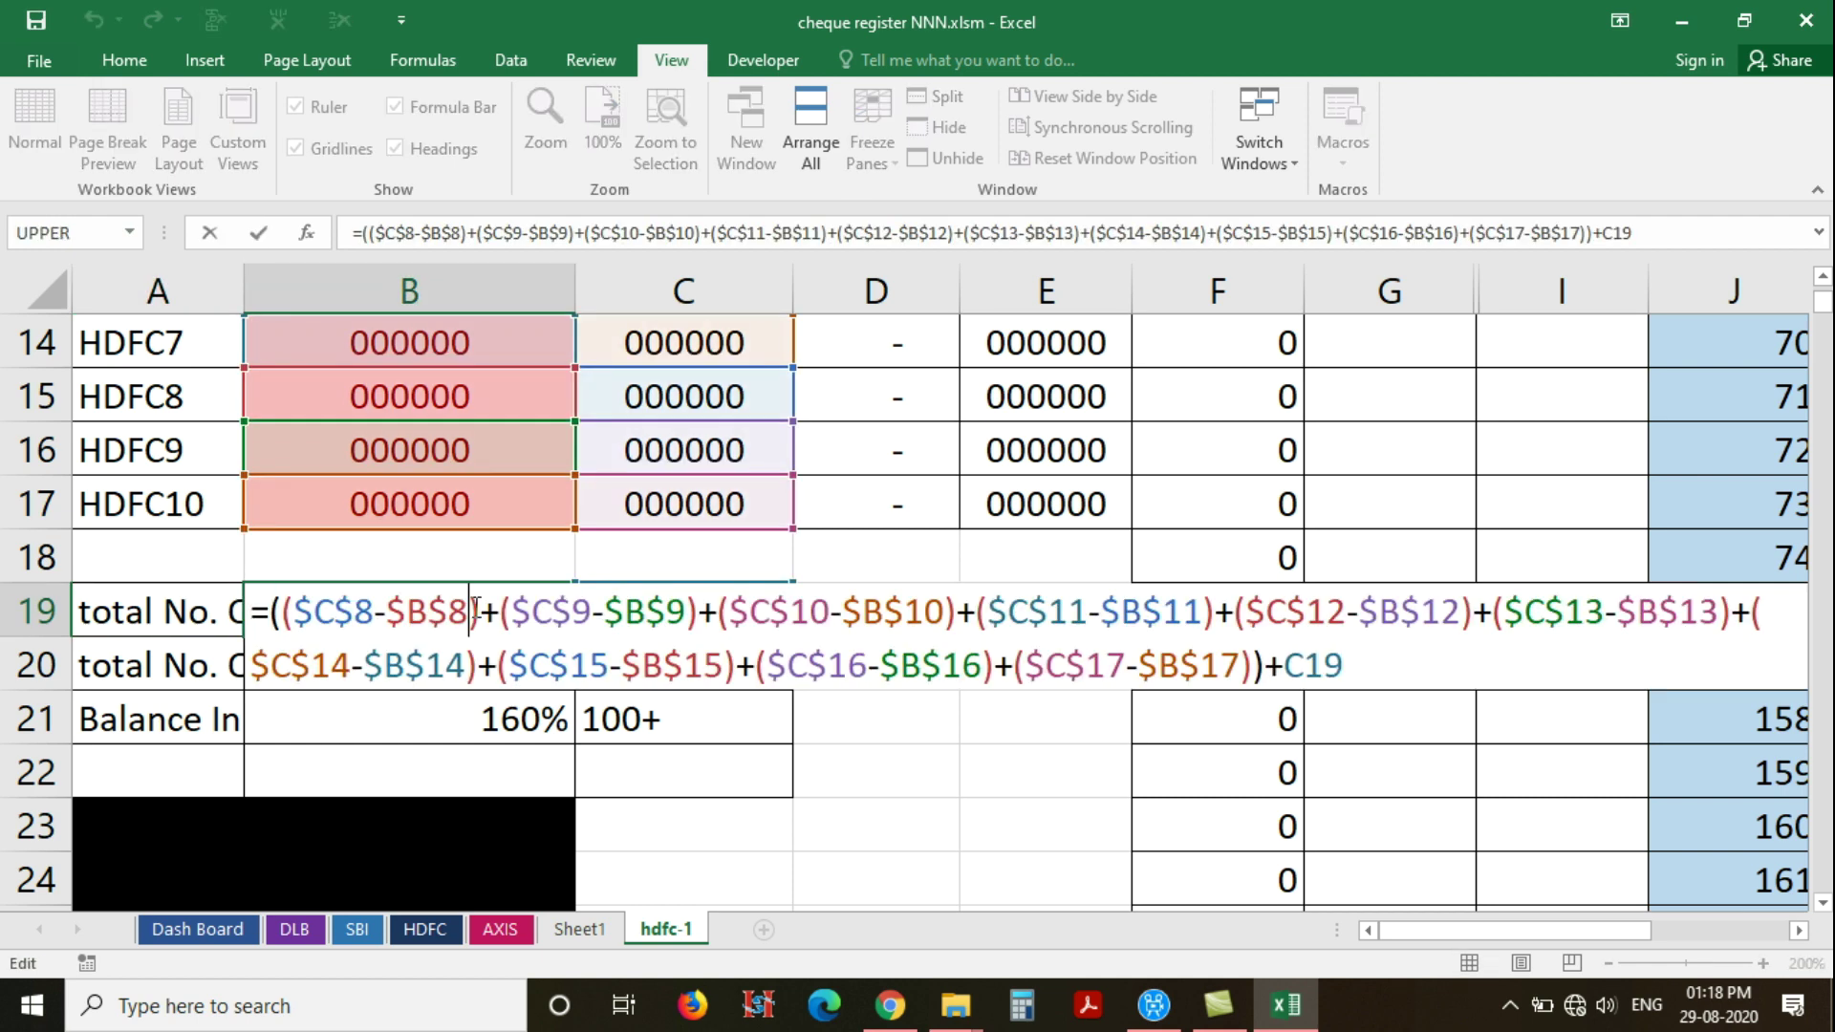
pyautogui.scroll(4, 574, 593)
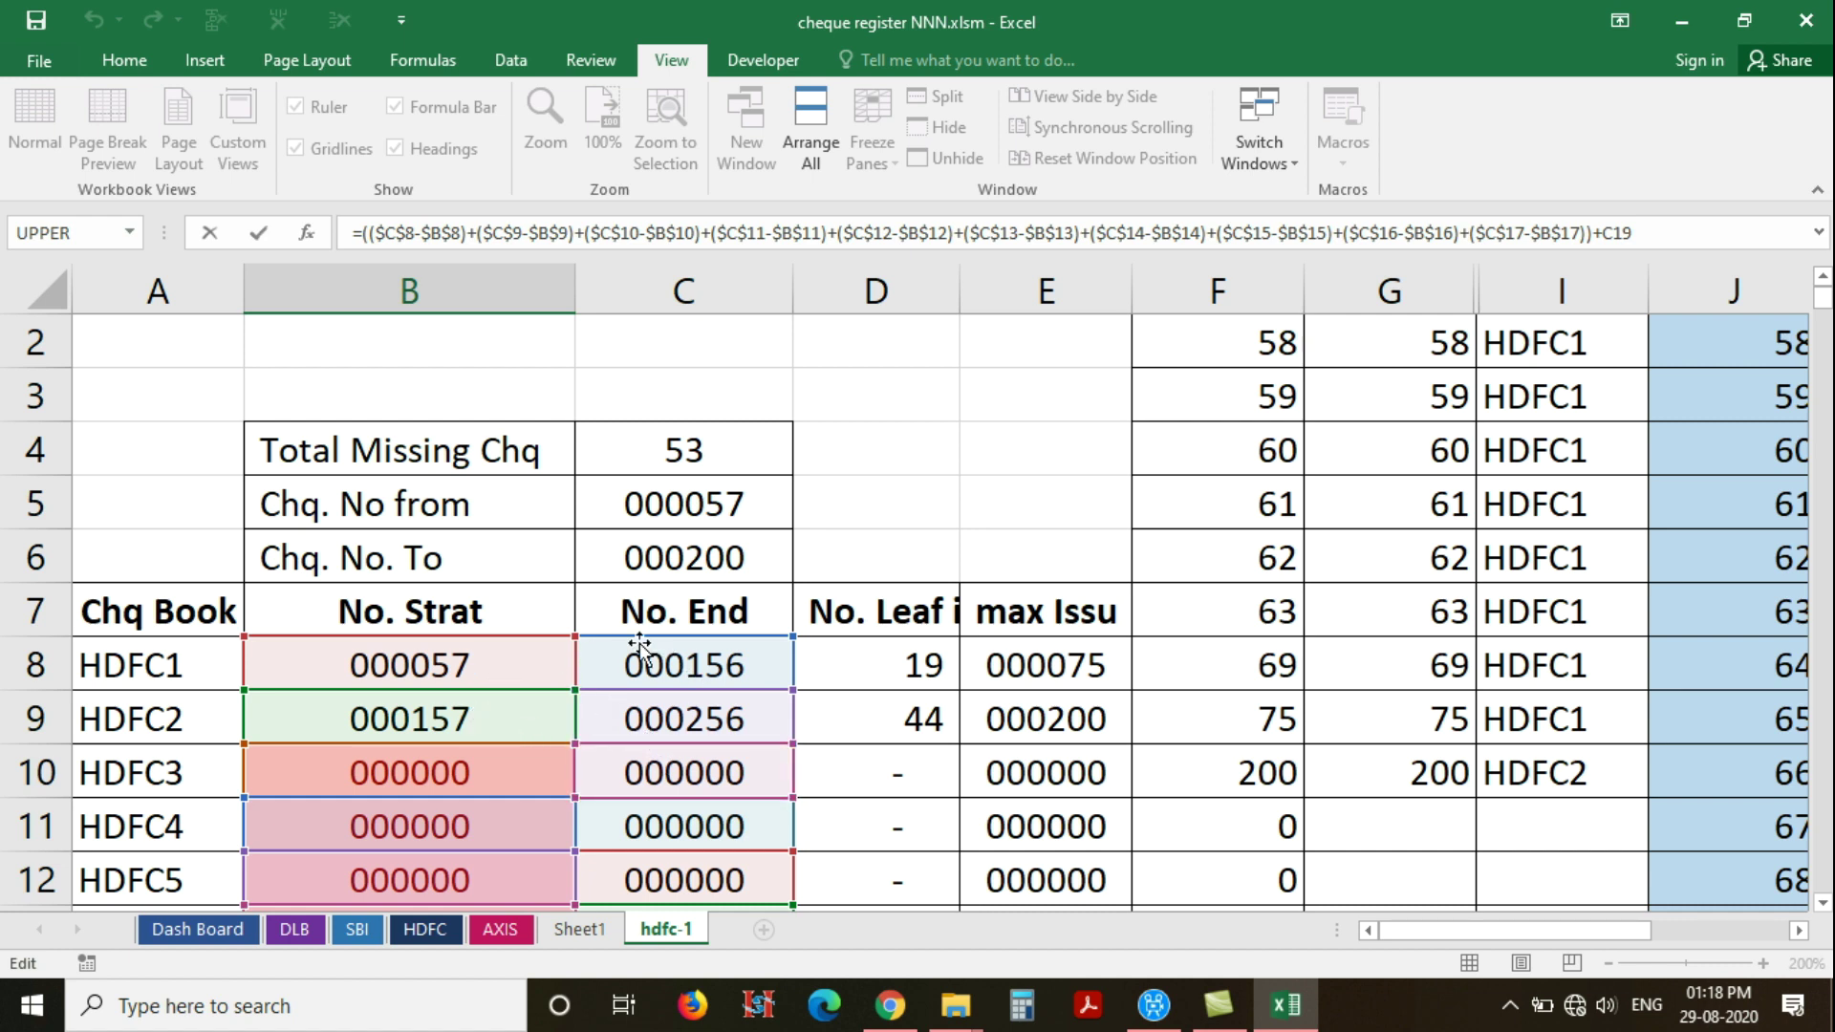
pyautogui.scroll(-5, 640, 650)
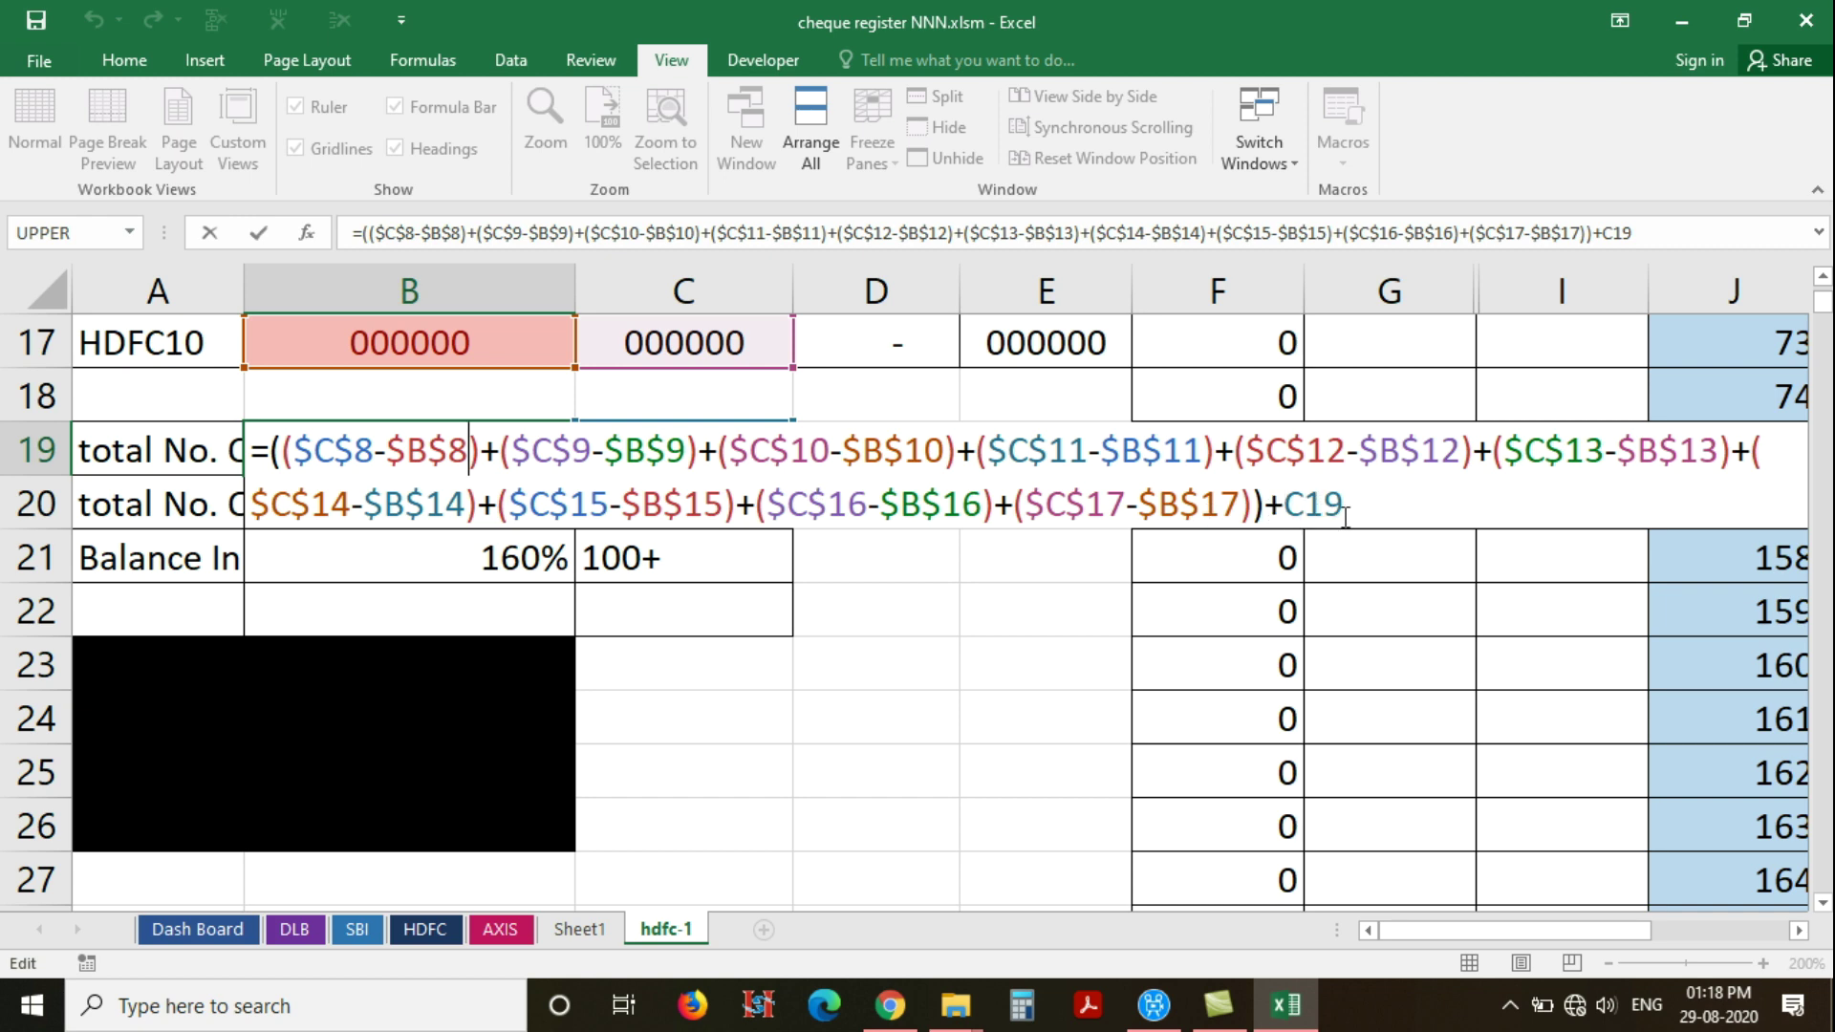
pyautogui.press('Return')
pyautogui.scroll(1, 584, 516)
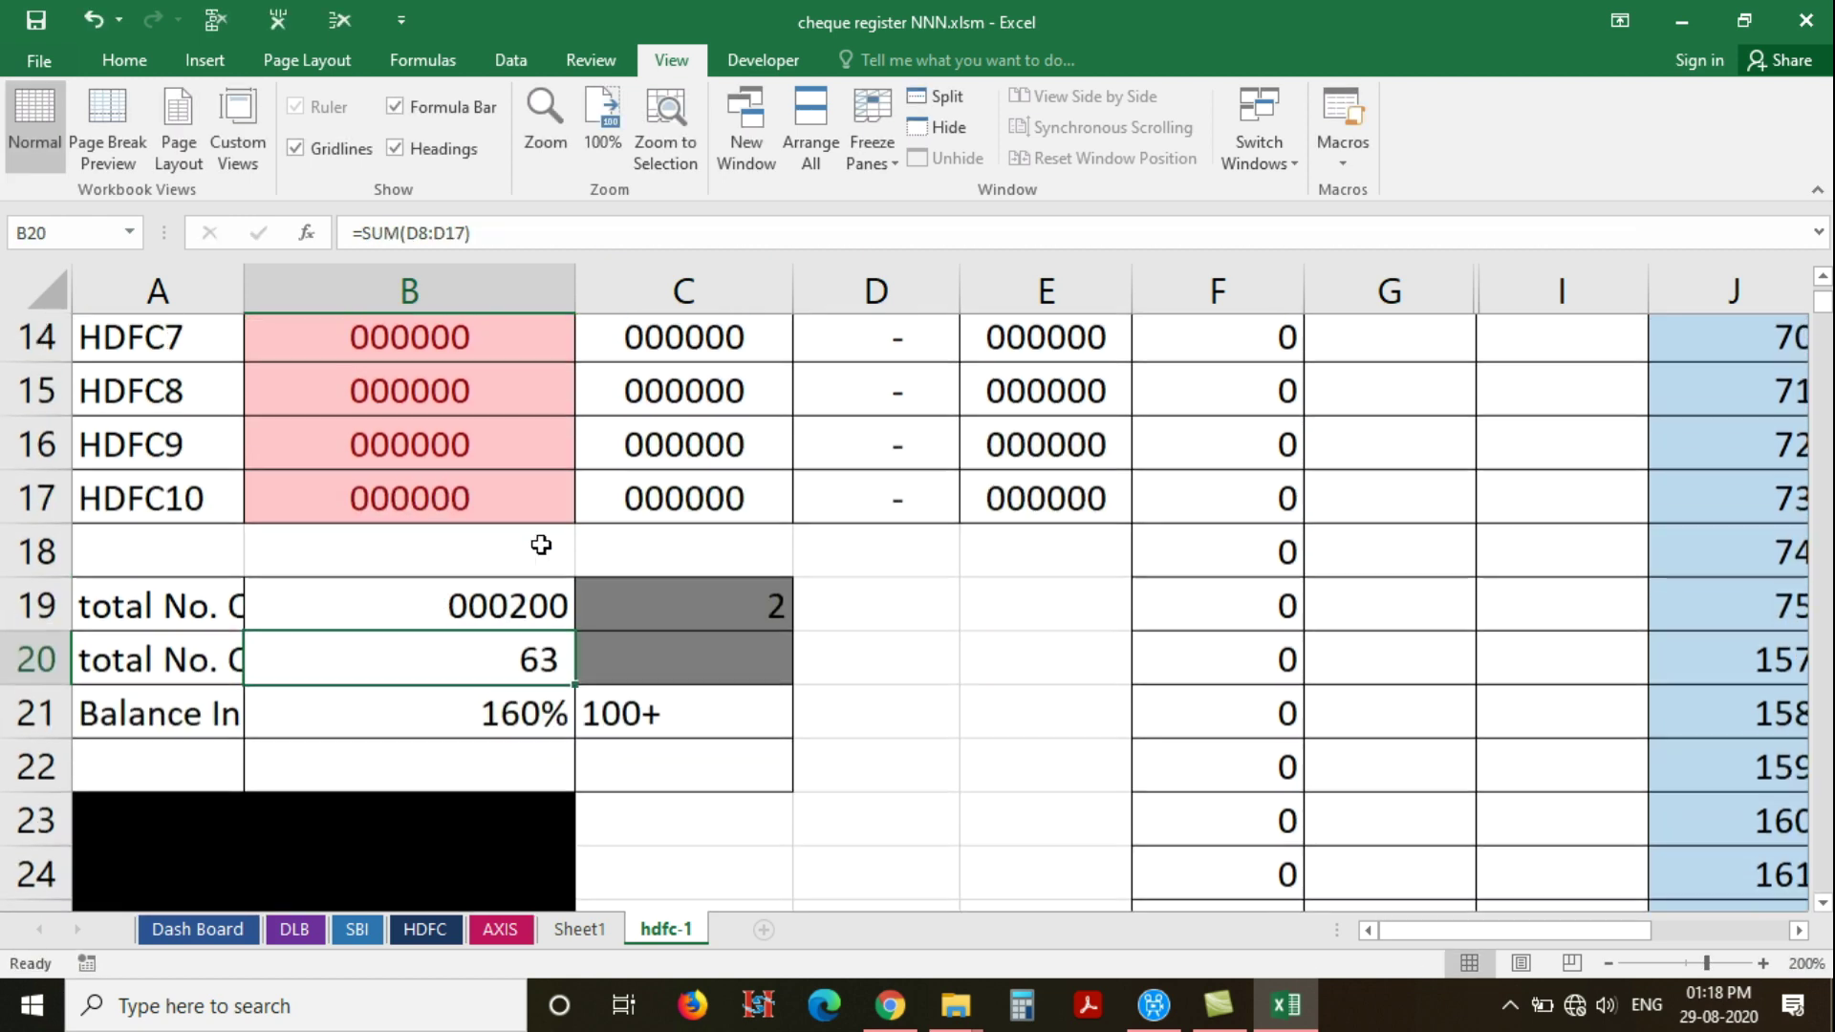
pyautogui.click(479, 613)
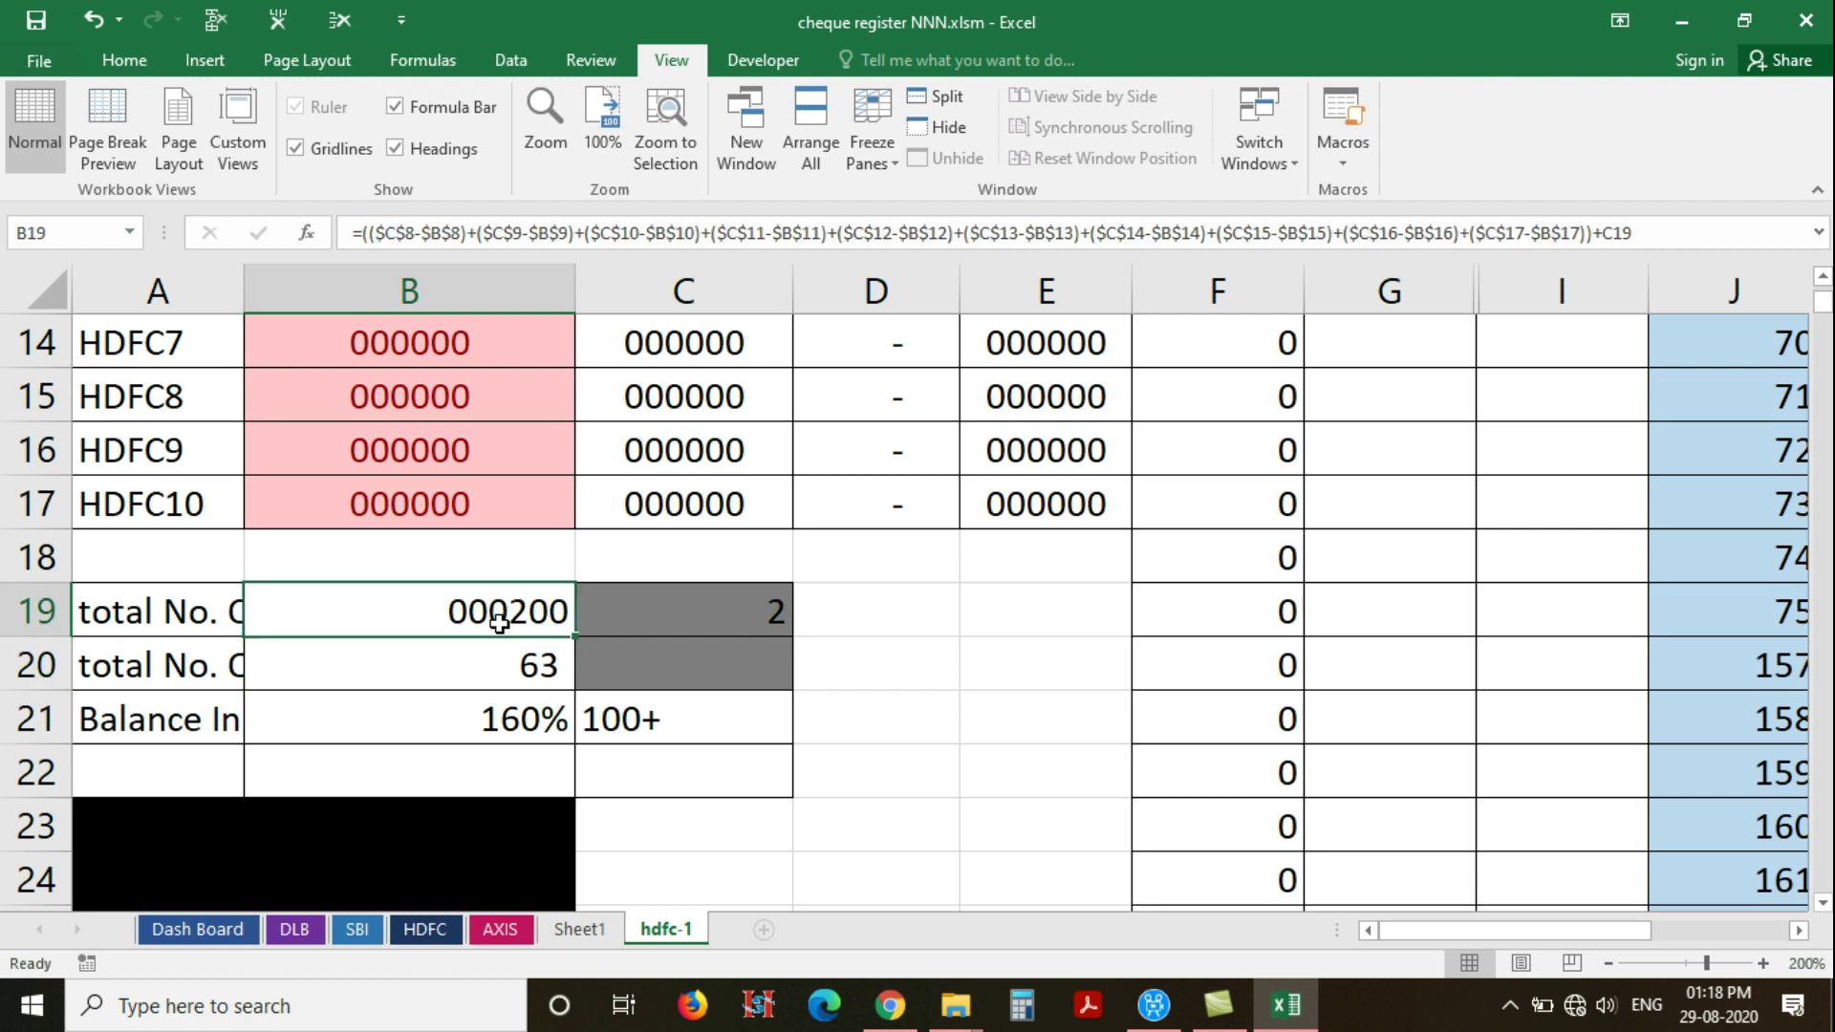
# Examine the full label in A20 and the SUM formula in B20 together with the range D8:D17
pyautogui.doubleClick(129, 666)
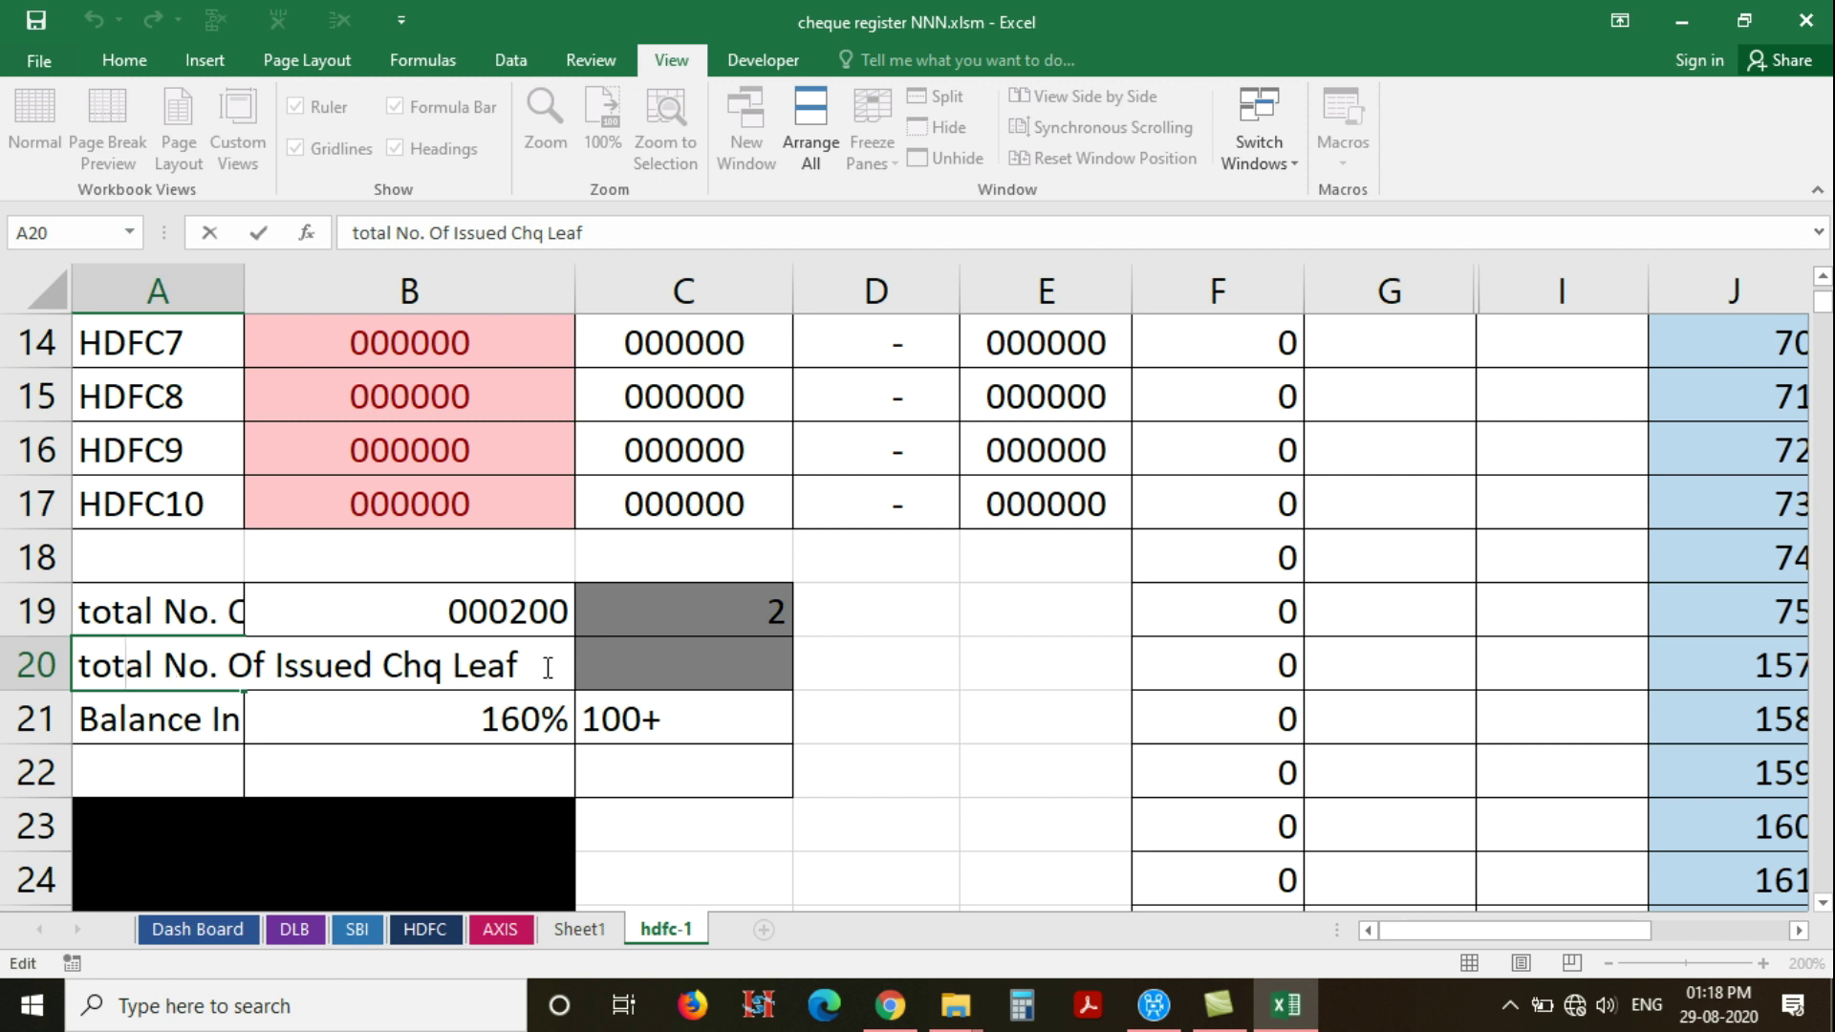
pyautogui.press('Escape')
pyautogui.click(477, 672)
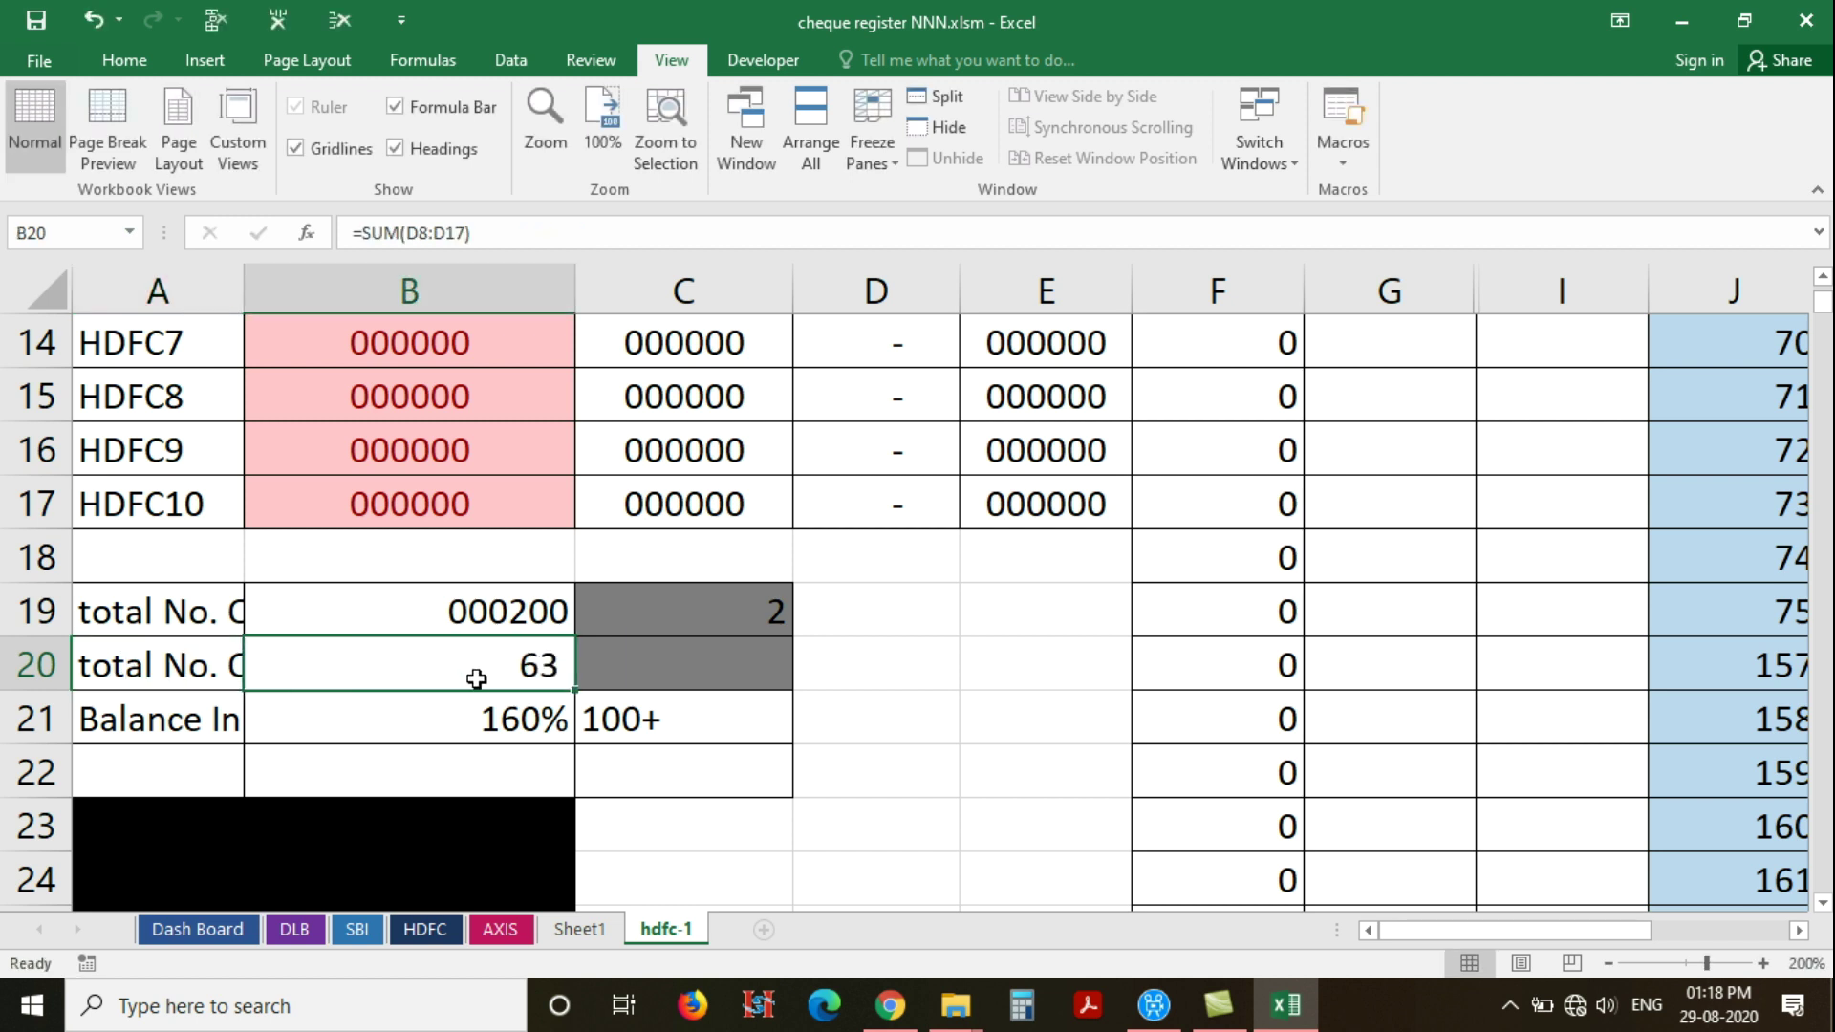
pyautogui.doubleClick(489, 669)
pyautogui.scroll(4, 832, 582)
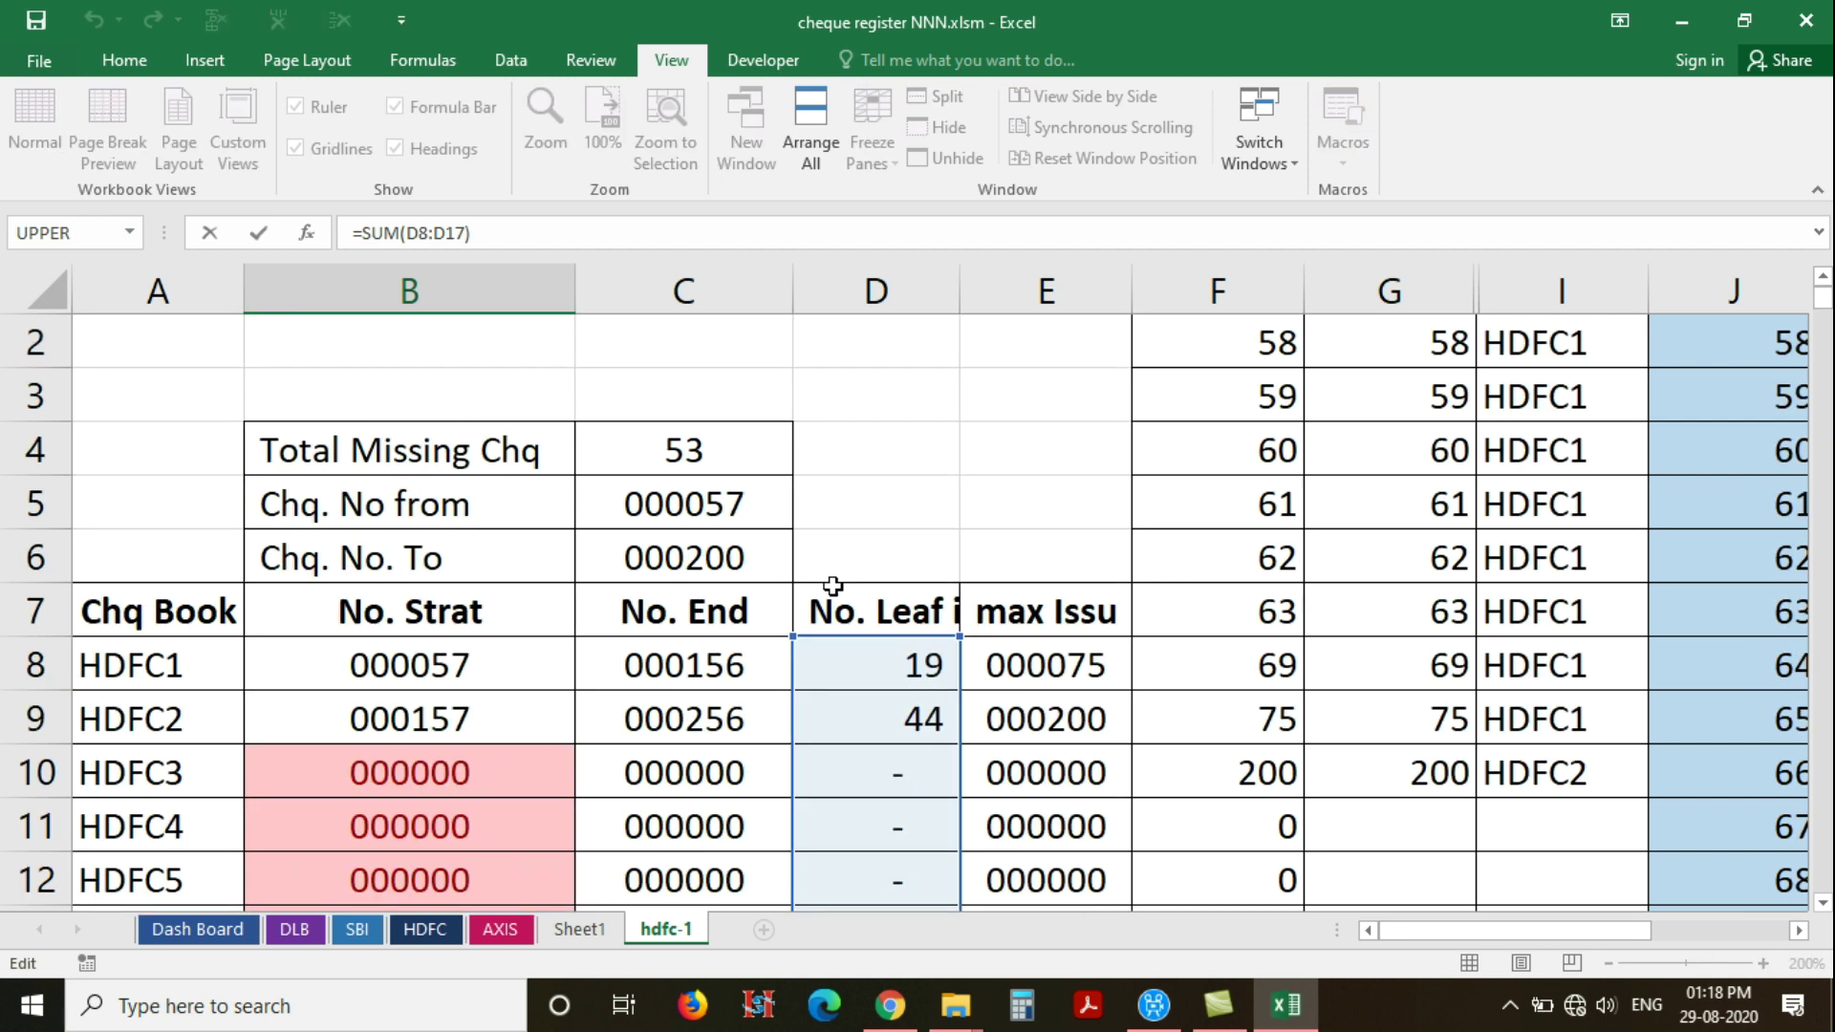
pyautogui.scroll(-1, 864, 704)
pyautogui.scroll(-2, 841, 745)
pyautogui.scroll(1, 856, 689)
pyautogui.scroll(1, 890, 577)
pyautogui.scroll(-3, 873, 729)
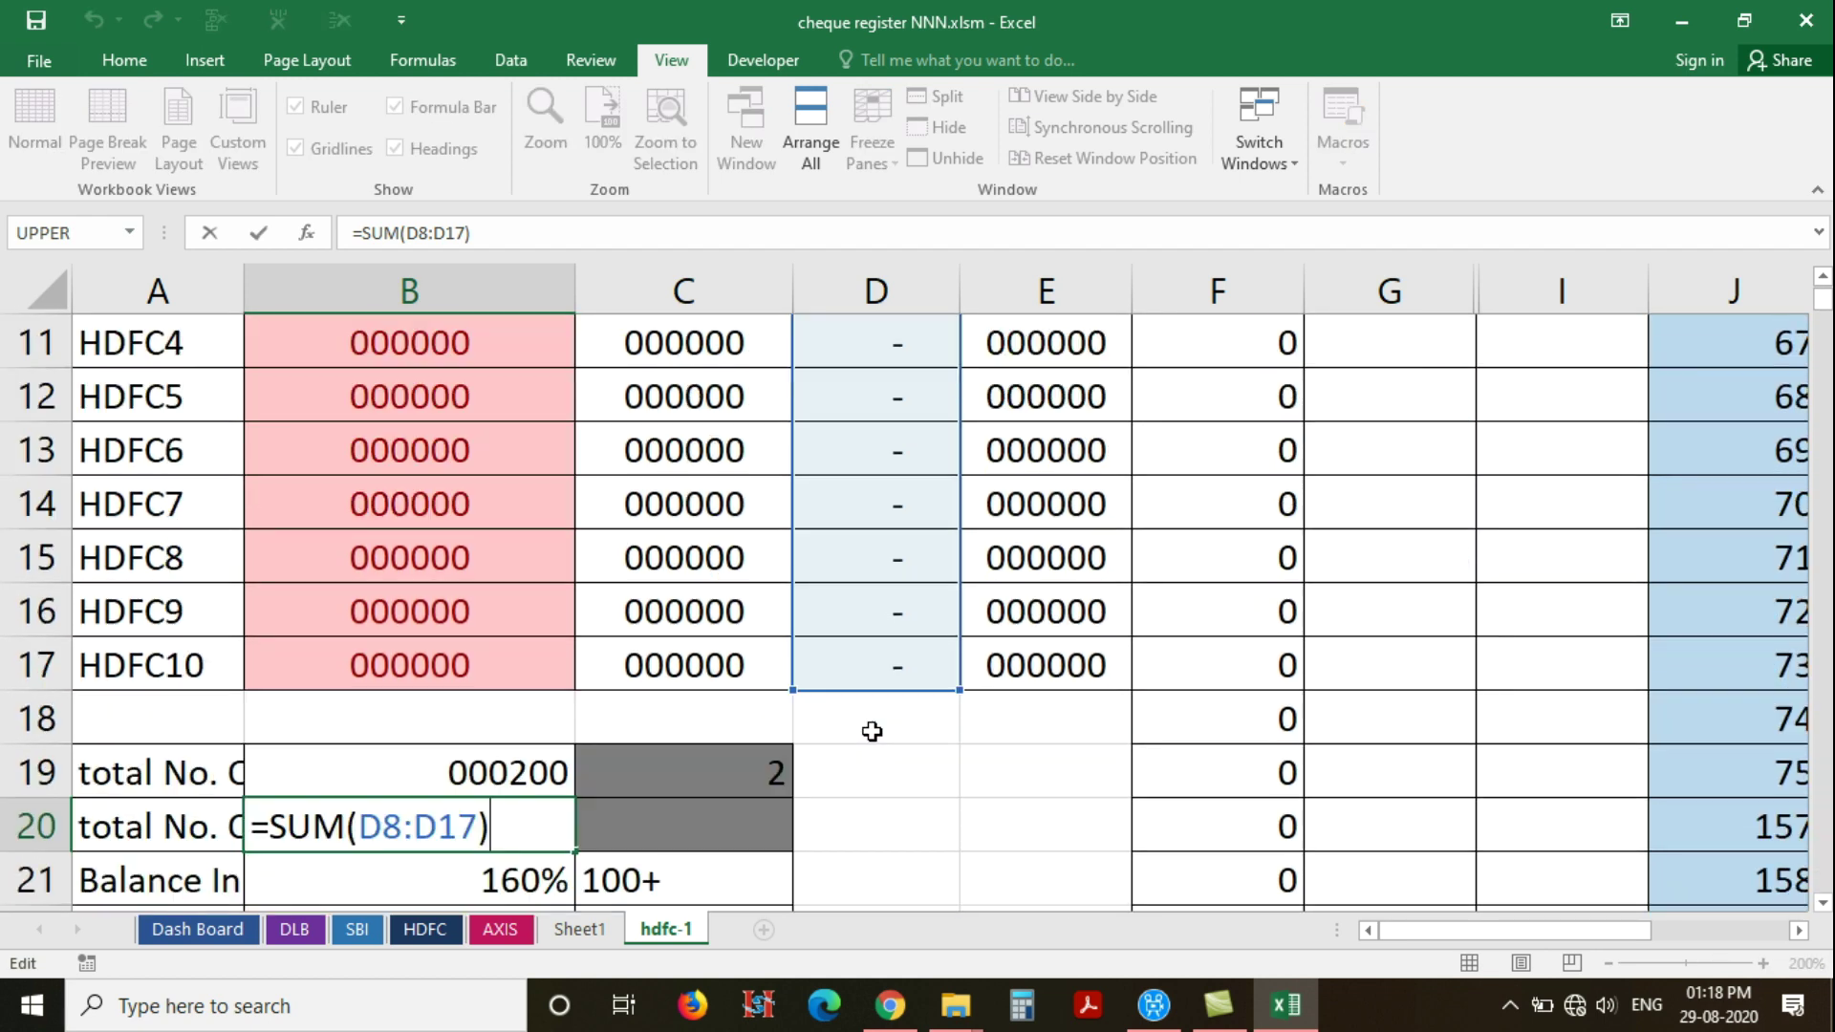
pyautogui.press('Escape')
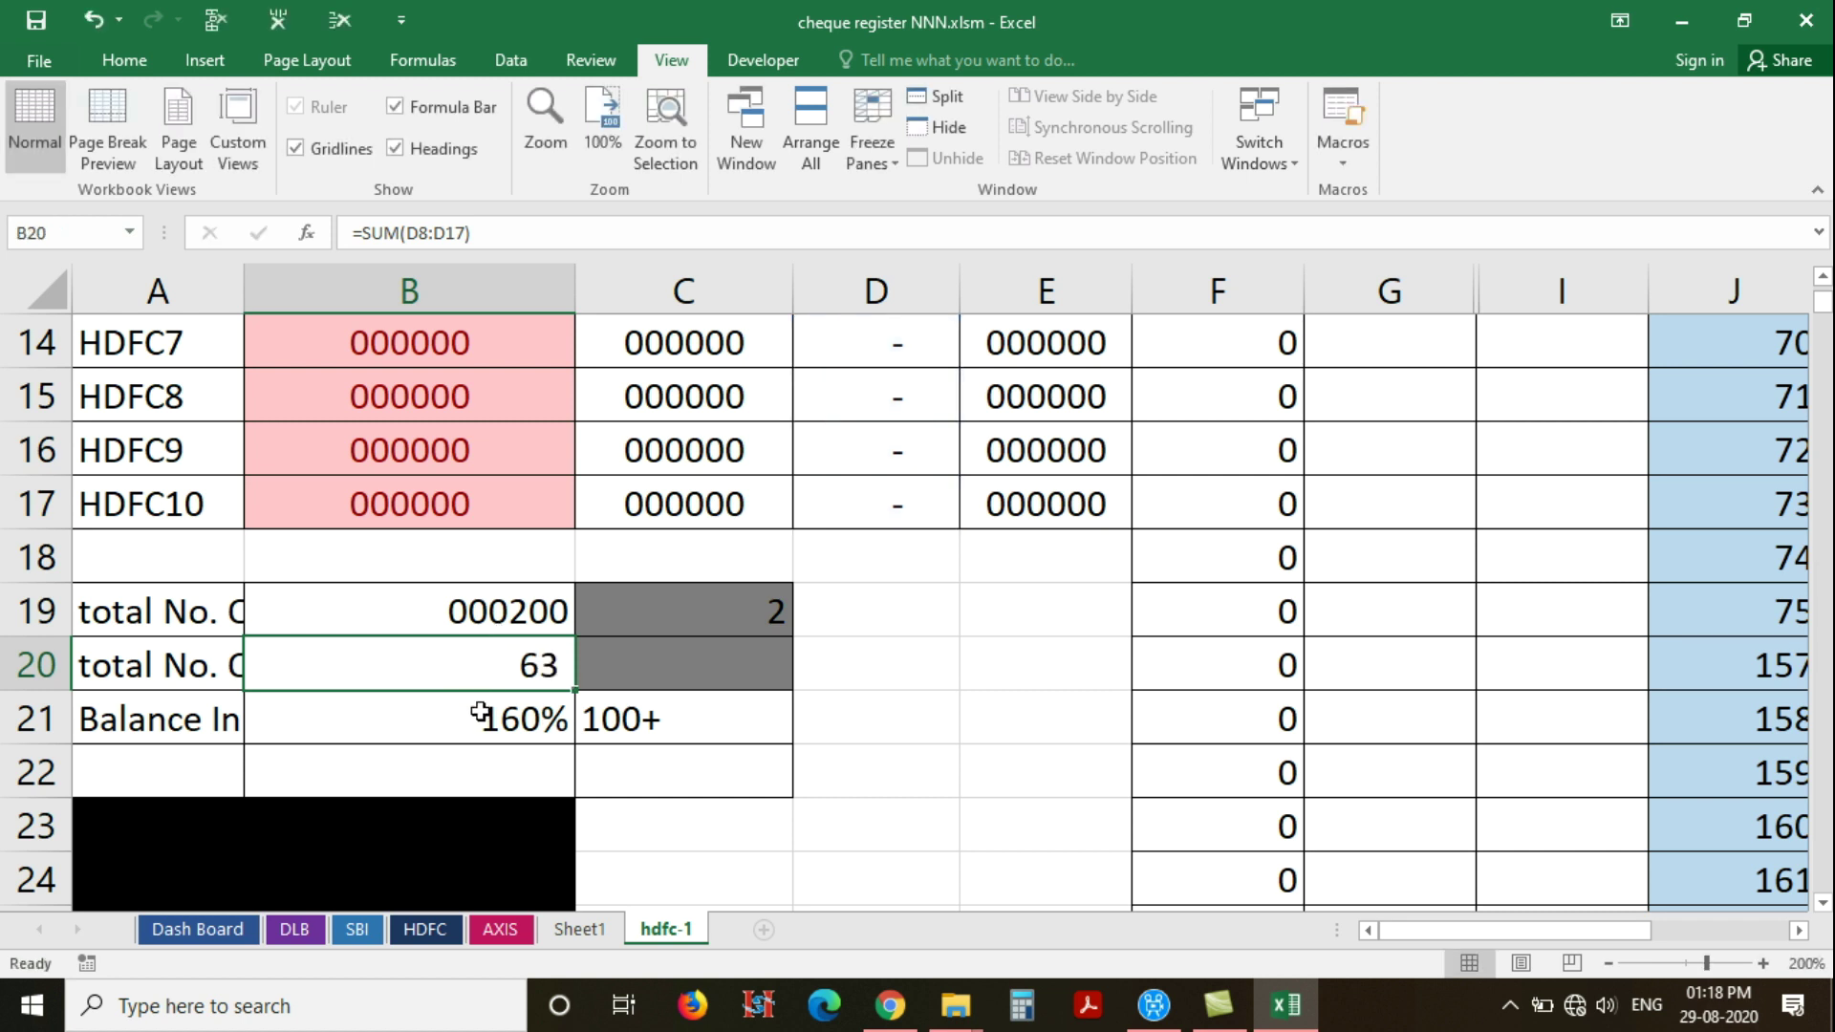
# Examine the full label in A21 and the IF formula in B21 that calculates the balance percentage
pyautogui.scroll(-1, 449, 683)
pyautogui.click(122, 559)
pyautogui.doubleClick(122, 560)
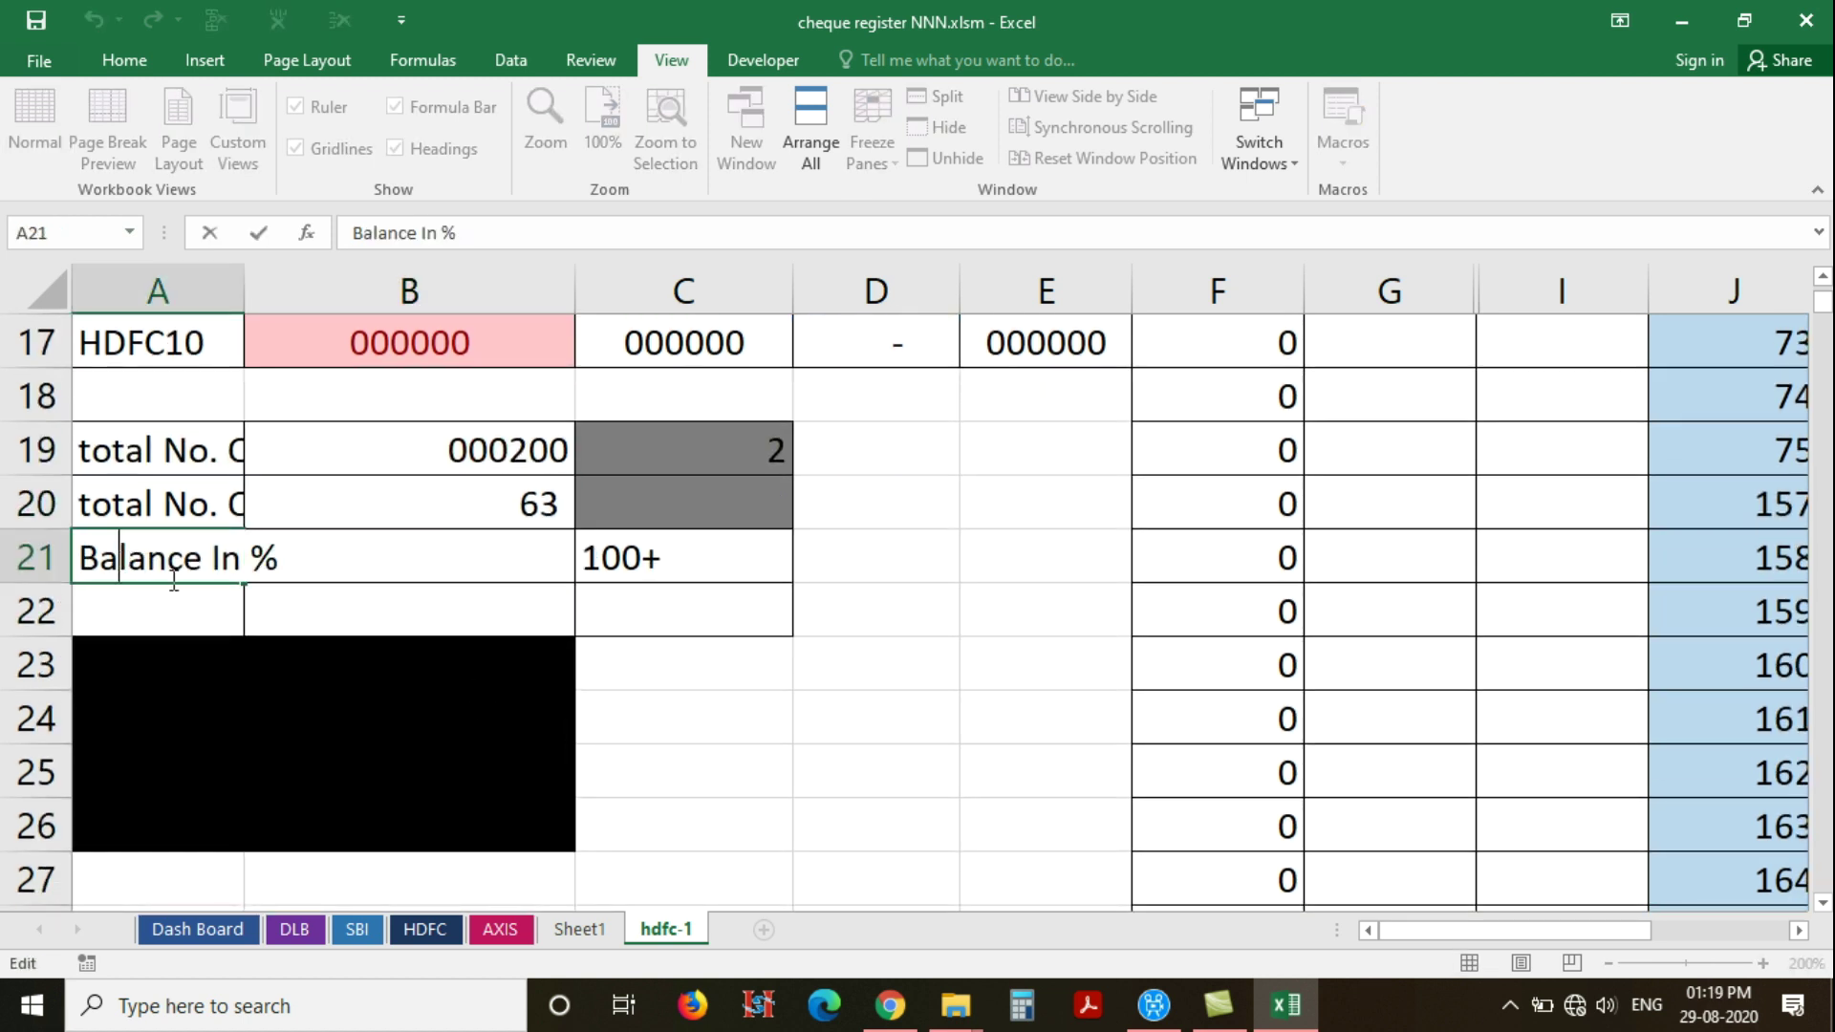
pyautogui.press('Escape')
pyautogui.click(521, 559)
pyautogui.doubleClick(521, 559)
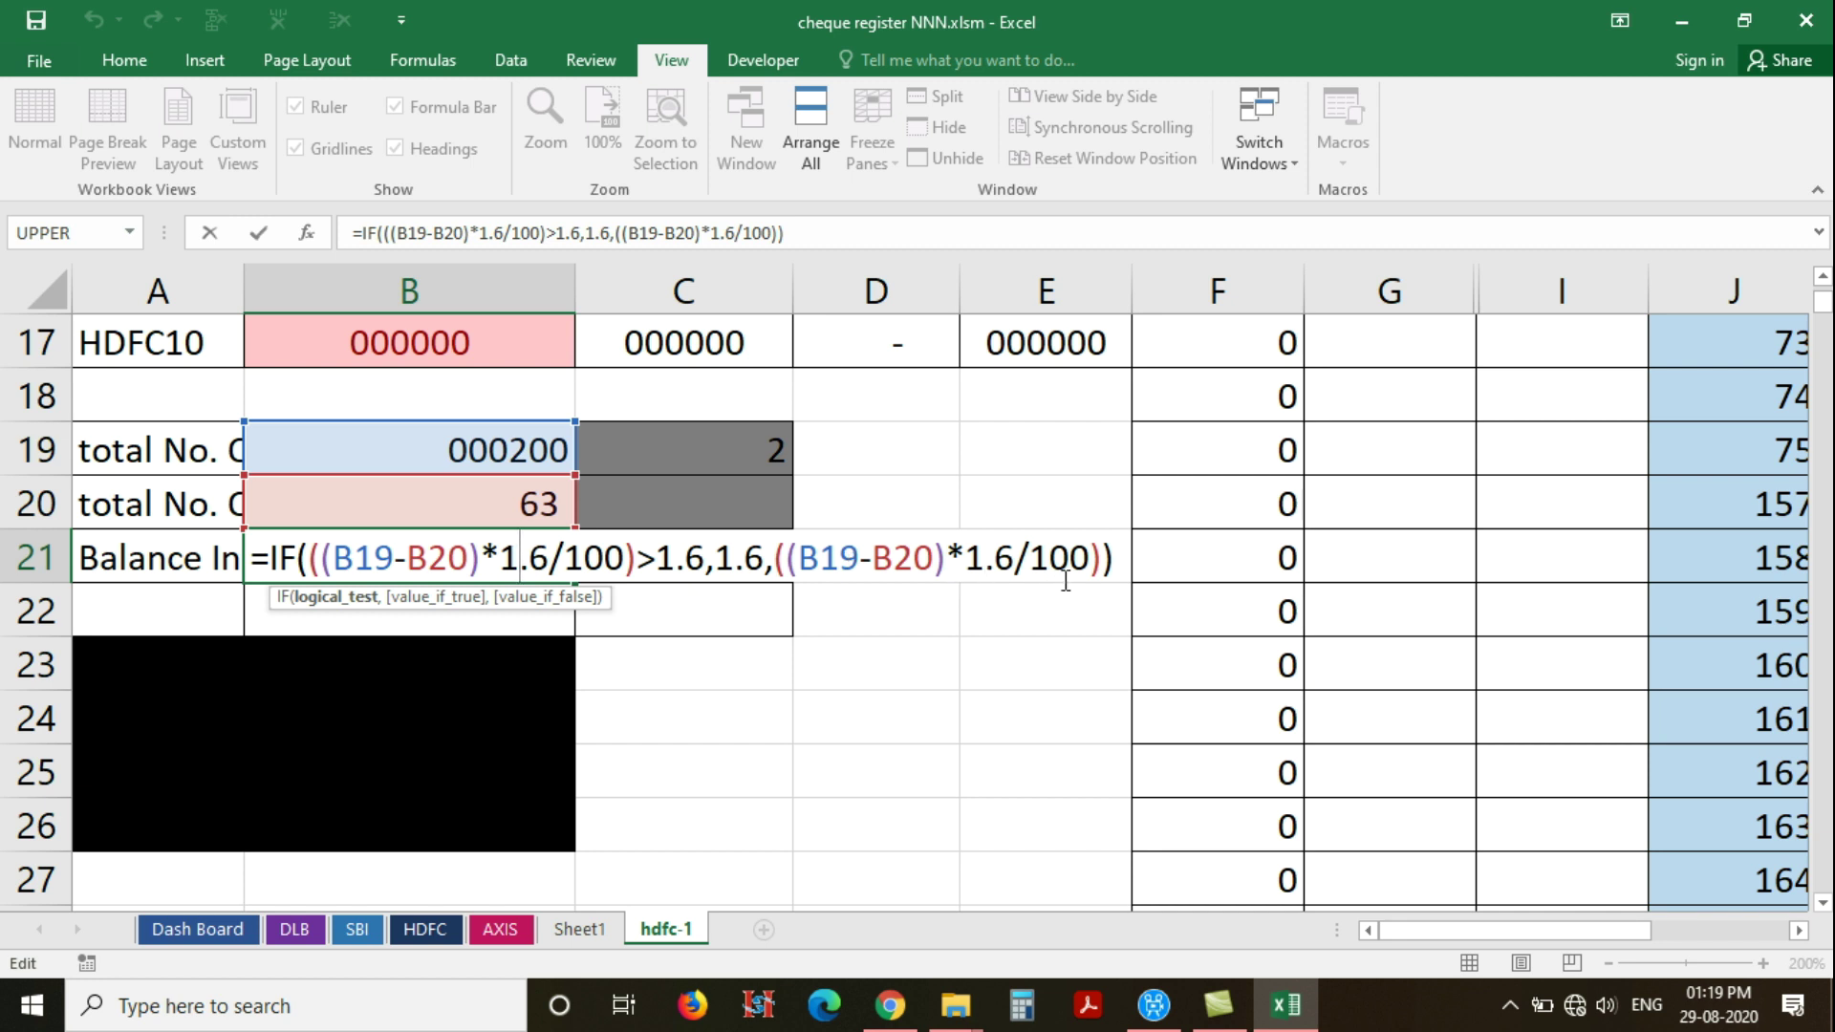
pyautogui.press('Return')
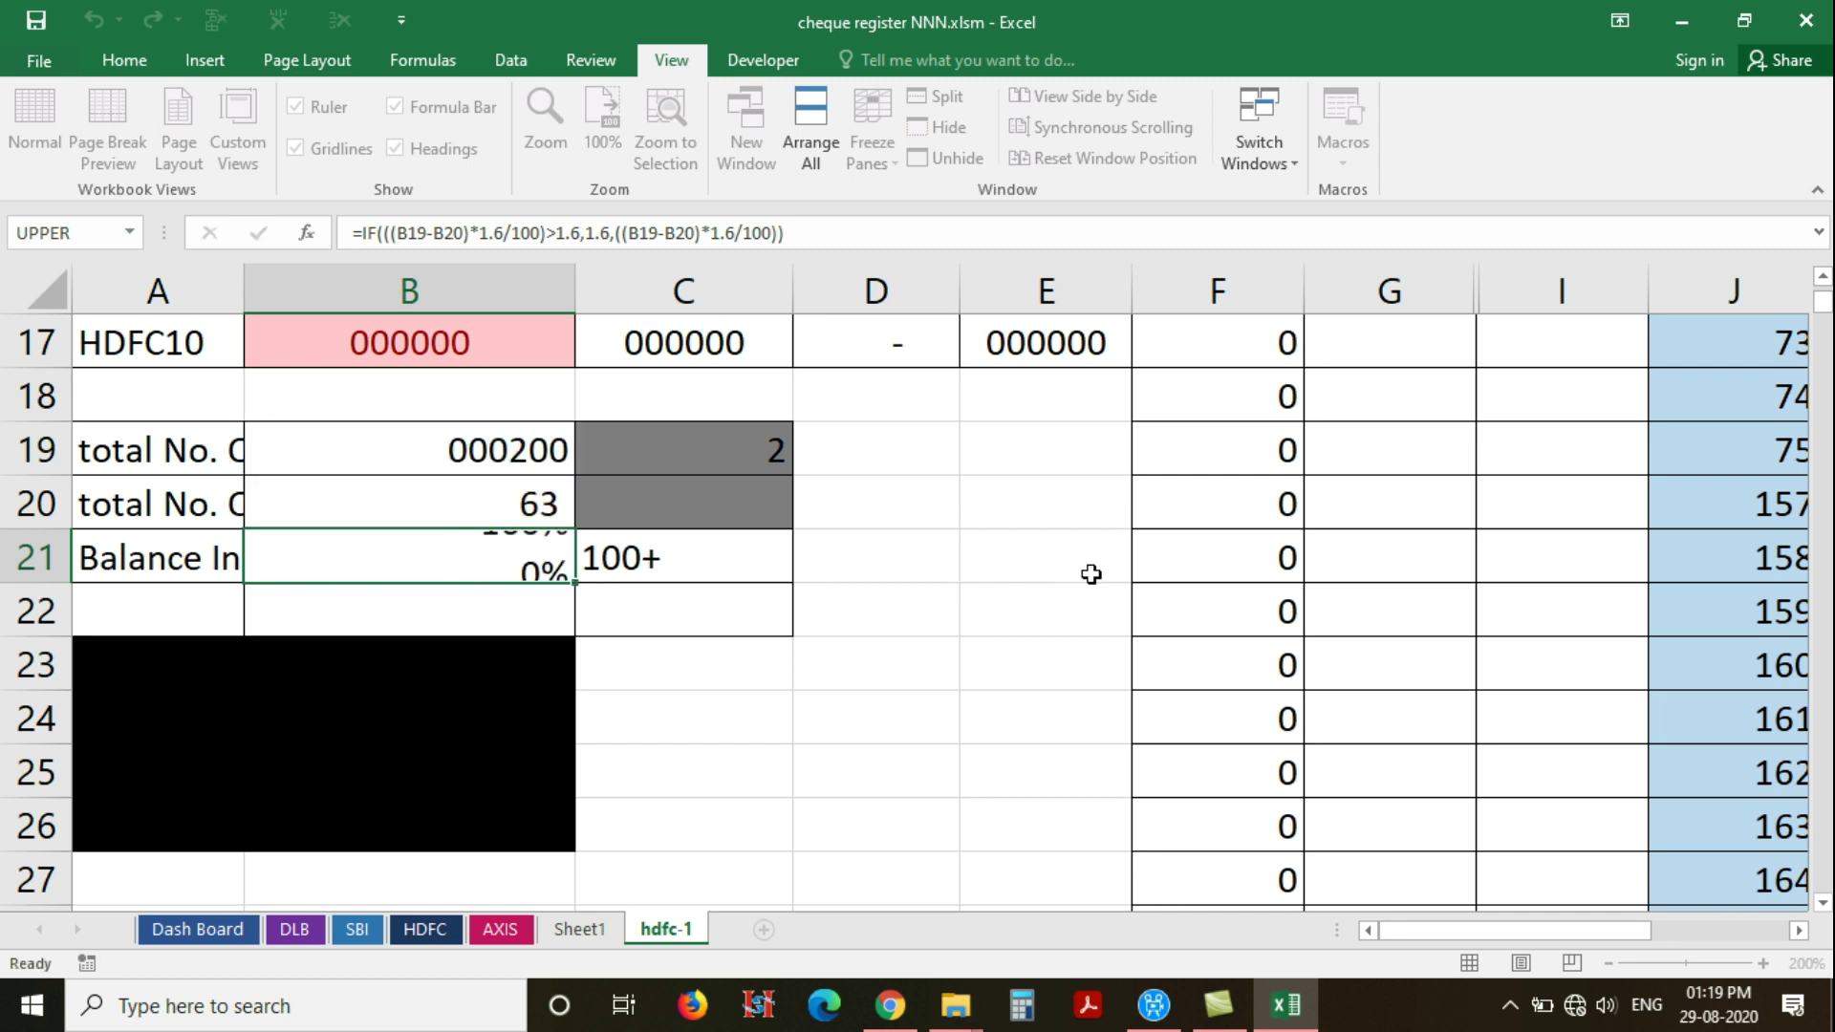
# Examine the IF formula in C21 that supplies the balance text for the gauge
pyautogui.click(729, 555)
pyautogui.doubleClick(728, 555)
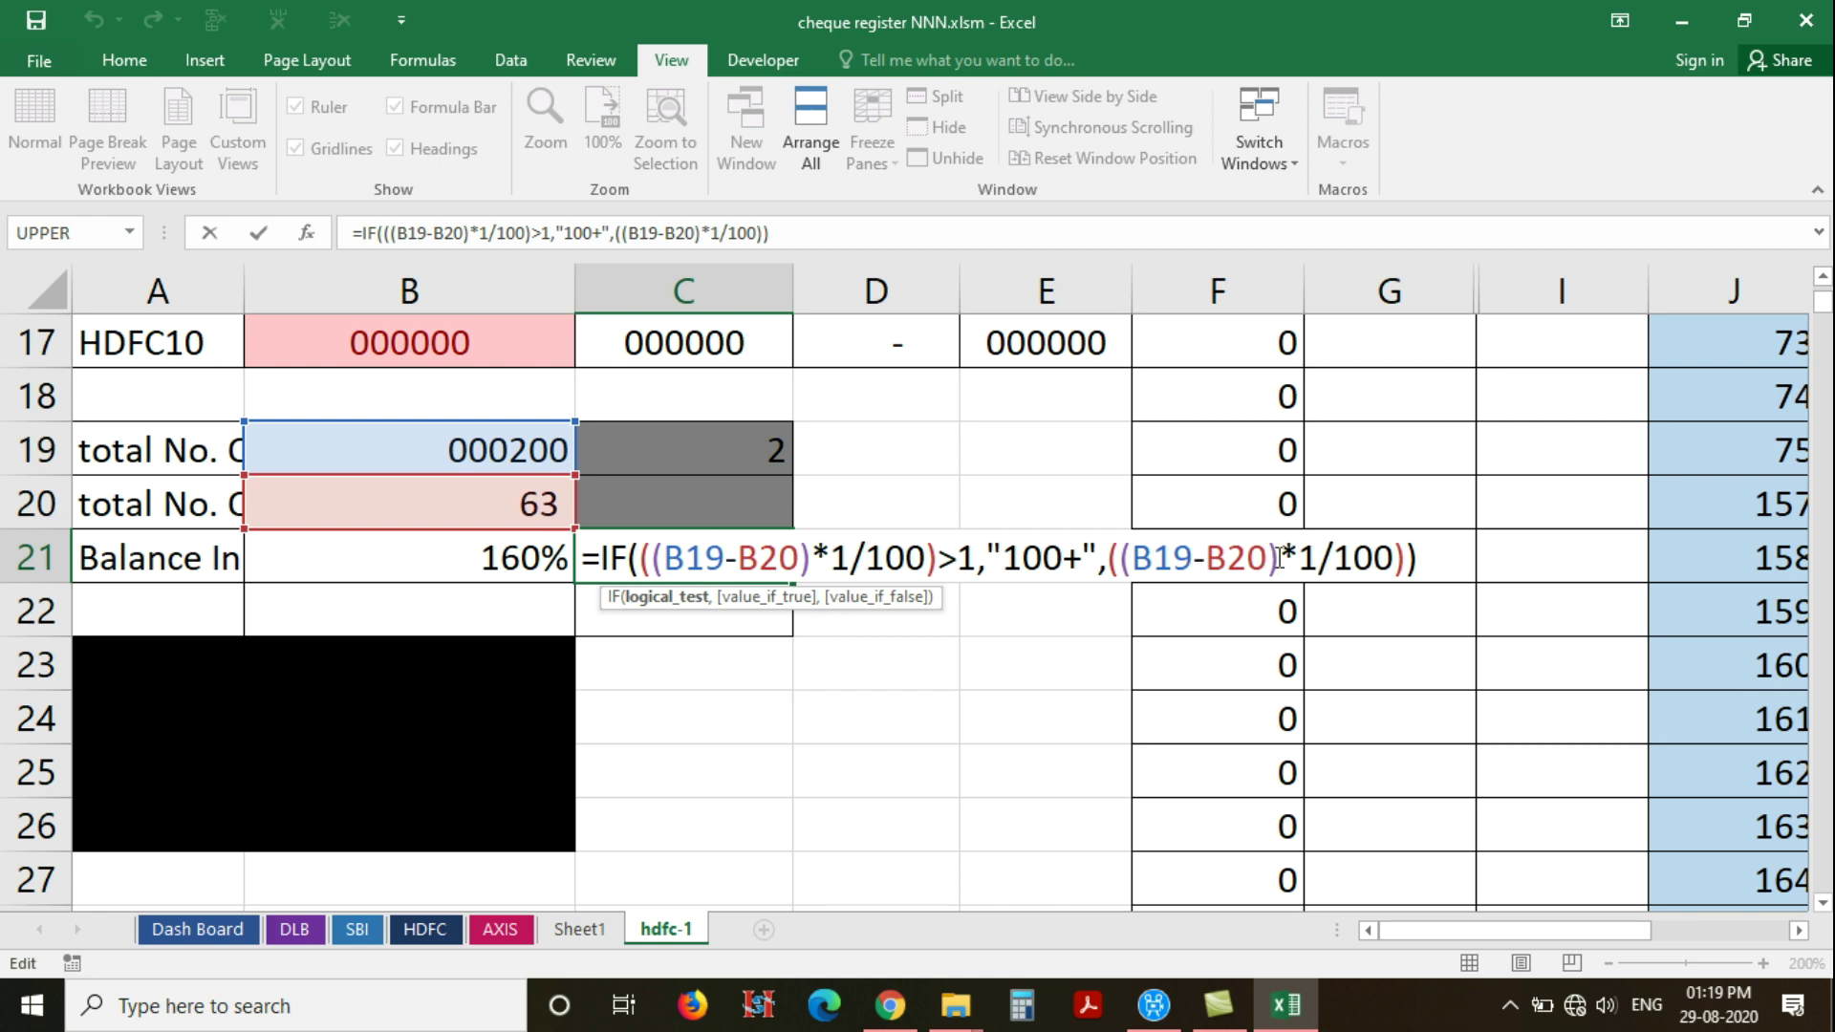
pyautogui.press('Return')
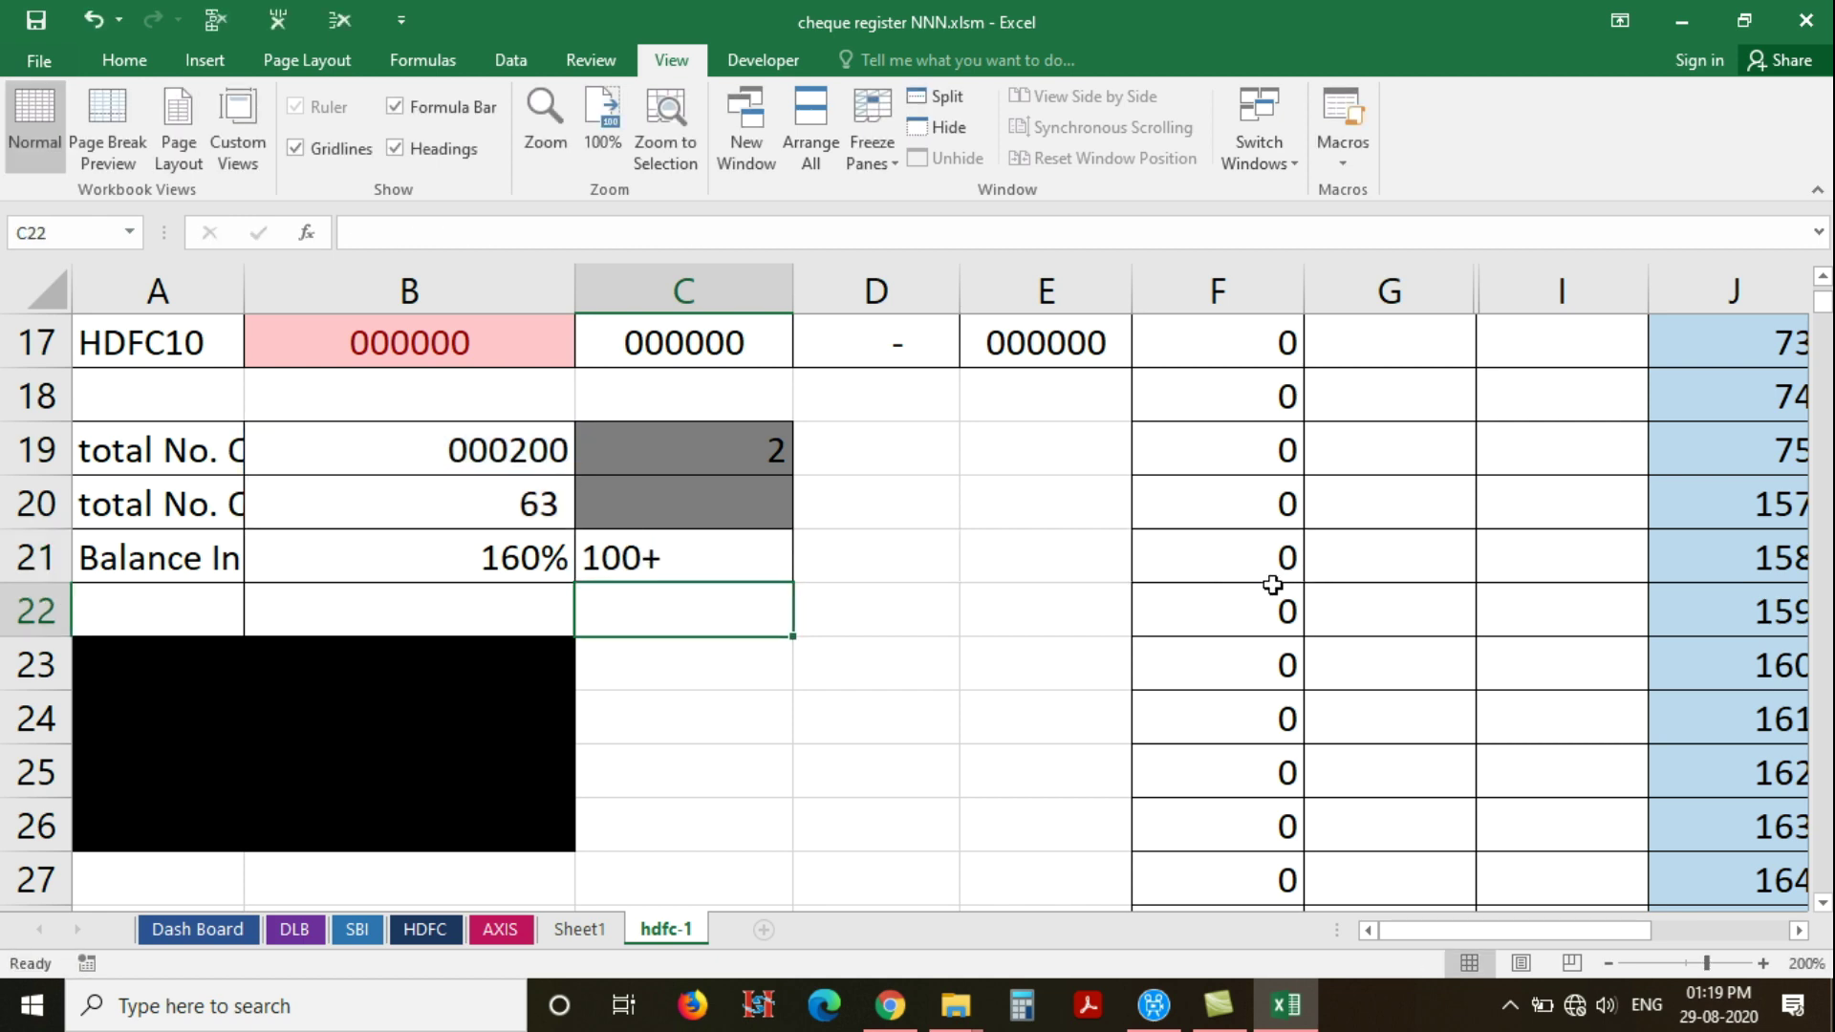
# Link cell N1 on Sheet1 to the balance percentage in cell B21 of the hdfc-1 sheet
pyautogui.click(579, 937)
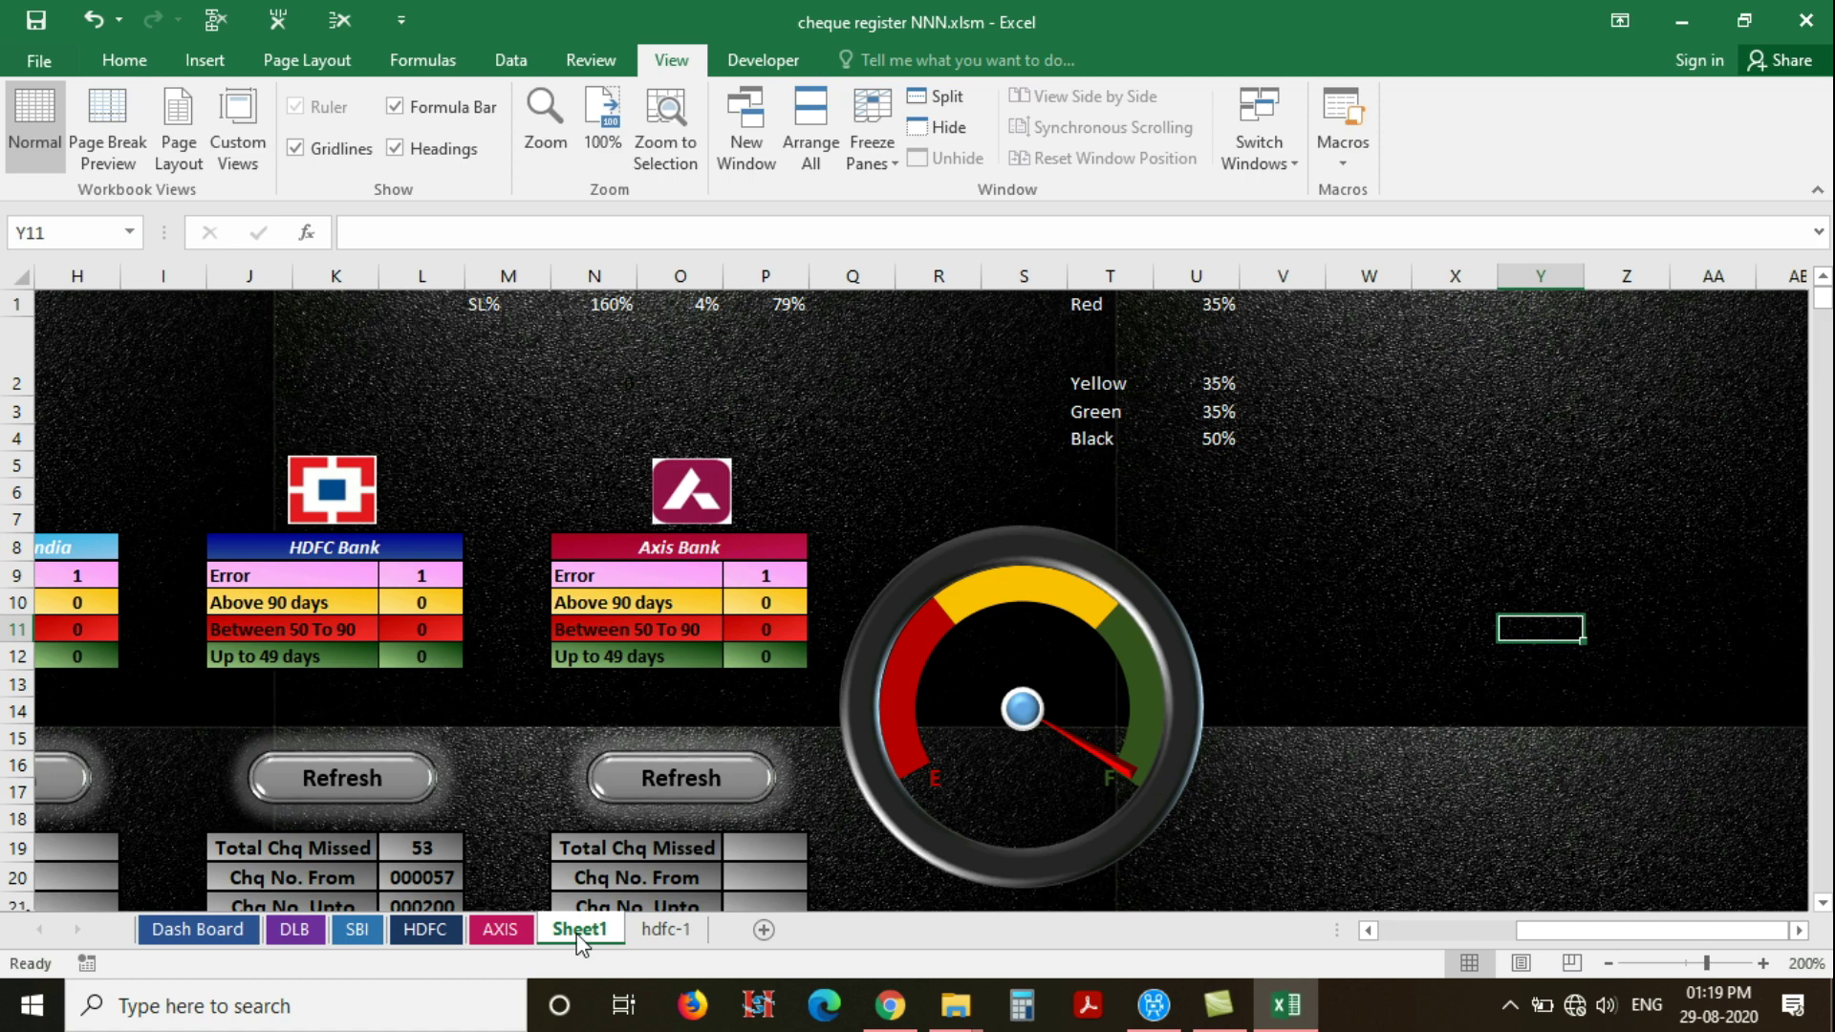
pyautogui.click(623, 309)
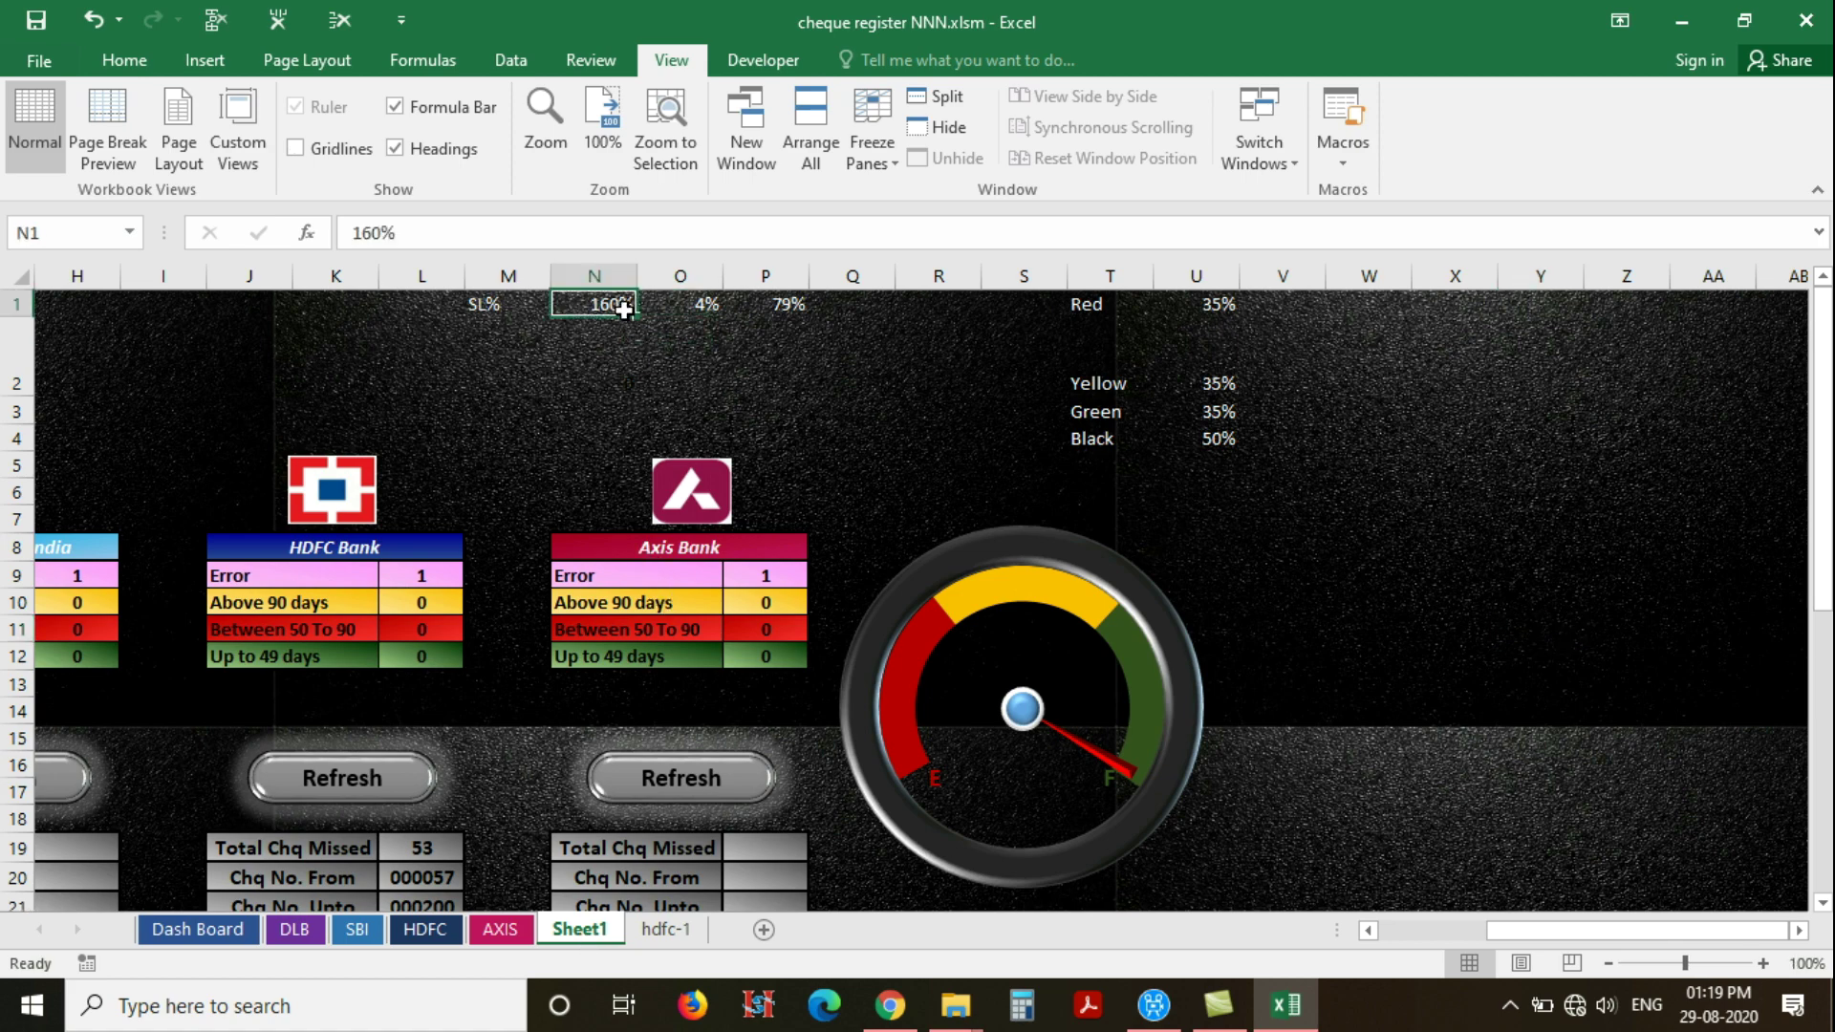
pyautogui.write('=')
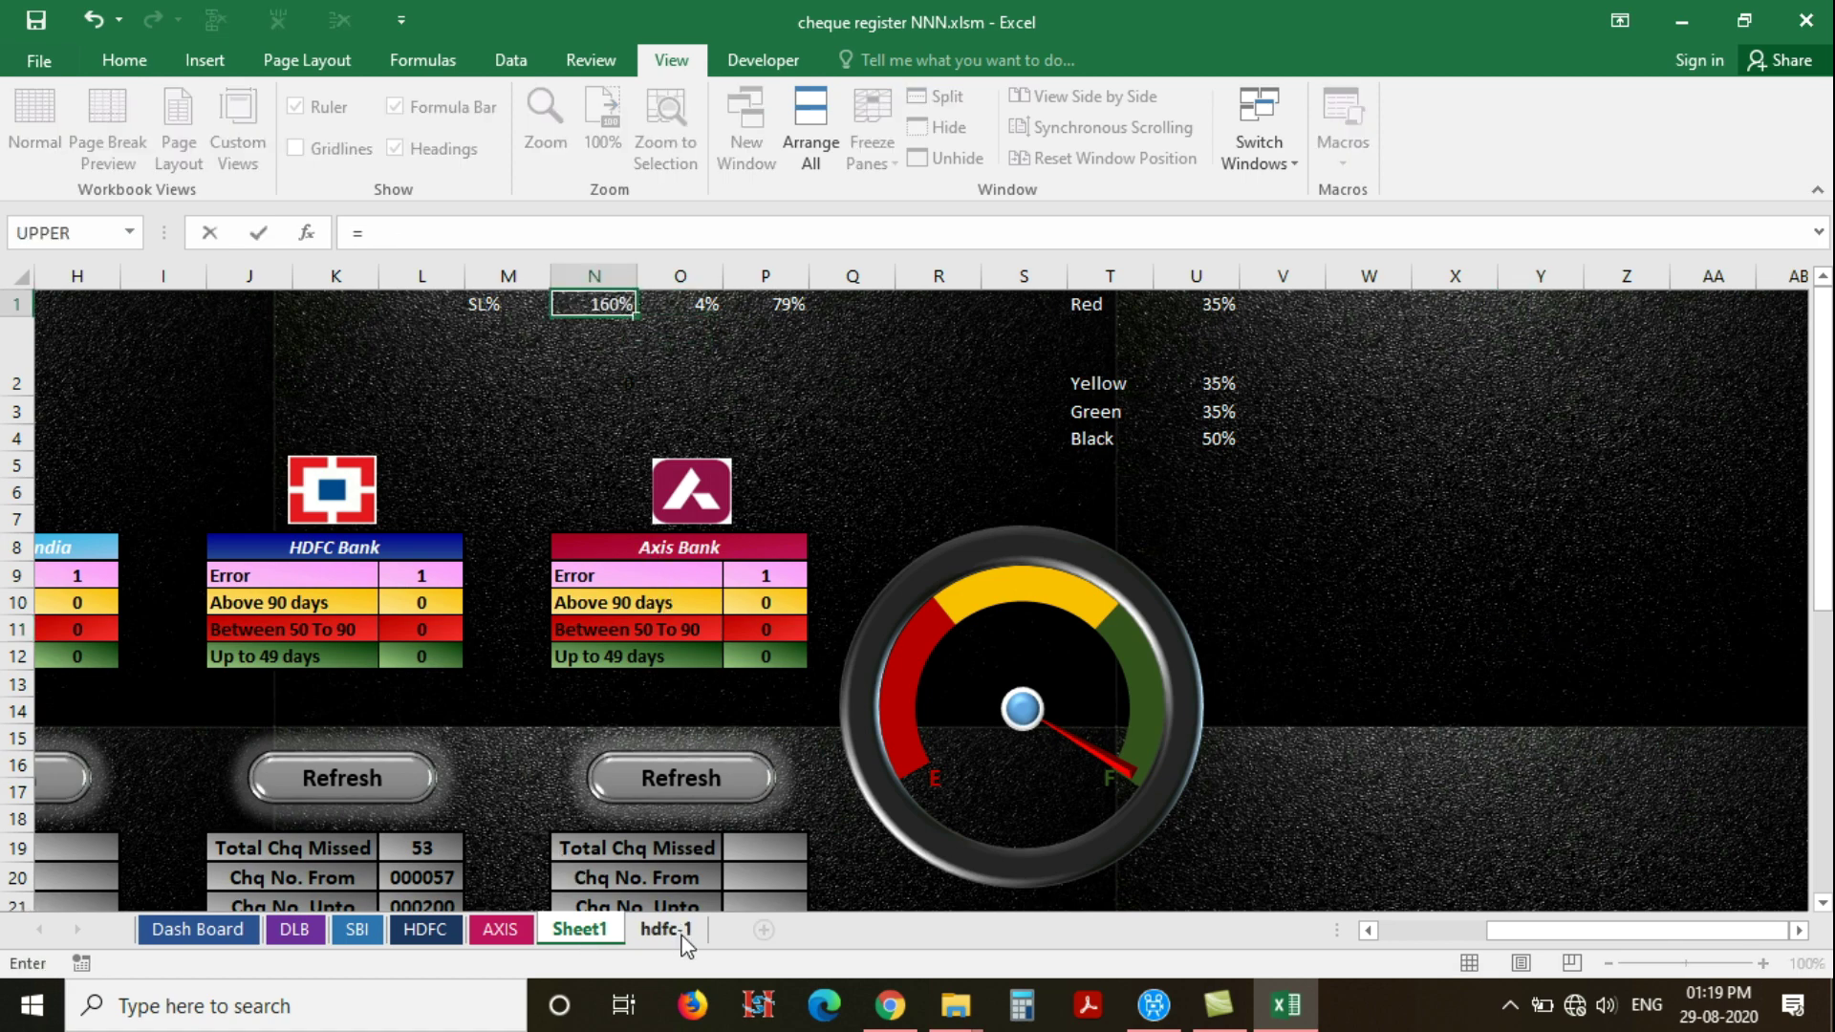
pyautogui.click(666, 929)
pyautogui.click(510, 542)
pyautogui.press('Return')
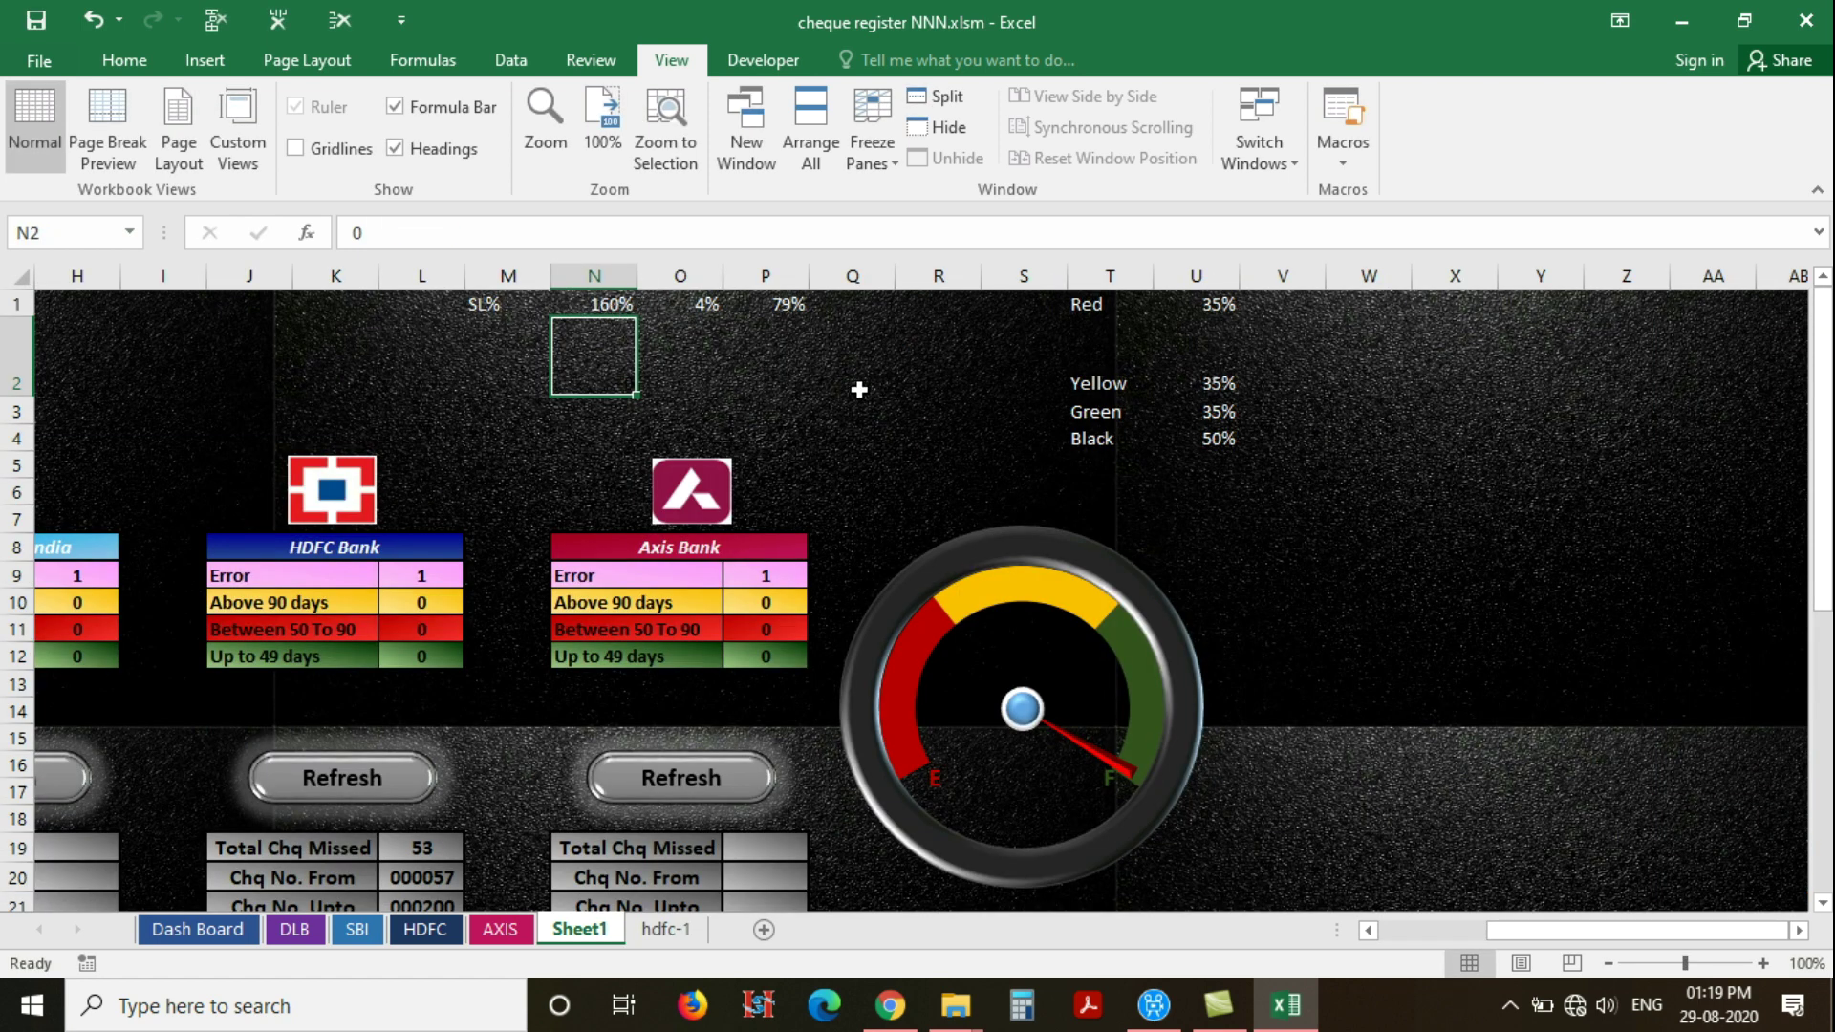
# Insert a text box in the empty area beside the gauge on Sheet1 and link it to ='hdfc-1'!C21
pyautogui.click(205, 59)
pyautogui.click(1505, 135)
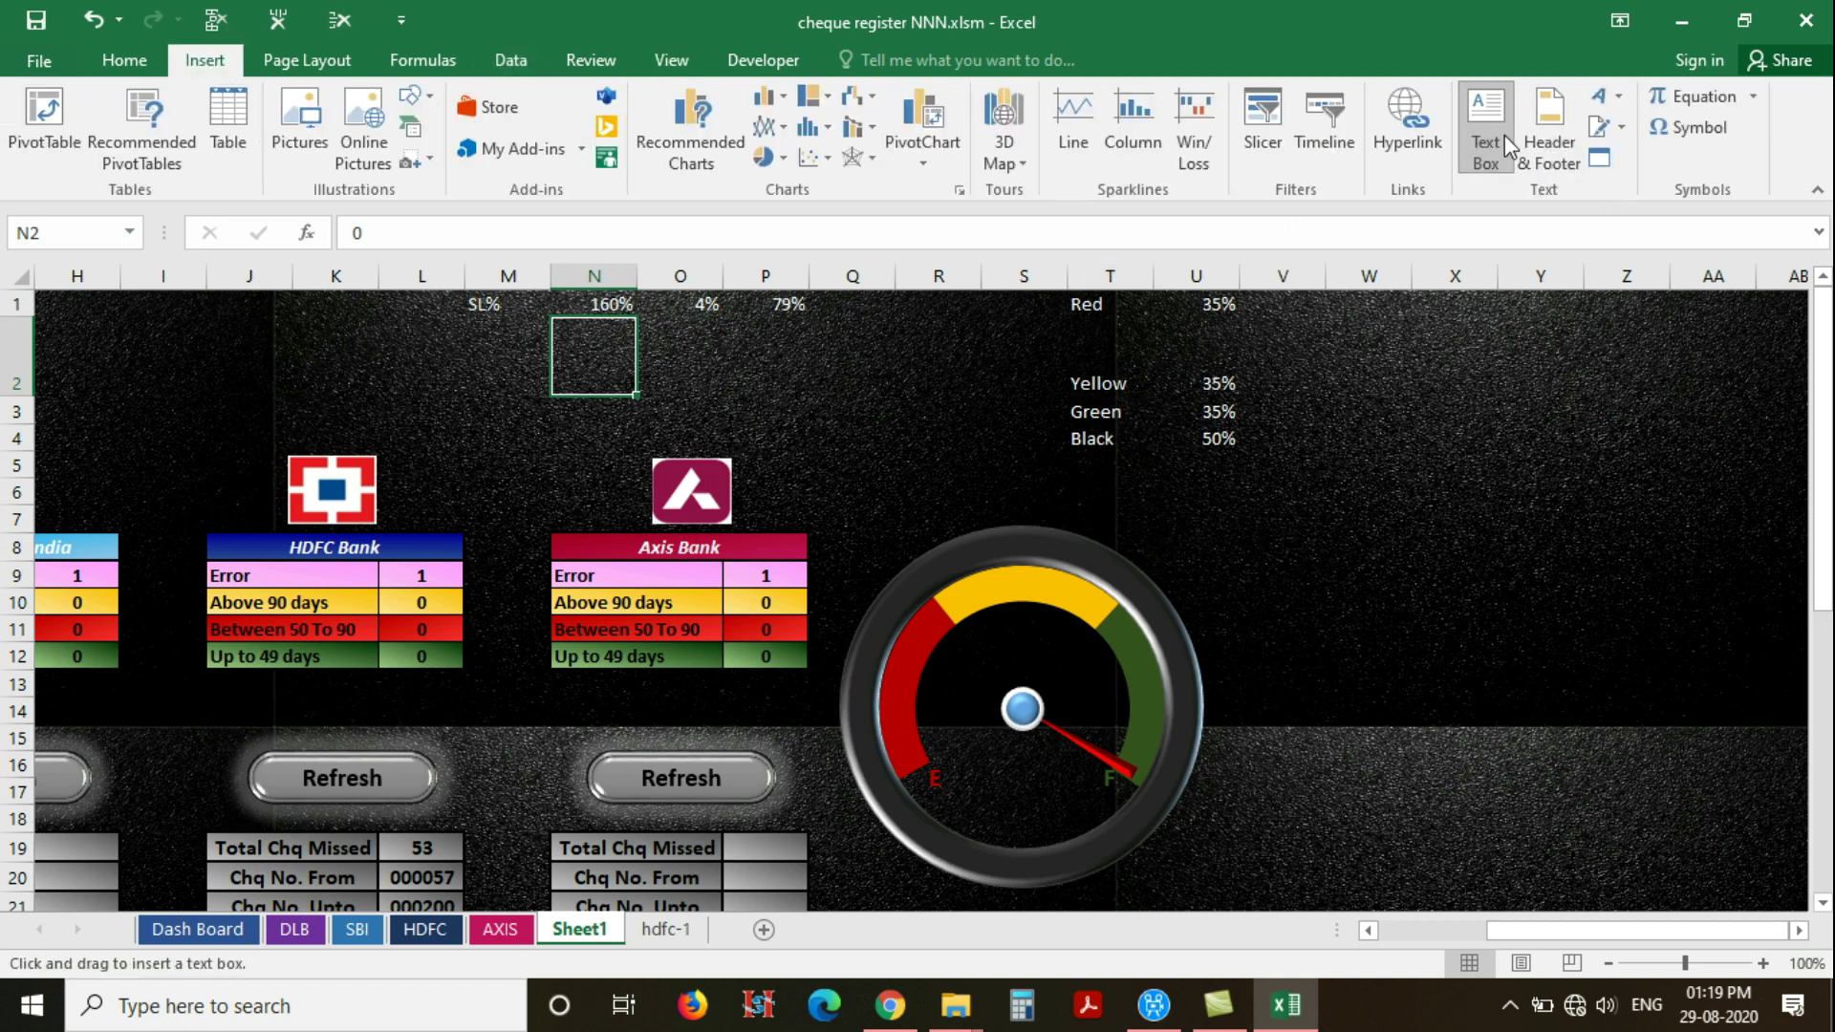
pyautogui.click(1439, 452)
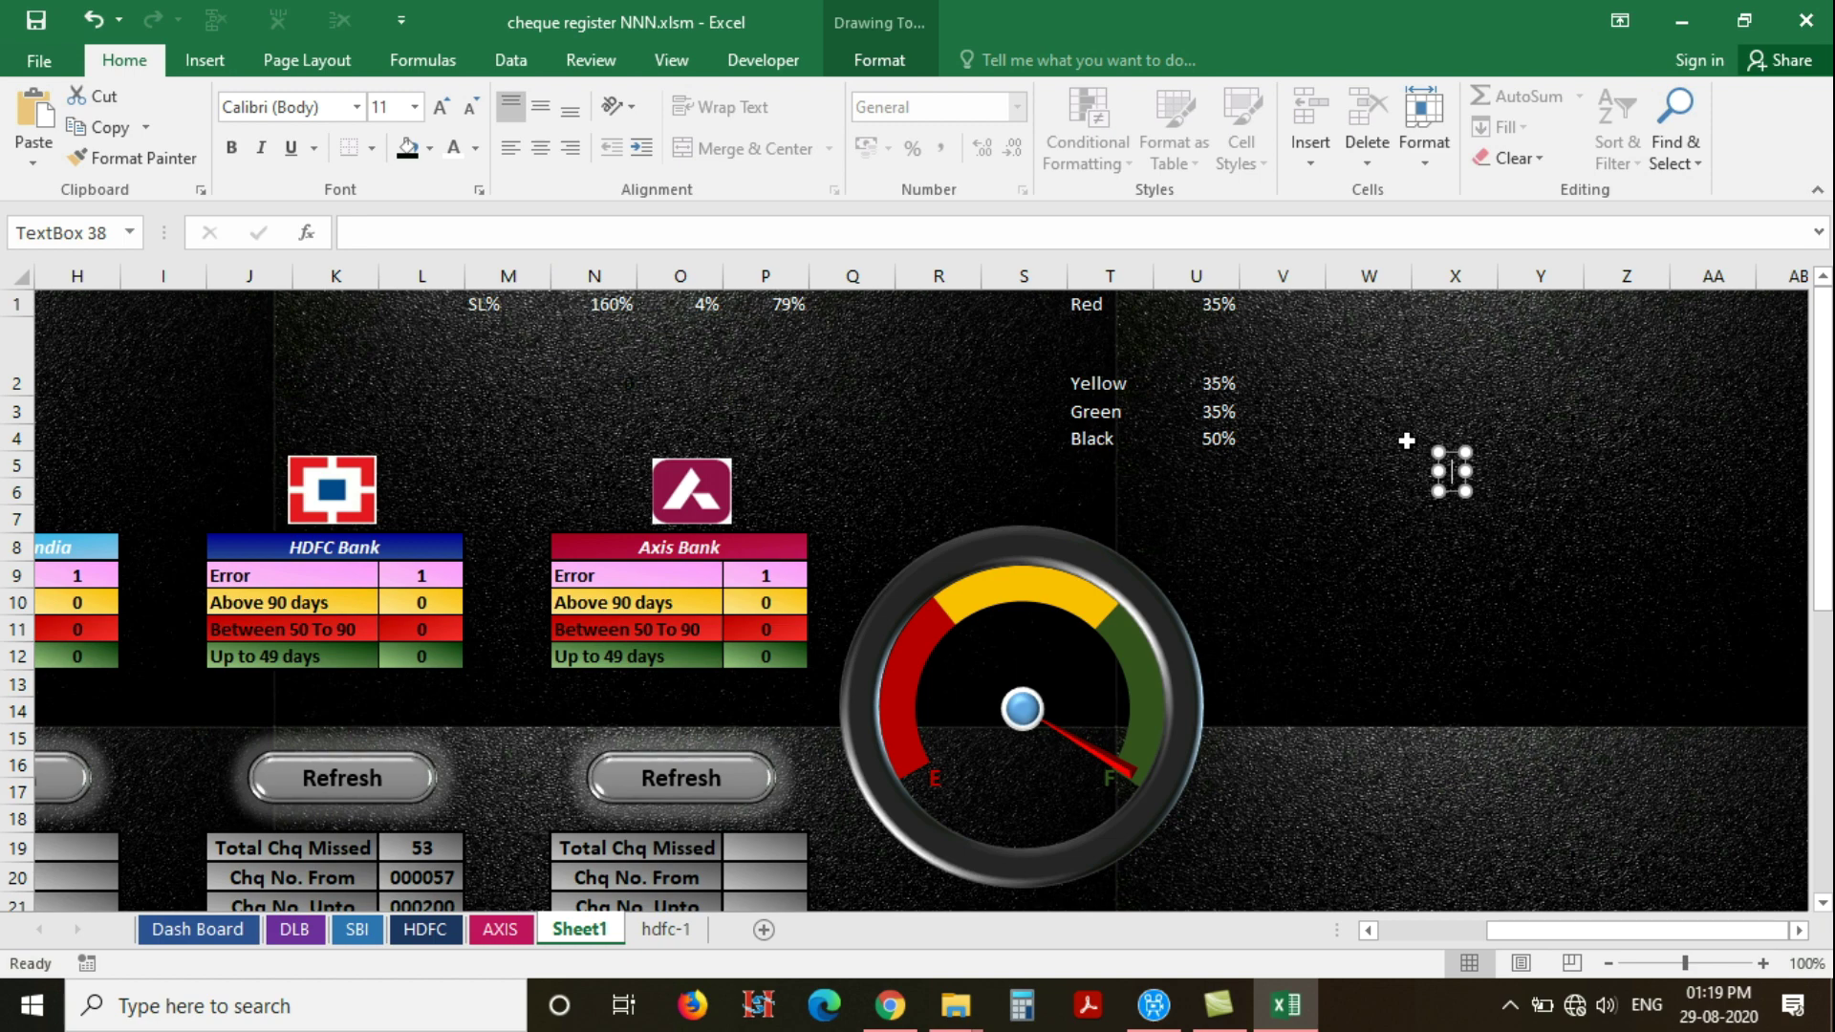
pyautogui.click(403, 235)
pyautogui.write('=')
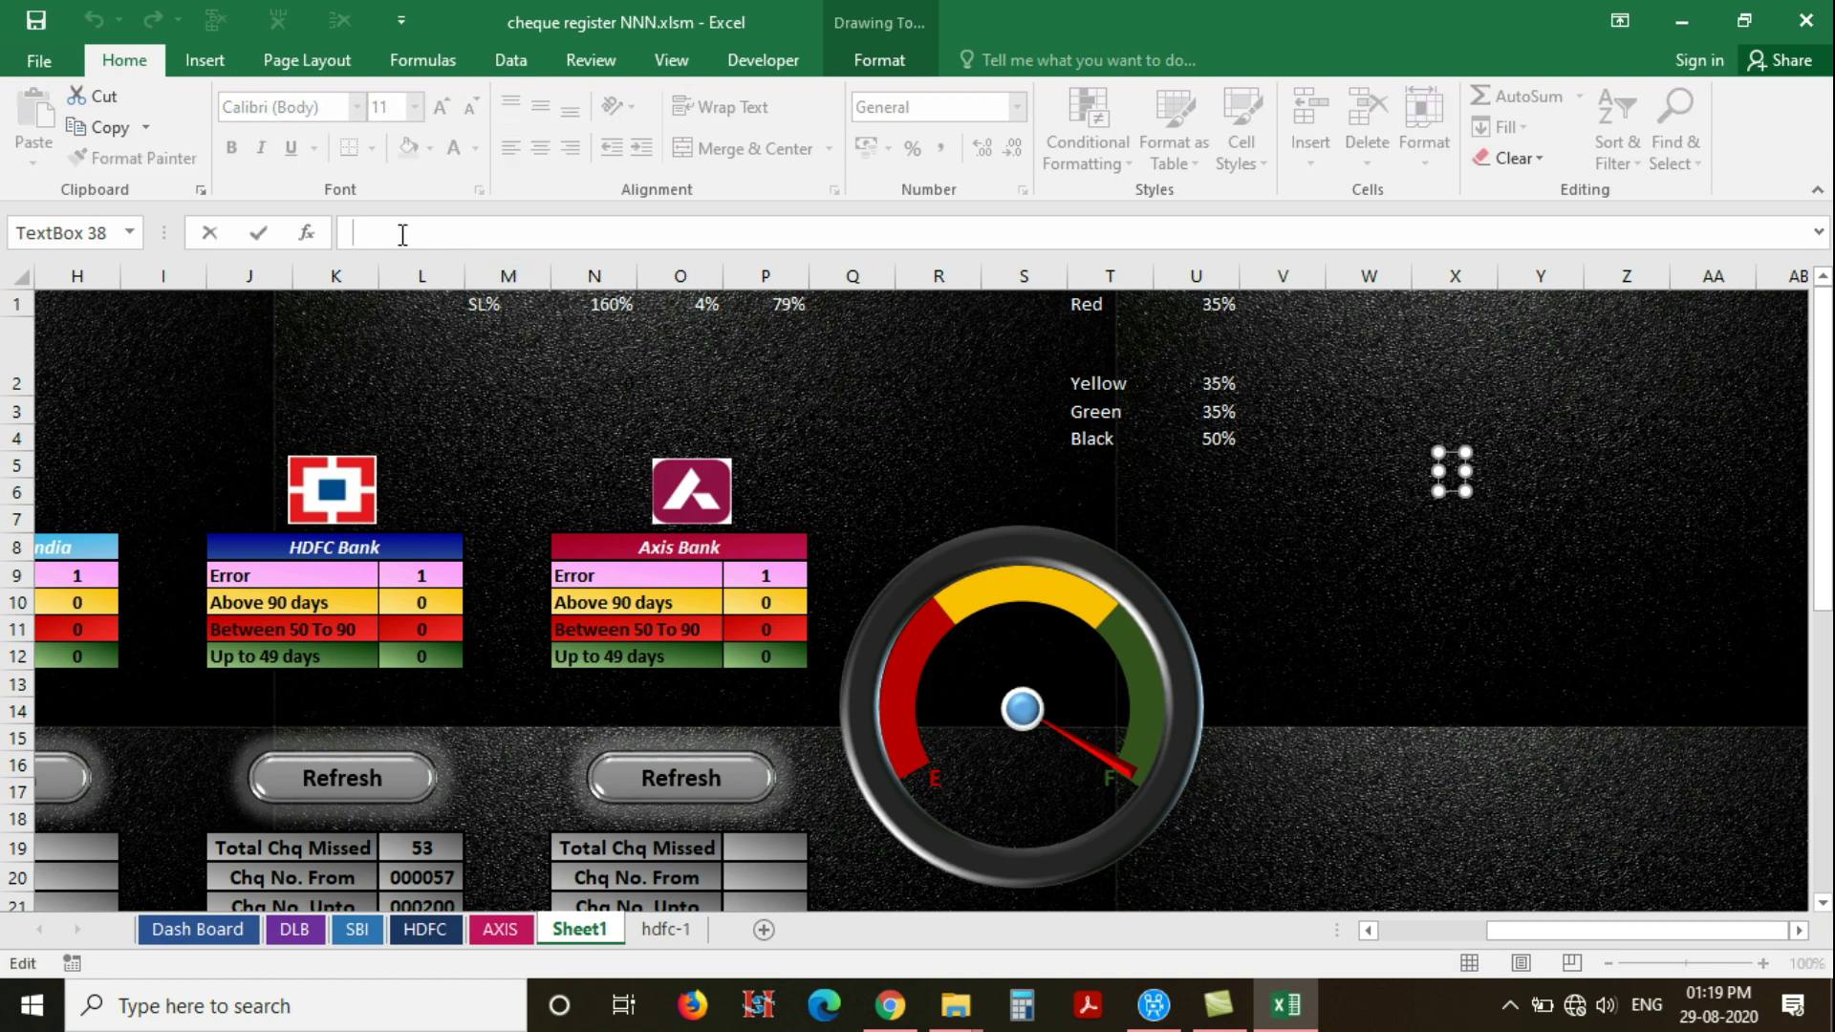
pyautogui.click(666, 929)
pyautogui.click(678, 576)
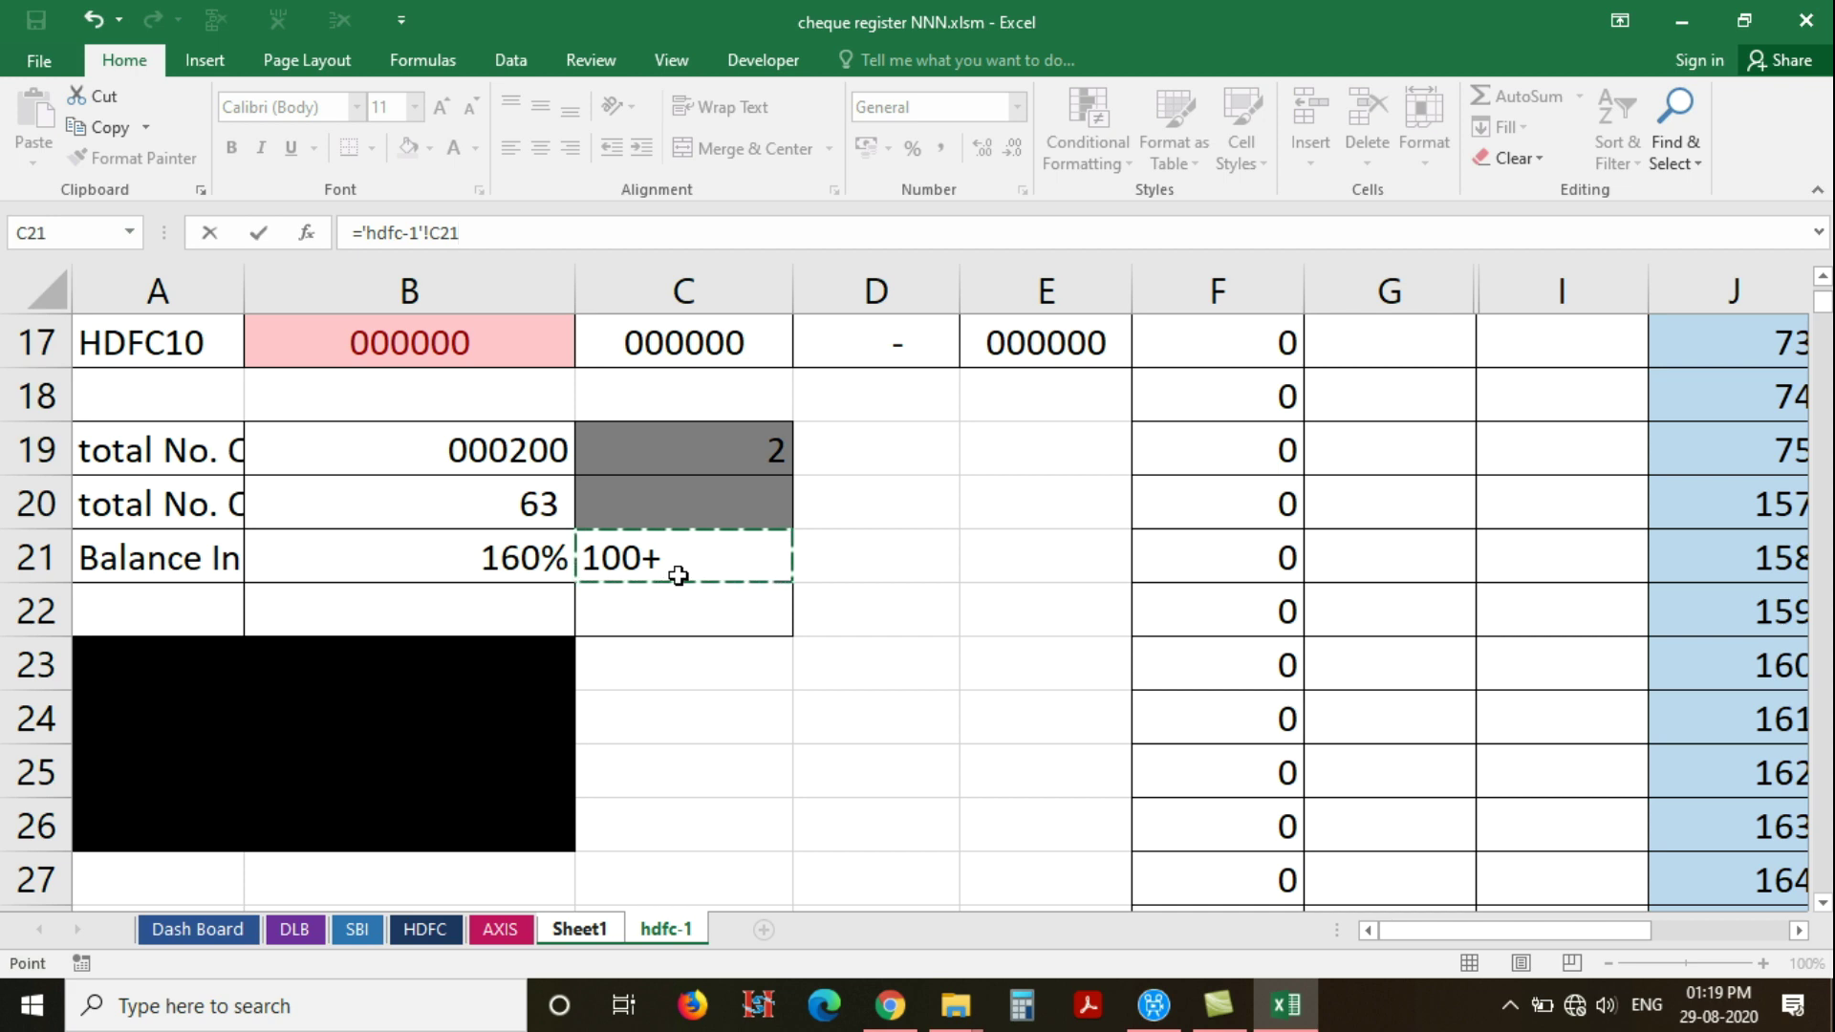
pyautogui.press('Return')
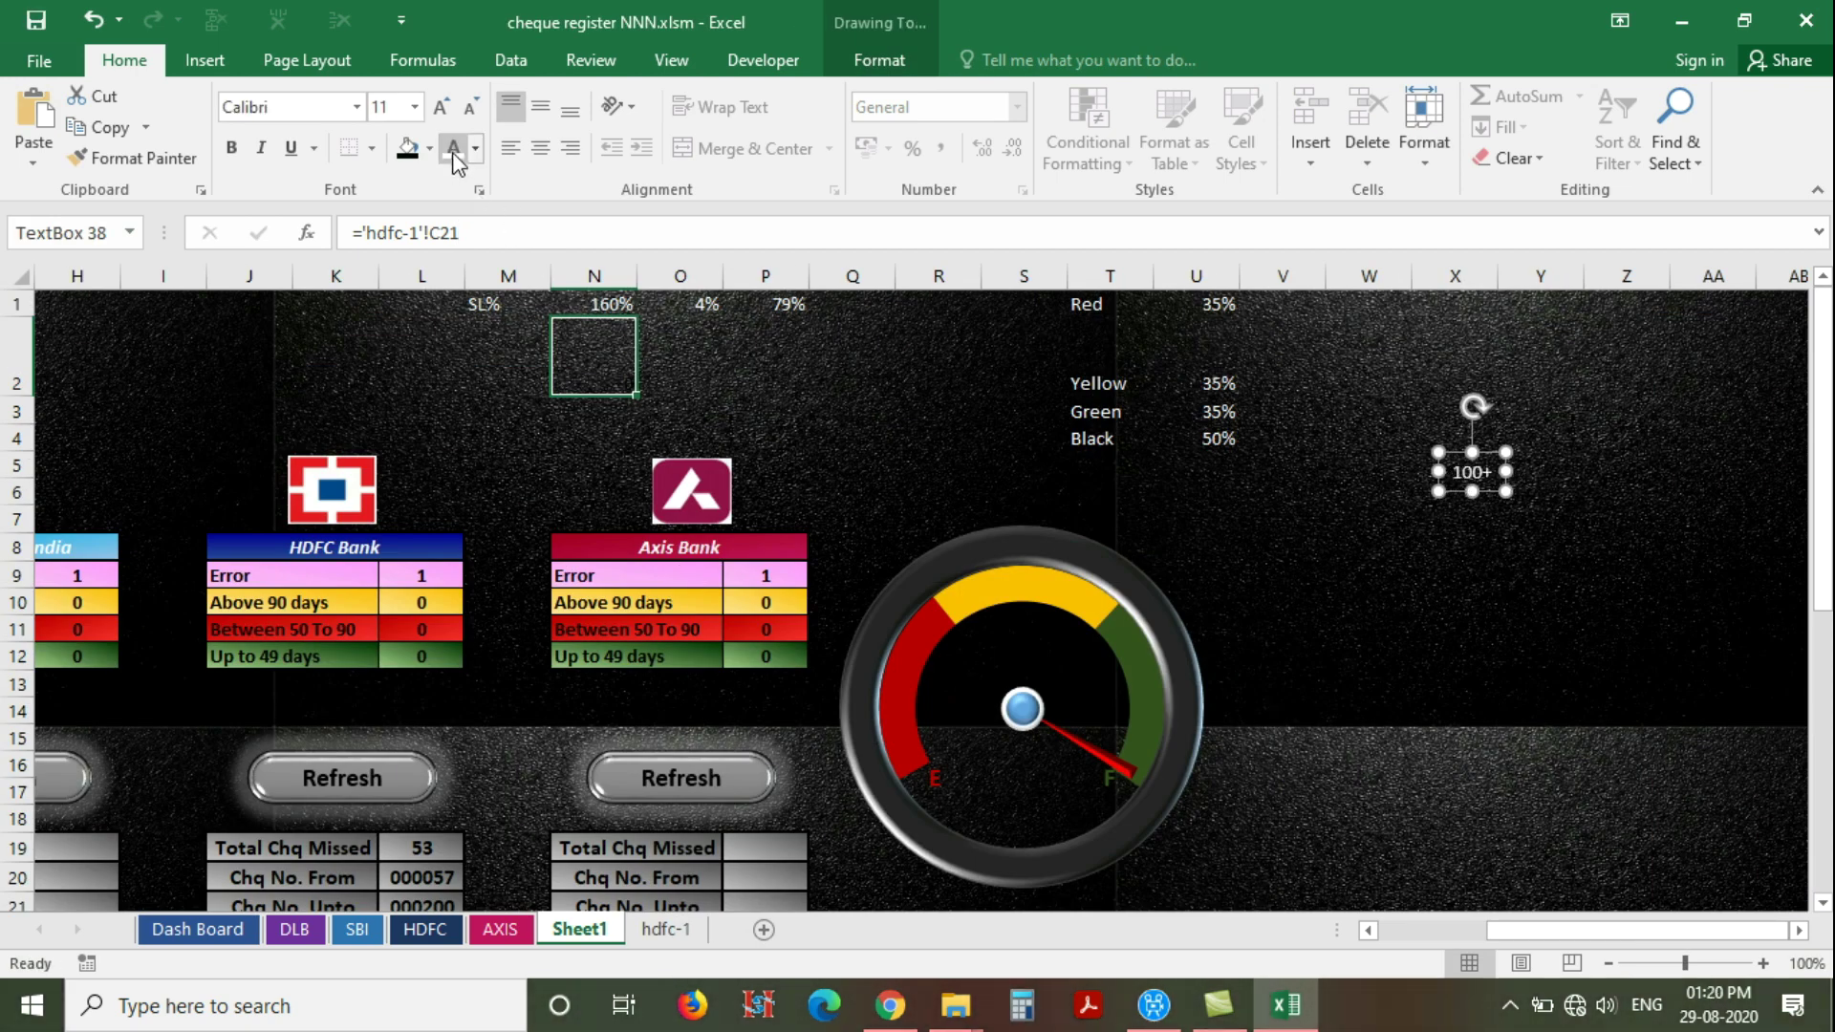
# Make the linked text box bold at size 12 and move it between the gauge's E and F labels
pyautogui.click(231, 147)
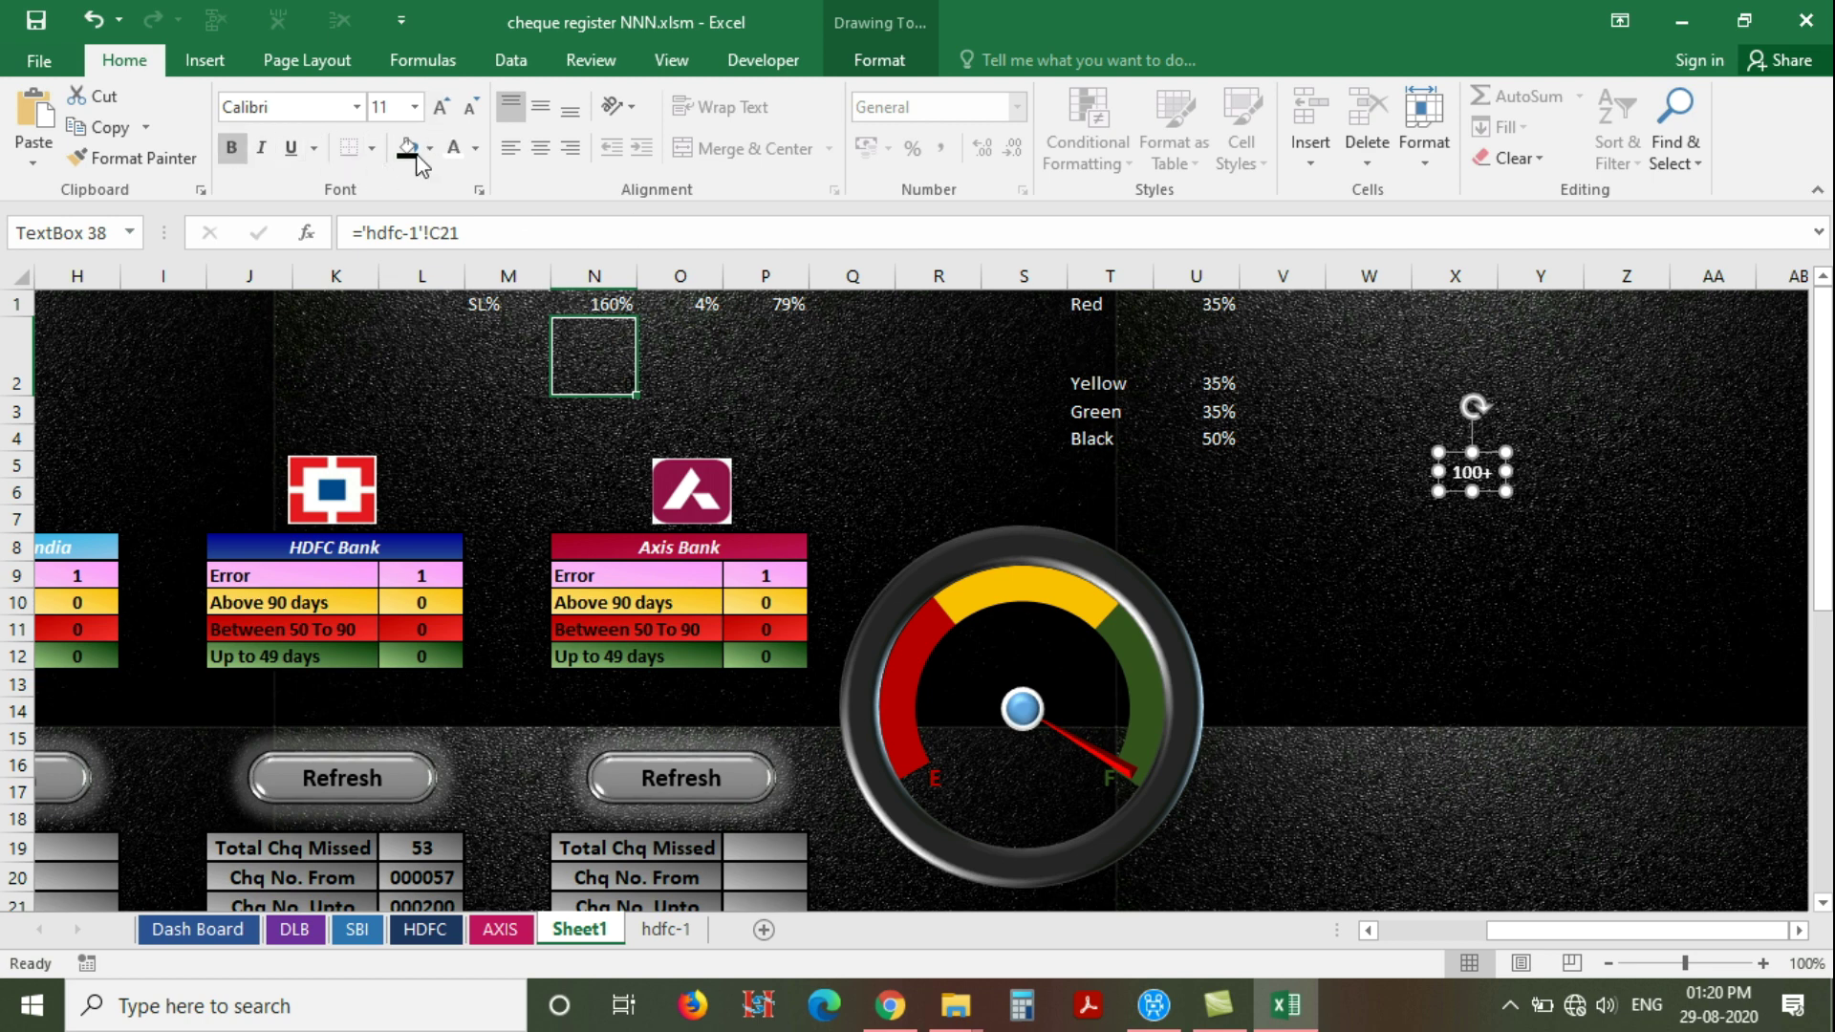
pyautogui.click(438, 107)
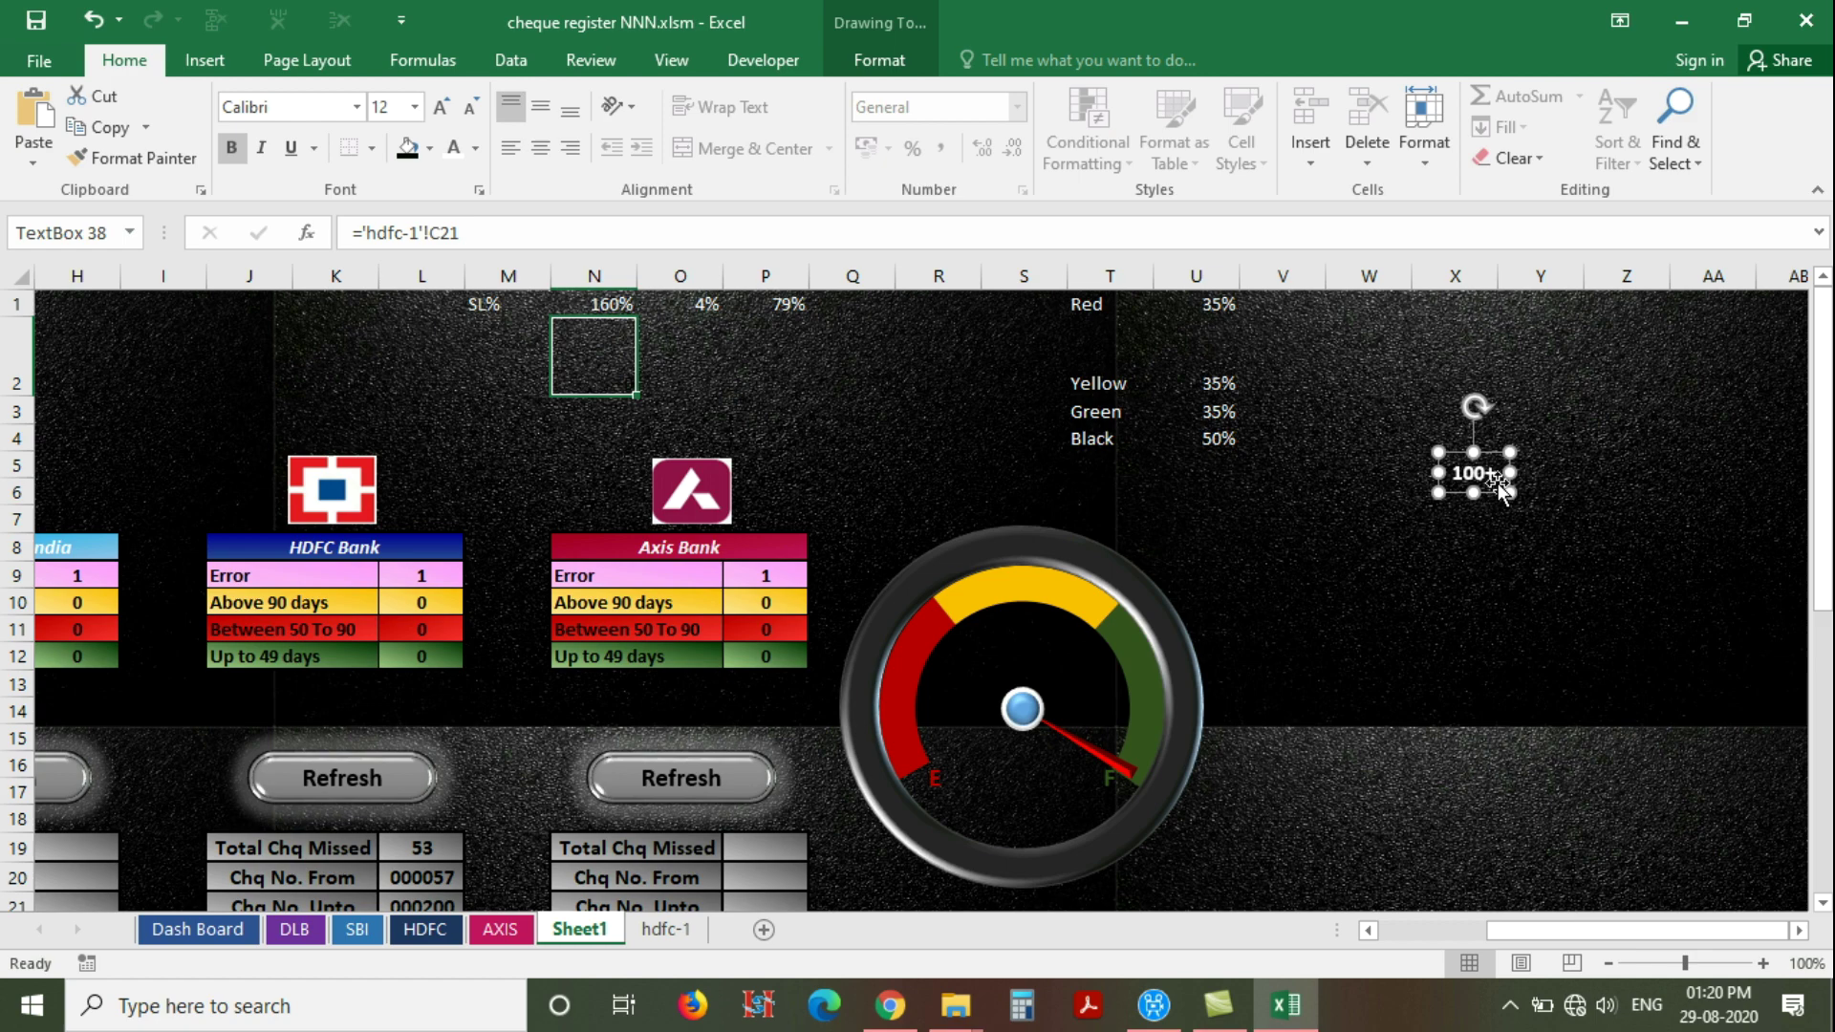
pyautogui.moveTo(1494, 476); pyautogui.dragTo(1036, 765)
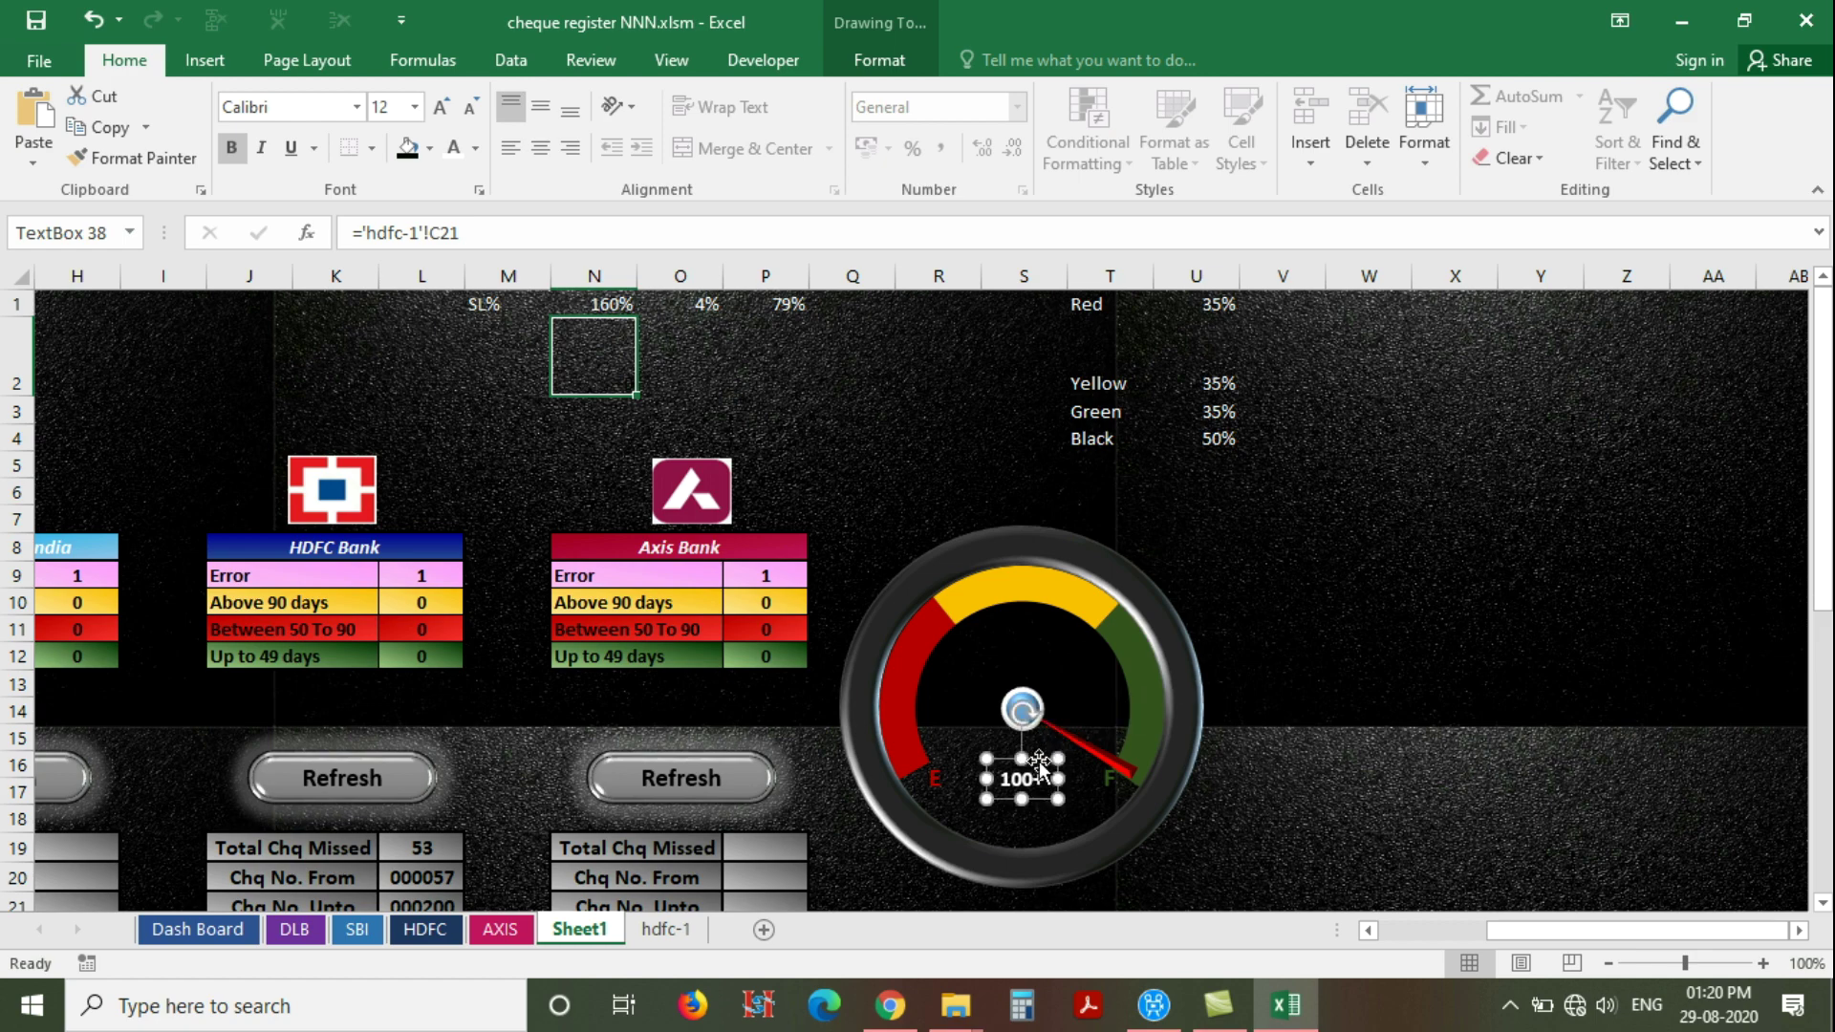
# Align the E label, the linked percentage text box and the F label with Align Middle
pyautogui.click(933, 782)
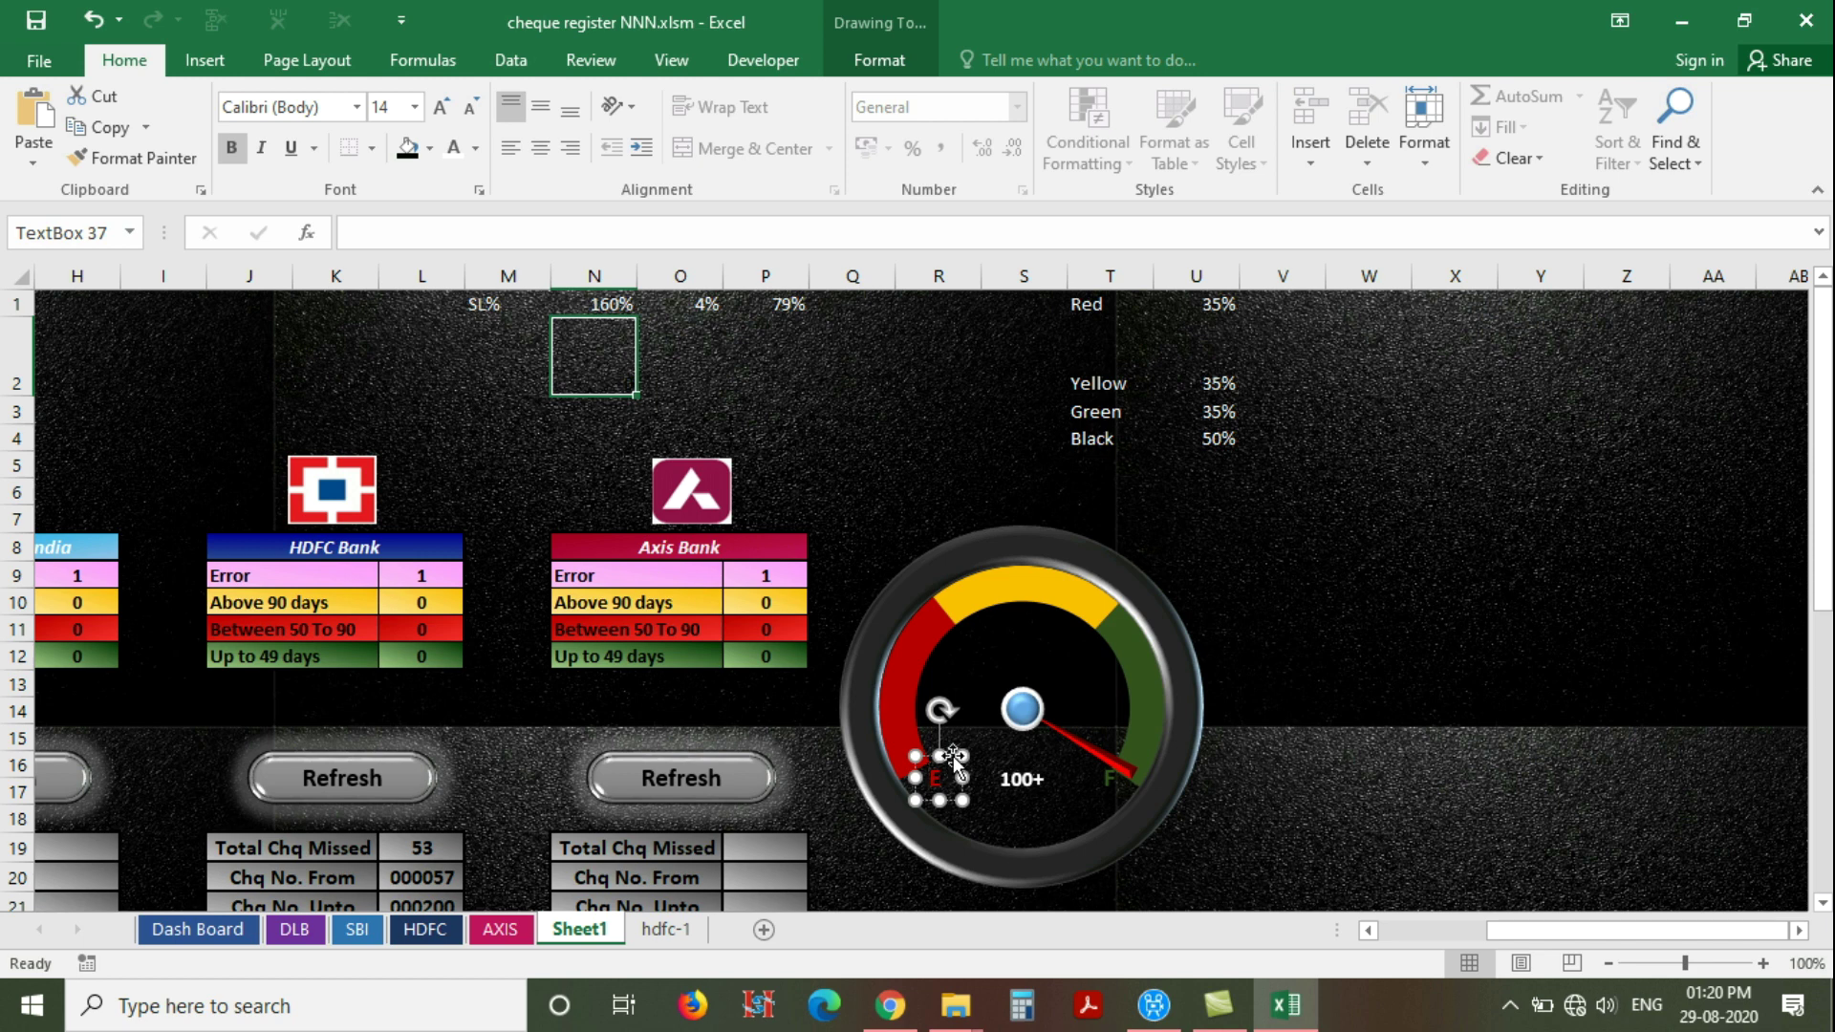
pyautogui.keyDown('shift'); pyautogui.click(1032, 777); pyautogui.keyUp('shift')
pyautogui.keyDown('shift'); pyautogui.click(1110, 780); pyautogui.keyUp('shift')
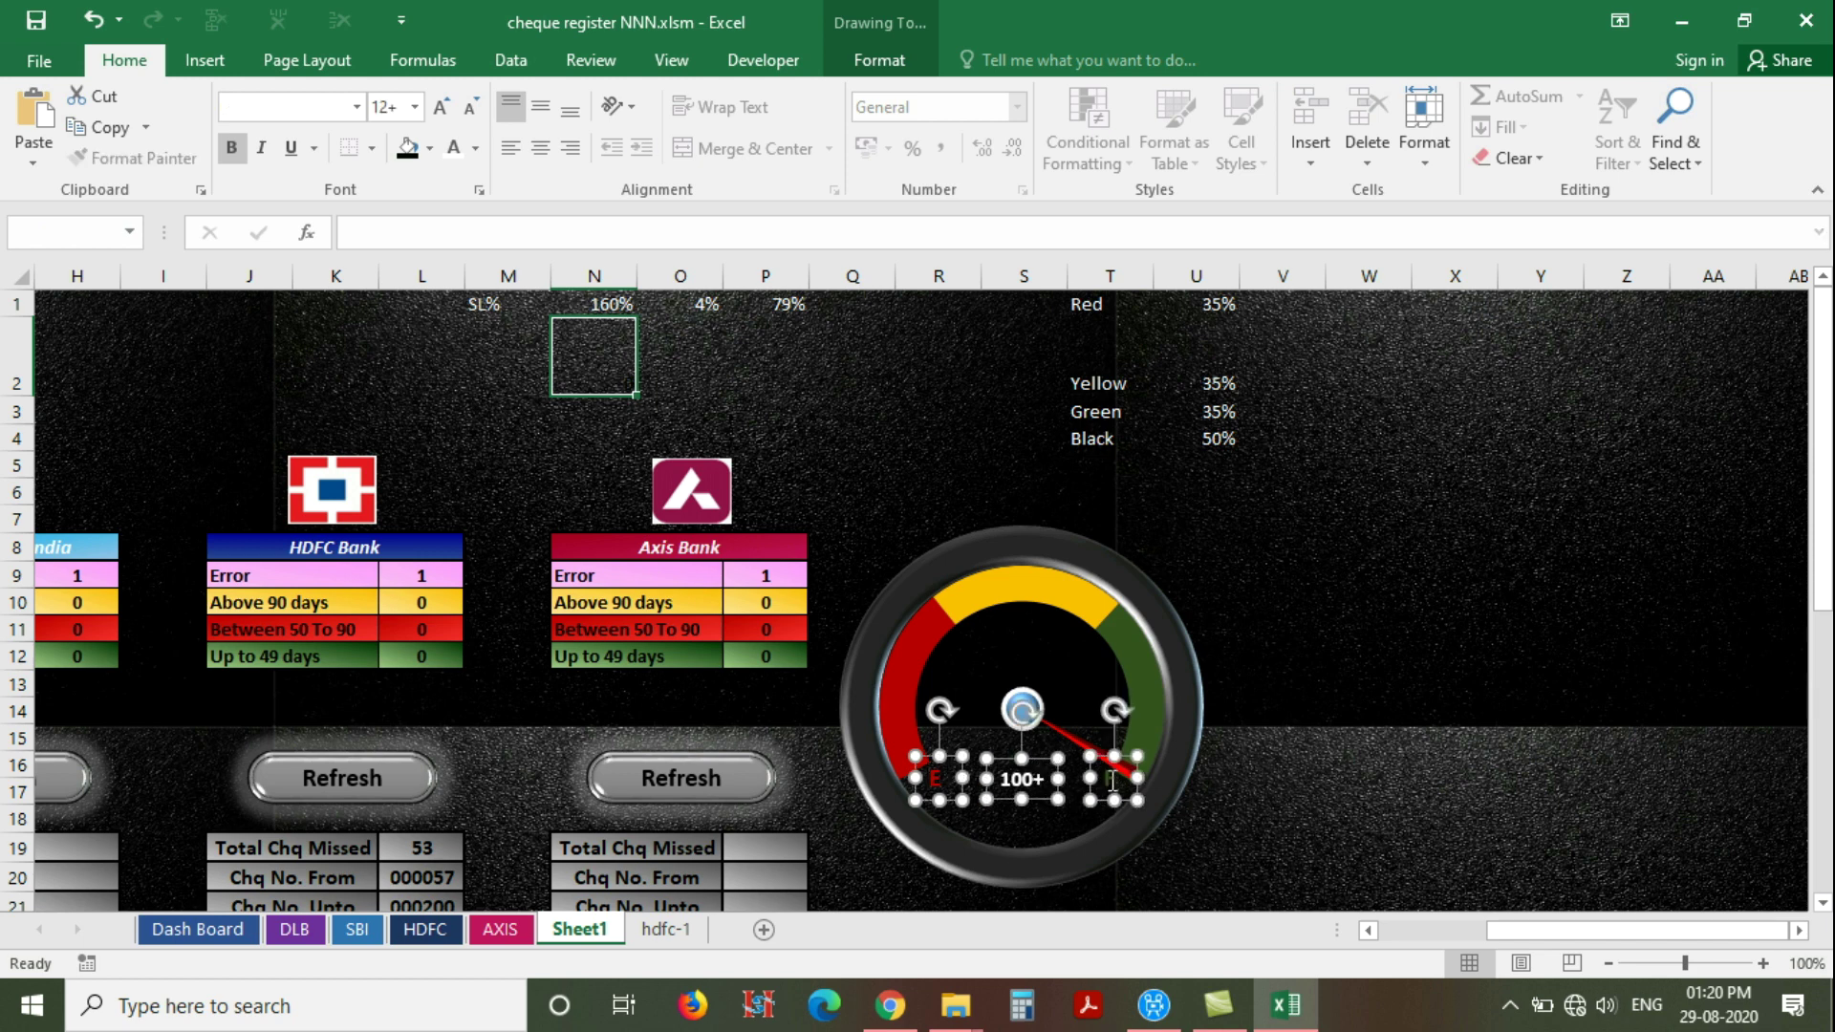
pyautogui.click(908, 48)
pyautogui.click(1351, 97)
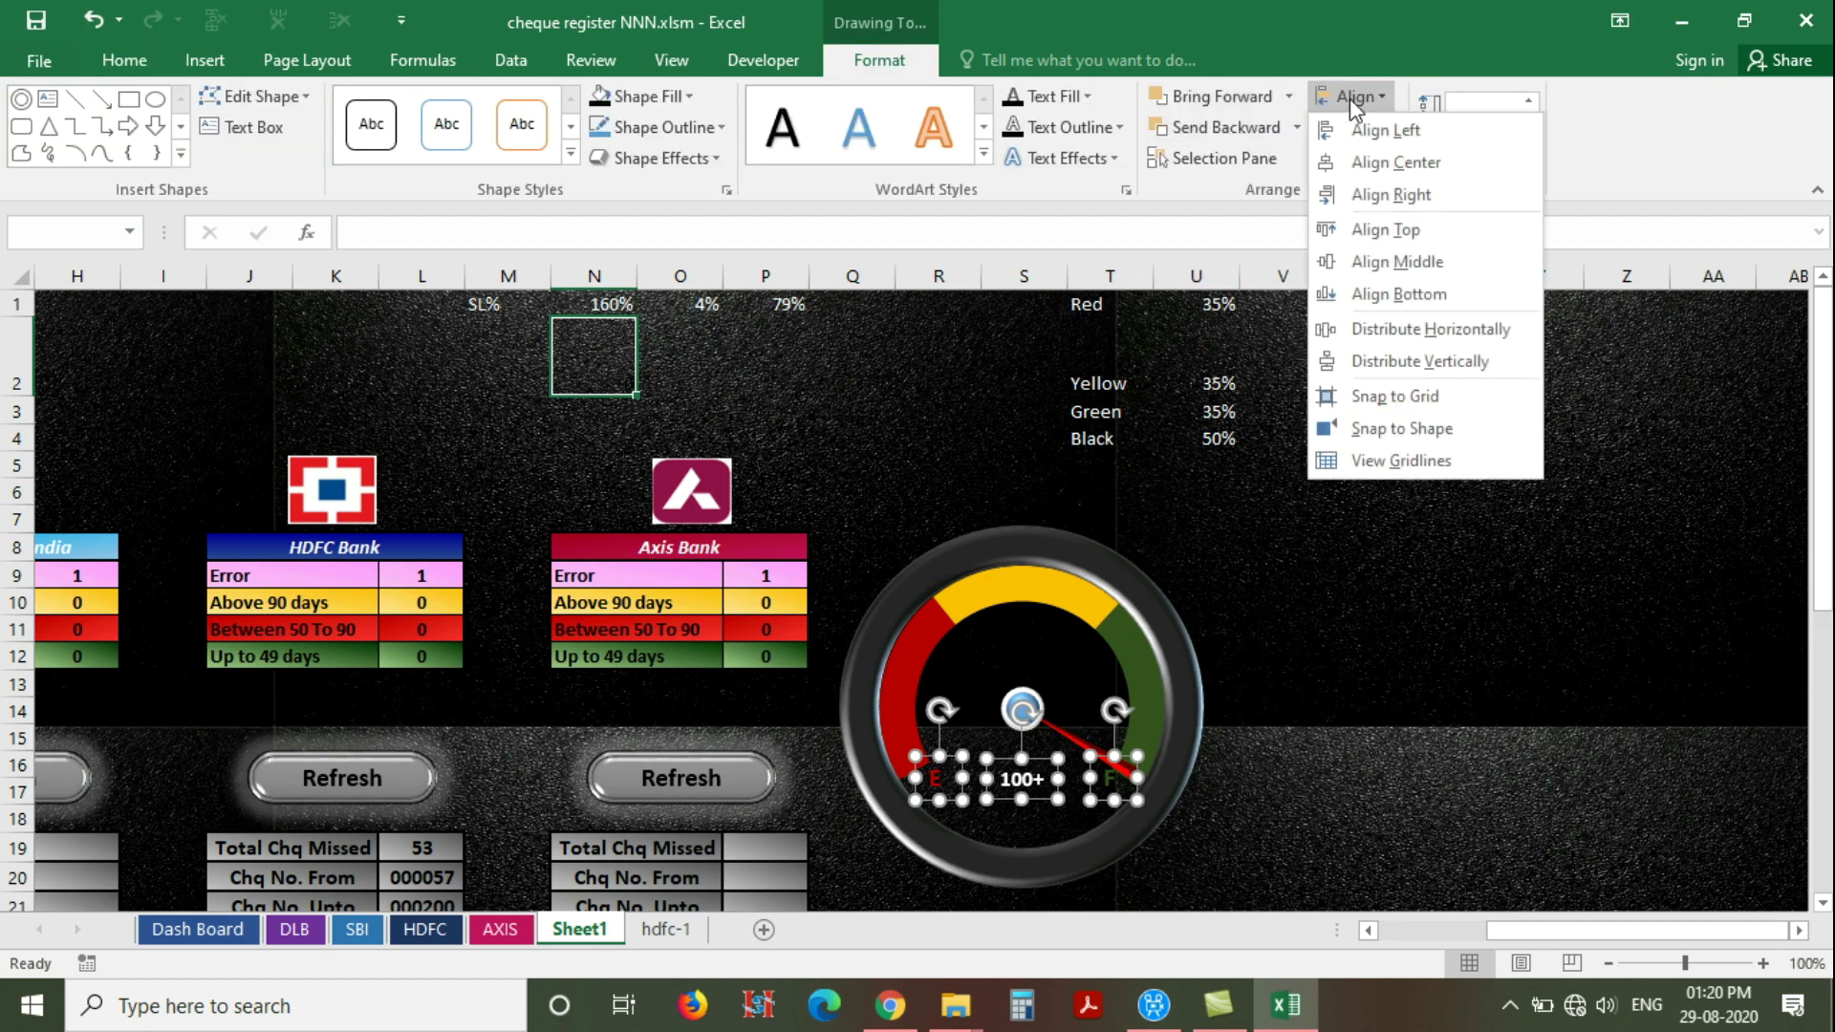
pyautogui.click(1388, 263)
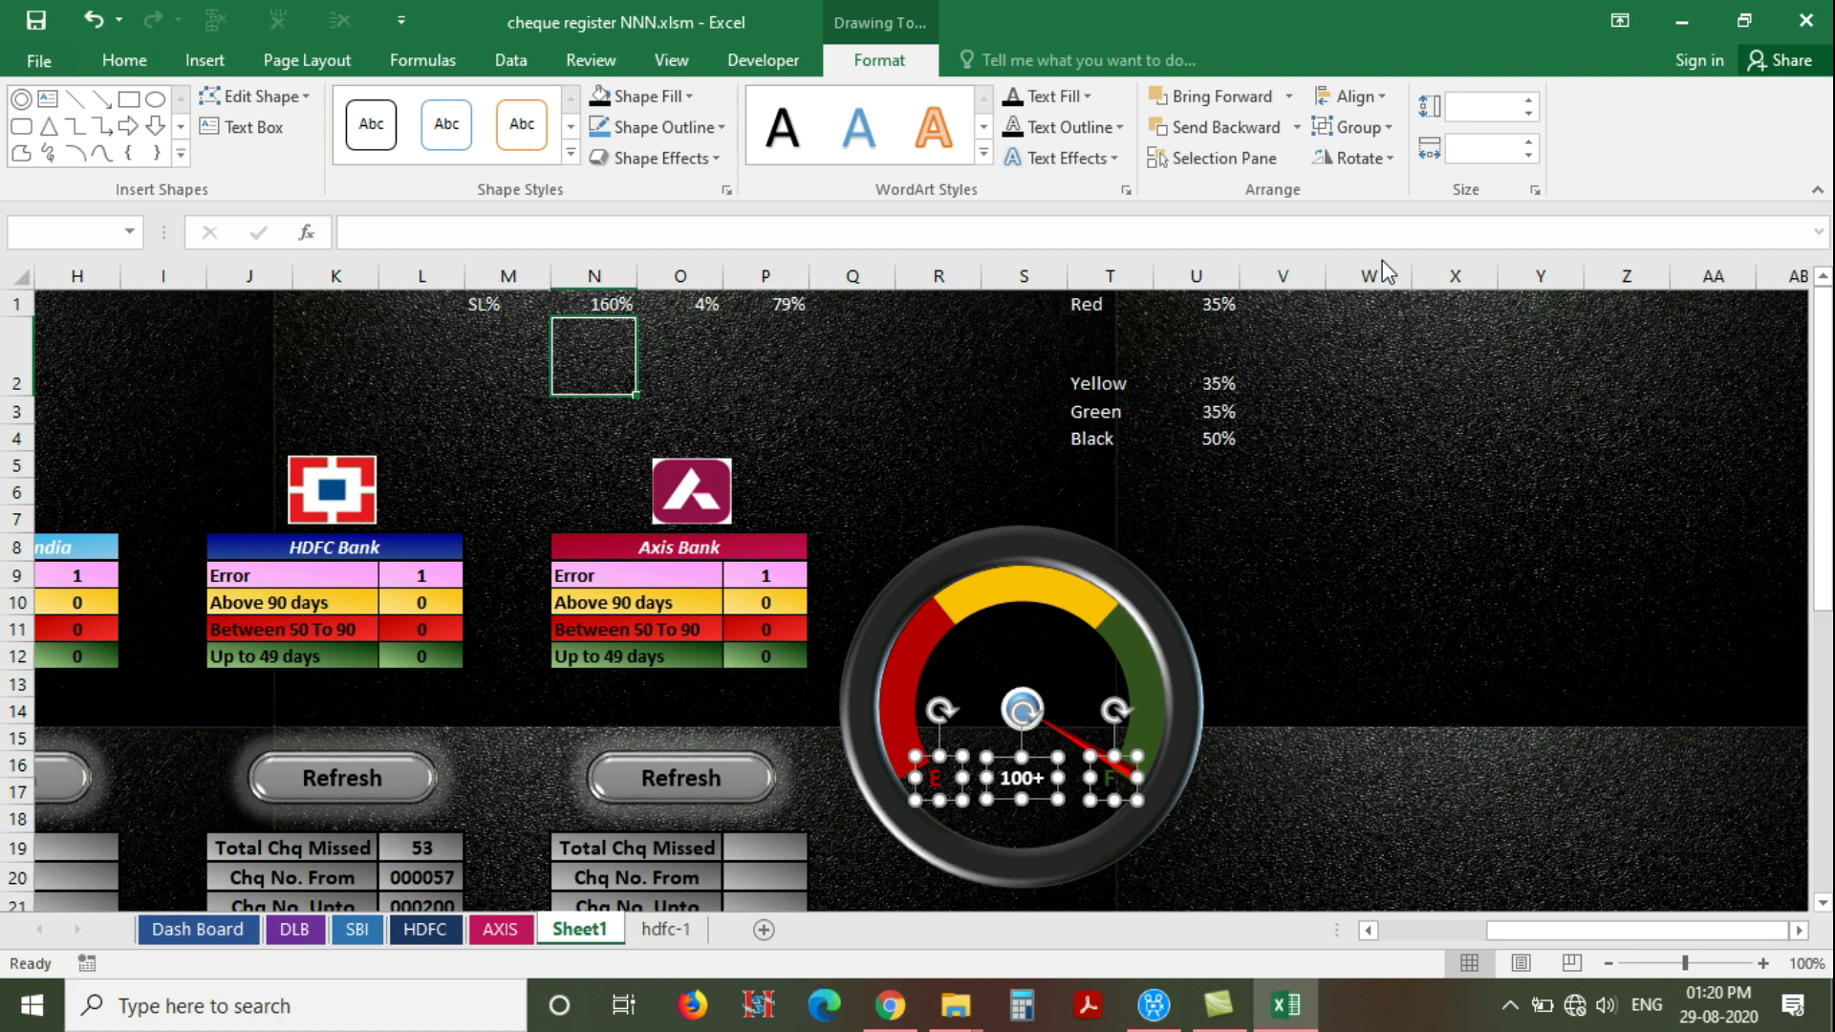
pyautogui.click(1595, 604)
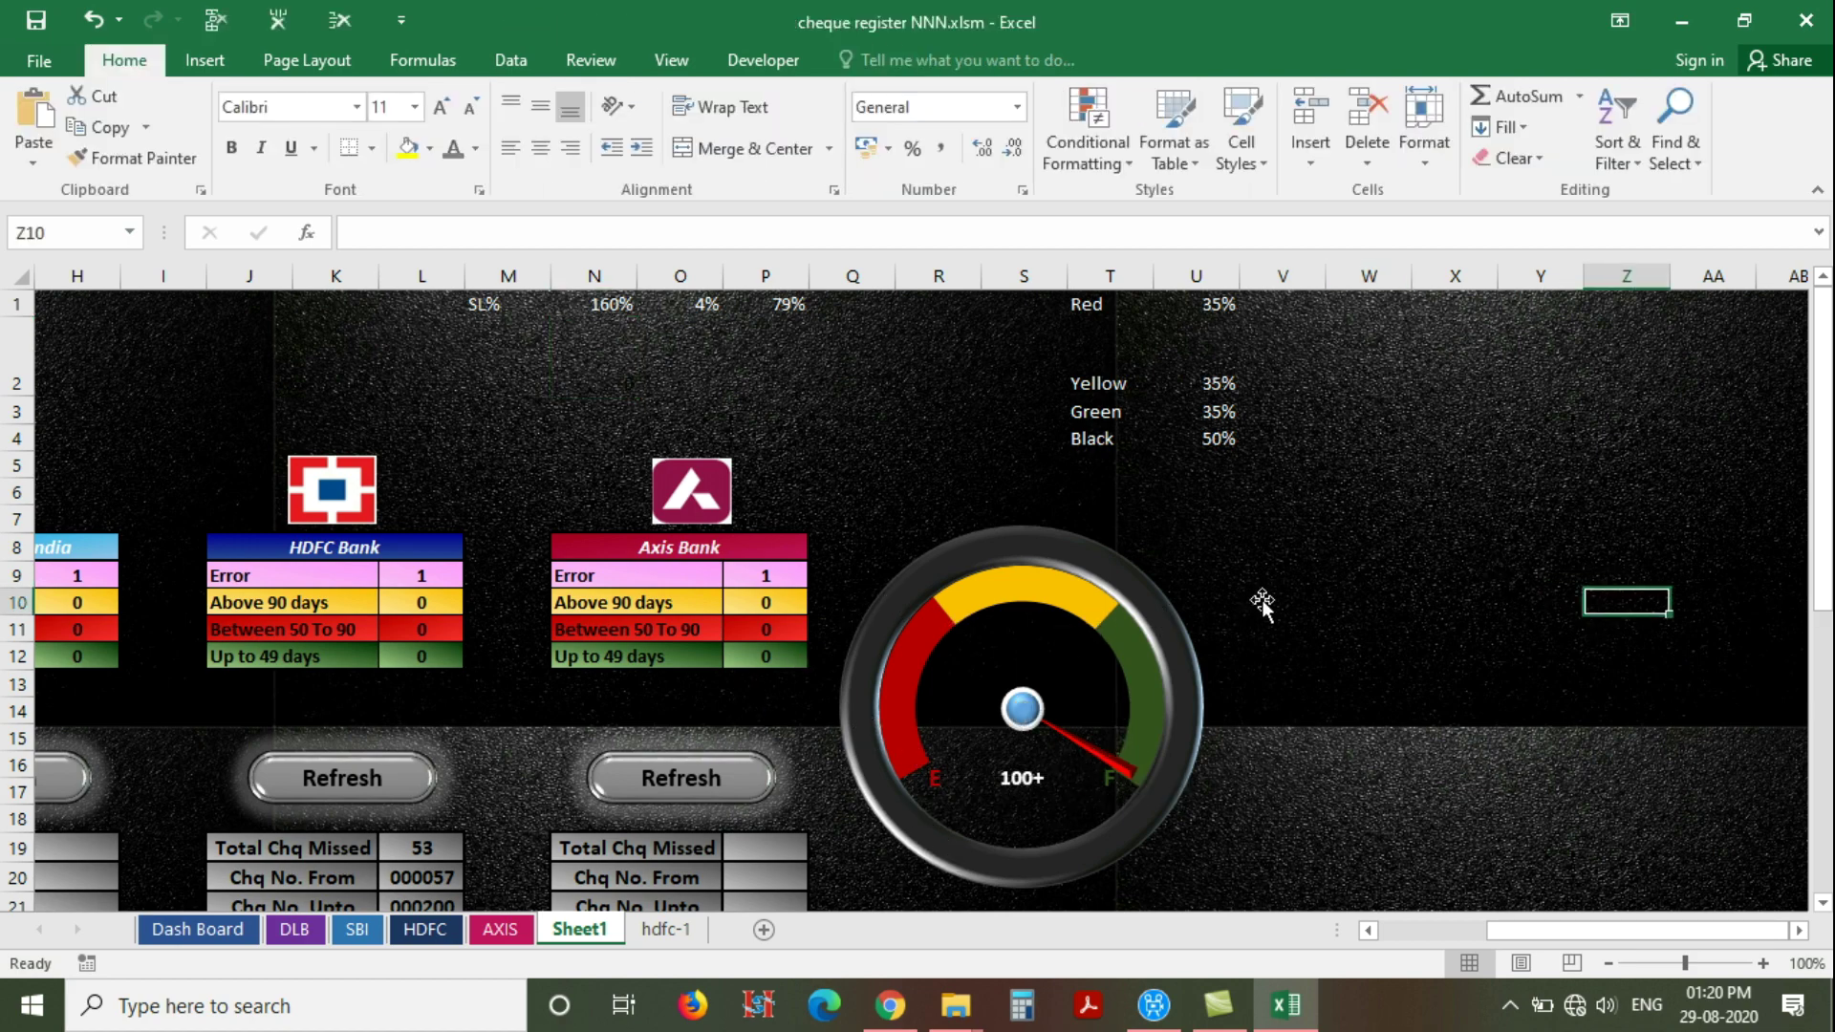
# Select the percentage, E and F labels with the gauge chart, hub and outer ring on Sheet1, and group them into one object
pyautogui.scroll(-1, 1266, 608)
pyautogui.scroll(-2, 1271, 610)
pyautogui.click(1009, 660)
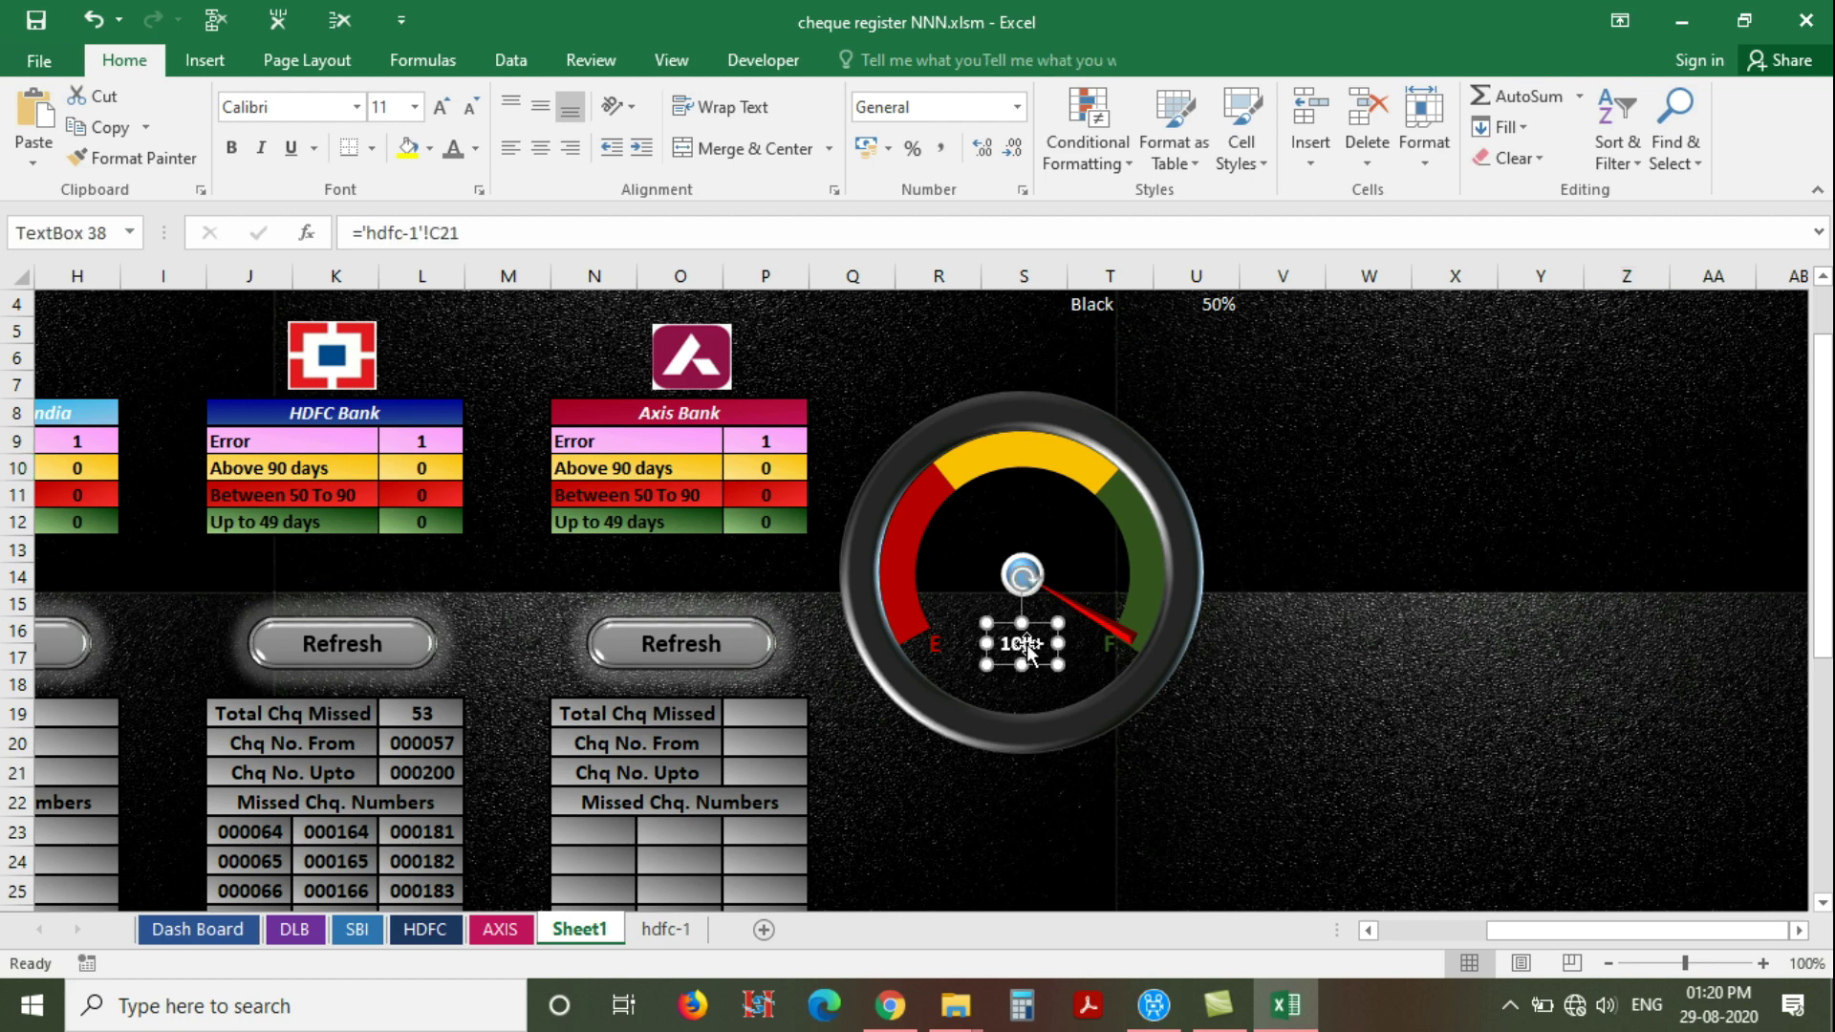
pyautogui.keyDown('shift'); pyautogui.click(934, 642); pyautogui.keyUp('shift')
pyautogui.keyDown('shift'); pyautogui.click(1107, 647); pyautogui.keyUp('shift')
pyautogui.keyDown('shift'); pyautogui.click(1147, 576); pyautogui.keyUp('shift')
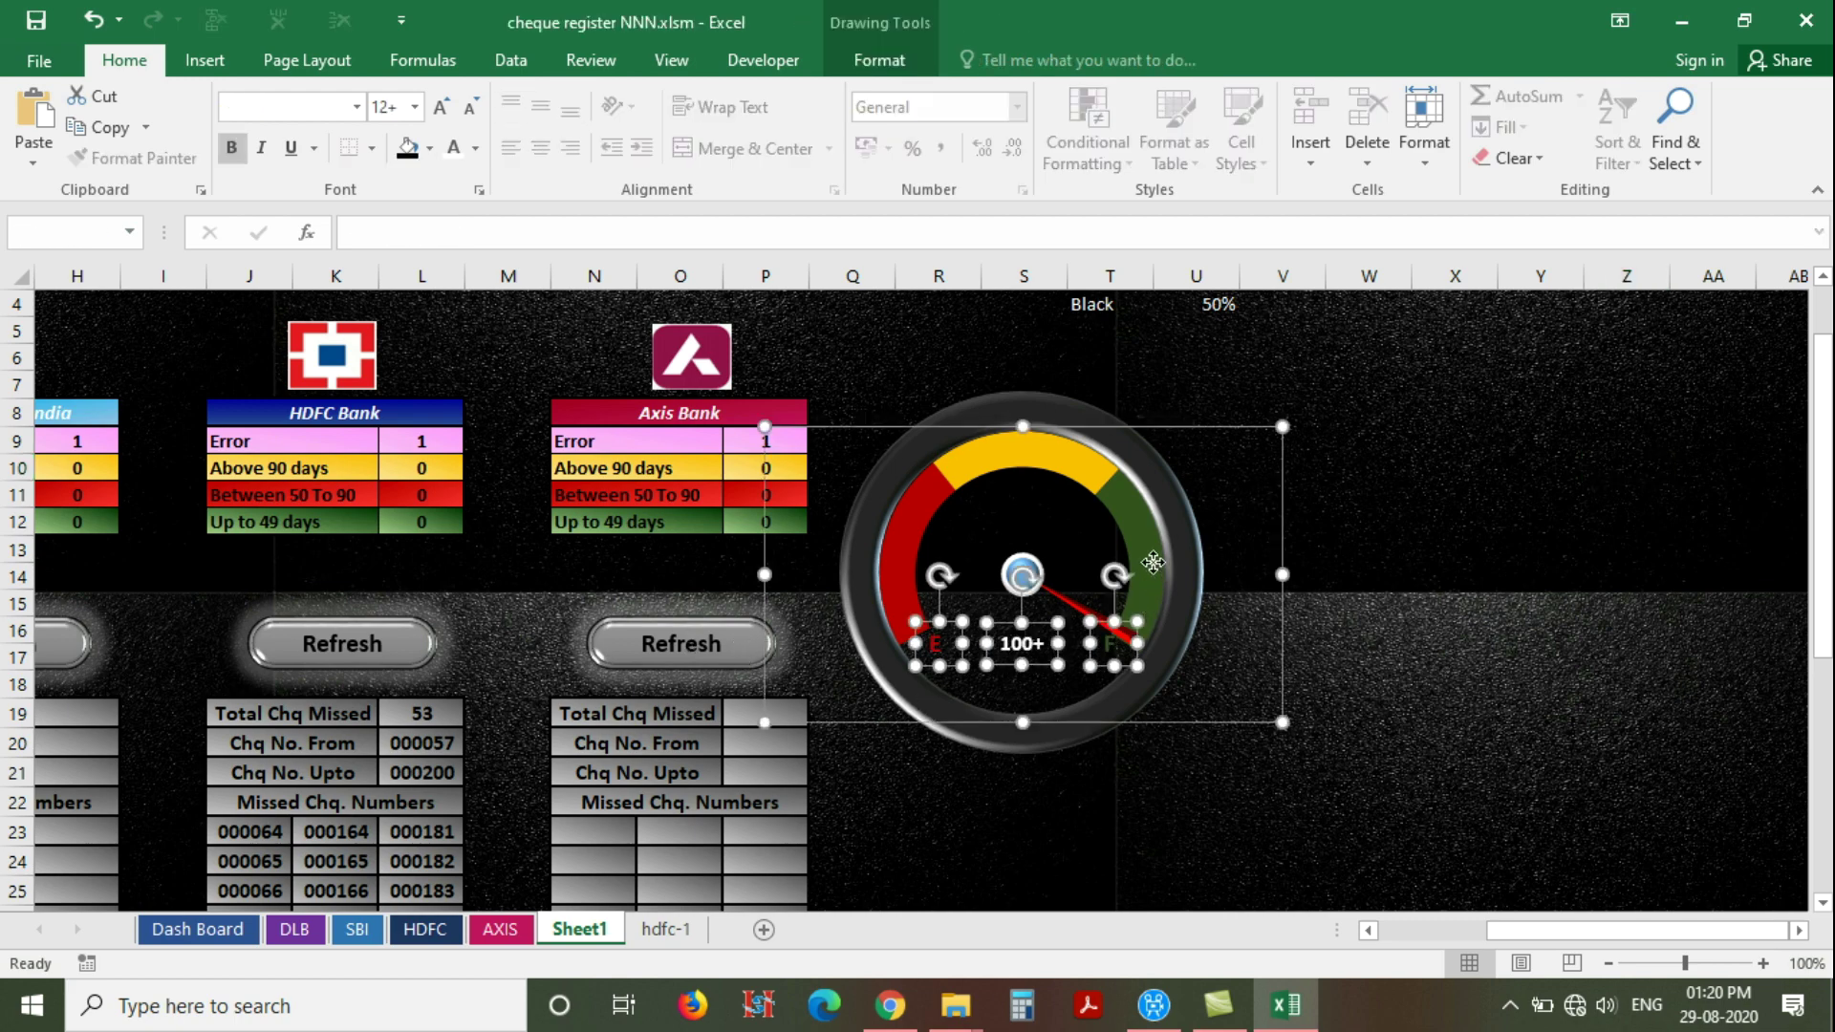
pyautogui.keyDown('shift'); pyautogui.click(1040, 571); pyautogui.keyUp('shift')
pyautogui.keyDown('shift'); pyautogui.click(1070, 419); pyautogui.keyUp('shift')
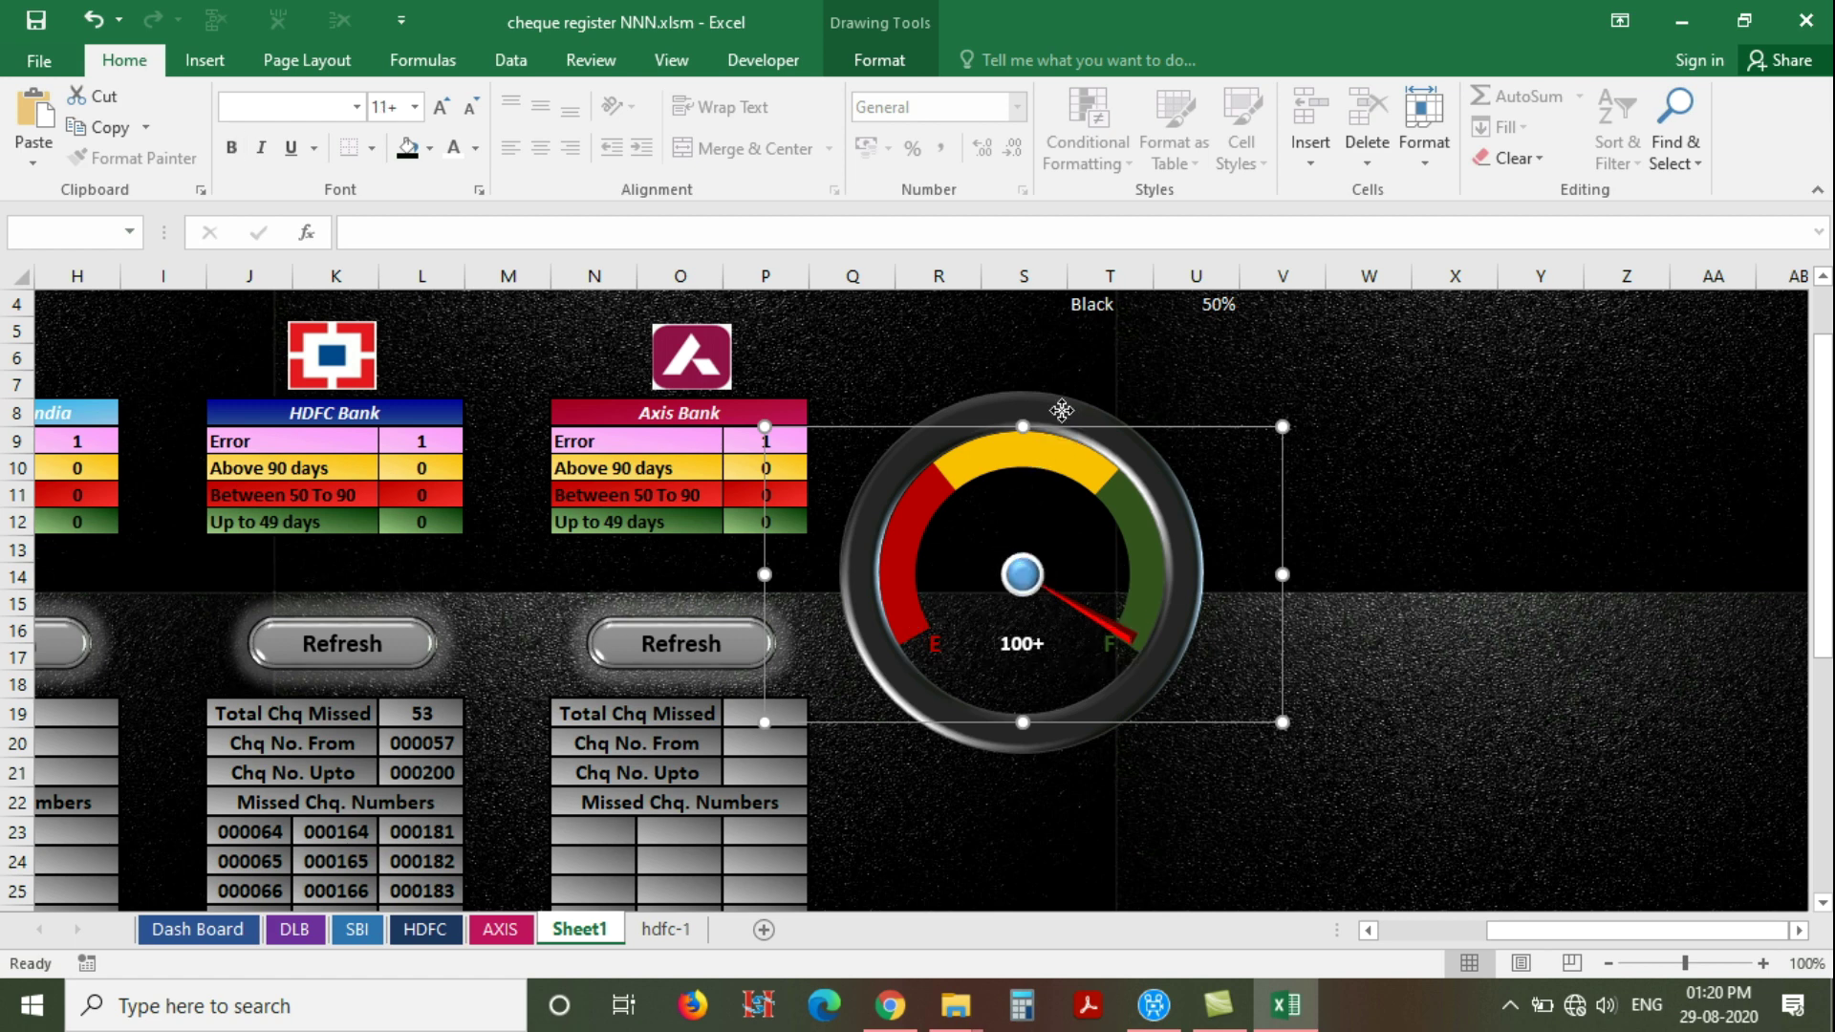
pyautogui.rightClick(1141, 454)
pyautogui.click(1377, 612)
pyautogui.click(1419, 537)
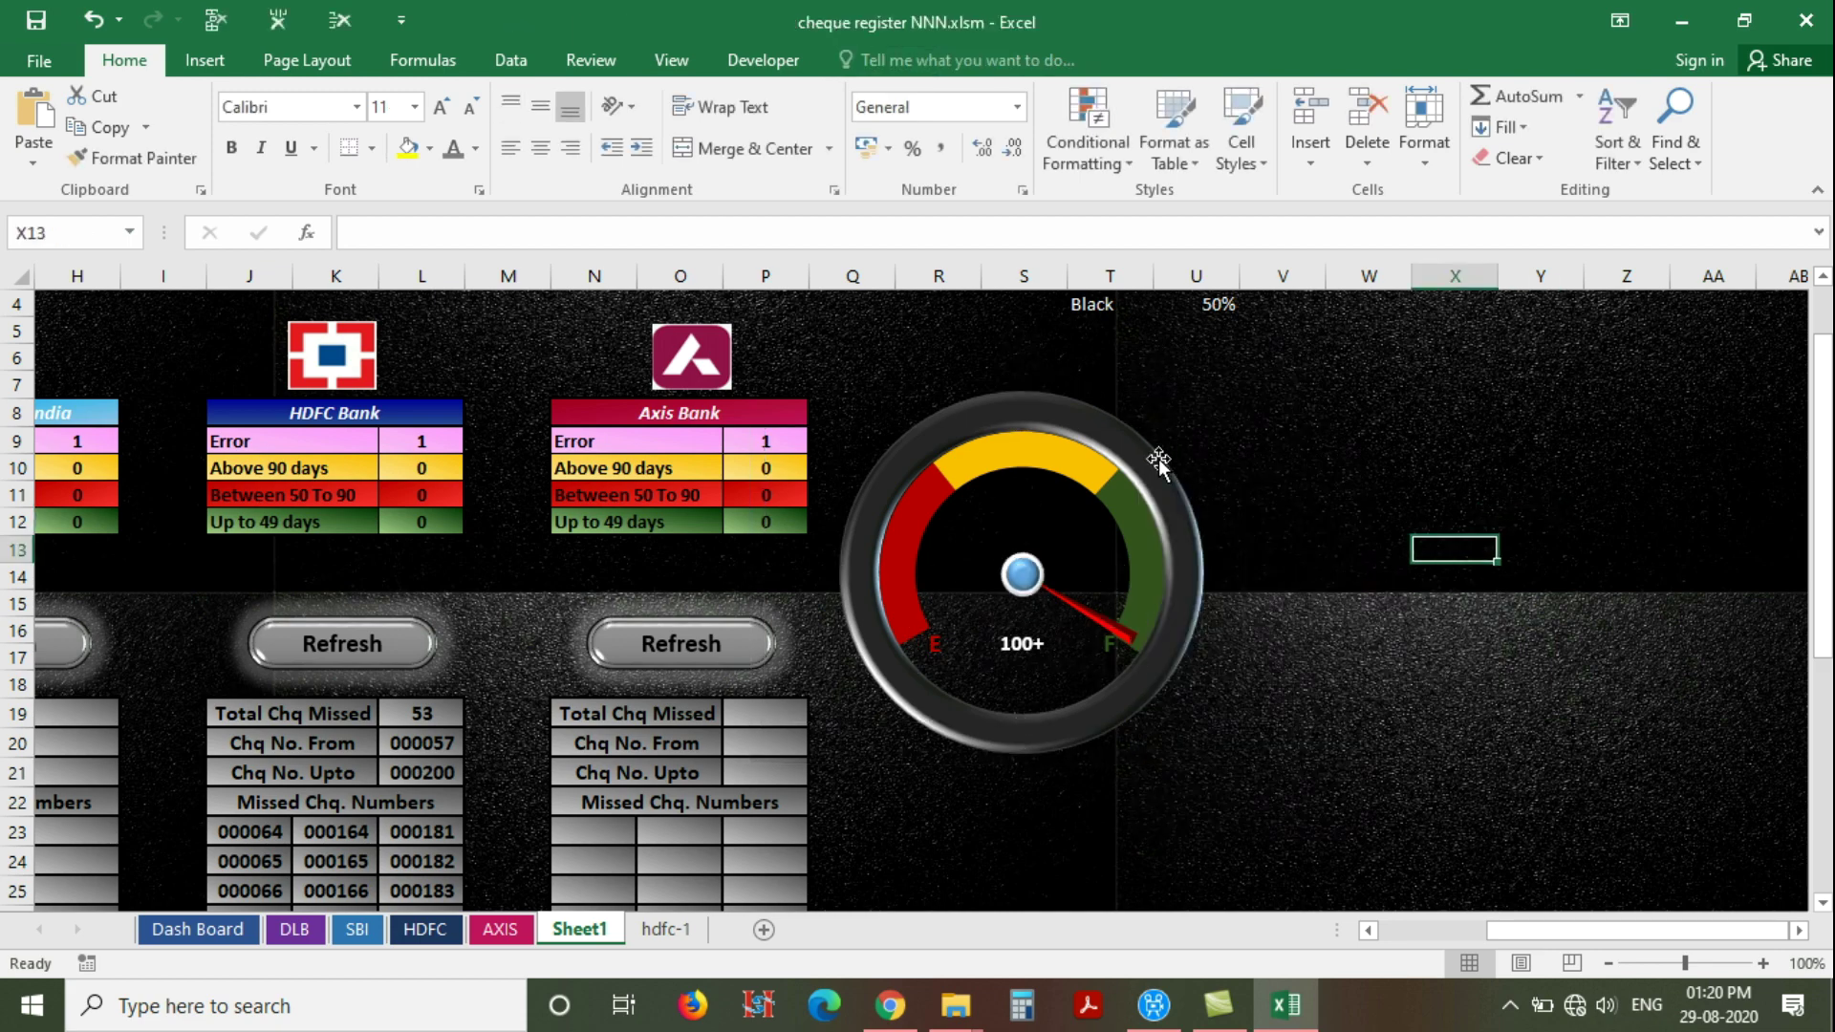
# Change the font colour of the helper values in cells M1:U4 on Sheet1 to black
pyautogui.scroll(-2, 1185, 497)
pyautogui.scroll(3, 1185, 500)
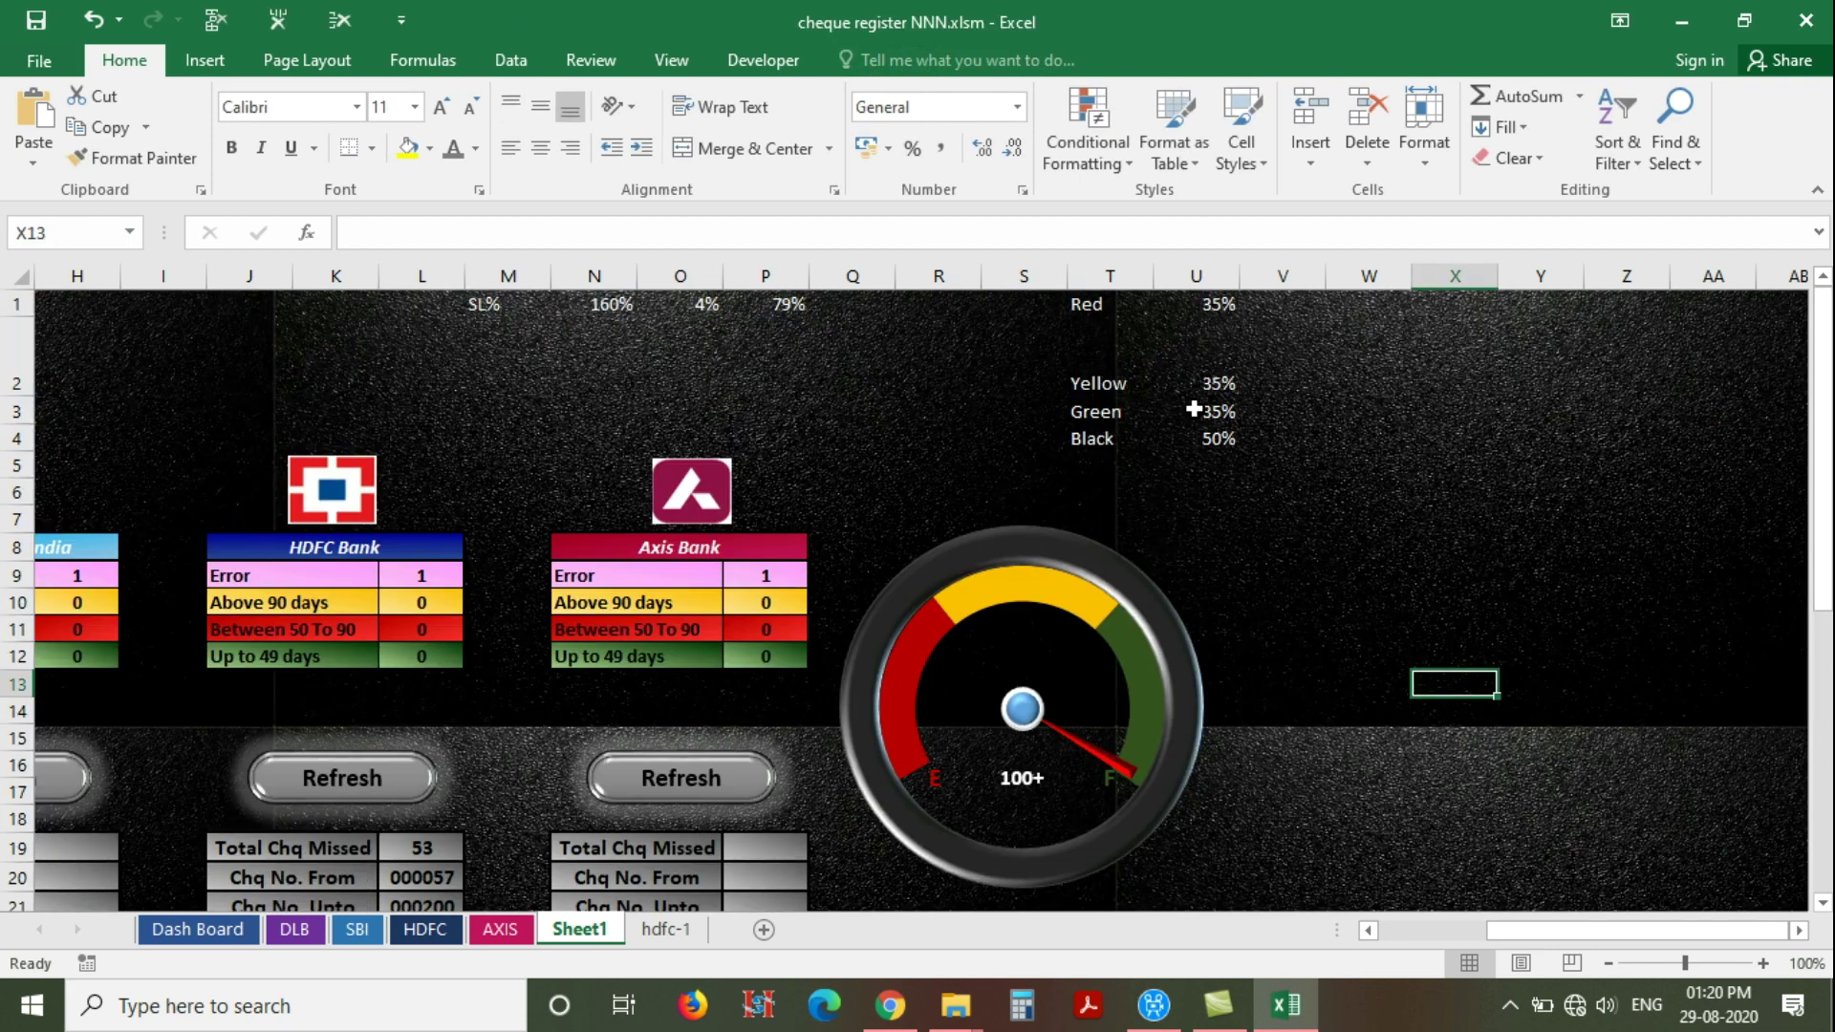
pyautogui.moveTo(483, 302); pyautogui.dragTo(1216, 426)
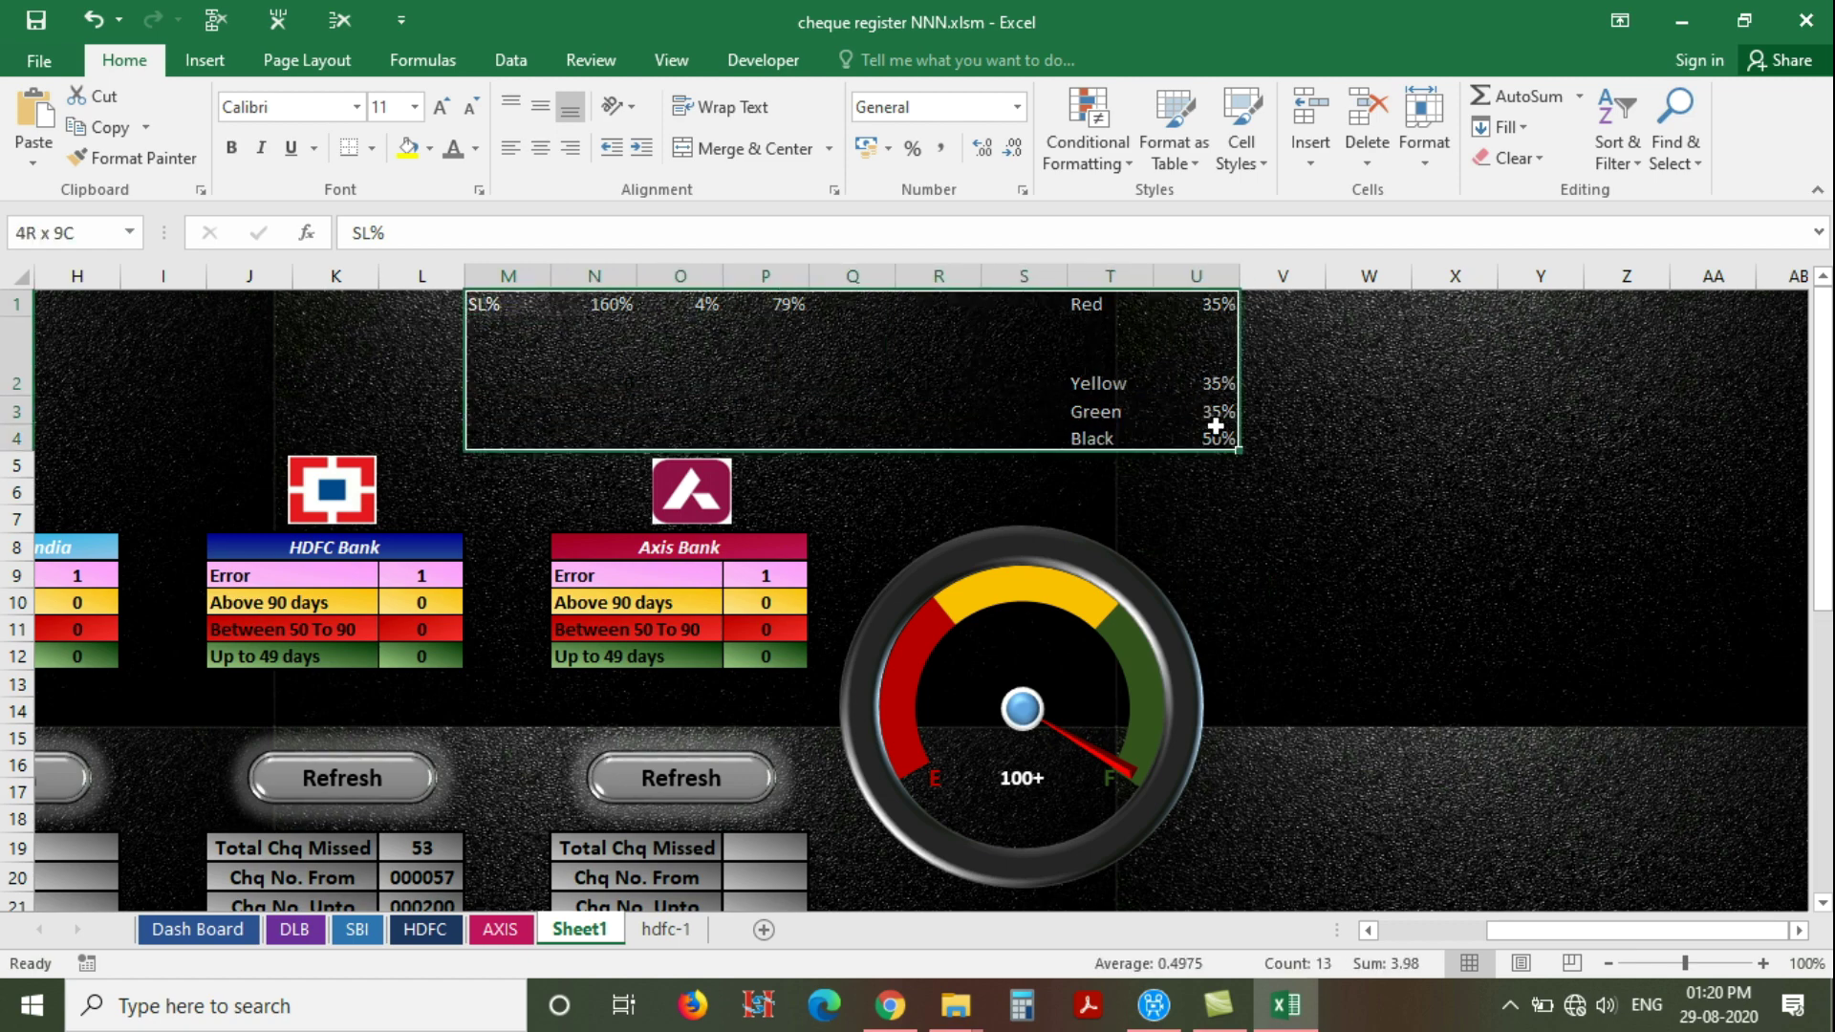
pyautogui.click(475, 149)
pyautogui.click(456, 180)
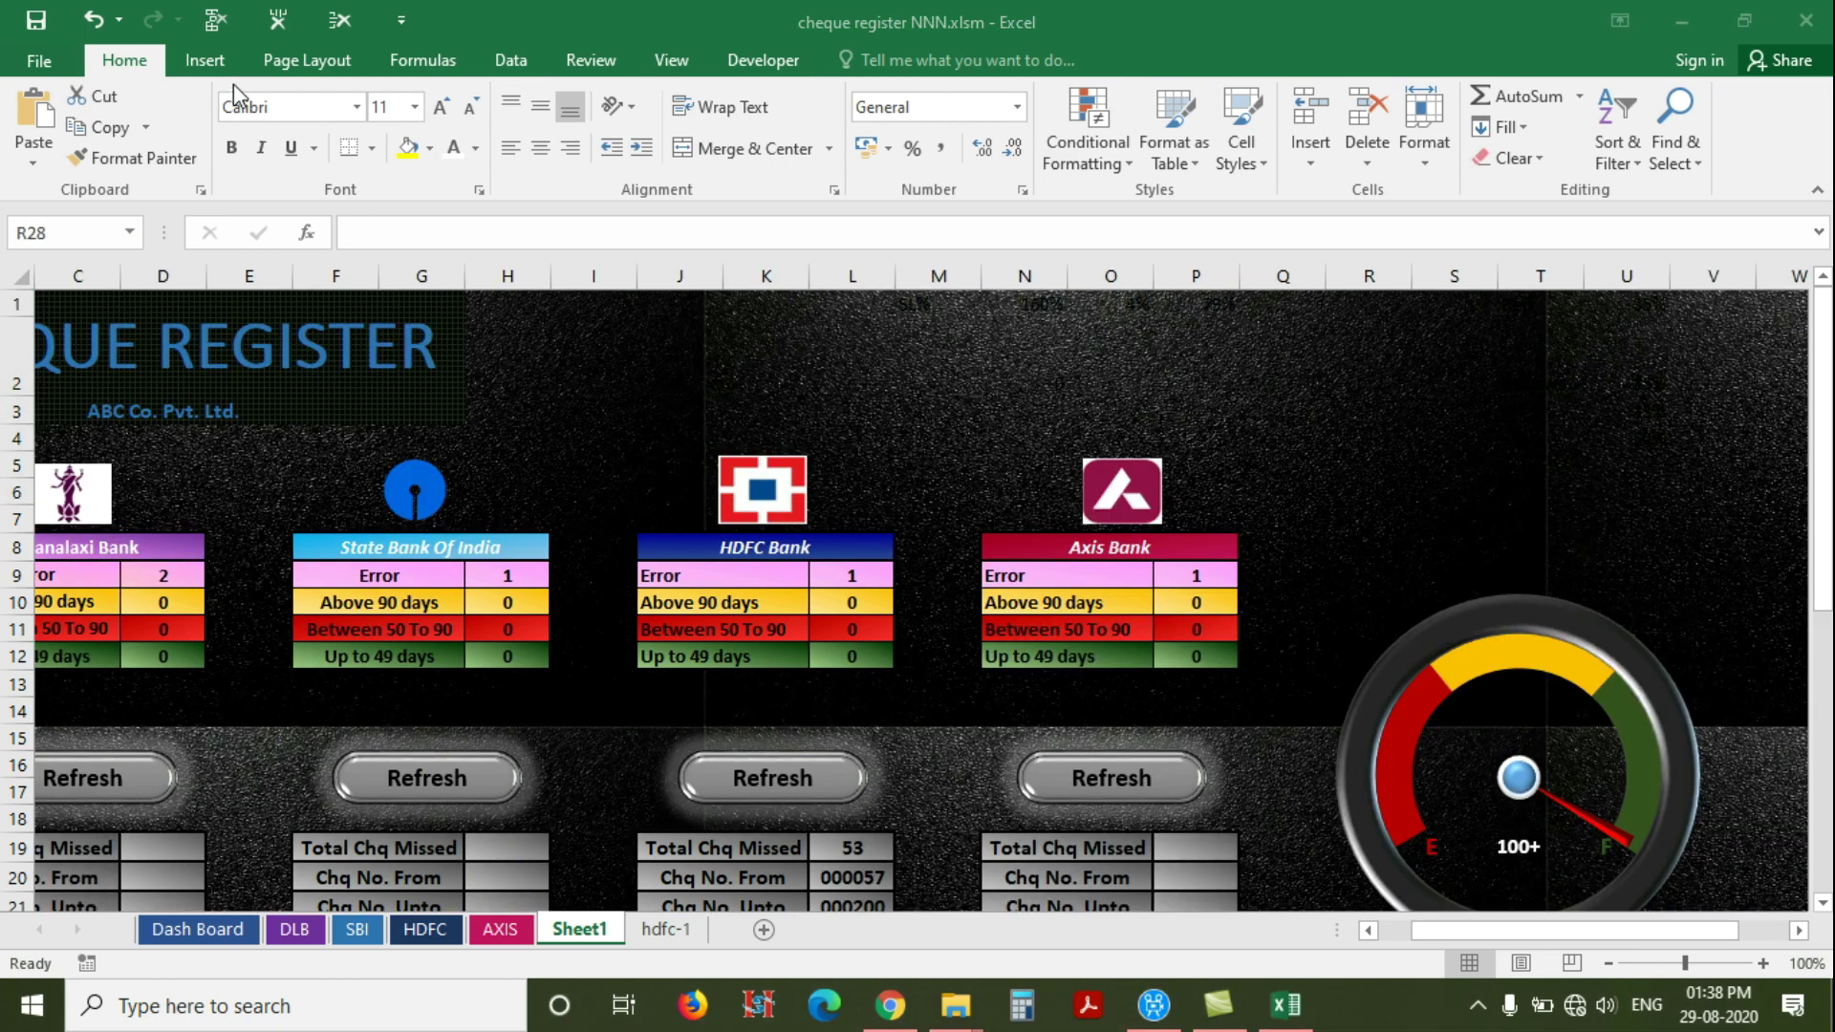
# Insert a black-fill WordArt heading in the empty area above the gauge, reading "Cheque Leaf Status"
pyautogui.click(209, 61)
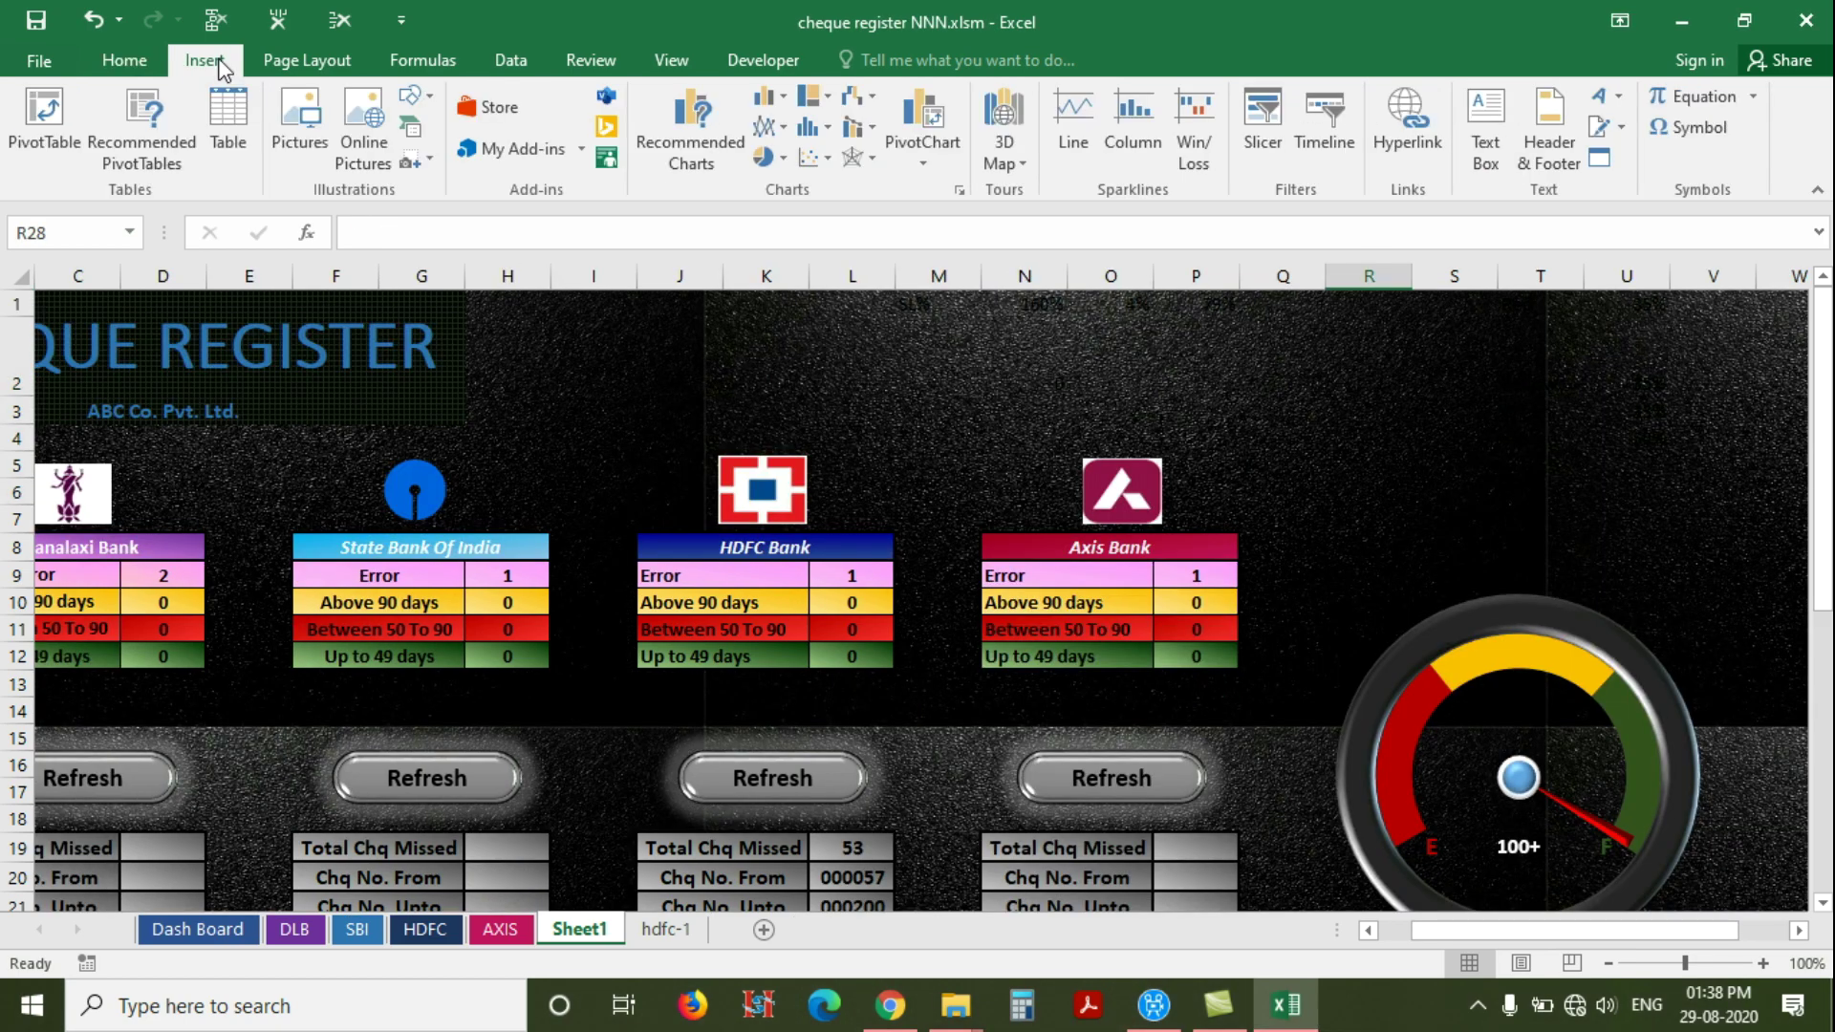
pyautogui.click(1598, 100)
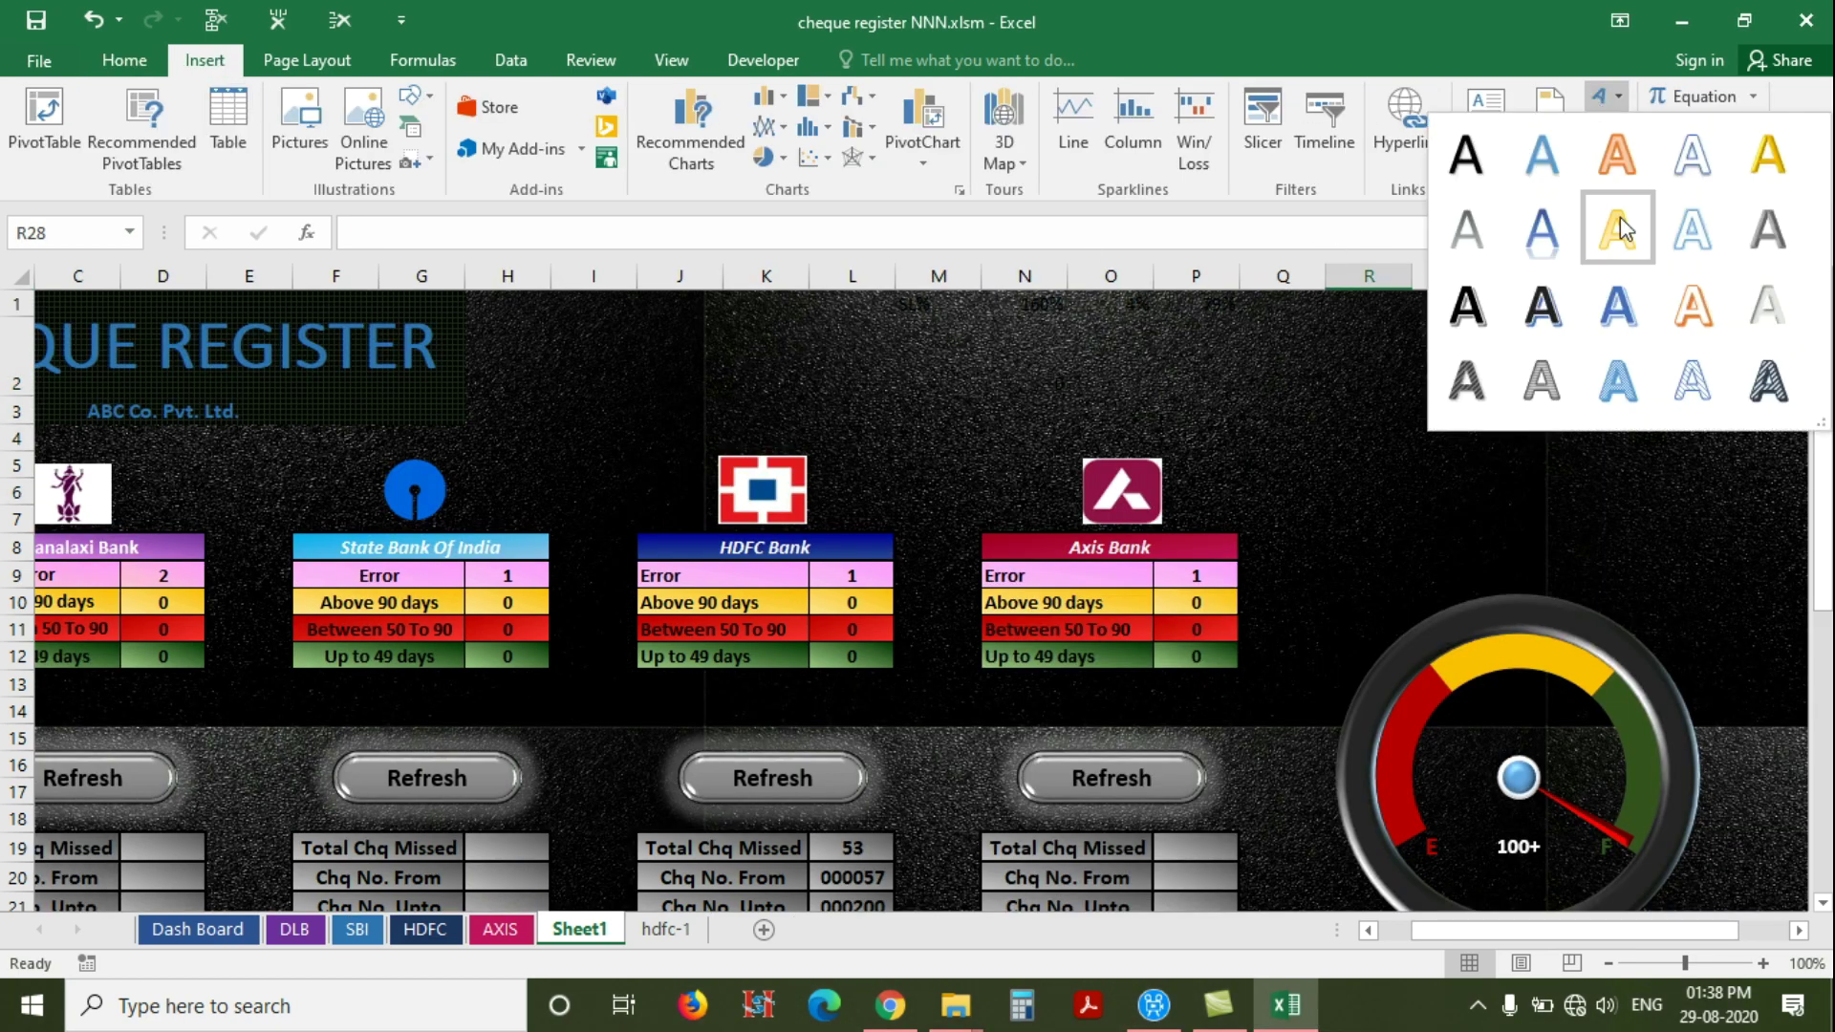
pyautogui.click(1472, 158)
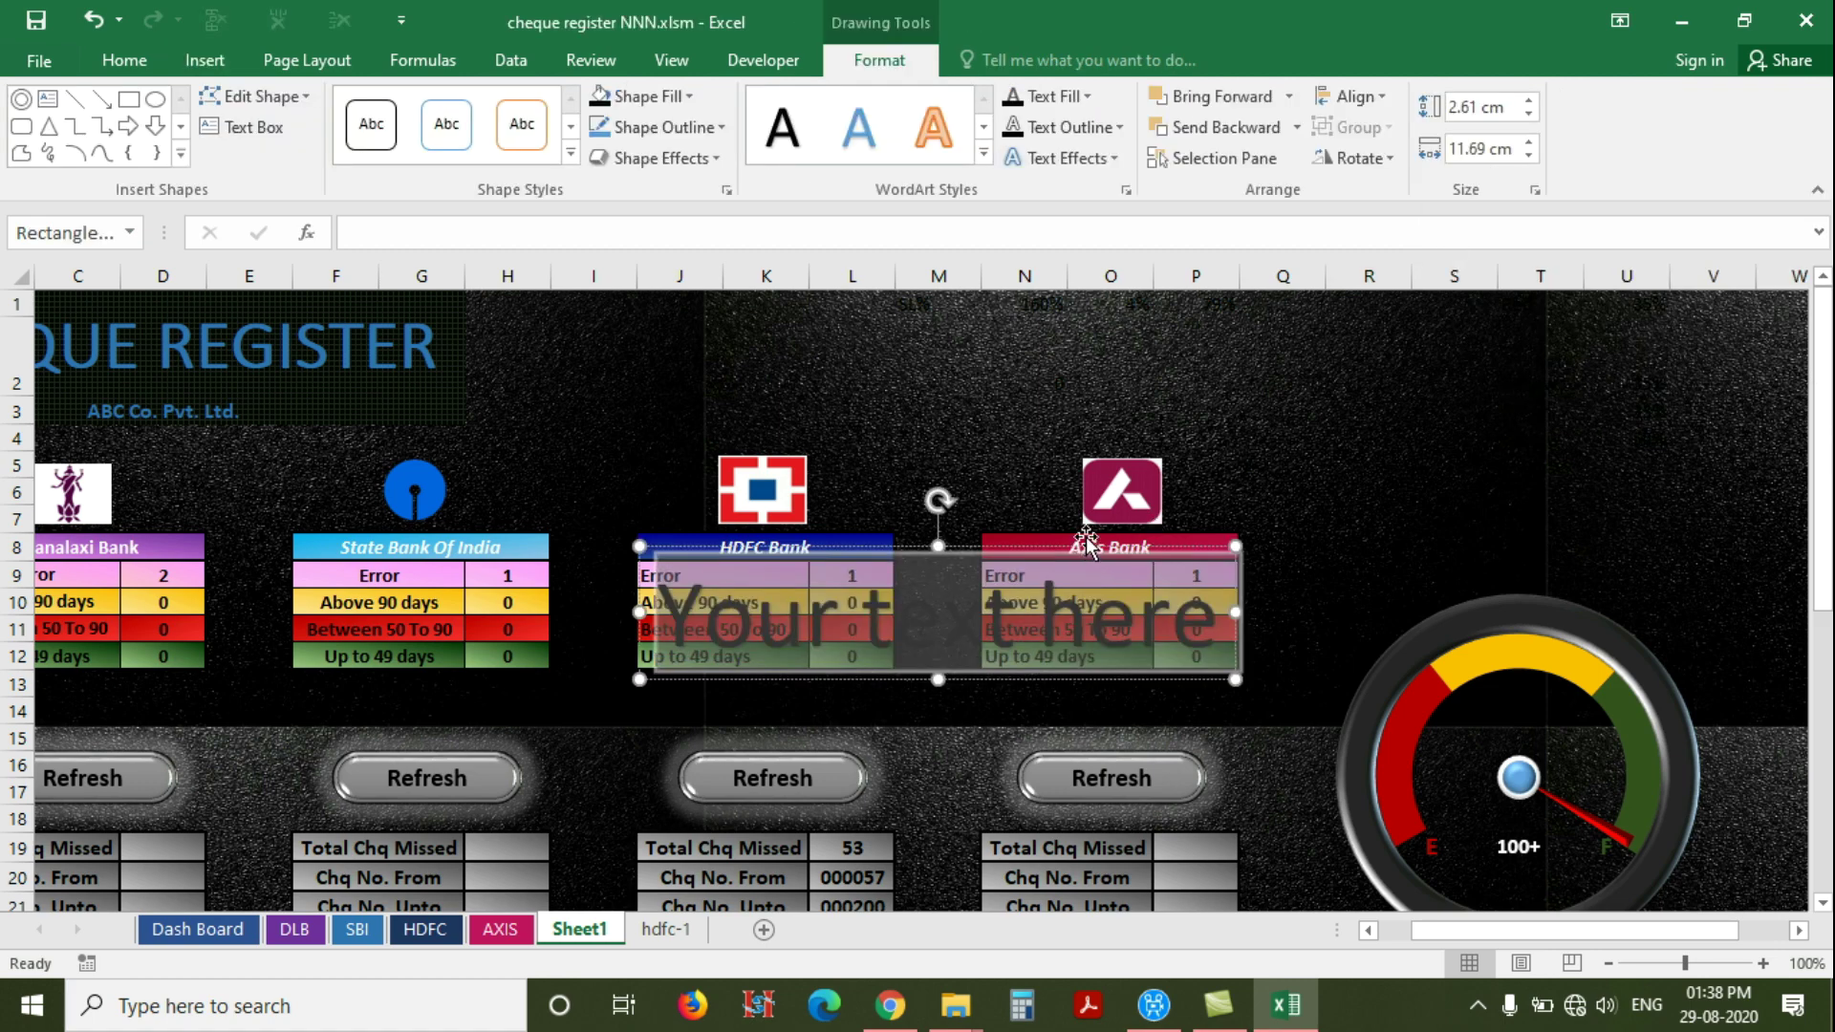
pyautogui.moveTo(1088, 540); pyautogui.dragTo(1538, 315)
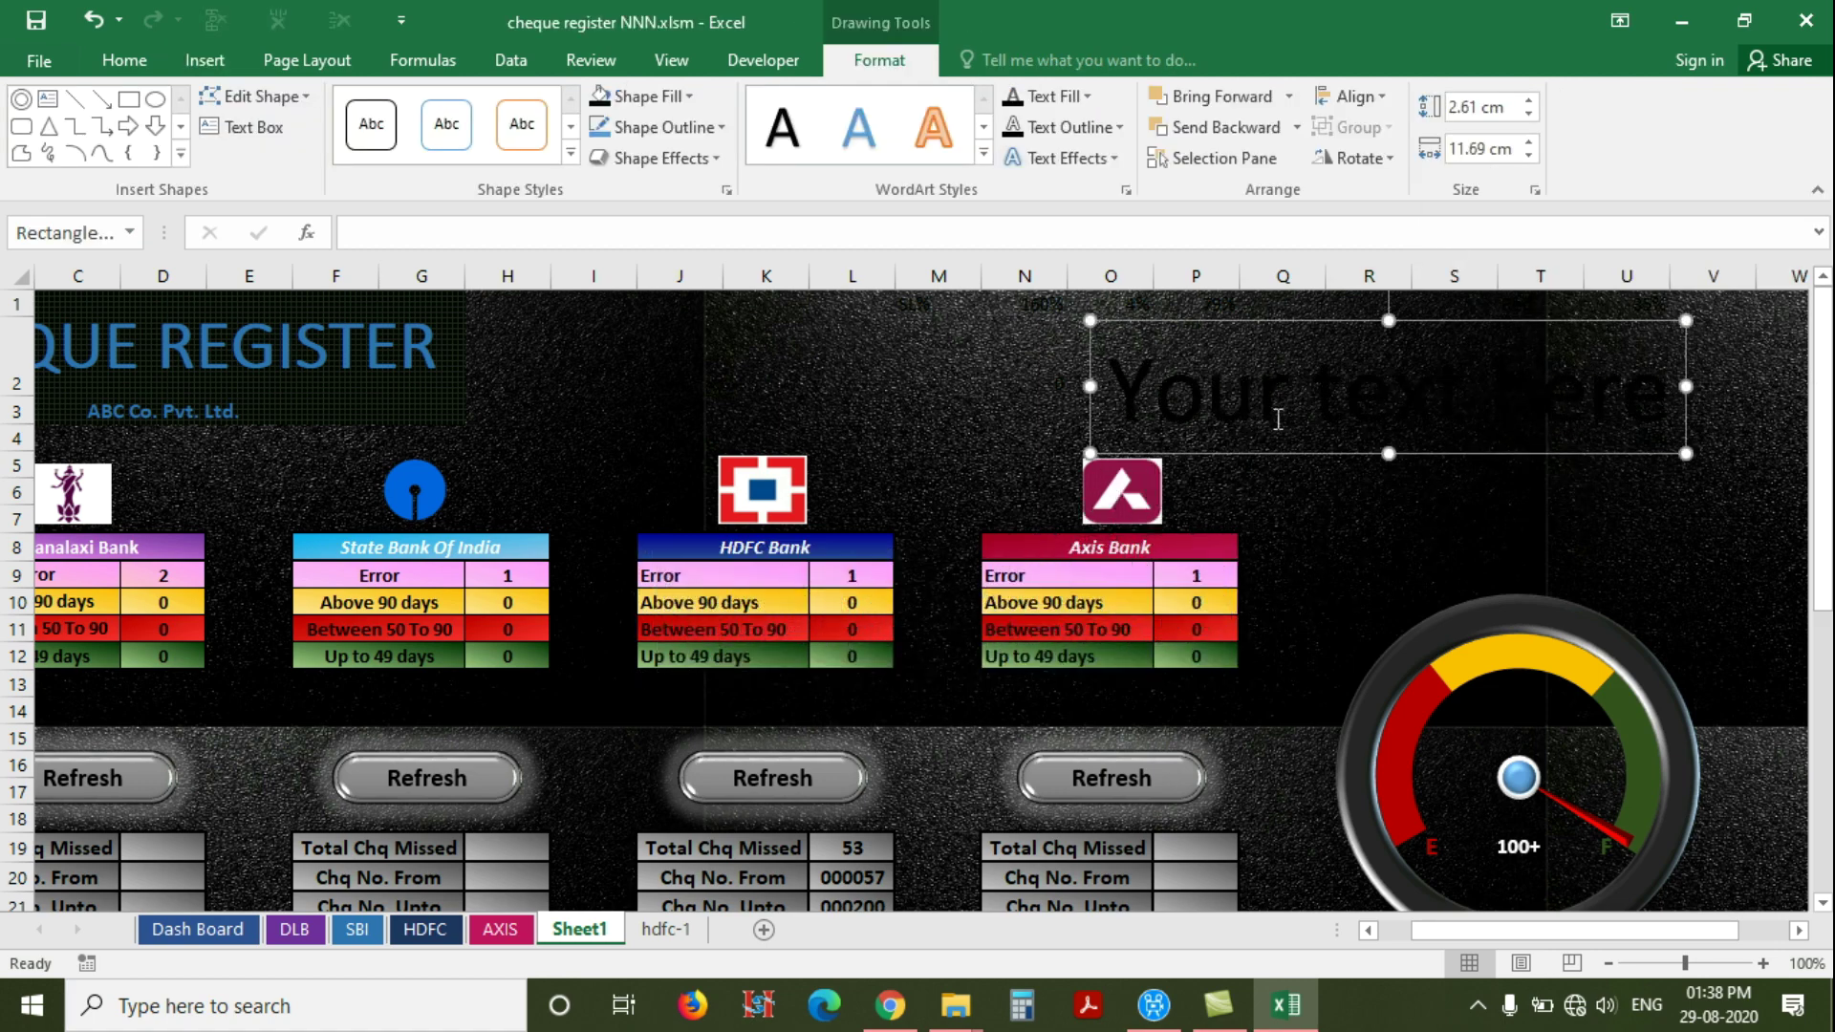
pyautogui.moveTo(1115, 397); pyautogui.dragTo(1591, 413)
pyautogui.write('Cheque Leaf Status')
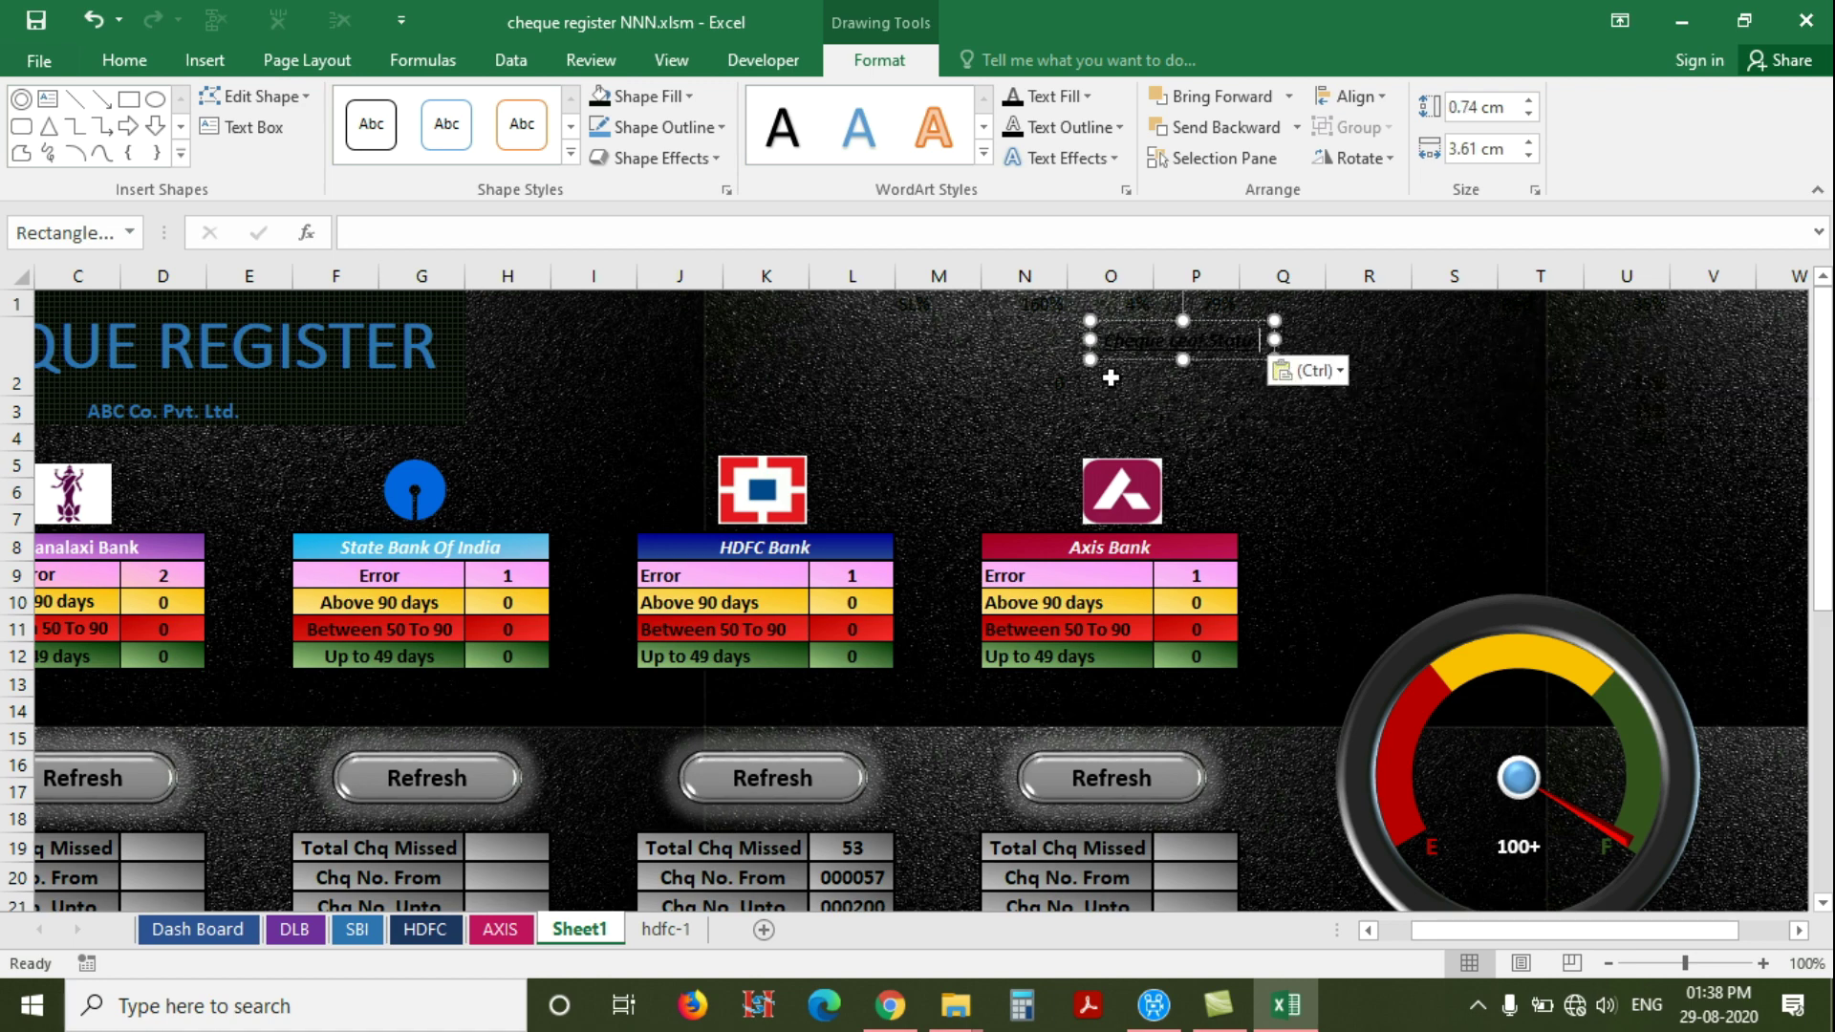
# Format the "Cheque Leaf Status" heading in Agency FB at size 32 with white text
pyautogui.moveTo(1107, 336); pyautogui.dragTo(1263, 341)
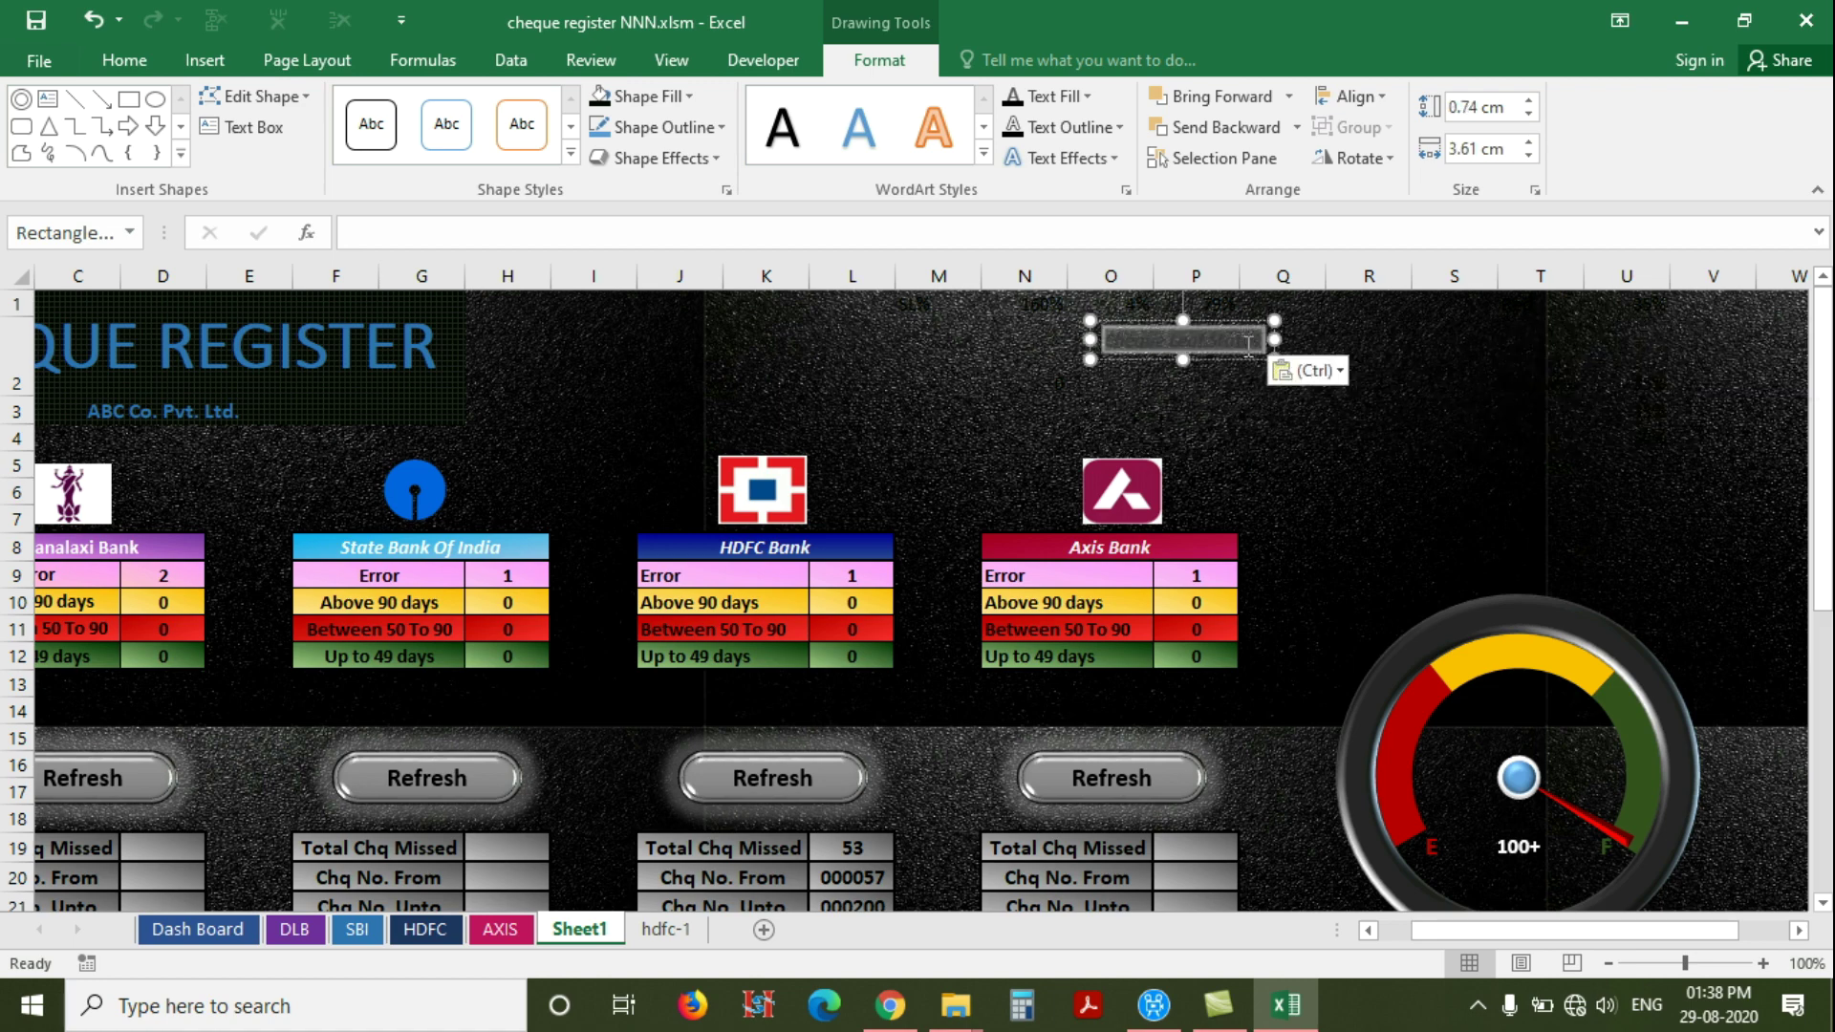
pyautogui.click(124, 59)
pyautogui.click(399, 107)
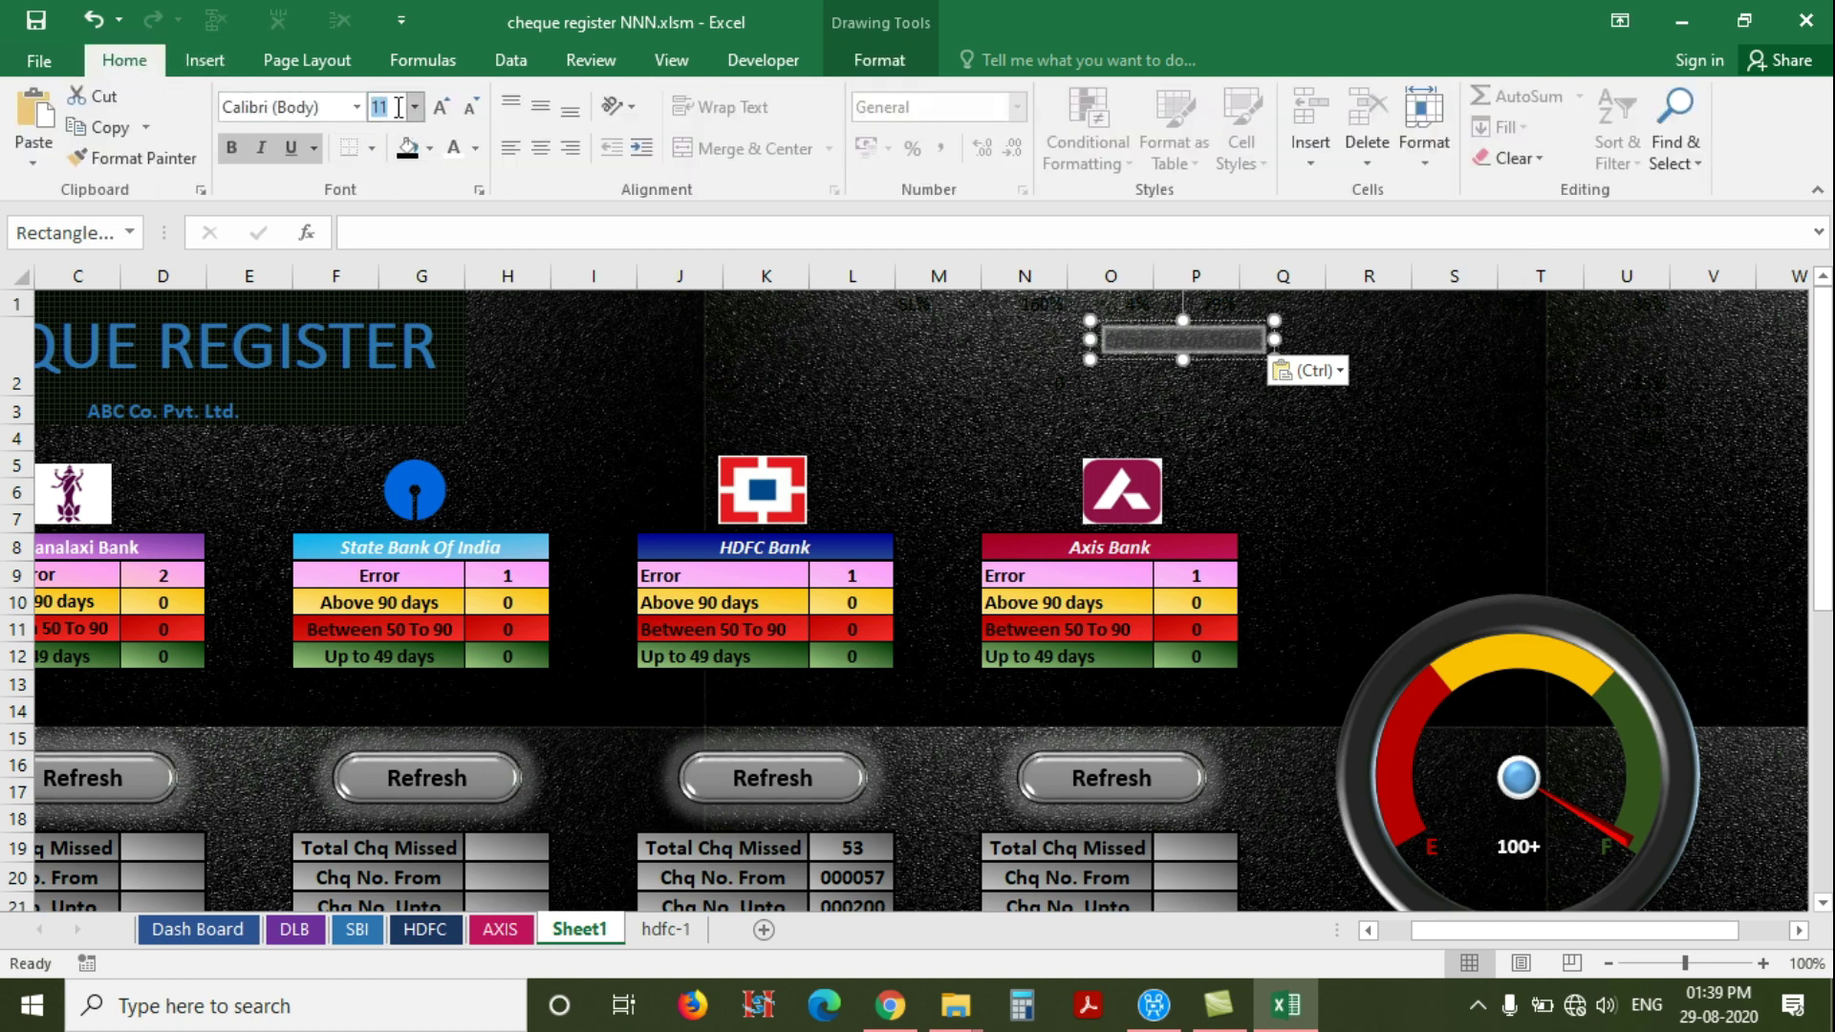
pyautogui.write('32')
pyautogui.click(359, 105)
pyautogui.click(359, 105)
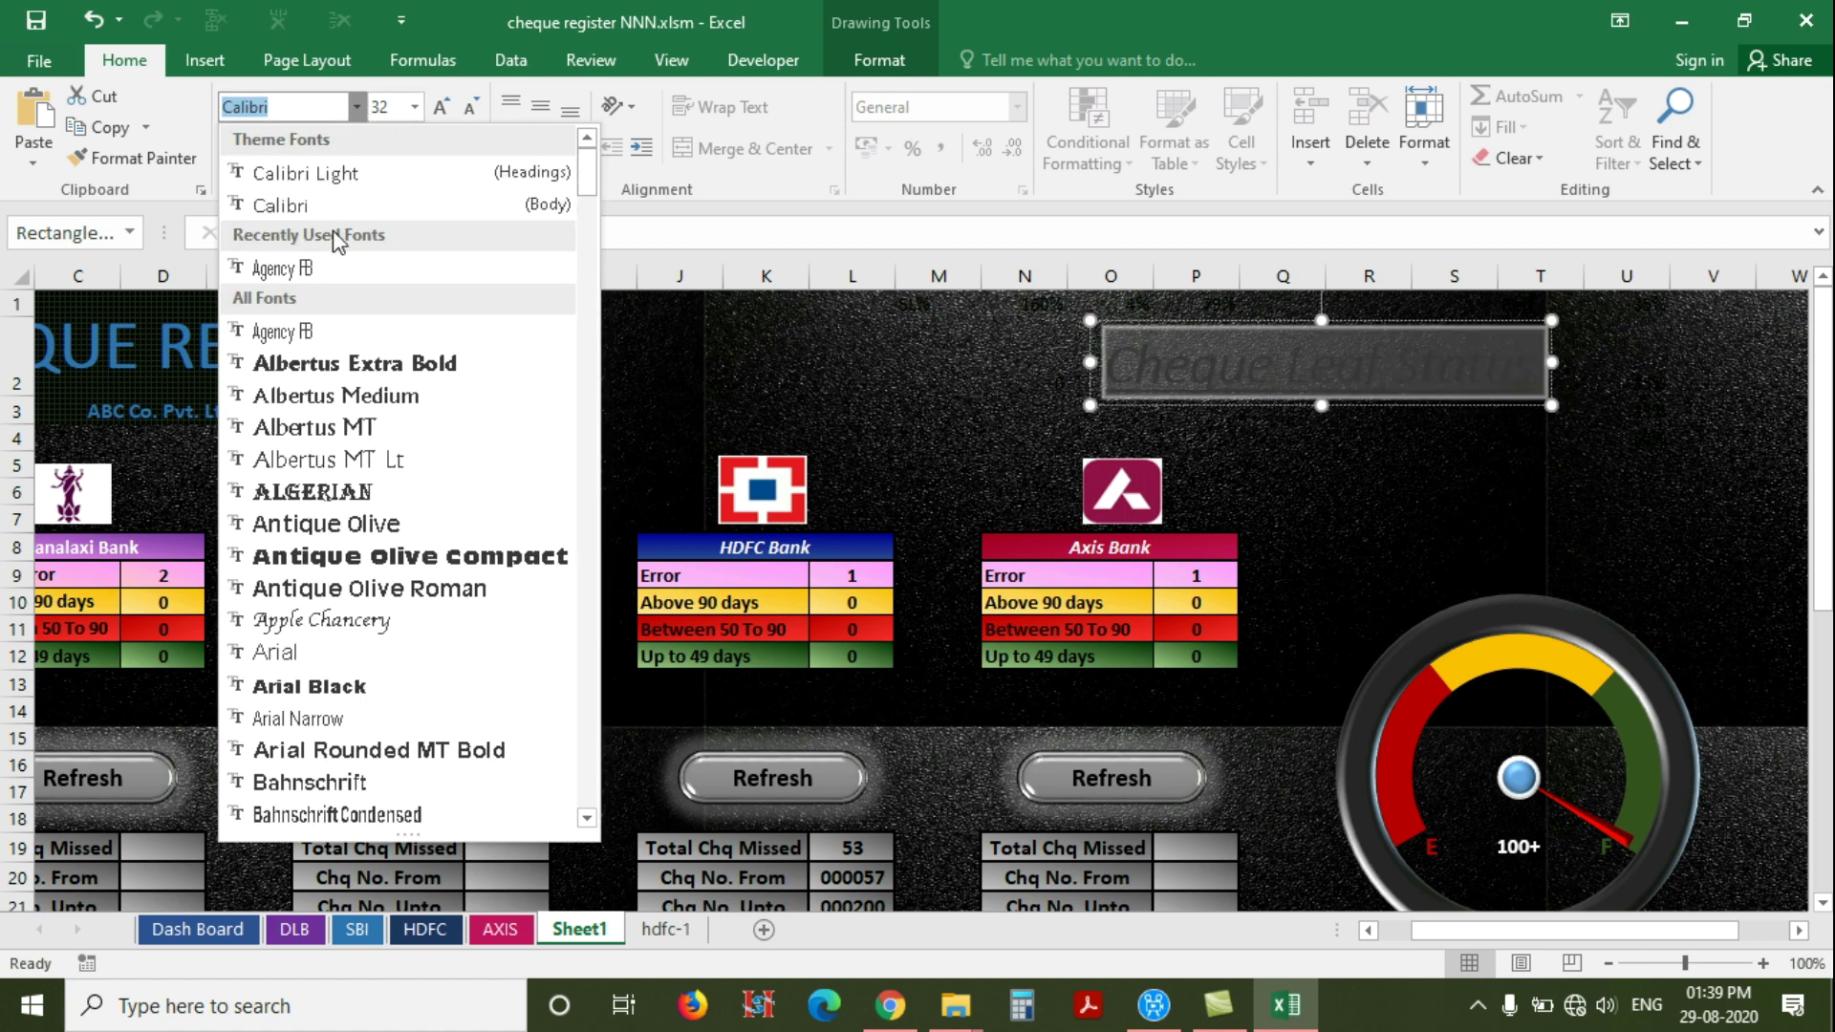
pyautogui.click(330, 268)
pyautogui.click(457, 153)
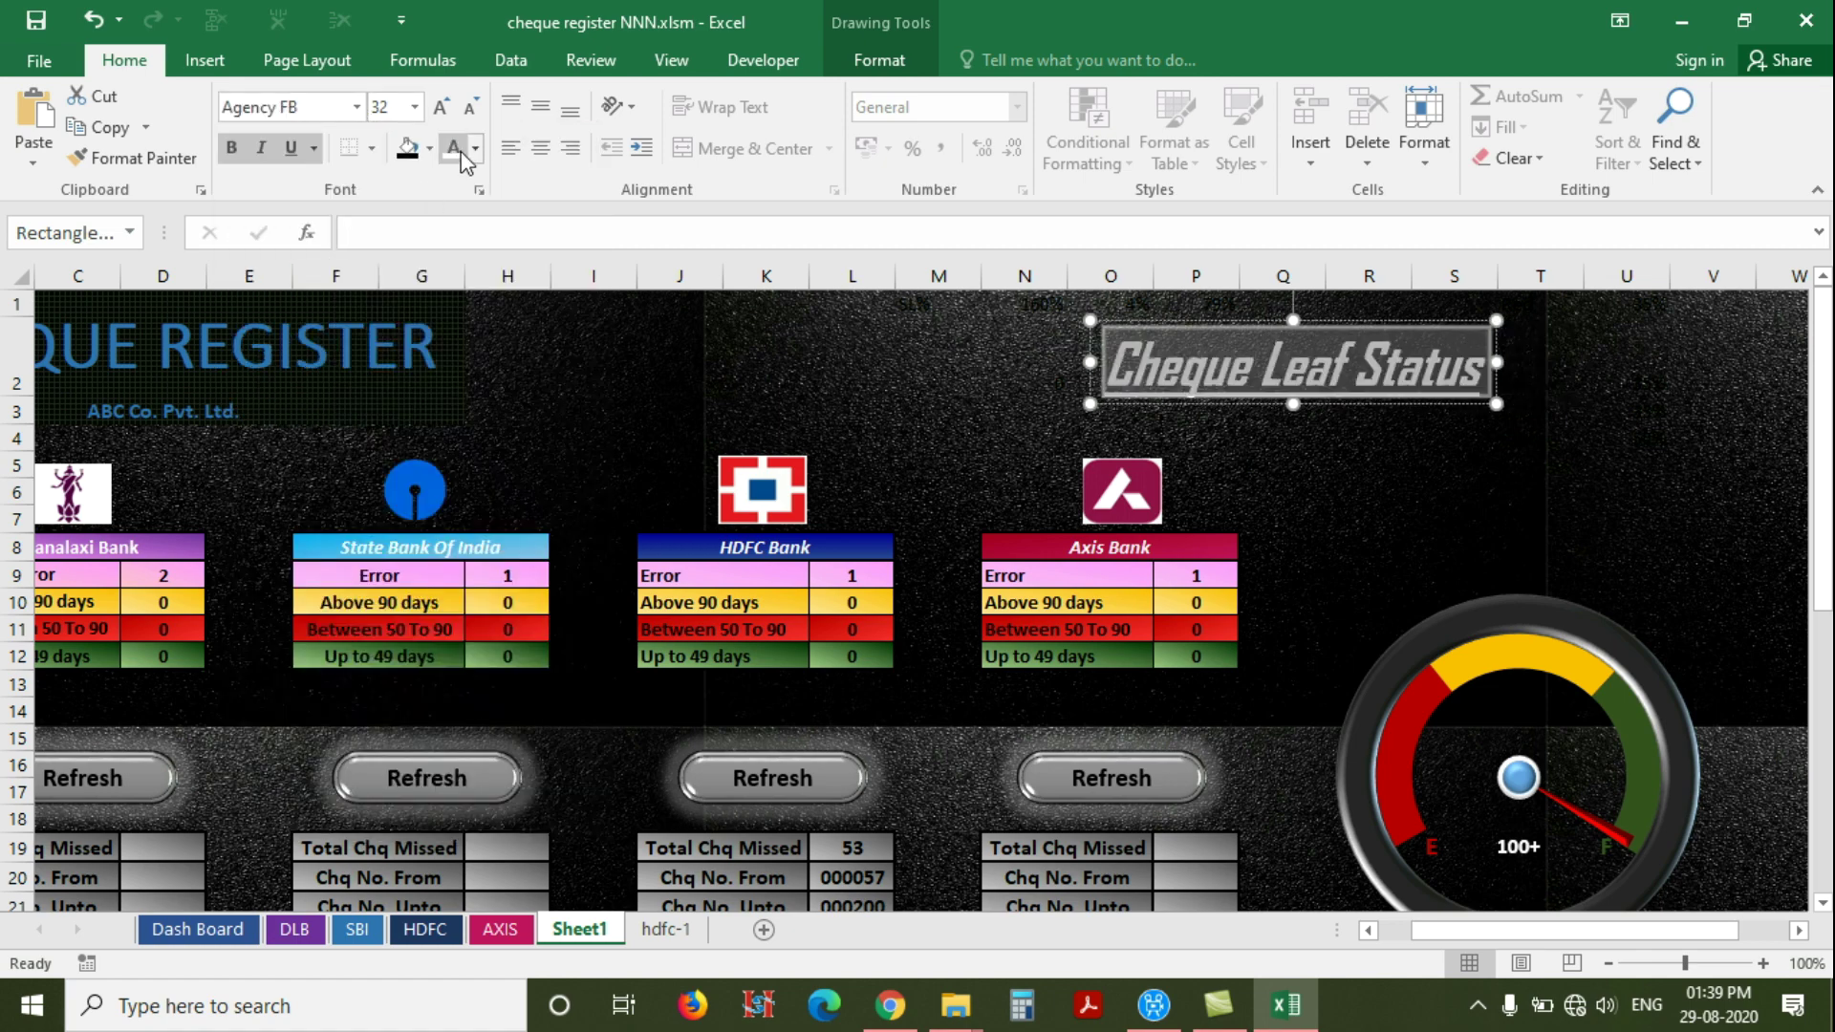
# Place the heading over columns R to V and move the grouped gauge directly beneath it
pyautogui.moveTo(1369, 324); pyautogui.dragTo(1683, 307)
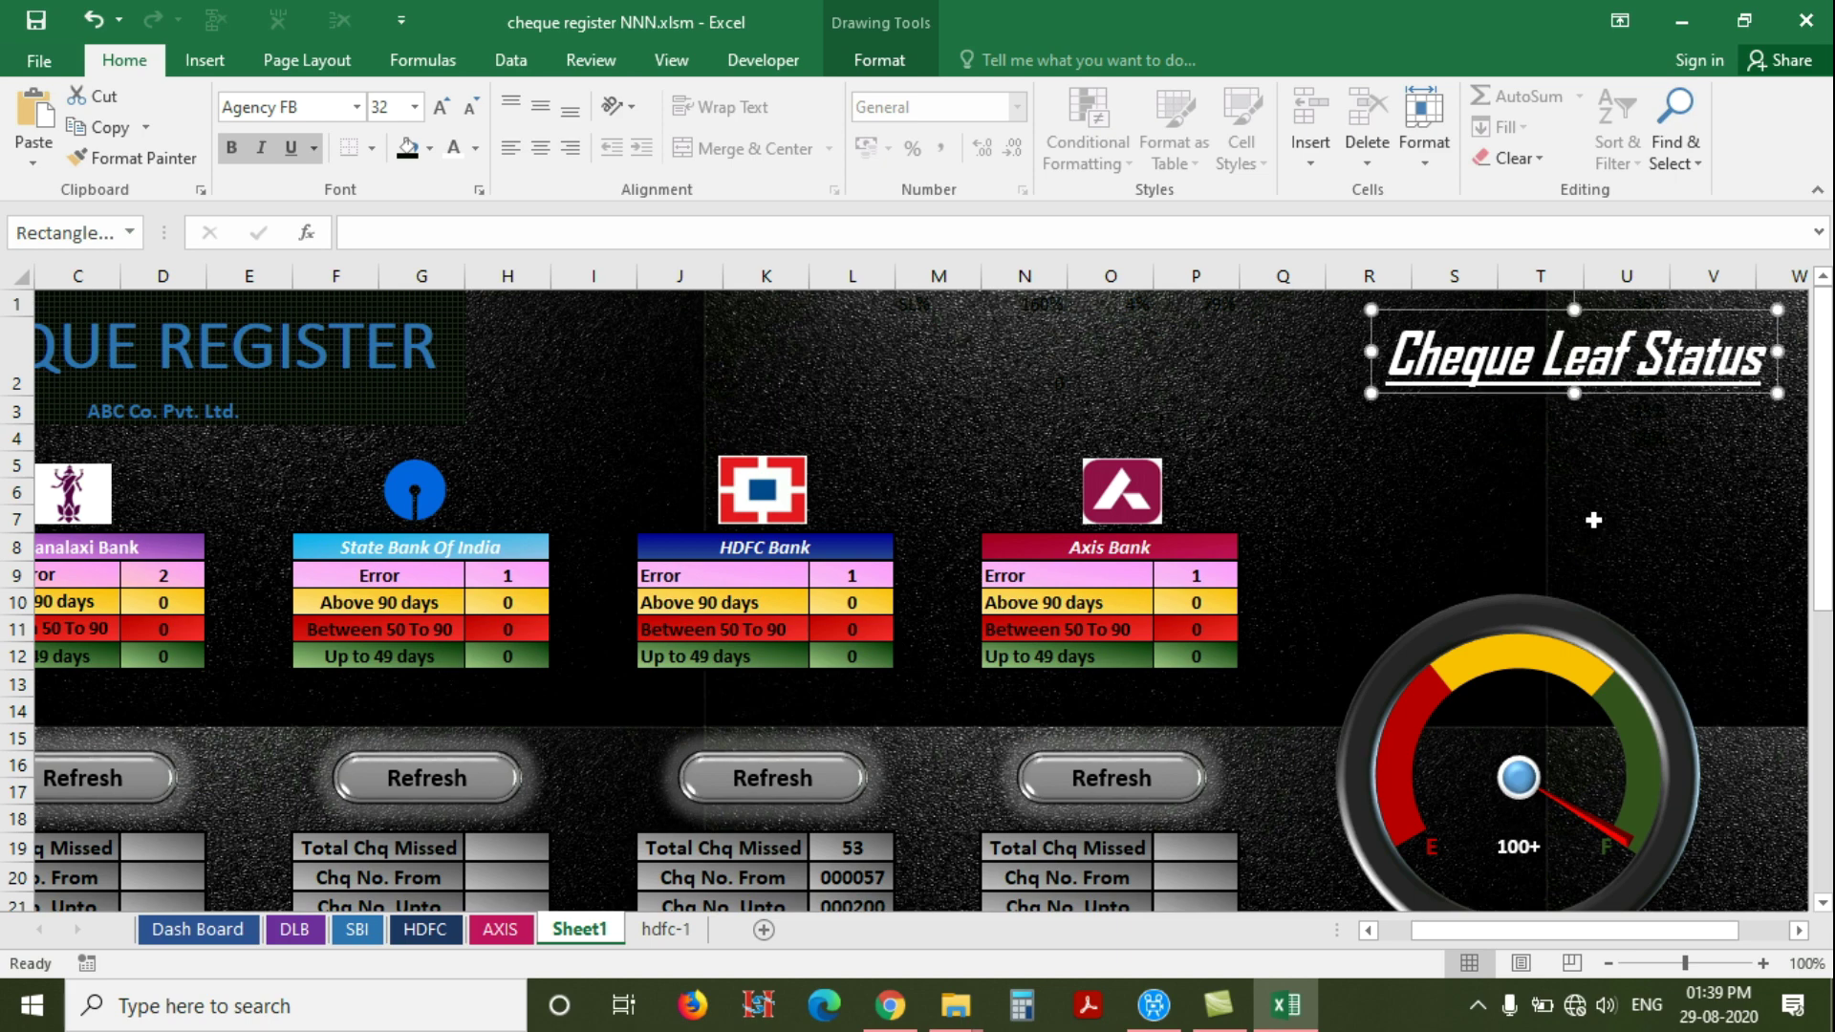
pyautogui.click(1547, 624)
pyautogui.moveTo(1650, 582); pyautogui.dragTo(1736, 400)
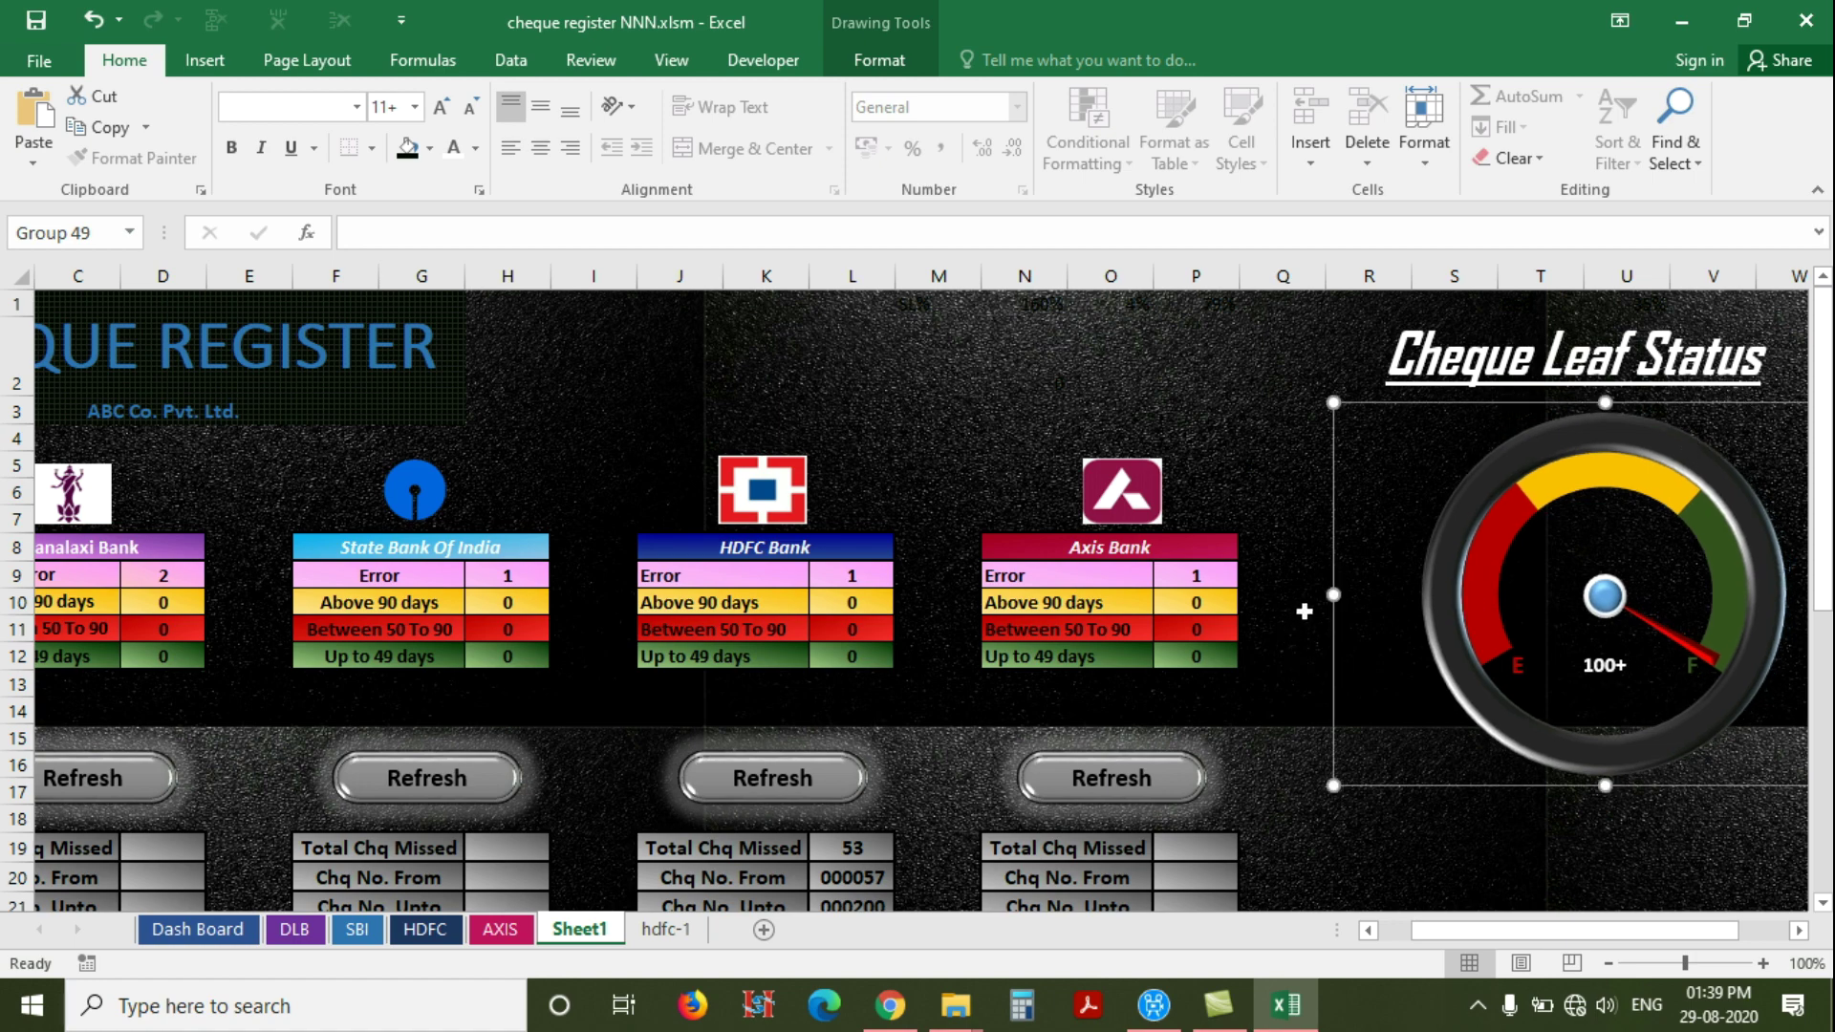
# Enter HDFC in cell R10, beside the gauge
pyautogui.click(1306, 605)
pyautogui.click(1336, 603)
pyautogui.click(1314, 600)
pyautogui.press('Right')
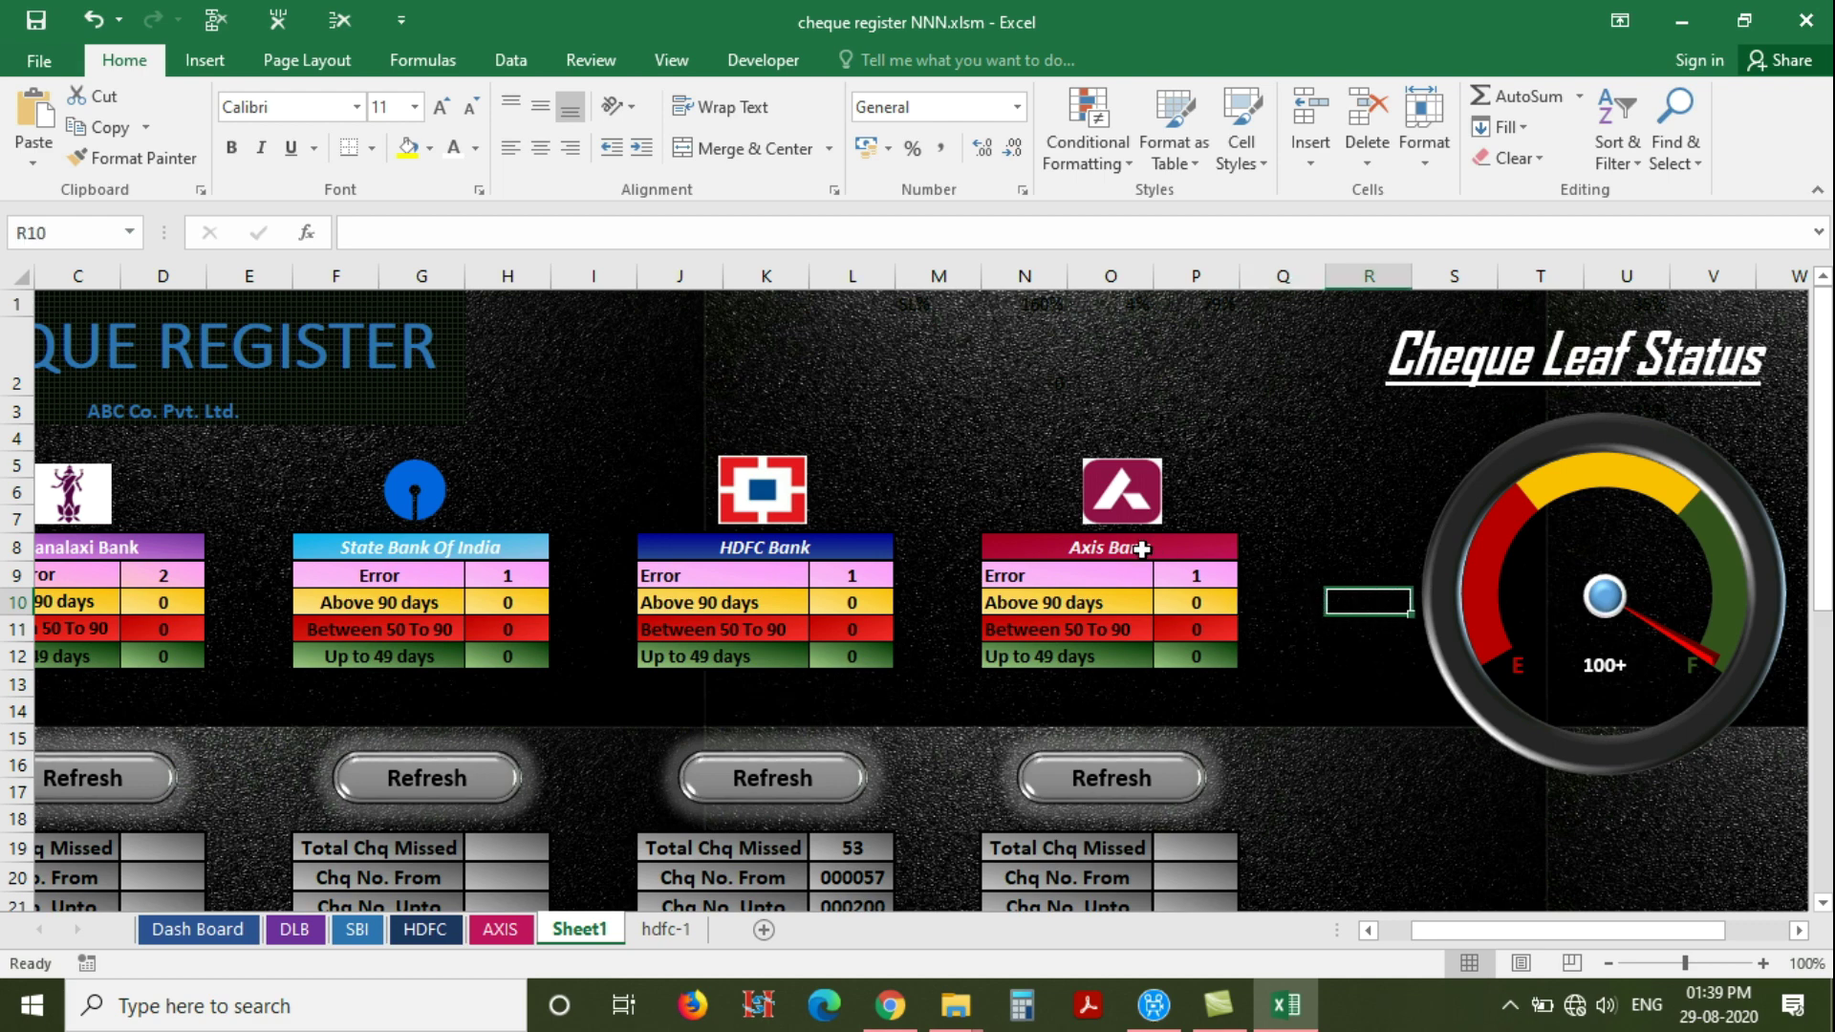
pyautogui.write('HDFC')
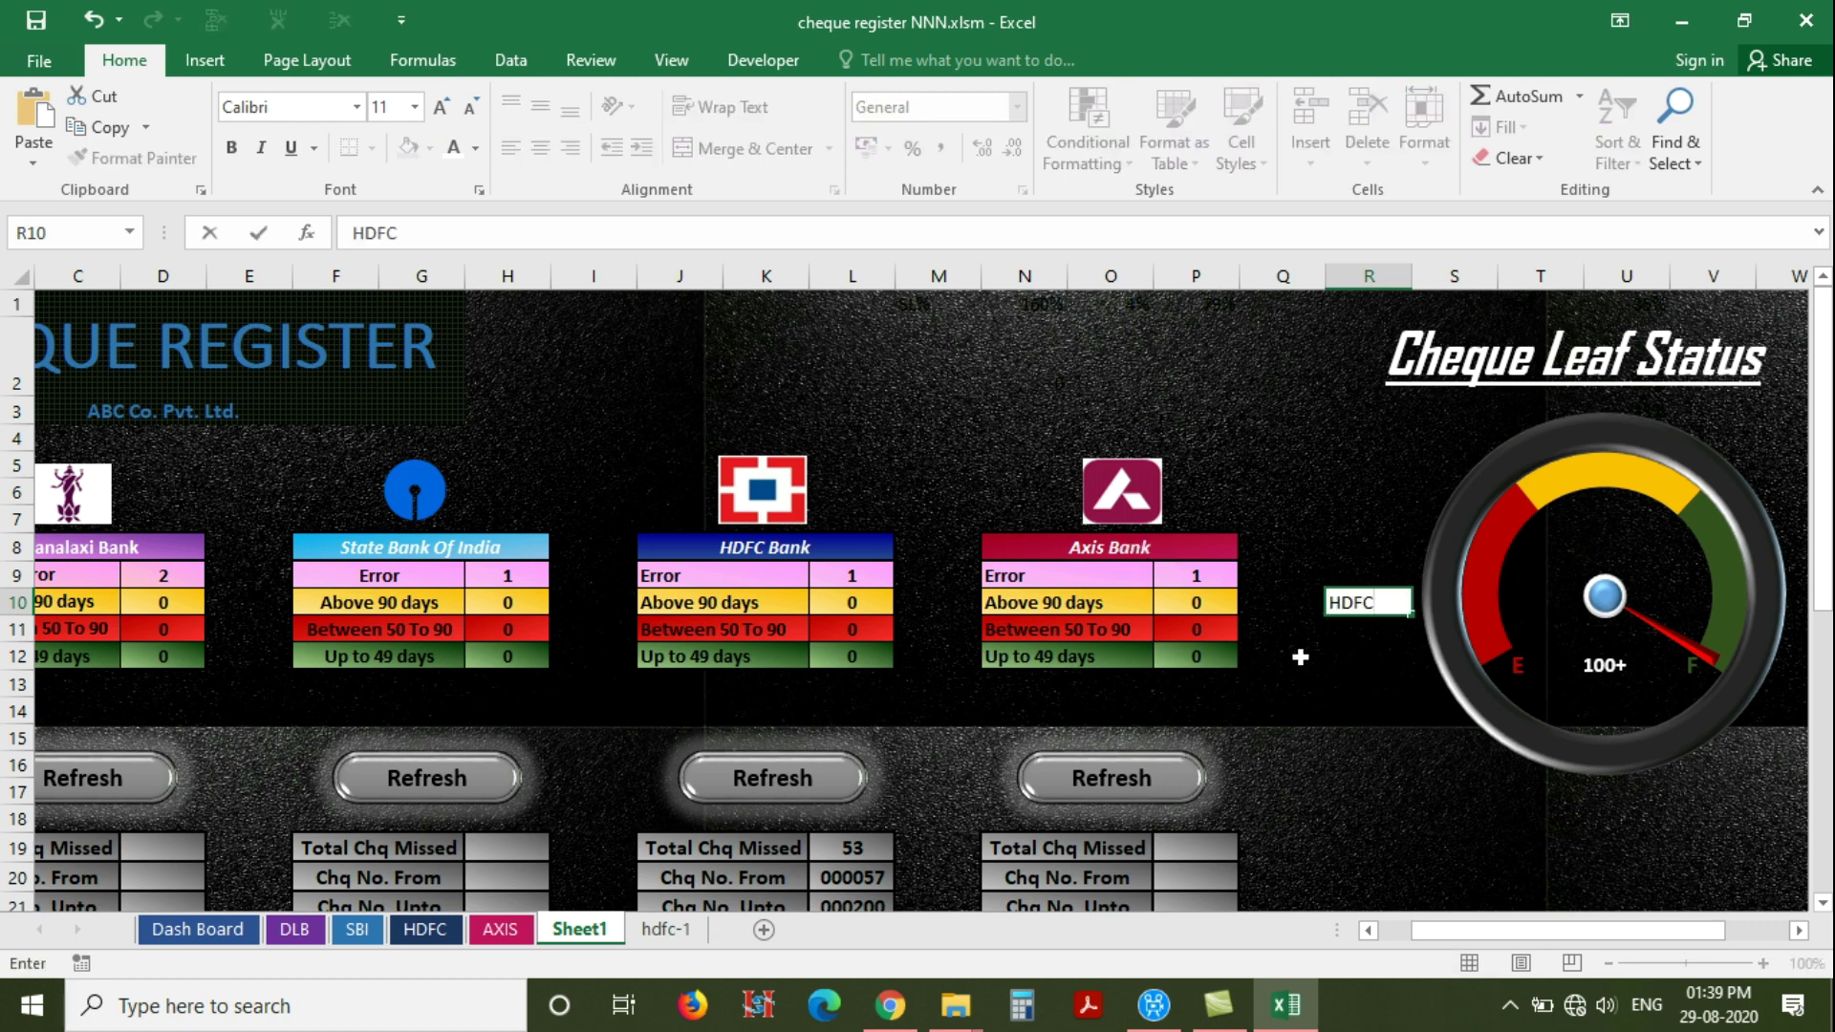
pyautogui.click(1300, 658)
# Format the HDFC label in cell R10 as white, bold text at size 12
pyautogui.click(1328, 602)
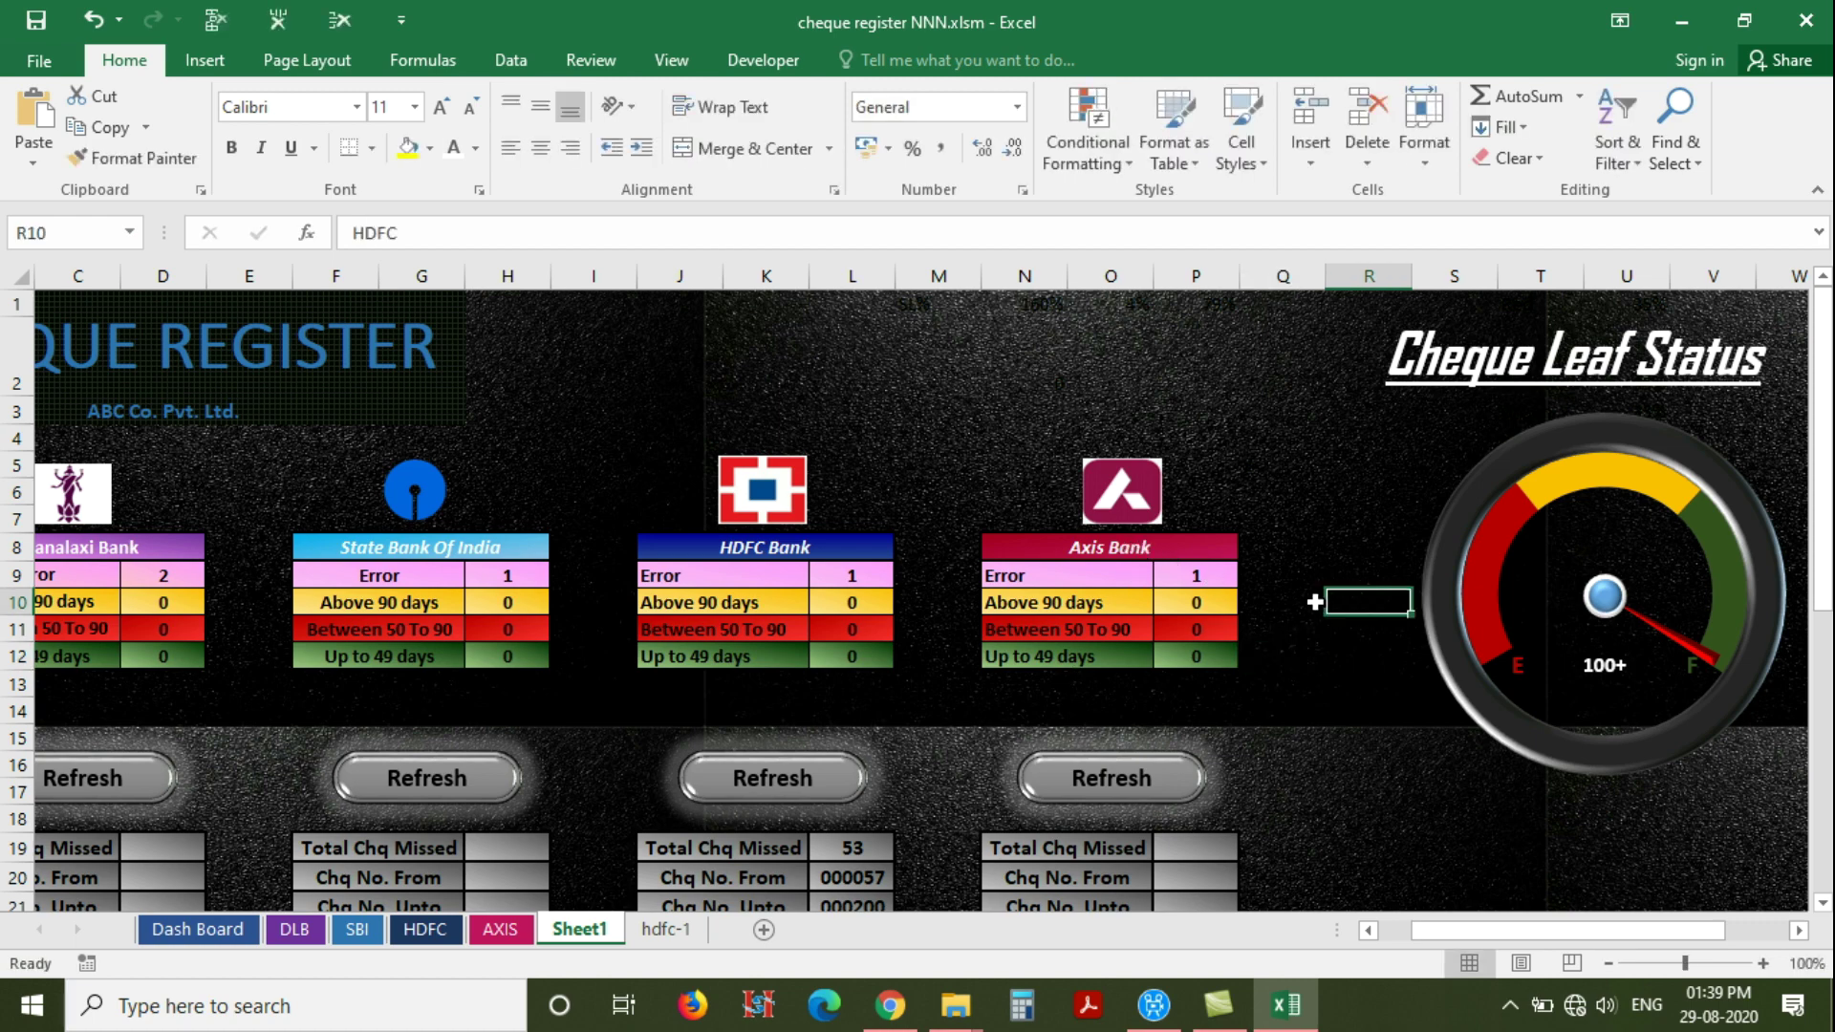
pyautogui.click(457, 148)
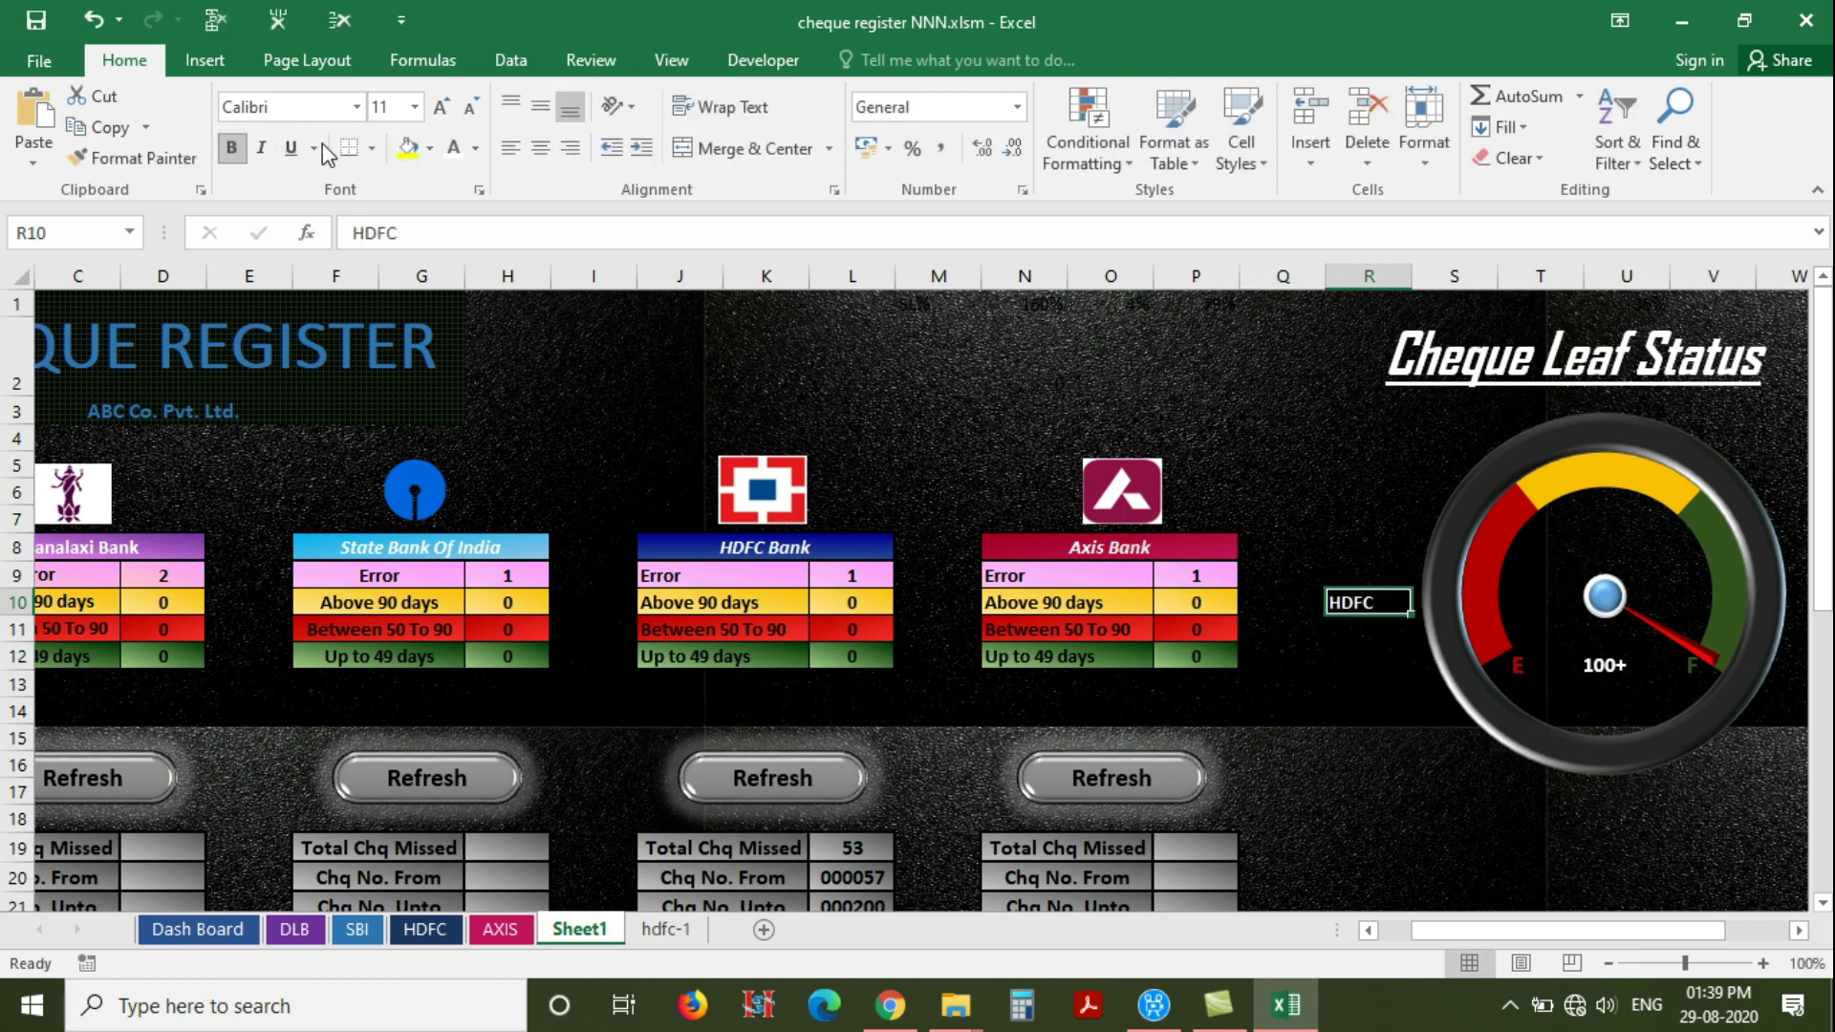
pyautogui.click(444, 109)
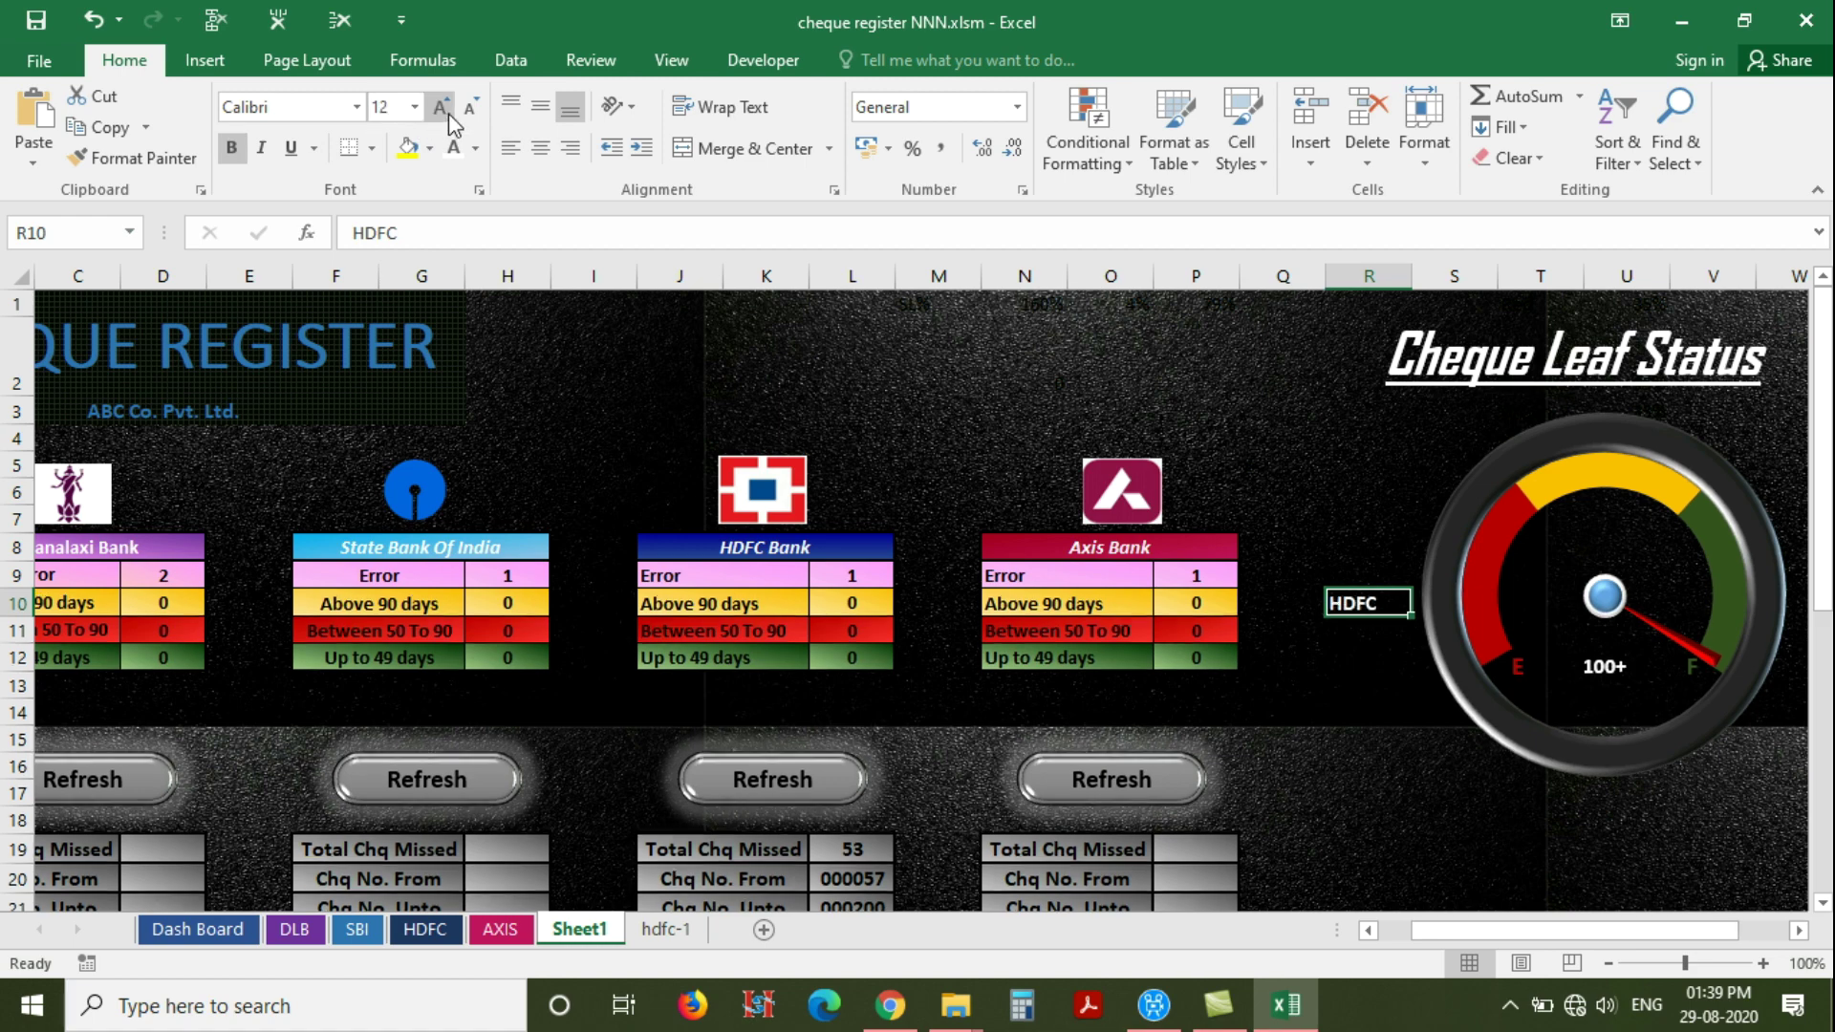
# Merge and centre the HDFC label across cells R9:R10, align it to the middle vertically and enlarge its font one step
pyautogui.click(1385, 576)
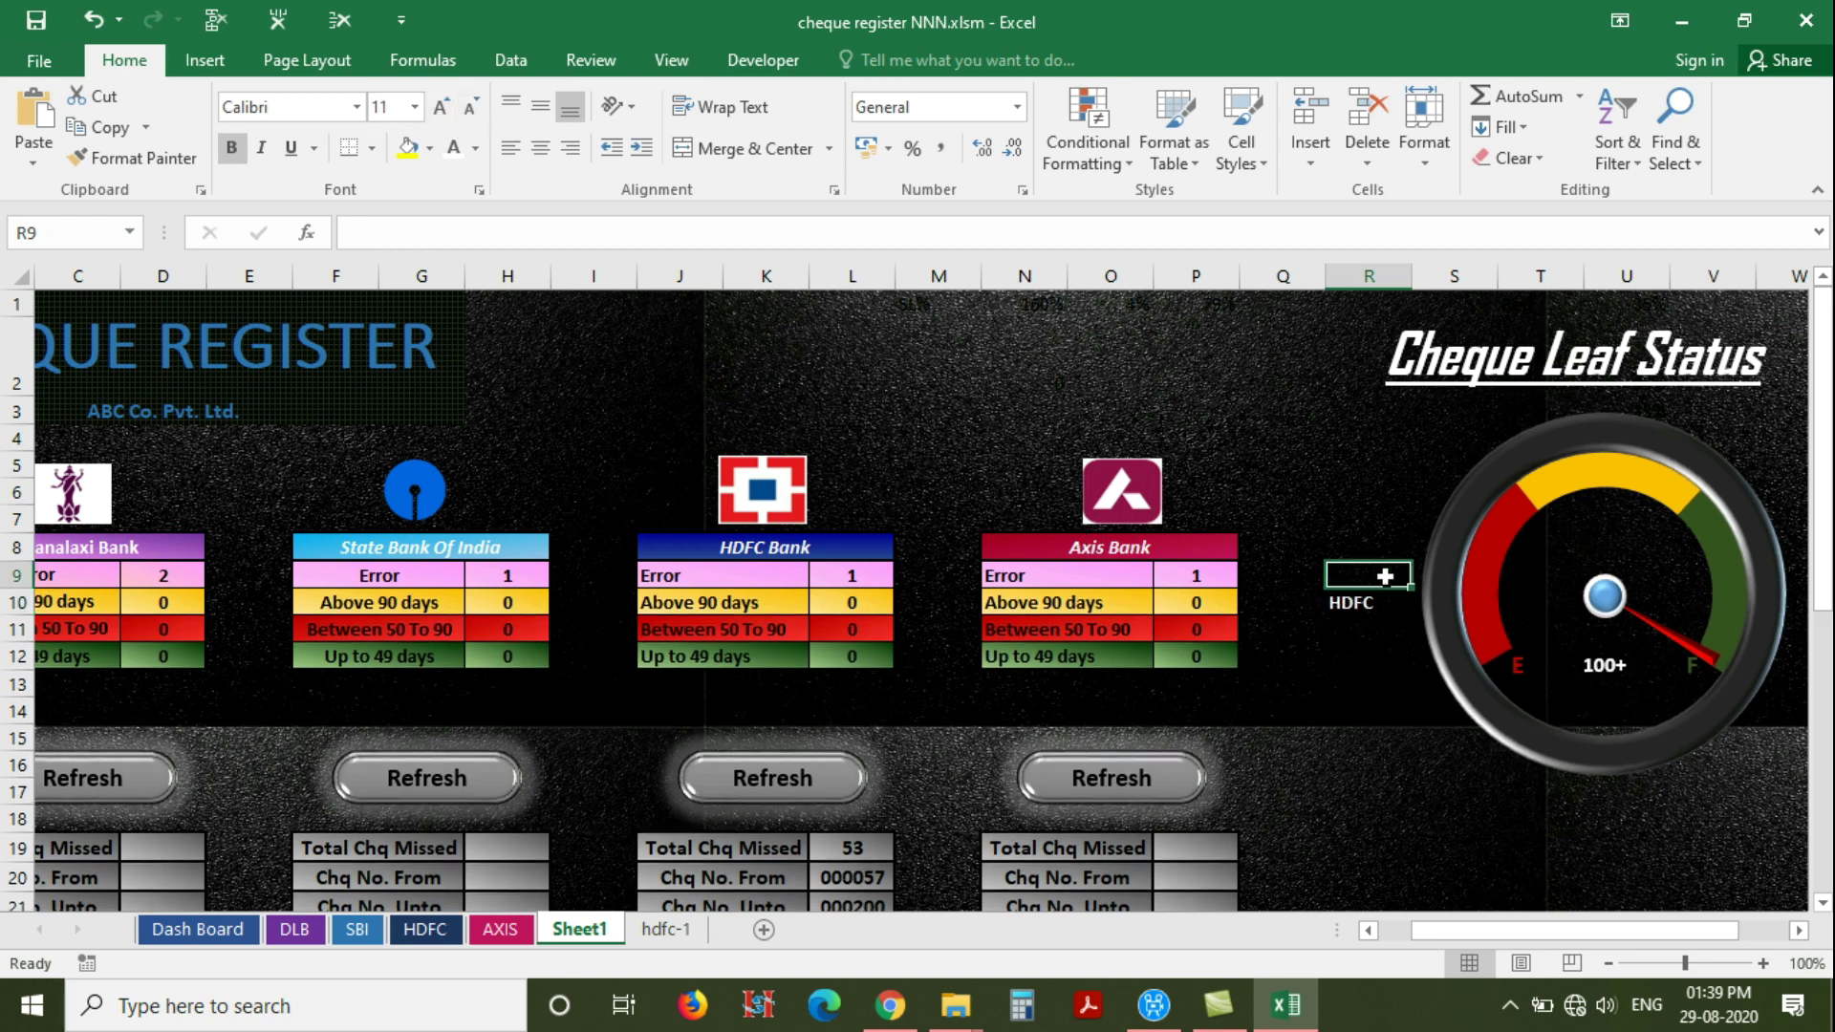
pyautogui.click(1371, 606)
pyautogui.moveTo(1372, 578); pyautogui.dragTo(1373, 611)
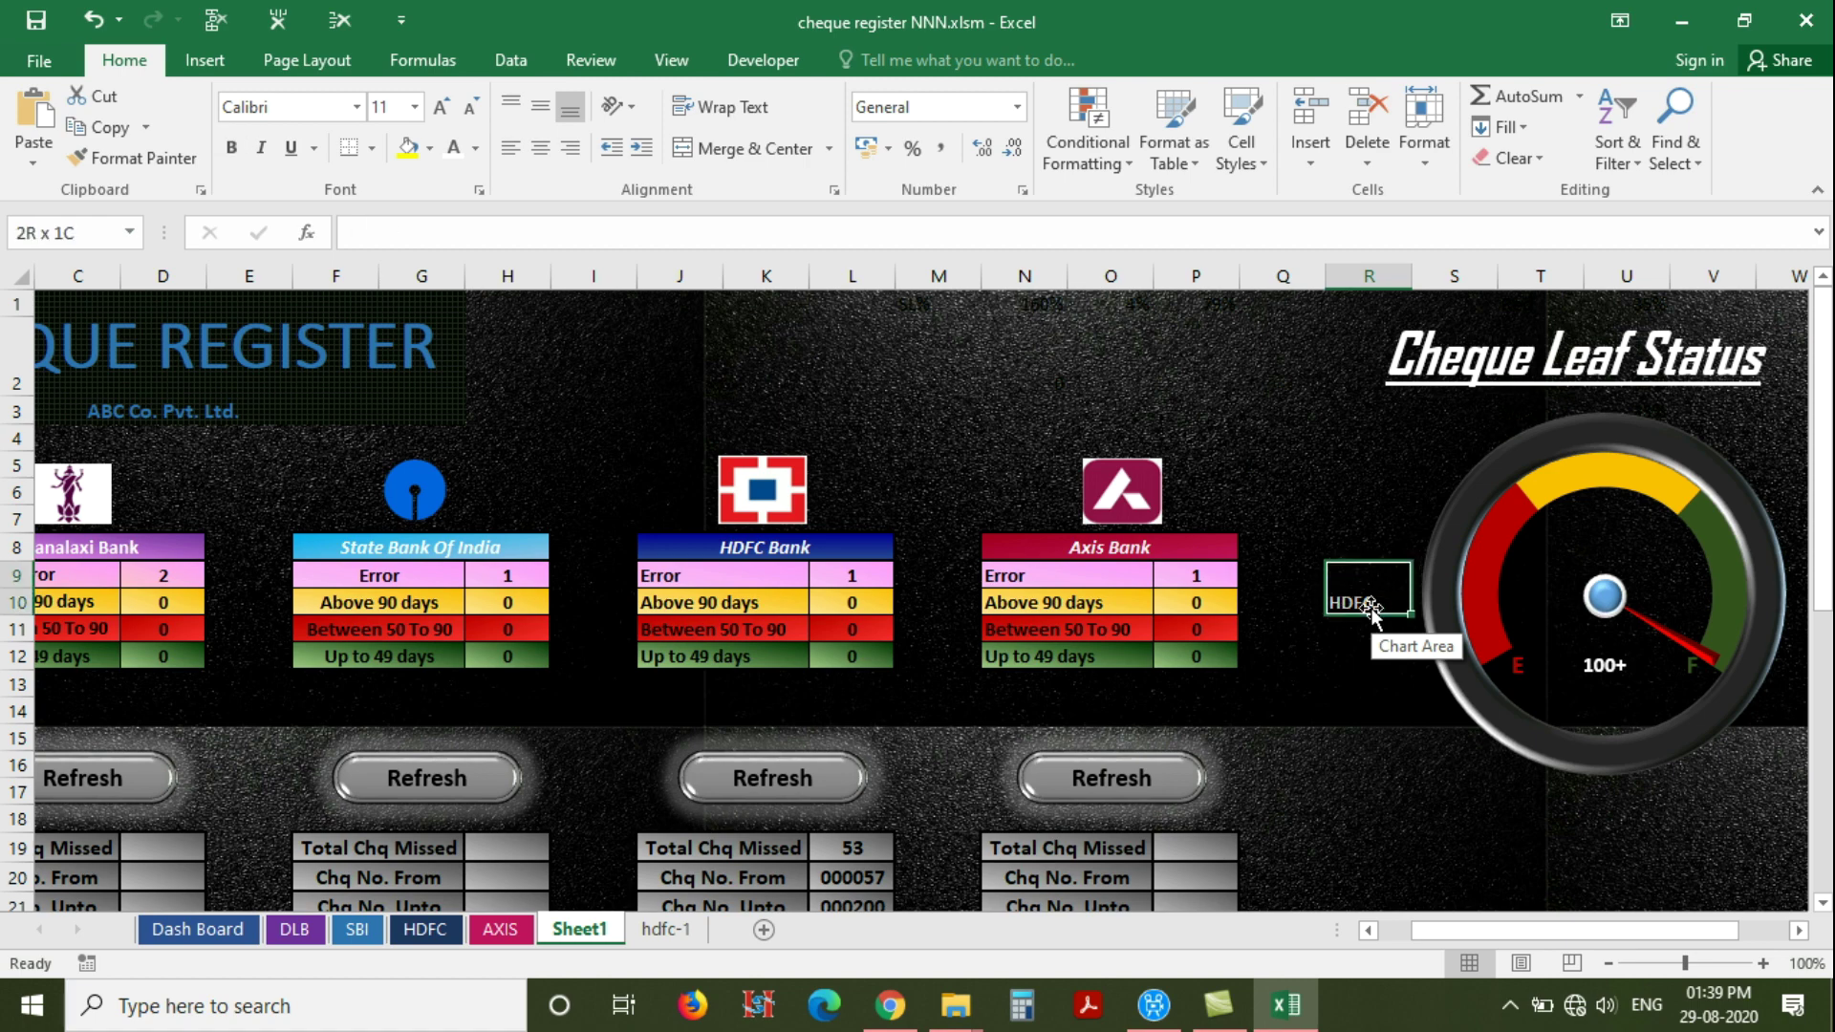
pyautogui.click(749, 148)
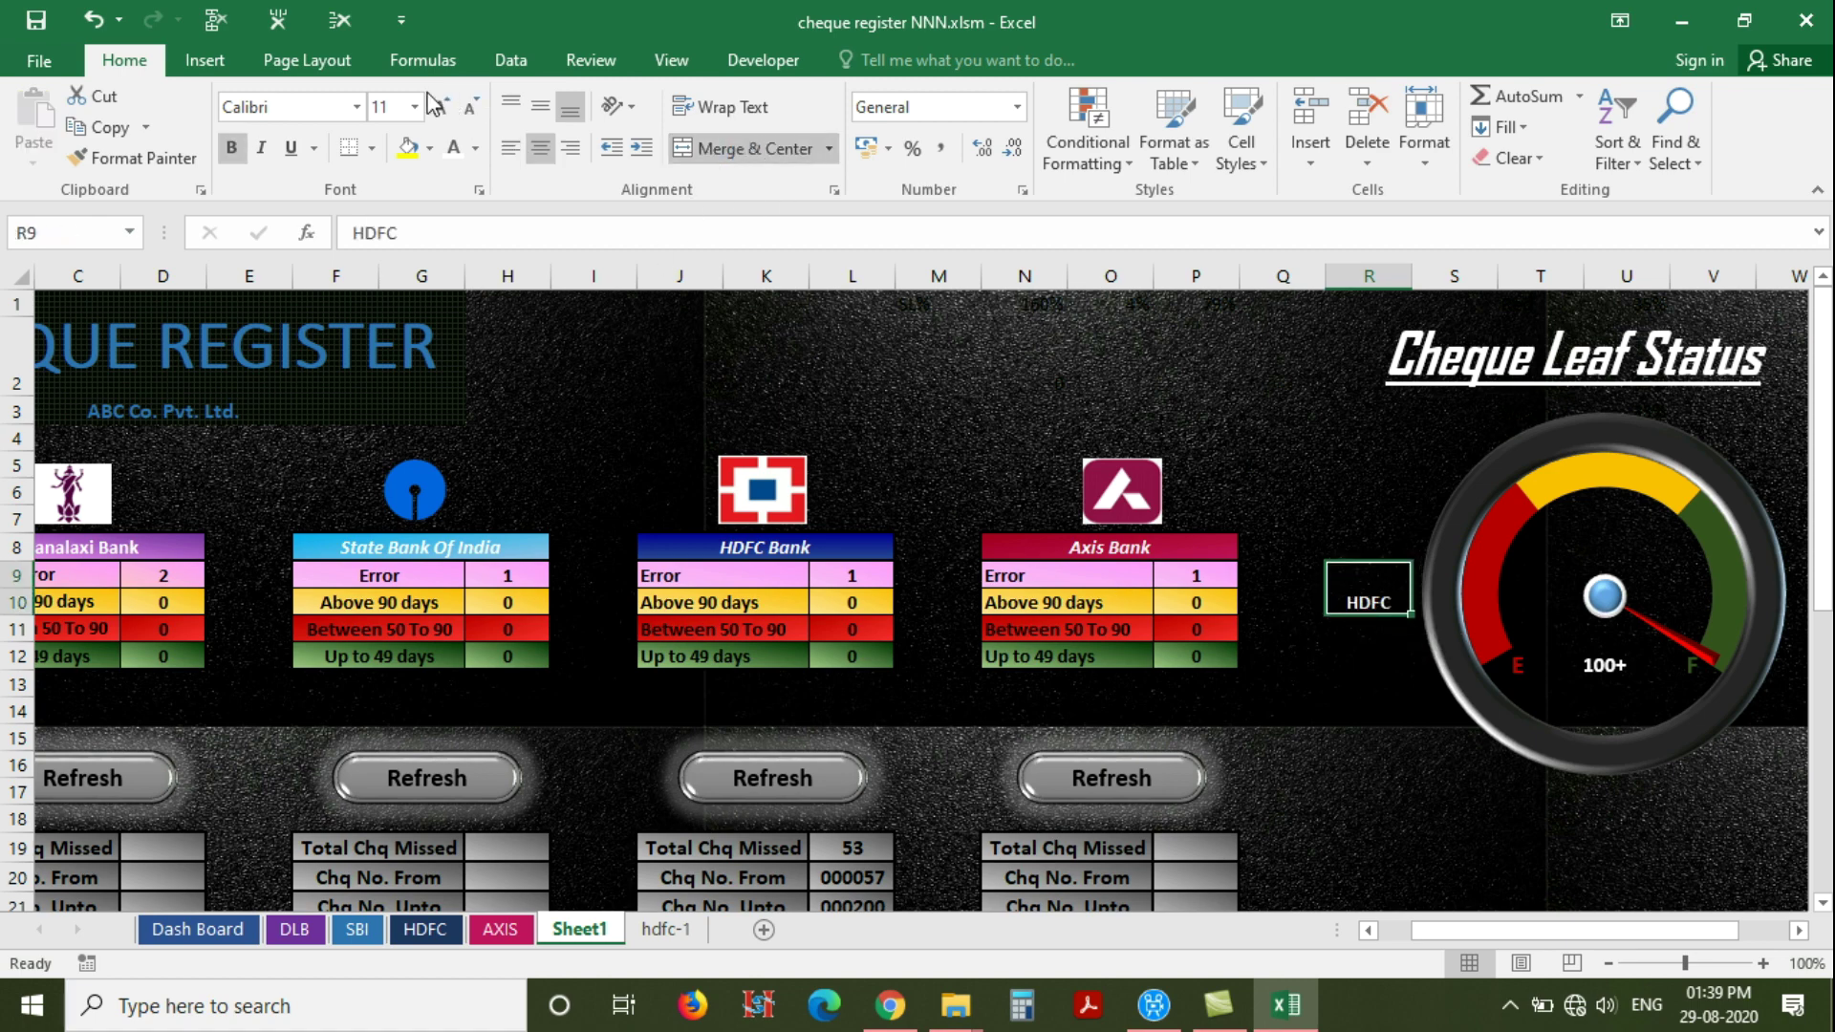
pyautogui.click(540, 107)
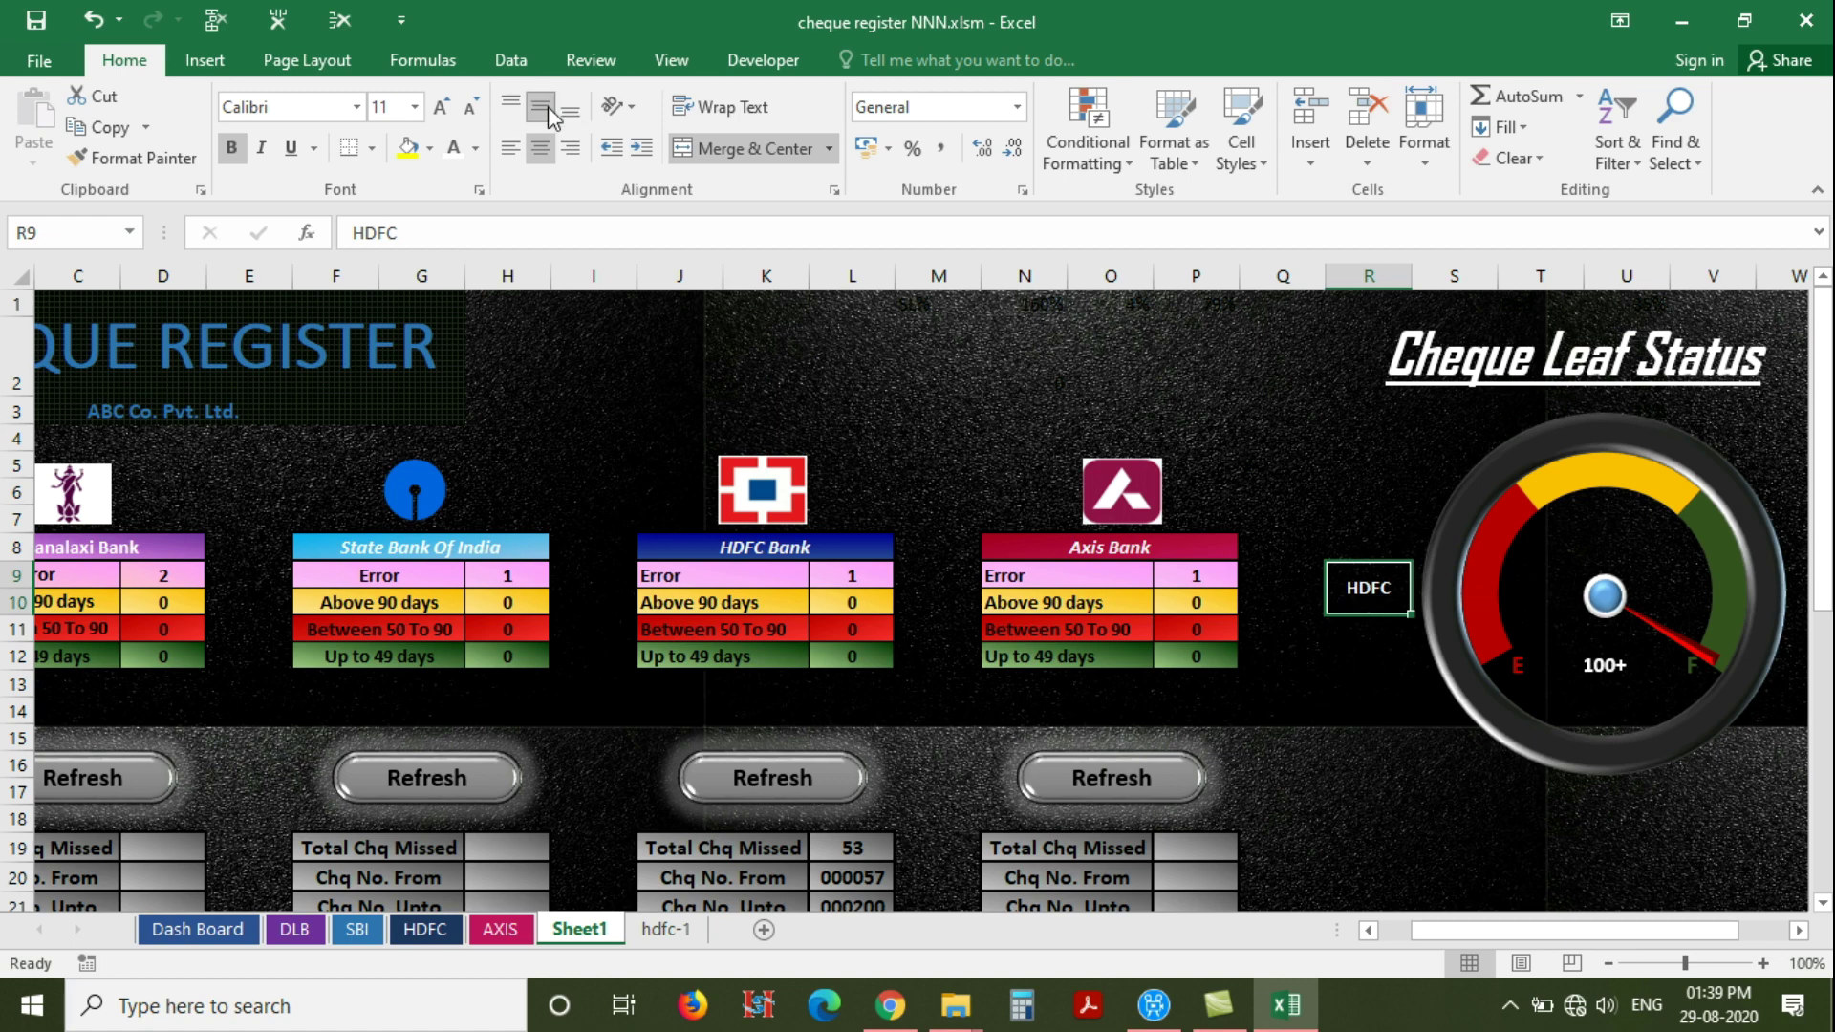
pyautogui.click(440, 106)
pyautogui.click(1331, 651)
pyautogui.click(1330, 580)
# Switch to the Dash Board sheet and examine its bank tables and the DLB, SBI and HDFC gauges under the heading
pyautogui.scroll(-2, 1401, 552)
pyautogui.scroll(2, 1393, 565)
pyautogui.click(247, 929)
pyautogui.click(480, 393)
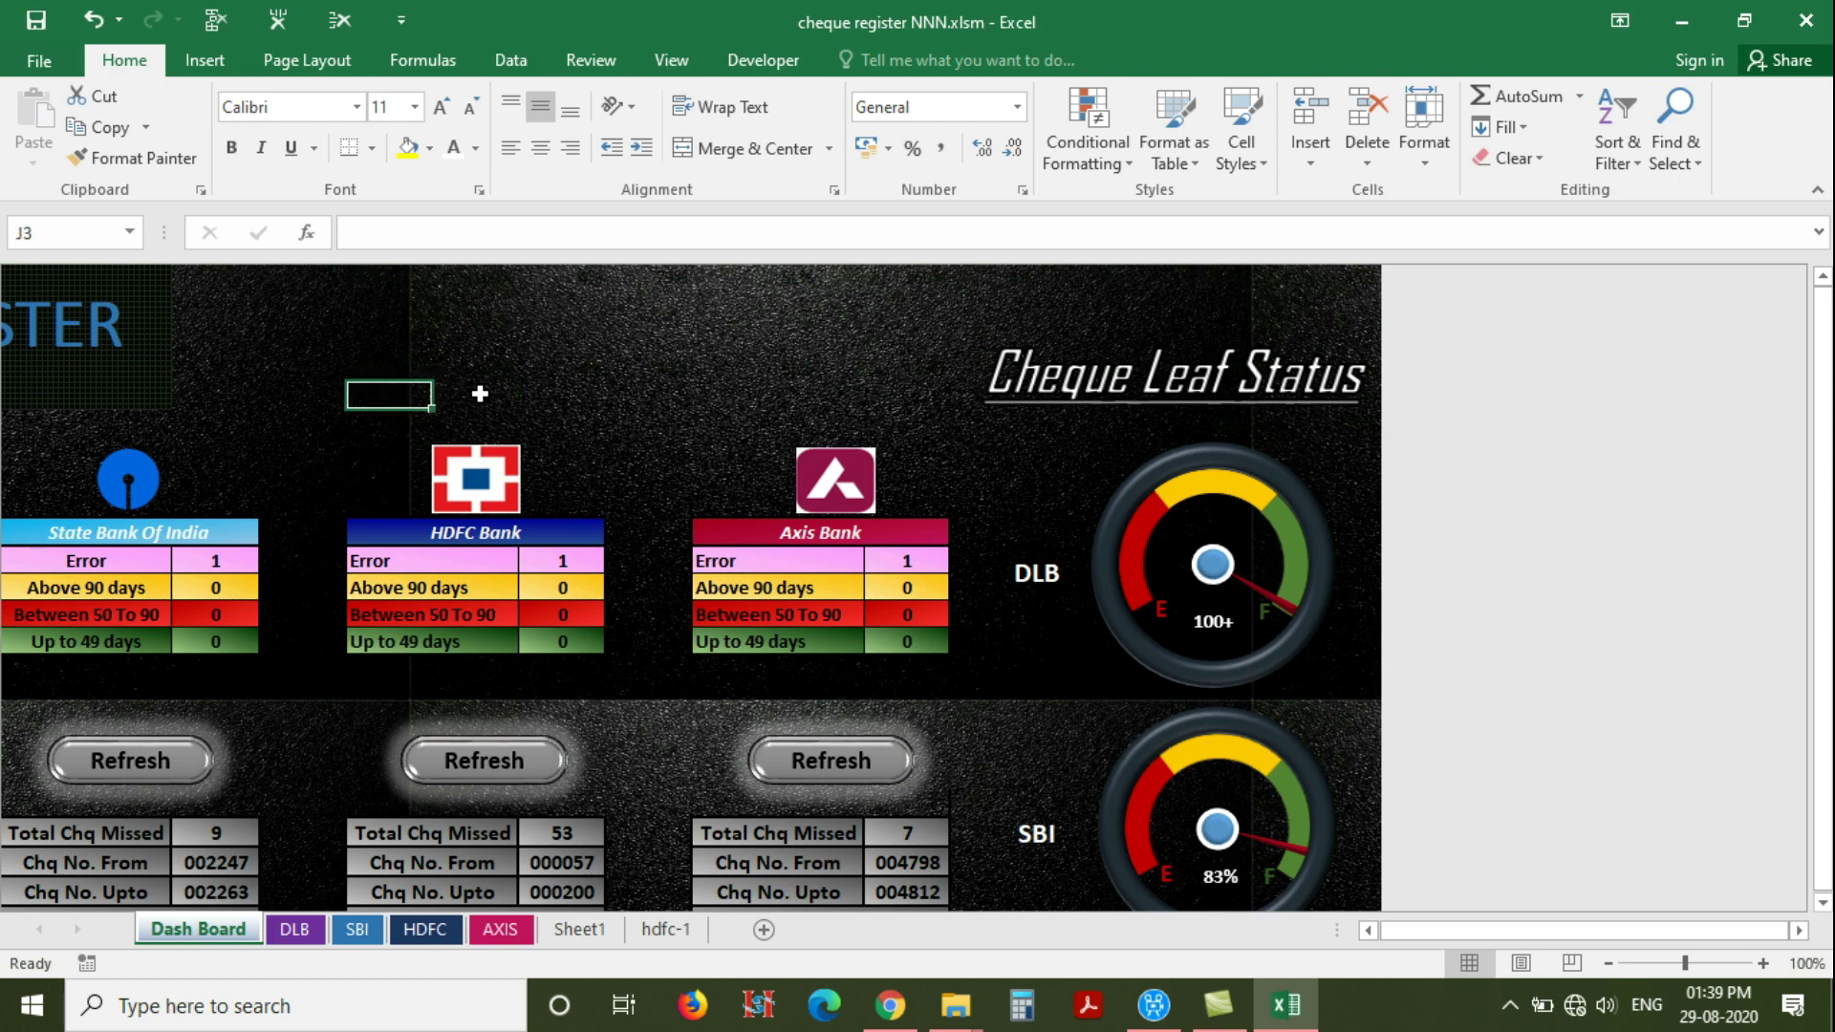
pyautogui.press('Left')
pyautogui.scroll(-5, 542, 423)
pyautogui.scroll(5, 542, 423)
pyautogui.scroll(-7, 596, 396)
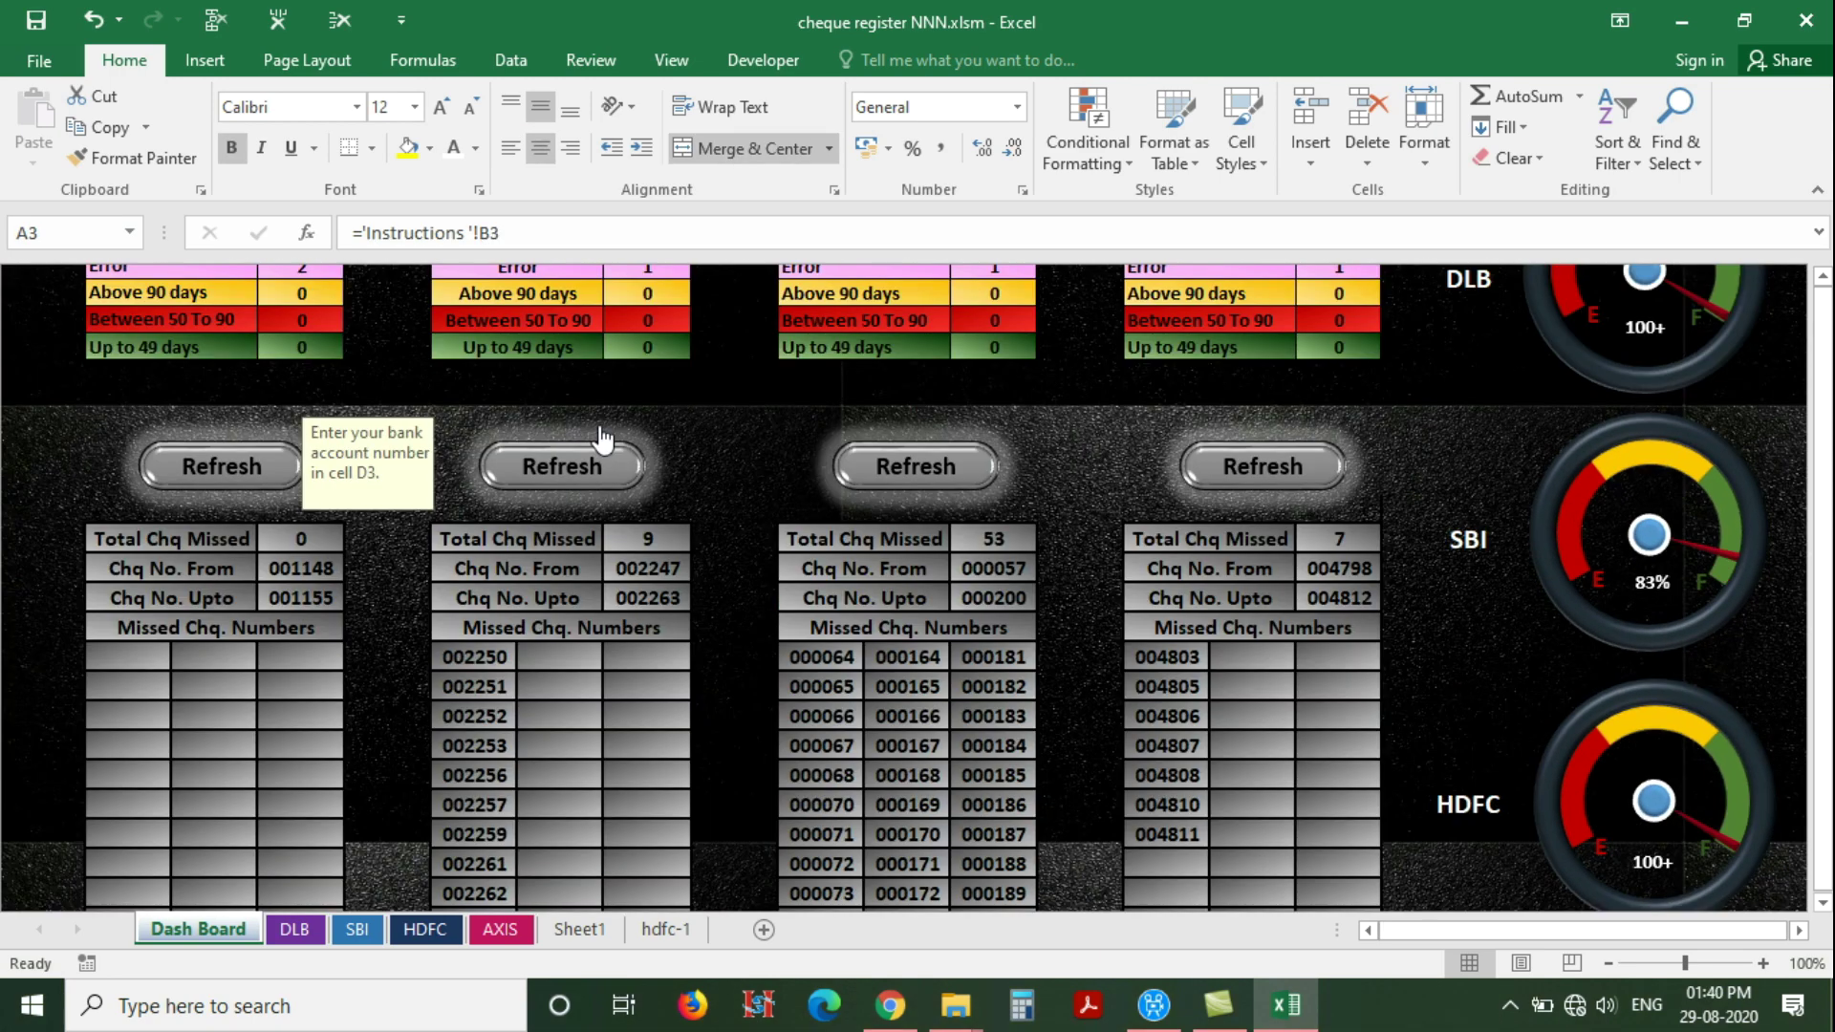
pyautogui.scroll(7, 599, 427)
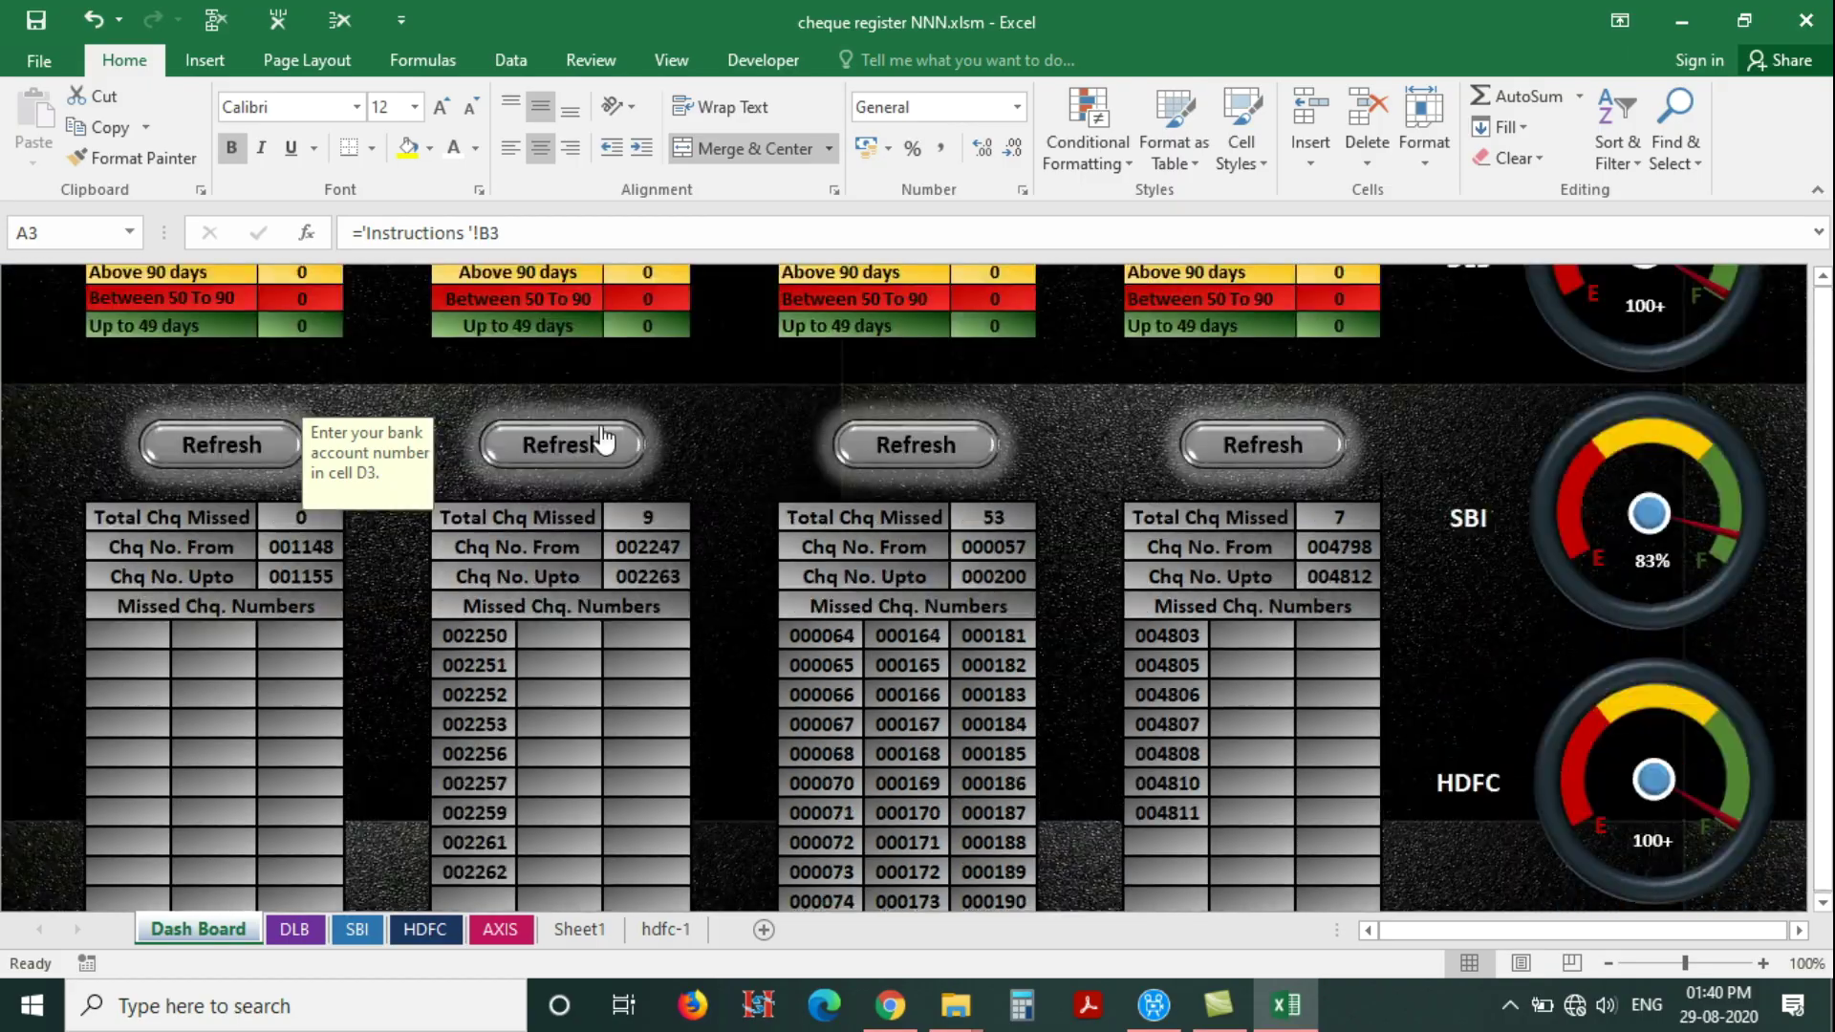